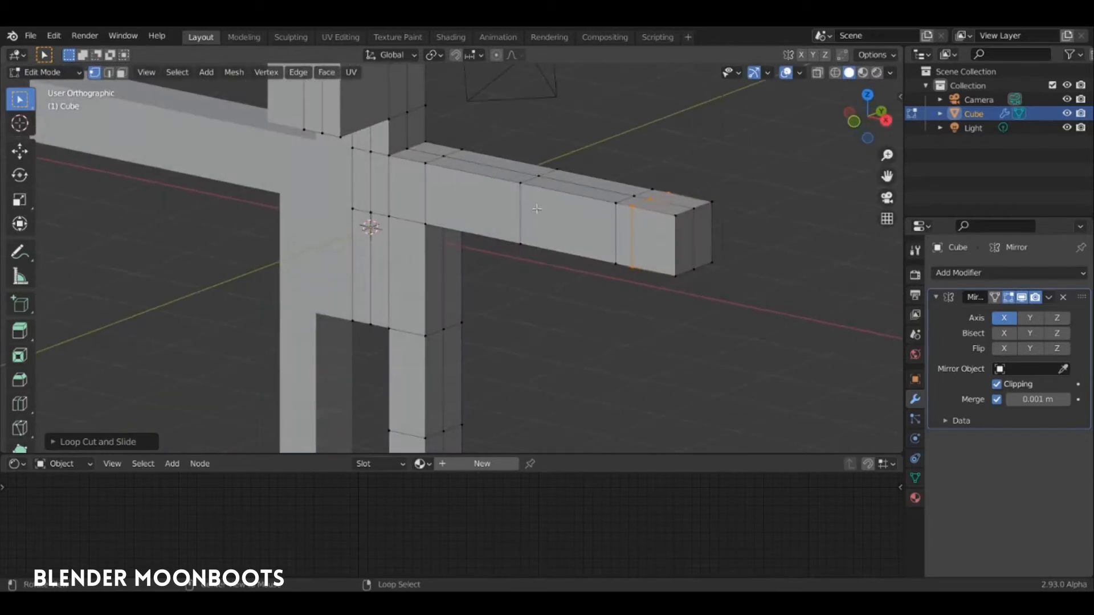
# Delete the vertices at the outer end of the arm to shorten it and leave it open.
pyautogui.hotkey('alt', 'a')
pyautogui.hotkey('alt', 'z')
pyautogui.keyDown('ctrl'); pyautogui.moveTo(648, 159); pyautogui.dragTo(732, 265, button='right'); pyautogui.keyUp('ctrl')
pyautogui.press('x')
pyautogui.click(732, 265)
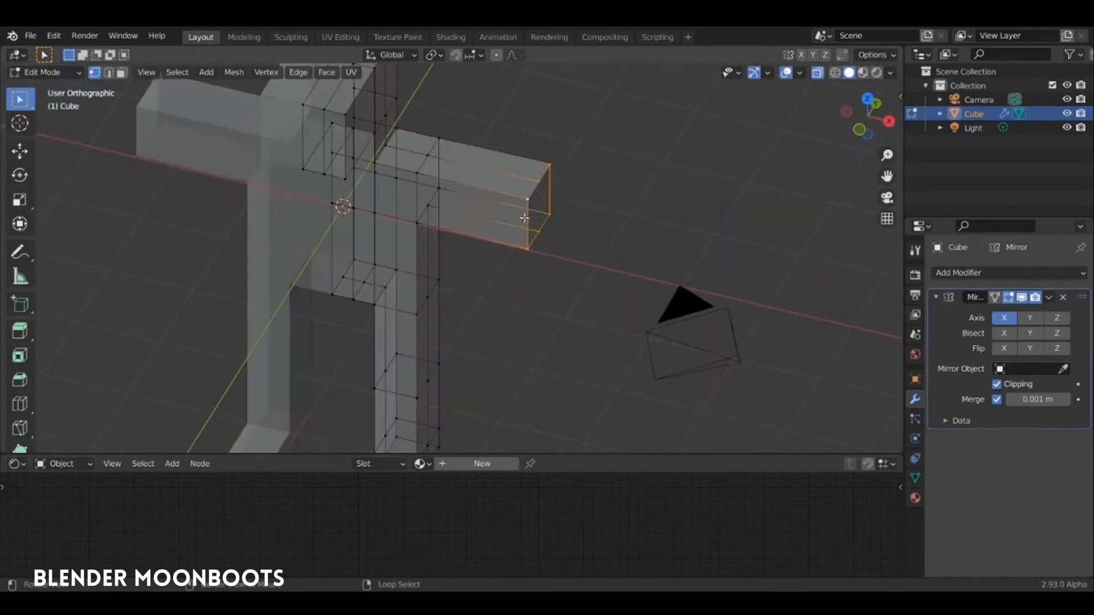
# Round the arm's open end loop with To Sphere at factor 0.814 and move it outward along X.
pyautogui.hotkey('alt', 'shift', 's')
pyautogui.click(889, 239)
pyautogui.click(115, 445)
pyautogui.moveTo(456, 254)
pyautogui.mouseDown(button='middle')
pyautogui.moveTo(364, 208)
pyautogui.moveTo(456, 234)
pyautogui.mouseUp(button='middle')
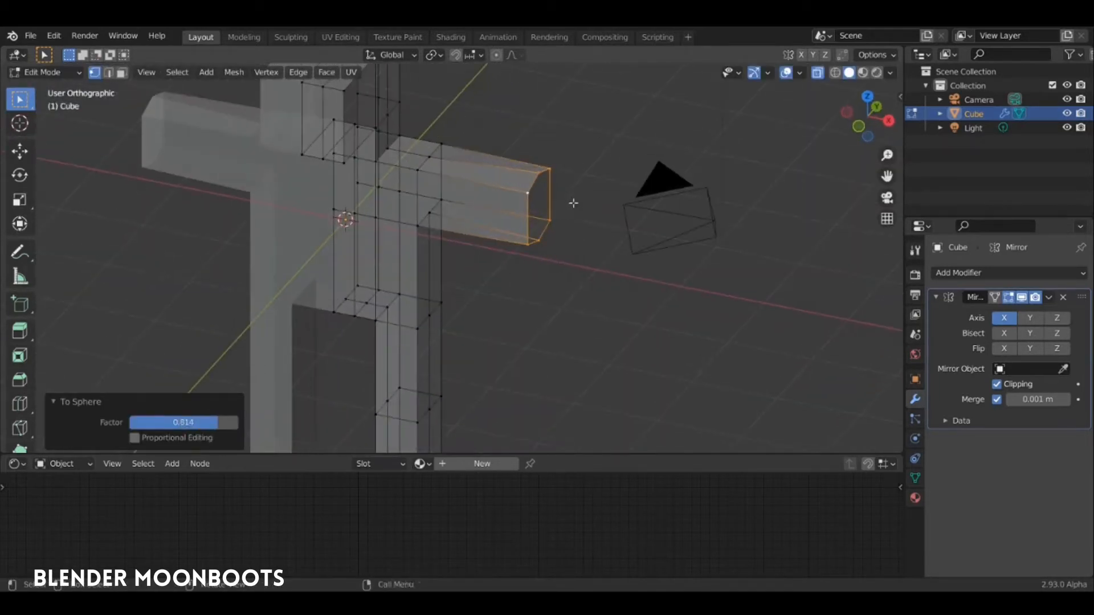
pyautogui.click(20, 151)
pyautogui.moveTo(655, 221); pyautogui.dragTo(676, 217)
# Add a loop cut across the middle of the arm and round it with To Sphere.
pyautogui.hotkey('ctrl', 'r')
pyautogui.click(530, 197)
pyautogui.moveTo(530, 197); pyautogui.dragTo(454, 256, button='middle')
pyautogui.hotkey('alt', 'shift', 's')
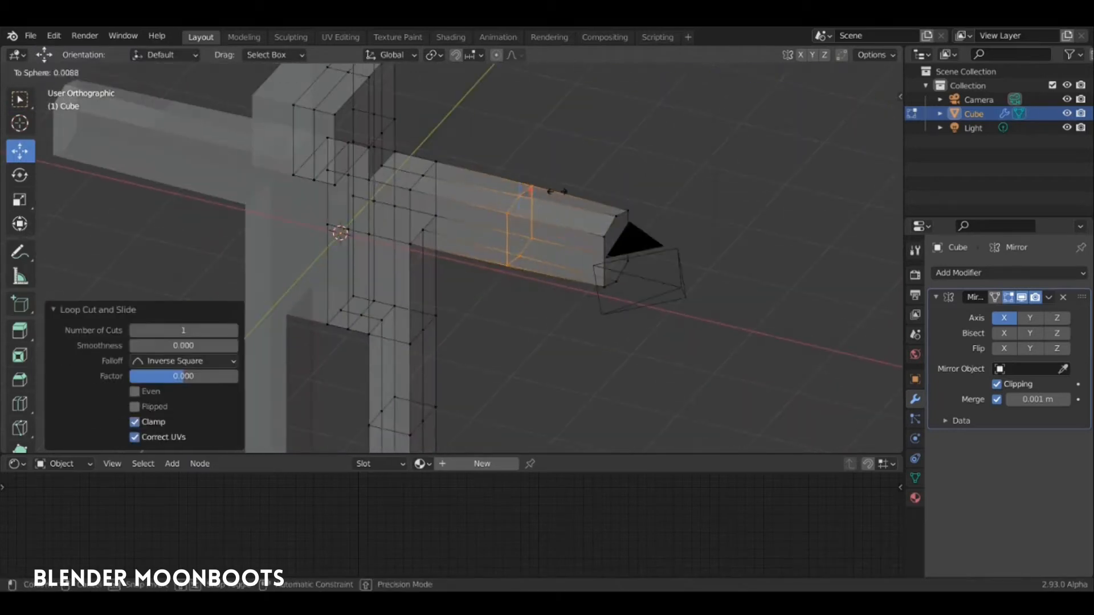
pyautogui.click(627, 228)
pyautogui.keyDown('alt'); pyautogui.click(405, 207); pyautogui.keyUp('alt')
pyautogui.moveTo(406, 207)
pyautogui.mouseDown(button='middle')
pyautogui.moveTo(453, 245)
pyautogui.moveTo(411, 197)
pyautogui.mouseUp(button='middle')
pyautogui.click(378, 183)
pyautogui.hotkey('alt', 'z')
pyautogui.moveTo(479, 166); pyautogui.dragTo(530, 205, button='middle')
# Extrude the arm's open end loop outward along X and fill the opening with a face.
pyautogui.keyDown('alt'); pyautogui.click(622, 231); pyautogui.keyUp('alt')
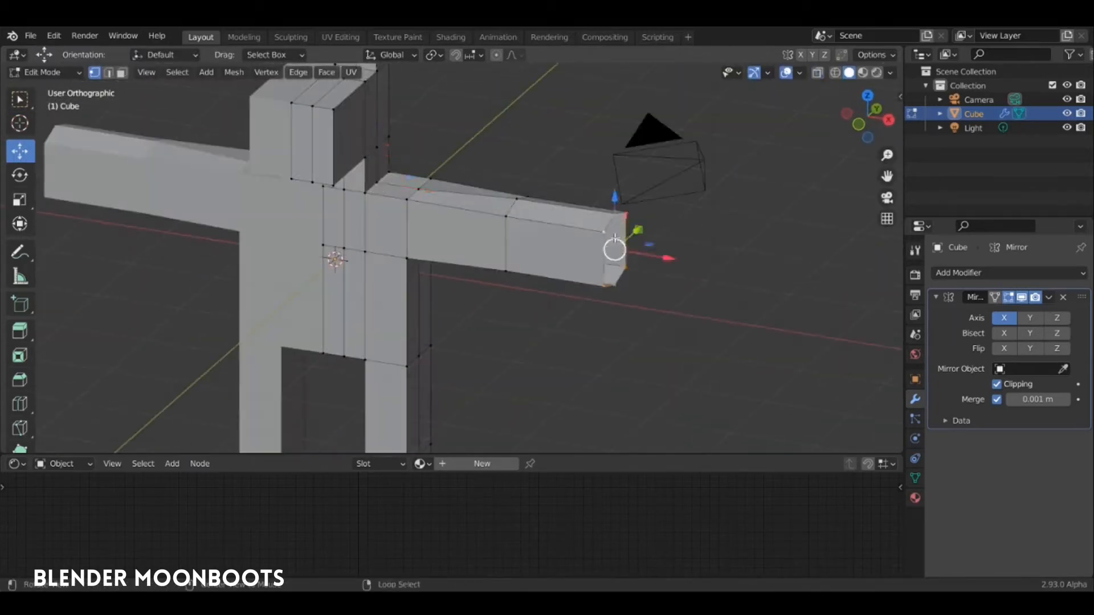
pyautogui.moveTo(623, 231); pyautogui.dragTo(664, 197, button='middle')
pyautogui.press('e')
pyautogui.press('x')
pyautogui.click(729, 262)
pyautogui.moveTo(729, 262)
pyautogui.mouseDown(button='middle')
pyautogui.moveTo(652, 287)
pyautogui.moveTo(732, 245)
pyautogui.mouseUp(button='middle')
pyautogui.press('f')
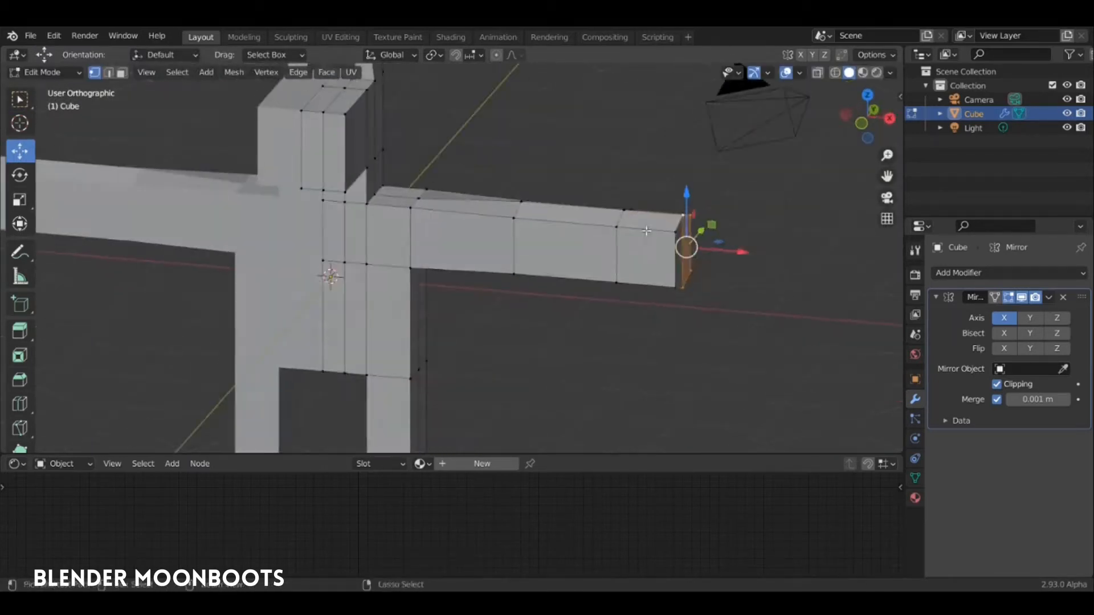
# Add a loop cut near the arm's end for the hand and scale the hand vertices along Y.
pyautogui.hotkey('ctrl', 'r')
pyautogui.moveTo(621, 228); pyautogui.dragTo(576, 335, button='middle')
pyautogui.hotkey('alt', 'z')
pyautogui.moveTo(576, 334); pyautogui.dragTo(734, 177)
pyautogui.press('s')
pyautogui.press('y')
# Extrude the narrow section on top of the hand upward to form a thumb.
pyautogui.moveTo(698, 204); pyautogui.dragTo(713, 154, button='middle')
pyautogui.moveTo(604, 196); pyautogui.dragTo(655, 239)
pyautogui.press('e')
pyautogui.moveTo(655, 239); pyautogui.dragTo(678, 254, button='middle')
pyautogui.click(664, 197)
# Move the vertices at the end of the hand about 0.127 m outward along X.
pyautogui.scroll(3, 673, 231)
pyautogui.moveTo(661, 179); pyautogui.dragTo(729, 347)
pyautogui.moveTo(706, 296); pyautogui.dragTo(740, 279, button='middle')
pyautogui.moveTo(740, 276); pyautogui.dragTo(763, 275)
pyautogui.moveTo(710, 260); pyautogui.dragTo(696, 266, button='middle')
# Knife-cut horizontally through the hand in front view to divide its end into three finger sections.
pyautogui.press('KP_1')
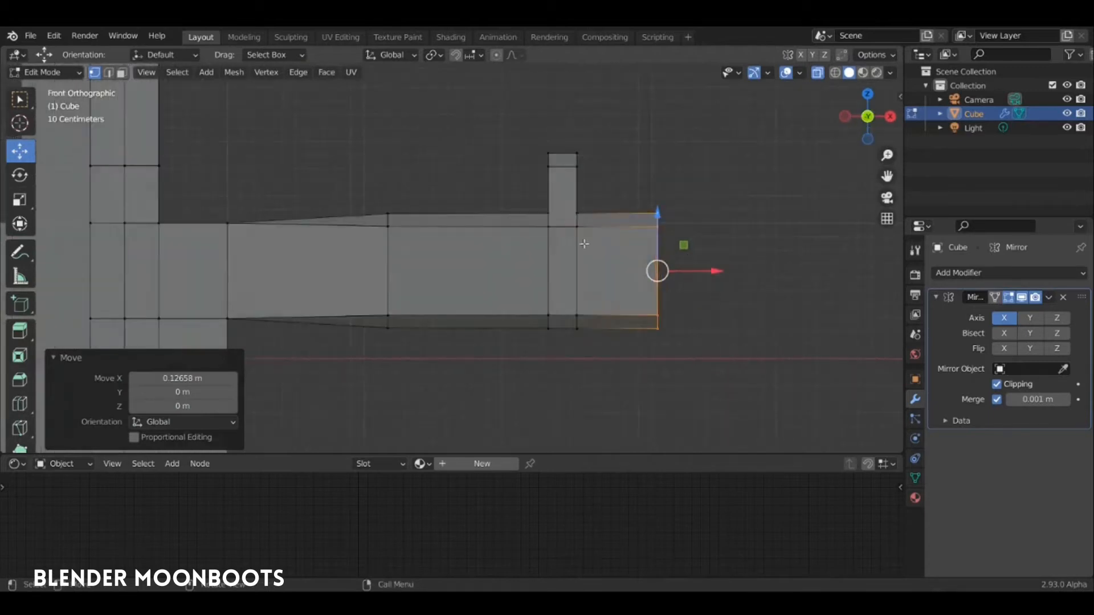
pyautogui.press('k')
pyautogui.click(547, 243)
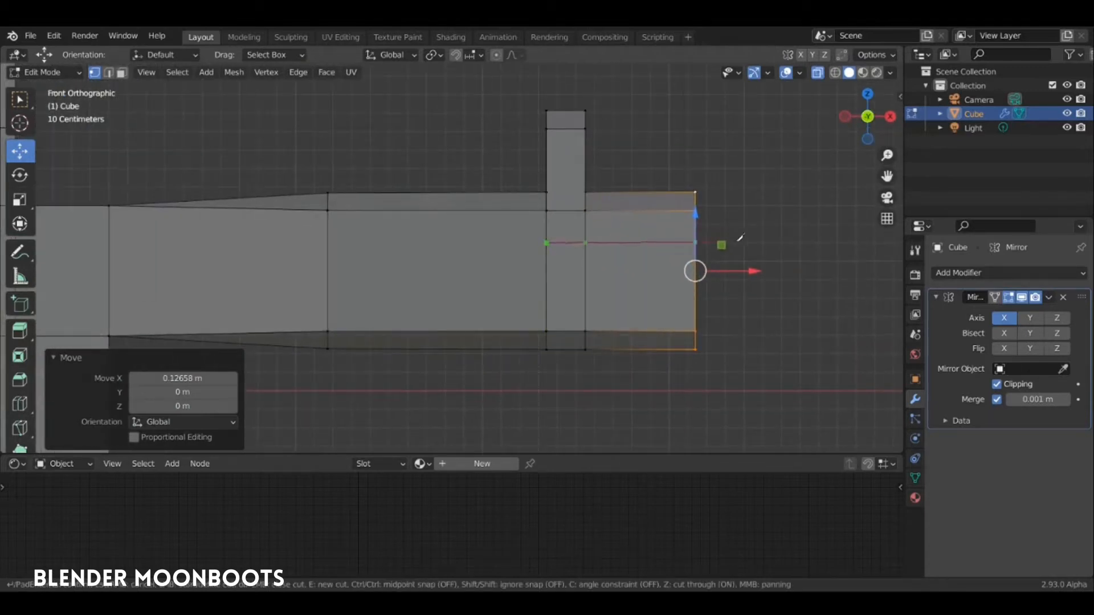
pyautogui.press('Return')
# Extrude the upper and middle sections of the hand's end outward as two fingers.
pyautogui.moveTo(551, 295); pyautogui.dragTo(679, 235, button='middle')
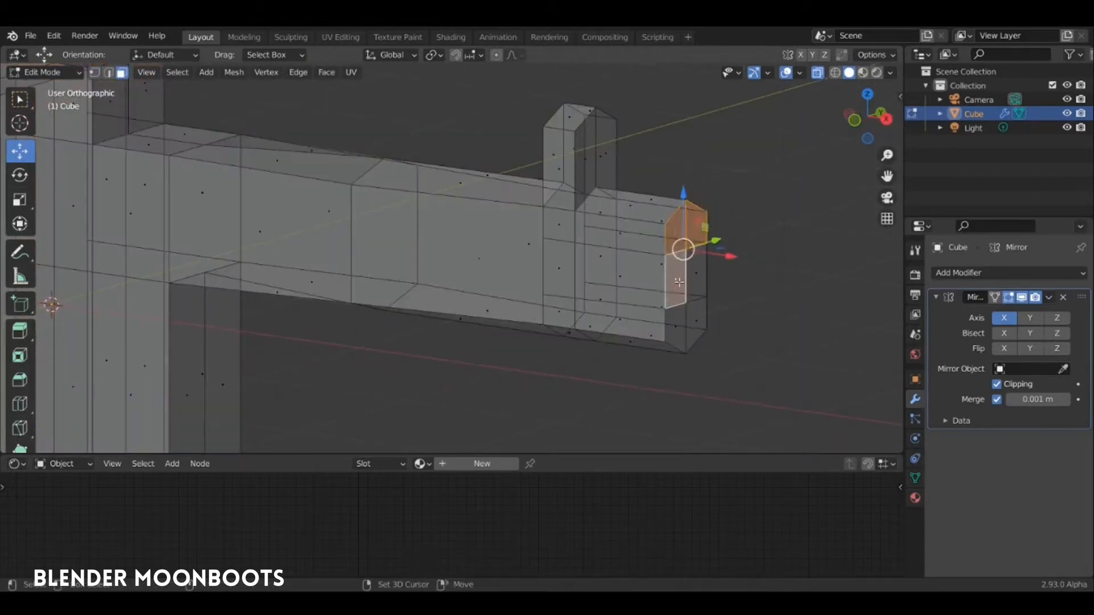
pyautogui.press('KP_1')
pyautogui.press('e')
pyautogui.moveTo(789, 231); pyautogui.dragTo(715, 254, button='middle')
pyautogui.keyDown('shift'); pyautogui.click(712, 267); pyautogui.keyUp('shift')
pyautogui.press('KP_1')
pyautogui.press('e')
# Extrude the lower section of the hand's end outward as a third finger and scale it.
pyautogui.moveTo(813, 240); pyautogui.dragTo(735, 242, button='middle')
pyautogui.keyDown('shift'); pyautogui.click(720, 320); pyautogui.keyUp('shift')
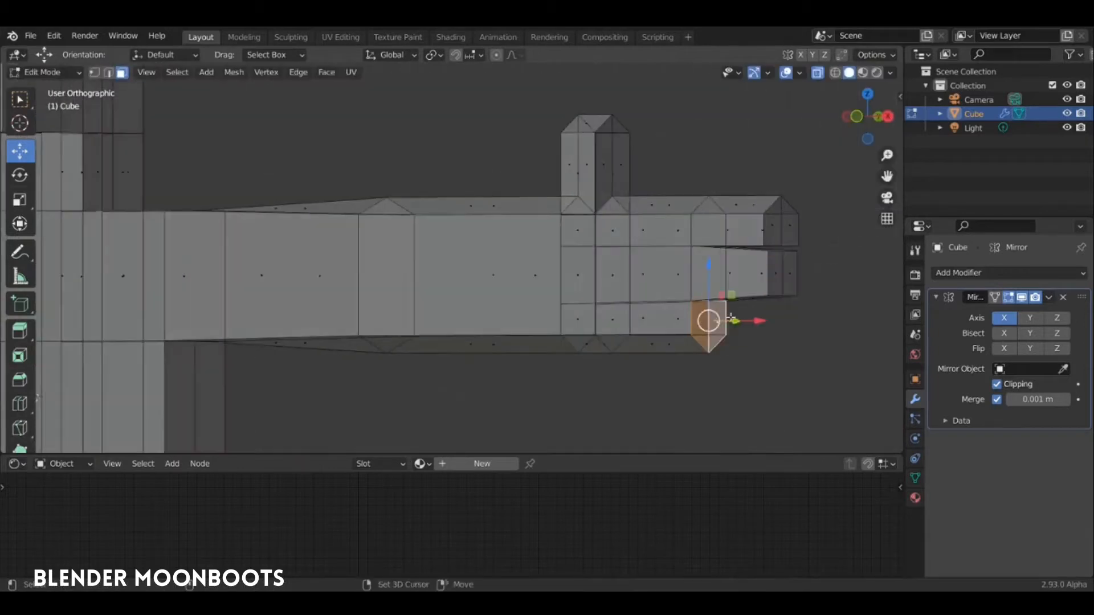
pyautogui.press('KP_1')
pyautogui.press('e')
pyautogui.press('s')
pyautogui.click(605, 238)
# Scale the selected hand geometry along Y.
pyautogui.moveTo(814, 299); pyautogui.dragTo(515, 245, button='middle')
pyautogui.press('s')
pyautogui.press('y')
pyautogui.hotkey('alt', 'z')
pyautogui.scroll(-5, 641, 217)
pyautogui.press('Tab')
pyautogui.hotkey('alt', 'z')
pyautogui.press('Tab')
# Add a horizontal loop cut around the lower torso.
pyautogui.hotkey('ctrl', 'r')
pyautogui.click(515, 245)
pyautogui.scroll(3, 515, 245)
# Extrude a tail from the lower back in two tapering segments, scaling and rotating it so it bends upward.
pyautogui.click(564, 291)
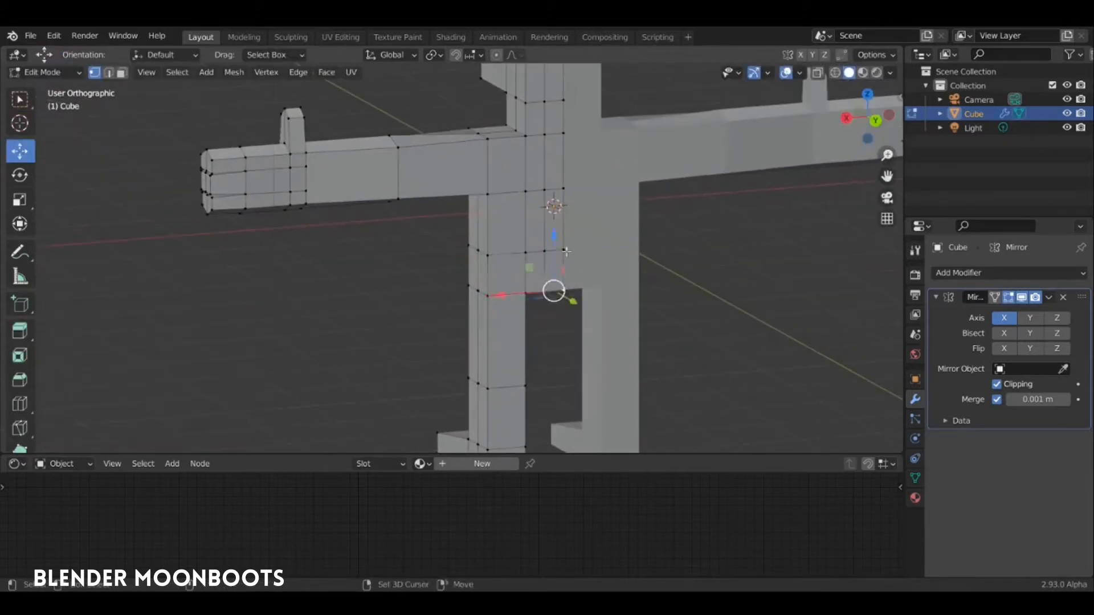
pyautogui.press('KP_3')
pyautogui.press('e')
pyautogui.press('s')
pyautogui.press('r')
pyautogui.press('e')
pyautogui.press('s')
pyautogui.moveTo(701, 194); pyautogui.dragTo(752, 239, button='middle')
pyautogui.moveTo(744, 234); pyautogui.dragTo(736, 231)
# Scale the whole mesh along Z by about 0.78, then scale it along Z once more.
pyautogui.scroll(-5, 736, 231)
pyautogui.moveTo(684, 268); pyautogui.dragTo(642, 268, button='middle')
pyautogui.press('a')
pyautogui.press('s')
pyautogui.press('z')
pyautogui.click(628, 324)
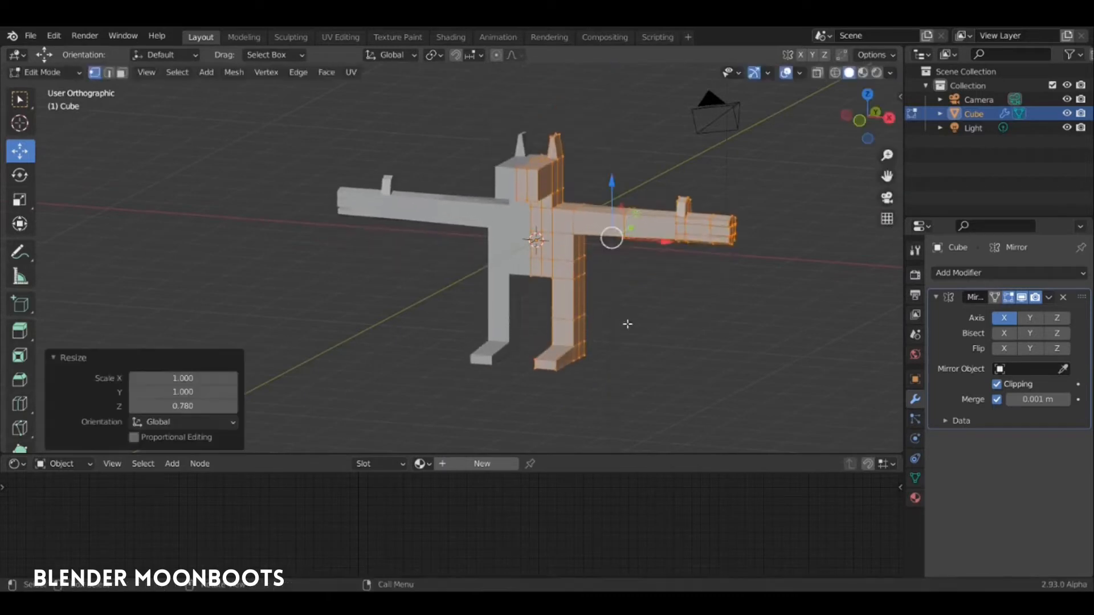
pyautogui.press('s')
pyautogui.press('z')
pyautogui.click(655, 345)
# Move the inner-thigh vertices at the crotch slightly toward the body's centre.
pyautogui.moveTo(656, 345); pyautogui.dragTo(667, 253, button='middle')
pyautogui.click(573, 277)
pyautogui.keyDown('ctrl'); pyautogui.click(579, 298); pyautogui.keyUp('ctrl')
pyautogui.moveTo(598, 285); pyautogui.dragTo(610, 330, button='middle')
pyautogui.moveTo(629, 292); pyautogui.dragTo(622, 292)
# Round the knee's edge loop with To Sphere and increase its factor.
pyautogui.moveTo(638, 307); pyautogui.dragTo(592, 354, button='middle')
pyautogui.click(599, 370)
pyautogui.hotkey('shift', 'alt', 's')
pyautogui.click(774, 344)
pyautogui.moveTo(763, 342); pyautogui.dragTo(803, 291, button='middle')
pyautogui.moveTo(173, 423); pyautogui.dragTo(206, 422)
# Select the ankle vertices through the mesh and round them with To Sphere.
pyautogui.moveTo(501, 297); pyautogui.dragTo(553, 329, button='middle')
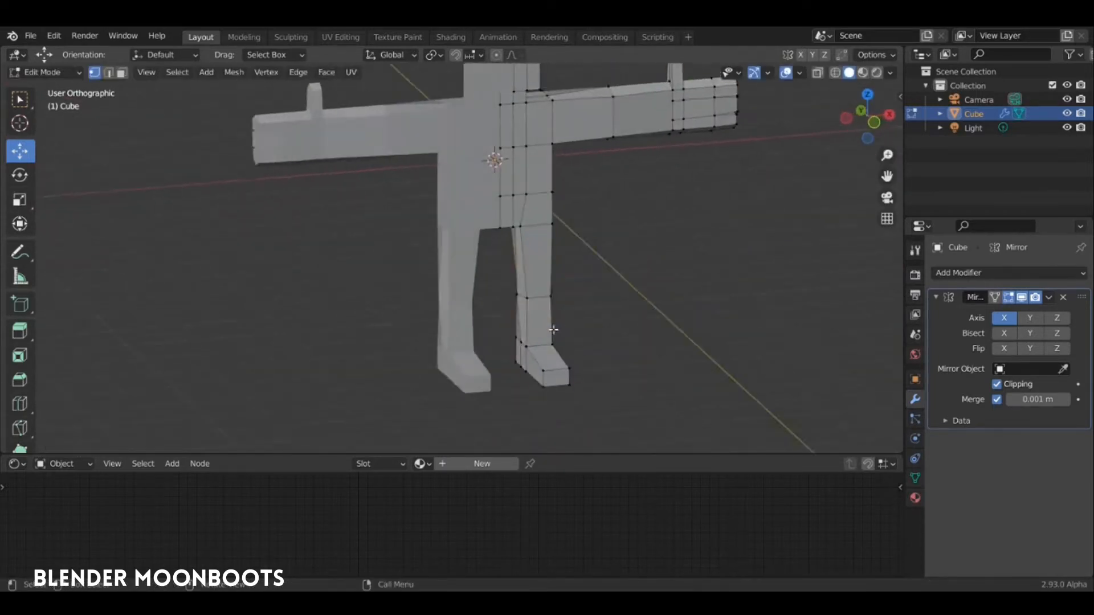
pyautogui.hotkey('alt', 'z')
pyautogui.moveTo(575, 329); pyautogui.dragTo(501, 357)
pyautogui.hotkey('shift', 'alt', 's')
pyautogui.click(633, 342)
pyautogui.moveTo(605, 336); pyautogui.dragTo(655, 241, button='middle')
pyautogui.hotkey('alt', 'z')
# Extrude the front of the head forward as a snout and narrow its tip along X and to 0.568 along Z.
pyautogui.press('Tab')
pyautogui.keyDown('shift'); pyautogui.moveTo(610, 197); pyautogui.dragTo(640, 315, button='middle'); pyautogui.keyUp('shift')
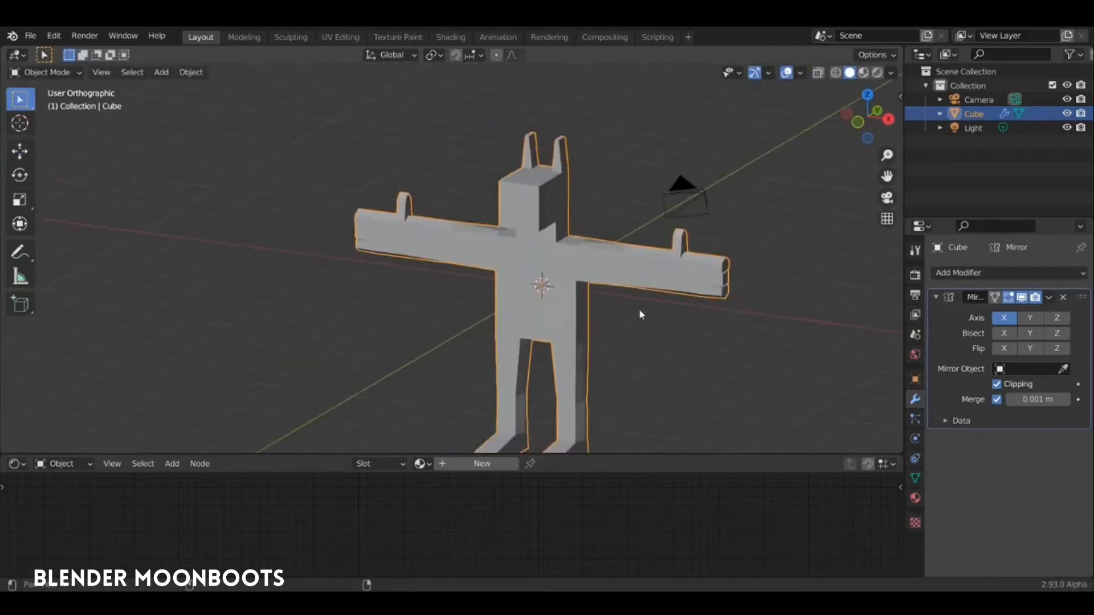
pyautogui.press('Tab')
pyautogui.moveTo(510, 171); pyautogui.dragTo(550, 240)
pyautogui.moveTo(639, 285); pyautogui.dragTo(553, 257, button='middle')
pyautogui.press('e')
pyautogui.moveTo(530, 216); pyautogui.dragTo(519, 173, button='middle')
pyautogui.press('s')
pyautogui.press('x')
pyautogui.press('s')
pyautogui.press('z')
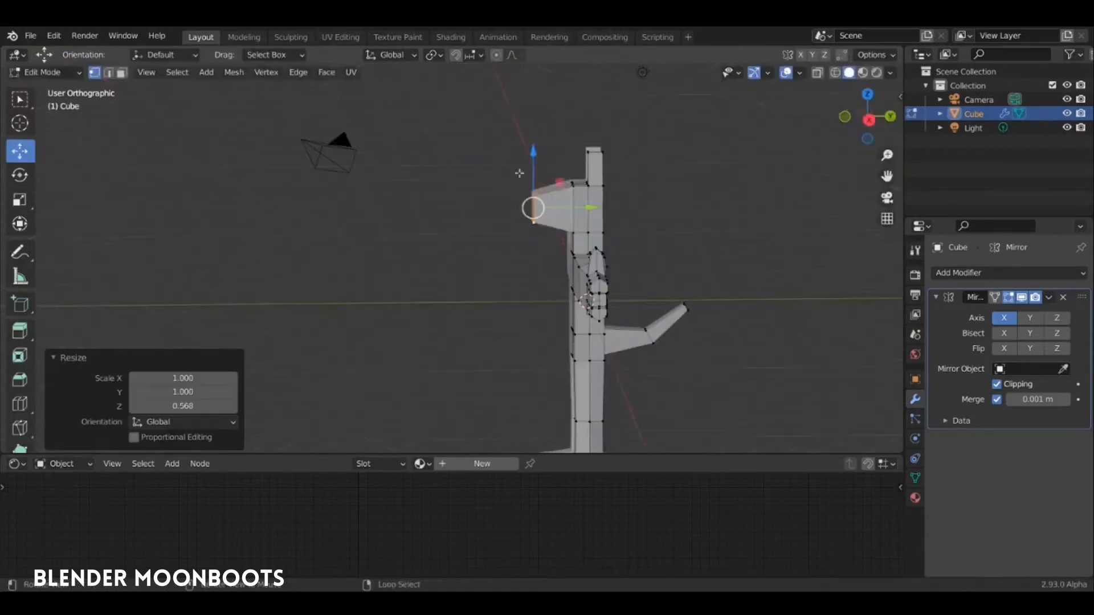
# Lower the snout's tip slightly and adjust the snout's position along Y.
pyautogui.moveTo(534, 151); pyautogui.dragTo(533, 165)
pyautogui.moveTo(590, 220); pyautogui.dragTo(560, 217)
pyautogui.press('Tab')
pyautogui.moveTo(561, 223); pyautogui.dragTo(615, 273, button='middle')
pyautogui.keyDown('shift'); pyautogui.moveTo(592, 399); pyautogui.dragTo(579, 330, button='middle'); pyautogui.keyUp('shift')
# Shift the knee and ankle vertices sideways in front view to reshape the leg.
pyautogui.press('KP_1')
pyautogui.press('Tab')
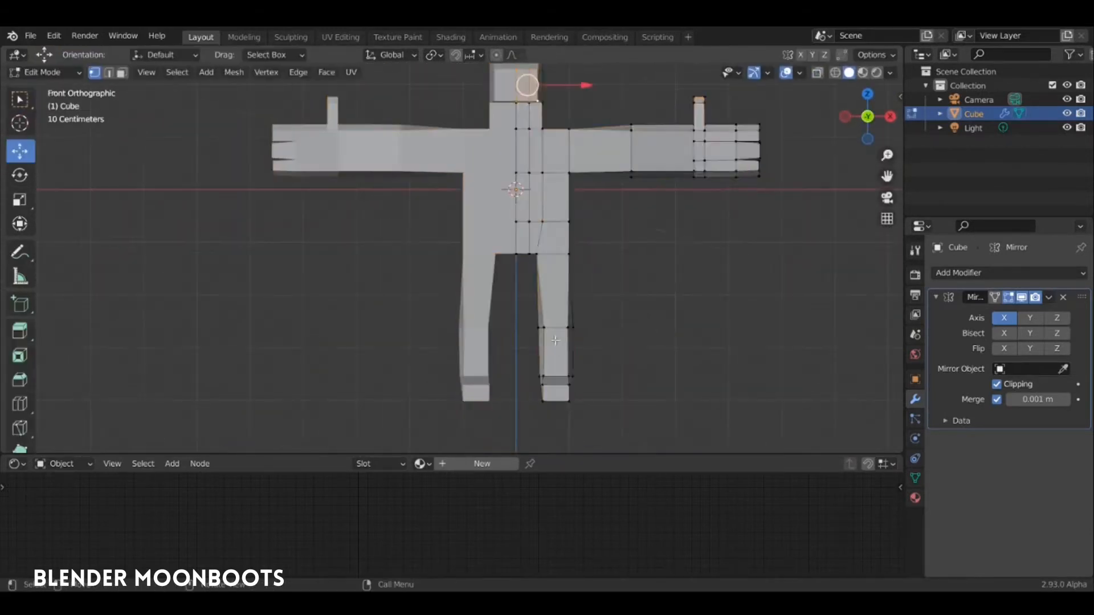
pyautogui.click(523, 374)
pyautogui.hotkey('alt', 'z')
pyautogui.keyDown('ctrl'); pyautogui.moveTo(561, 418); pyautogui.dragTo(538, 420, button='right'); pyautogui.keyUp('ctrl')
pyautogui.moveTo(590, 325); pyautogui.dragTo(583, 325)
pyautogui.keyDown('ctrl'); pyautogui.keyDown('shift'); pyautogui.moveTo(557, 300); pyautogui.dragTo(521, 291, button='right'); pyautogui.keyUp('shift'); pyautogui.keyUp('ctrl')
pyautogui.moveTo(583, 375); pyautogui.dragTo(577, 375)
pyautogui.keyDown('ctrl'); pyautogui.keyDown('shift'); pyautogui.moveTo(547, 359); pyautogui.dragTo(522, 362, button='right'); pyautogui.keyUp('shift'); pyautogui.keyUp('ctrl')
pyautogui.moveTo(588, 327); pyautogui.dragTo(594, 325)
# Bend the leg in side view by moving the lower-leg vertices backward and the knee vertices about 0.13 m along Y.
pyautogui.press('KP_3')
pyautogui.hotkey('alt', 'a')
pyautogui.keyDown('ctrl'); pyautogui.moveTo(579, 317); pyautogui.dragTo(543, 349, button='right'); pyautogui.keyUp('ctrl')
pyautogui.moveTo(608, 369); pyautogui.dragTo(618, 368)
pyautogui.keyDown('ctrl'); pyautogui.moveTo(515, 318); pyautogui.dragTo(513, 339, button='right'); pyautogui.keyUp('ctrl')
pyautogui.moveTo(584, 328); pyautogui.dragTo(590, 328)
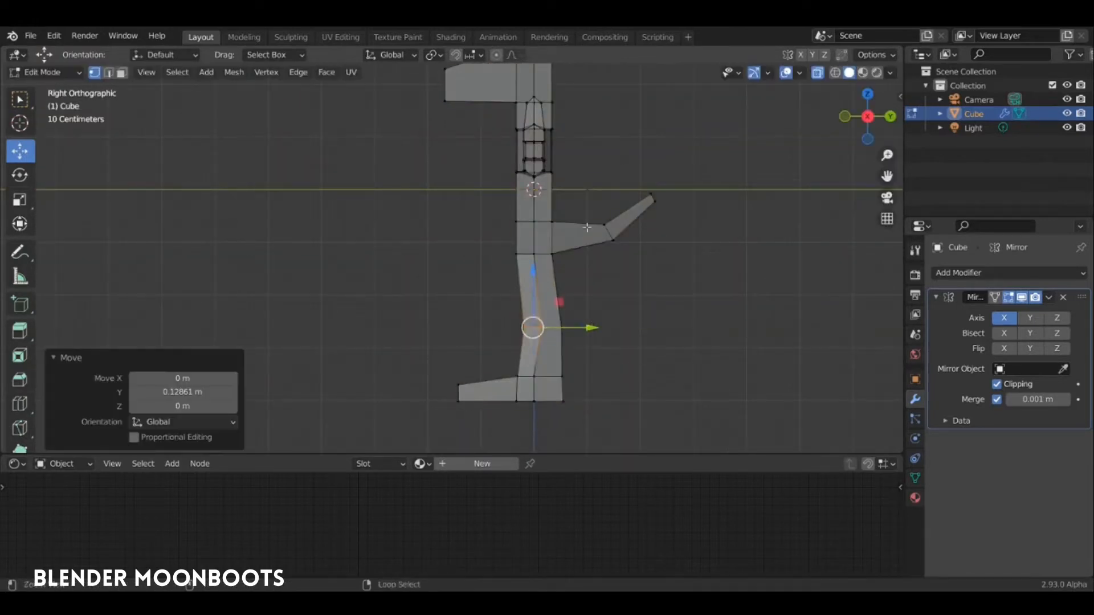
# Move the front chest vertices forward along Y in side view to push out the chest.
pyautogui.moveTo(587, 228); pyautogui.dragTo(644, 250, button='middle')
pyautogui.click(542, 256)
pyautogui.keyDown('ctrl'); pyautogui.click(542, 199); pyautogui.keyUp('ctrl')
pyautogui.press('KP_3')
pyautogui.moveTo(602, 227); pyautogui.dragTo(587, 227)
# Add a loop cut around the waist and move its back vertices slightly forward along Y.
pyautogui.hotkey('ctrl', 'r')
pyautogui.click(542, 280)
pyautogui.keyDown('ctrl'); pyautogui.moveTo(574, 268); pyautogui.dragTo(602, 285, button='right'); pyautogui.keyUp('ctrl')
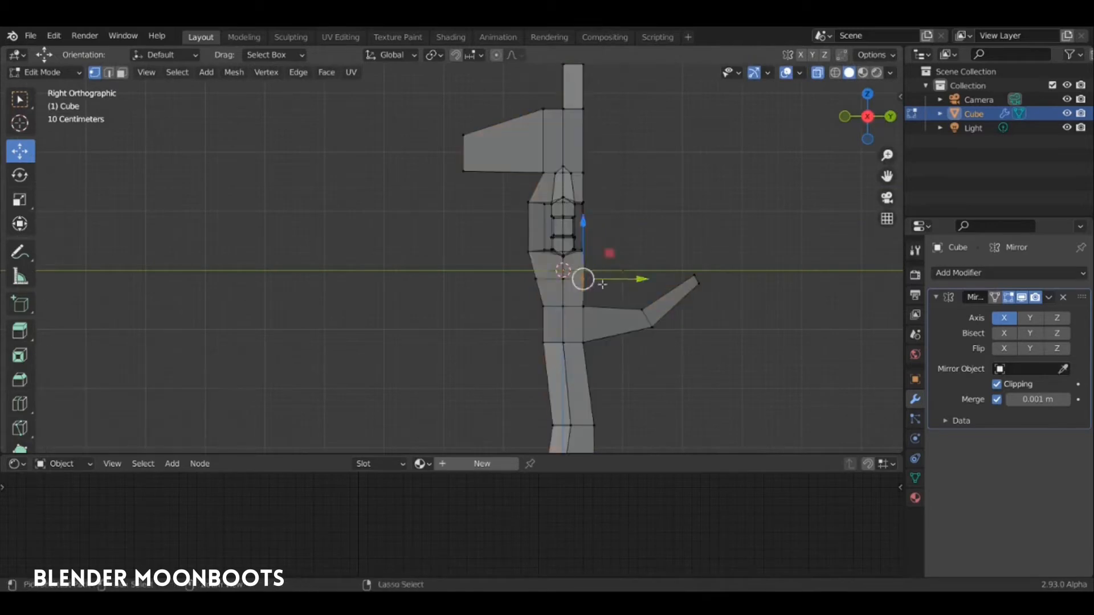
pyautogui.moveTo(640, 279); pyautogui.dragTo(635, 279)
# Move the back vertices at the lower edge of the chest slightly forward along Y.
pyautogui.moveTo(624, 231); pyautogui.dragTo(566, 237, button='middle')
pyautogui.keyDown('ctrl'); pyautogui.click(580, 253); pyautogui.keyUp('ctrl')
pyautogui.moveTo(629, 254); pyautogui.dragTo(623, 253)
pyautogui.press('Tab')
pyautogui.press('Tab')
# Move the back vertex at the upper edge of the chest slightly forward along Y, and return to Object Mode with X-ray off.
pyautogui.moveTo(624, 249); pyautogui.dragTo(598, 259, button='middle')
pyautogui.click(574, 195)
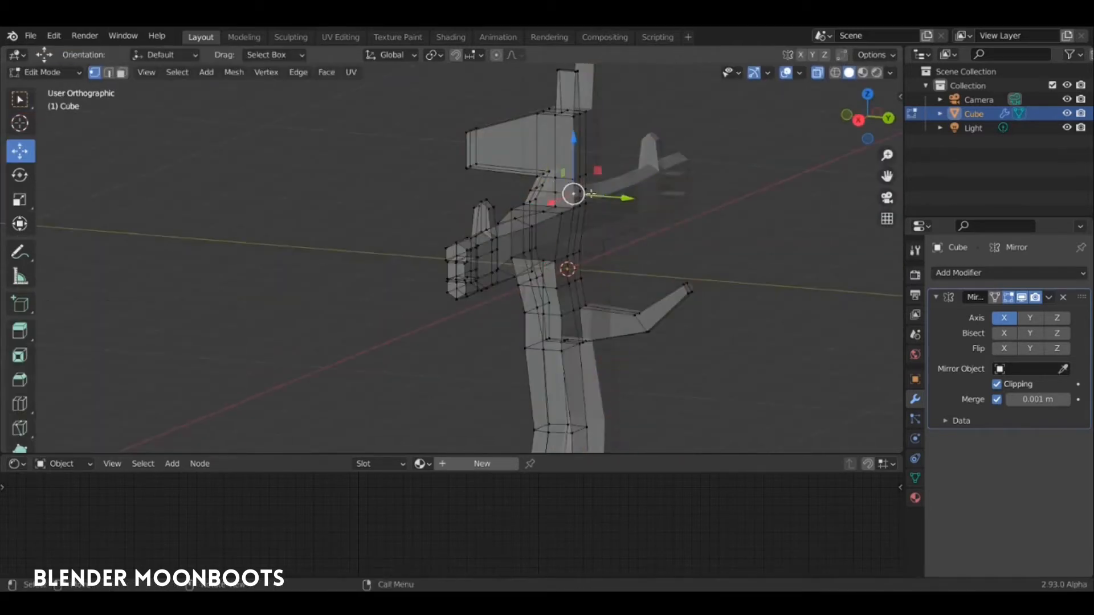
pyautogui.moveTo(625, 198); pyautogui.dragTo(622, 198)
pyautogui.moveTo(622, 198); pyautogui.dragTo(741, 216, button='middle')
pyautogui.press('Tab')
pyautogui.hotkey('alt', 'z')
pyautogui.scroll(-3, 679, 276)
pyautogui.moveTo(678, 276); pyautogui.dragTo(640, 262, button='middle')
pyautogui.scroll(1, 648, 293)
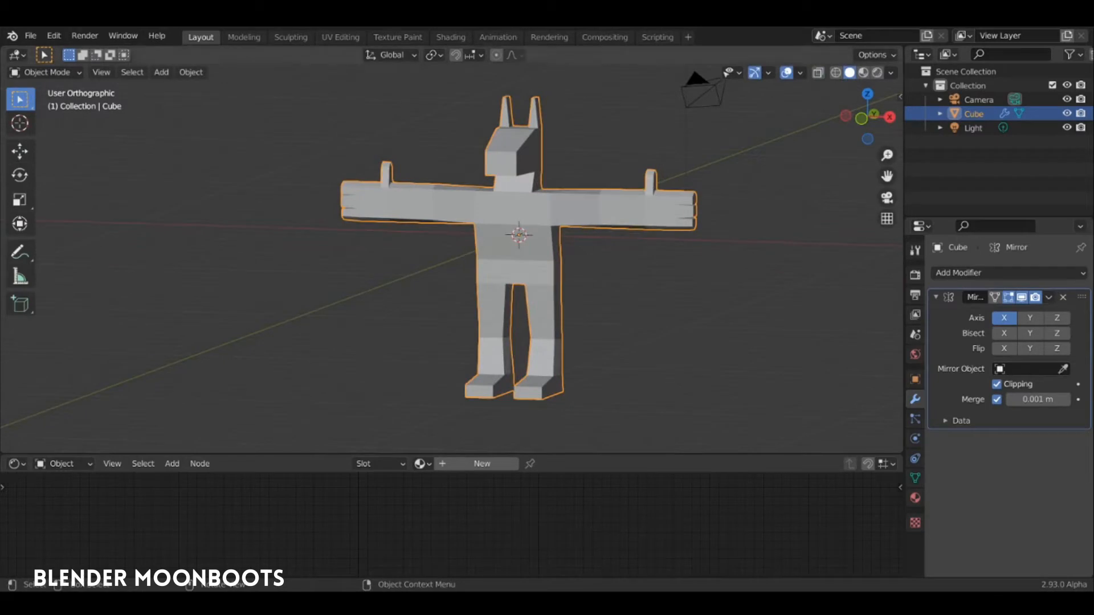
# Select the whole character in Object Mode and raise it about 4.14 m along Z so the feet stand at ground level.
pyautogui.hotkey('alt', 'a')
pyautogui.click(511, 193)
pyautogui.keyDown('shift'); pyautogui.moveTo(544, 176); pyautogui.dragTo(542, 220, button='middle'); pyautogui.keyUp('shift')
pyautogui.hotkey('shift', 'space')
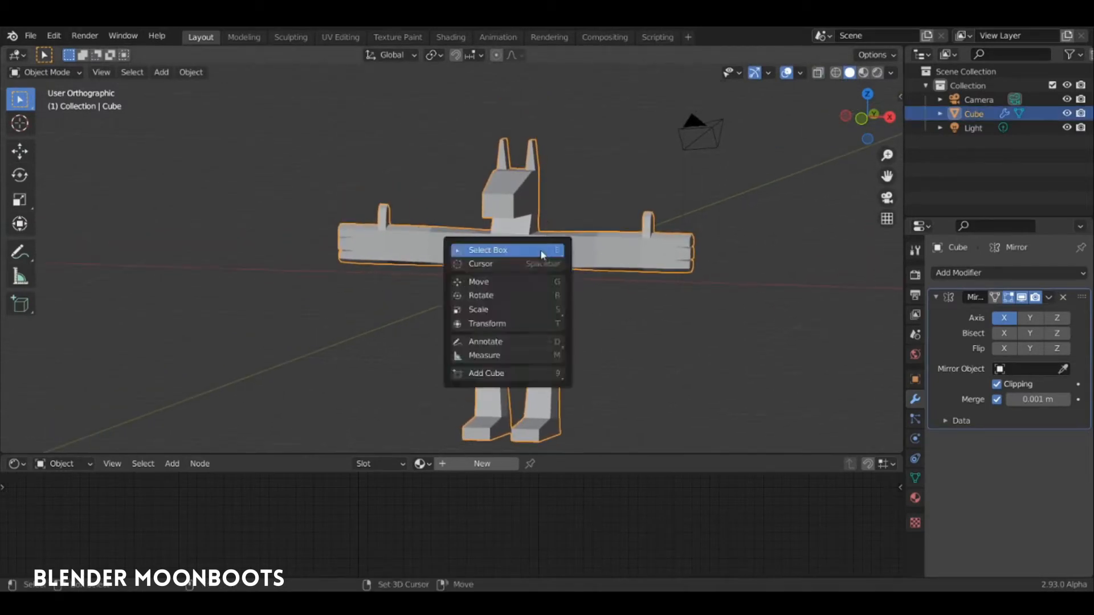
pyautogui.click(490, 283)
pyautogui.moveTo(513, 208); pyautogui.dragTo(506, 47)
pyautogui.keyDown('shift'); pyautogui.moveTo(534, 137); pyautogui.dragTo(502, 222, button='middle'); pyautogui.keyUp('shift')
pyautogui.moveTo(501, 222); pyautogui.dragTo(581, 270, button='middle')
# Add an armature at the world origin and raise it about 2.44 m along Z between the character's legs.
pyautogui.hotkey('shift', 'a')
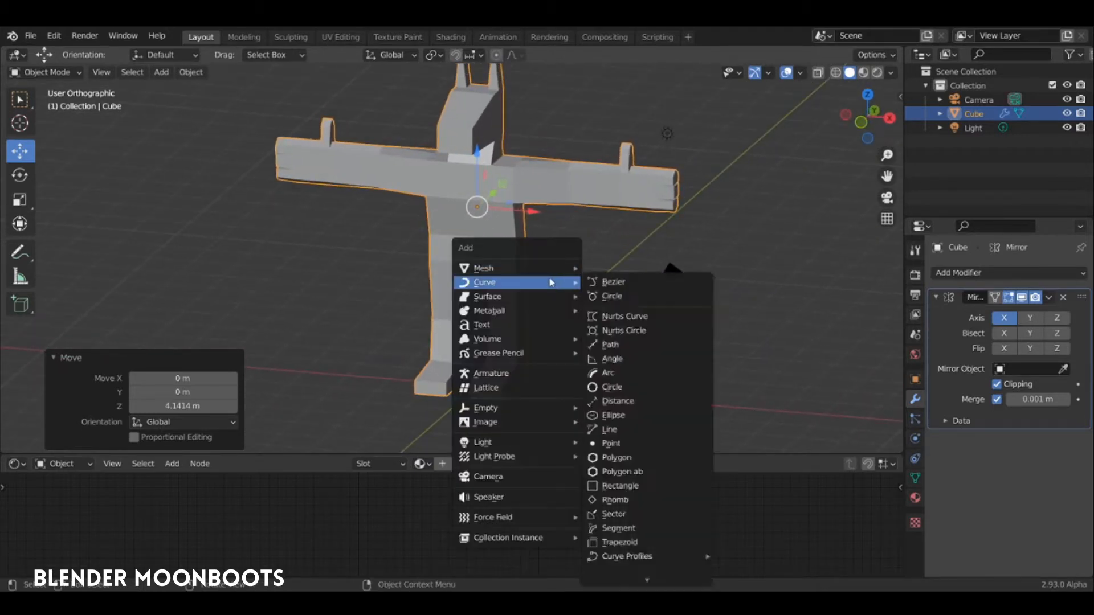
pyautogui.click(502, 375)
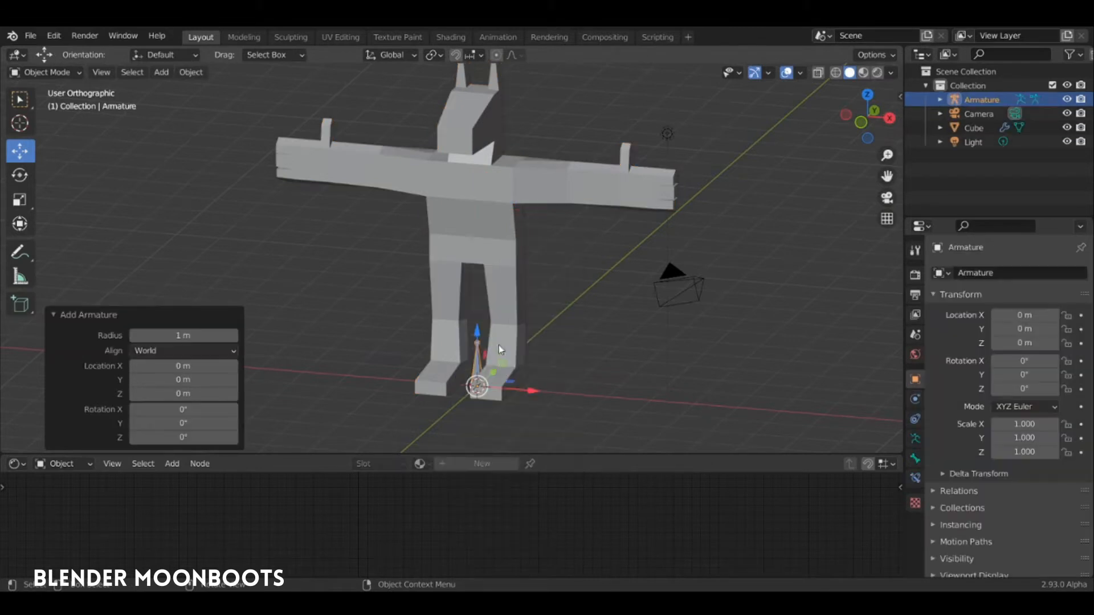
pyautogui.moveTo(478, 333); pyautogui.dragTo(474, 215)
# Set the armature's viewport display to In Front so the bone shows through the character mesh.
pyautogui.click(485, 239)
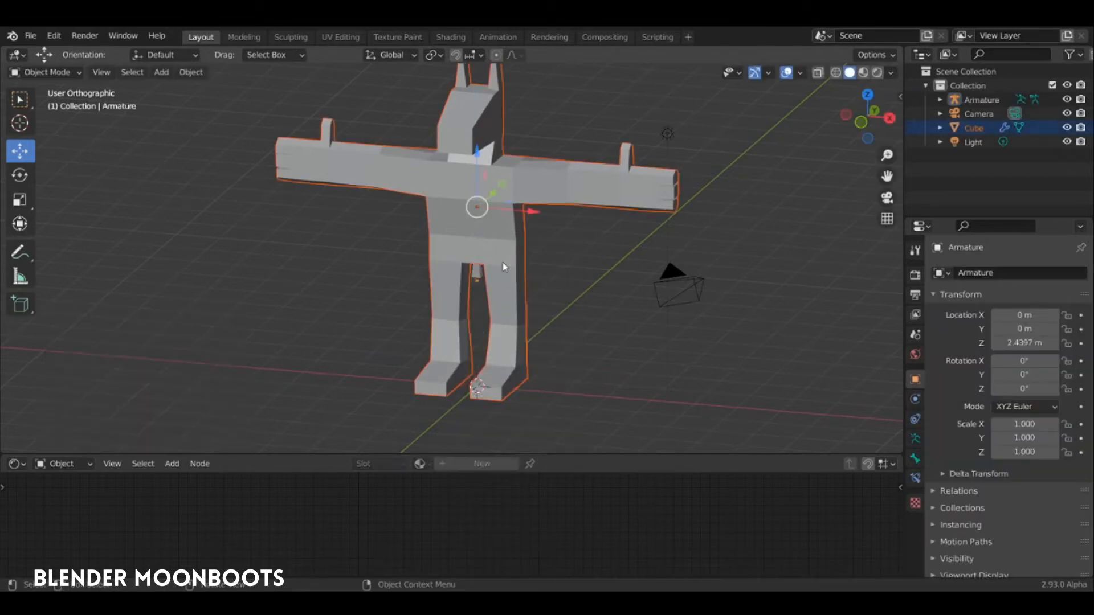
pyautogui.click(478, 282)
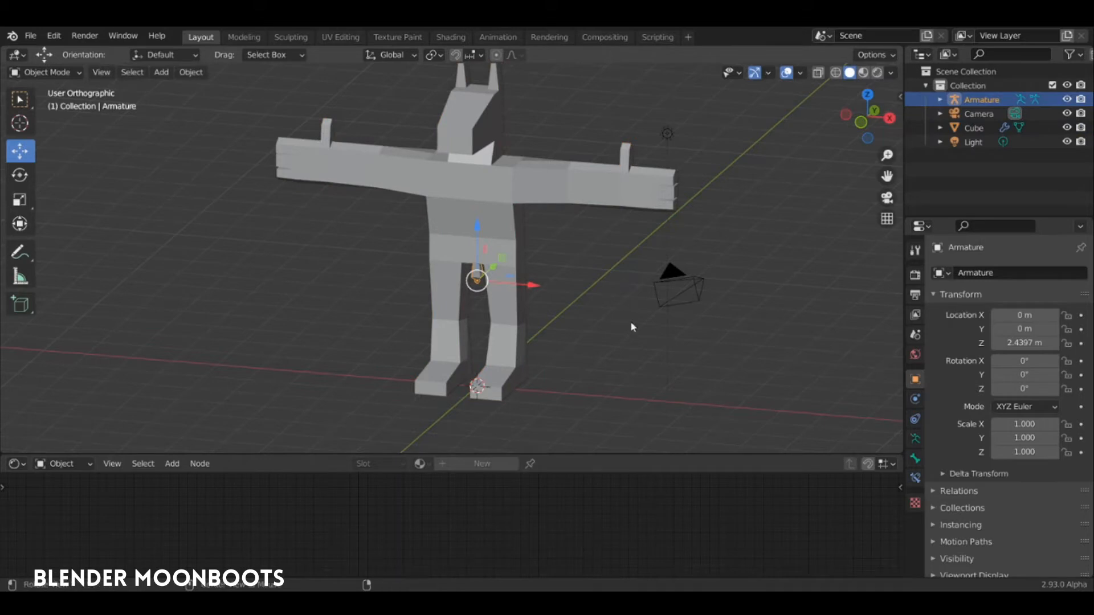
pyautogui.moveTo(631, 327); pyautogui.dragTo(551, 333, button='middle')
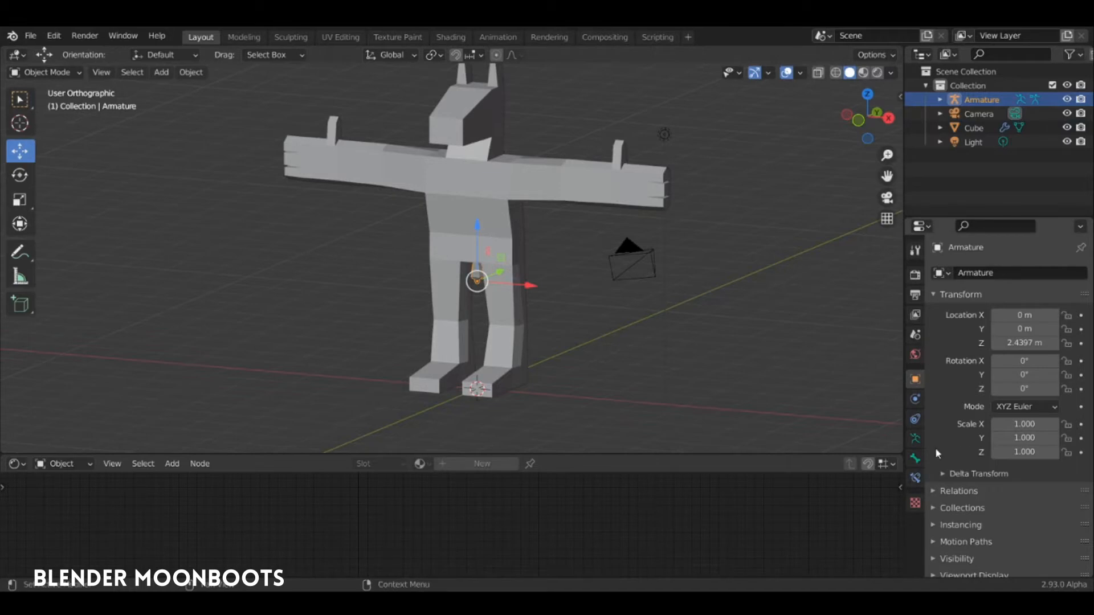
pyautogui.click(941, 294)
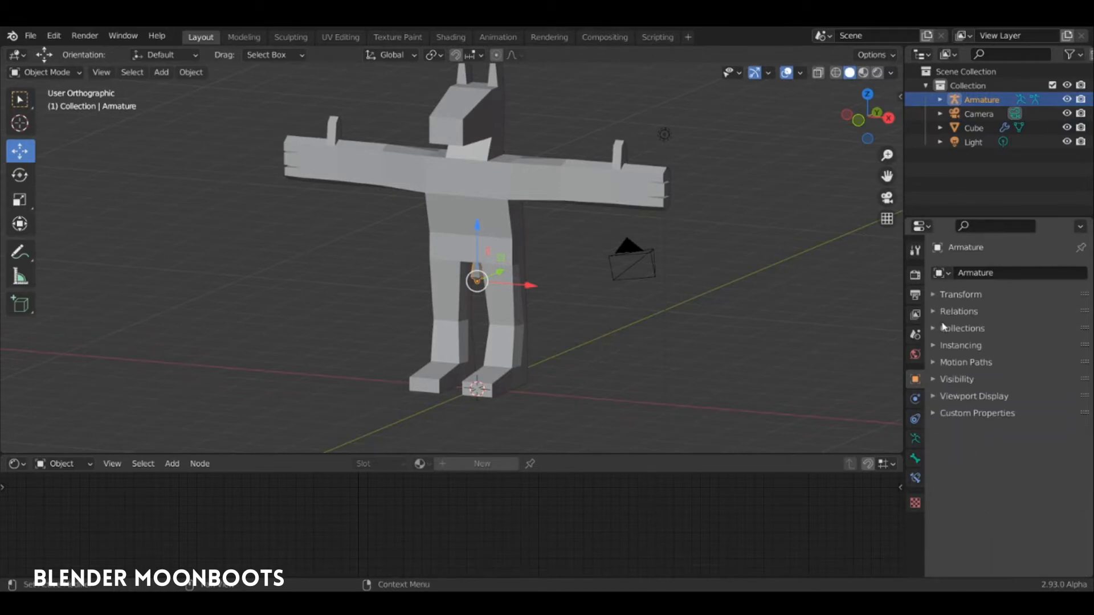
pyautogui.click(946, 396)
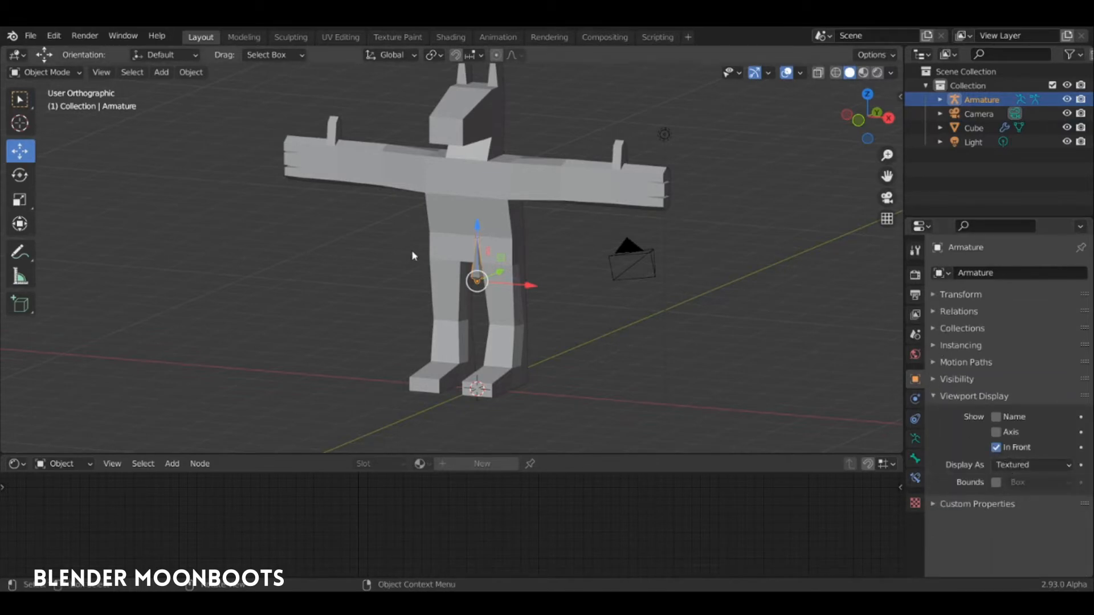
# Raise the armature about 0.70 m along Z so its base sits at the character's hips.
pyautogui.moveTo(480, 227); pyautogui.dragTo(479, 191)
pyautogui.press('KP_1')
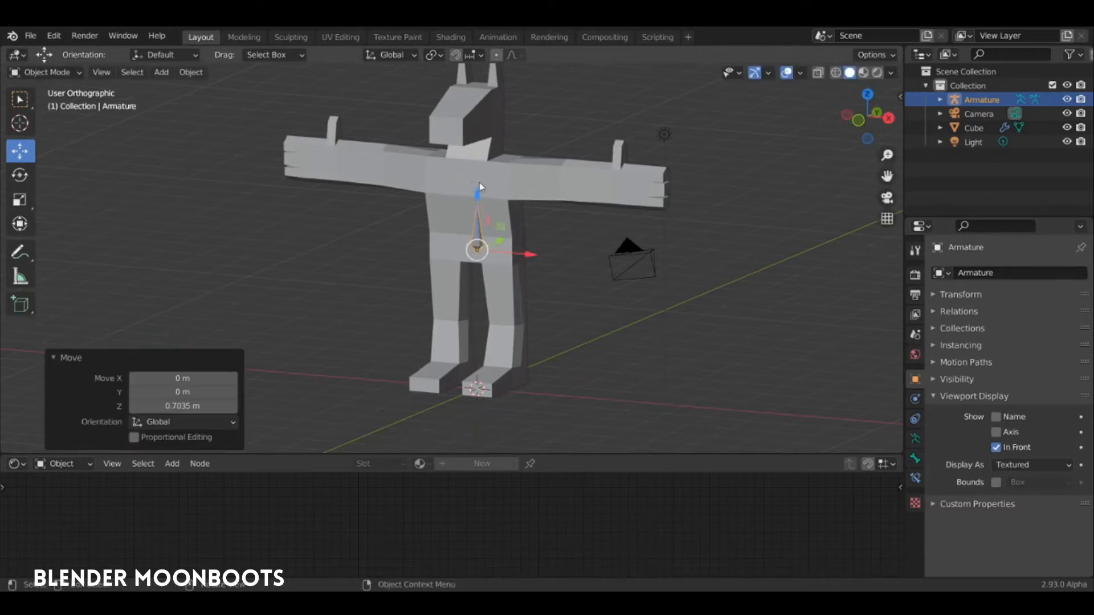
pyautogui.press('Tab')
pyautogui.press('Tab')
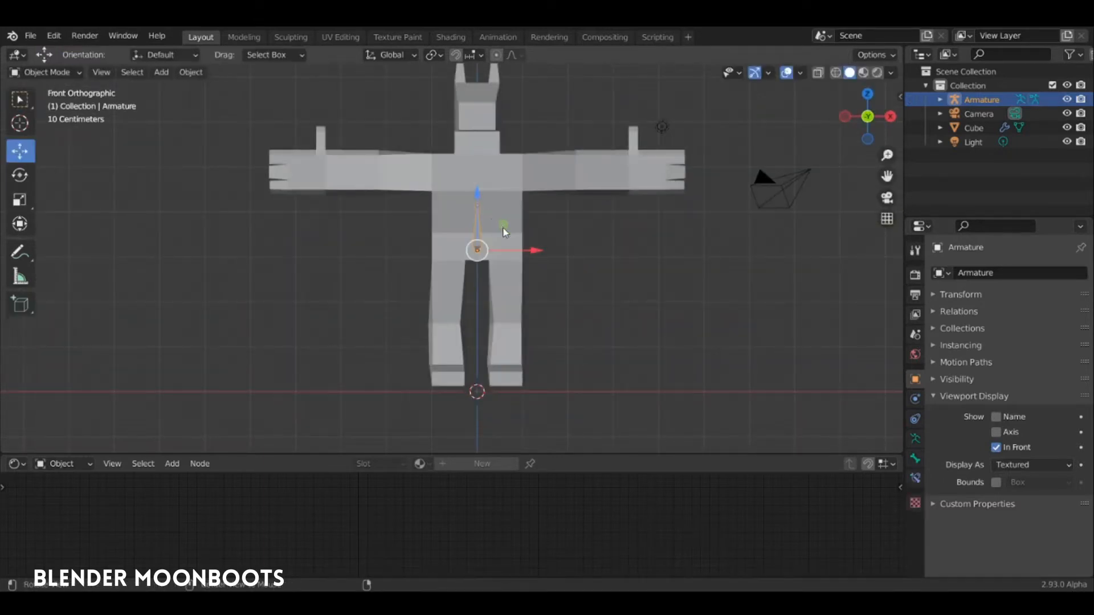
# Fine-tune the armature's height in front view by lowering it about 0.12 m along Z.
pyautogui.moveTo(505, 229); pyautogui.dragTo(483, 251, button='middle')
pyautogui.scroll(3, 511, 197)
pyautogui.press('KP_1')
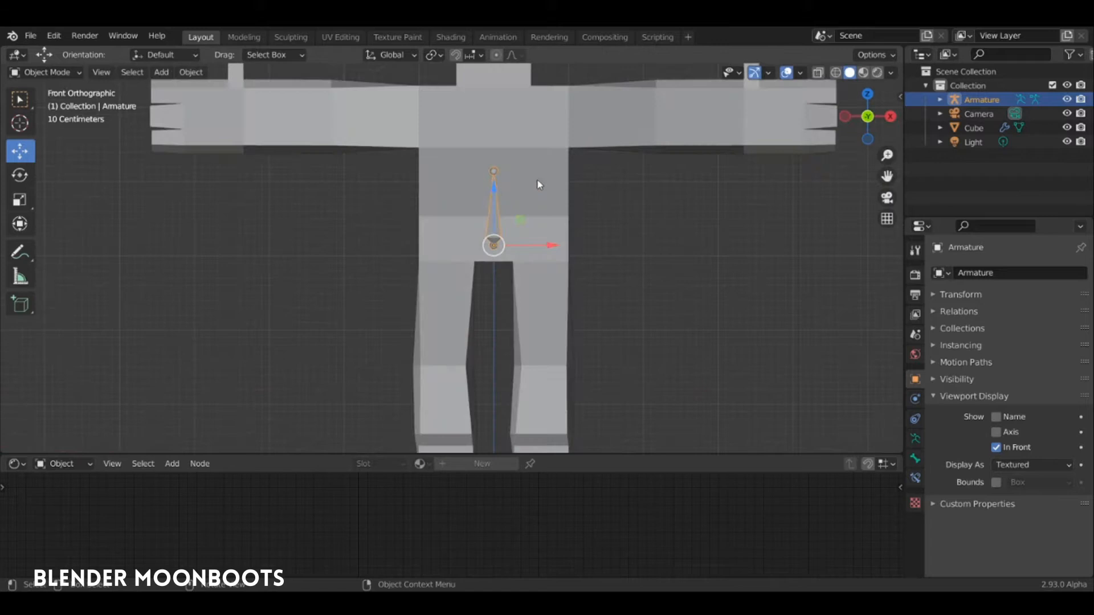
pyautogui.click(494, 228)
pyautogui.click(495, 229)
pyautogui.moveTo(493, 186); pyautogui.dragTo(490, 200)
pyautogui.moveTo(490, 200); pyautogui.dragTo(500, 205, button='middle')
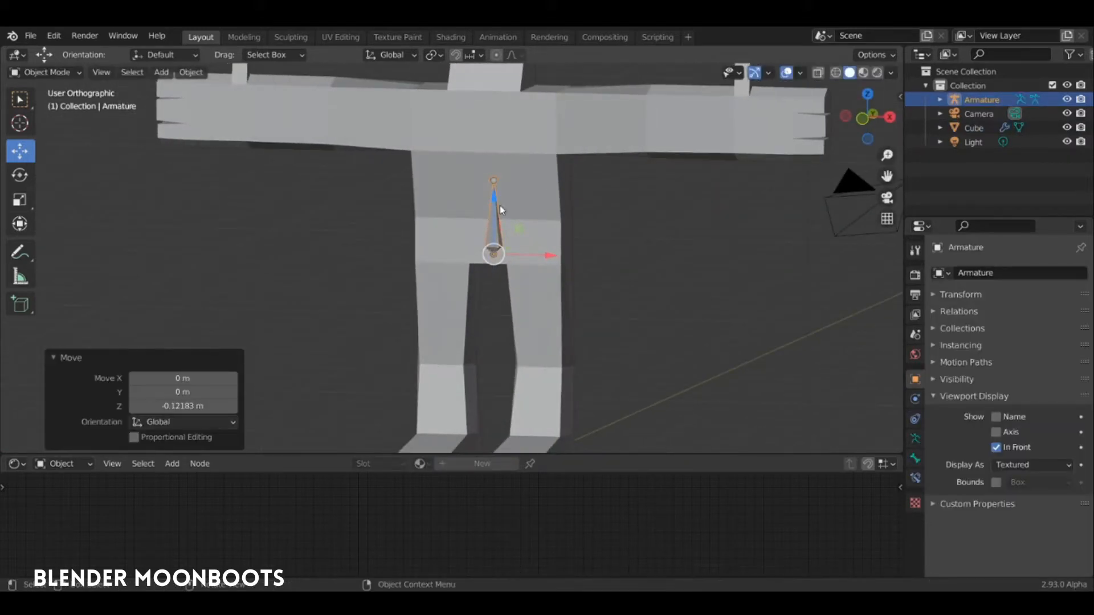
pyautogui.press('KP_1')
# Adjust the bone's tip along Z in Edit Mode, moving it down about 0.43 m and up about 0.78 m.
pyautogui.press('Tab')
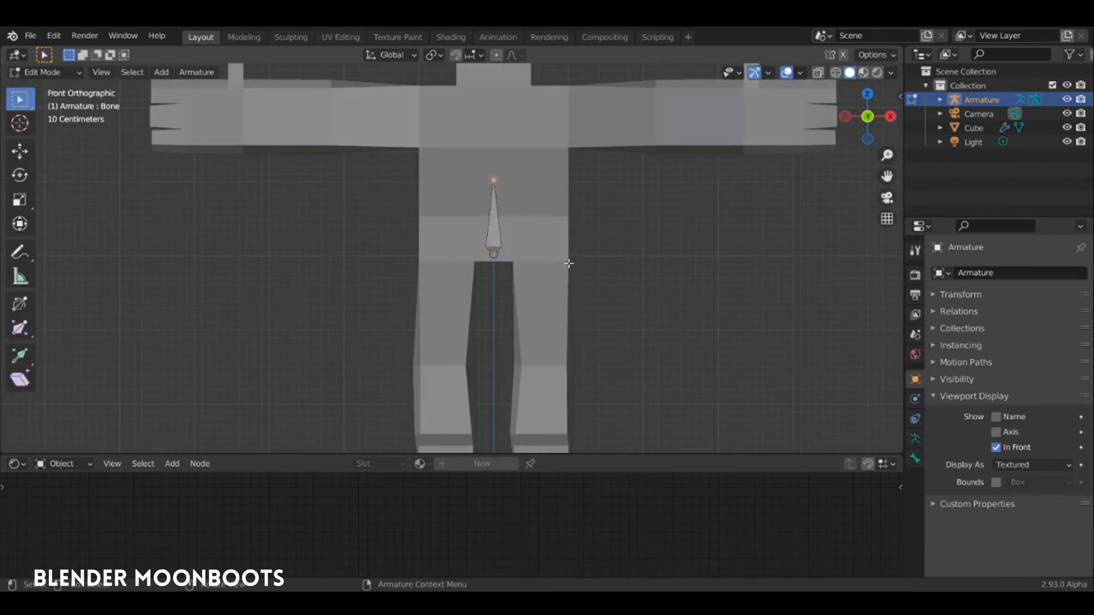
pyautogui.hotkey('shift', 'space')
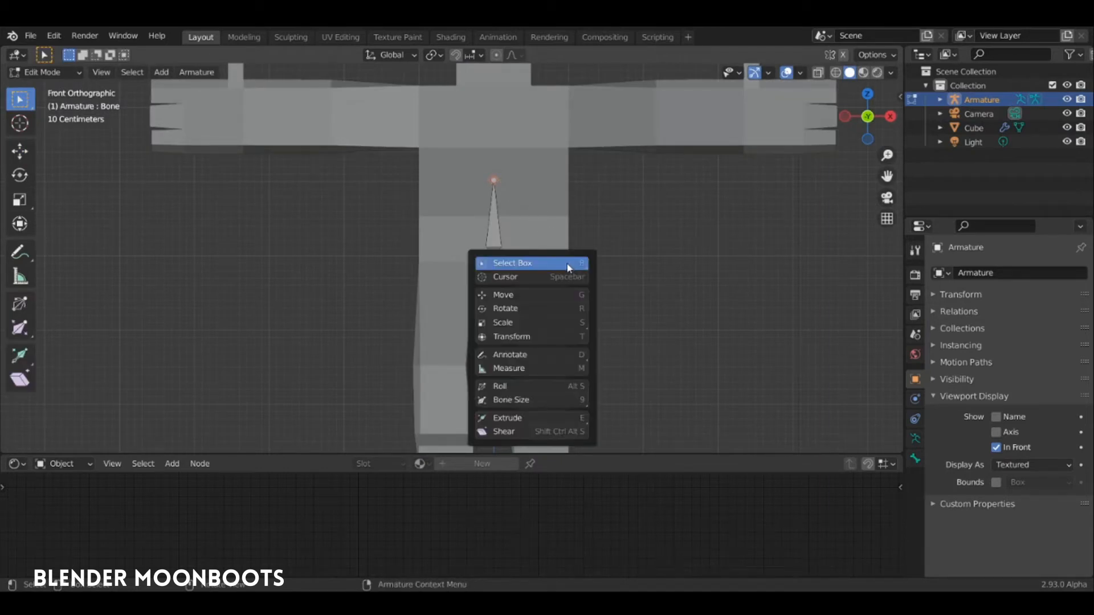
pyautogui.click(541, 296)
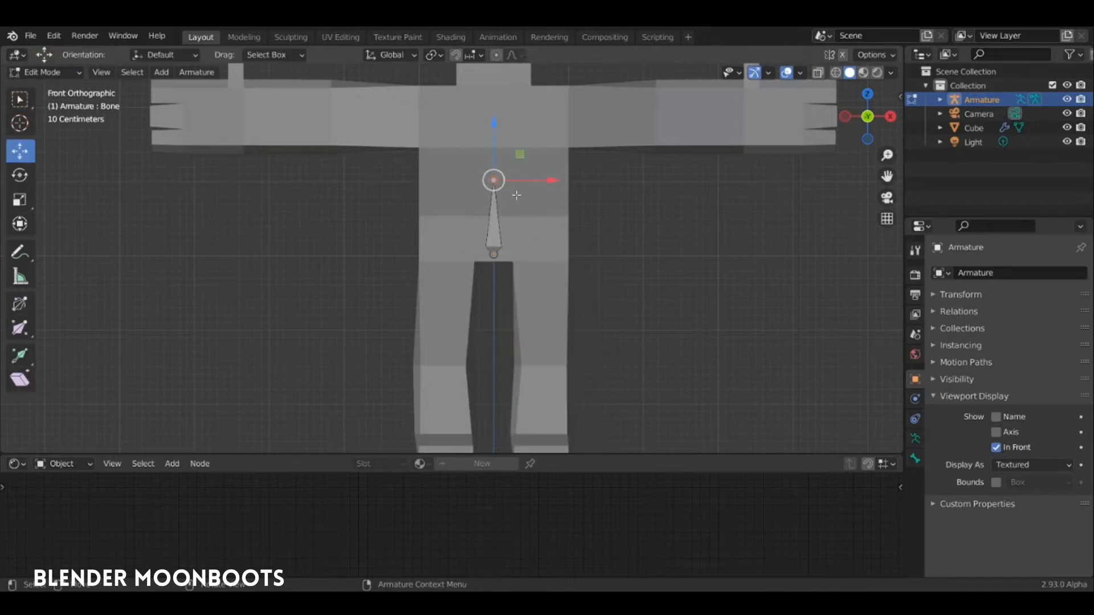
pyautogui.moveTo(492, 135); pyautogui.dragTo(488, 164)
pyautogui.moveTo(547, 165); pyautogui.dragTo(499, 223, button='middle')
pyautogui.press('KP_1')
pyautogui.press('g')
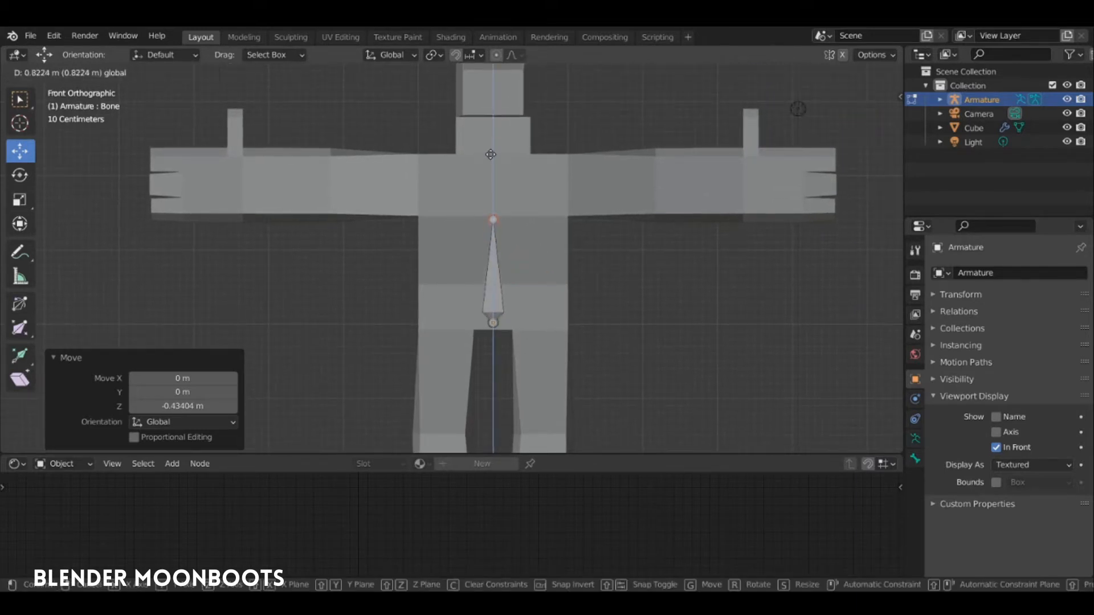
pyautogui.click(490, 157)
# Raise the bone's tip about 0.09 m along Z in front view to meet the lower edge of the chest.
pyautogui.moveTo(502, 309); pyautogui.dragTo(471, 325, button='middle')
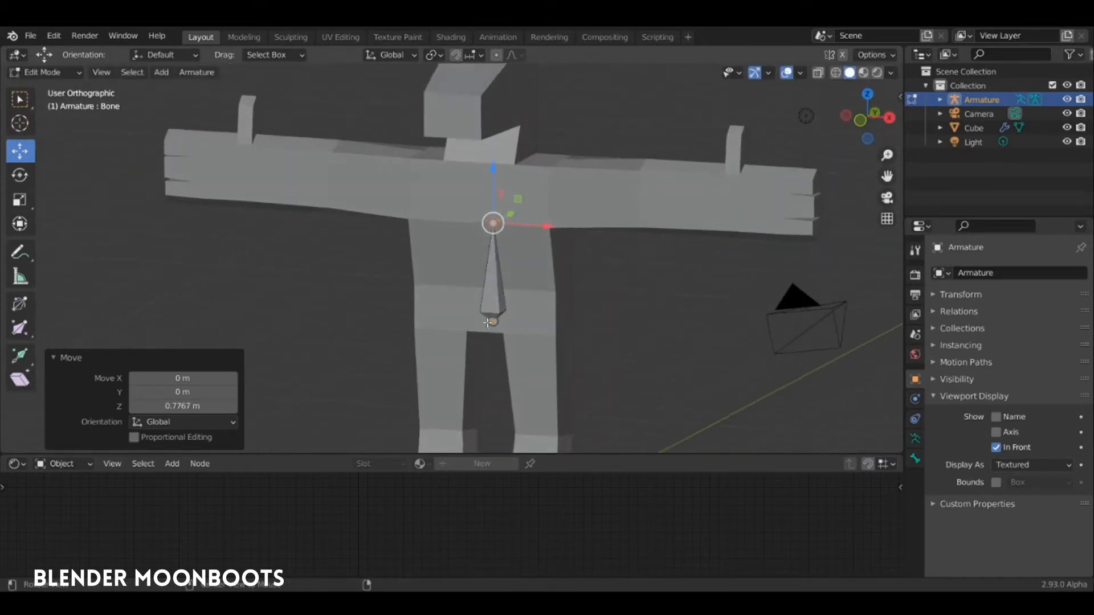
pyautogui.scroll(3, 533, 269)
pyautogui.keyDown('shift'); pyautogui.moveTo(539, 272); pyautogui.dragTo(512, 320, button='middle'); pyautogui.keyUp('shift')
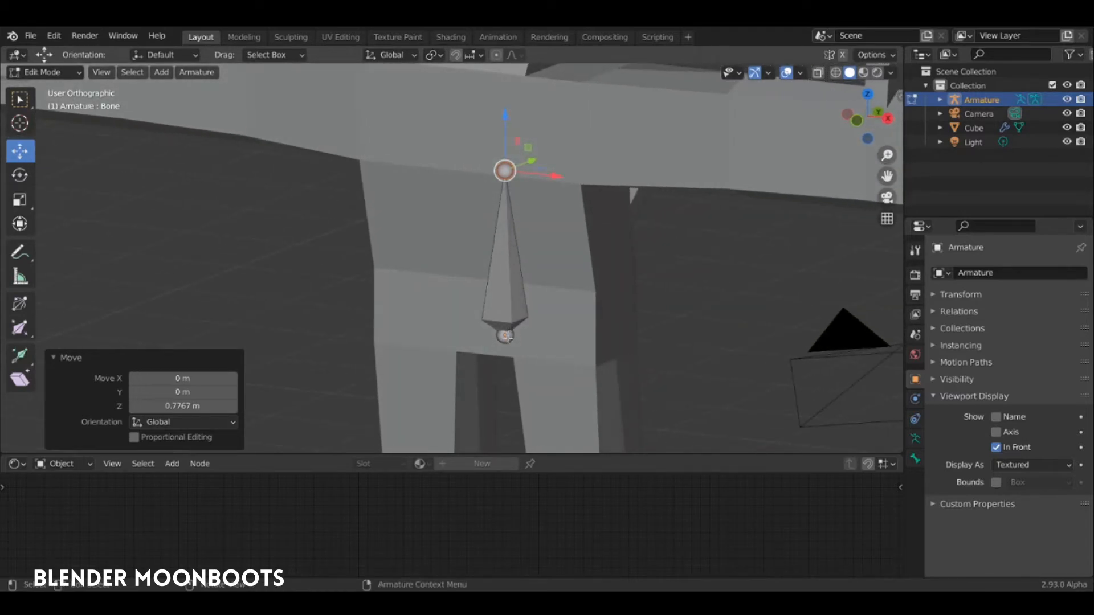
pyautogui.click(506, 337)
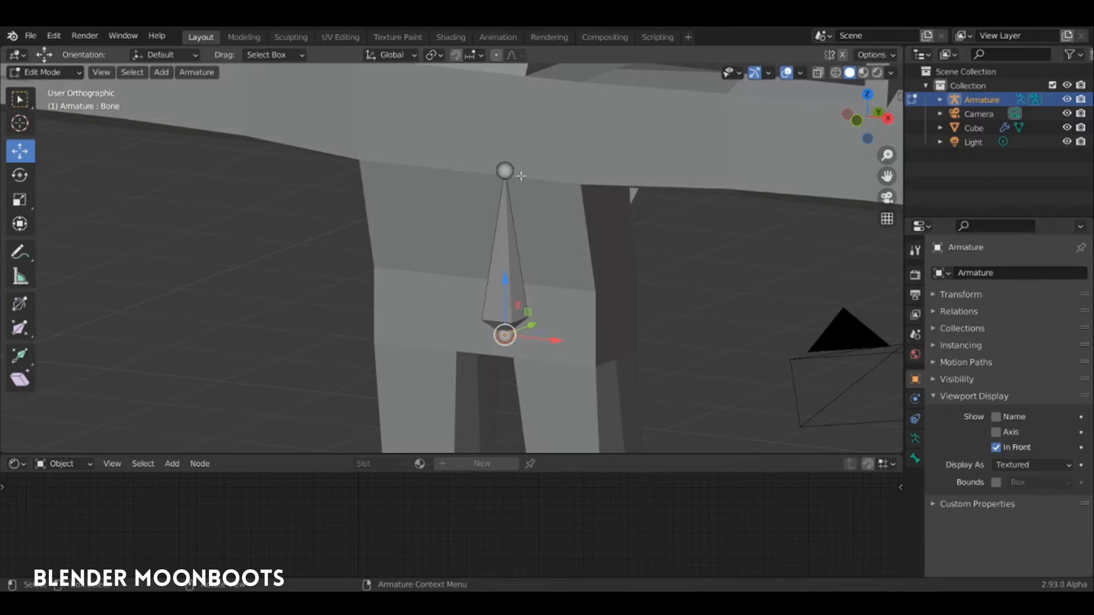
pyautogui.scroll(-2, 520, 206)
pyautogui.moveTo(499, 222); pyautogui.dragTo(500, 184, button='middle')
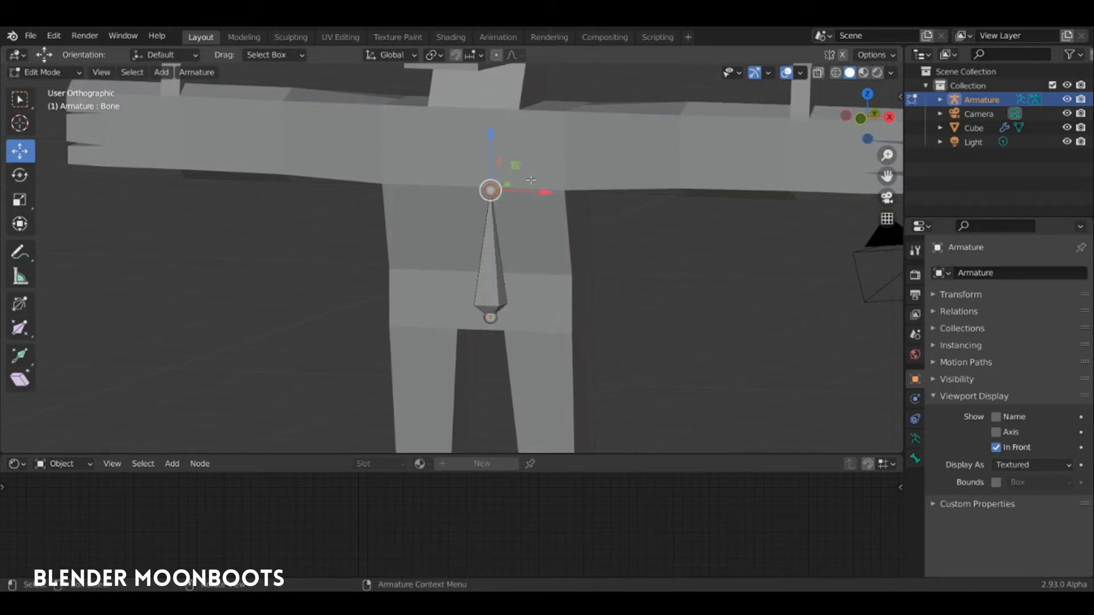
pyautogui.press('KP_1')
pyautogui.moveTo(491, 149)
pyautogui.mouseDown()
pyautogui.moveTo(489, 171)
pyautogui.moveTo(488, 133)
pyautogui.mouseUp()
pyautogui.keyDown('shift'); pyautogui.moveTo(516, 177); pyautogui.dragTo(507, 289, button='middle'); pyautogui.keyUp('shift')
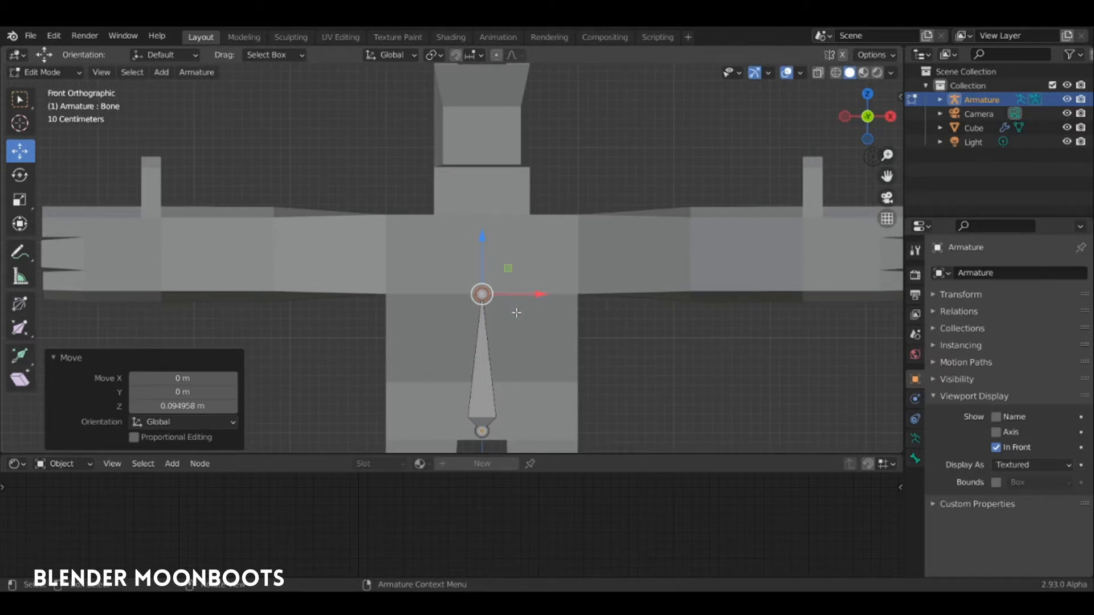
# Extrude a chest bone about 0.81 m up along Z from the tip of the first bone to the neck base.
pyautogui.press('e')
pyautogui.press('z')
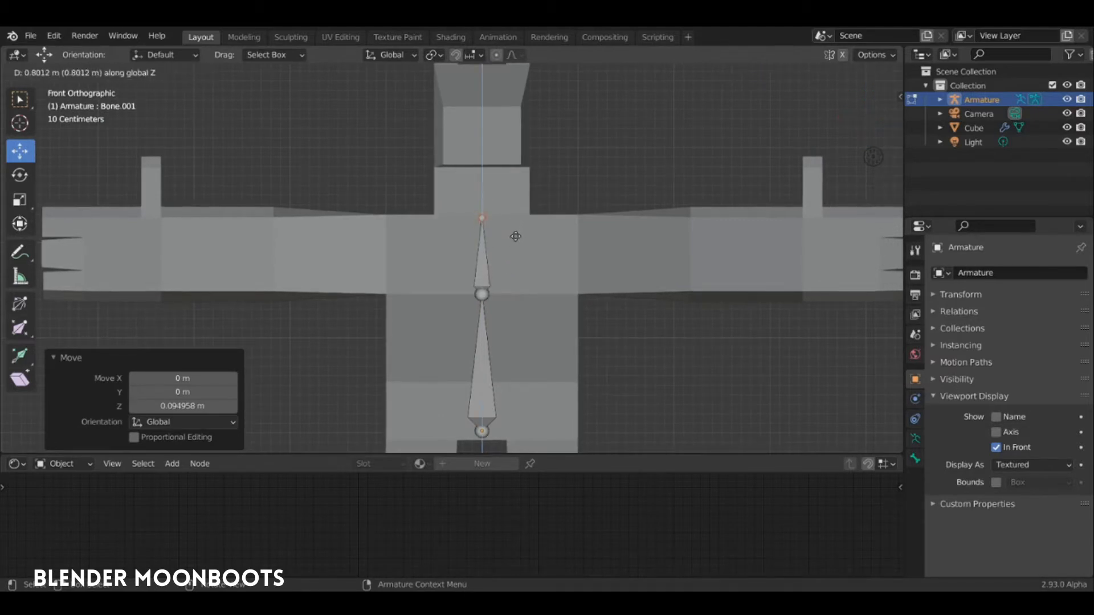
pyautogui.click(516, 235)
pyautogui.moveTo(515, 235); pyautogui.dragTo(476, 306, button='middle')
pyautogui.press('KP_1')
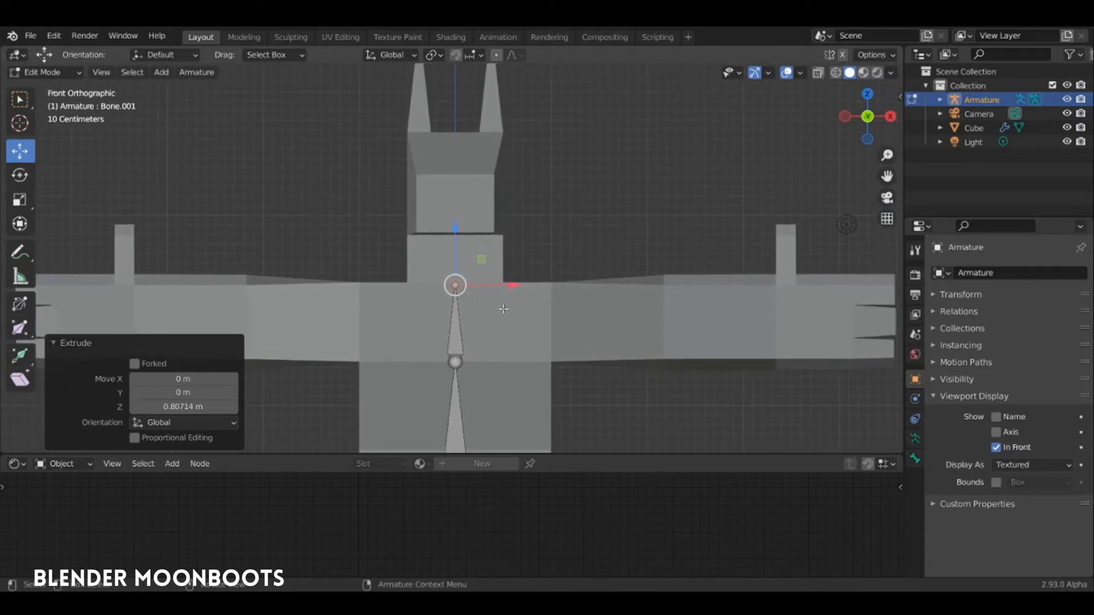
# Extrude a neck bone about 0.52 m and a head bone about 1.03 m up along Z.
pyautogui.press('e')
pyautogui.press('z')
pyautogui.click(505, 258)
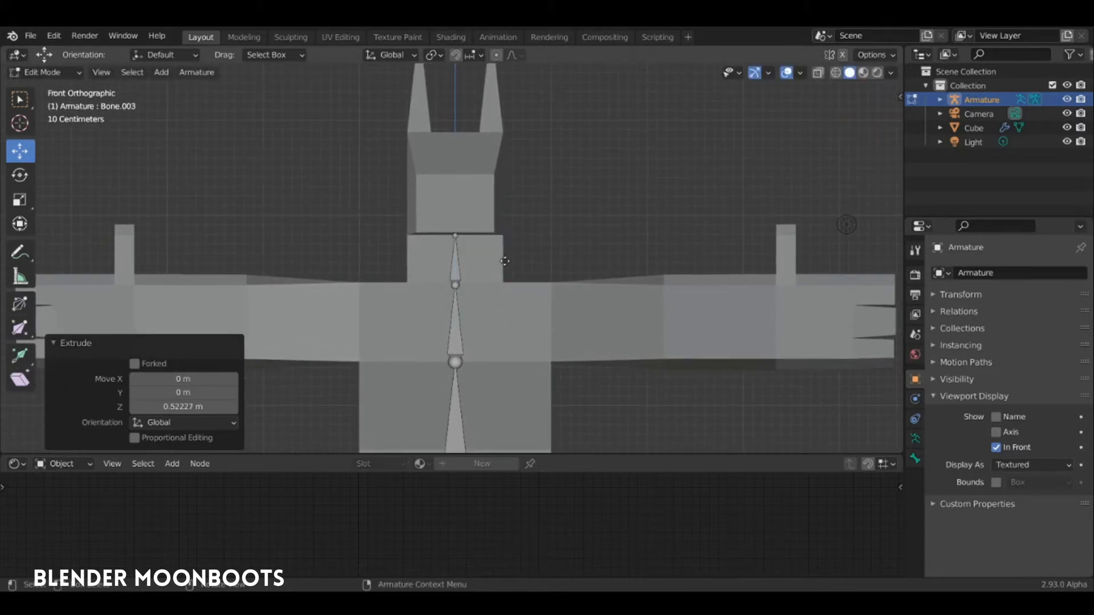
pyautogui.press('e')
pyautogui.press('z')
pyautogui.click(511, 163)
pyautogui.keyDown('shift'); pyautogui.moveTo(513, 240); pyautogui.dragTo(503, 141, button='middle'); pyautogui.keyUp('shift')
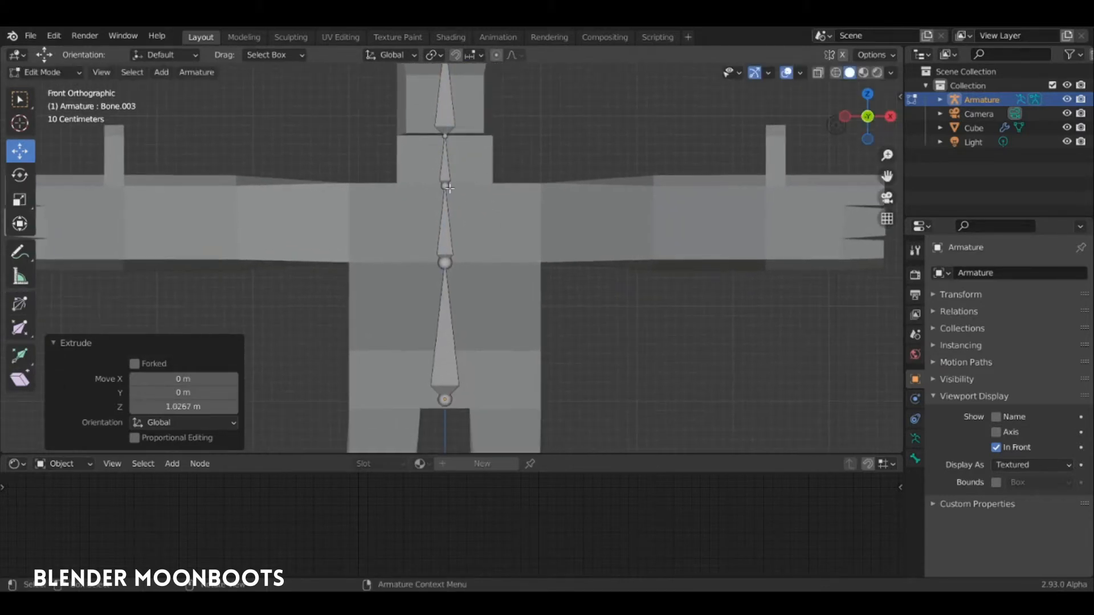
# Show the bone properties and rename the lowest bone of the spine chain "ventre".
pyautogui.click(444, 327)
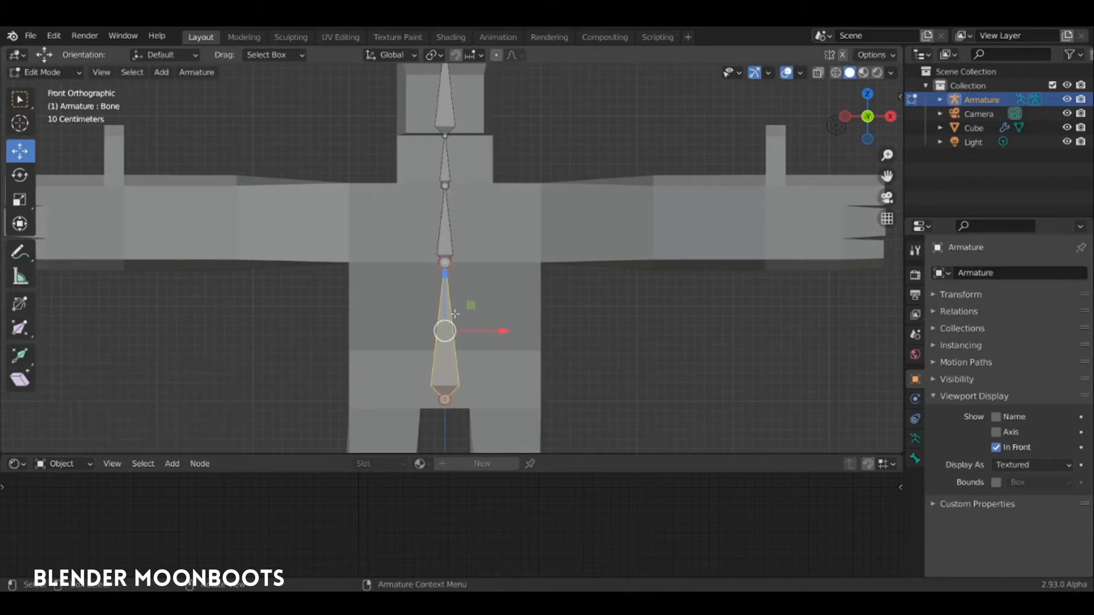
pyautogui.click(444, 240)
pyautogui.click(445, 170)
pyautogui.click(445, 108)
pyautogui.keyDown('shift'); pyautogui.moveTo(493, 166); pyautogui.dragTo(503, 208, button='middle'); pyautogui.keyUp('shift')
pyautogui.click(462, 347)
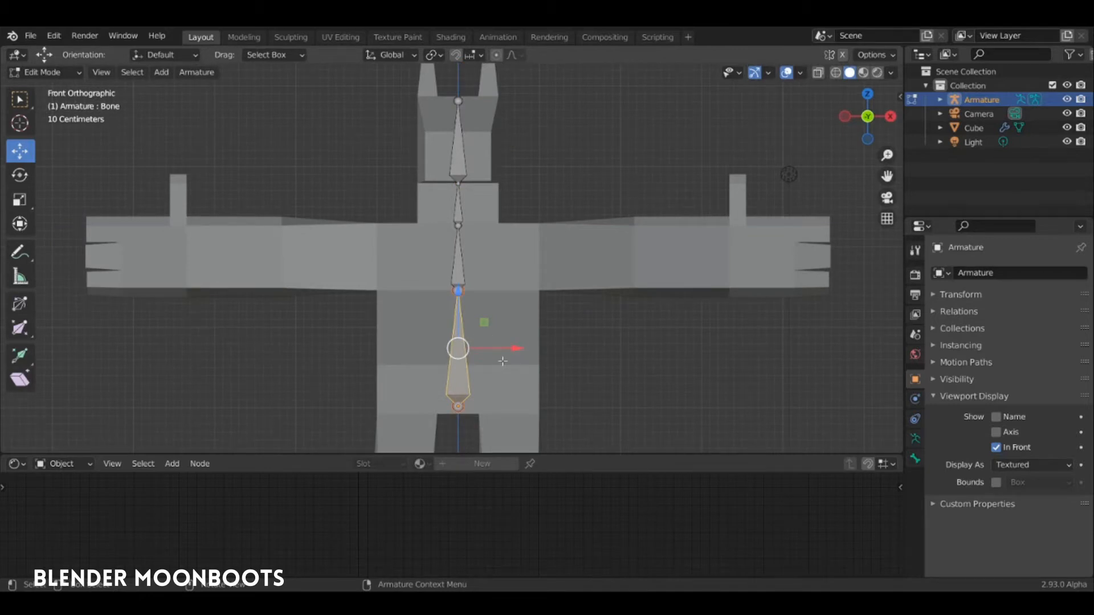
pyautogui.click(914, 459)
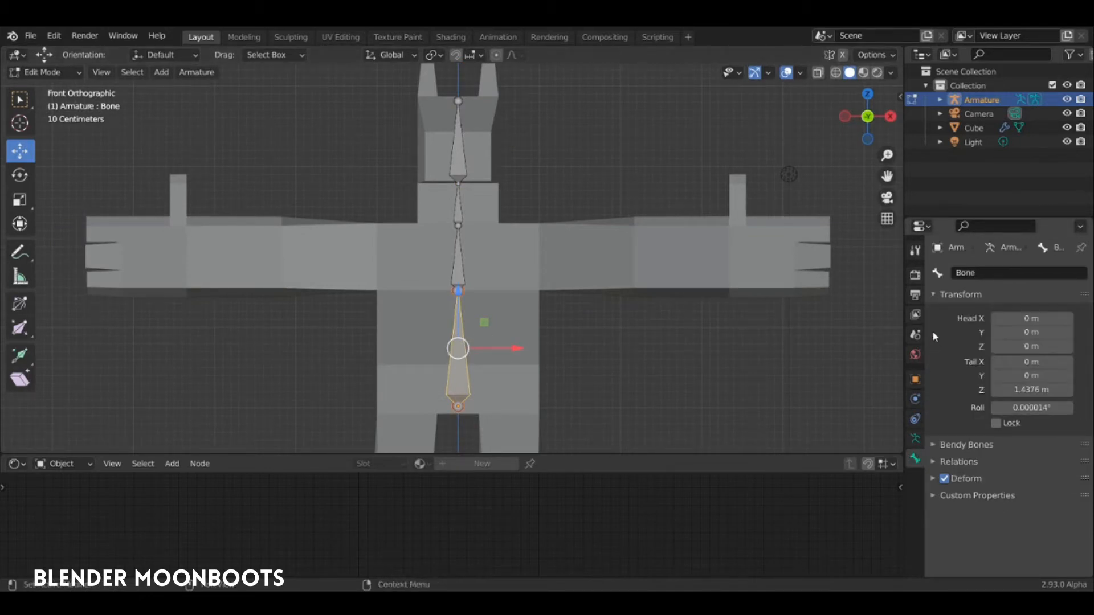
pyautogui.click(459, 280)
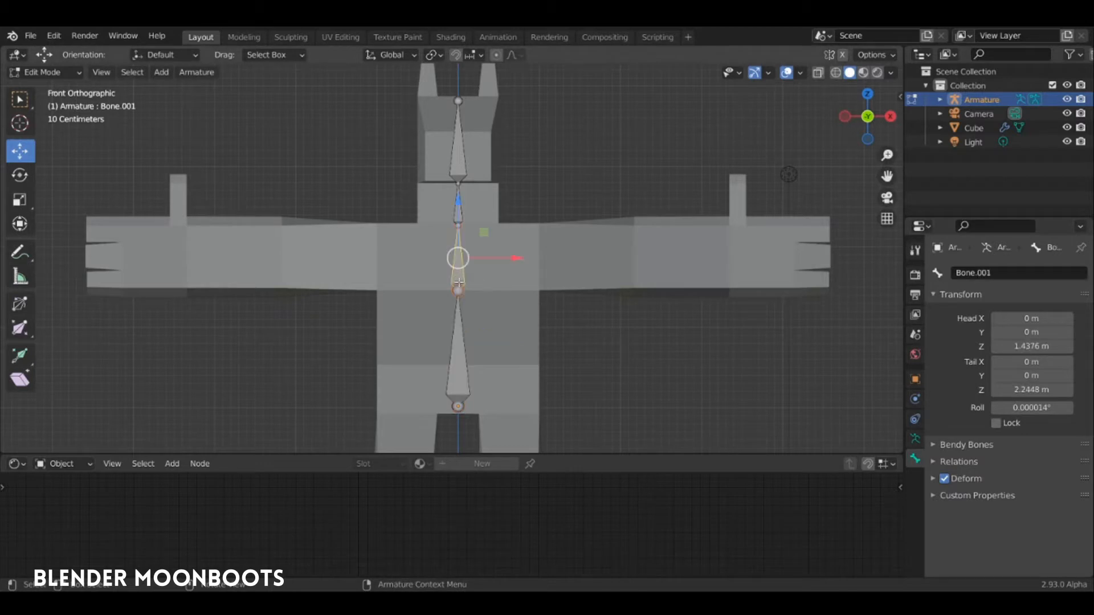
pyautogui.click(460, 371)
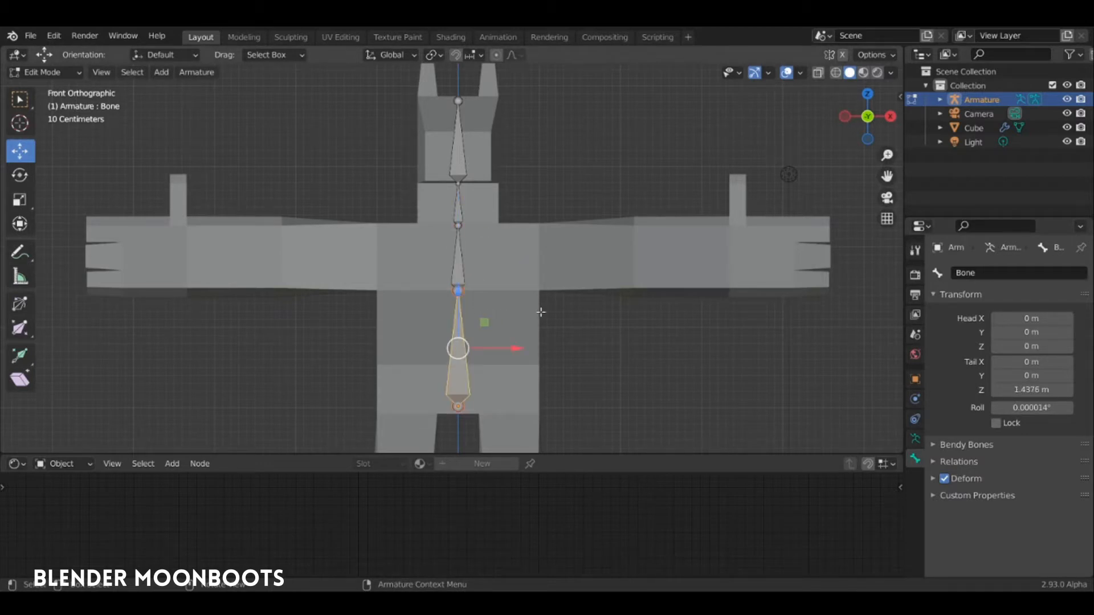
pyautogui.press('F2')
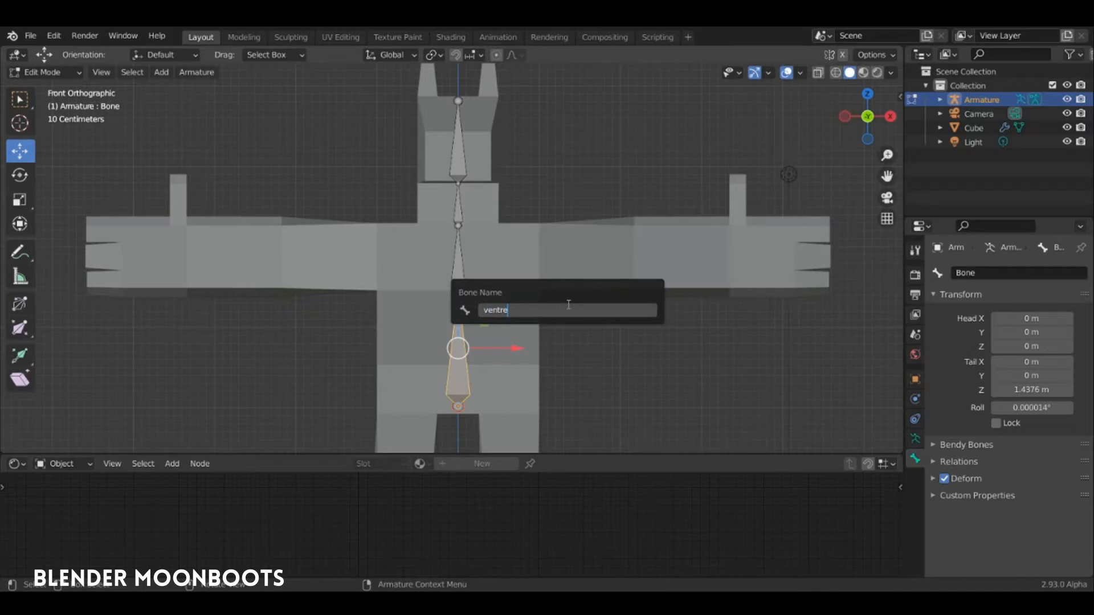
pyautogui.press('Return')
# Rename the chest bone "poitrine".
pyautogui.click(458, 271)
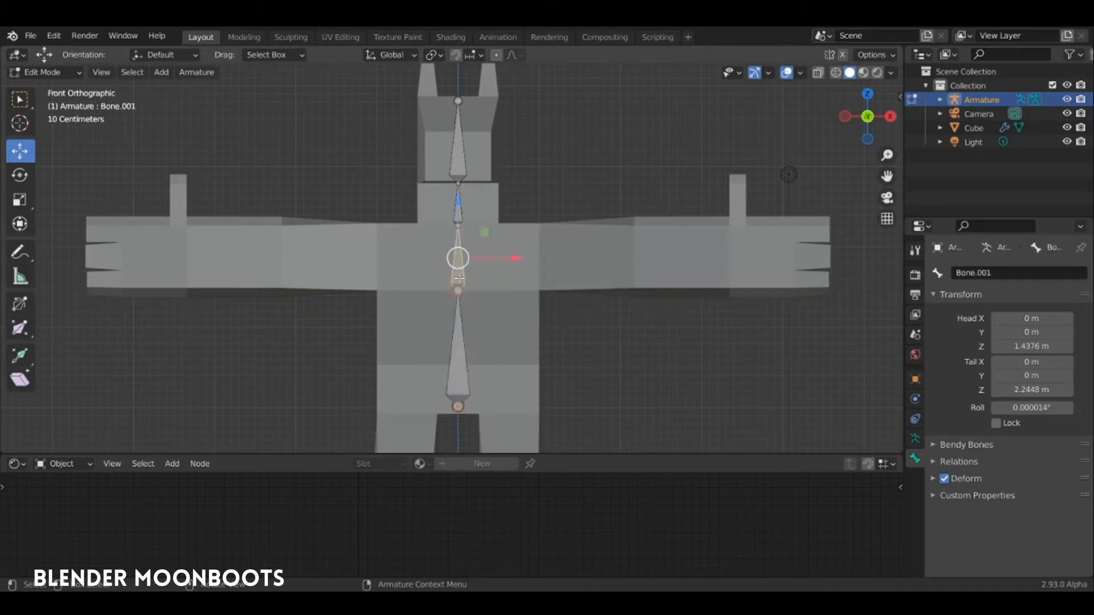
pyautogui.press('F2')
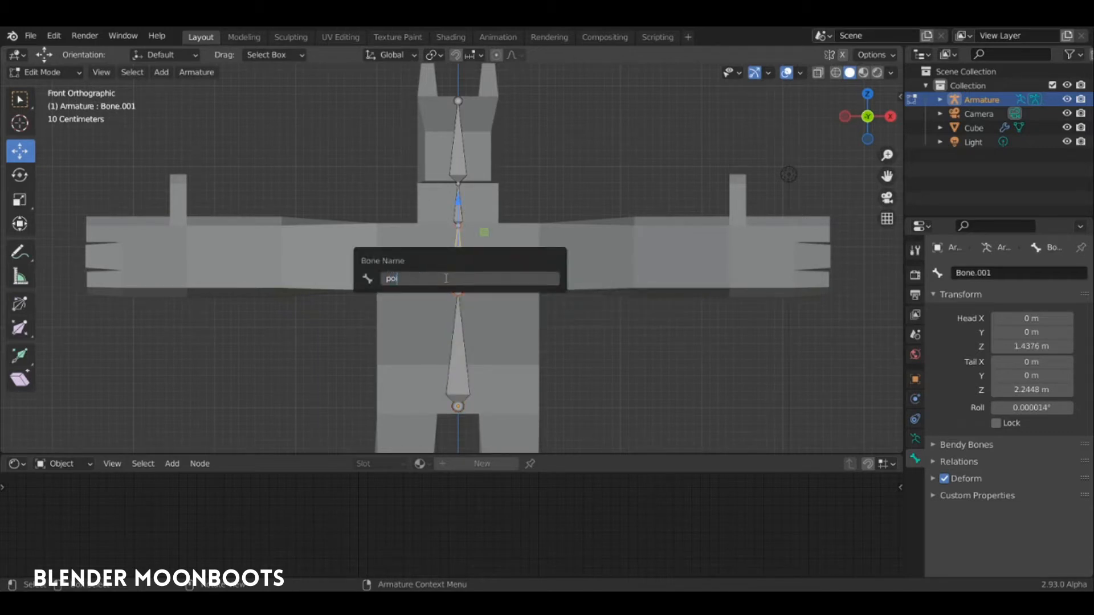
pyautogui.write('poitrine')
pyautogui.press('Return')
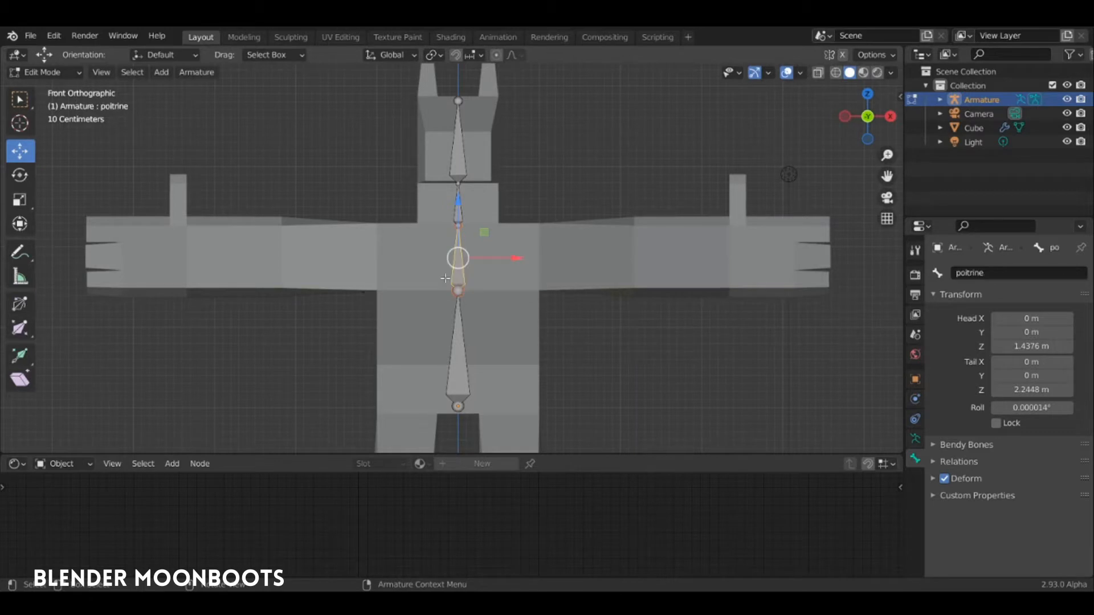
# Rename the neck bone "cou" and the head bone "tête".
pyautogui.click(462, 211)
pyautogui.press('F2')
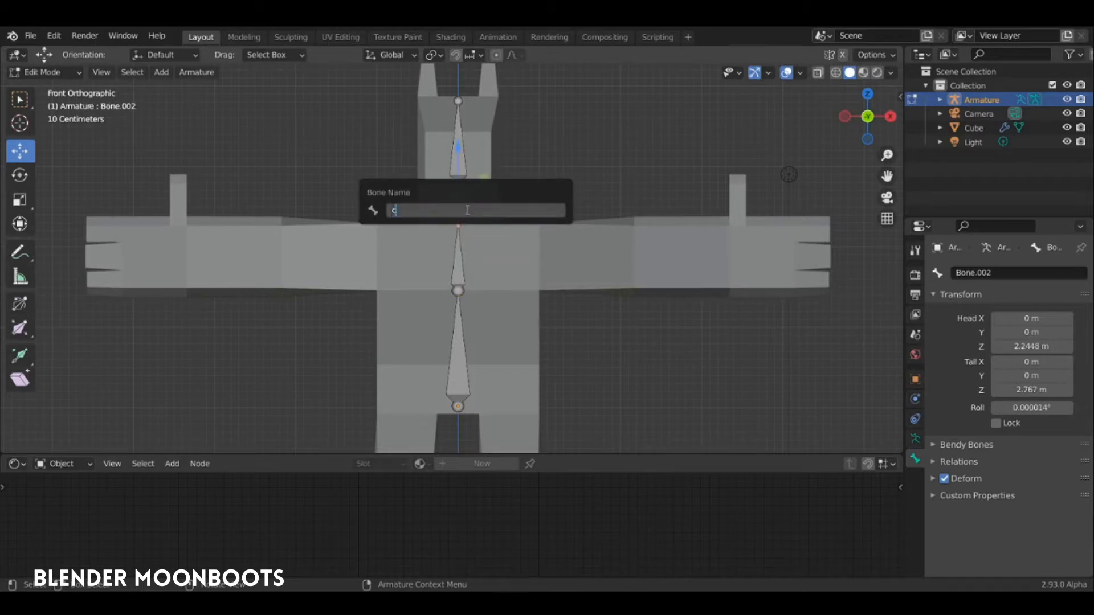
pyautogui.write('cou')
pyautogui.press('Return')
pyautogui.click(460, 161)
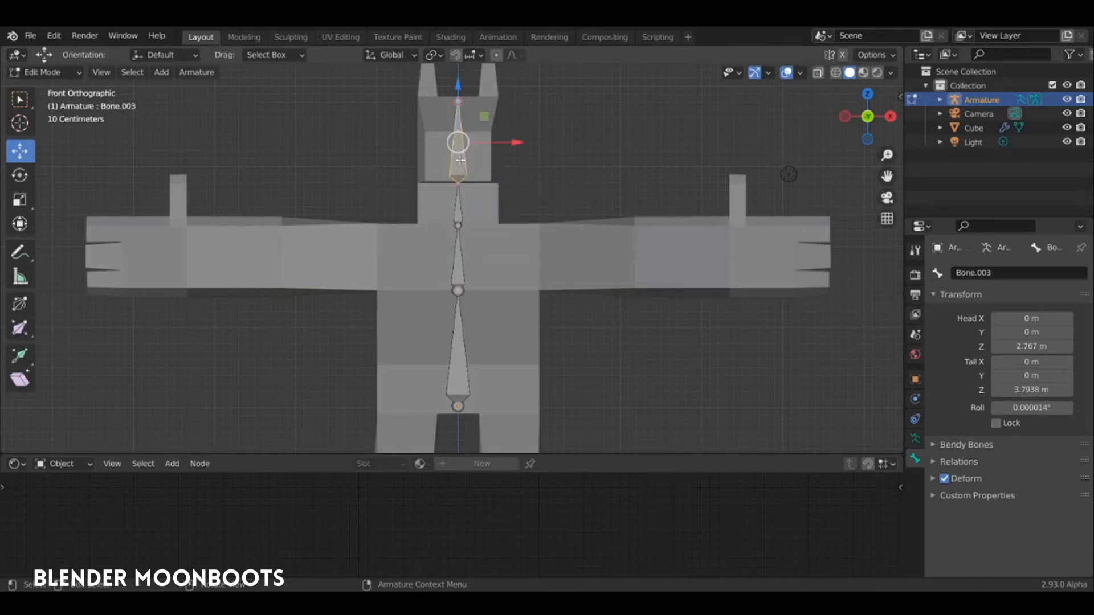
pyautogui.press('F2')
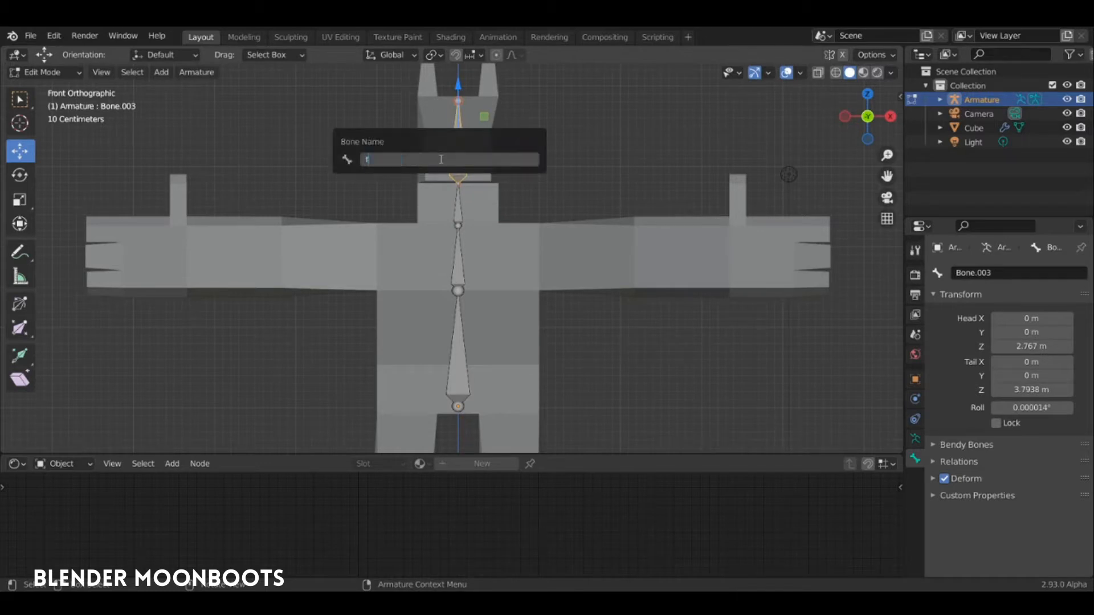
pyautogui.press('Return')
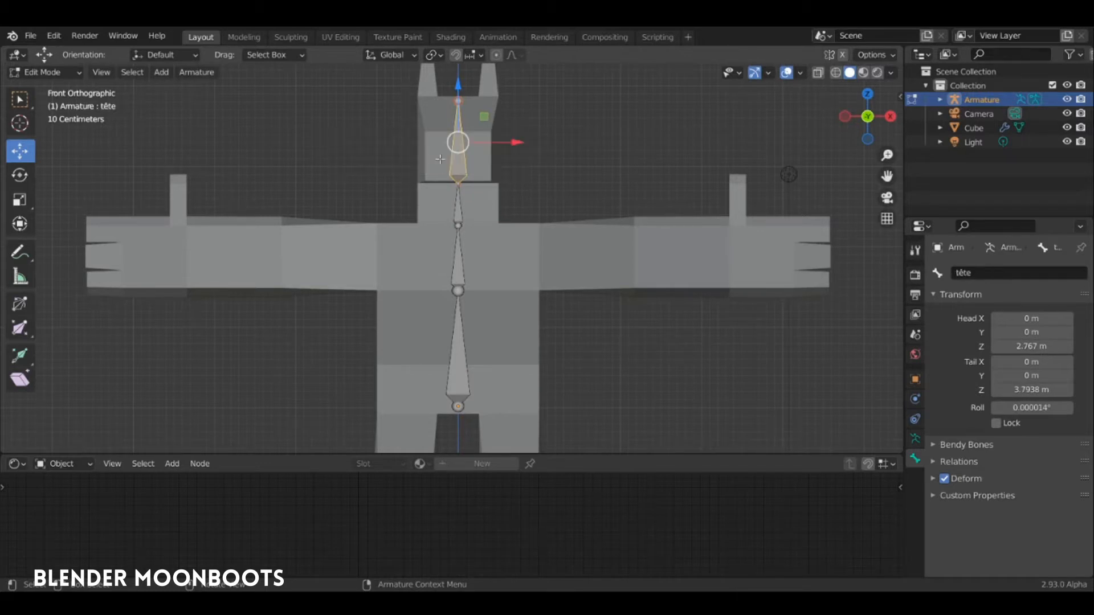
# Extrude a shoulder bone from the tip of the chest bone to the arm's root, about 1 m along X and 0.4 m down.
pyautogui.keyDown('shift'); pyautogui.moveTo(529, 238); pyautogui.dragTo(490, 187, button='middle'); pyautogui.keyUp('shift')
pyautogui.click(416, 172)
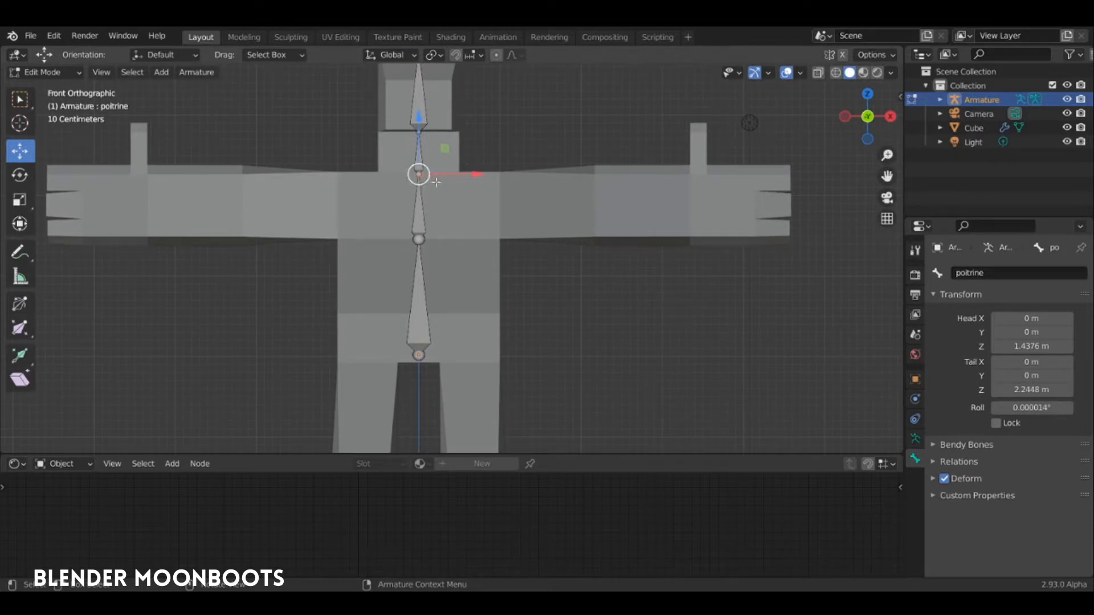
pyautogui.press('e')
pyautogui.click(505, 203)
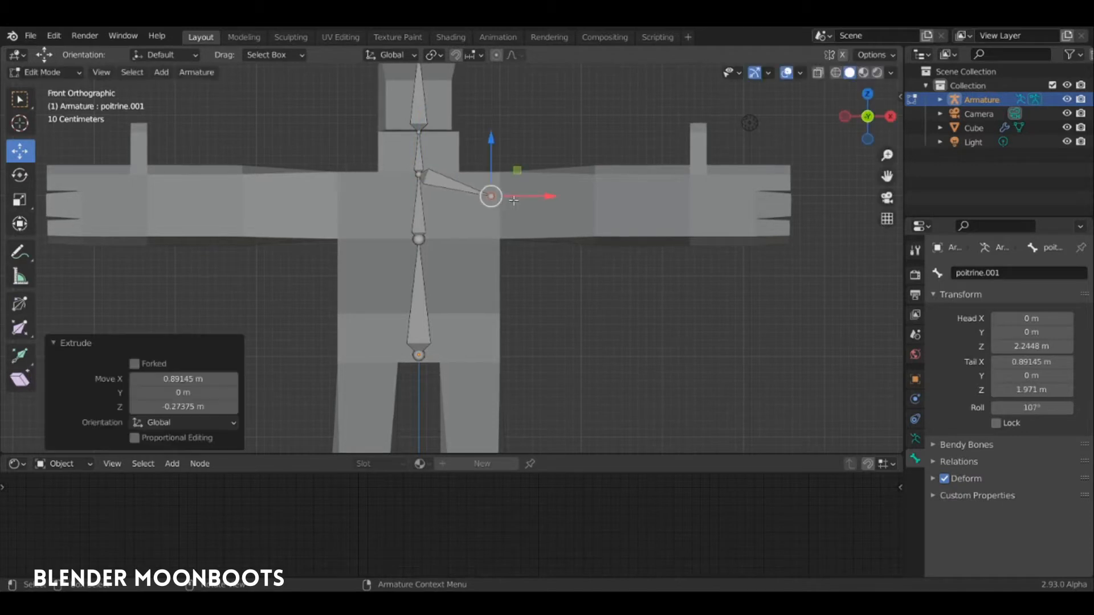
pyautogui.press('g')
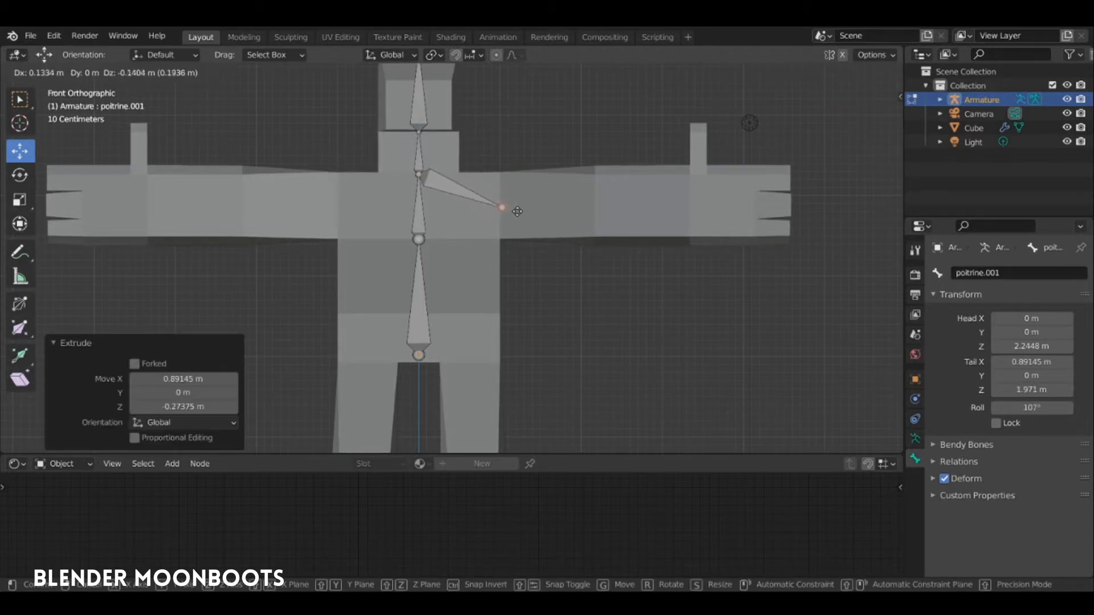
pyautogui.click(520, 211)
# Extrude an upper arm bone about 1.17 m along X from the shoulder, and repeat the extrusion for the forearm.
pyautogui.press('e')
pyautogui.press('x')
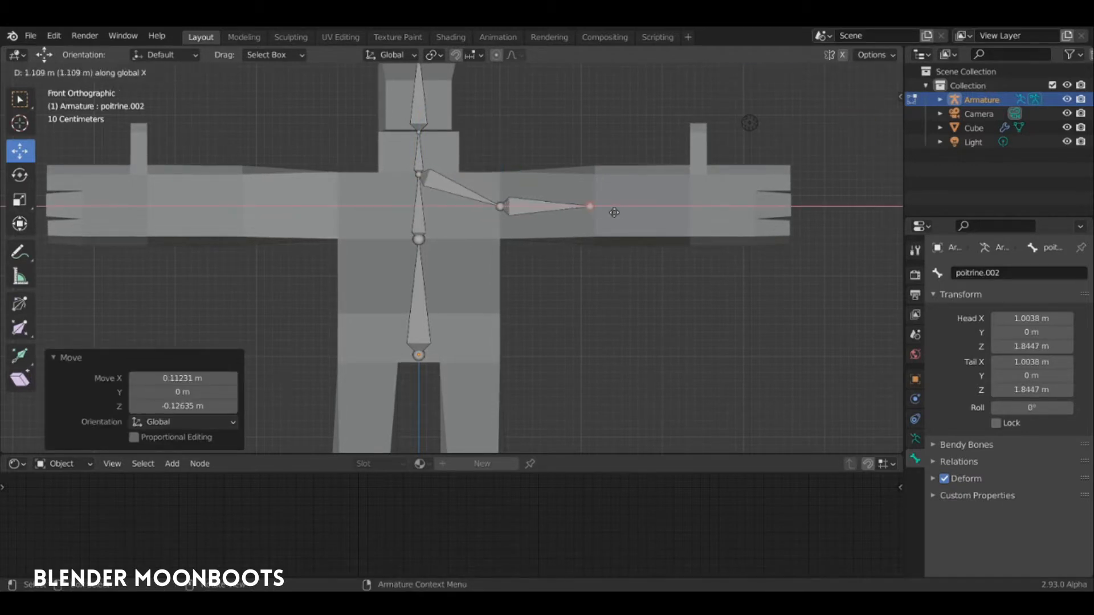
pyautogui.click(614, 215)
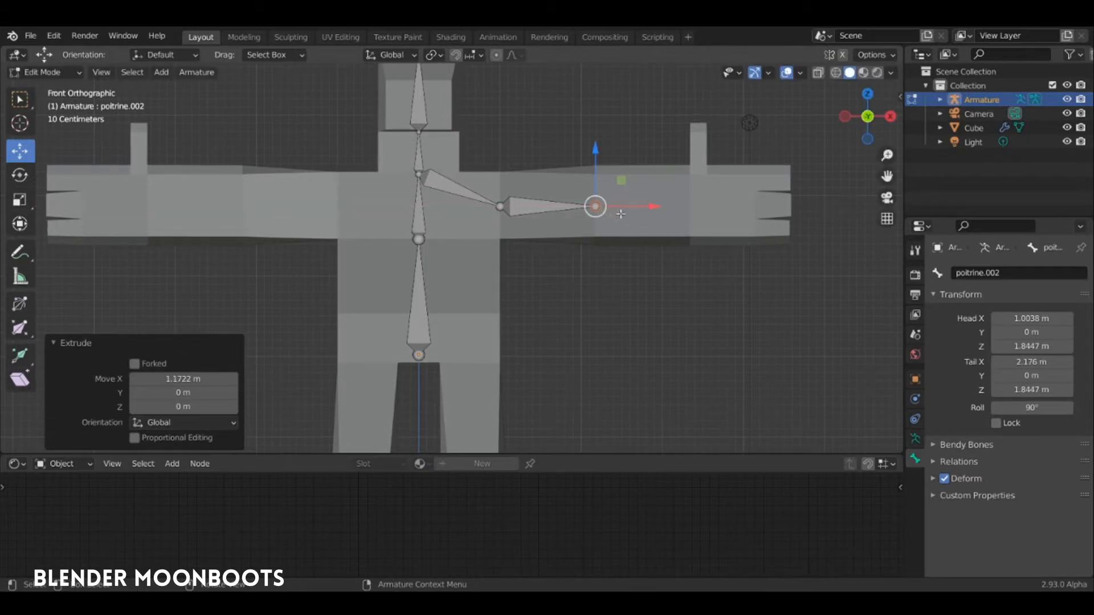
pyautogui.hotkey('shift', 'r')
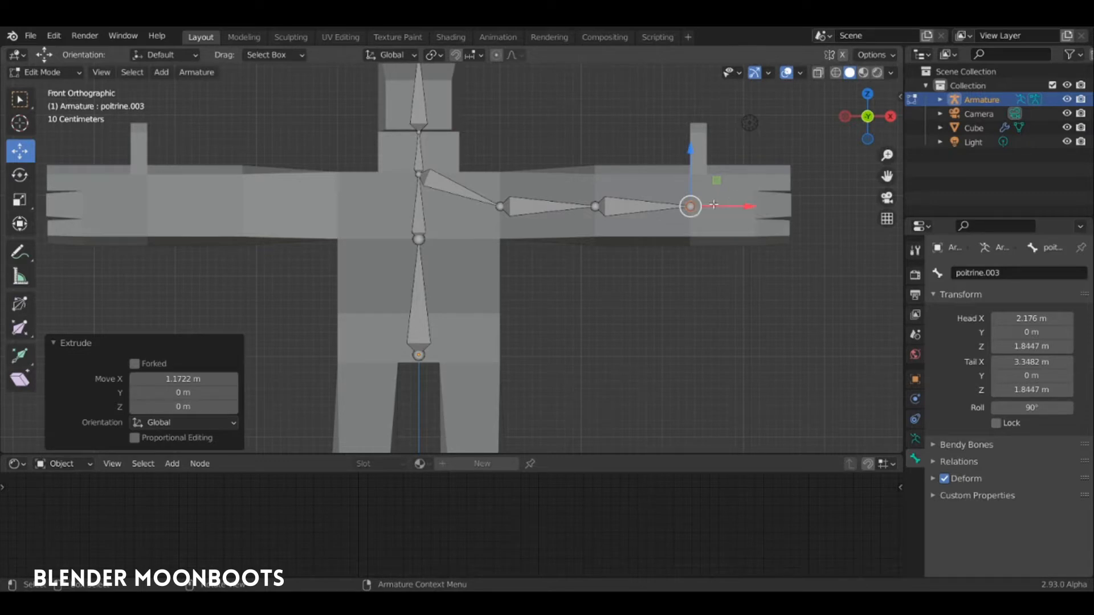
# Extrude a hand bone about 0.73 m along X from the wrist.
pyautogui.press('e')
pyautogui.press('x')
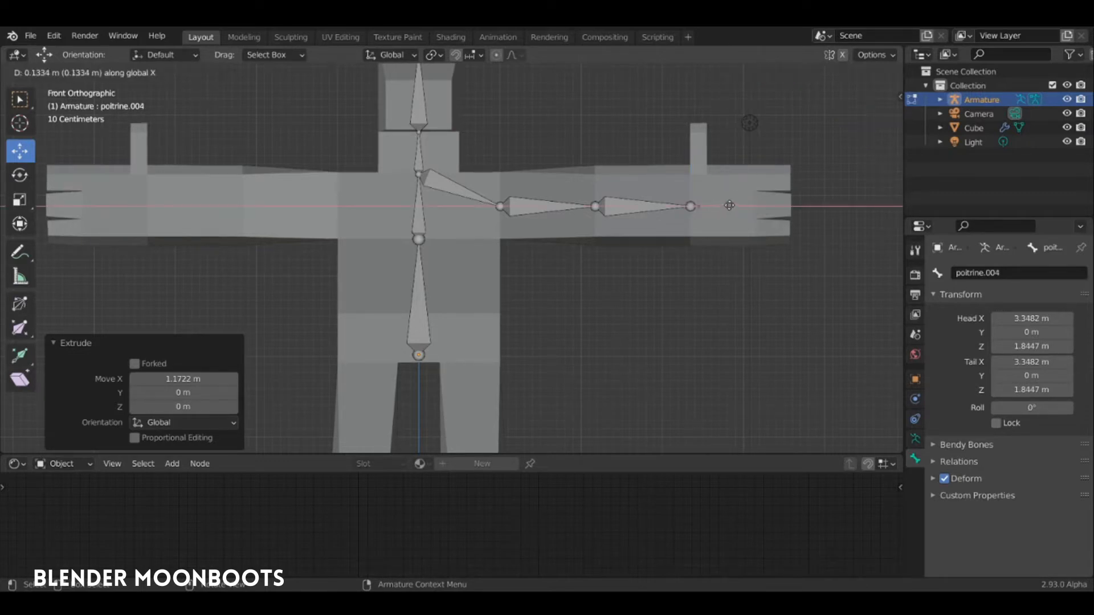
pyautogui.click(774, 204)
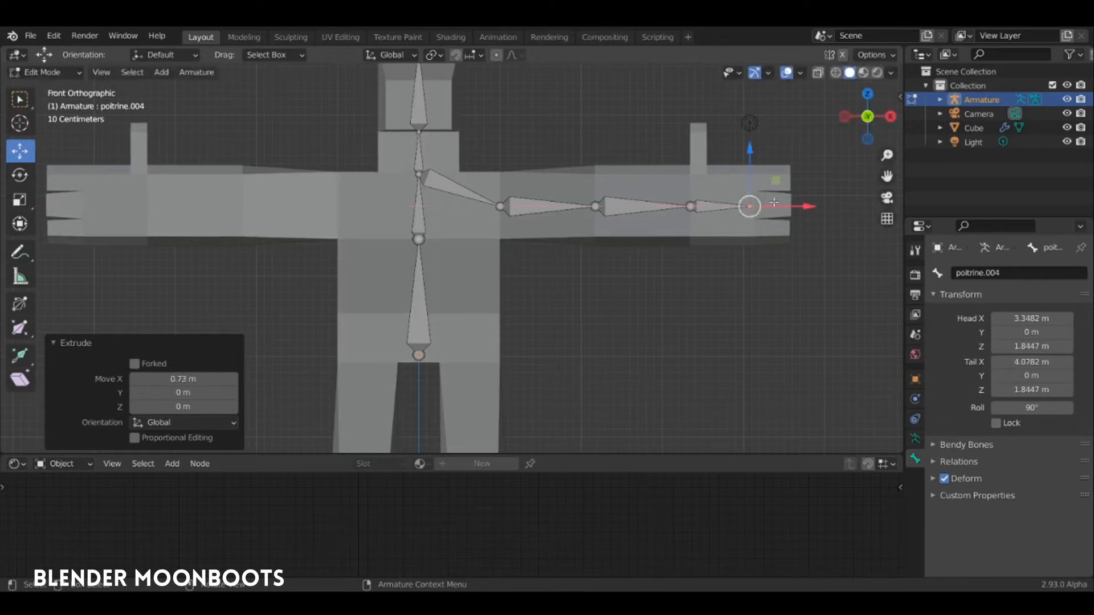
# Duplicate the hand bone into the upper finger and shorten the copy by moving its head about 0.33 m along X.
pyautogui.click(713, 208)
pyautogui.hotkey('shift', 'd')
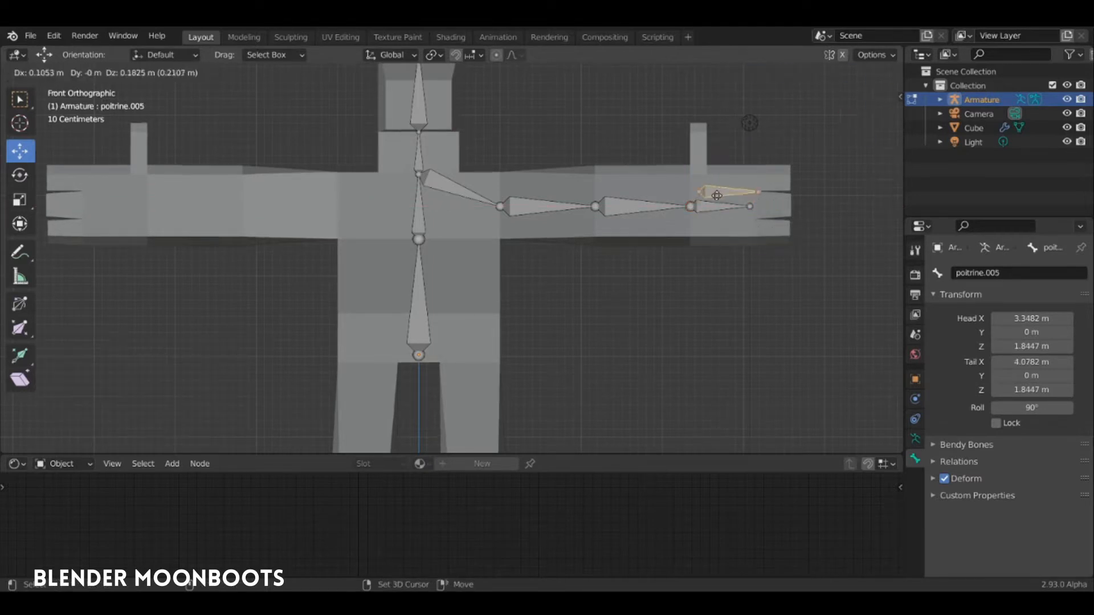
pyautogui.click(717, 178)
pyautogui.click(728, 179)
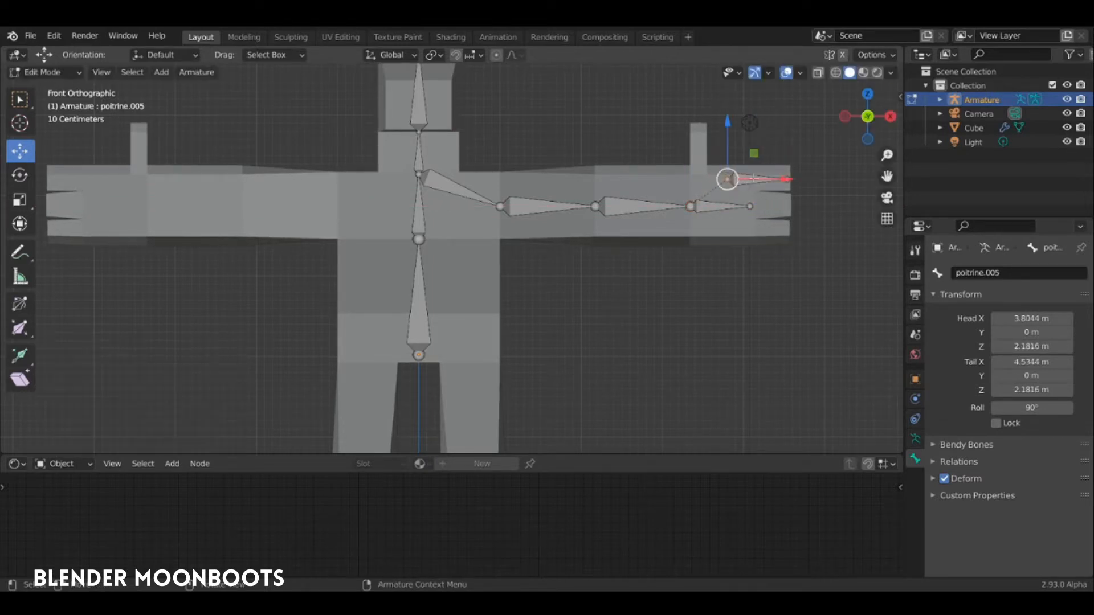
pyautogui.moveTo(793, 179); pyautogui.dragTo(821, 176)
pyautogui.moveTo(807, 177); pyautogui.dragTo(656, 173, button='middle')
pyautogui.scroll(4, 656, 193)
pyautogui.scroll(-4, 684, 188)
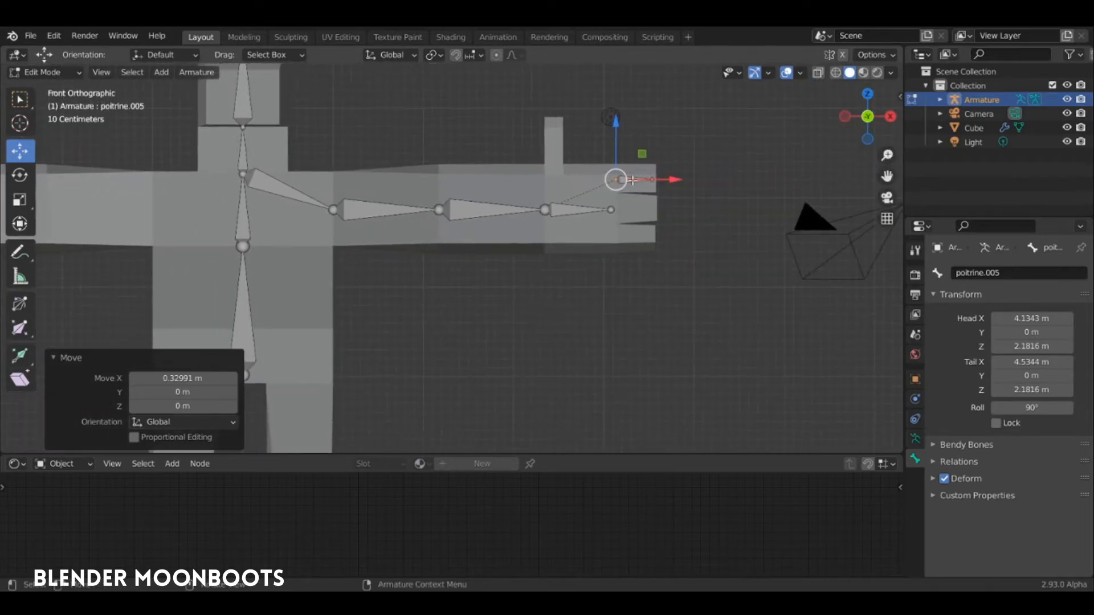
# Duplicate the finger bone about 0.32 m down into the middle finger, and duplicate that copy down into the lowest finger.
pyautogui.click(632, 181)
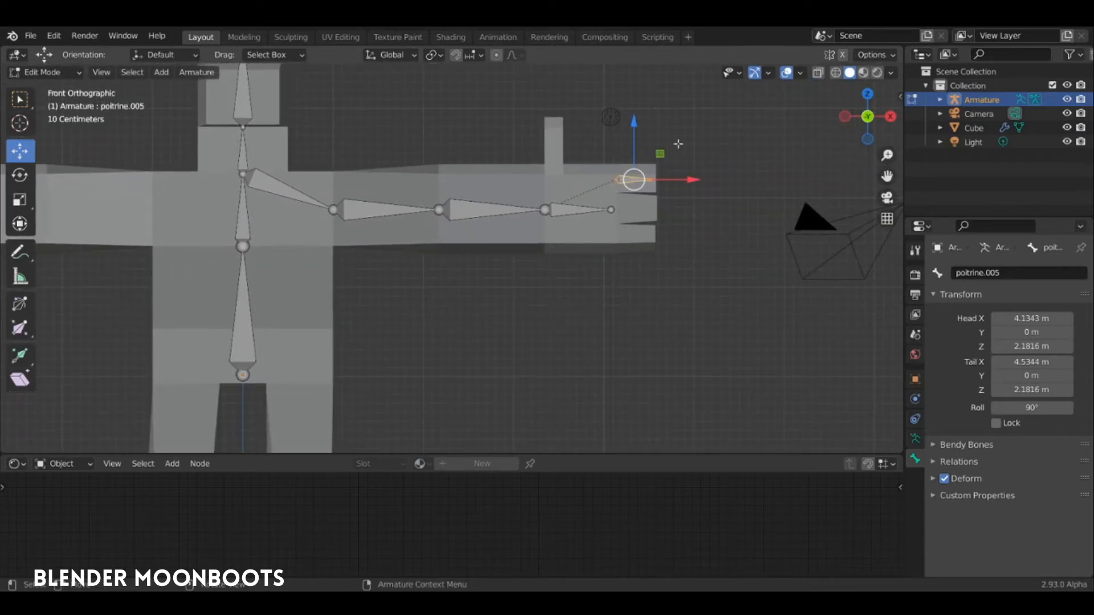
pyautogui.hotkey('shift', 'd')
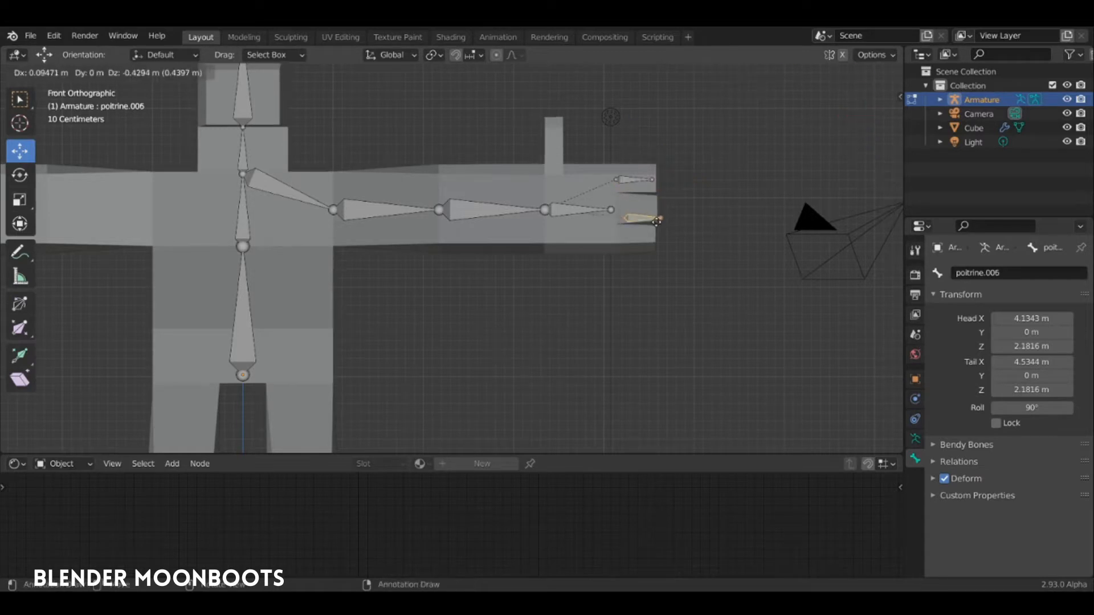
pyautogui.click(648, 209)
pyautogui.hotkey('shift', 'd')
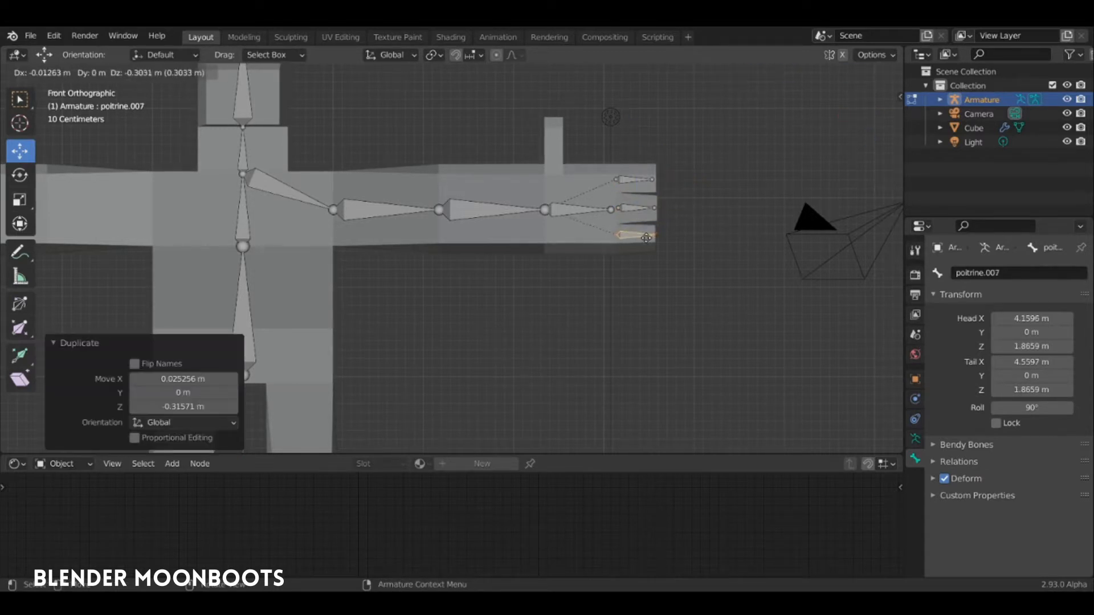
pyautogui.click(644, 236)
# Rename the shoulder bone "epaule_L".
pyautogui.click(305, 181)
pyautogui.keyDown('shift'); pyautogui.moveTo(305, 181); pyautogui.dragTo(438, 212, button='middle'); pyautogui.keyUp('shift')
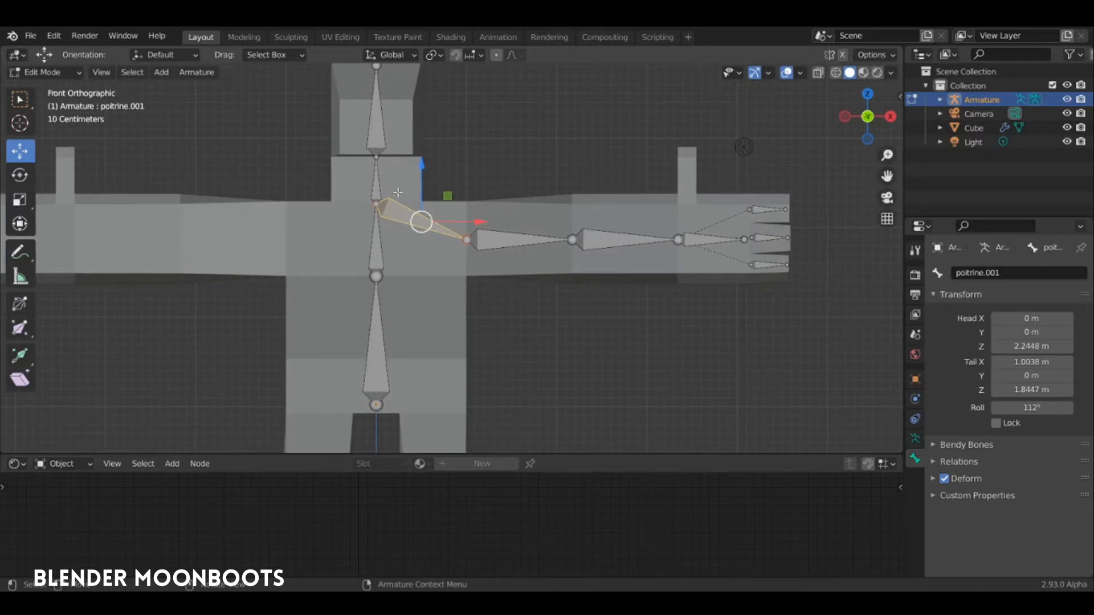
pyautogui.press('F2')
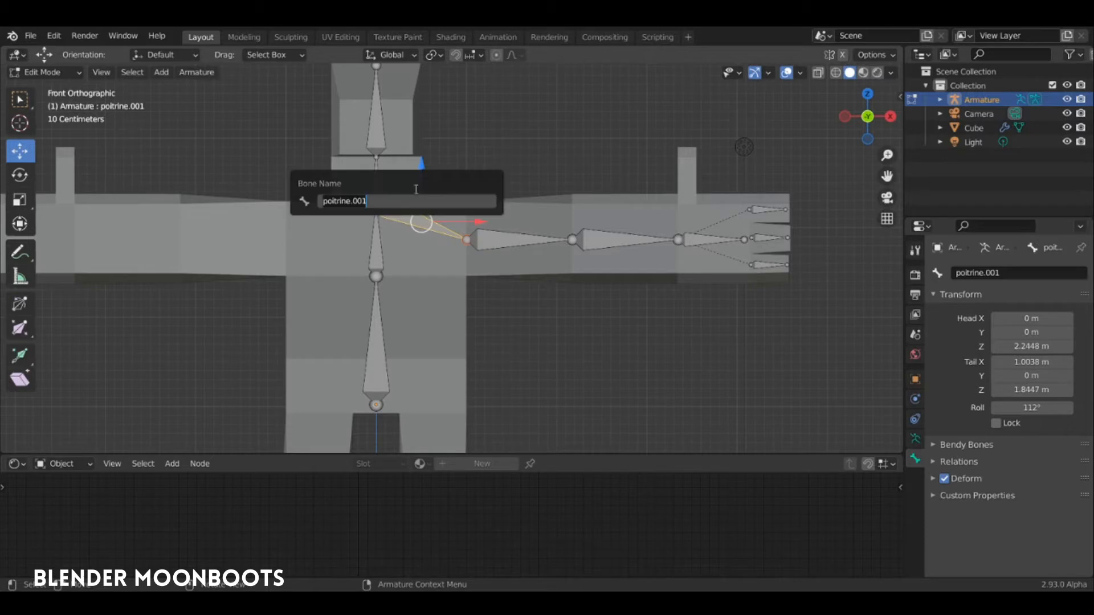
pyautogui.write('epaule_L')
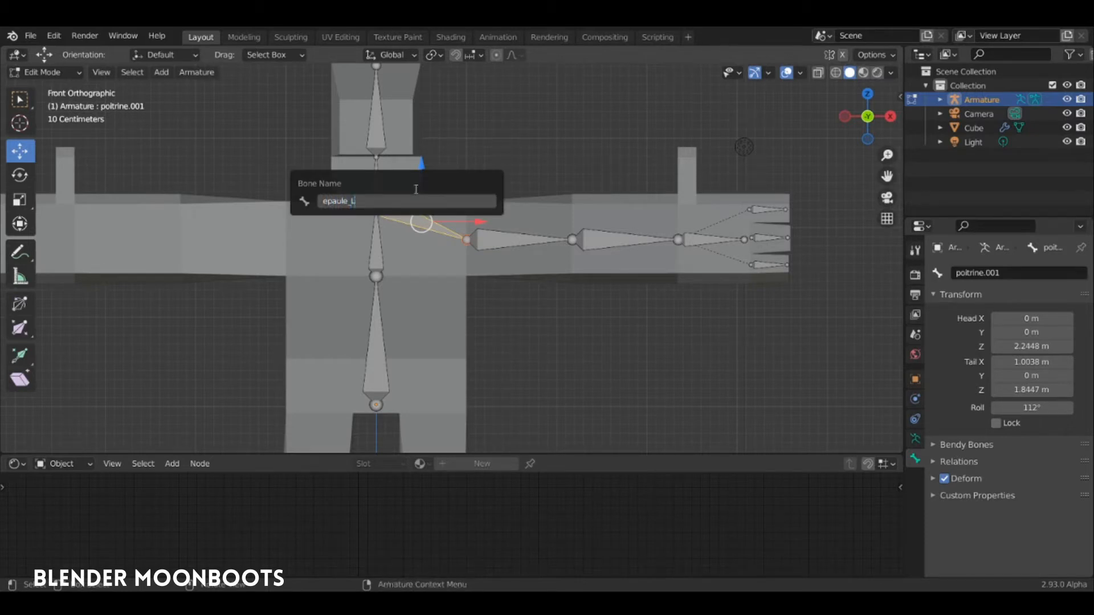
pyautogui.press('Return')
# Rename the upper arm bone "biceps_L".
pyautogui.click(485, 239)
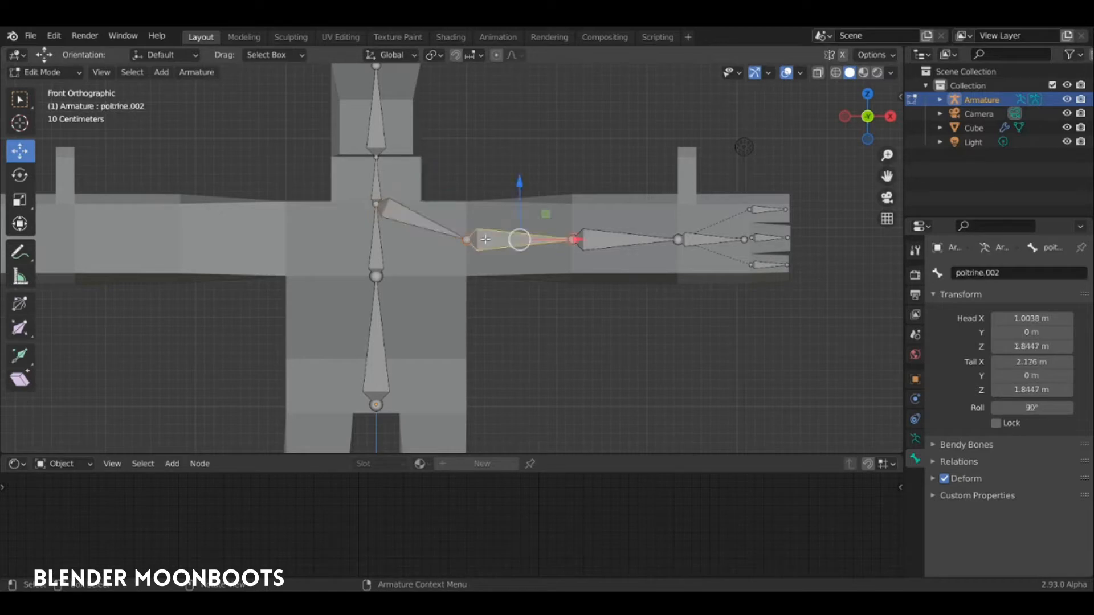
pyautogui.press('F2')
pyautogui.write('b')
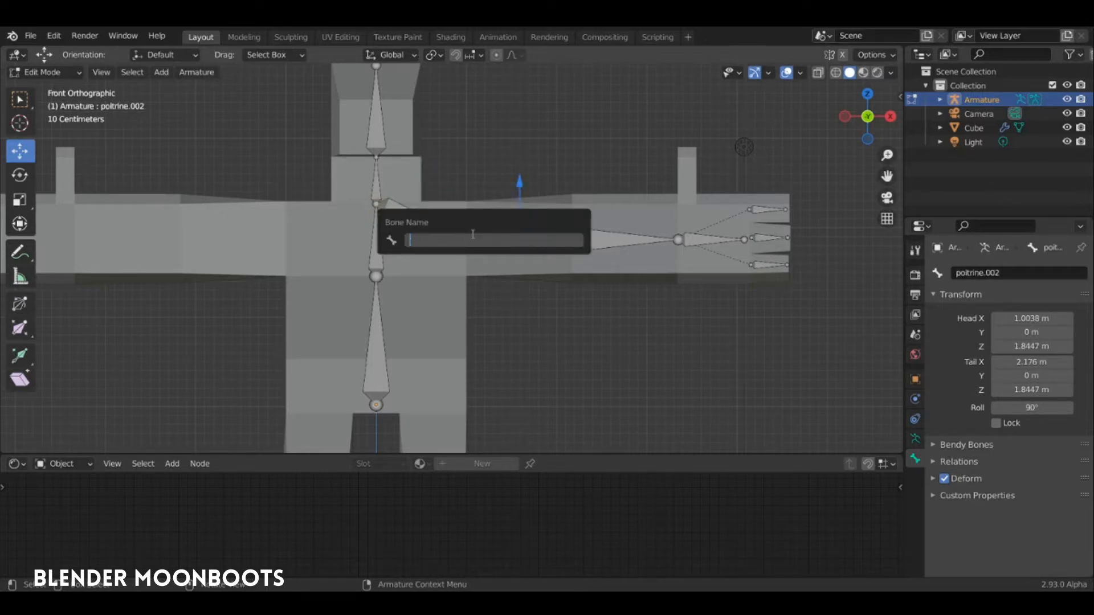
pyautogui.write('iceps_L')
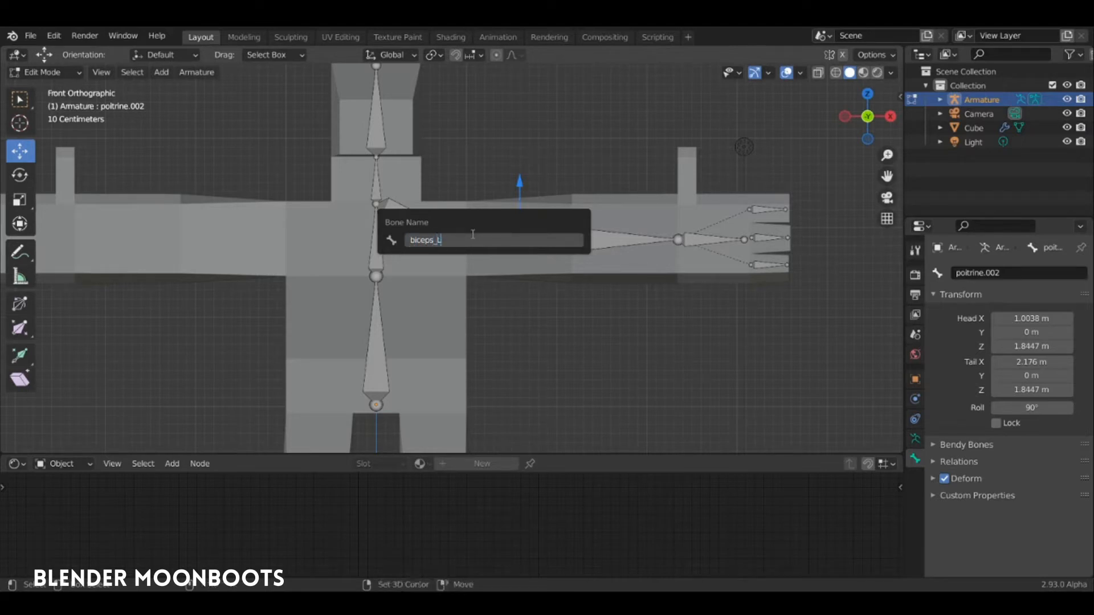
pyautogui.press('Return')
# Rename the forearm bone "bras_L".
pyautogui.click(594, 239)
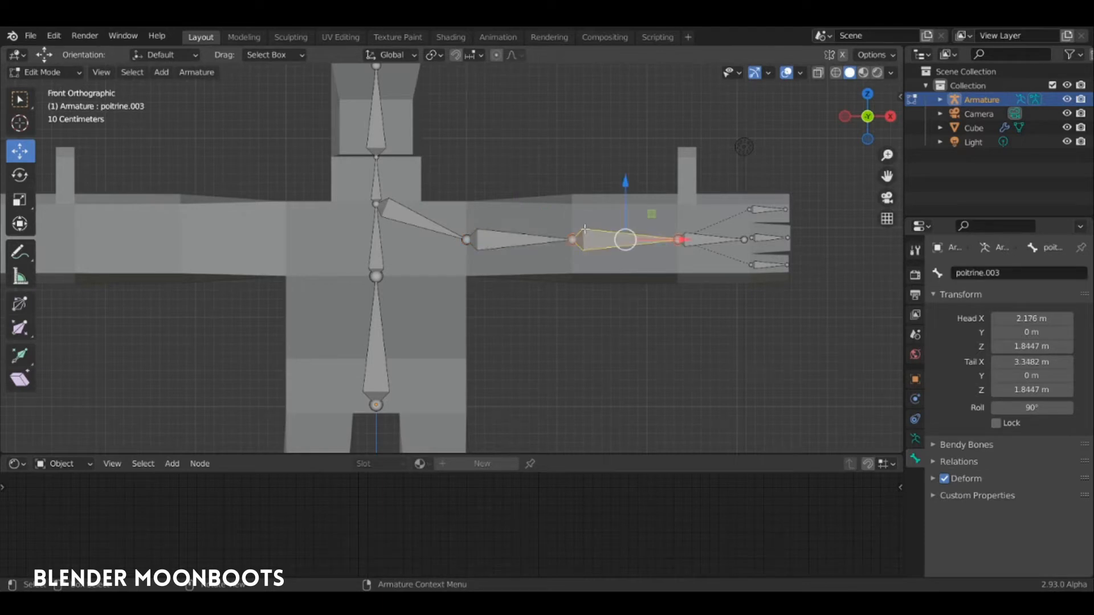
pyautogui.press('F2')
pyautogui.write('bras_')
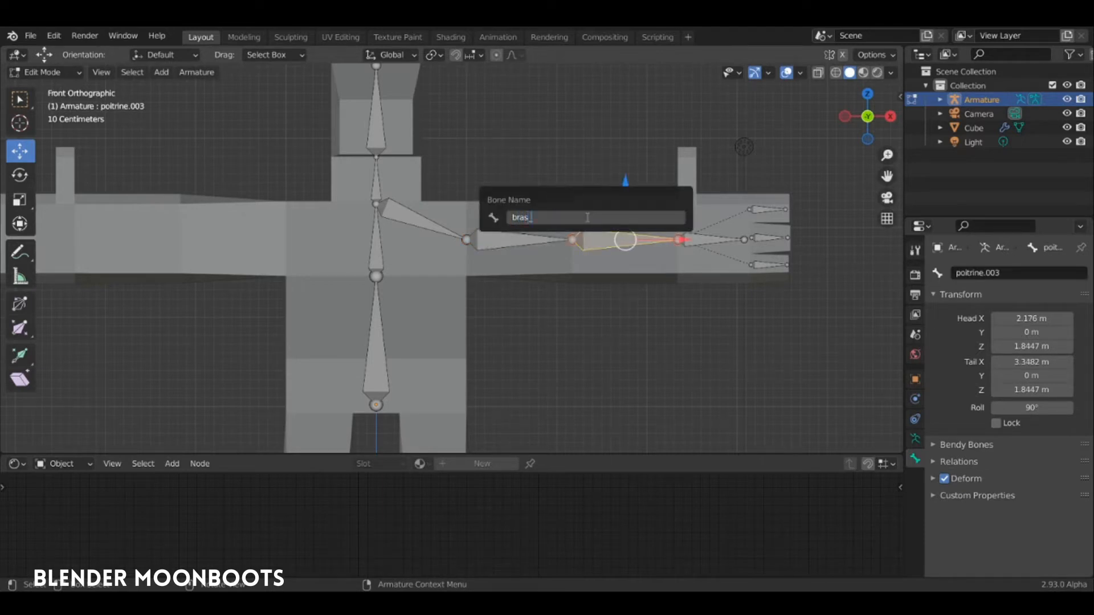
pyautogui.write('L')
pyautogui.press('Return')
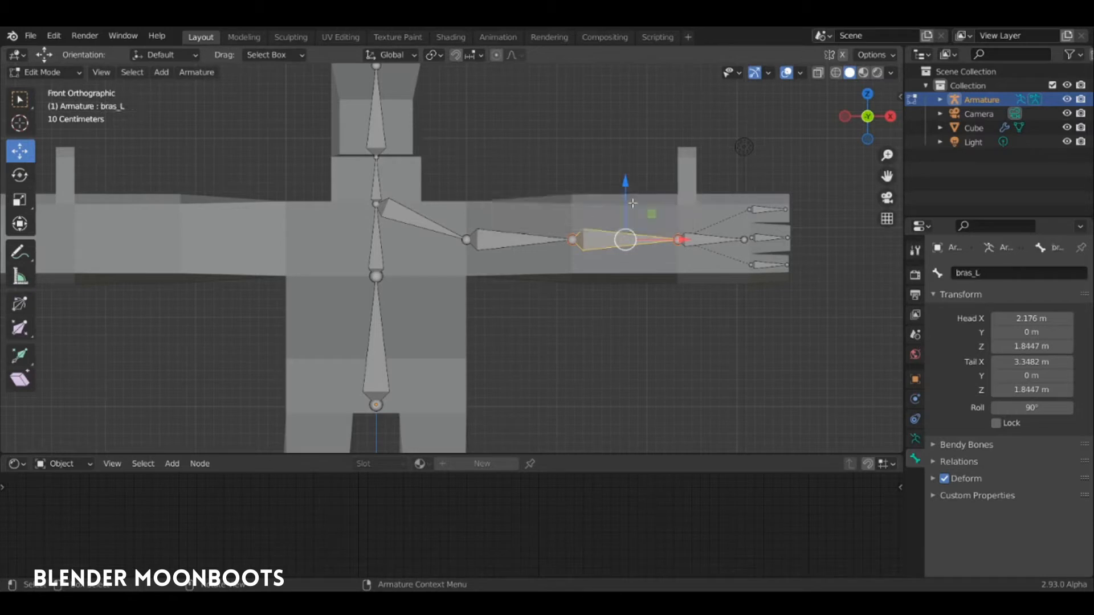
# Rename the hand bone "main_L".
pyautogui.click(693, 244)
pyautogui.press('F2')
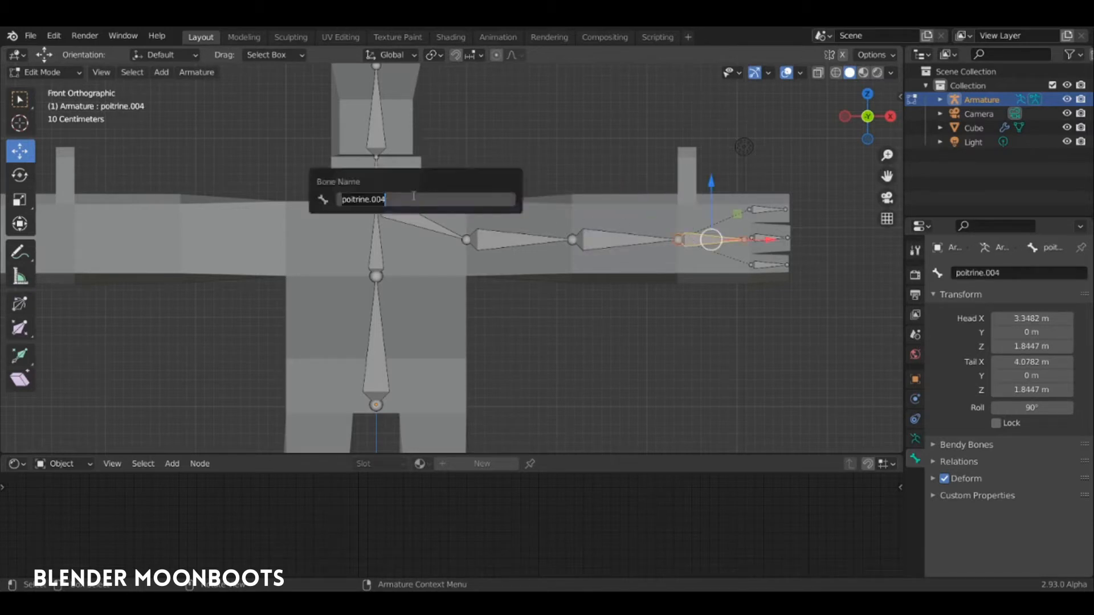
pyautogui.write('main_L')
pyautogui.press('Return')
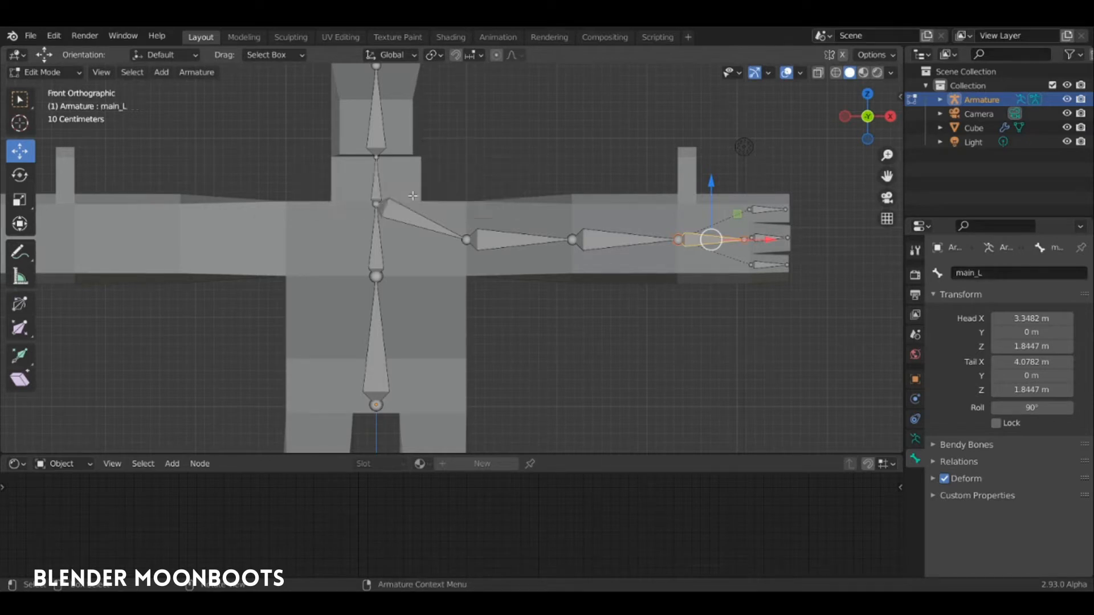
# Duplicate the upper finger bone to the thumb's base, about -0.71 m along X and 0.17 m up, and rotate the copy -90° to point upward.
pyautogui.moveTo(764, 210); pyautogui.dragTo(762, 210)
pyautogui.click(704, 195)
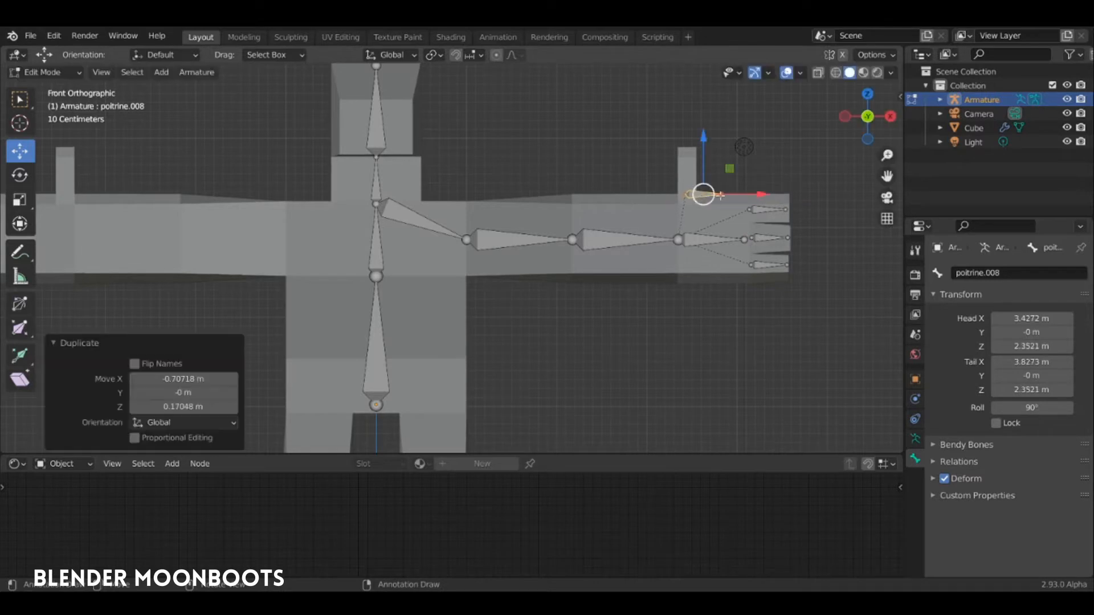
pyautogui.press('r')
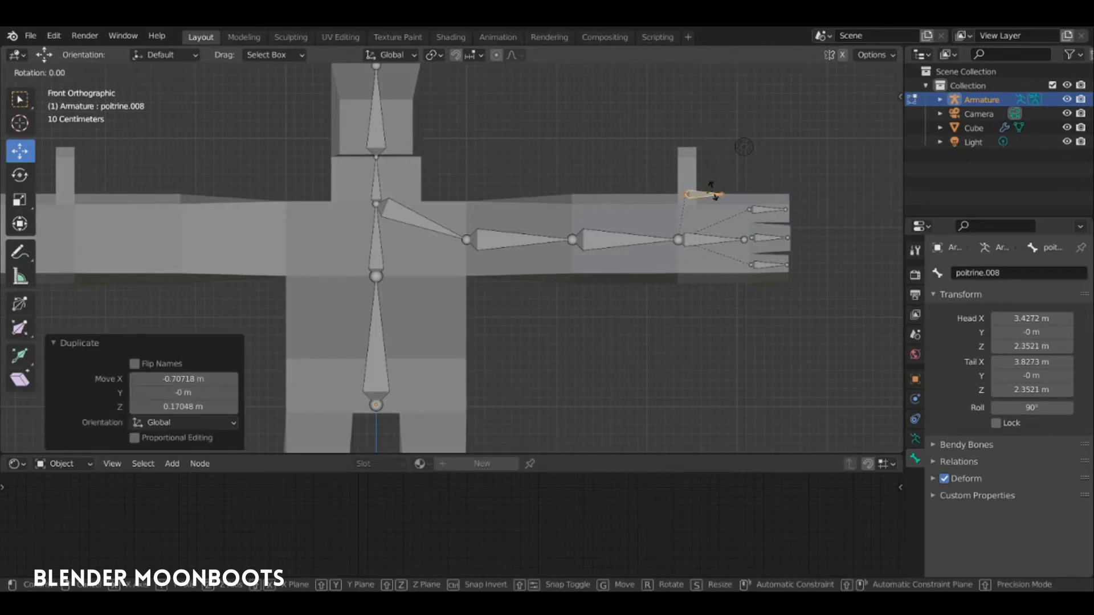
pyautogui.write('90')
pyautogui.press('-')
pyautogui.press('Return')
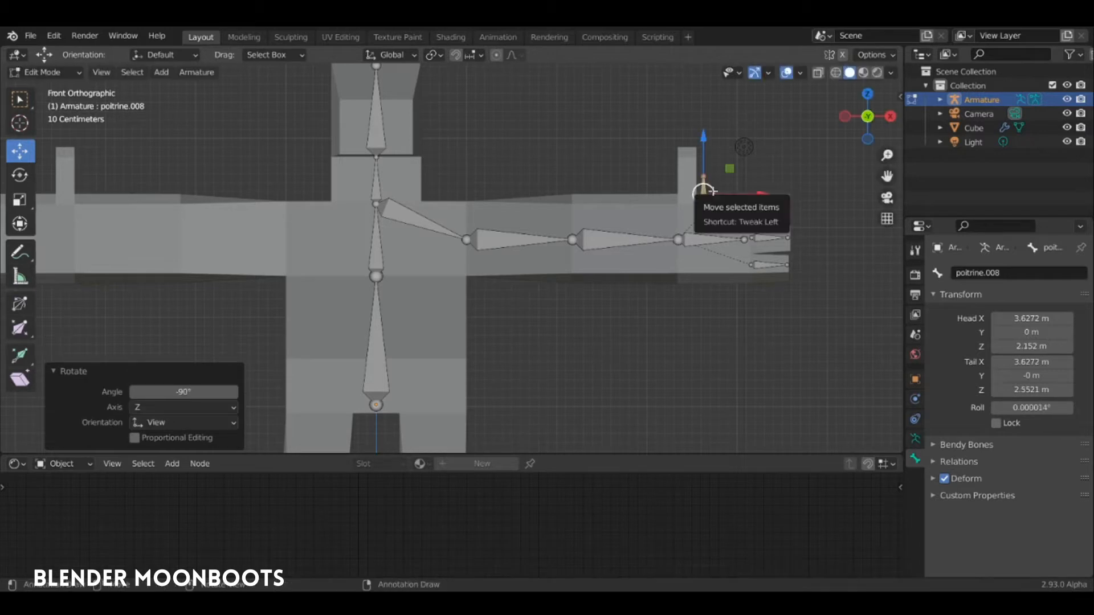
# Move the thumb bone into the thumb, about -0.18 m along X and 0.23 m up.
pyautogui.moveTo(705, 195); pyautogui.dragTo(689, 174)
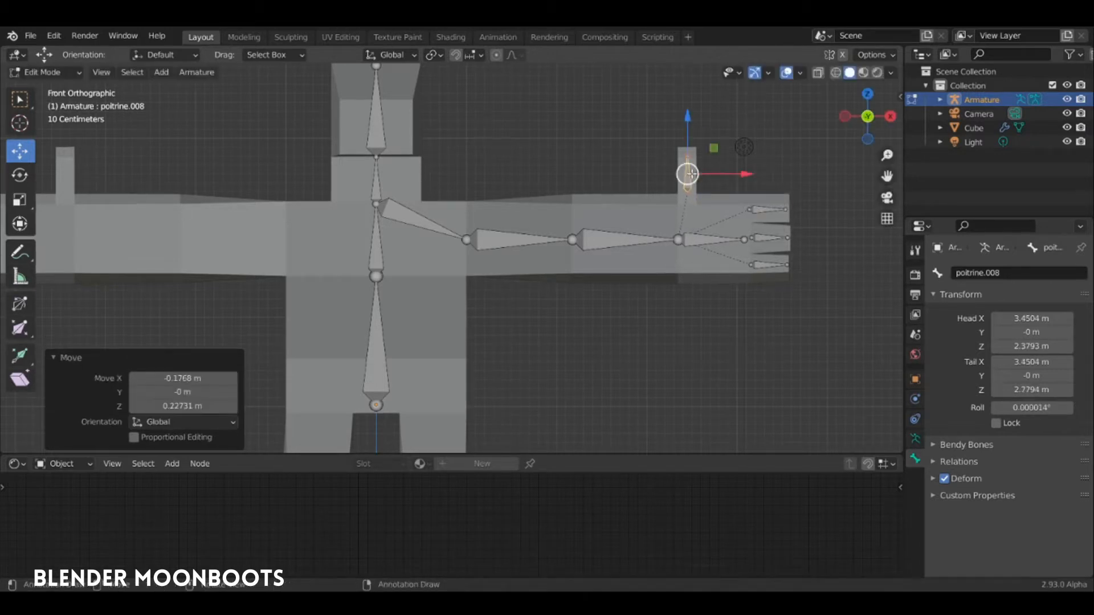
pyautogui.click(695, 238)
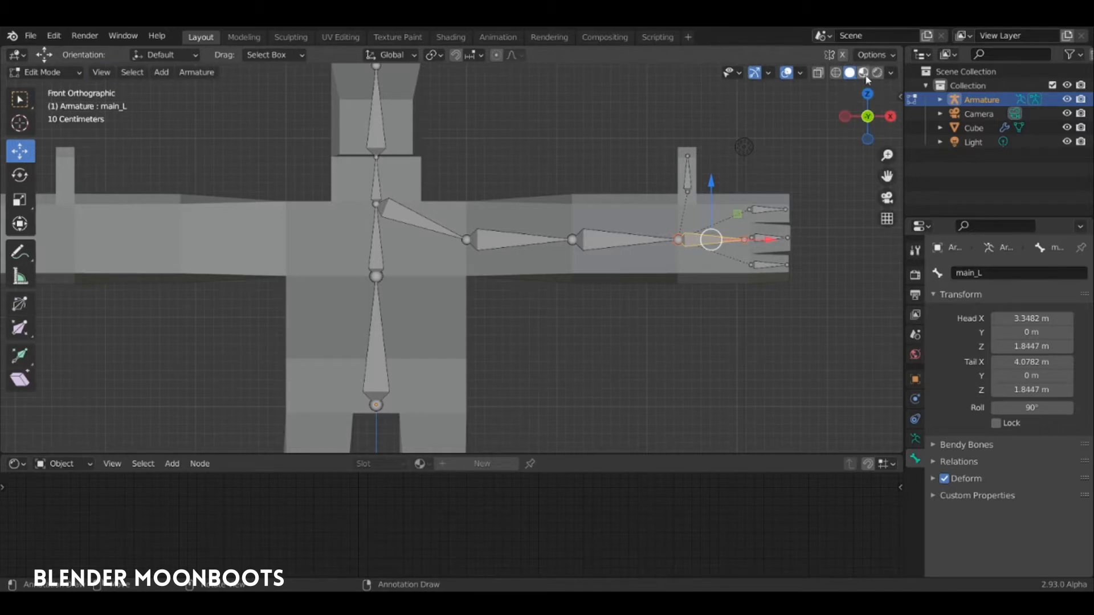
pyautogui.click(891, 72)
pyautogui.click(795, 73)
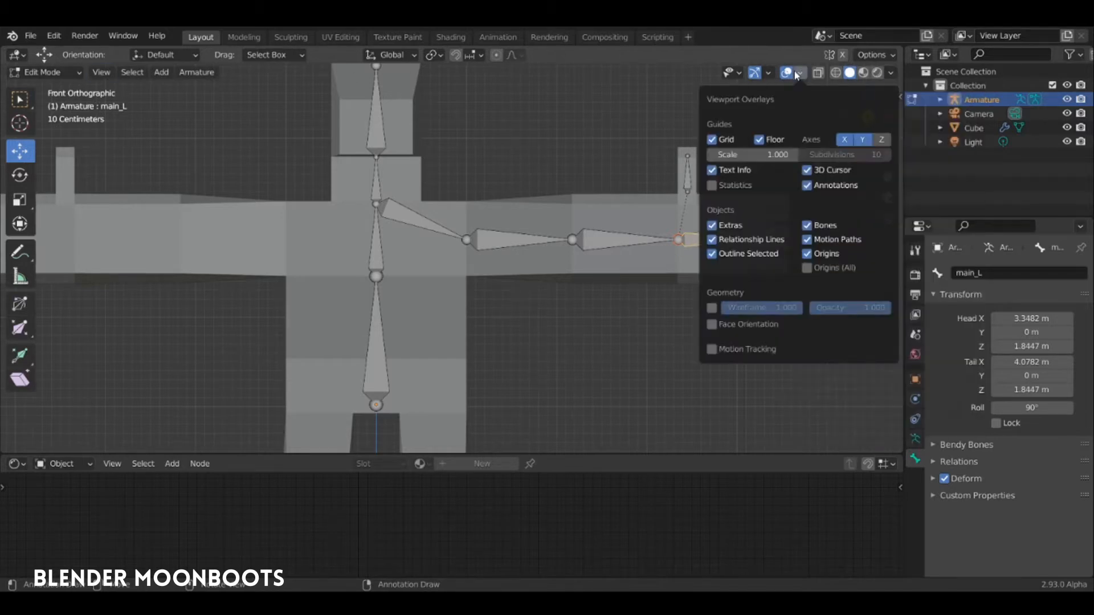
# Rename the thumb bone "pouce_L".
pyautogui.click(688, 181)
pyautogui.press('F2')
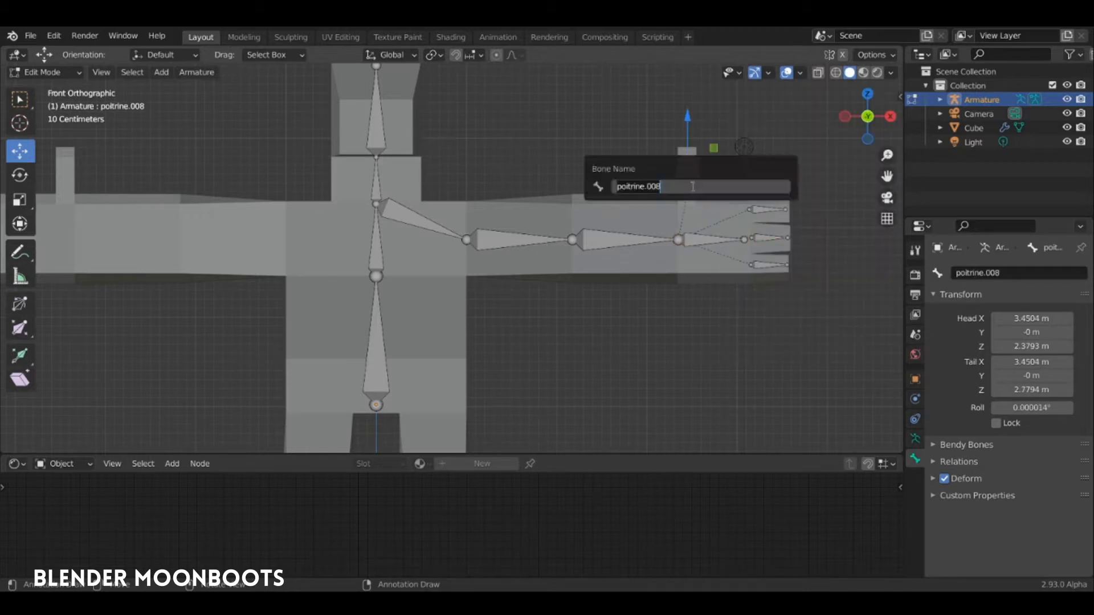
pyautogui.write('pouce_L')
pyautogui.press('Return')
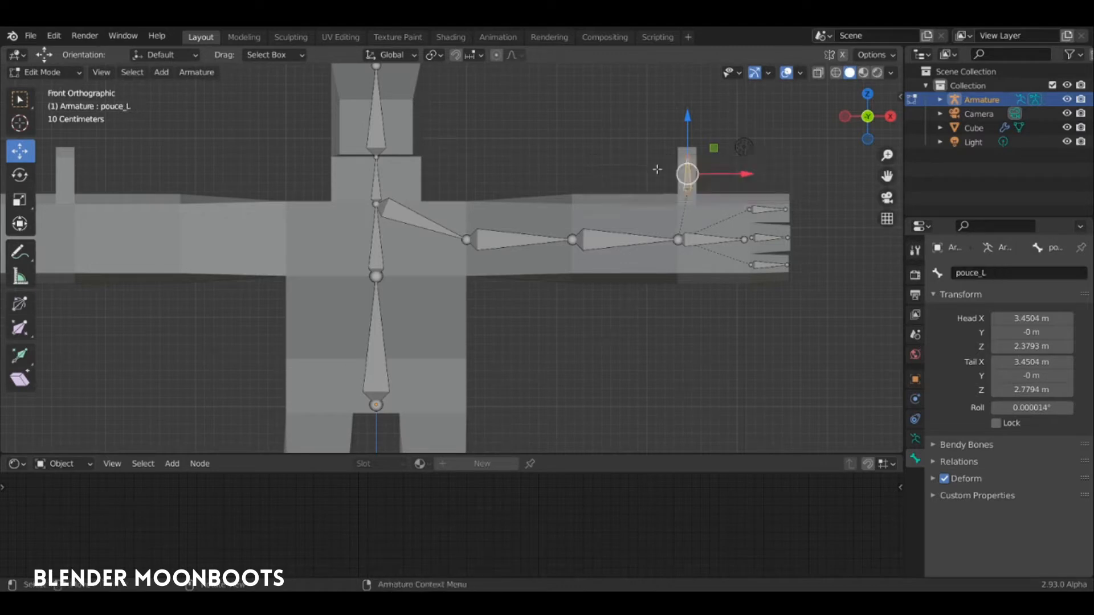
# Rename the upper finger bone "doigt1_L".
pyautogui.click(753, 211)
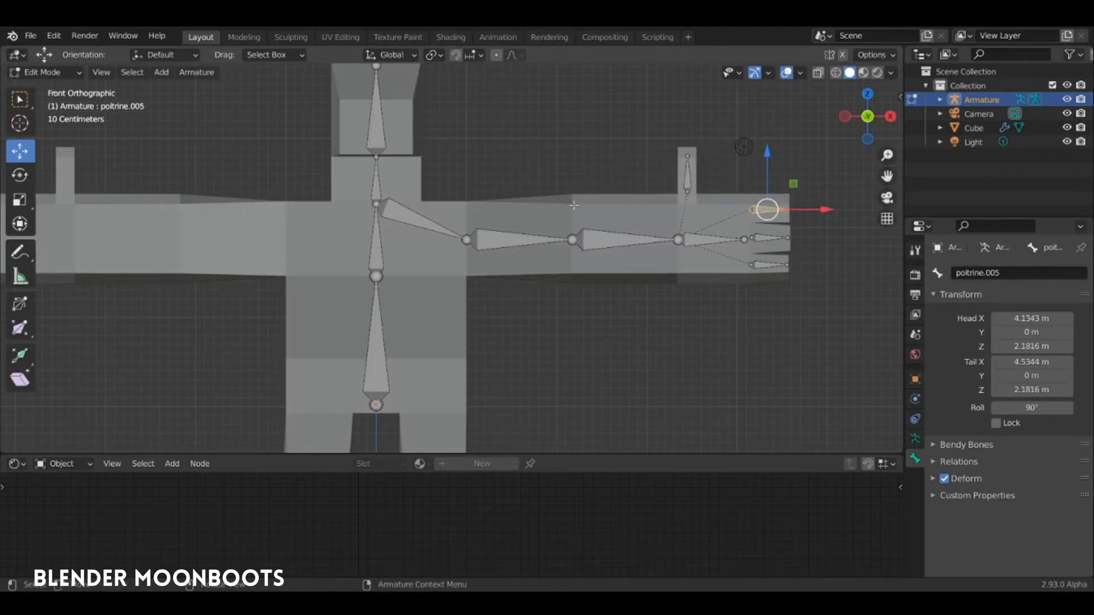
pyautogui.press('F2')
pyautogui.write('doigt')
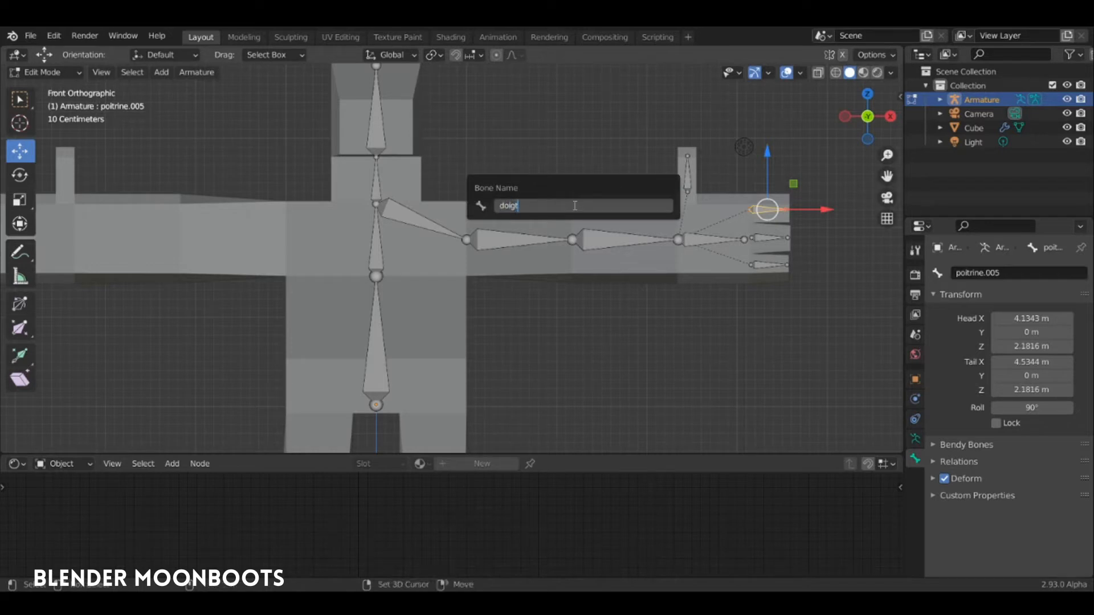
pyautogui.write('1_L')
pyautogui.press('Return')
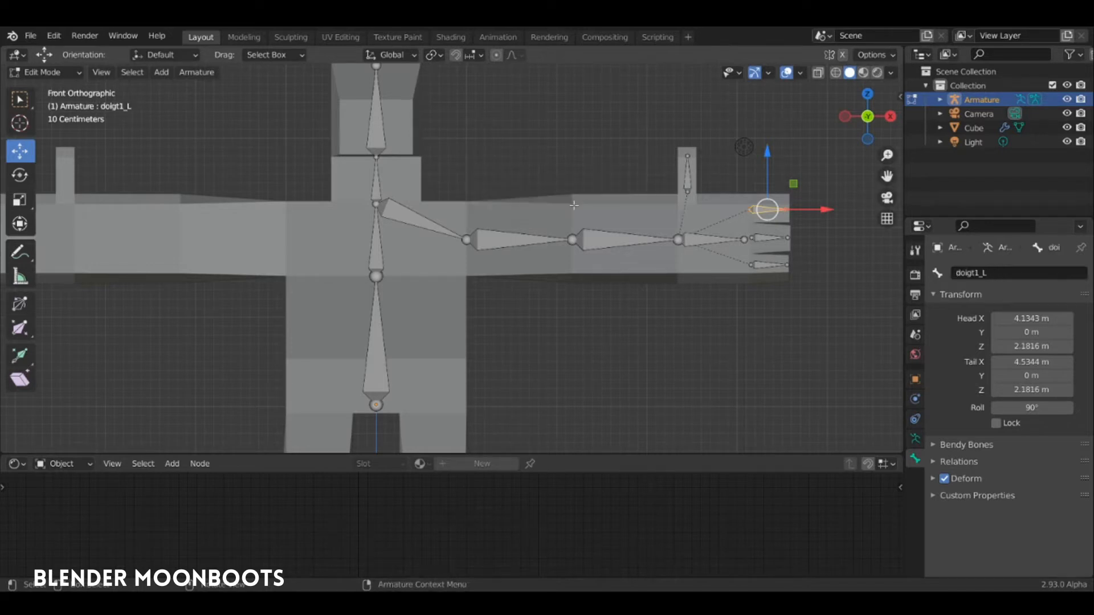
# Rename the middle finger bone "doigt2_L".
pyautogui.click(770, 239)
pyautogui.press('F2')
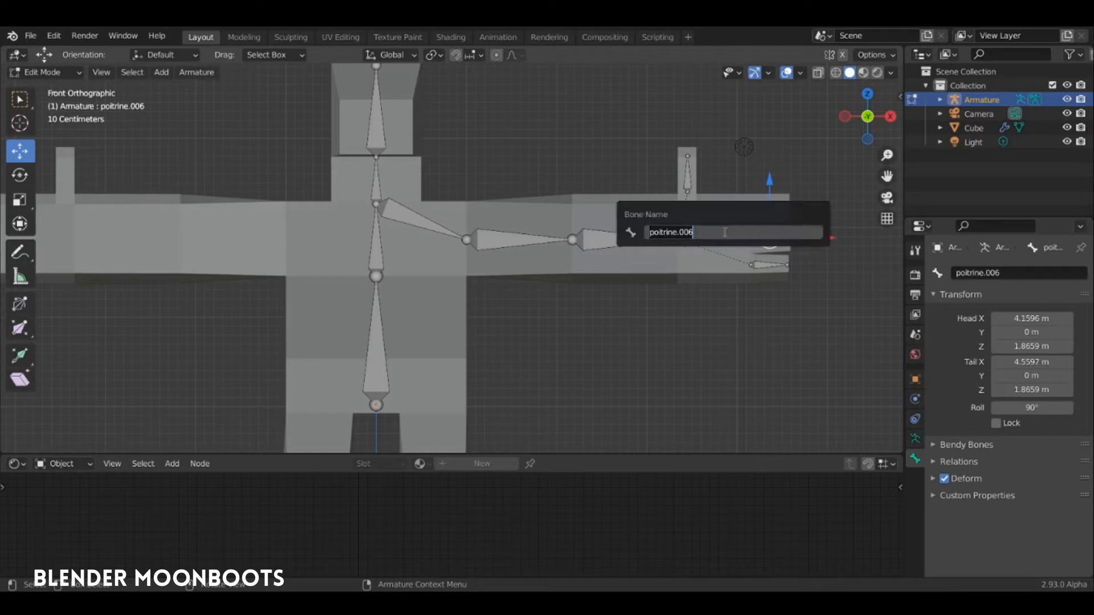
pyautogui.write('doigt')
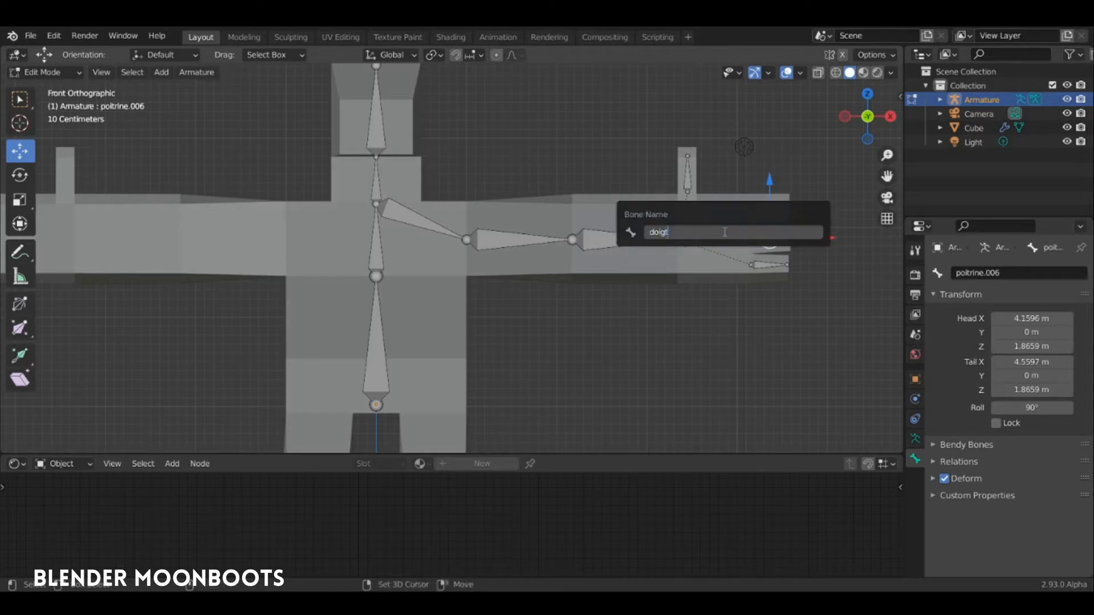
pyautogui.write('2_L')
pyautogui.press('Return')
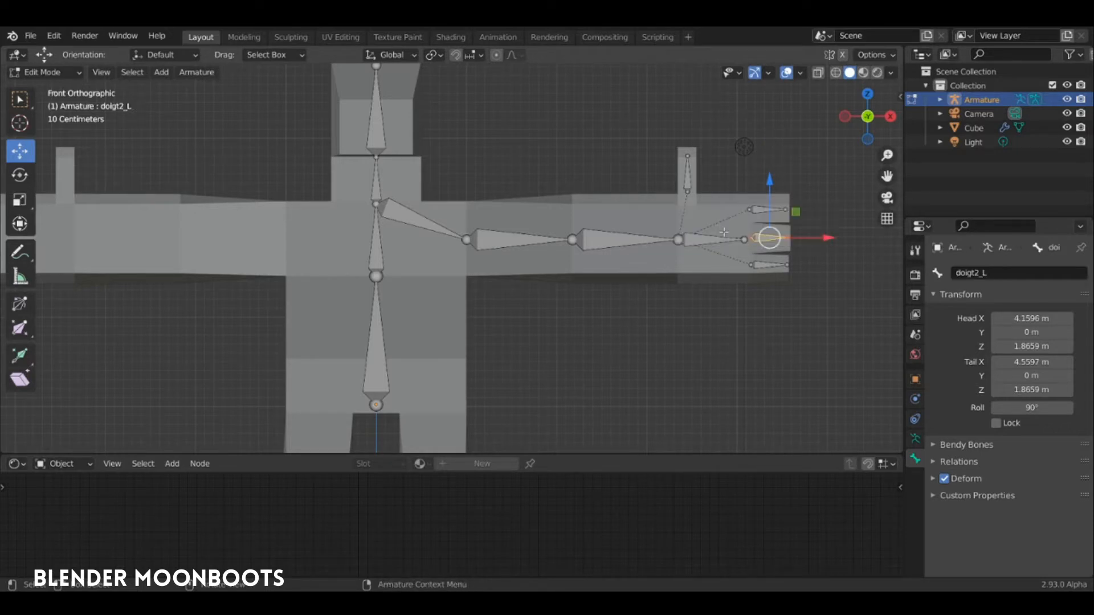
# Rename the lowest finger bone "doigt3_L".
pyautogui.click(761, 265)
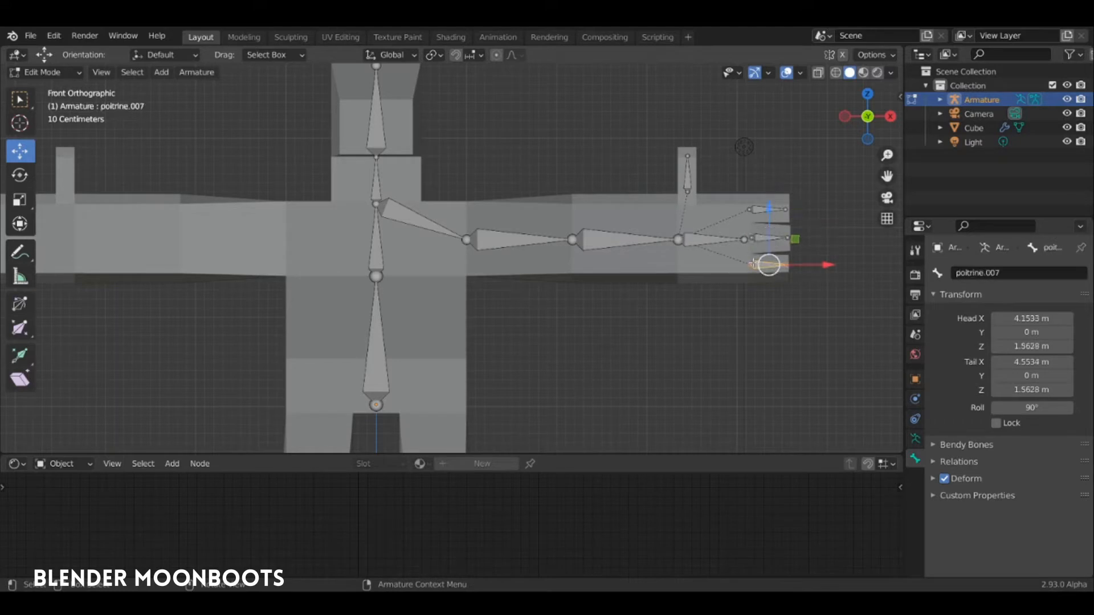
pyautogui.press('F2')
pyautogui.write('doig')
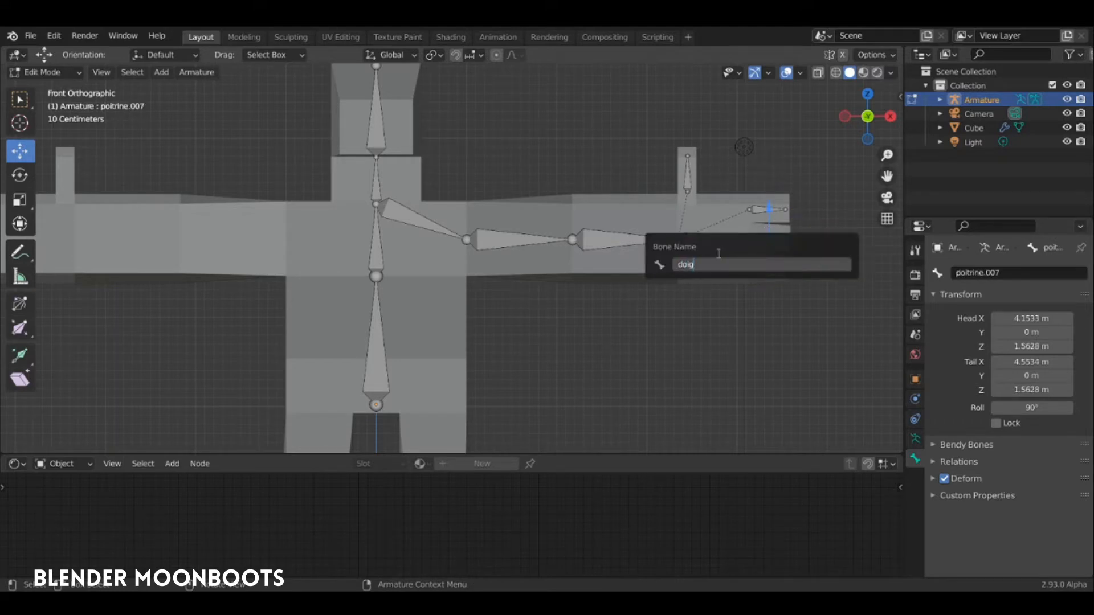
pyautogui.write('t3_L')
pyautogui.press('Return')
# Extrude a hip bone from the base of the spine to the left leg, about 0.68 m along X and 0.11 m down.
pyautogui.keyDown('shift'); pyautogui.moveTo(438, 338); pyautogui.dragTo(449, 172, button='middle'); pyautogui.keyUp('shift')
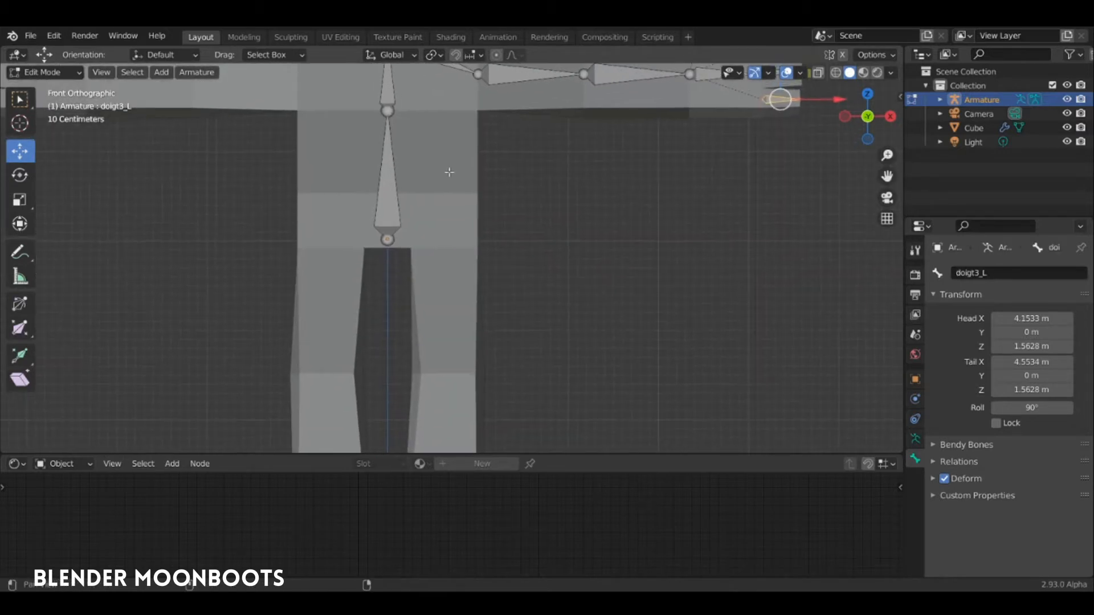
pyautogui.click(388, 239)
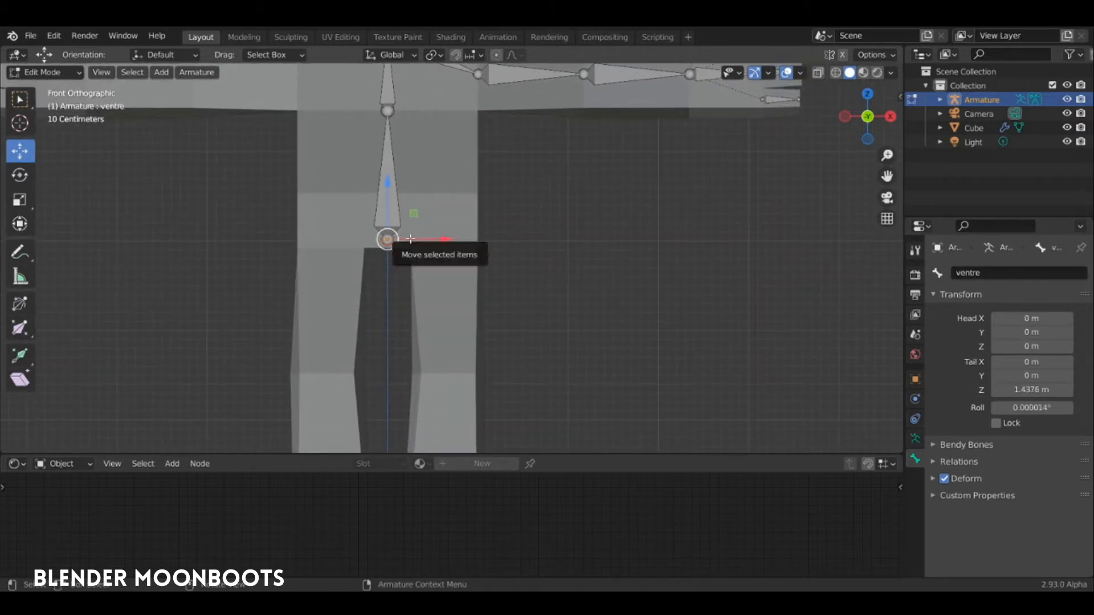
pyautogui.press('e')
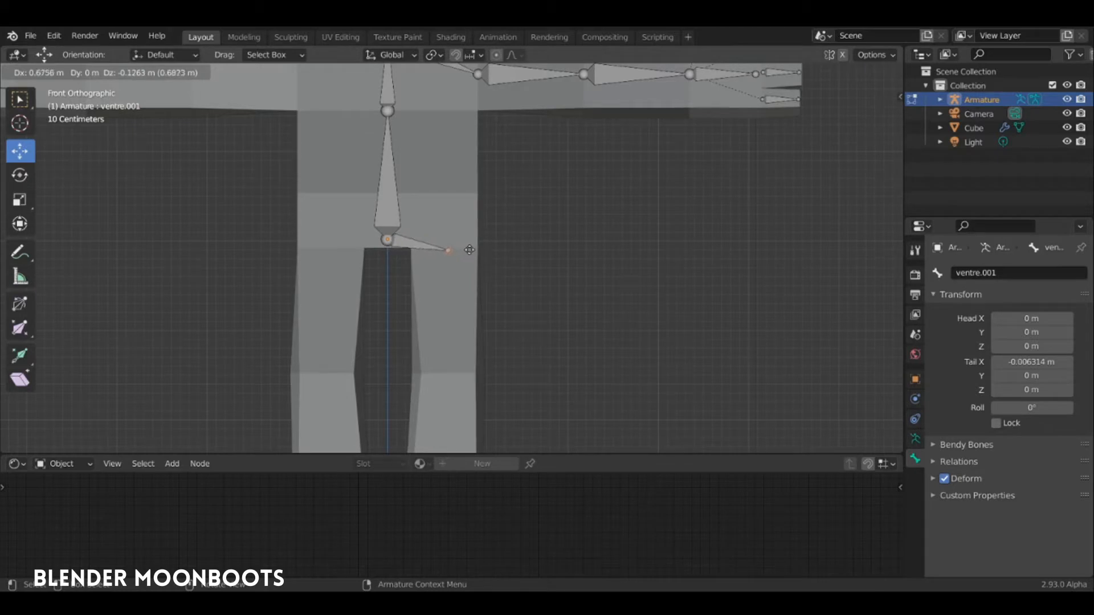
pyautogui.click(469, 249)
# Rename the new hip bone "taille_L".
pyautogui.keyDown('shift'); pyautogui.moveTo(479, 227); pyautogui.dragTo(530, 137, button='middle'); pyautogui.keyUp('shift')
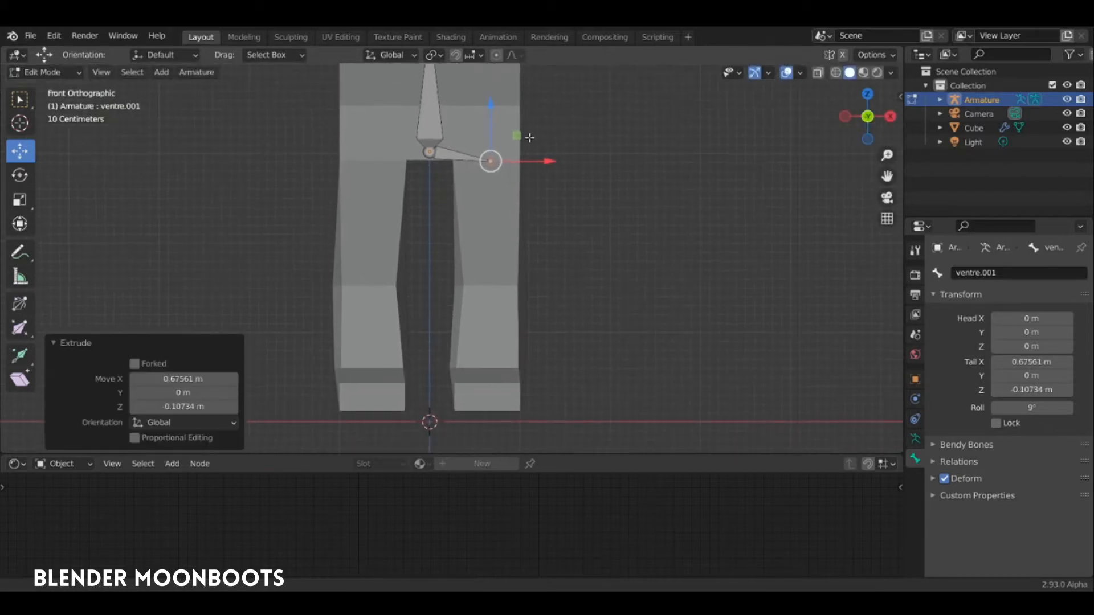
pyautogui.scroll(-1, 472, 144)
pyautogui.keyDown('shift'); pyautogui.moveTo(446, 140); pyautogui.dragTo(462, 192, button='middle'); pyautogui.keyUp('shift')
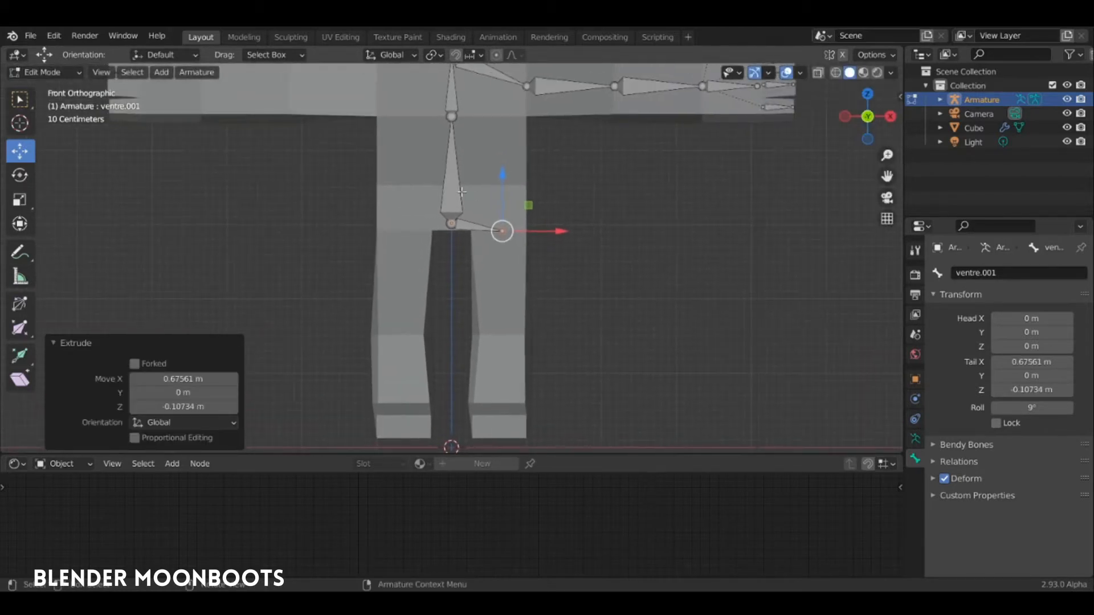
pyautogui.click(477, 227)
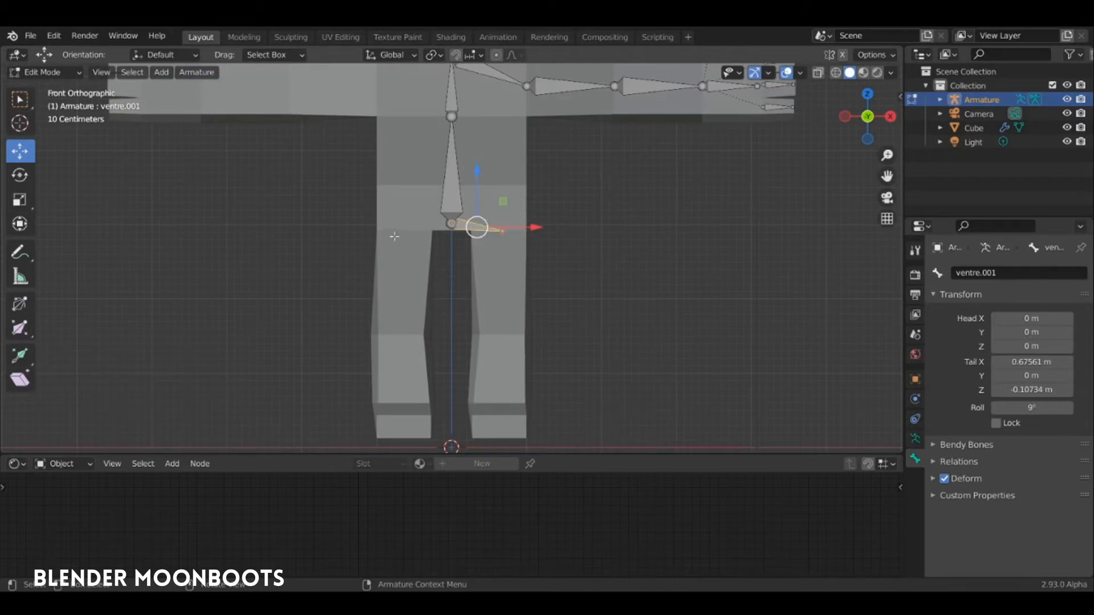
pyautogui.press('F2')
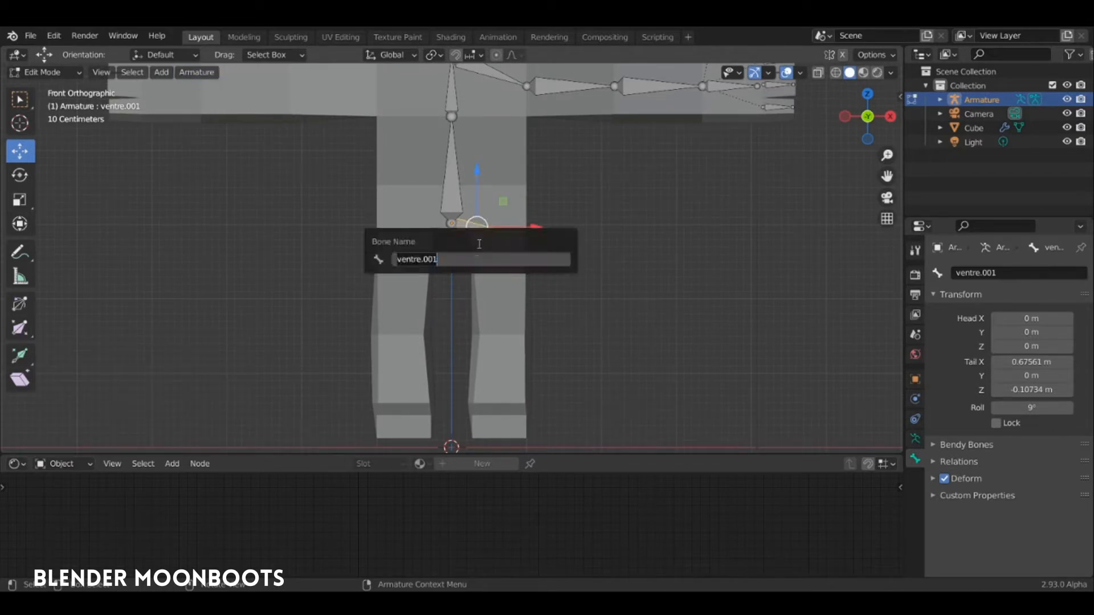
pyautogui.write('taille_L')
pyautogui.press('Return')
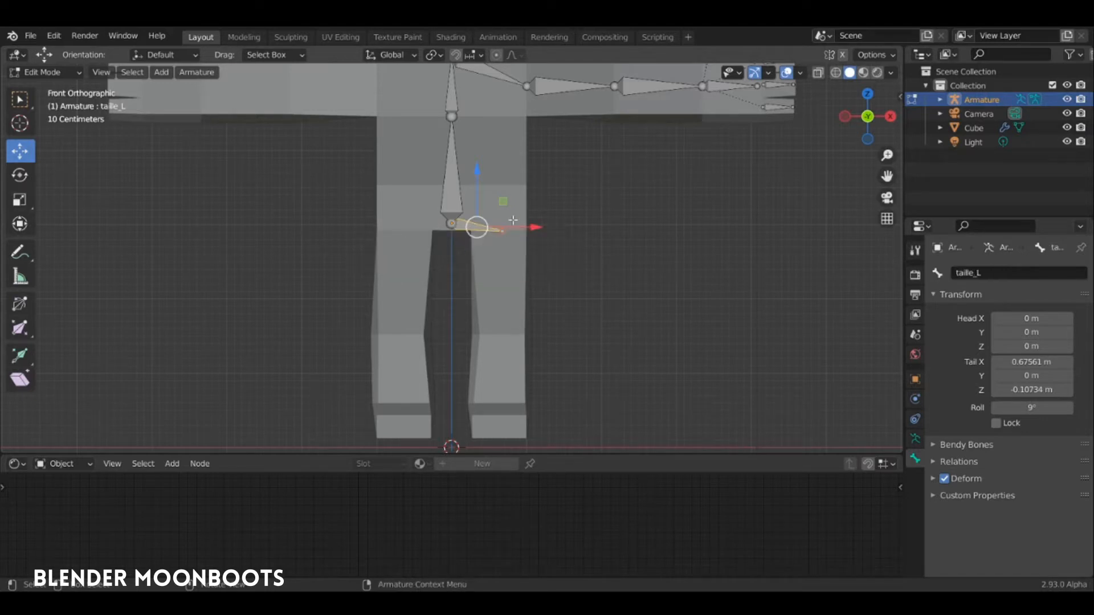
# Extrude a thigh bone straight down along Z from the hip bone's tip to the knee, about 1.34 m long.
pyautogui.click(504, 230)
pyautogui.press('e')
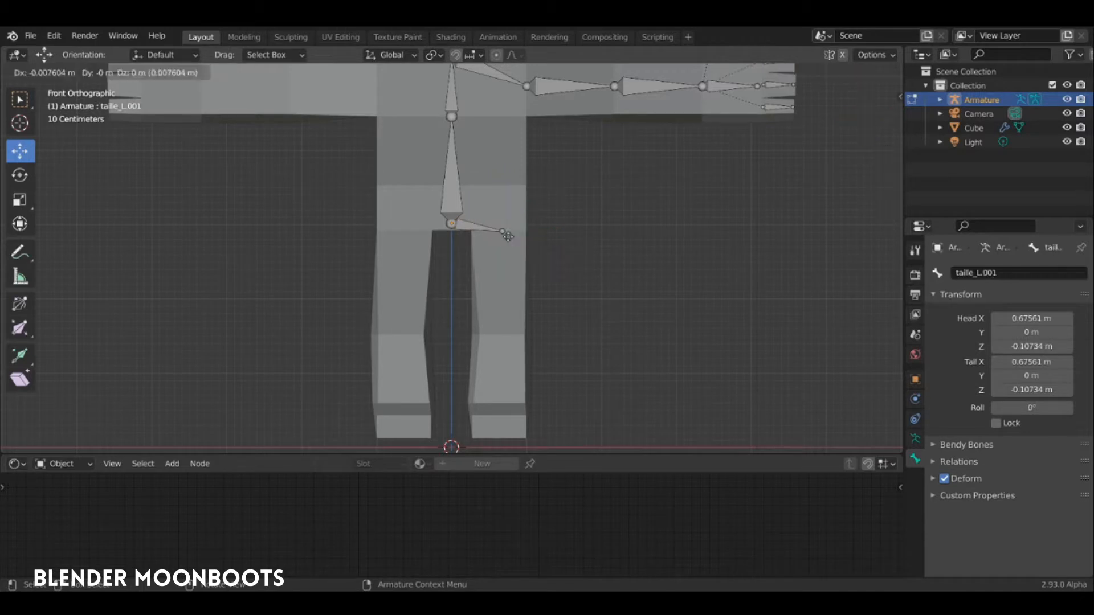
pyautogui.press('z')
pyautogui.click(506, 336)
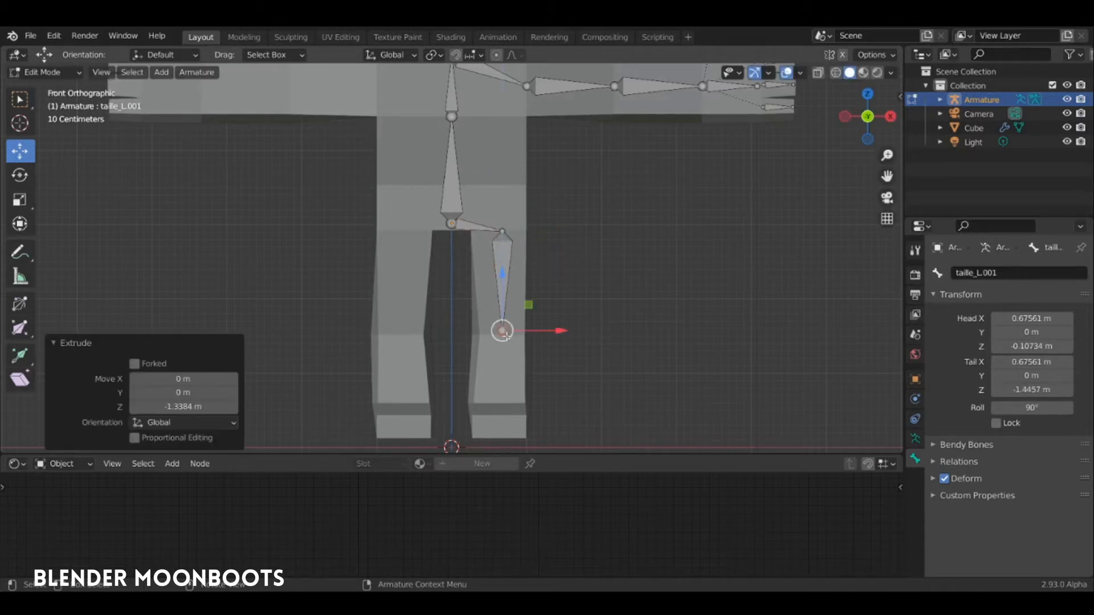
# Repeat the extrusion downward from the knee for a shin bone and raise its tip about 0.08 m along Z.
pyautogui.hotkey('shift', 'r')
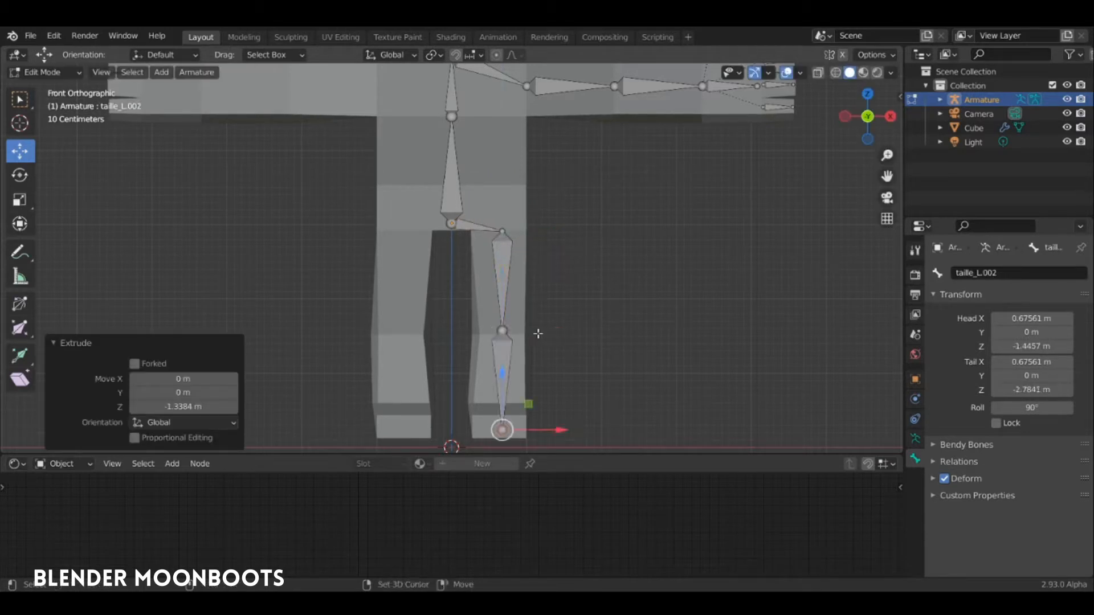
pyautogui.press('g')
pyautogui.press('z')
pyautogui.click(502, 369)
# In right side view, raise the ankle joint about 0.11 m and extrude a foot bone to the toes, about -1.29 m along Y and 0.17 m down.
pyautogui.press('KP_3')
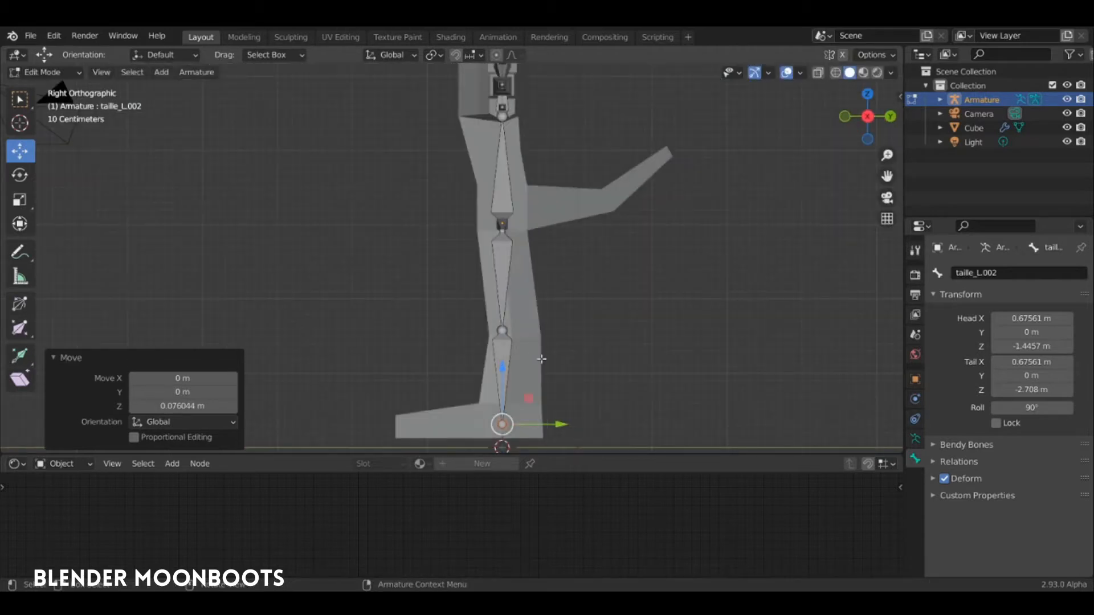
pyautogui.press('g')
pyautogui.press('z')
pyautogui.click(533, 403)
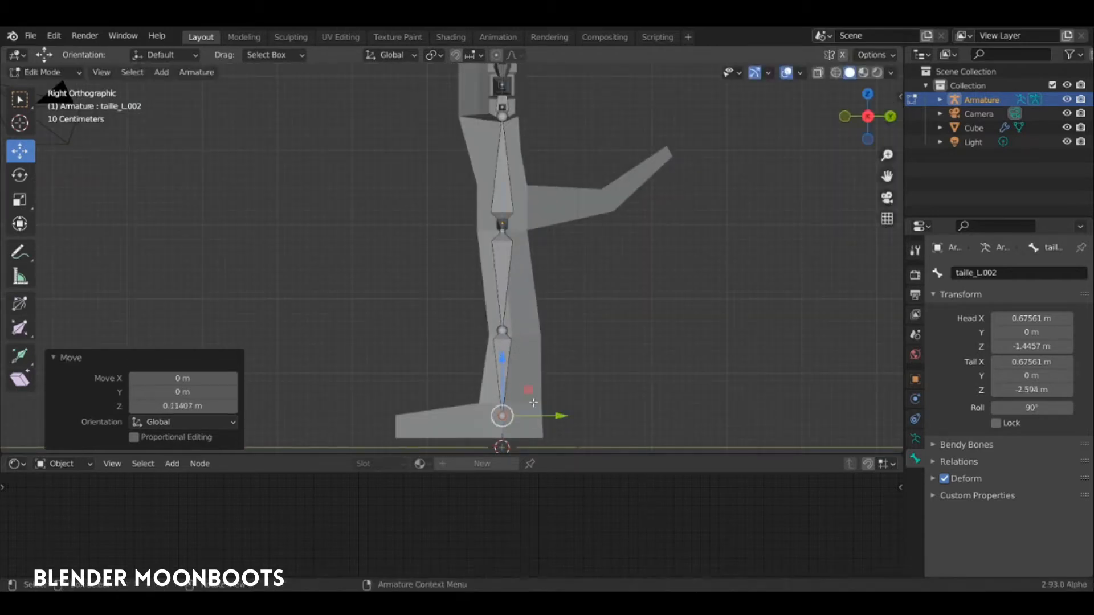
pyautogui.press('e')
pyautogui.click(436, 419)
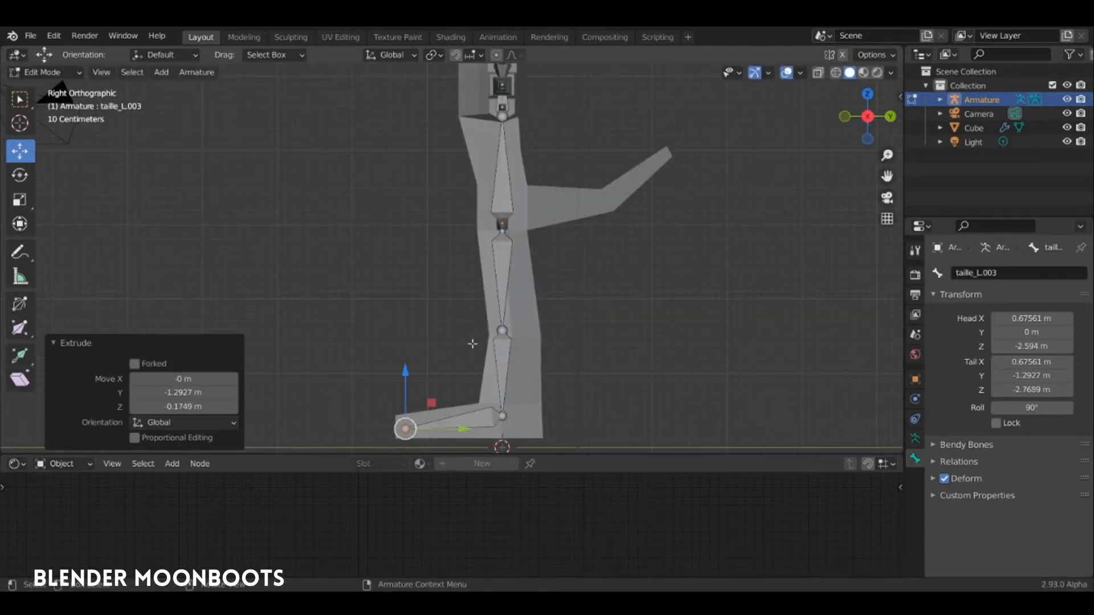
# Rename the thigh bone "cuisse8l".
pyautogui.click(506, 255)
pyautogui.moveTo(506, 255); pyautogui.dragTo(644, 272, button='middle')
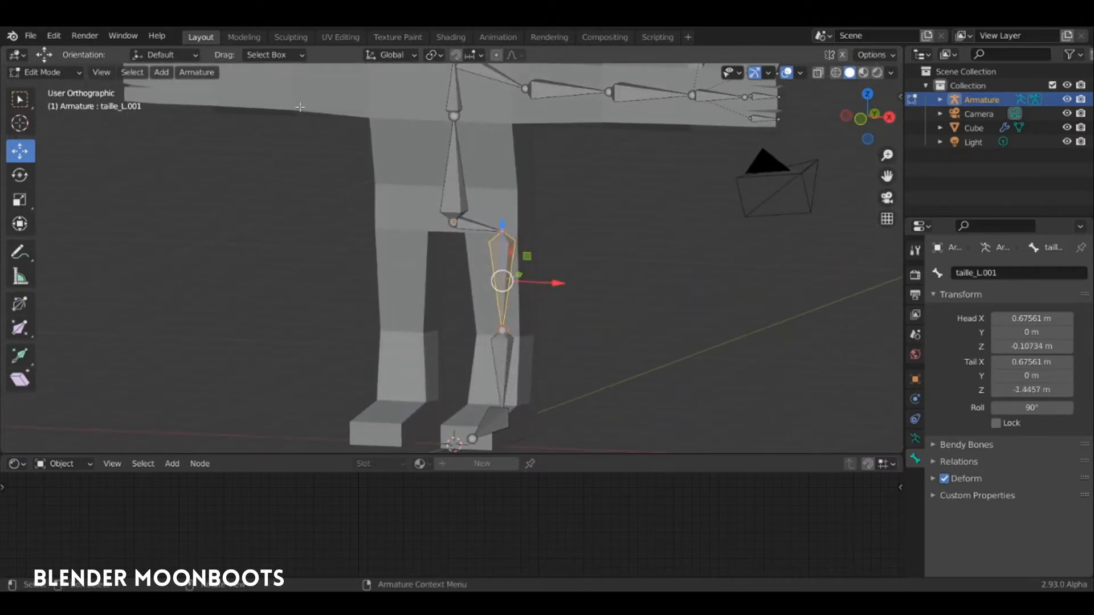
pyautogui.press('F2')
pyautogui.write('cu')
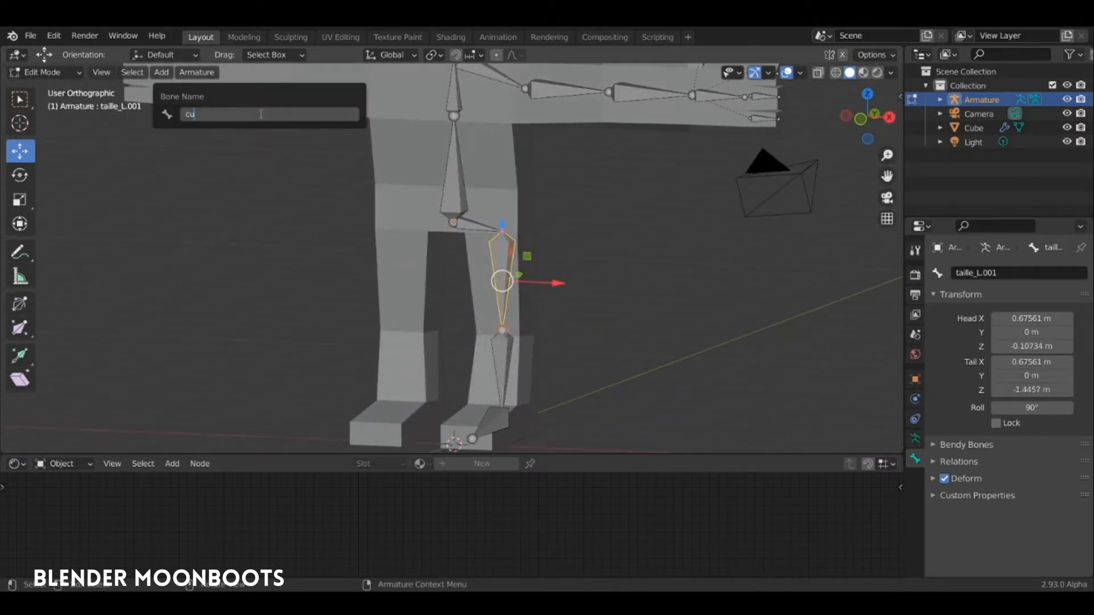
pyautogui.write('isse8l')
pyautogui.press('Return')
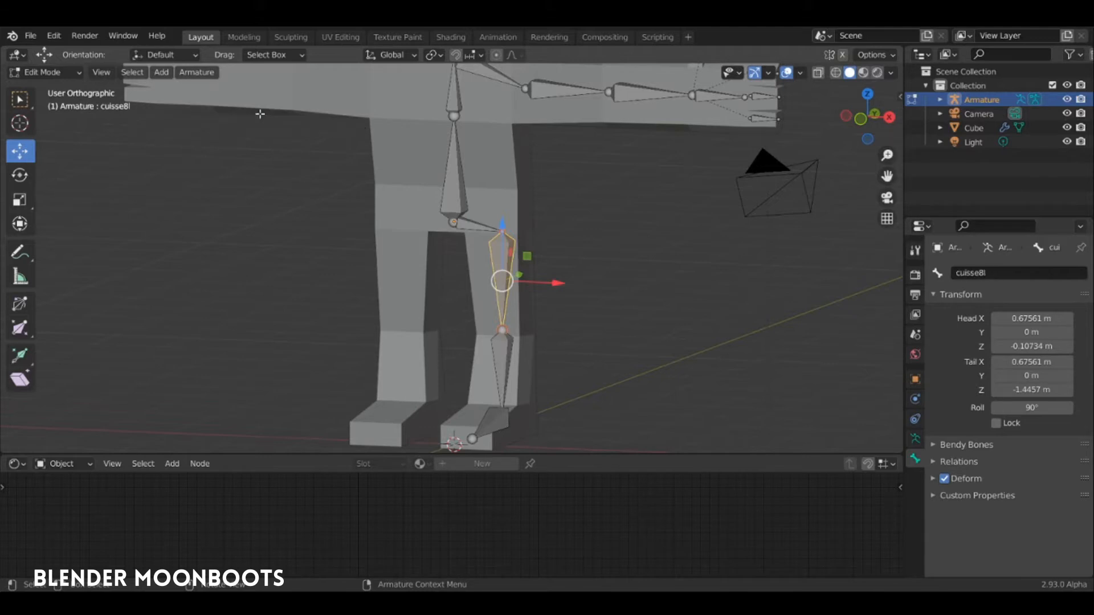
# Rename the shin bone "mollet_L".
pyautogui.click(495, 349)
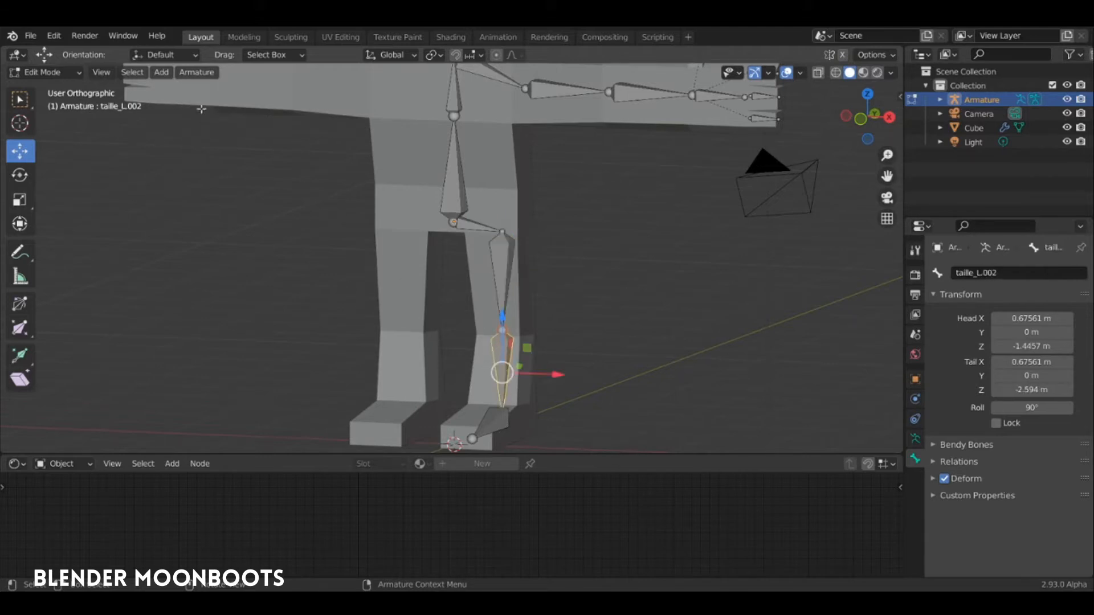
pyautogui.press('F2')
pyautogui.write('mo')
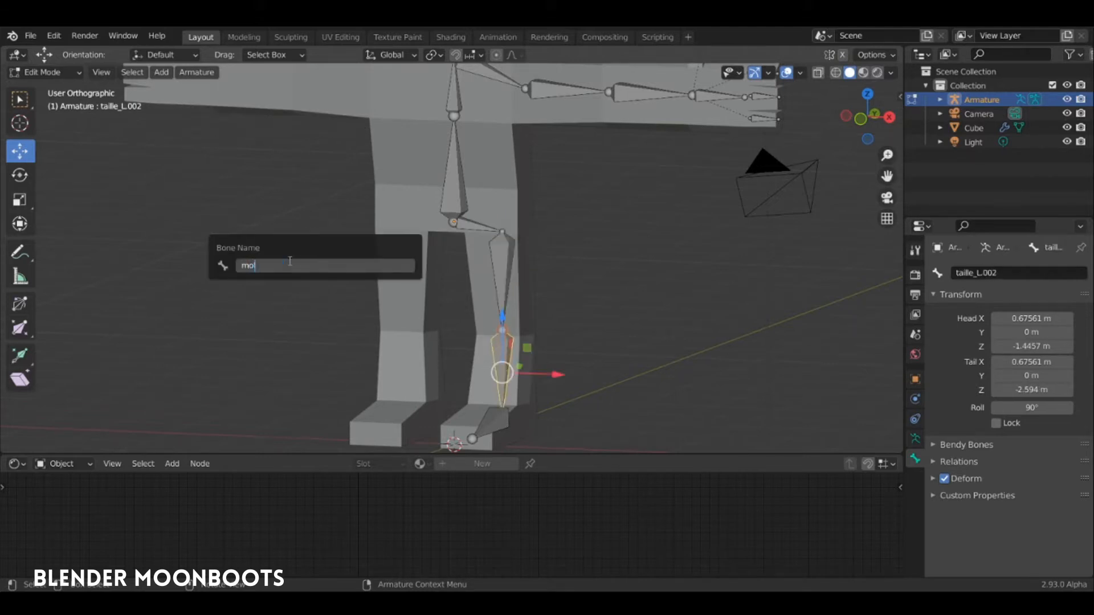
pyautogui.write('llet_L')
pyautogui.press('Return')
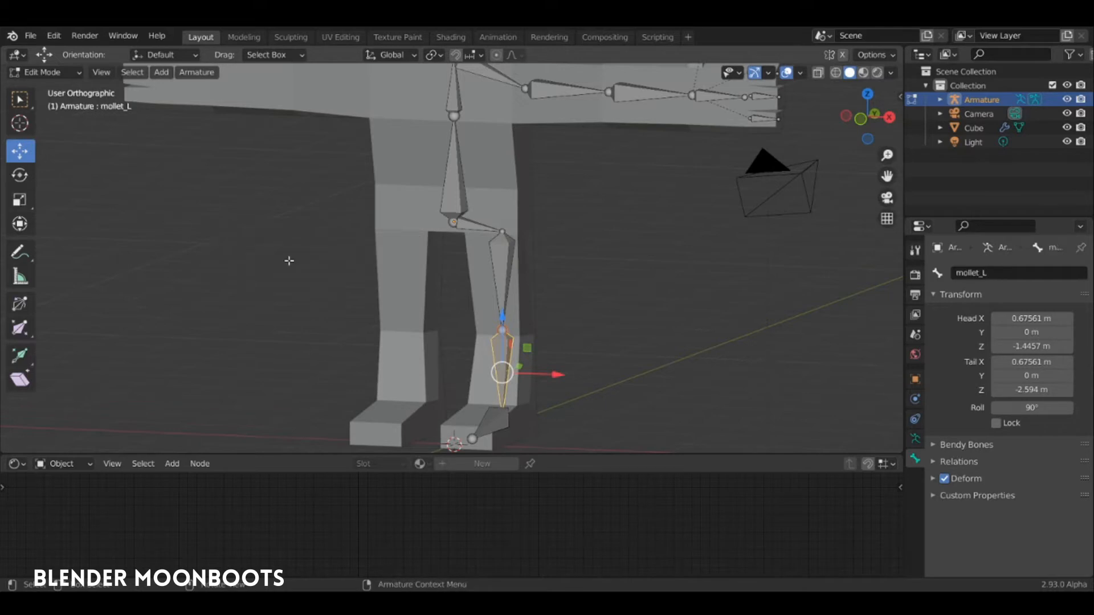
# Rename the foot bone "pied_L".
pyautogui.click(484, 421)
pyautogui.press('F2')
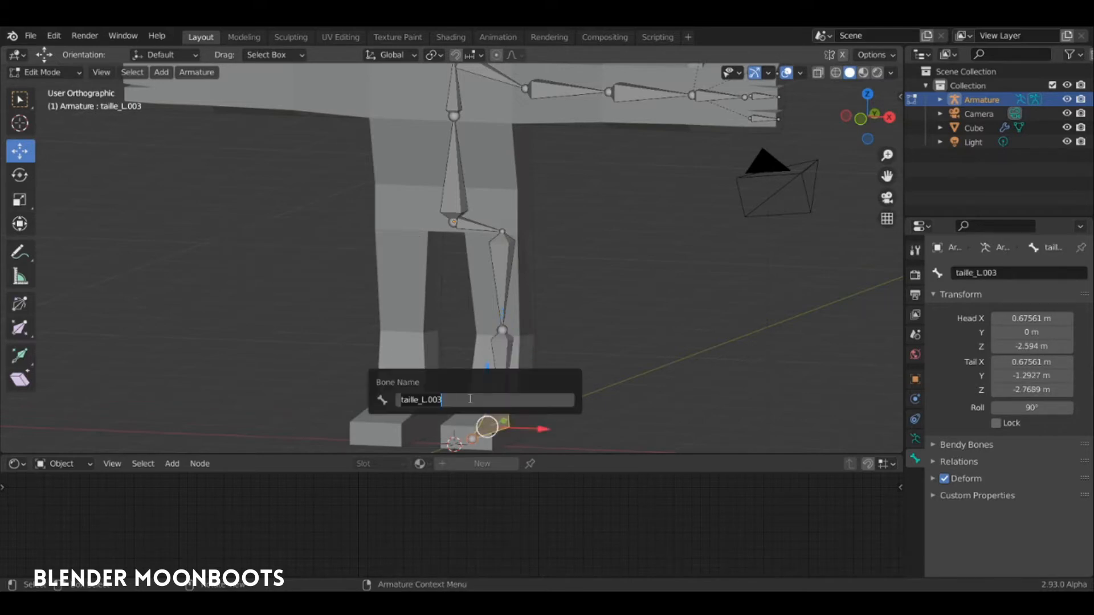
pyautogui.write('pied_L')
pyautogui.press('Return')
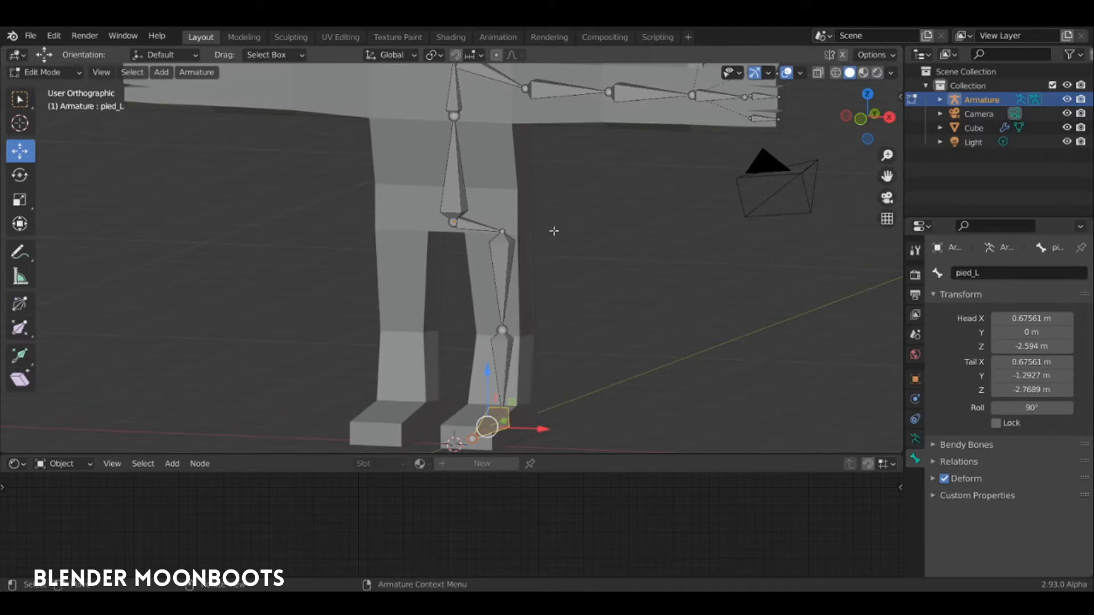
# In right side view, move the left knee joint forward about -0.11 m along Y.
pyautogui.keyDown('shift'); pyautogui.moveTo(554, 231); pyautogui.dragTo(486, 213, button='middle'); pyautogui.keyUp('shift')
pyautogui.press('KP_3')
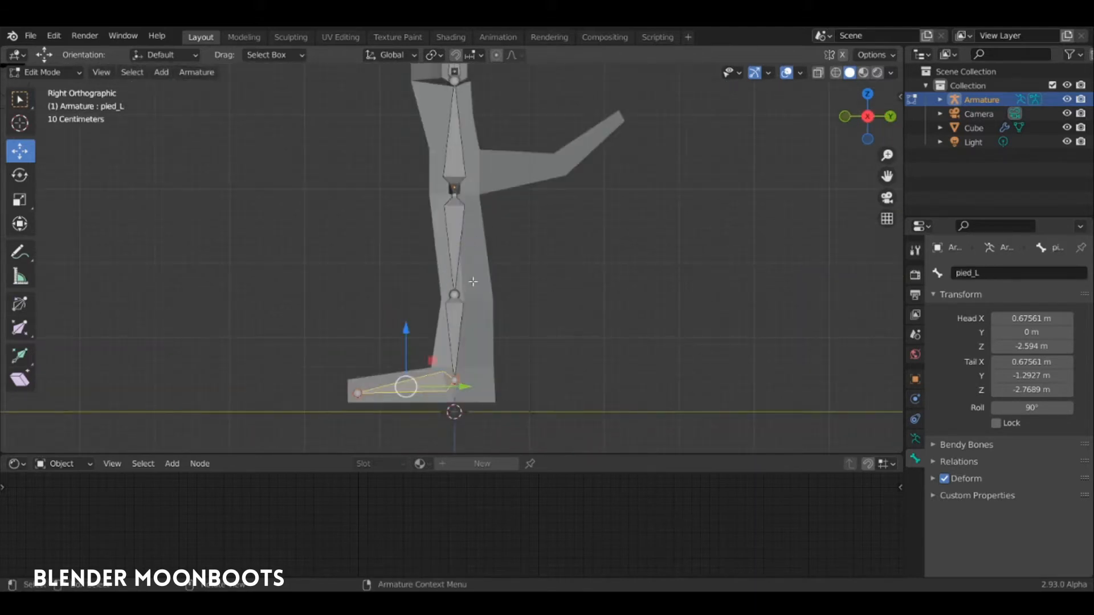
pyautogui.click(450, 294)
pyautogui.press('g')
pyautogui.press('y')
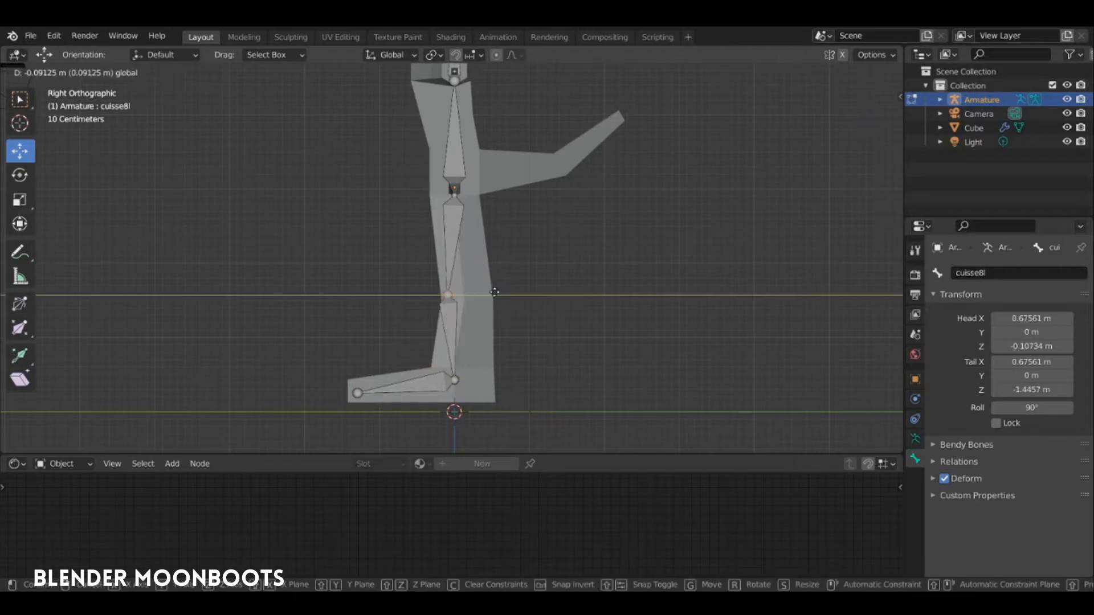
pyautogui.click(491, 292)
# In top view, move the left elbow joint back about 0.12 m along Y.
pyautogui.moveTo(491, 292); pyautogui.dragTo(583, 230, button='middle')
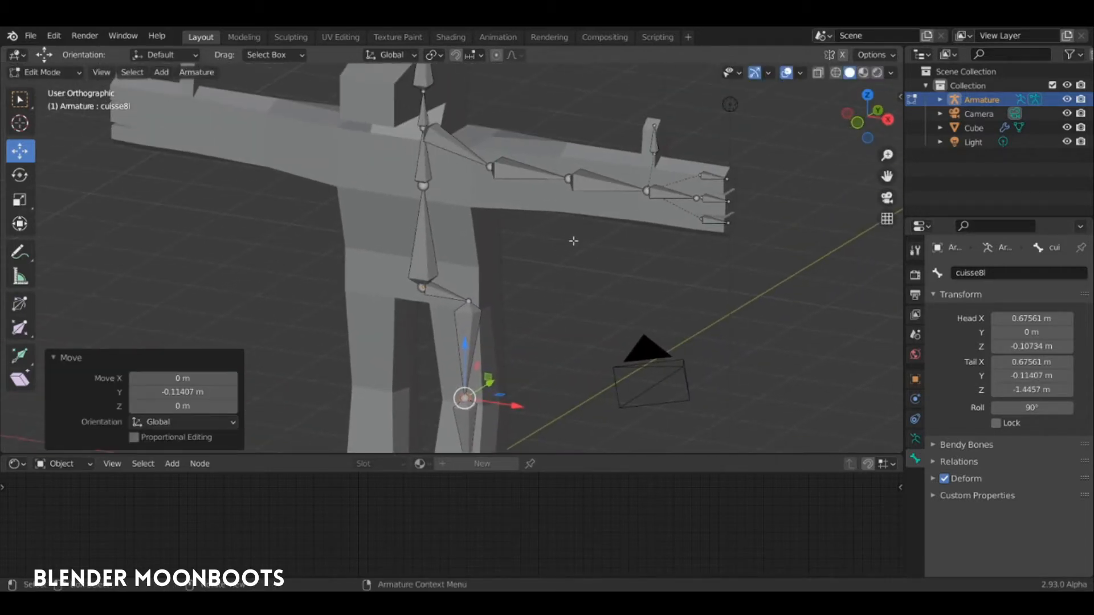
pyautogui.press('KP_3')
pyautogui.press('KP_7')
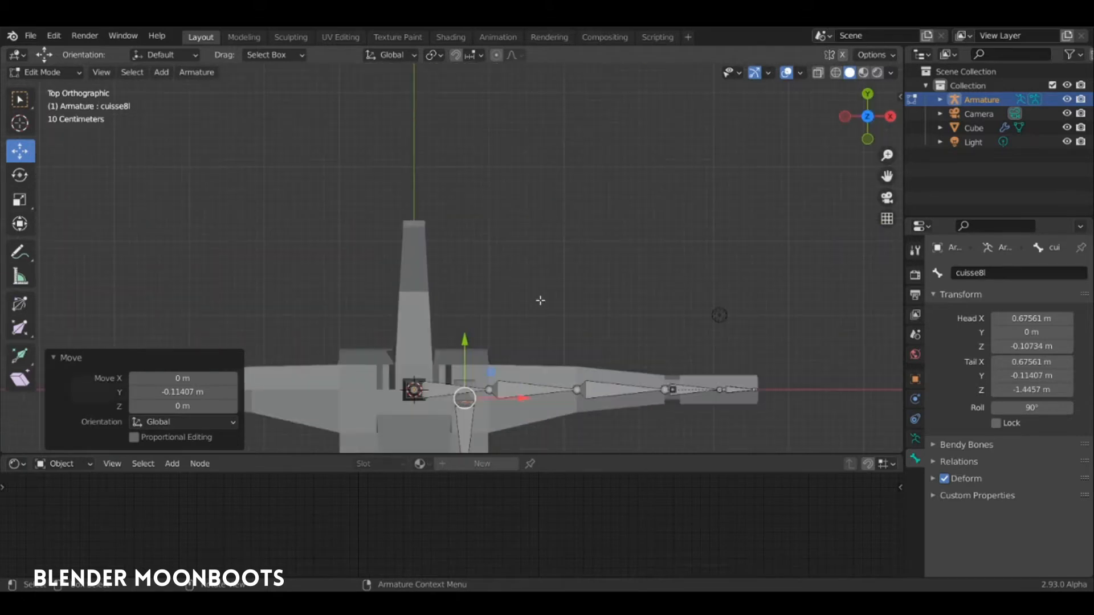
pyautogui.keyDown('shift'); pyautogui.moveTo(541, 301); pyautogui.dragTo(496, 160, button='middle'); pyautogui.keyUp('shift')
pyautogui.click(549, 276)
pyautogui.press('g')
pyautogui.click(546, 209)
# Select all bones of the armature and symmetrize them to create the right-side bones.
pyautogui.click(488, 150)
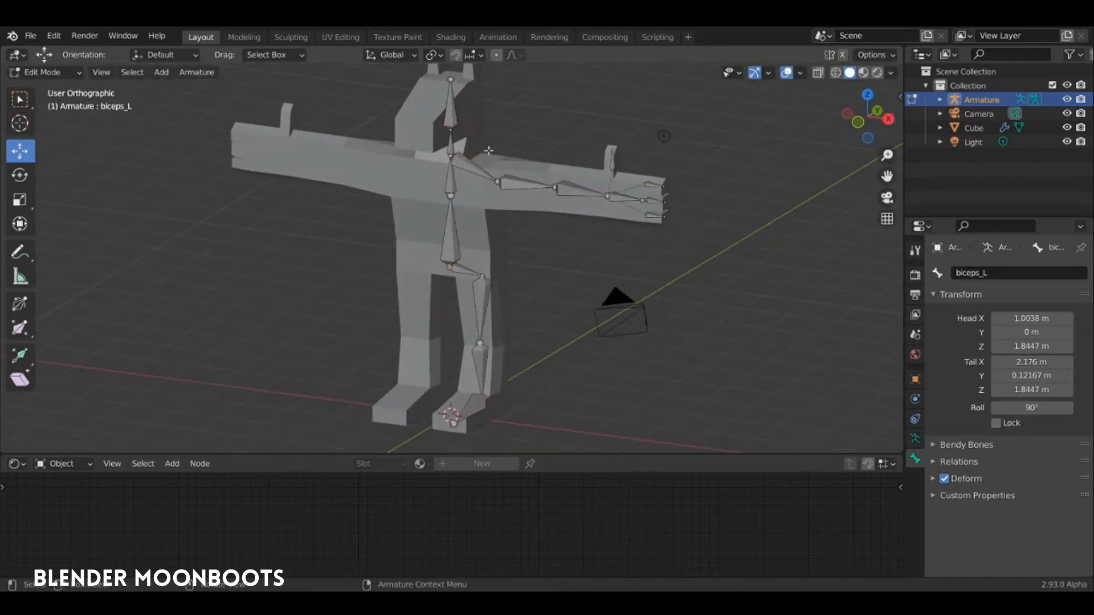
pyautogui.press('a')
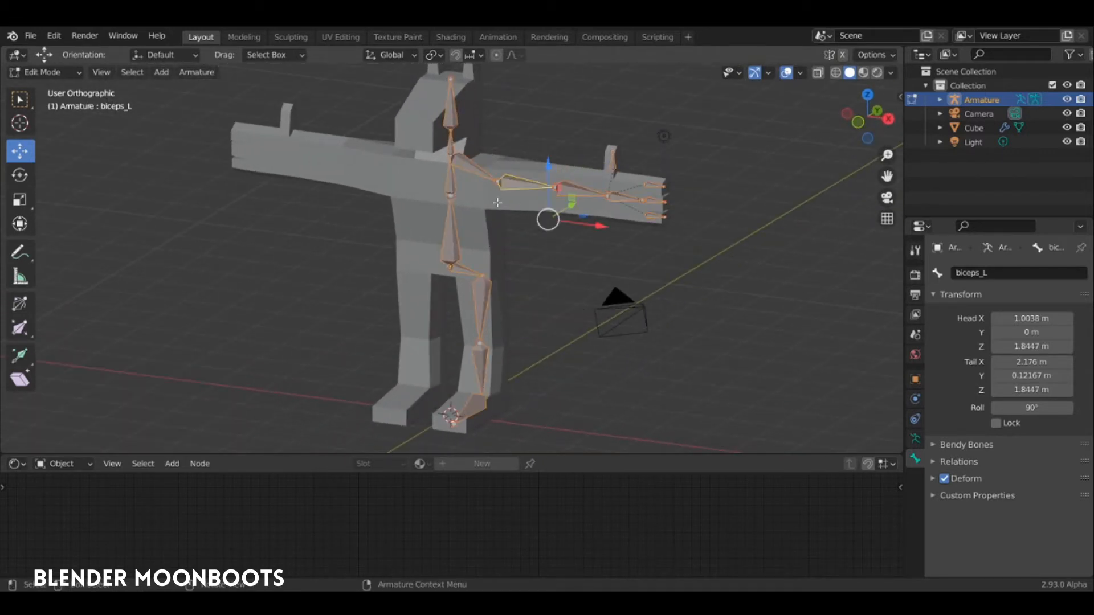
pyautogui.click(199, 72)
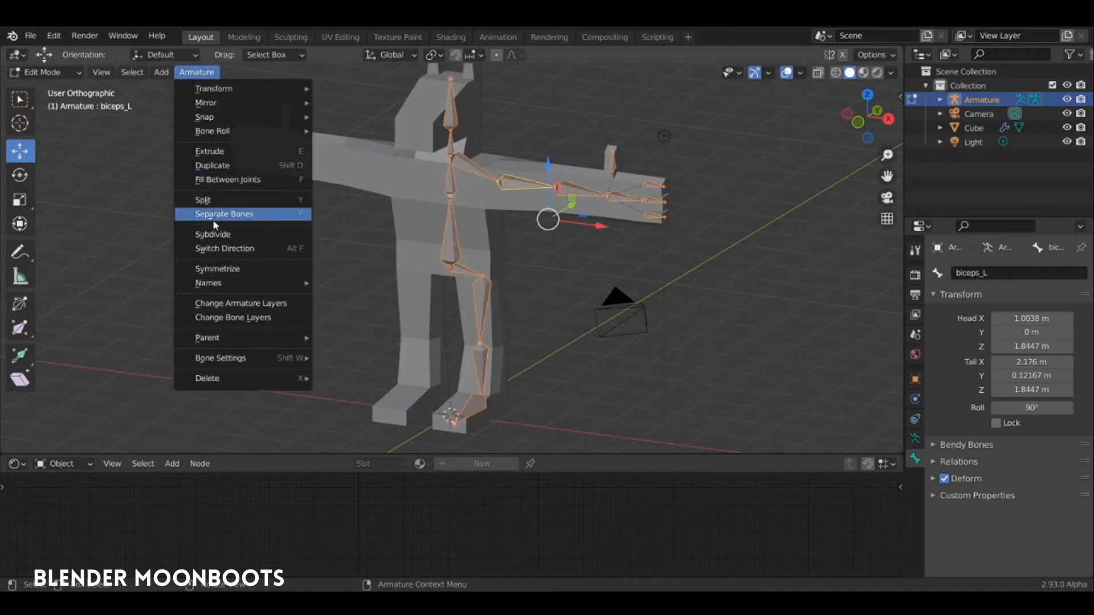
pyautogui.click(217, 269)
pyautogui.moveTo(260, 237); pyautogui.dragTo(399, 228, button='middle')
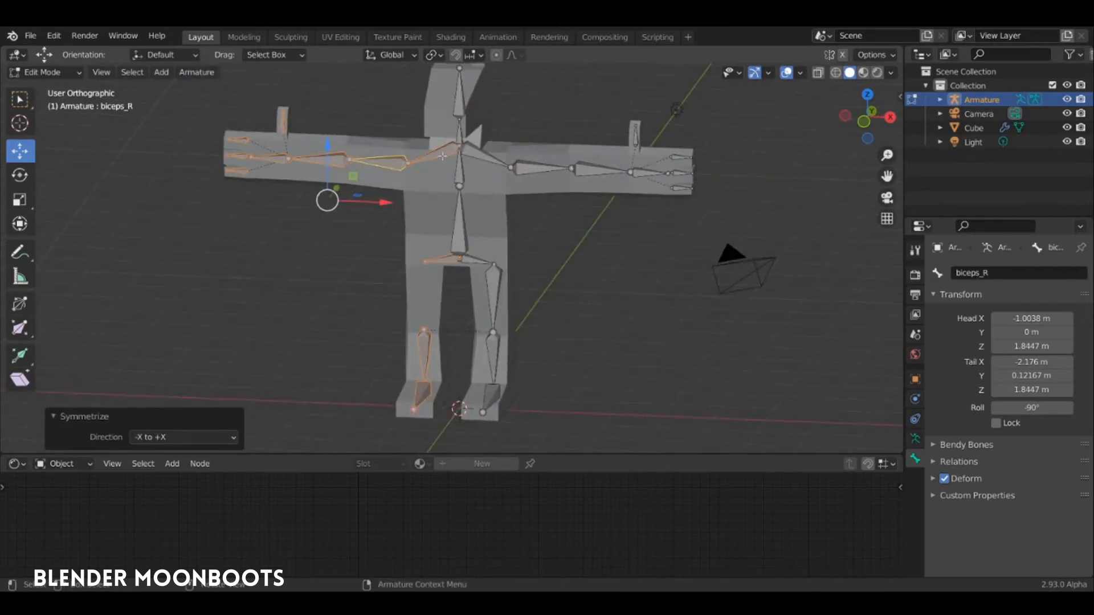
# Check the names of the mirrored right shoulder, upper arm, forearm, hand and finger bones.
pyautogui.click(440, 152)
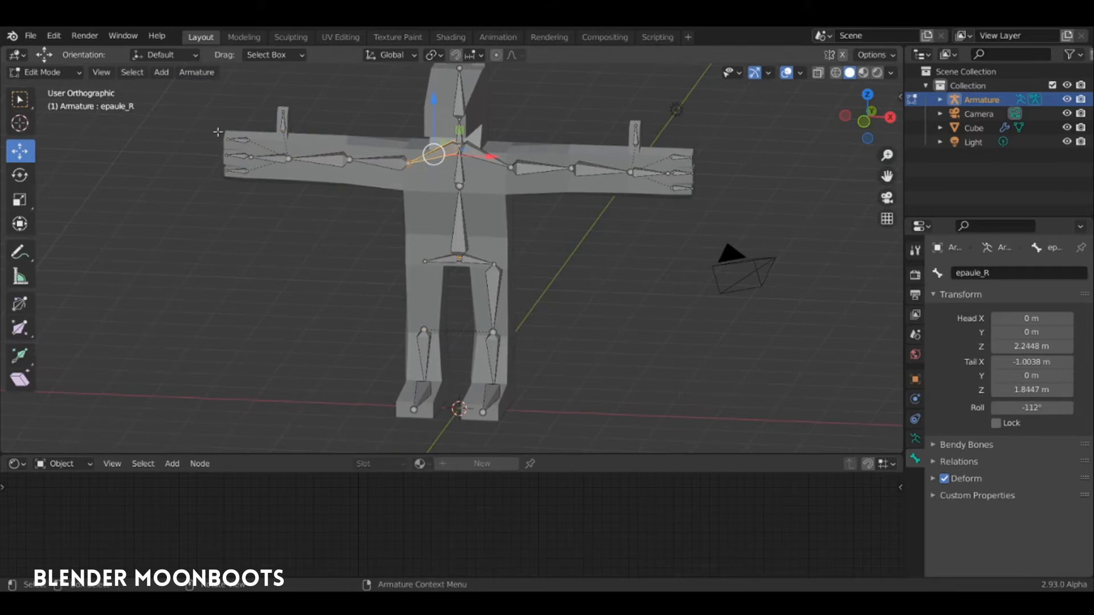
pyautogui.click(337, 163)
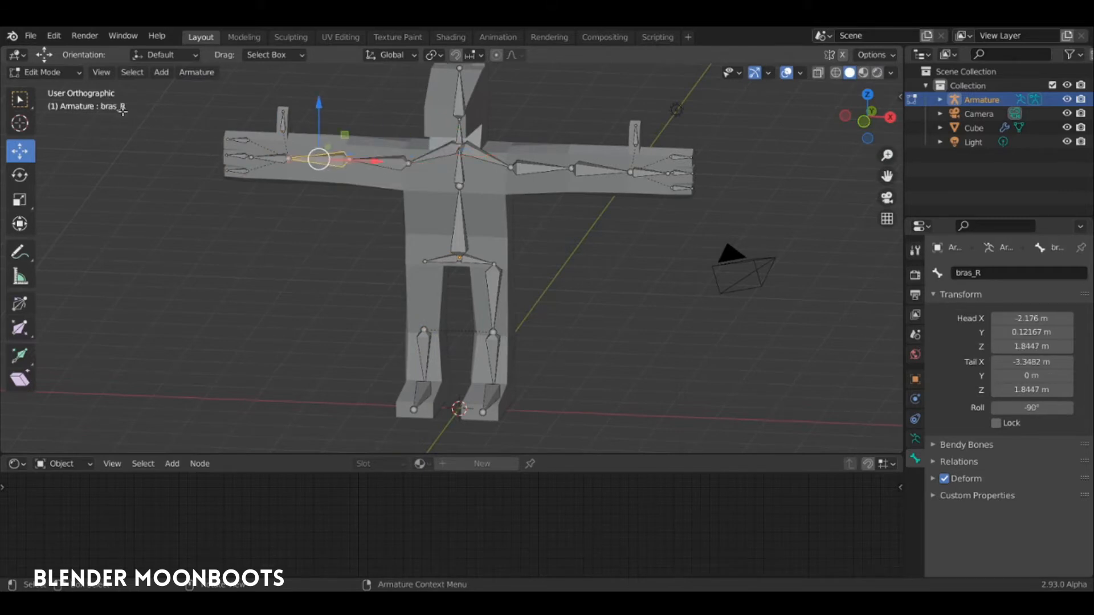
pyautogui.click(283, 159)
pyautogui.click(281, 133)
pyautogui.click(272, 160)
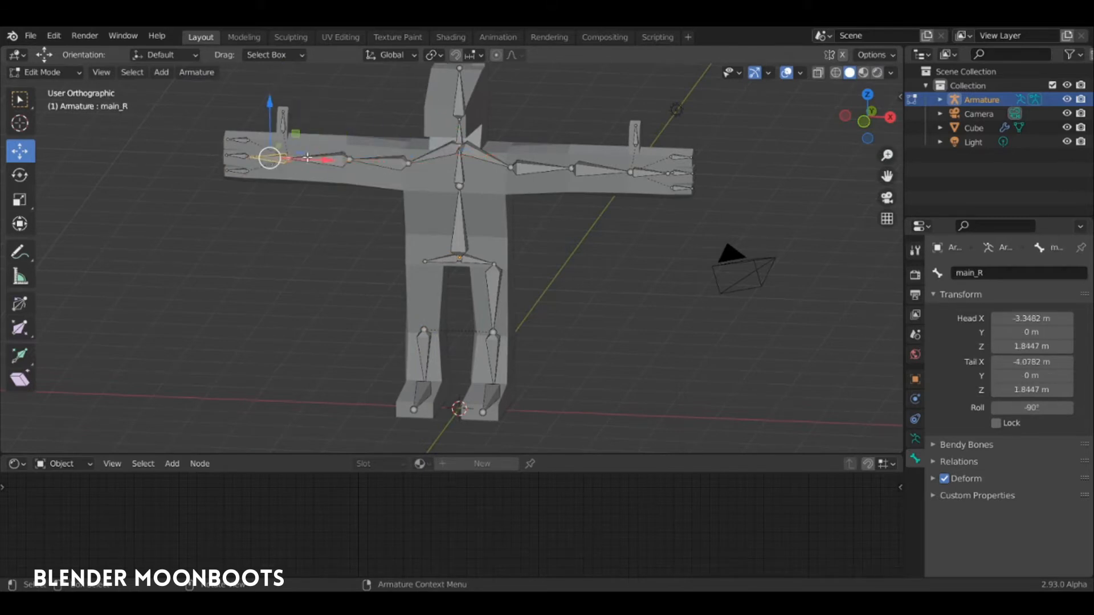
pyautogui.click(321, 159)
pyautogui.click(377, 161)
pyautogui.click(242, 157)
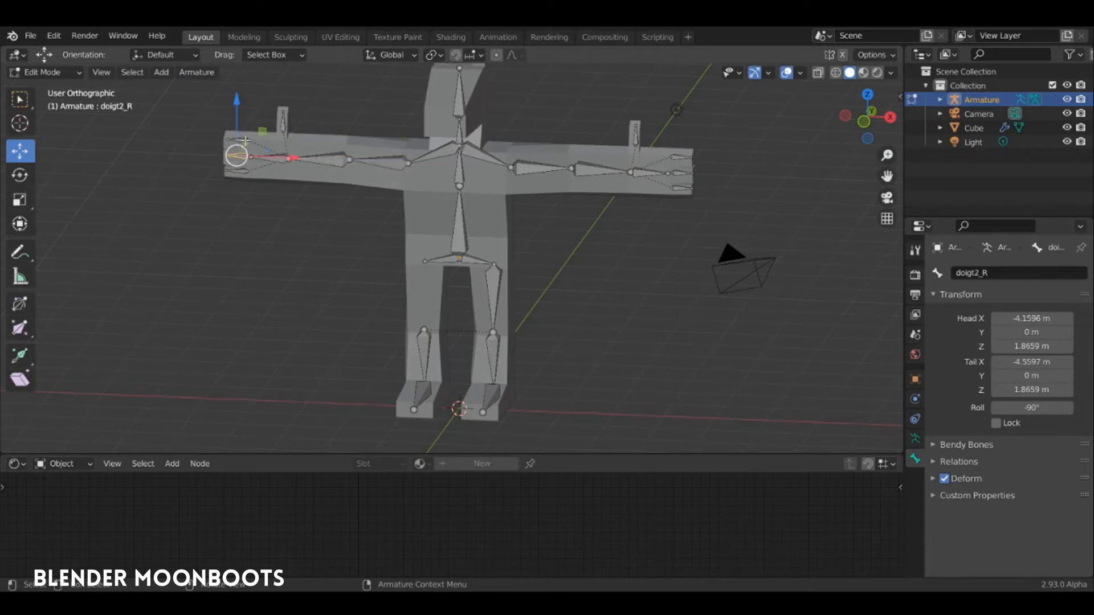
# Rename the left thigh bone "cuisse_L".
pyautogui.click(503, 286)
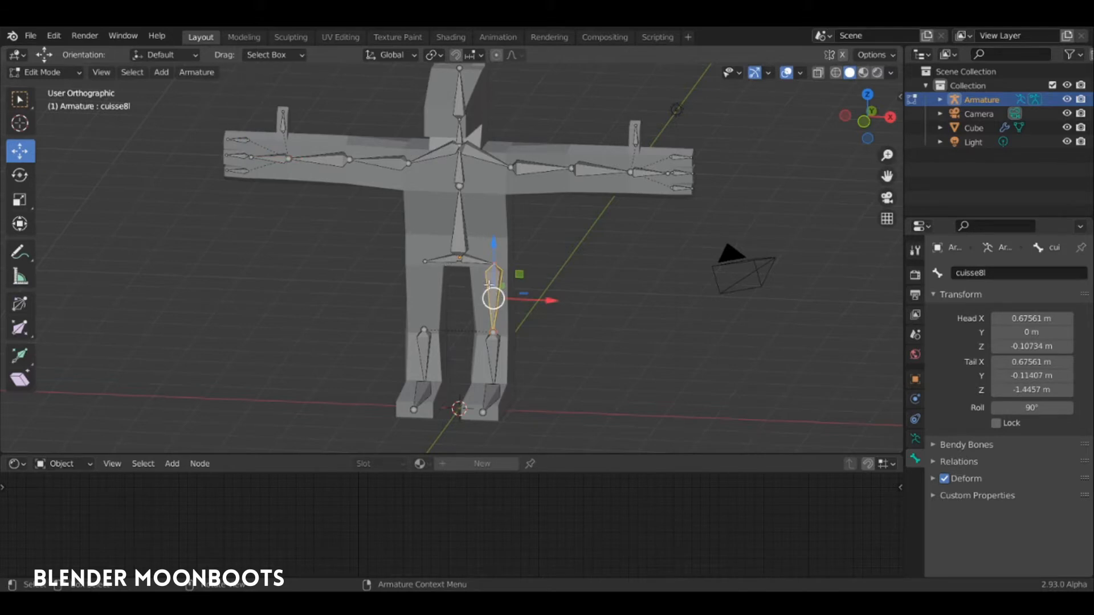
pyautogui.press('F2')
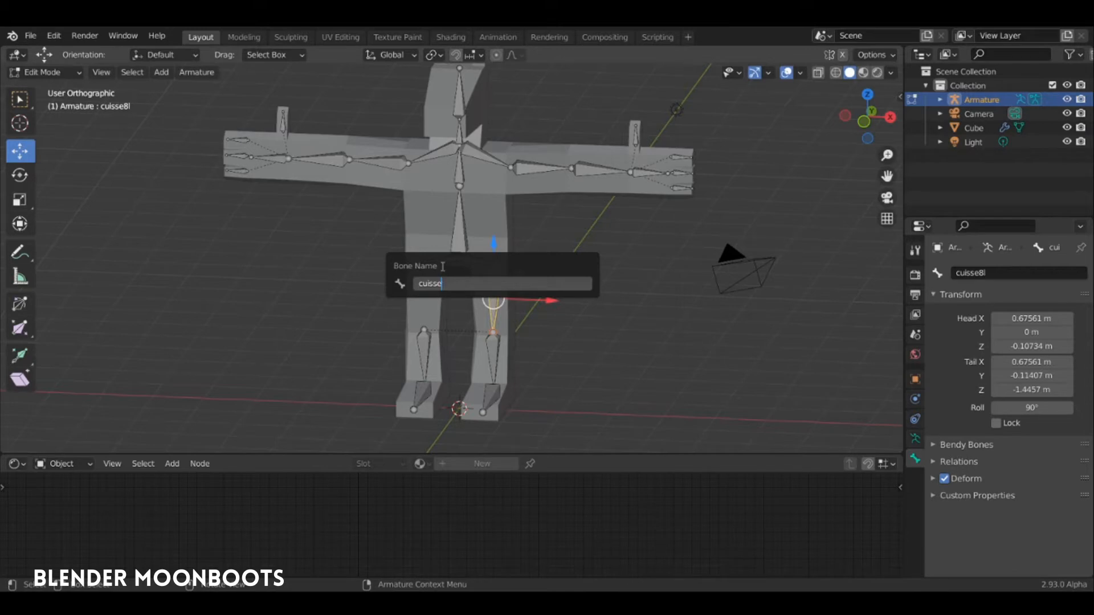
pyautogui.write('_L')
pyautogui.press('Return')
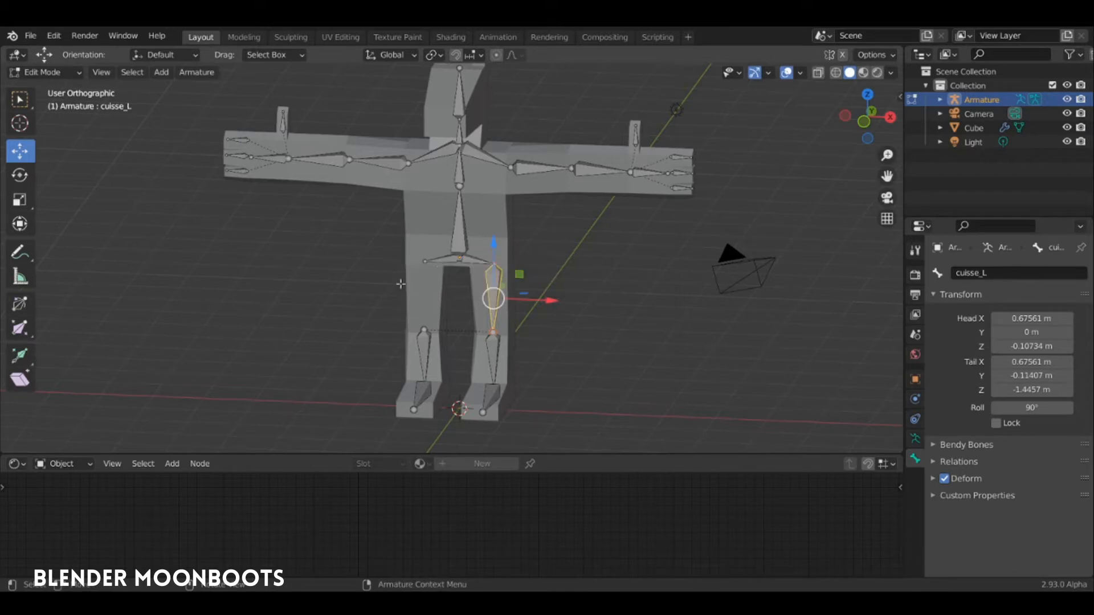
# Test-move the left shin bone and undo the move.
pyautogui.click(495, 355)
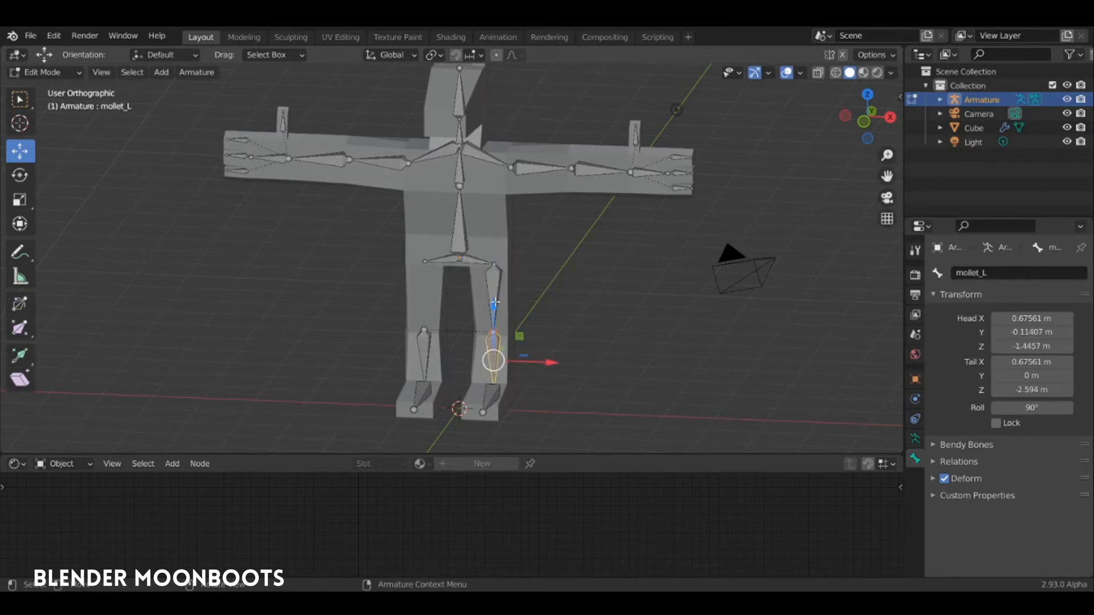
pyautogui.moveTo(497, 345); pyautogui.dragTo(530, 373)
pyautogui.hotkey('ctrl', 'z')
# Delete the mirrored right shin and foot bones.
pyautogui.click(424, 355)
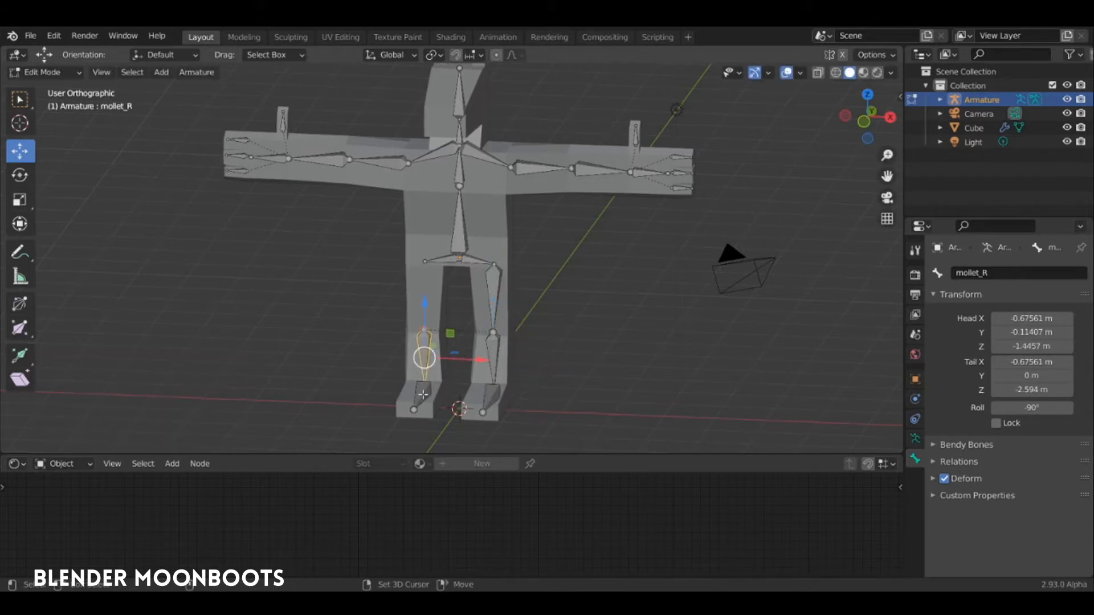
pyautogui.press('x')
pyautogui.click(424, 395)
# Symmetrize the linked left thigh, shin and foot bones to rebuild the right leg chain.
pyautogui.click(500, 302)
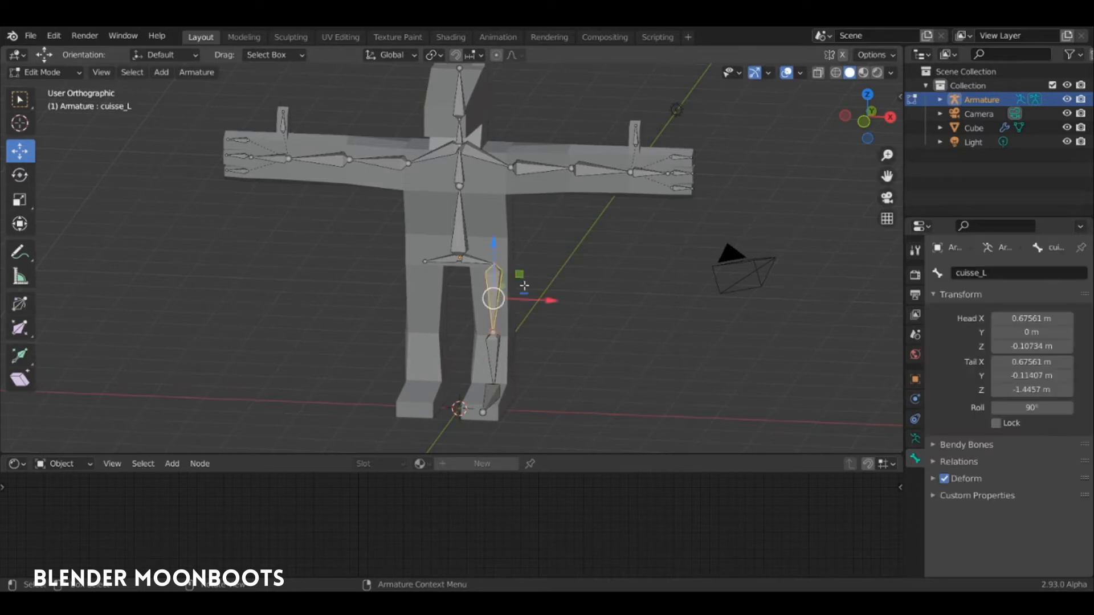
pyautogui.hotkey('ctrl', 'l')
pyautogui.click(196, 72)
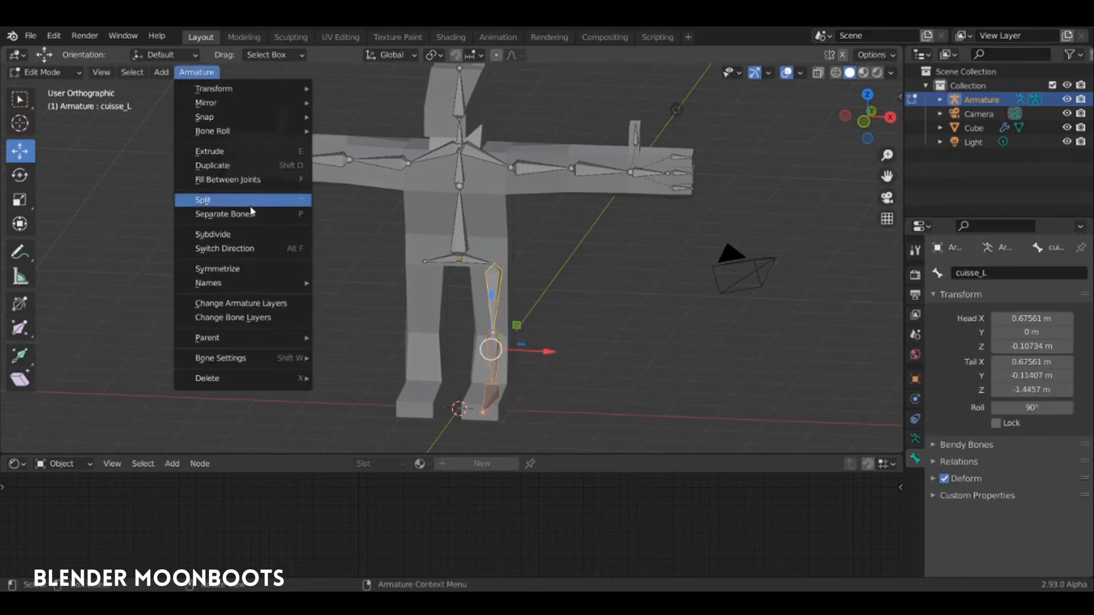
pyautogui.click(251, 271)
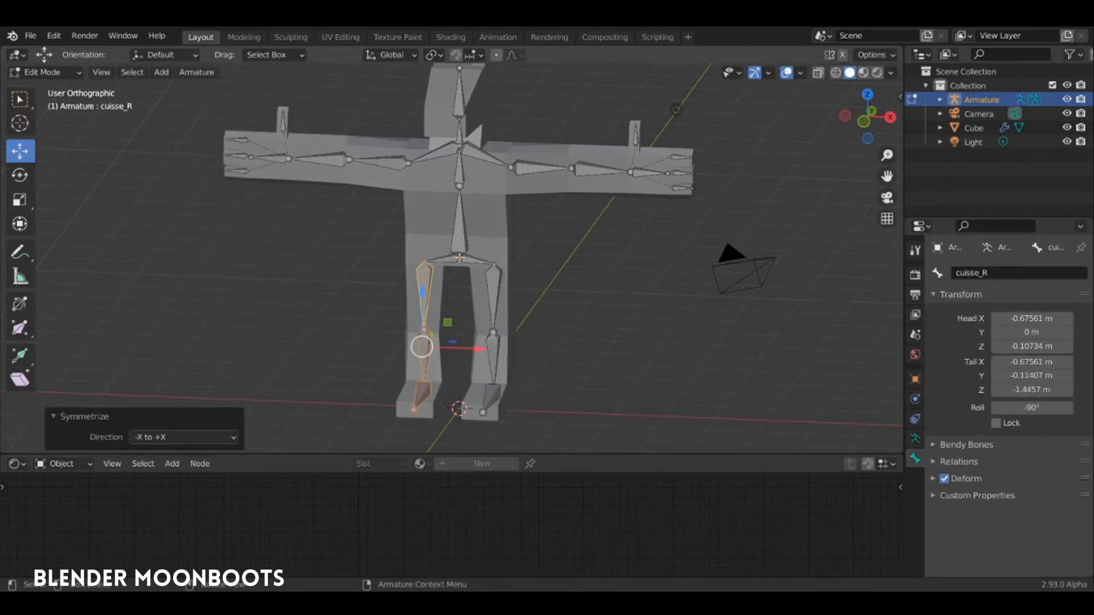
# Try moving the right hip bone taille_R and cancel the move.
pyautogui.scroll(4, 459, 257)
pyautogui.click(406, 261)
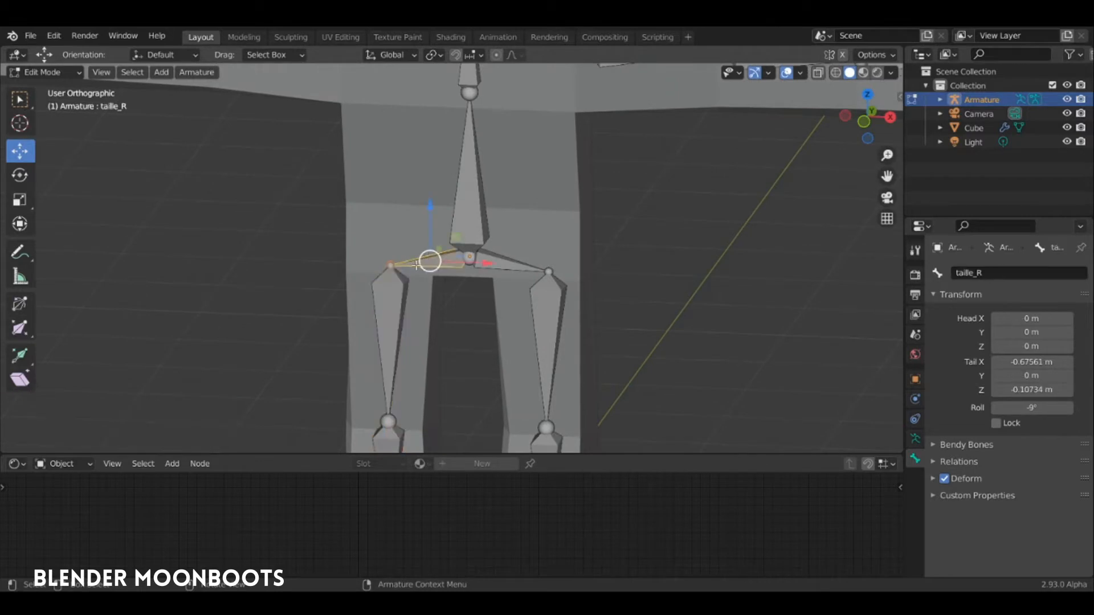
pyautogui.press('g')
pyautogui.press('Escape')
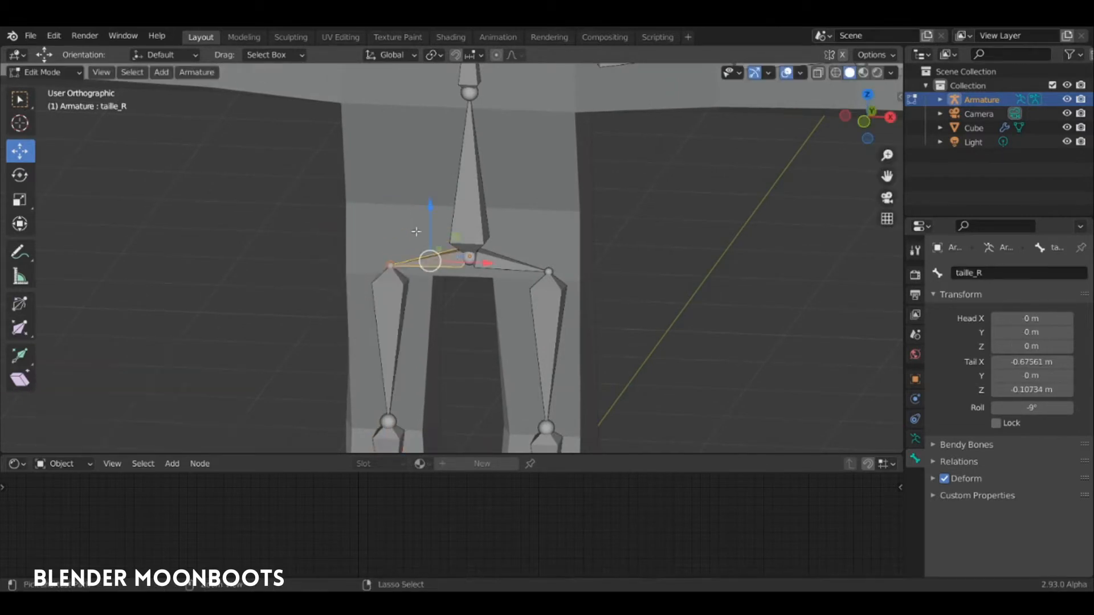
# Test-move the left shoulder bone epaule_L and undo the move.
pyautogui.scroll(-5, 416, 232)
pyautogui.moveTo(417, 235); pyautogui.dragTo(444, 266, button='middle')
pyautogui.scroll(2, 445, 250)
pyautogui.keyDown('shift'); pyautogui.moveTo(447, 130); pyautogui.dragTo(455, 262, button='middle'); pyautogui.keyUp('shift')
pyautogui.click(457, 216)
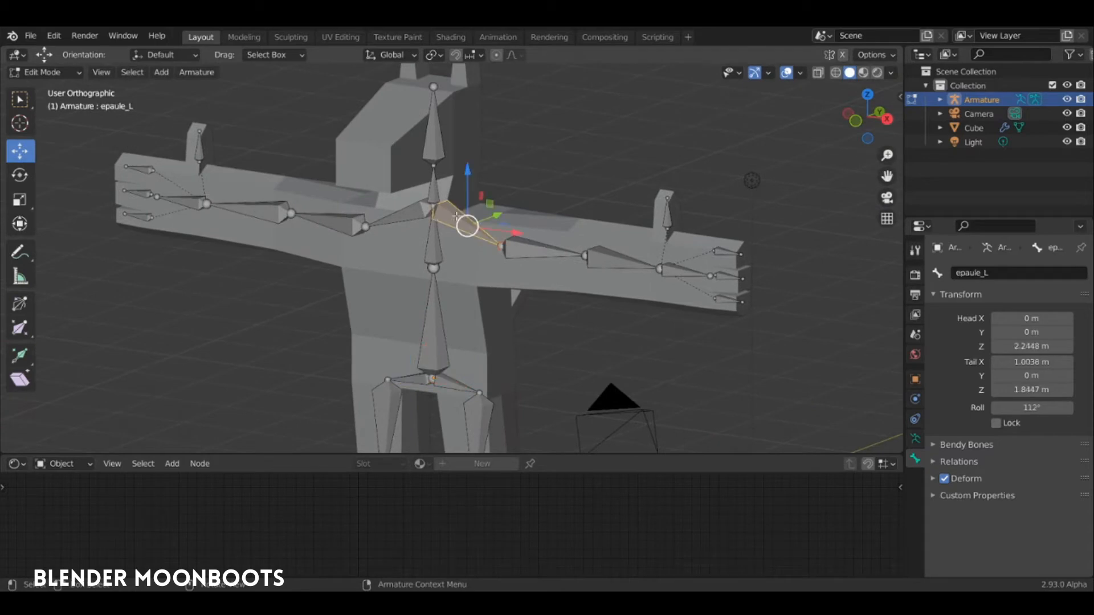
pyautogui.press('g')
pyautogui.click(468, 212)
pyautogui.hotkey('ctrl', 'z')
# Test-move the left forearm bone bras_L and the left hand bone main_L, undoing each move.
pyautogui.moveTo(463, 218); pyautogui.dragTo(462, 226, button='middle')
pyautogui.keyDown('shift'); pyautogui.moveTo(463, 227); pyautogui.dragTo(456, 182, button='middle'); pyautogui.keyUp('shift')
pyautogui.scroll(-2, 463, 253)
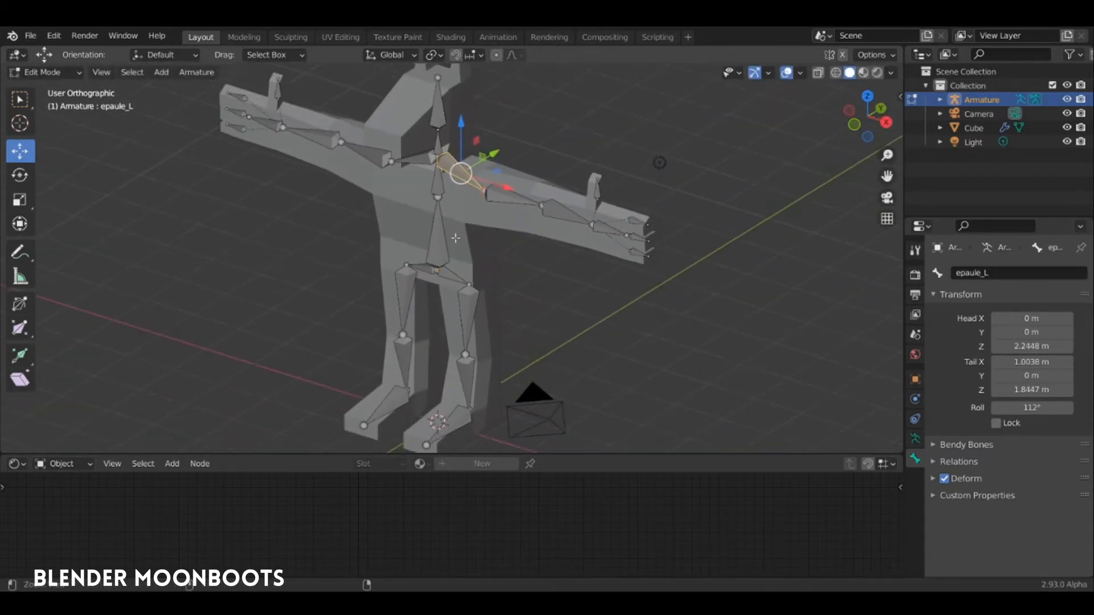
pyautogui.moveTo(463, 254); pyautogui.dragTo(656, 166, button='middle')
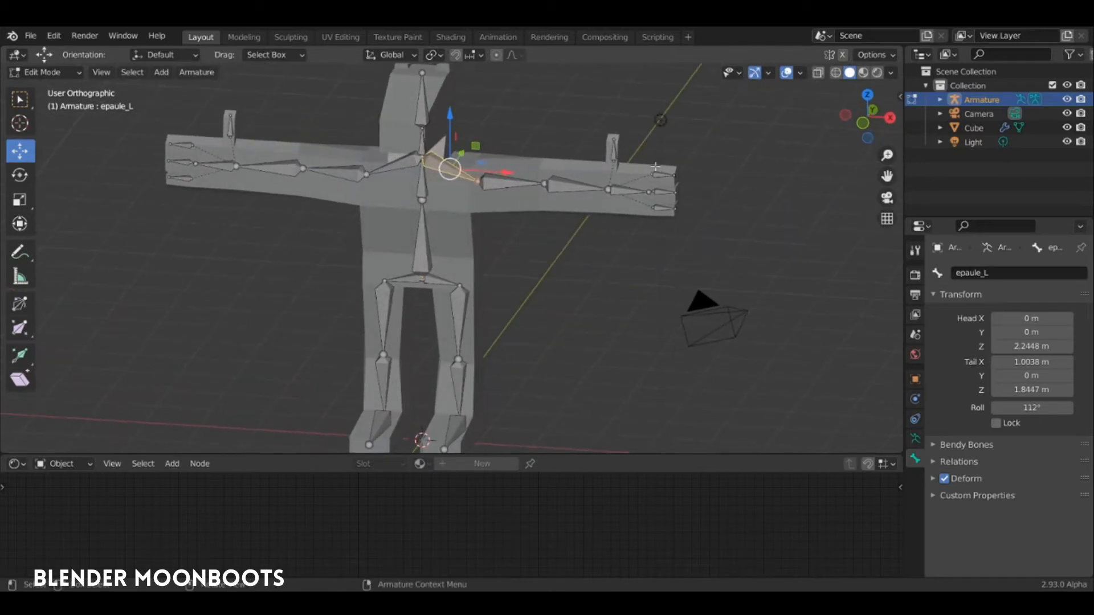
pyautogui.click(587, 187)
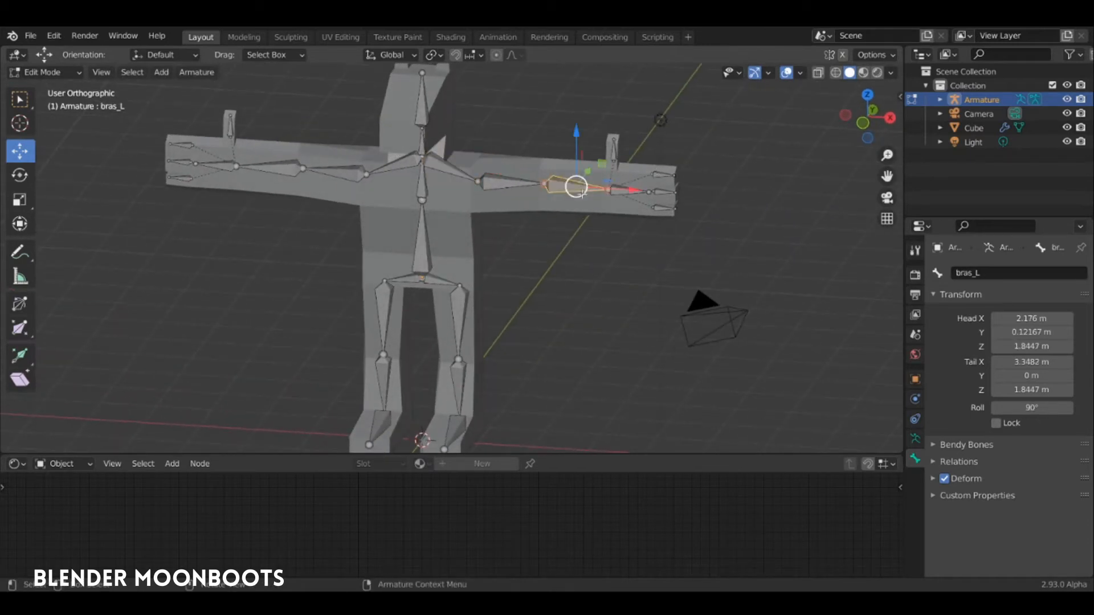
pyautogui.press('g')
pyautogui.click(559, 206)
pyautogui.hotkey('ctrl', 'z')
pyautogui.click(619, 189)
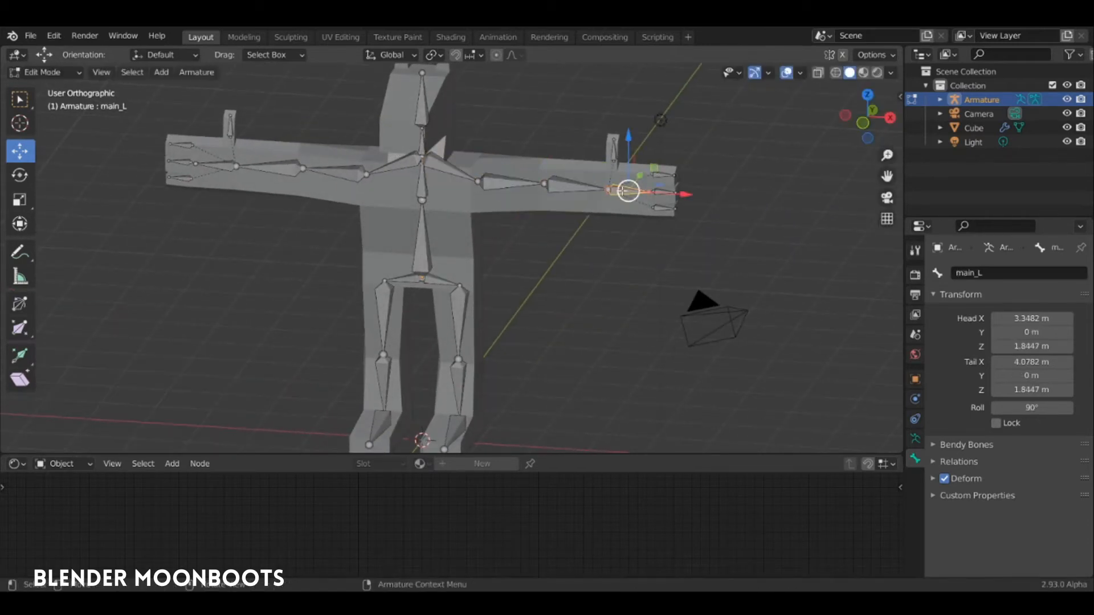
pyautogui.moveTo(627, 190); pyautogui.dragTo(604, 215)
pyautogui.hotkey('ctrl', 'z')
# Show the doigt1_L bone's relations and parent the left thumb and three left finger bones to the hand bone main_L with Keep Offset.
pyautogui.click(663, 175)
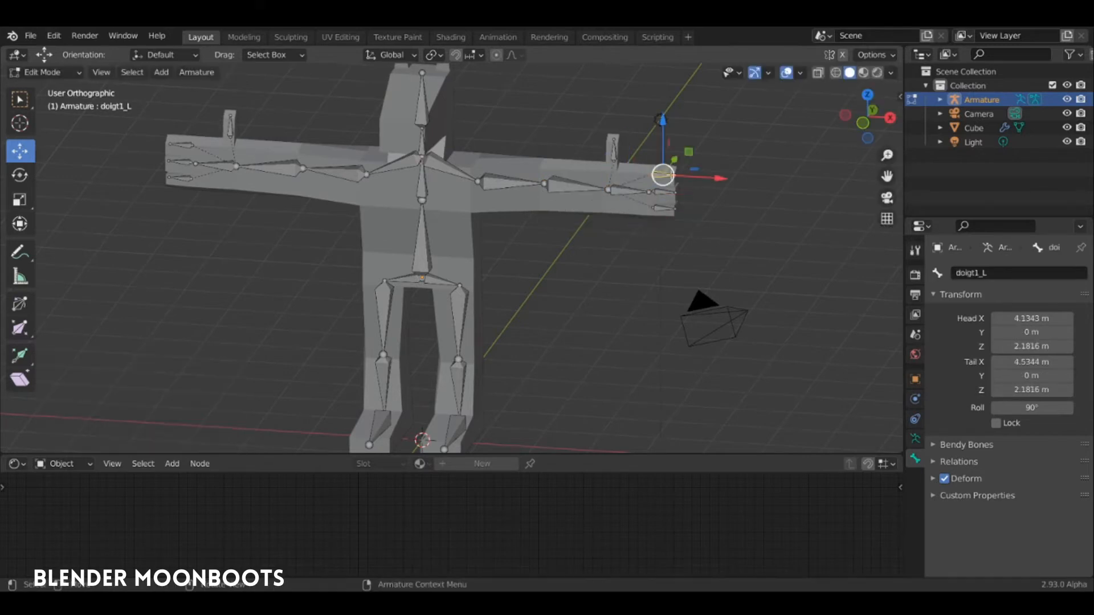
pyautogui.click(935, 464)
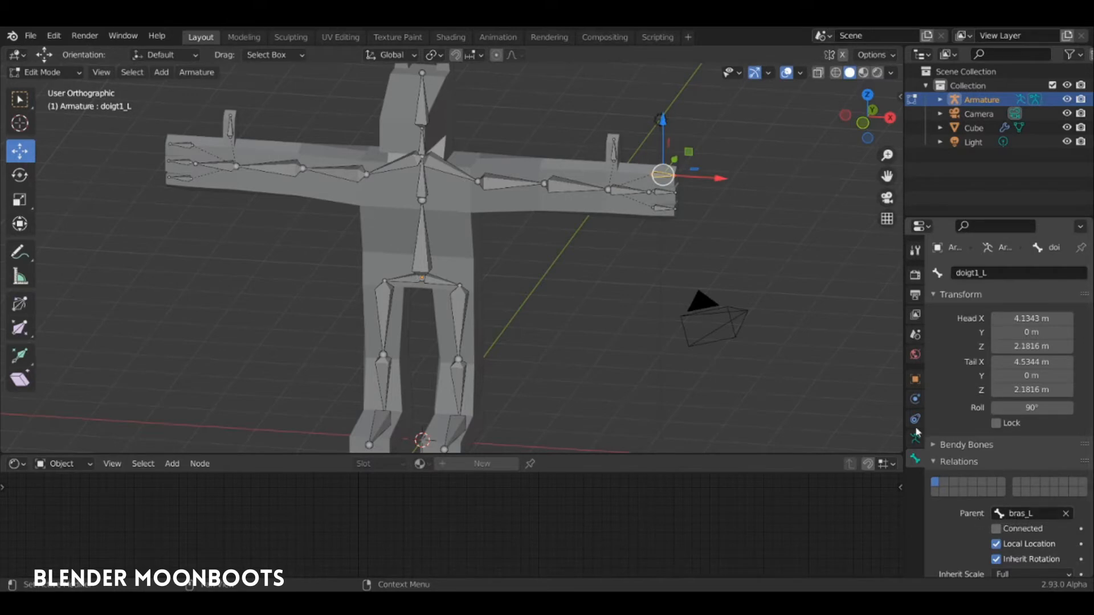
pyautogui.click(612, 152)
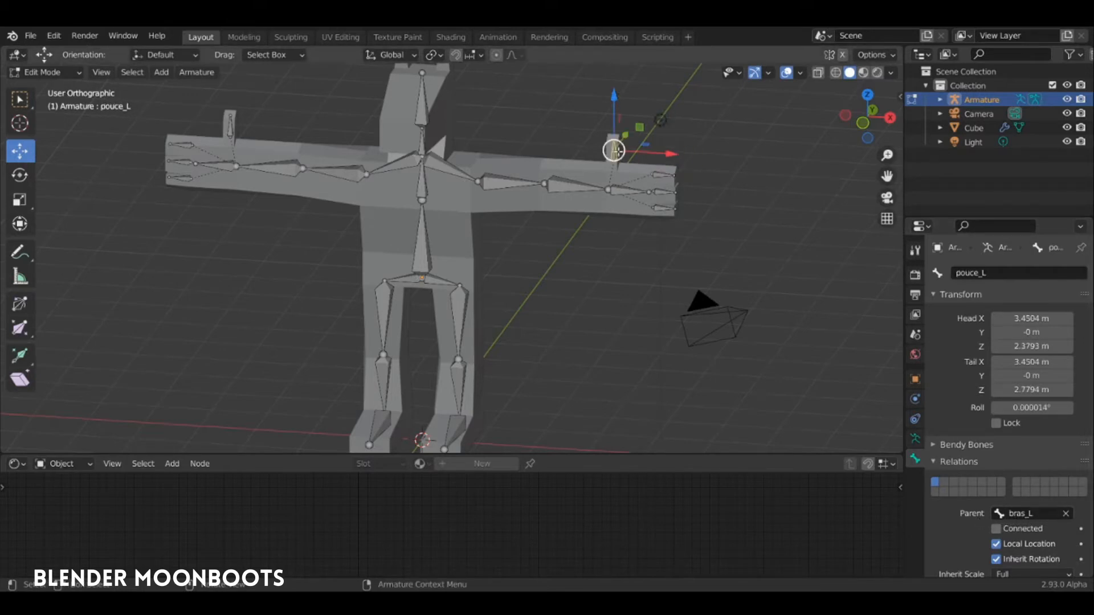
pyautogui.keyDown('shift'); pyautogui.click(653, 176); pyautogui.keyUp('shift')
pyautogui.keyDown('shift'); pyautogui.click(662, 192); pyautogui.keyUp('shift')
pyautogui.click(665, 184)
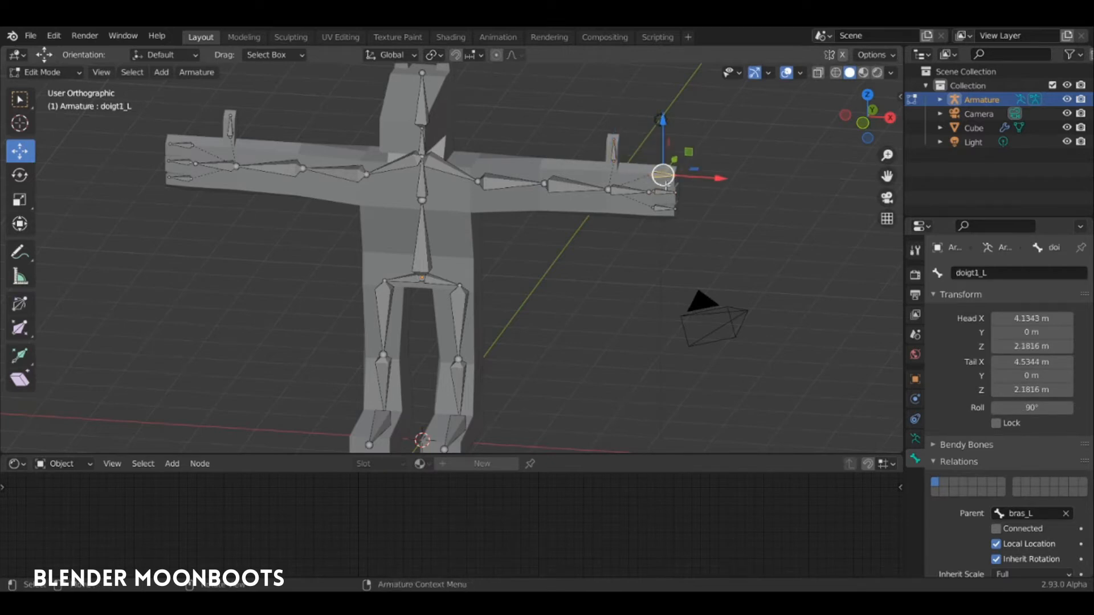
pyautogui.keyDown('shift'); pyautogui.click(662, 208); pyautogui.keyUp('shift')
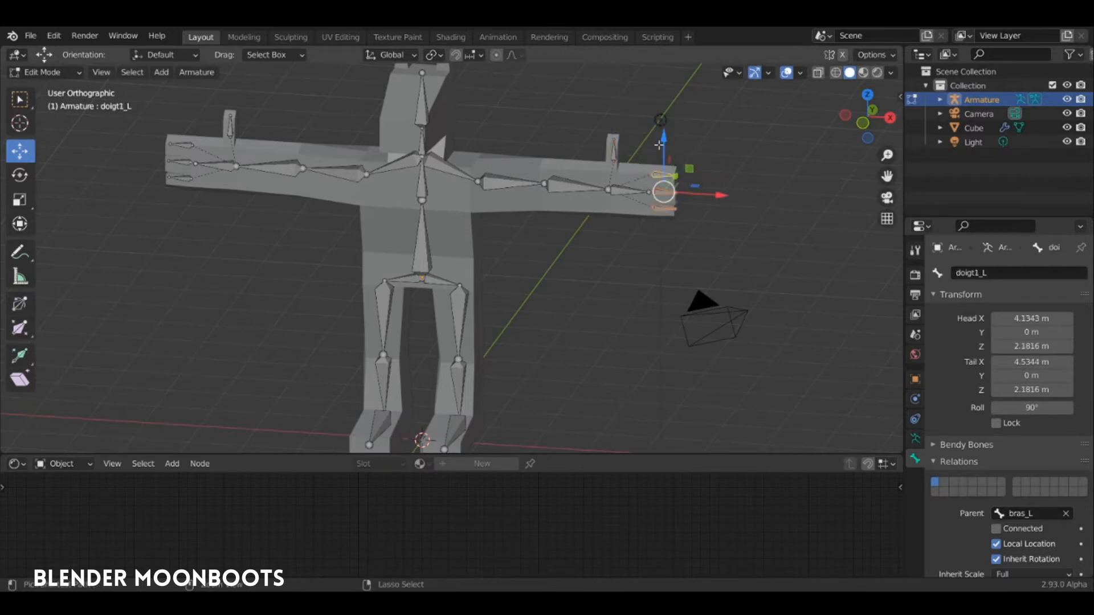
pyautogui.keyDown('shift'); pyautogui.click(613, 154); pyautogui.keyUp('shift')
pyautogui.click(619, 188)
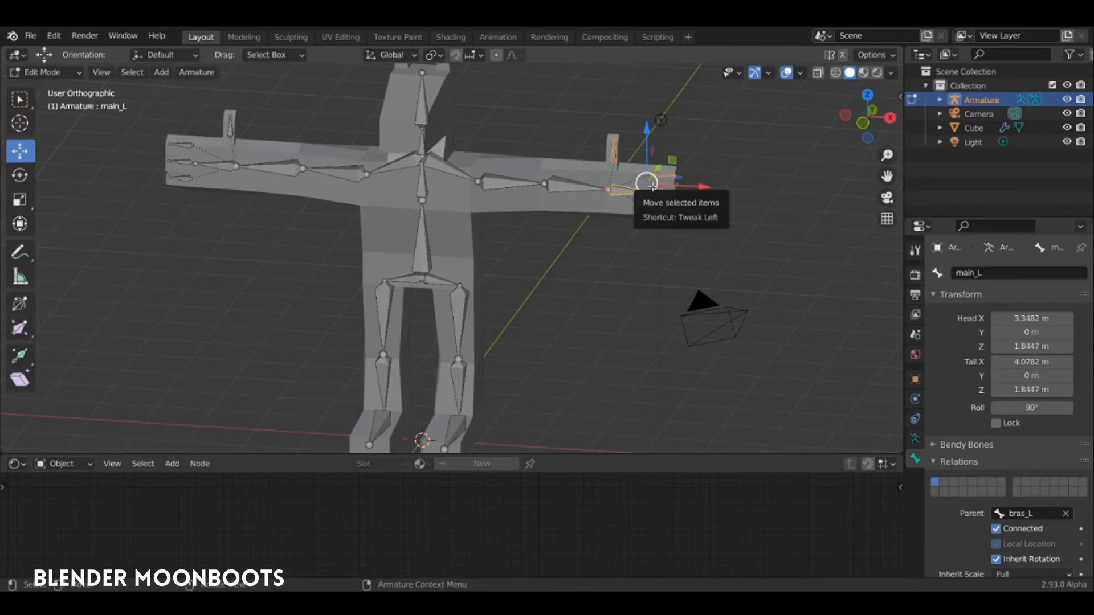
pyautogui.hotkey('ctrl', 'p')
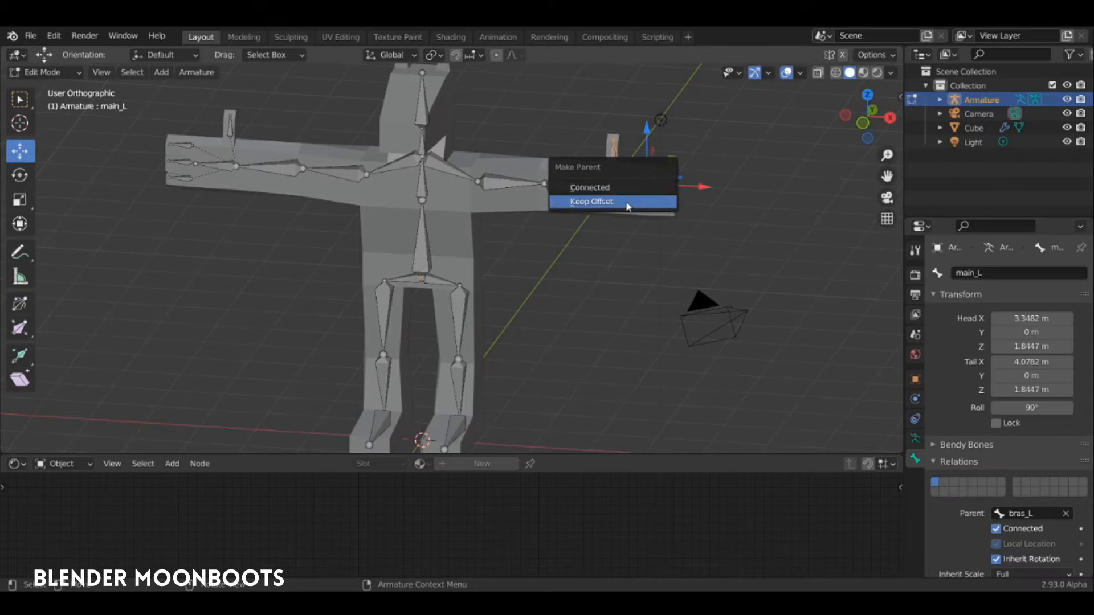
pyautogui.click(592, 202)
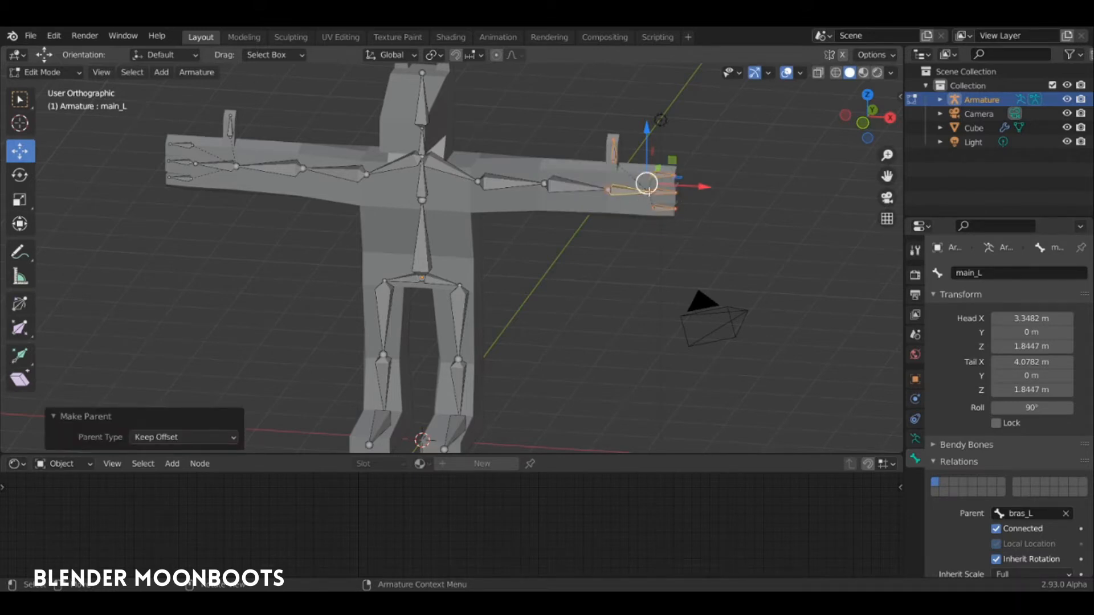
# Parent the right thumb bone and three right finger bones to the hand bone main_R with Keep Offset.
pyautogui.click(192, 143)
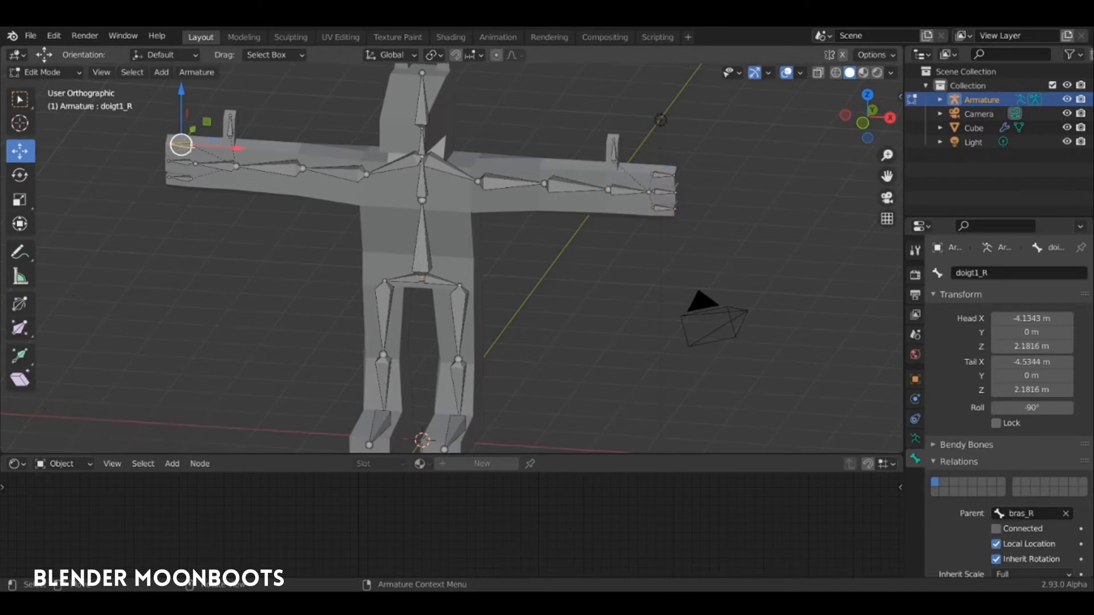
pyautogui.click(183, 165)
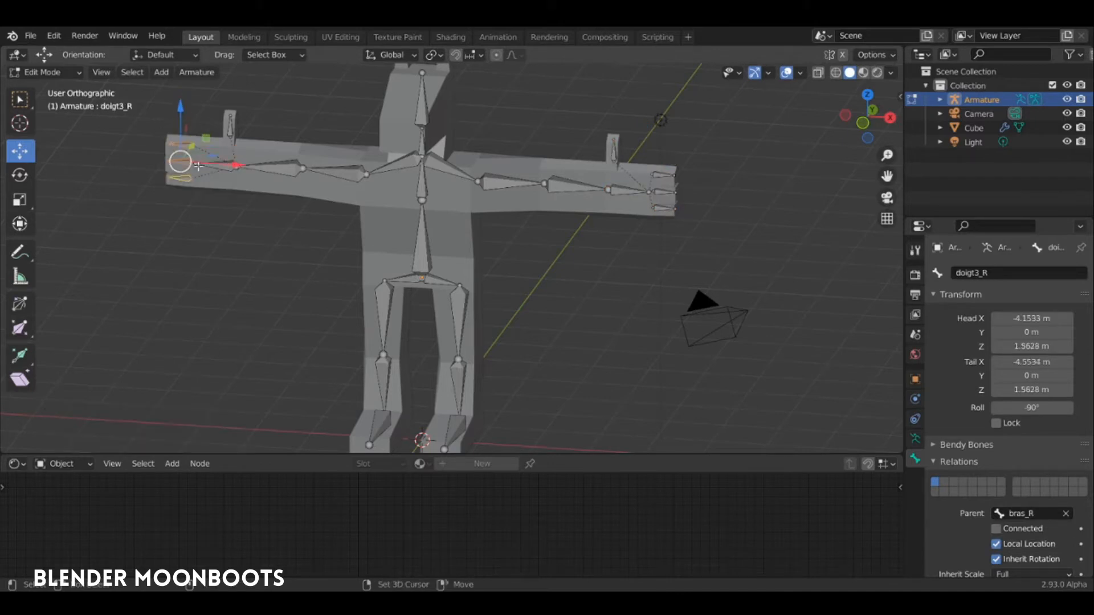
pyautogui.click(230, 133)
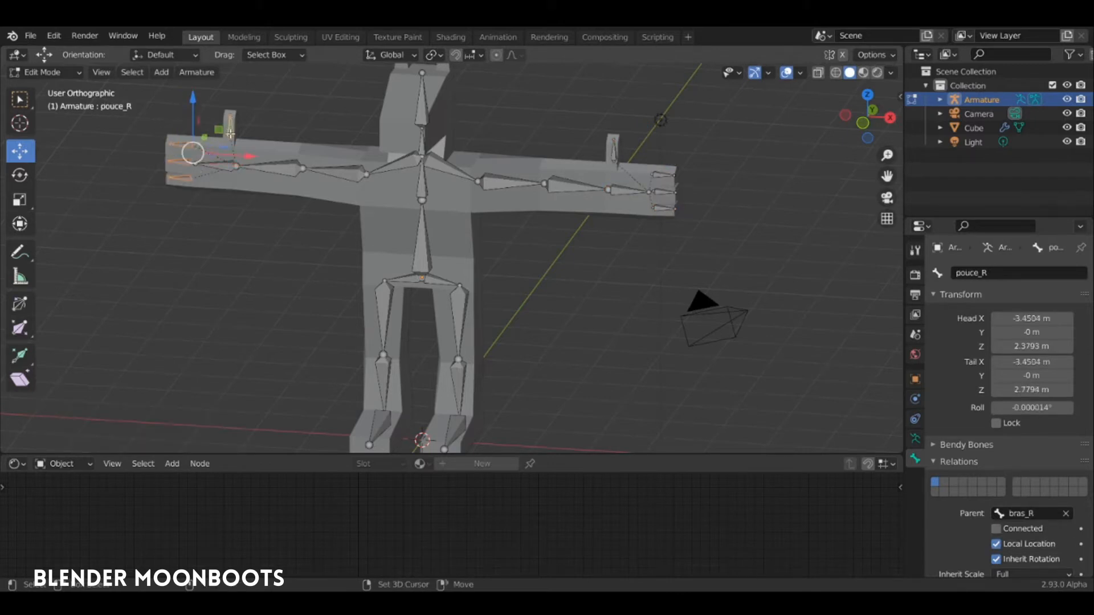
pyautogui.keyDown('shift'); pyautogui.click(225, 166); pyautogui.keyUp('shift')
pyautogui.hotkey('ctrl', 'p')
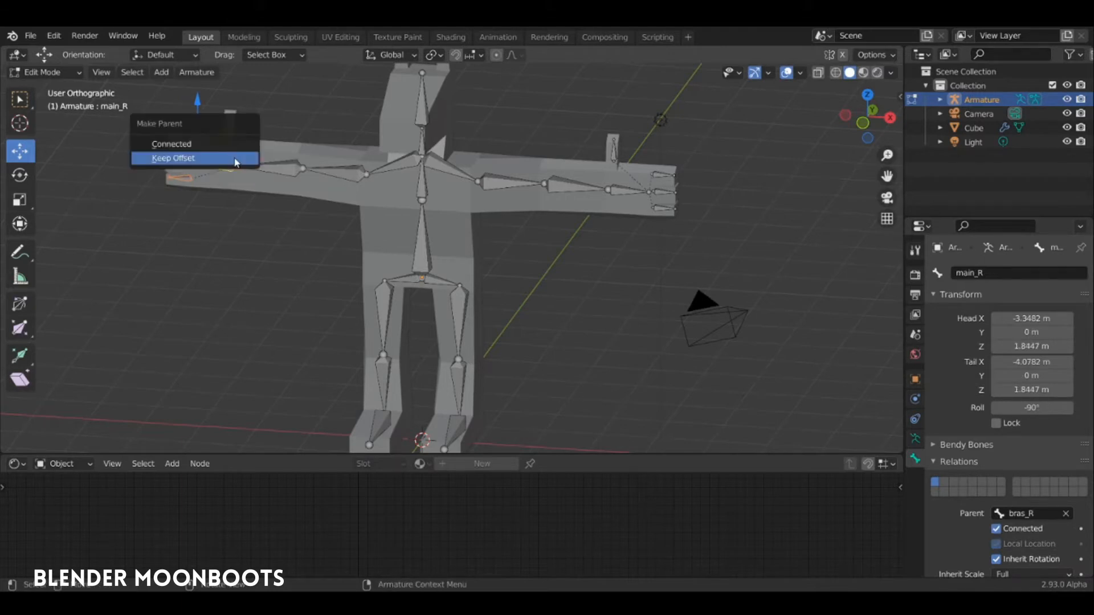
pyautogui.click(233, 162)
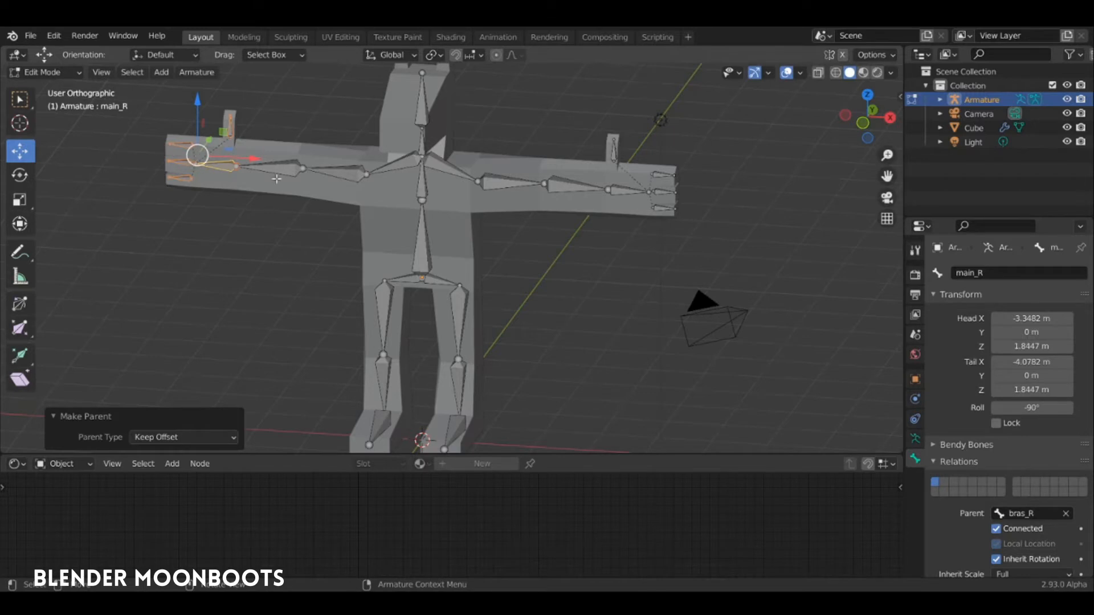
# In the right side view, extrude two connected tail bones from the hip joint, moving about 1.35 m Y, 0.28 m Z, and 0.84 m Y, 0.64 m Z.
pyautogui.moveTo(335, 249); pyautogui.dragTo(388, 269, button='middle')
pyautogui.click(242, 241)
pyautogui.moveTo(242, 241)
pyautogui.mouseDown(button='middle')
pyautogui.moveTo(379, 227)
pyautogui.moveTo(258, 232)
pyautogui.mouseUp(button='middle')
pyautogui.click(207, 241)
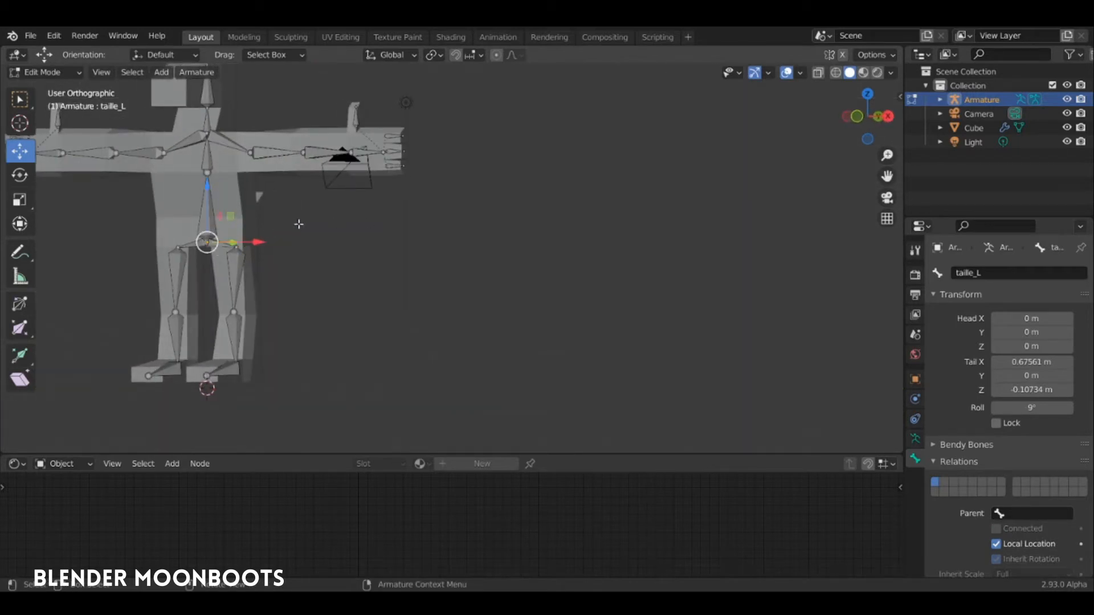
pyautogui.press('KP_3')
pyautogui.moveTo(226, 235)
pyautogui.mouseDown(button='middle')
pyautogui.moveTo(332, 237)
pyautogui.moveTo(209, 228)
pyautogui.mouseUp(button='middle')
pyautogui.press('KP_3')
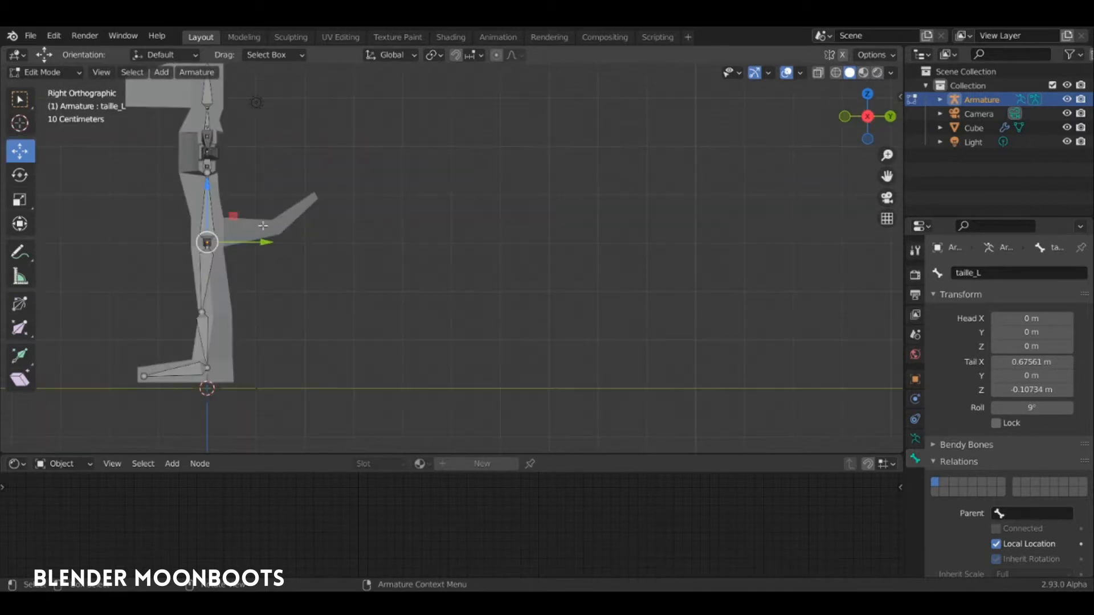
pyautogui.press('e')
pyautogui.click(274, 228)
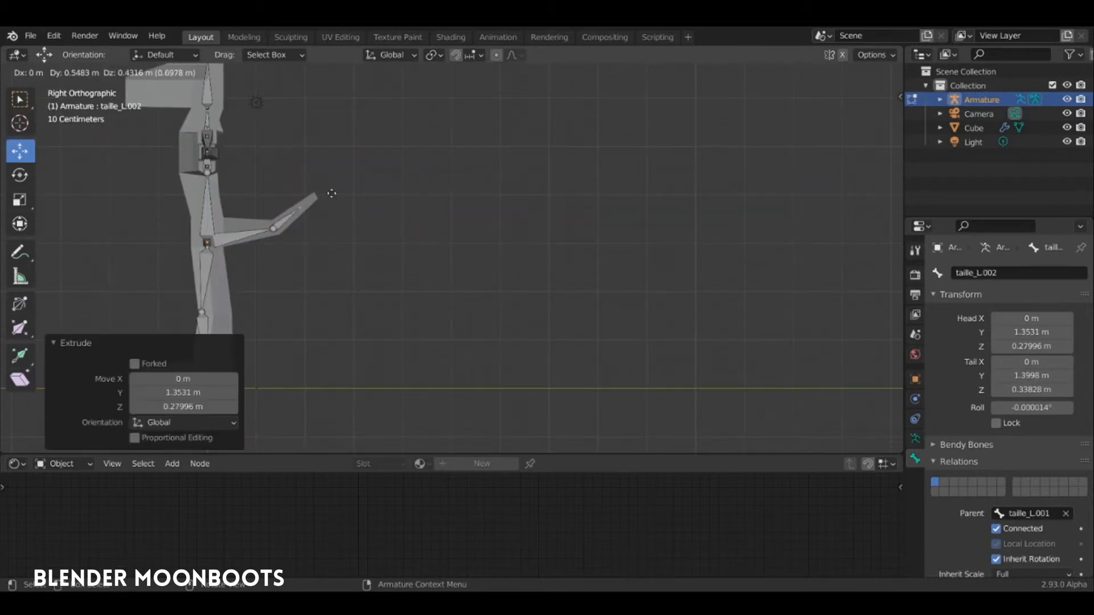
pyautogui.press('e')
pyautogui.click(342, 186)
pyautogui.moveTo(342, 189); pyautogui.dragTo(402, 215, button='middle')
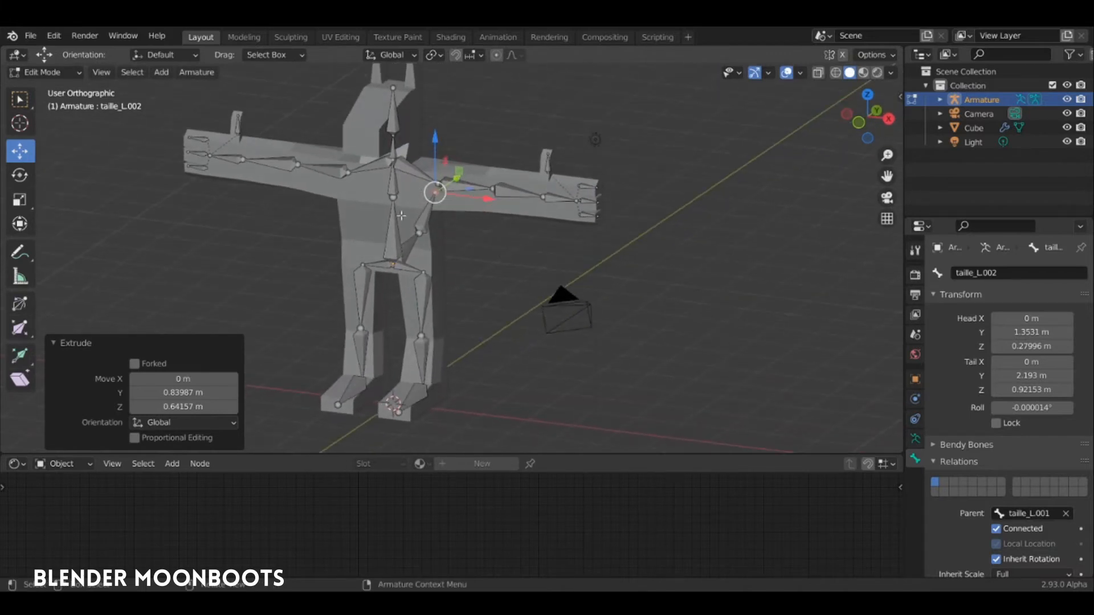
# Rename the first tail bone queue1 and the second tail bone queue2.
pyautogui.click(415, 240)
pyautogui.click(413, 239)
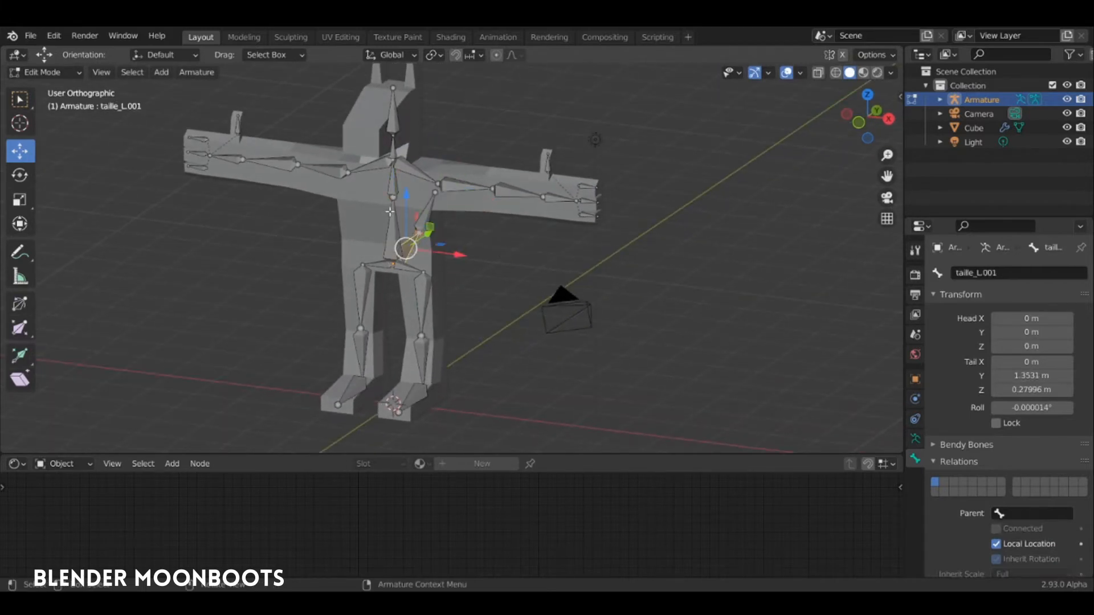
pyautogui.press('F2')
pyautogui.write('queue1')
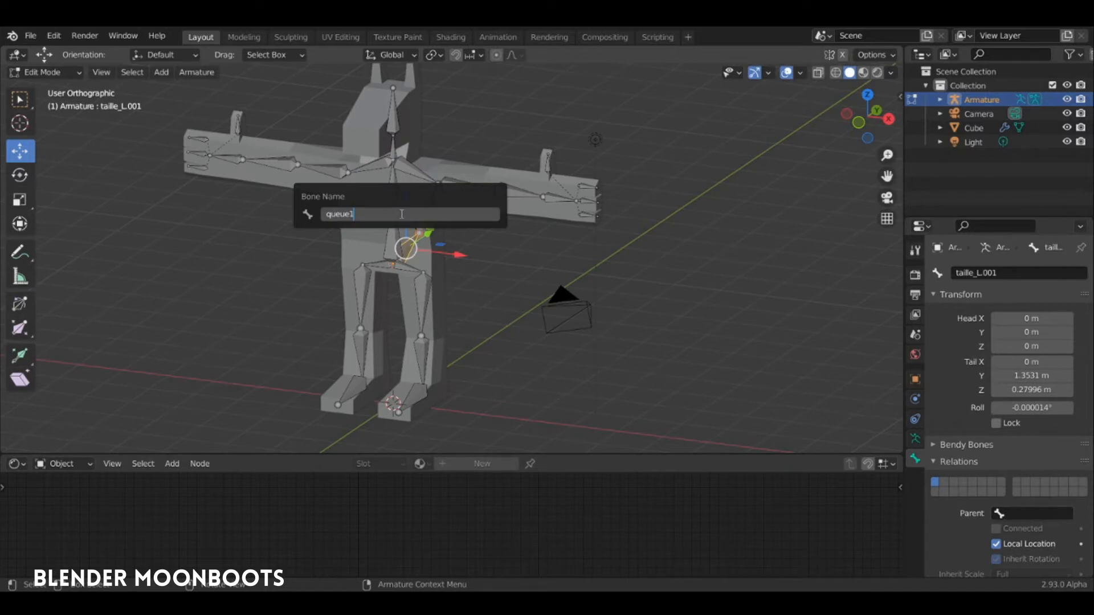
pyautogui.press('Return')
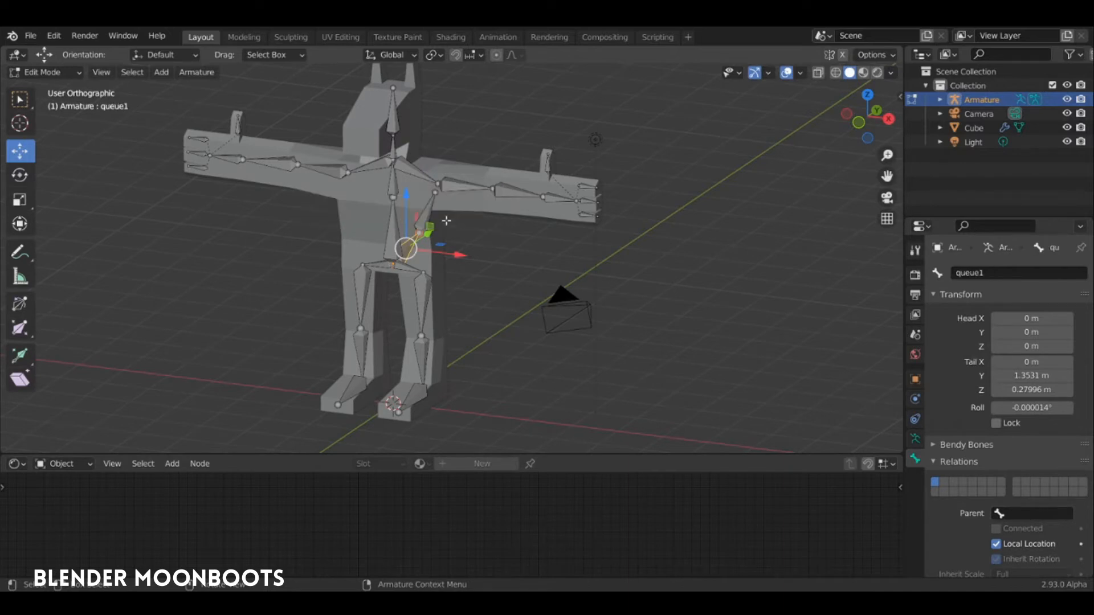
pyautogui.click(427, 213)
pyautogui.press('F2')
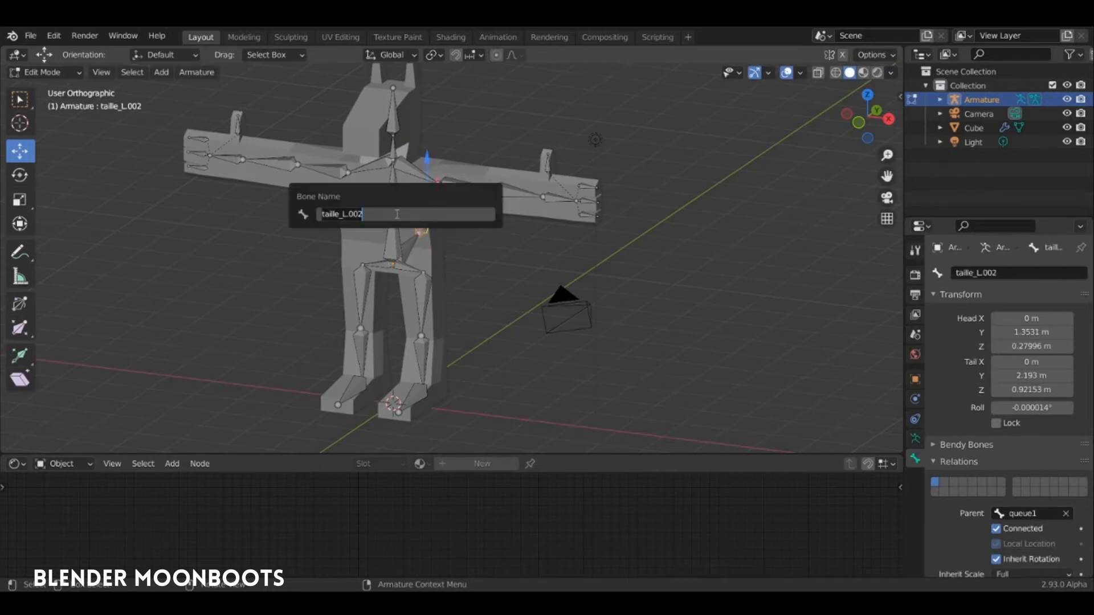
pyautogui.write('queue')
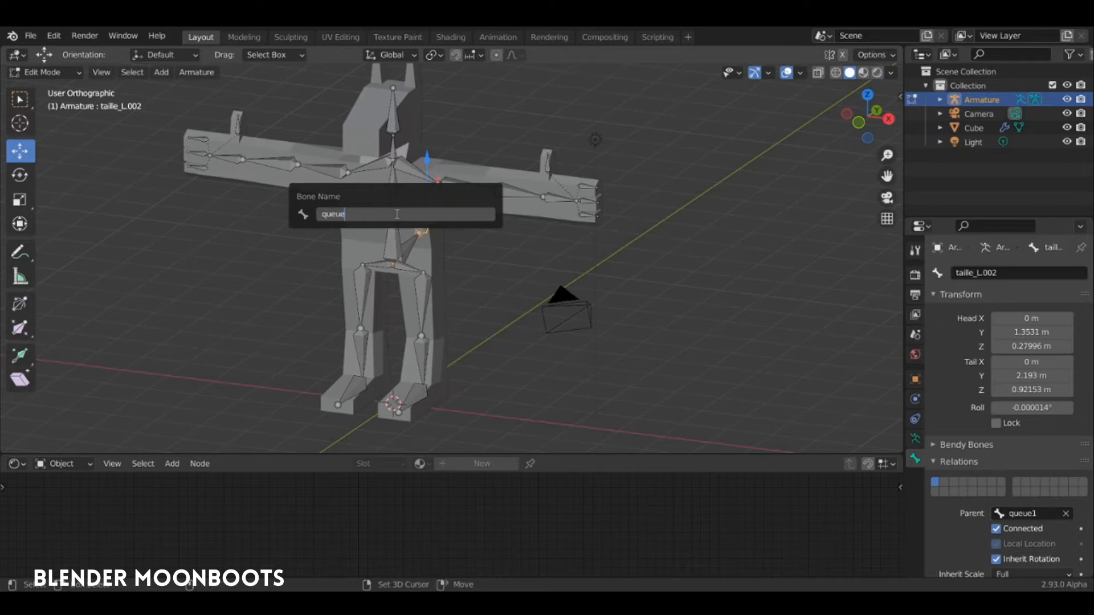
pyautogui.write('2')
pyautogui.press('Return')
# Switch the armature to Pose Mode and test-rotate the left upper arm bone biceps_L upward by about 31.5° and another 6.6°.
pyautogui.moveTo(313, 240); pyautogui.dragTo(496, 219, button='middle')
pyautogui.press('Tab')
pyautogui.hotkey('ctrl', 'Tab')
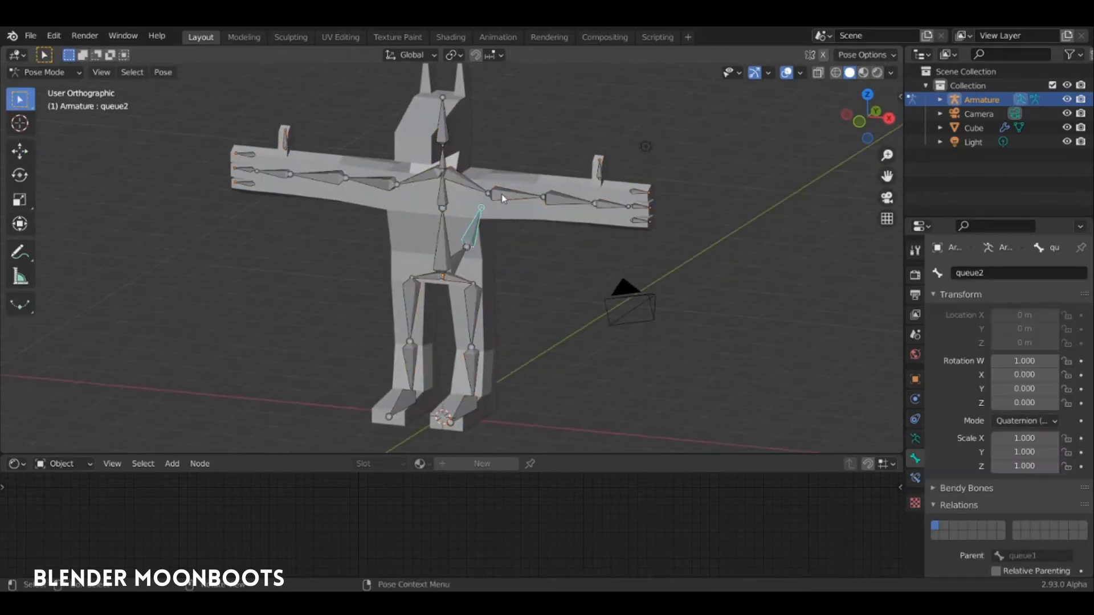
pyautogui.click(535, 202)
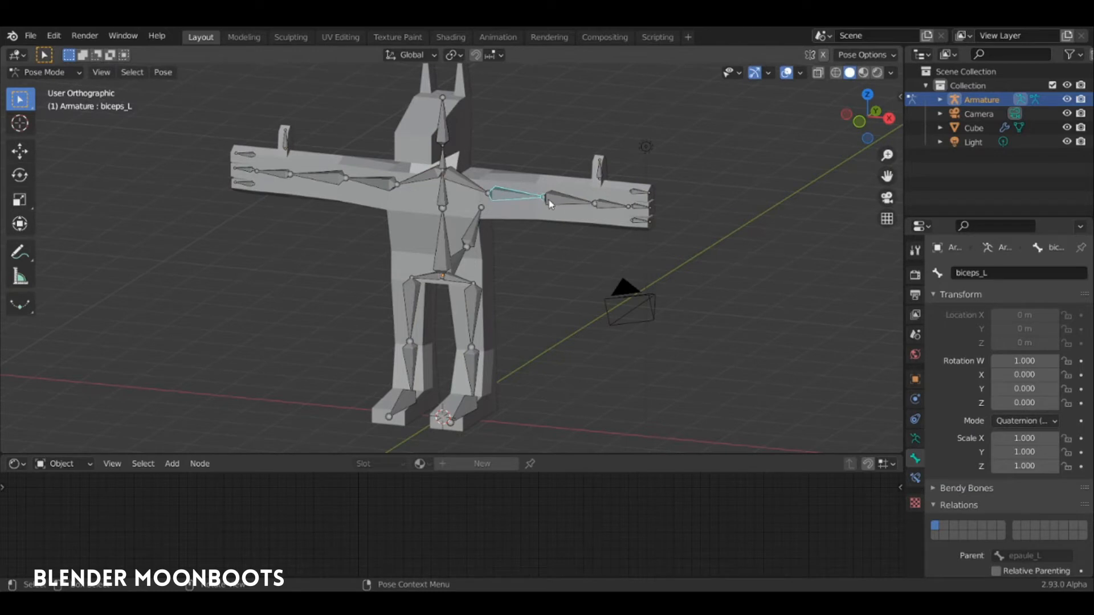
pyautogui.press('r')
pyautogui.click(542, 166)
pyautogui.press('r')
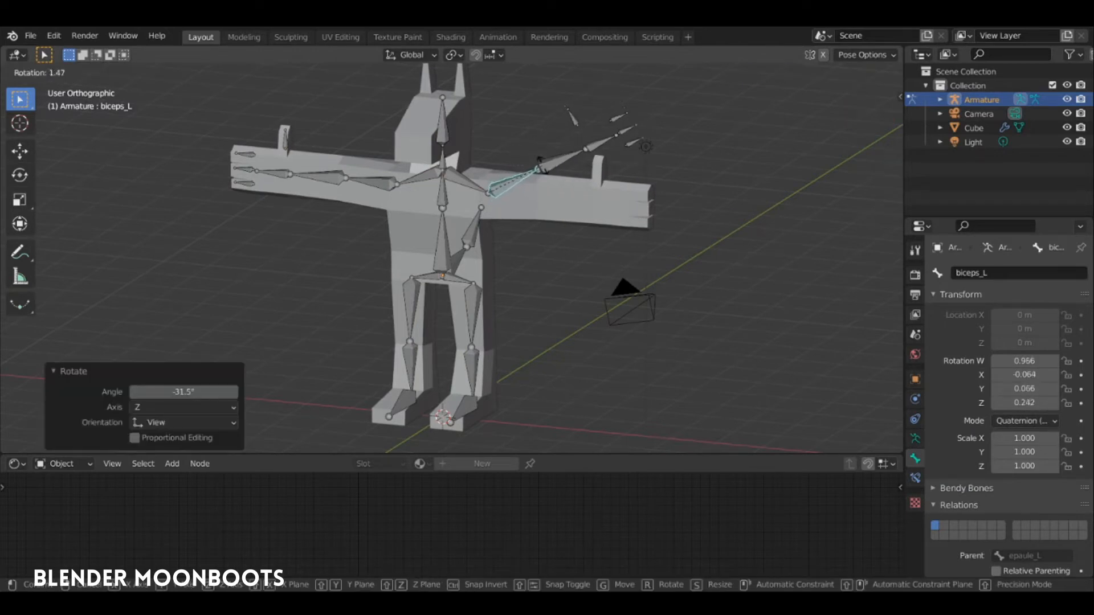
pyautogui.click(550, 156)
pyautogui.press('r')
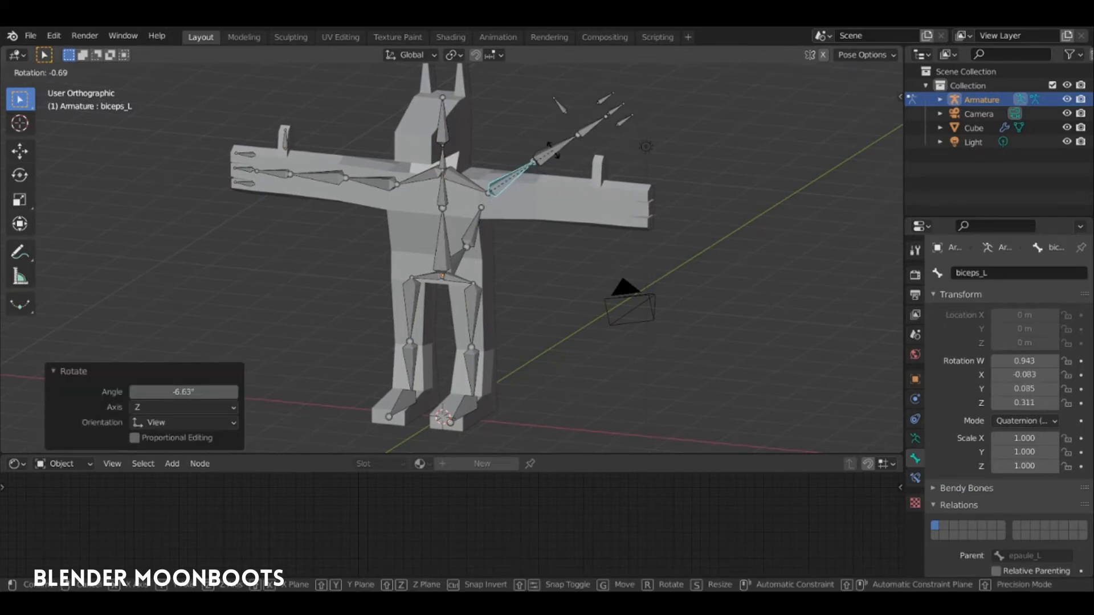
pyautogui.rightClick(566, 150)
# Test-rotate the left forearm bone bras_L upward by about 51°.
pyautogui.click(564, 148)
pyautogui.press('r')
pyautogui.click(542, 145)
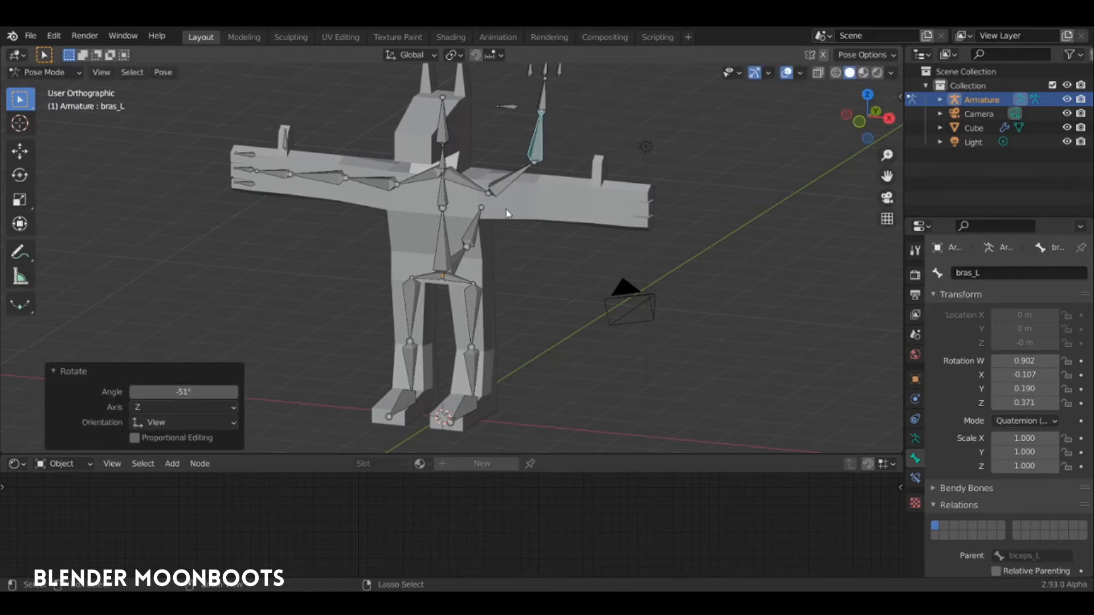
# Toggle the armature between Object Mode and Pose Mode, selecting the chest bone poitrine and the belly bone ventre in Pose Mode.
pyautogui.hotkey('ctrl', 'Tab')
pyautogui.hotkey('ctrl', 'Tab')
pyautogui.click(443, 206)
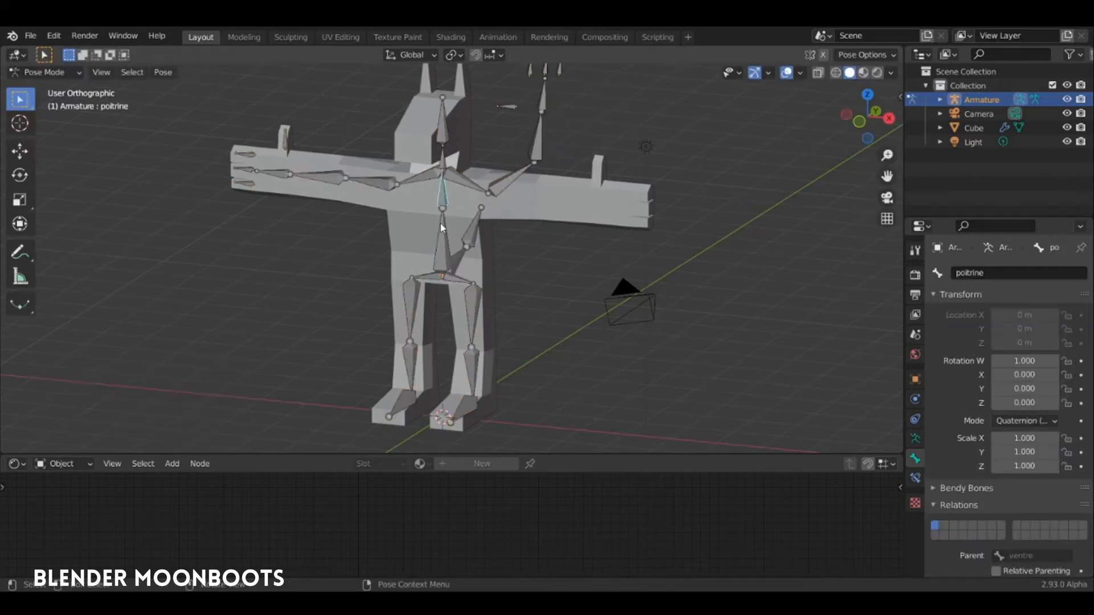
pyautogui.hotkey('ctrl', 'Tab')
pyautogui.hotkey('ctrl', 'Tab')
pyautogui.click(445, 244)
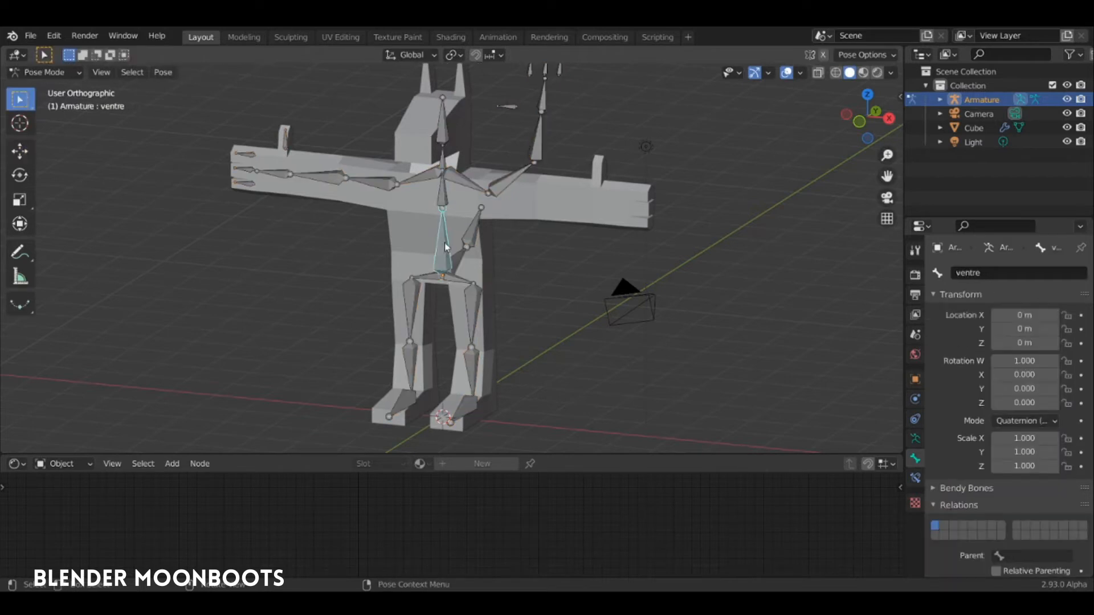
pyautogui.hotkey('ctrl', 'Tab')
pyautogui.click(443, 260)
pyautogui.click(443, 261)
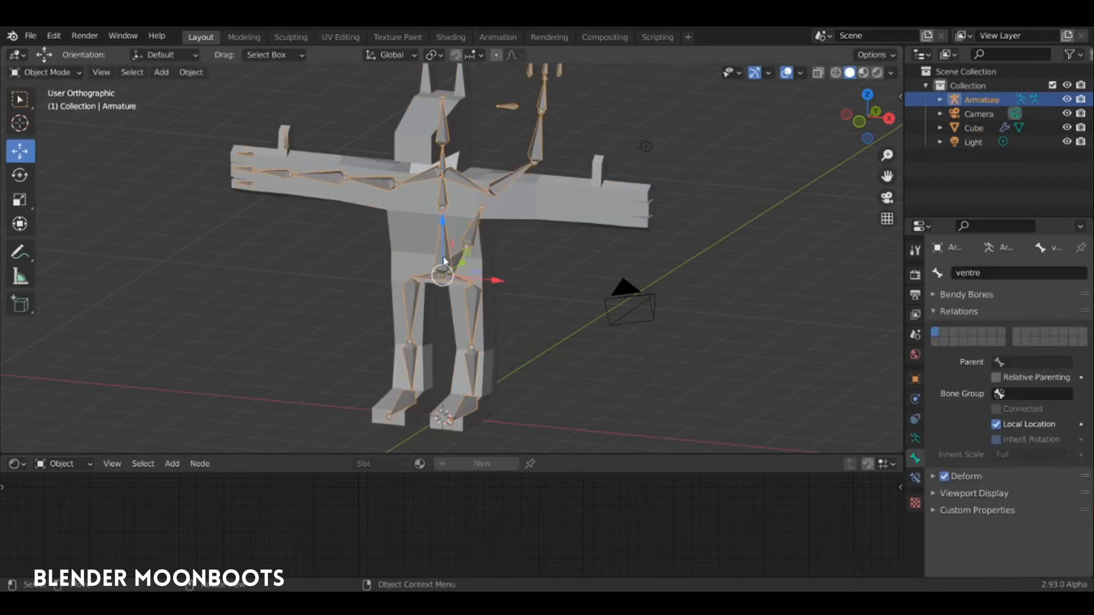
pyautogui.hotkey('ctrl', 'Tab')
pyautogui.hotkey('ctrl', 'Tab')
pyautogui.hotkey('ctrl', 'Tab')
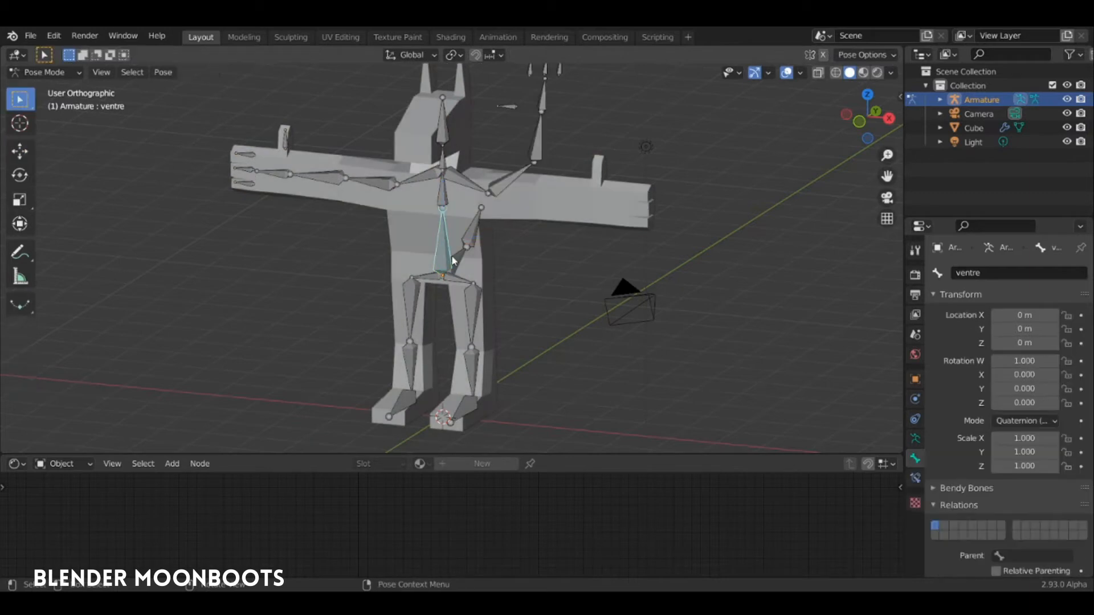
# Test-rotate the left hand bone main_L inward and clear the rotation of all pose bones.
pyautogui.press('a')
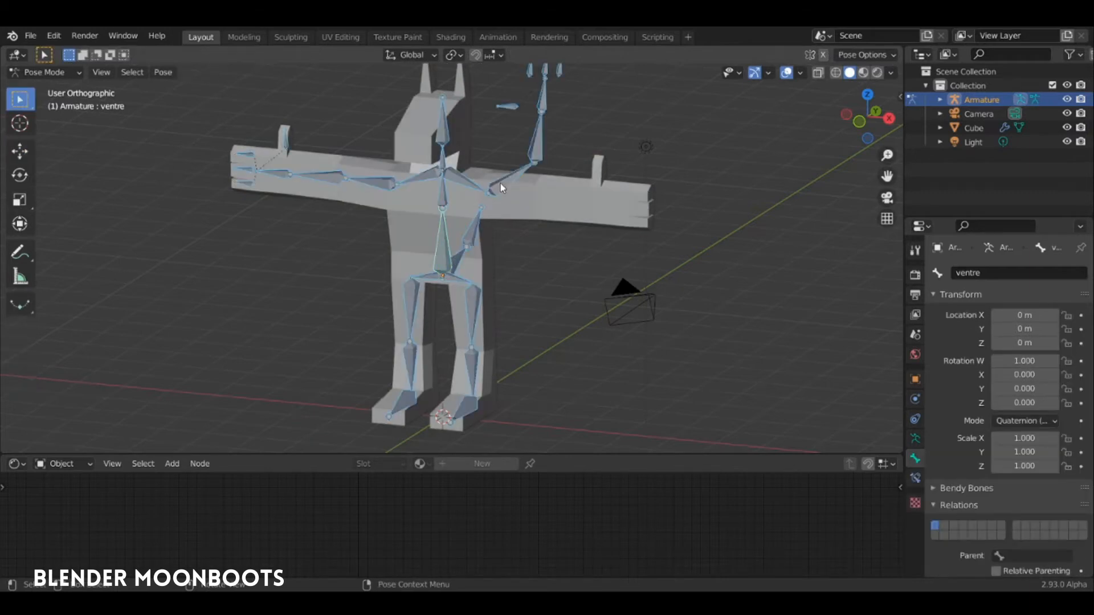
pyautogui.moveTo(500, 182); pyautogui.dragTo(556, 204, button='middle')
pyautogui.click(515, 231)
pyautogui.click(533, 176)
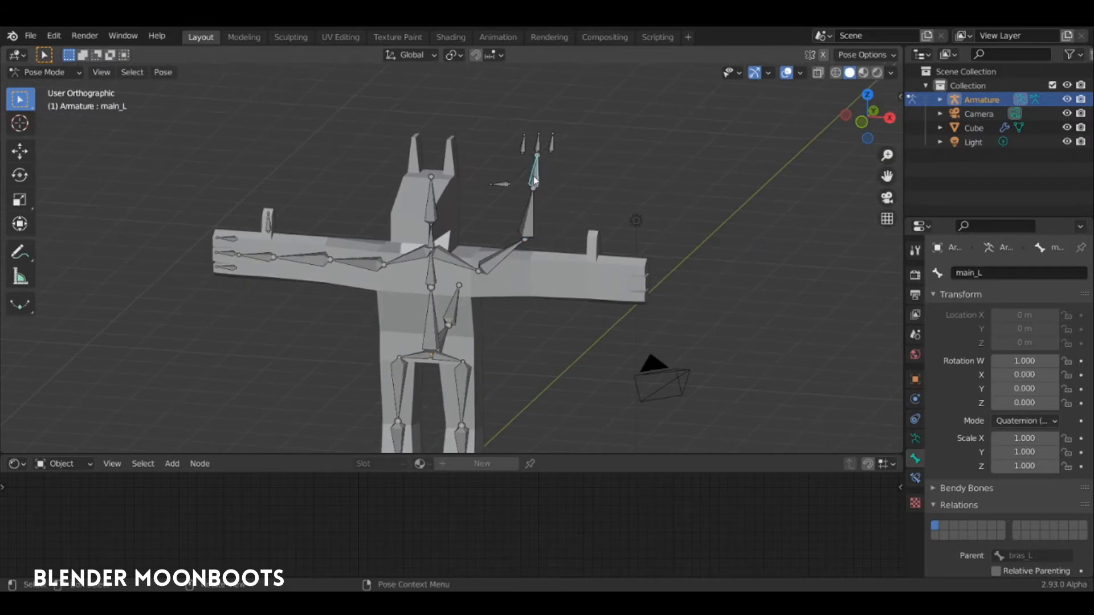
pyautogui.press('r')
pyautogui.click(517, 186)
pyautogui.press('a')
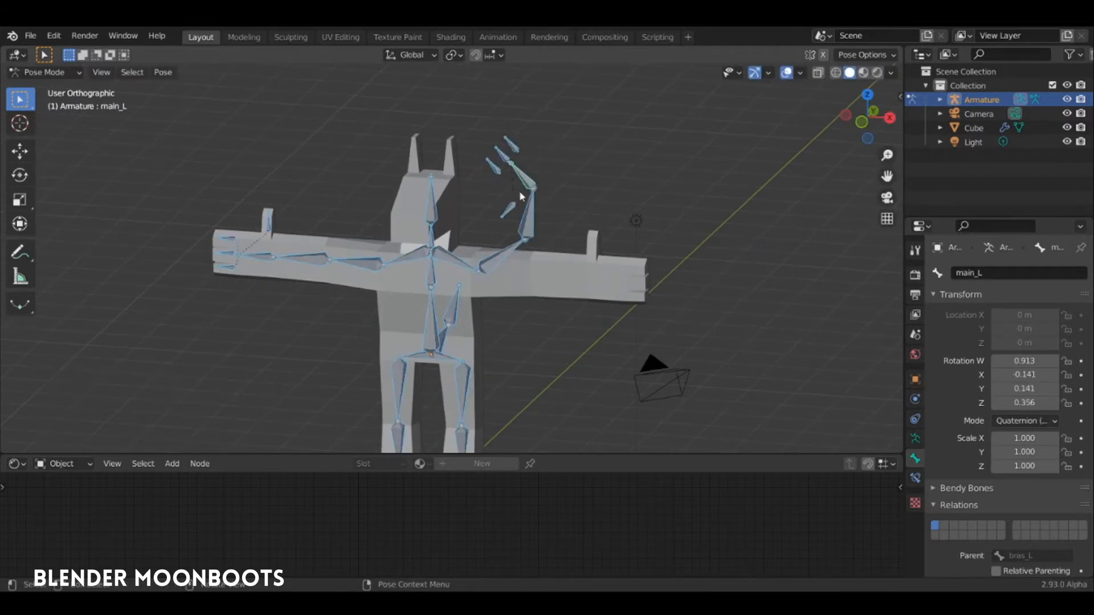
pyautogui.hotkey('alt', 'r')
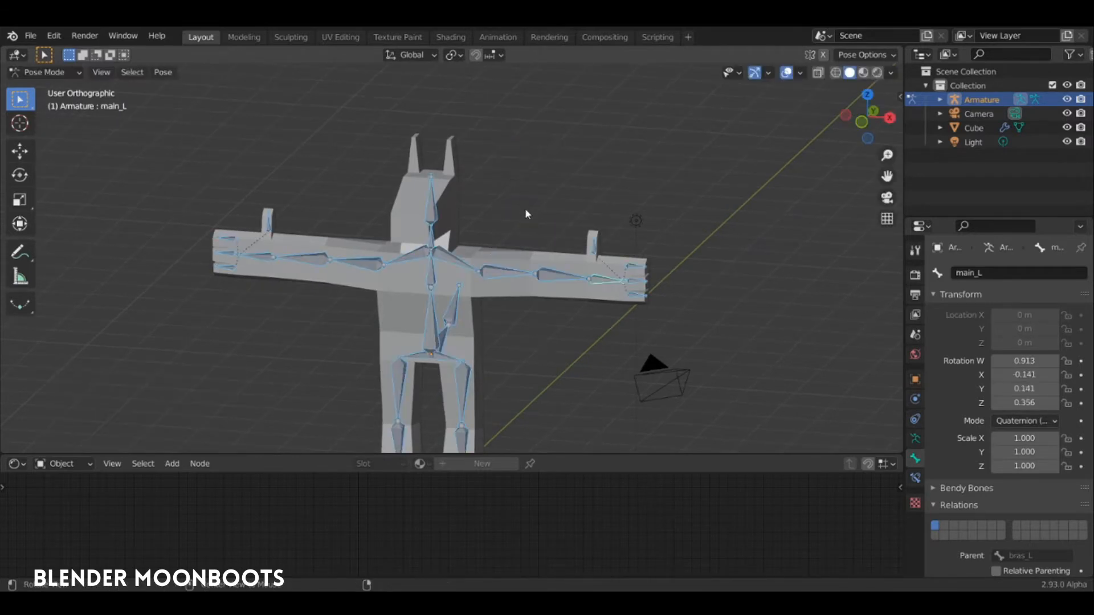
# Test-rotate the left forearm bone bras_L by about 54° and undo the rotation.
pyautogui.moveTo(525, 207); pyautogui.dragTo(546, 255, button='middle')
pyautogui.scroll(2, 498, 210)
pyautogui.click(546, 234)
pyautogui.press('r')
pyautogui.click(579, 221)
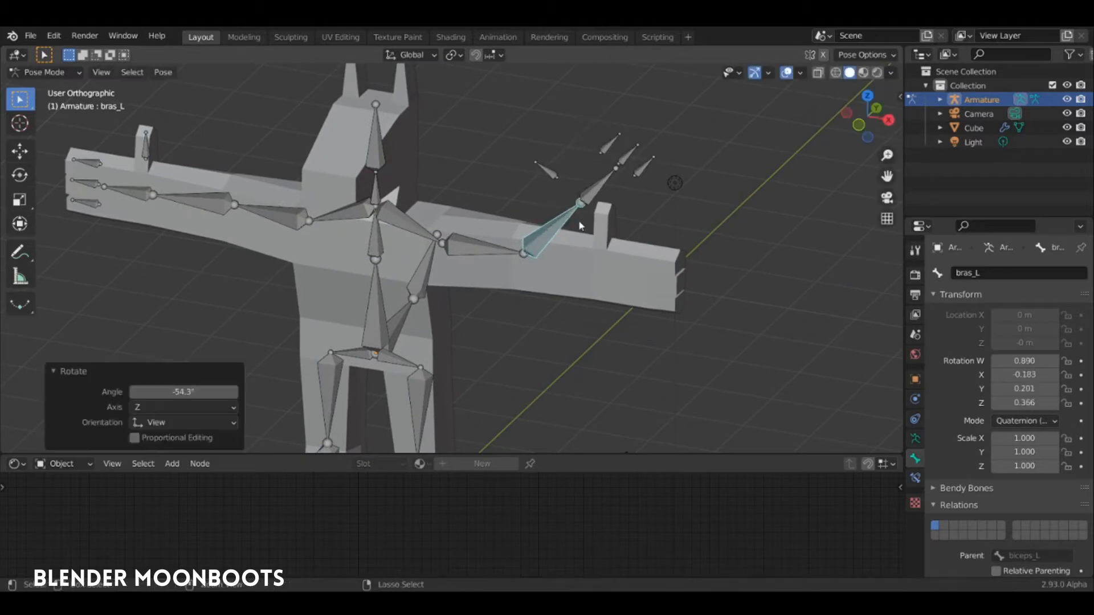
pyautogui.hotkey('ctrl', 'z')
# In Edit Mode, extrude a bone from the left wrist joint about 0.92 m straight down along the Z axis.
pyautogui.moveTo(578, 221); pyautogui.dragTo(603, 254, button='middle')
pyautogui.press('Tab')
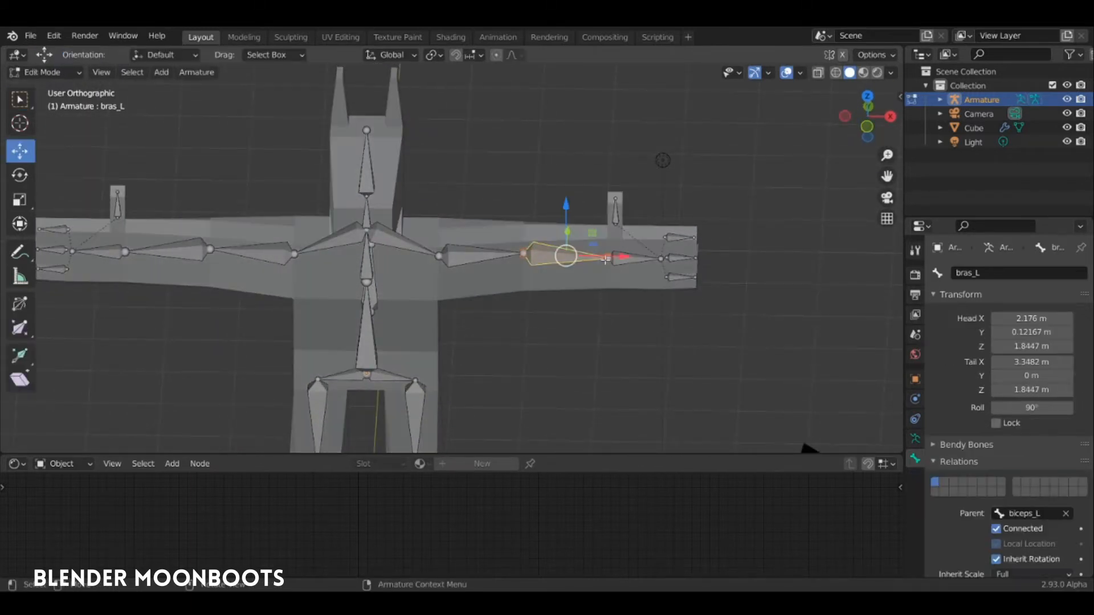
pyautogui.click(607, 258)
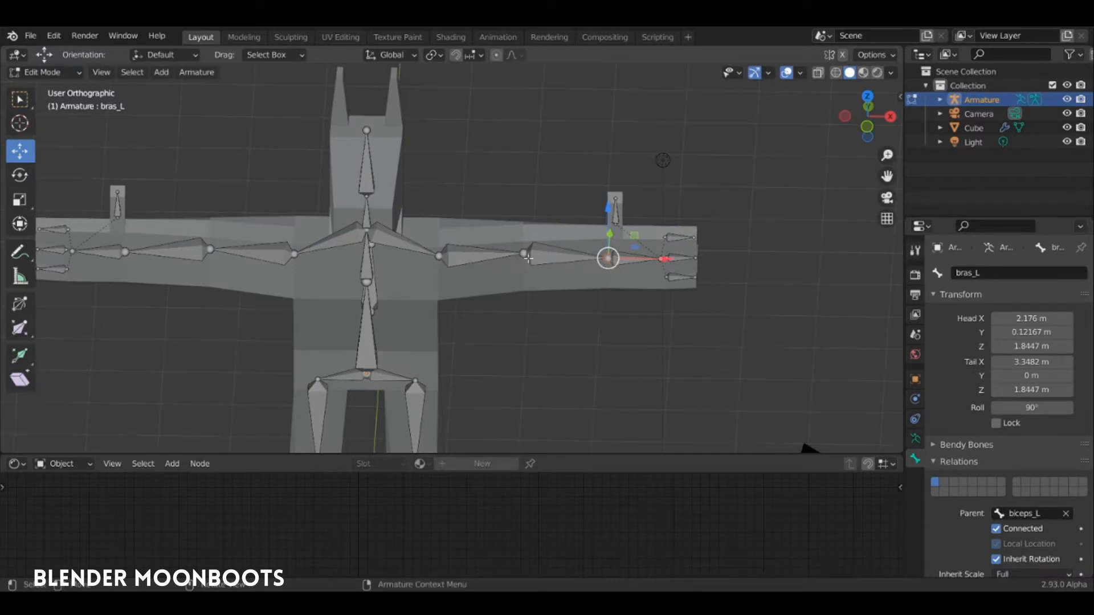
pyautogui.moveTo(529, 258); pyautogui.dragTo(610, 259, button='middle')
pyautogui.press('KP_1')
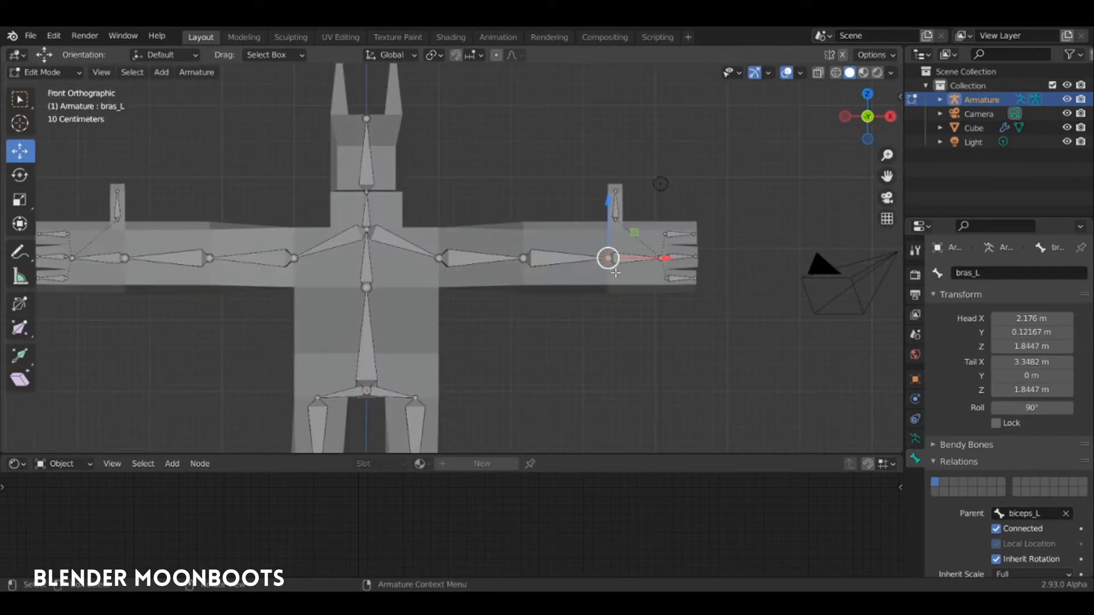
pyautogui.press('e')
pyautogui.press('z')
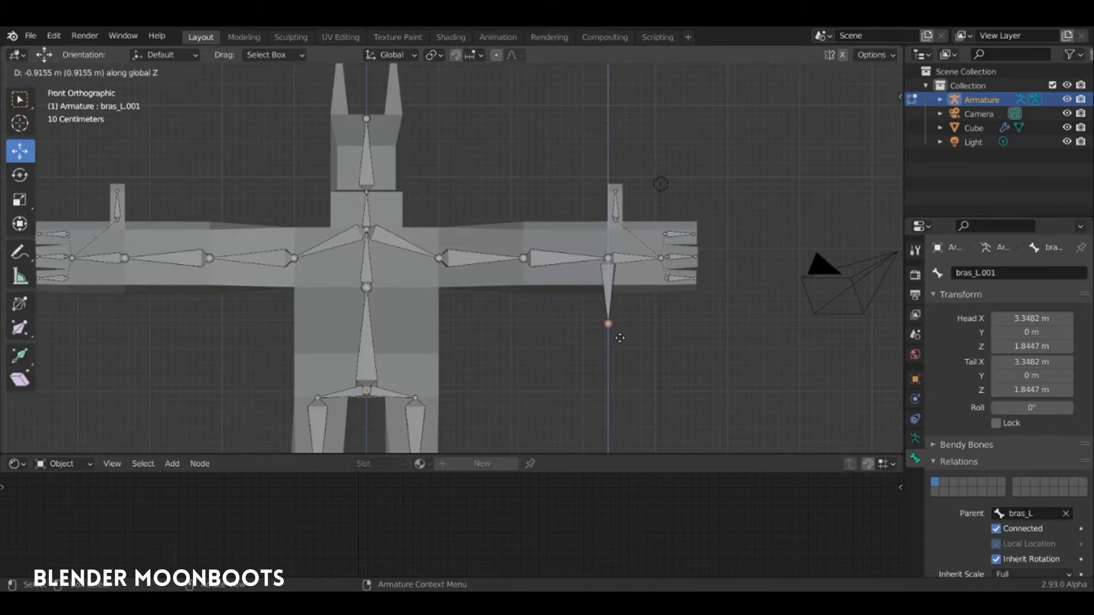
pyautogui.click(620, 338)
# Clear the parent of the new vertical bone bras_L.001 below the left wrist.
pyautogui.click(608, 291)
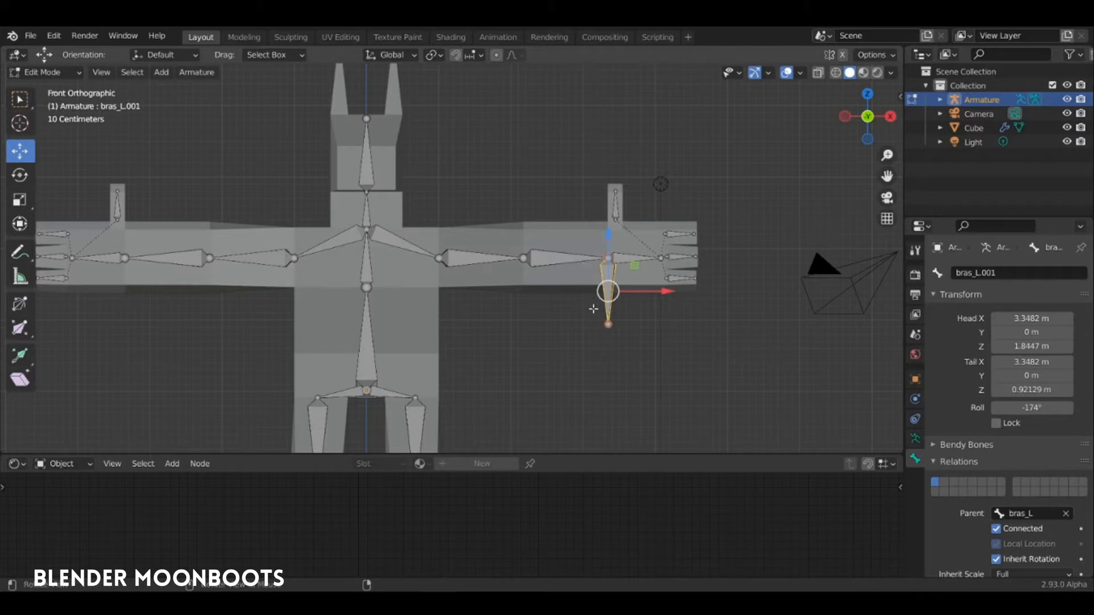
pyautogui.hotkey('alt', 'p')
pyautogui.moveTo(592, 297); pyautogui.dragTo(608, 291, button='middle')
# In Pose Mode, test-rotate the left arm bones biceps_L and bras_L upward, and fold the hand bone main_L inward by about 49°.
pyautogui.hotkey('ctrl', 'Tab')
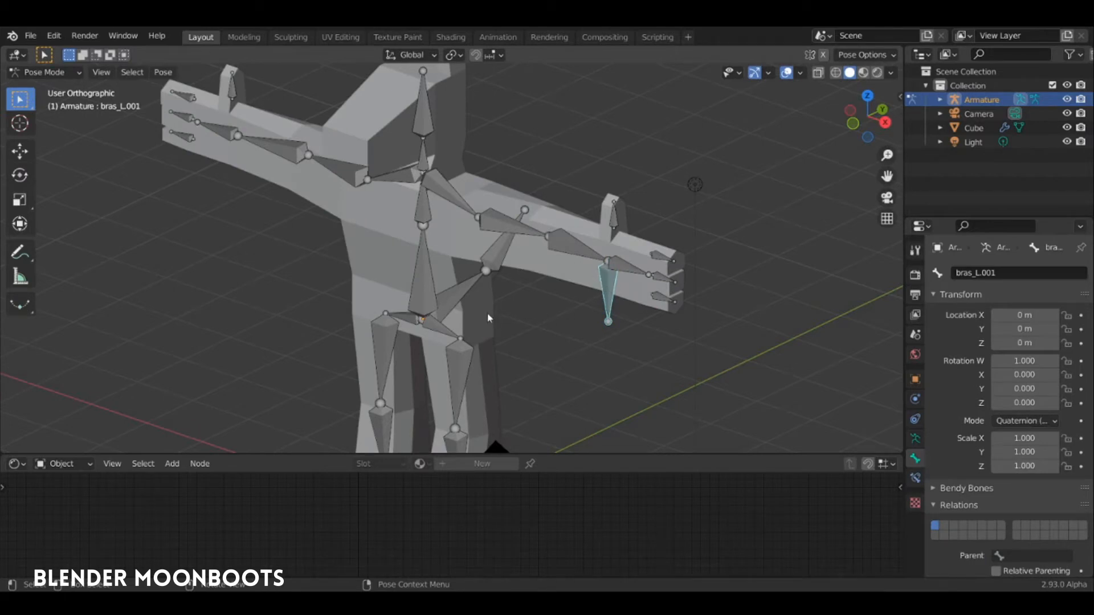
pyautogui.click(514, 228)
pyautogui.moveTo(515, 227); pyautogui.dragTo(567, 212, button='middle')
pyautogui.press('r')
pyautogui.click(563, 211)
pyautogui.click(576, 205)
pyautogui.press('r')
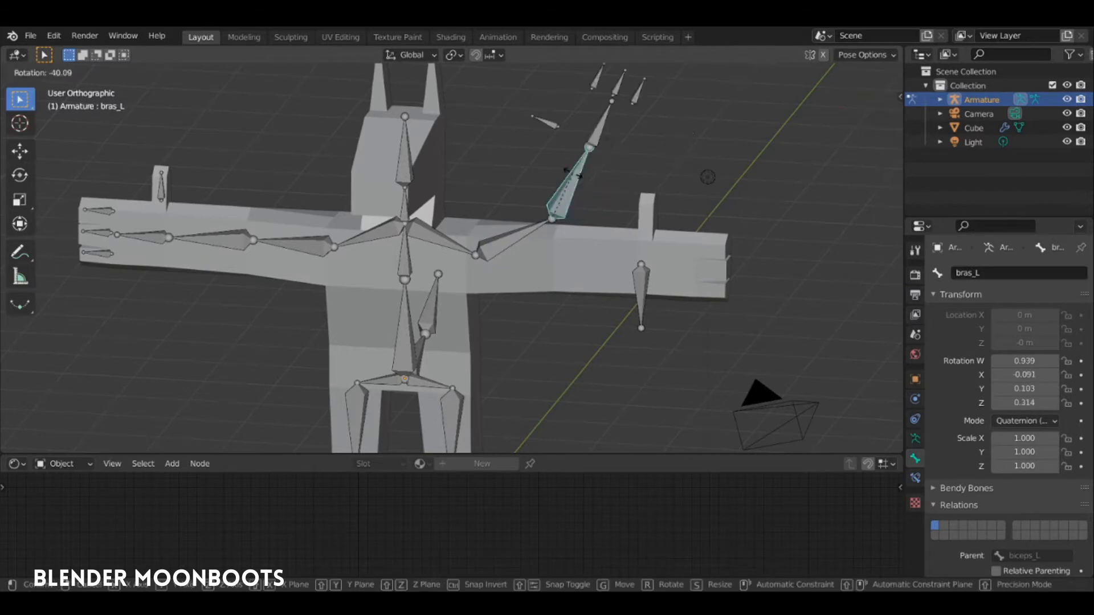
pyautogui.click(575, 147)
pyautogui.click(581, 112)
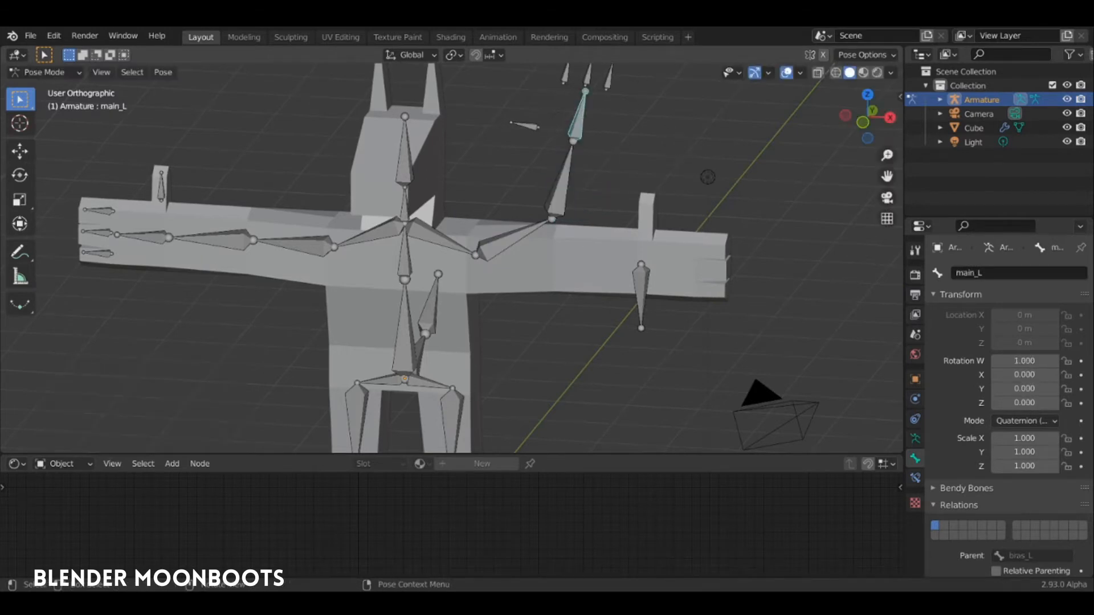
pyautogui.press('r')
pyautogui.click(566, 148)
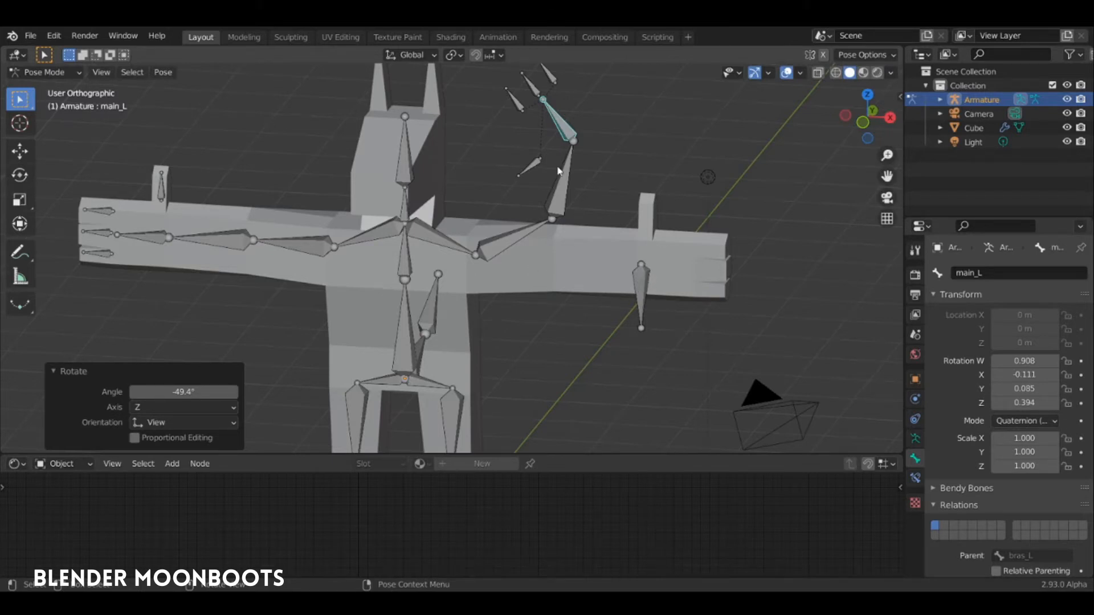
# Clear the rotation of all pose bones to straighten the left arm.
pyautogui.moveTo(650, 272)
pyautogui.mouseDown(button='middle')
pyautogui.moveTo(689, 260)
pyautogui.moveTo(701, 268)
pyautogui.moveTo(641, 282)
pyautogui.moveTo(657, 275)
pyautogui.mouseUp(button='middle')
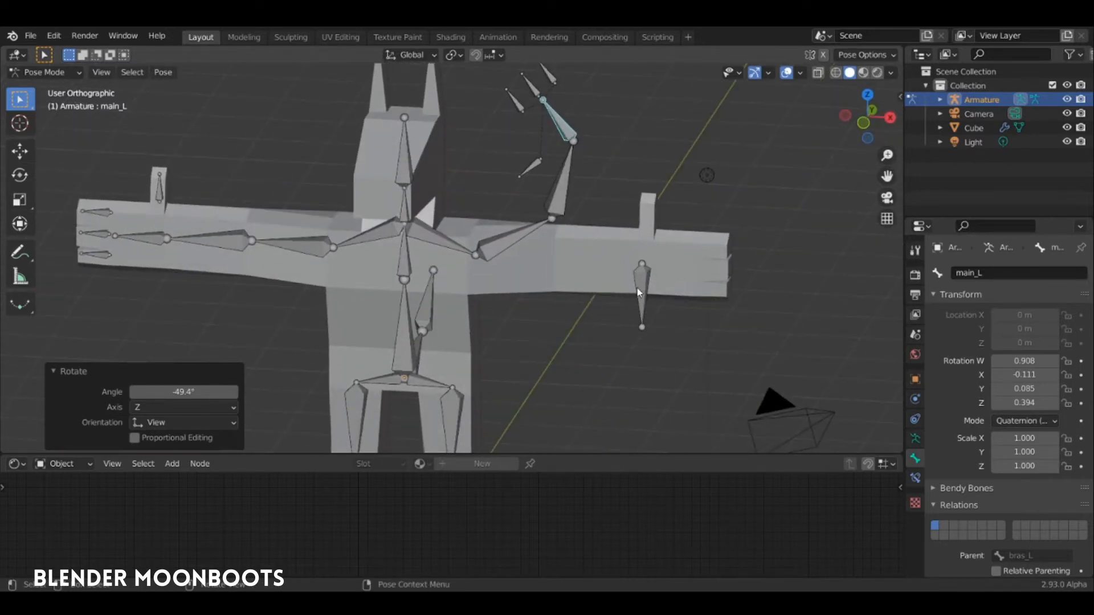
pyautogui.press('a')
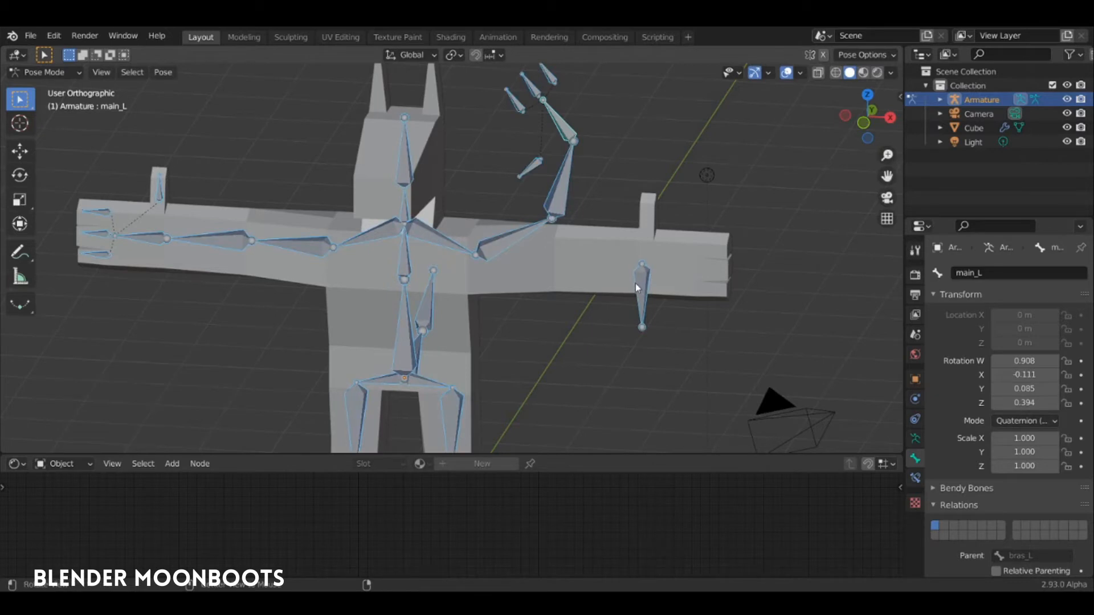
pyautogui.hotkey('alt', 'r')
pyautogui.moveTo(645, 282); pyautogui.dragTo(573, 265, button='middle')
# Inspect the vertical bone bras_L.001 below the left wrist in Edit Mode and return to Pose Mode.
pyautogui.press('Tab')
pyautogui.click(619, 285)
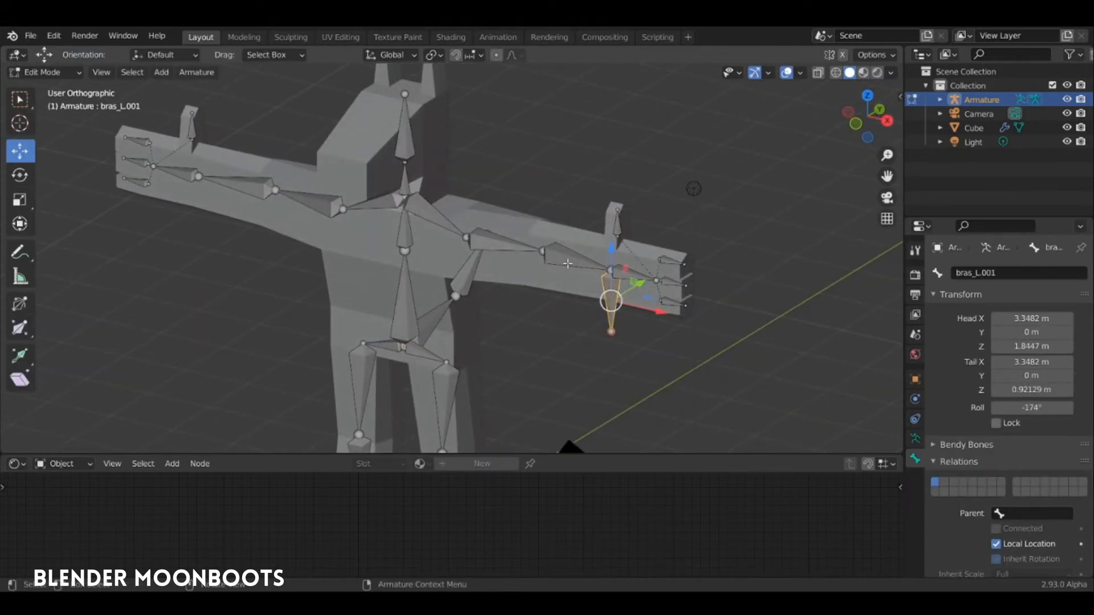
pyautogui.hotkey('ctrl', 'Tab')
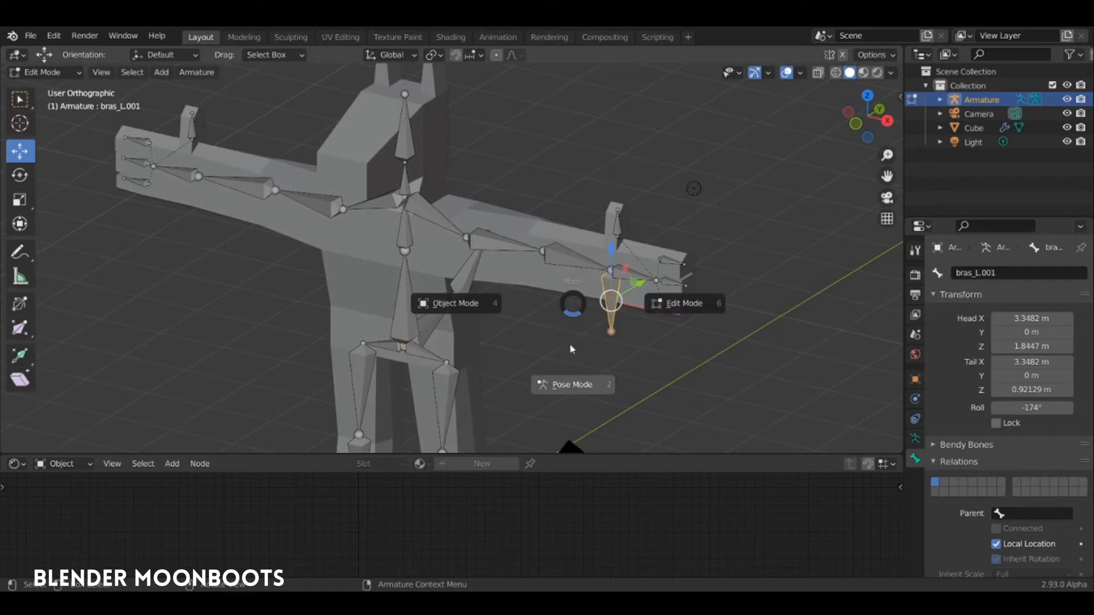
pyautogui.click(574, 384)
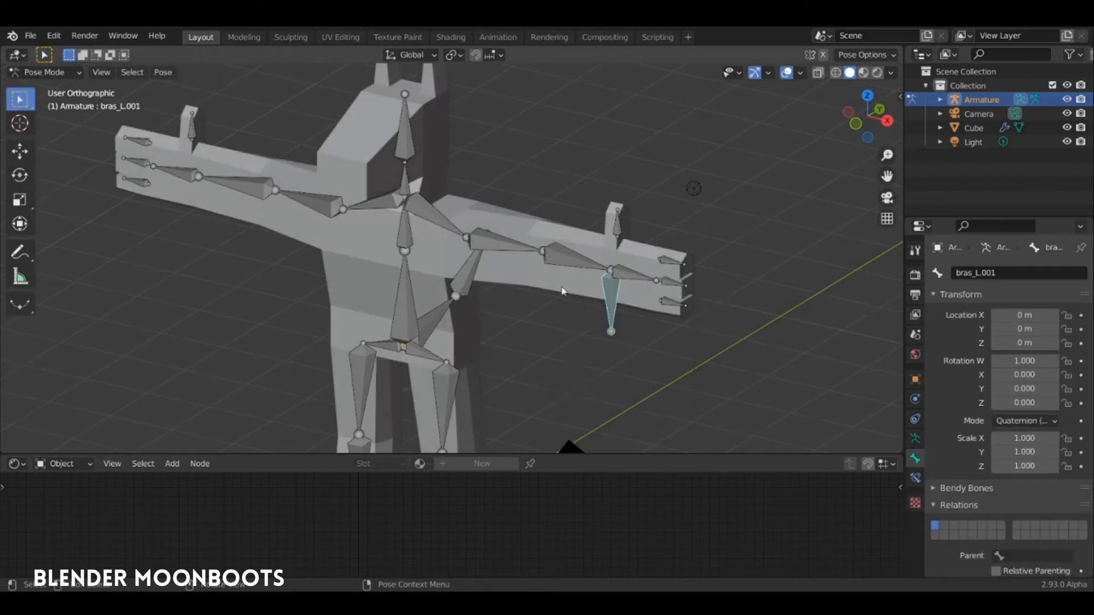
# Add an Inverse Kinematics bone constraint to the left forearm bone bras_L.
pyautogui.click(568, 253)
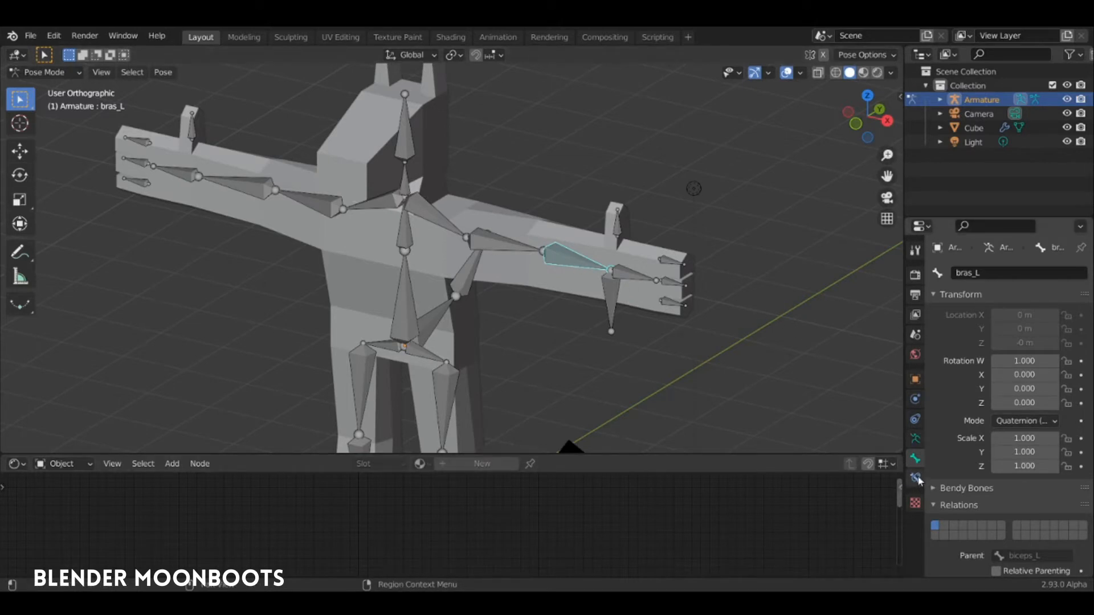
pyautogui.click(916, 399)
pyautogui.click(916, 420)
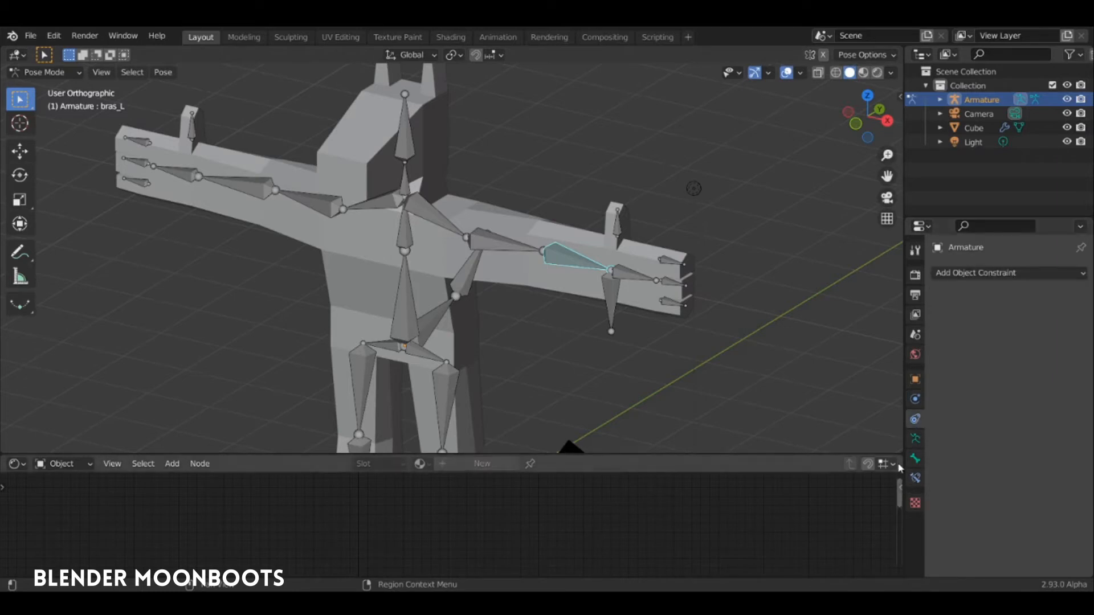
pyautogui.click(915, 478)
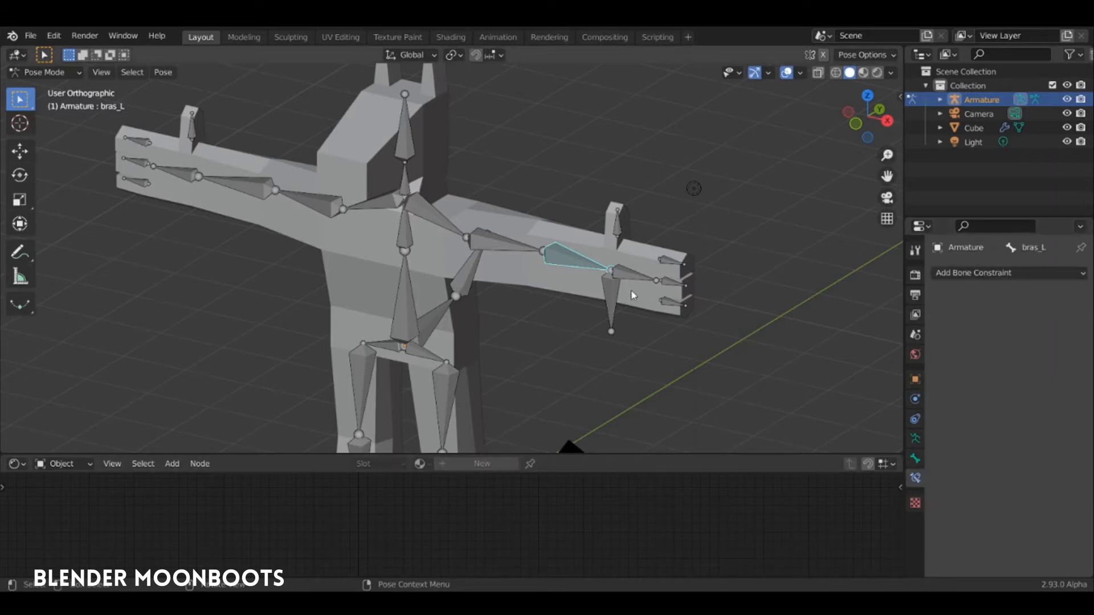
pyautogui.click(614, 294)
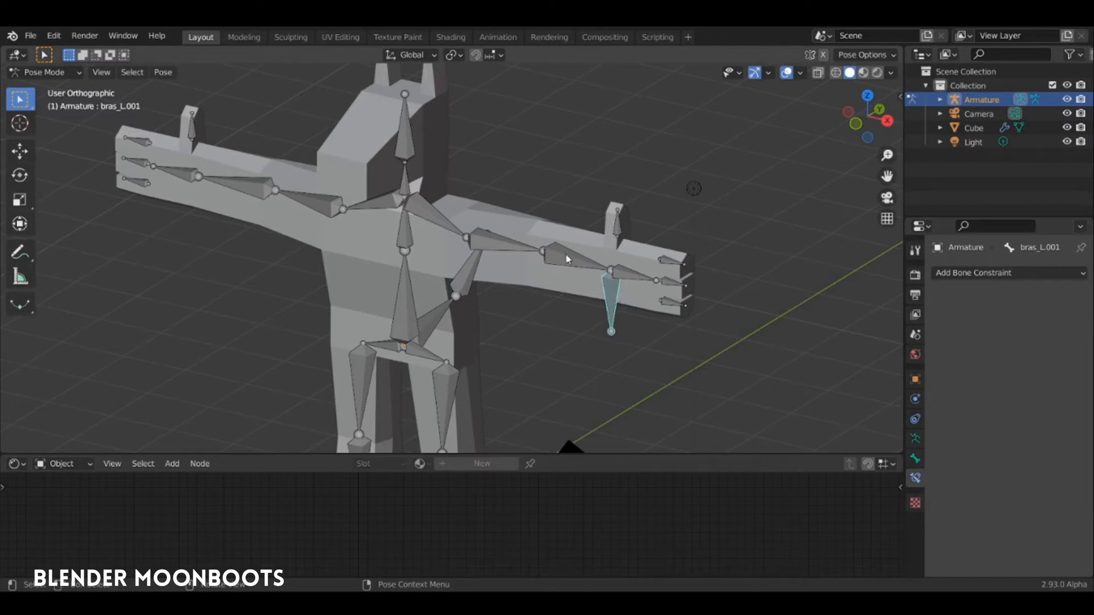
pyautogui.click(593, 265)
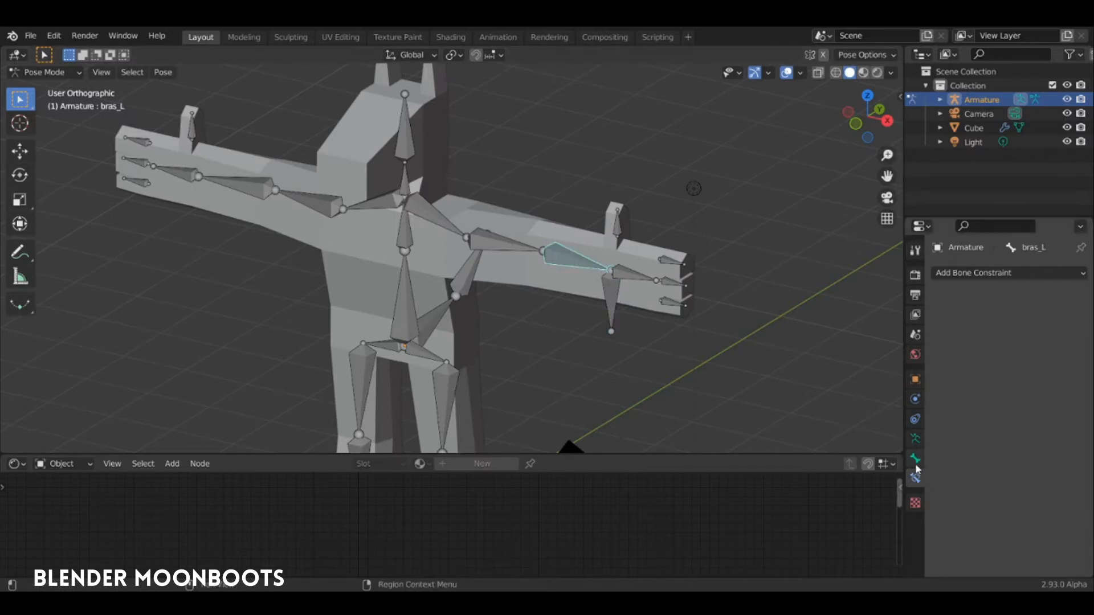
pyautogui.click(964, 273)
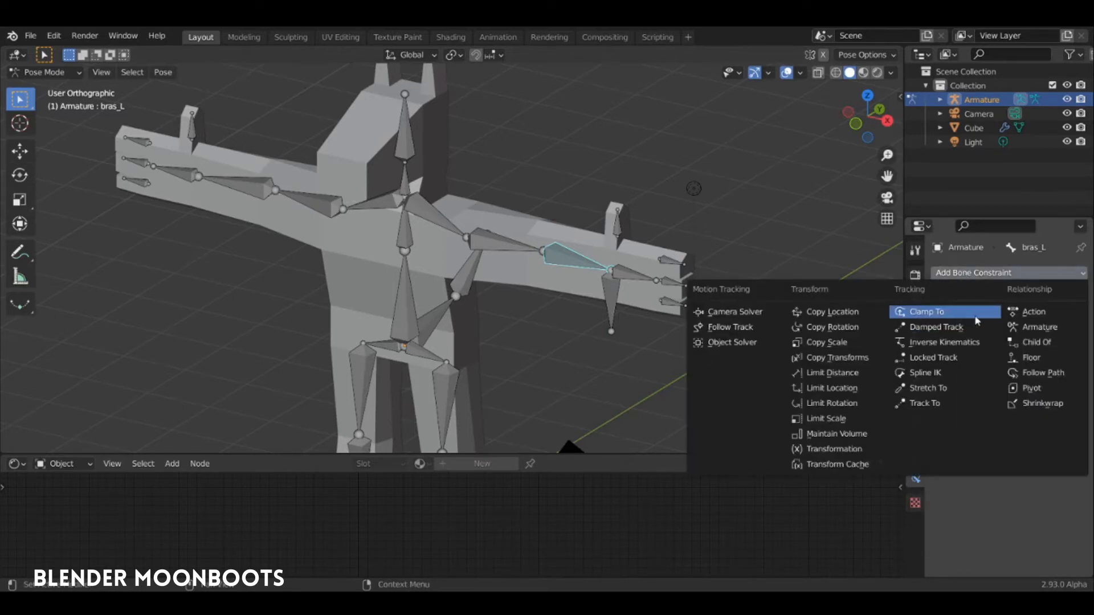
pyautogui.click(951, 342)
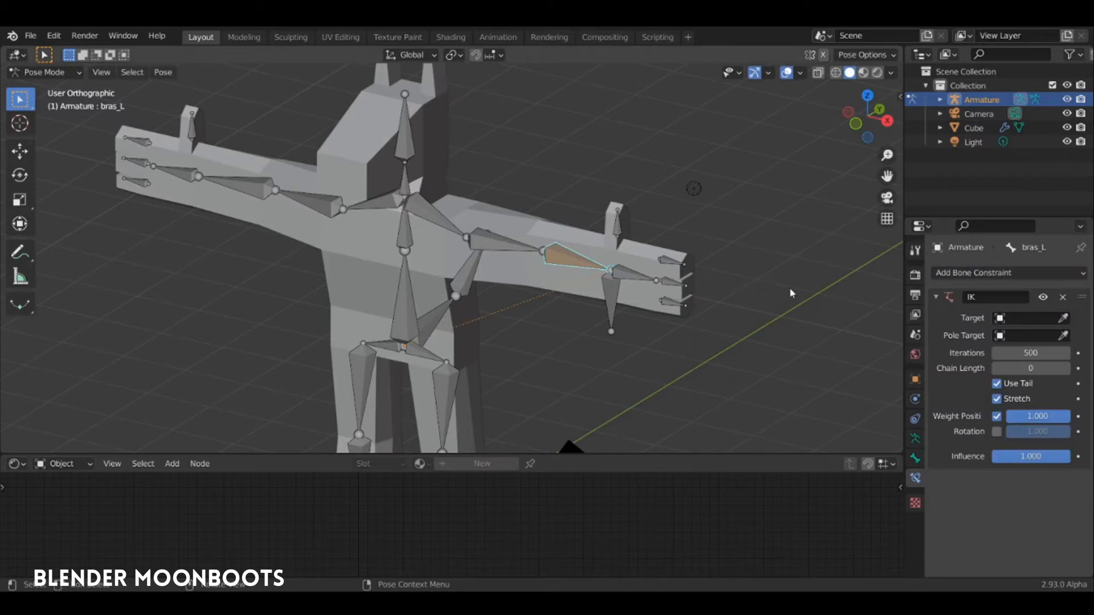
# In Edit Mode, rename the vertical bone bras_L.001 below the left wrist as IKcontrol_L.
pyautogui.moveTo(684, 294); pyautogui.dragTo(684, 287, button='middle')
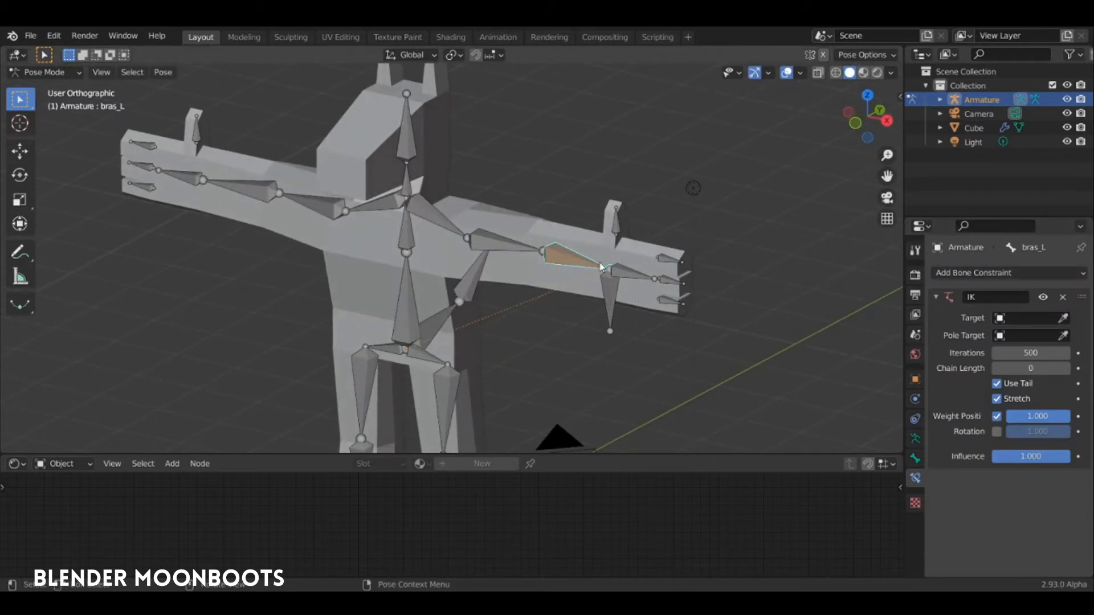
pyautogui.press('Tab')
pyautogui.click(614, 291)
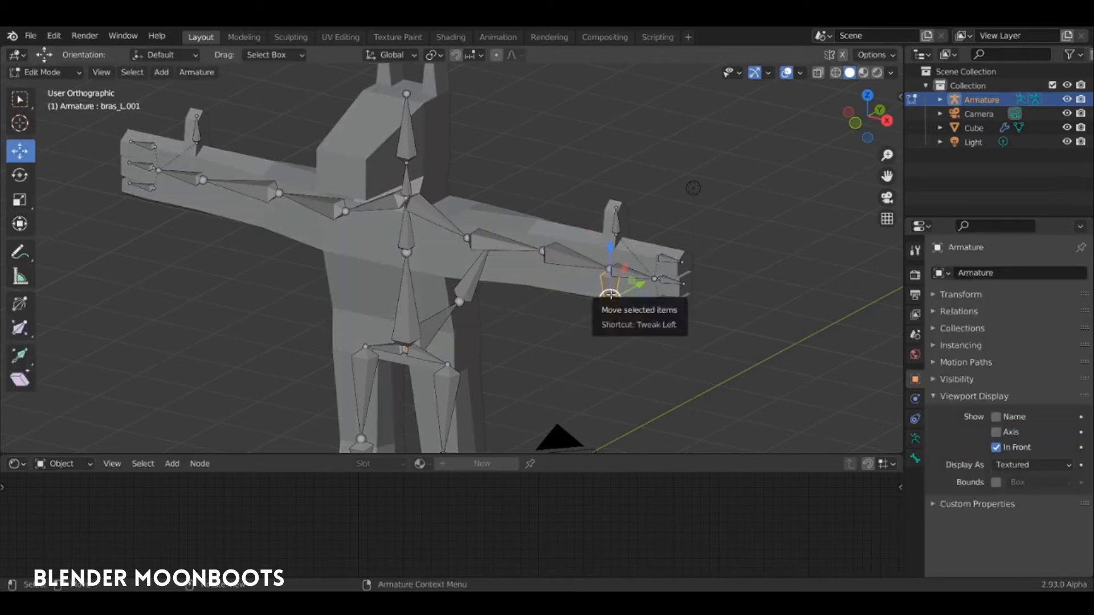
pyautogui.press('F2')
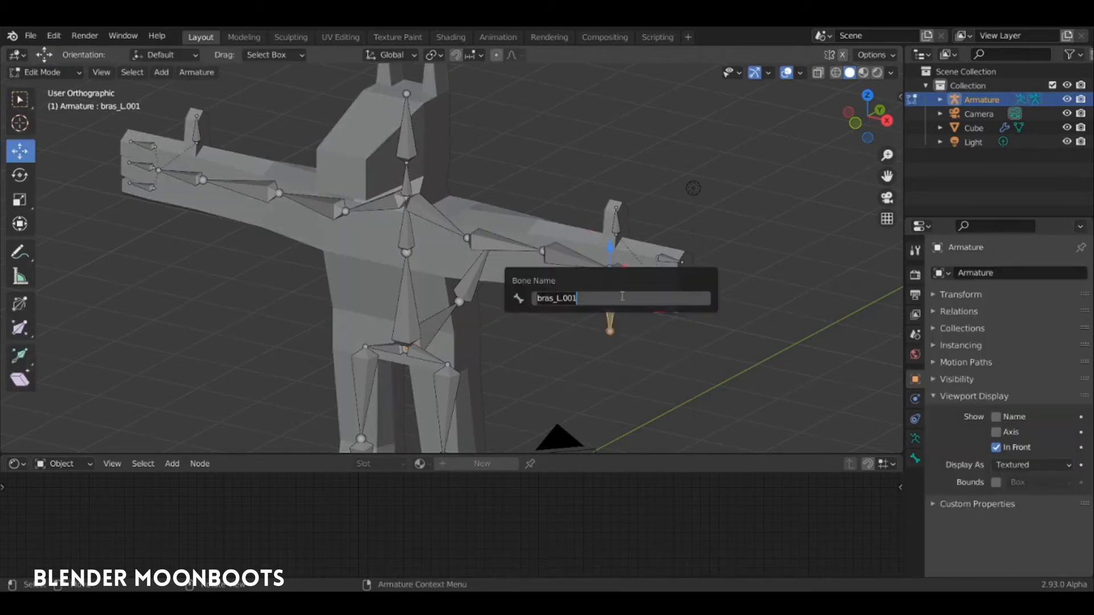
pyautogui.write('c')
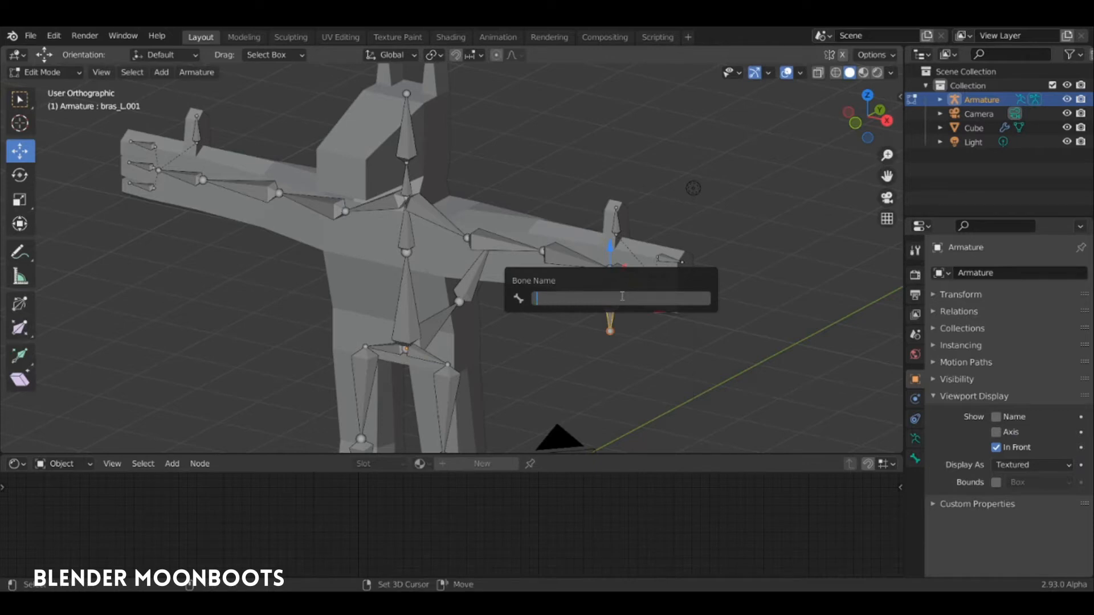
pyautogui.write('IKcontrol')
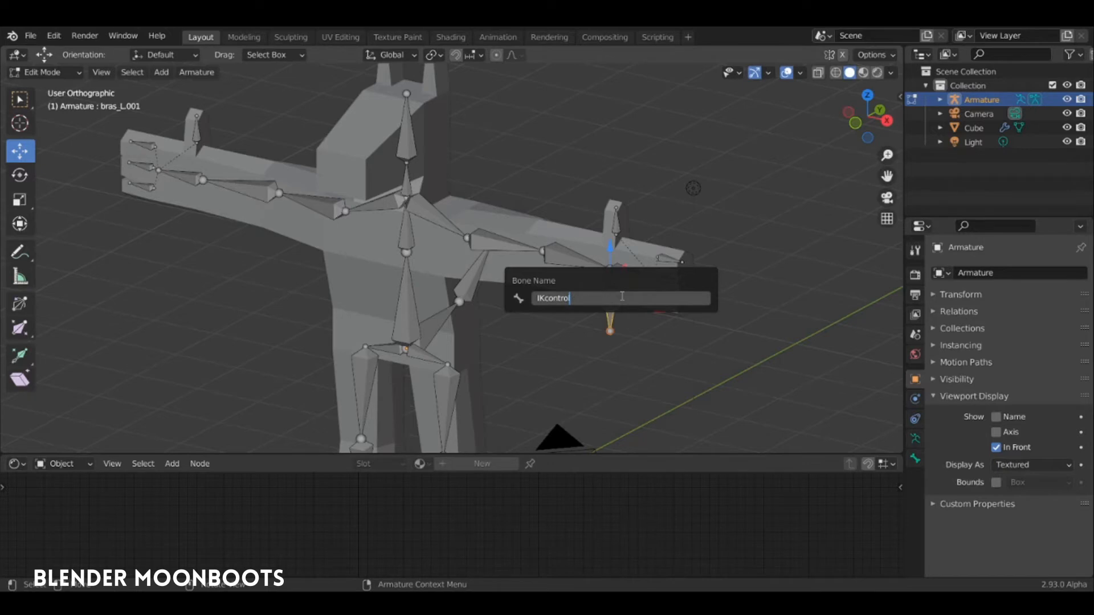
pyautogui.write('_L')
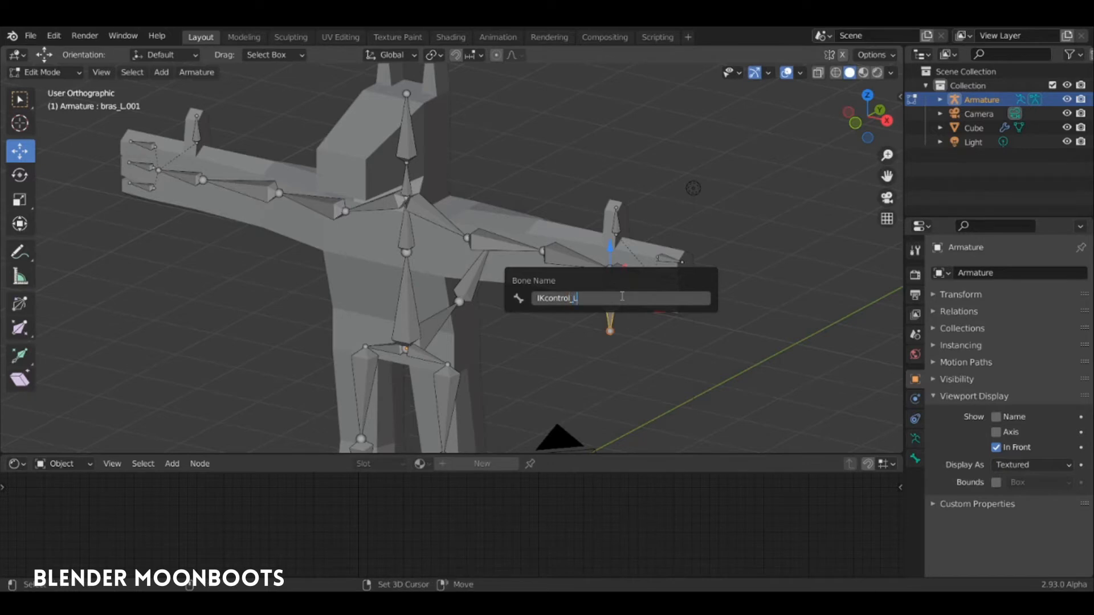
pyautogui.press('Return')
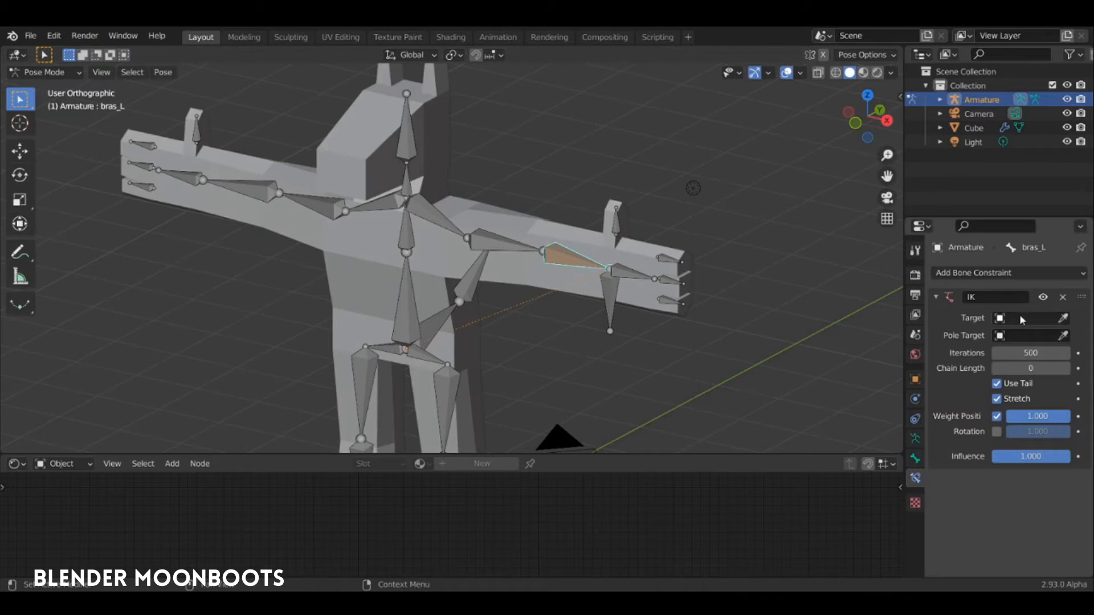
# Set the IK constraint of bras_L to target the Armature object and its bone IKcontrol_L.
pyautogui.click(1064, 318)
pyautogui.click(613, 285)
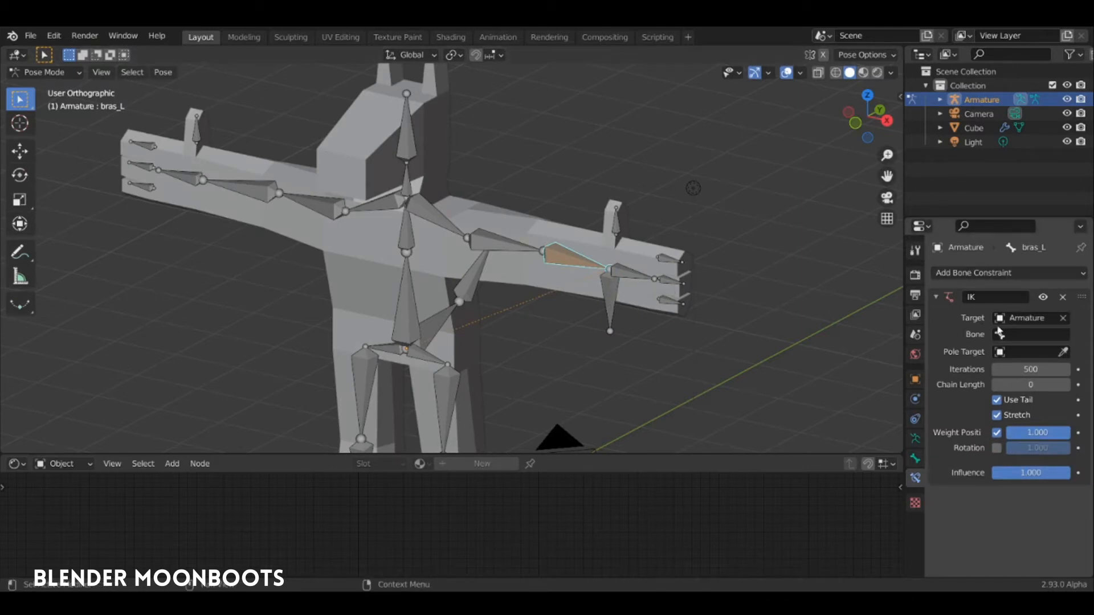
pyautogui.click(1020, 337)
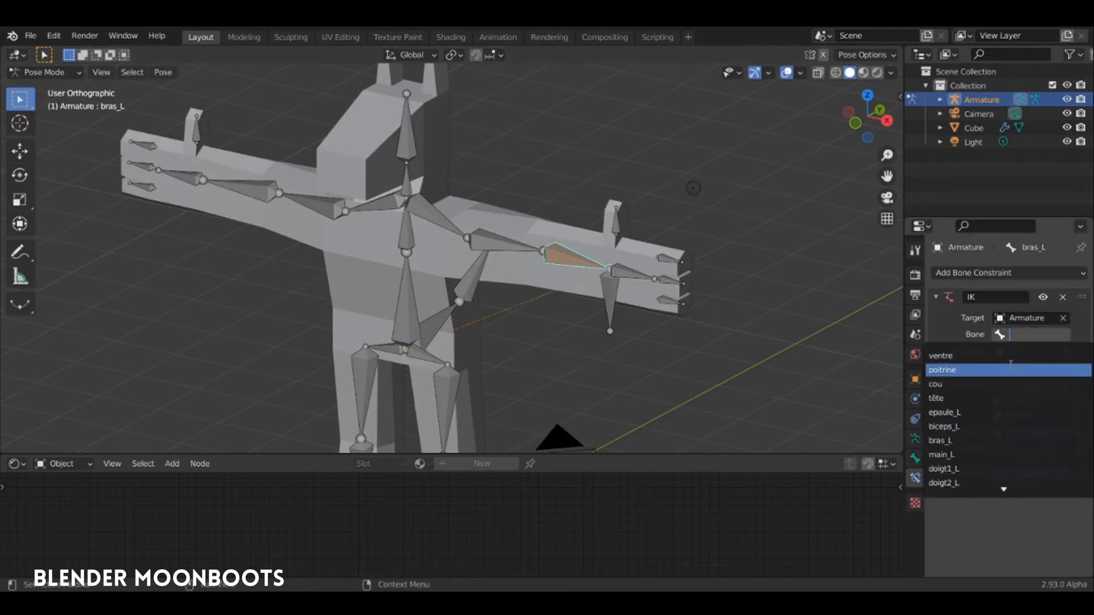
pyautogui.write('ik')
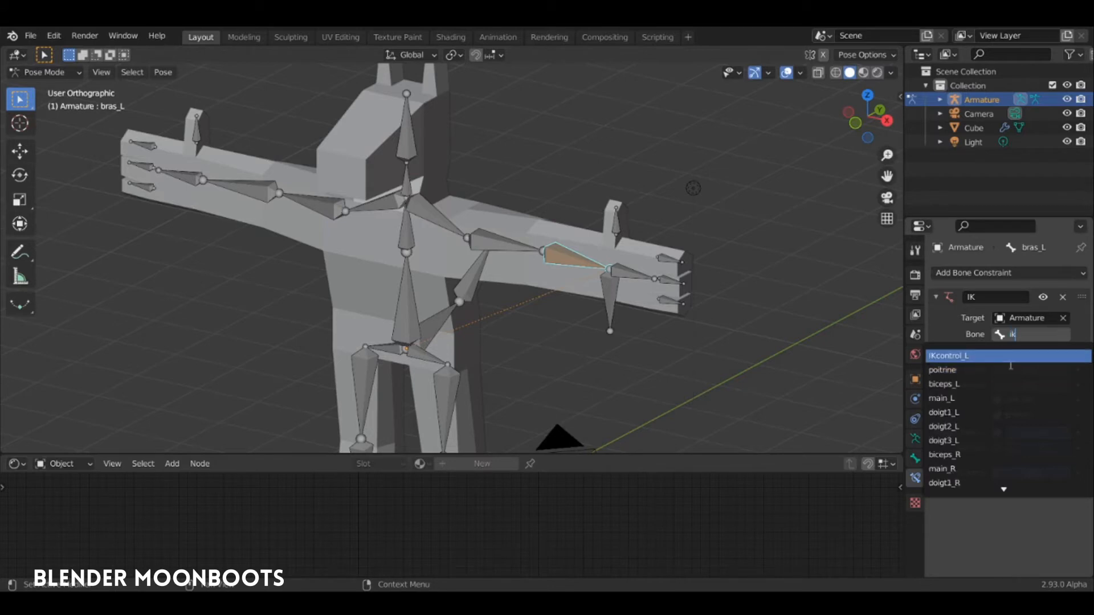
pyautogui.click(1010, 358)
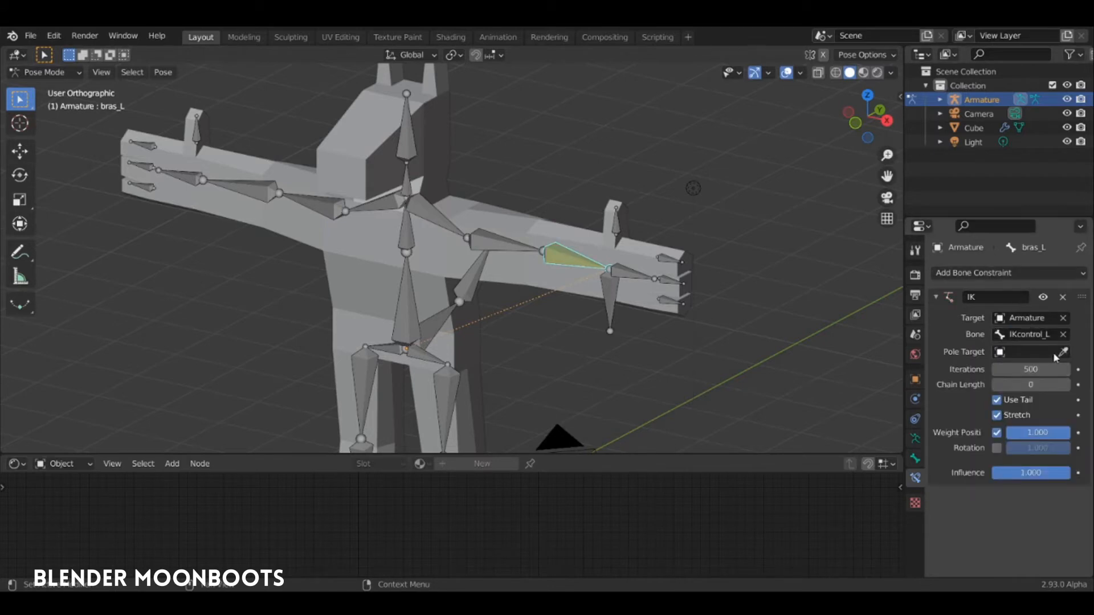
# Set the chain length of the IK constraint on bras_L to 2.
pyautogui.moveTo(638, 327); pyautogui.dragTo(593, 282, button='middle')
pyautogui.moveTo(549, 246)
pyautogui.mouseDown(button='middle')
pyautogui.moveTo(587, 223)
pyautogui.moveTo(606, 184)
pyautogui.moveTo(627, 288)
pyautogui.moveTo(561, 257)
pyautogui.mouseUp(button='middle')
pyautogui.click(627, 288)
pyautogui.click(567, 257)
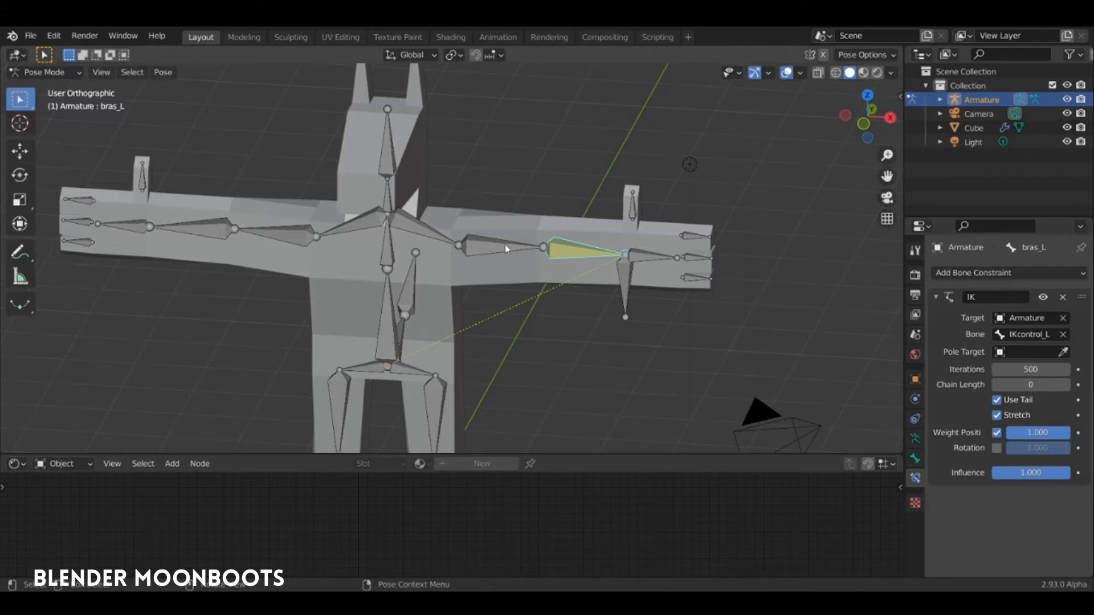
pyautogui.moveTo(569, 256)
pyautogui.mouseDown(button='middle')
pyautogui.moveTo(615, 224)
pyautogui.moveTo(564, 264)
pyautogui.mouseUp(button='middle')
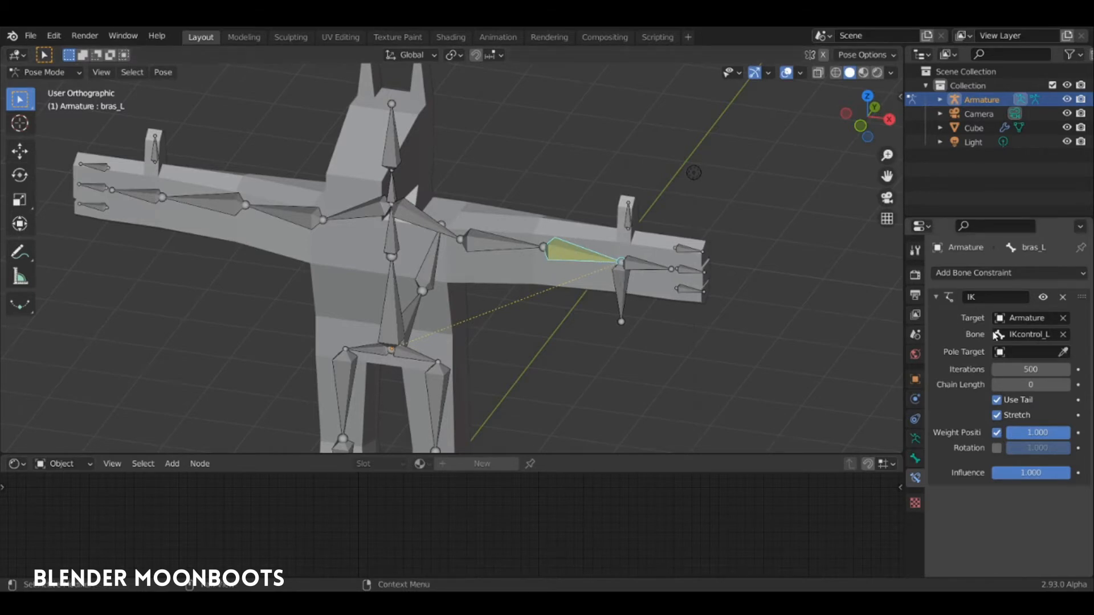
pyautogui.click(1066, 385)
pyautogui.click(1068, 385)
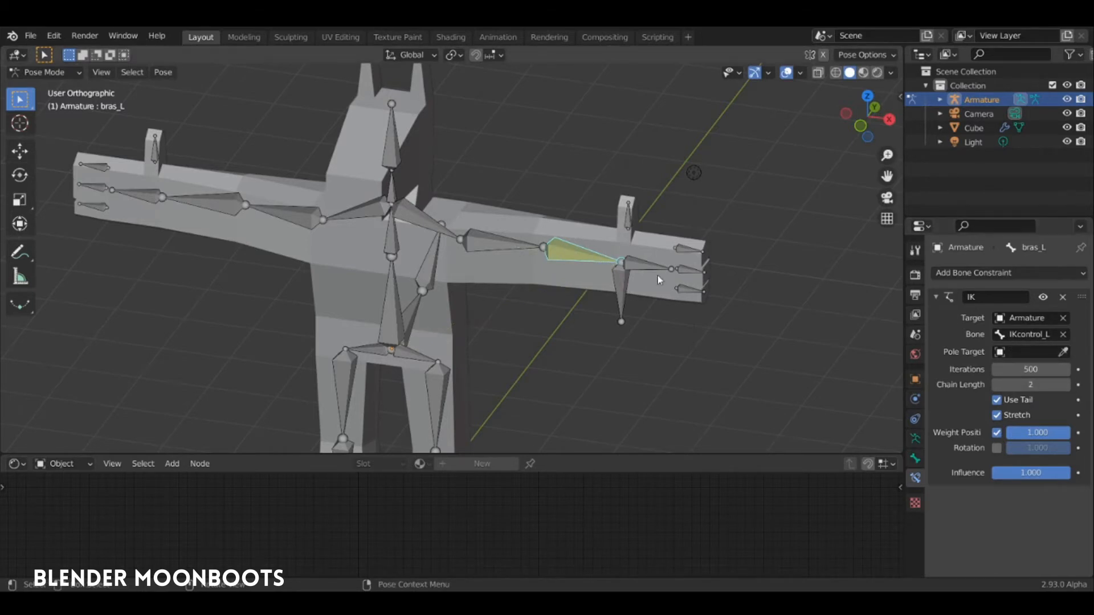
# Test-move the IKcontrol_L bone to see the left arm follow, and undo the move.
pyautogui.click(619, 293)
pyautogui.press('g')
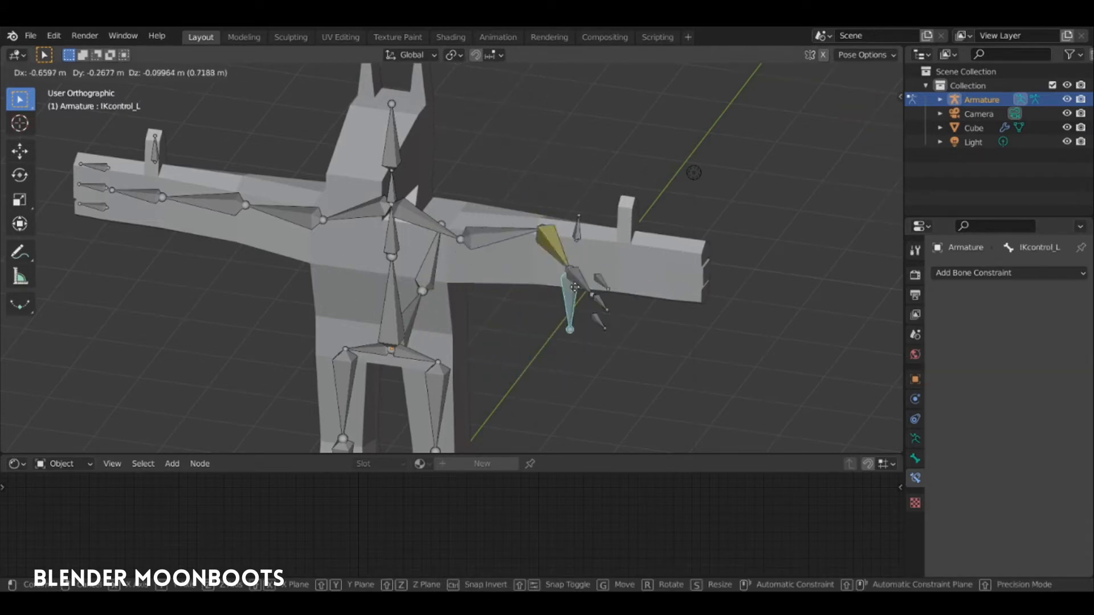
pyautogui.click(566, 175)
pyautogui.hotkey('ctrl', 'z')
pyautogui.moveTo(560, 227); pyautogui.dragTo(483, 220, button='middle')
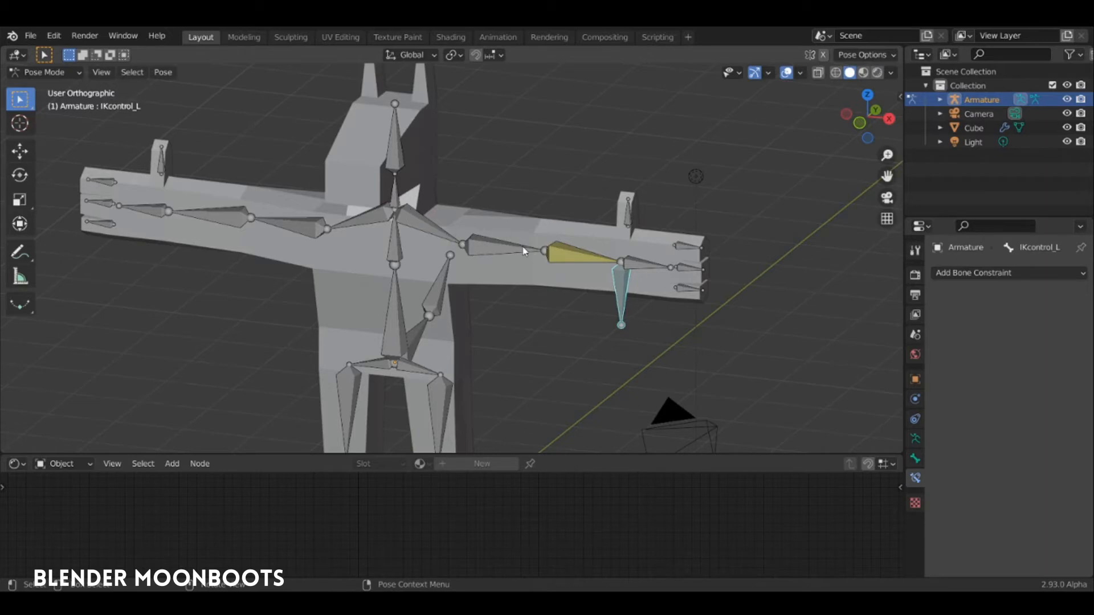
# Try moving IKcontrol_L up toward the shoulder to check how the left hand follows, and undo the move.
pyautogui.click(571, 257)
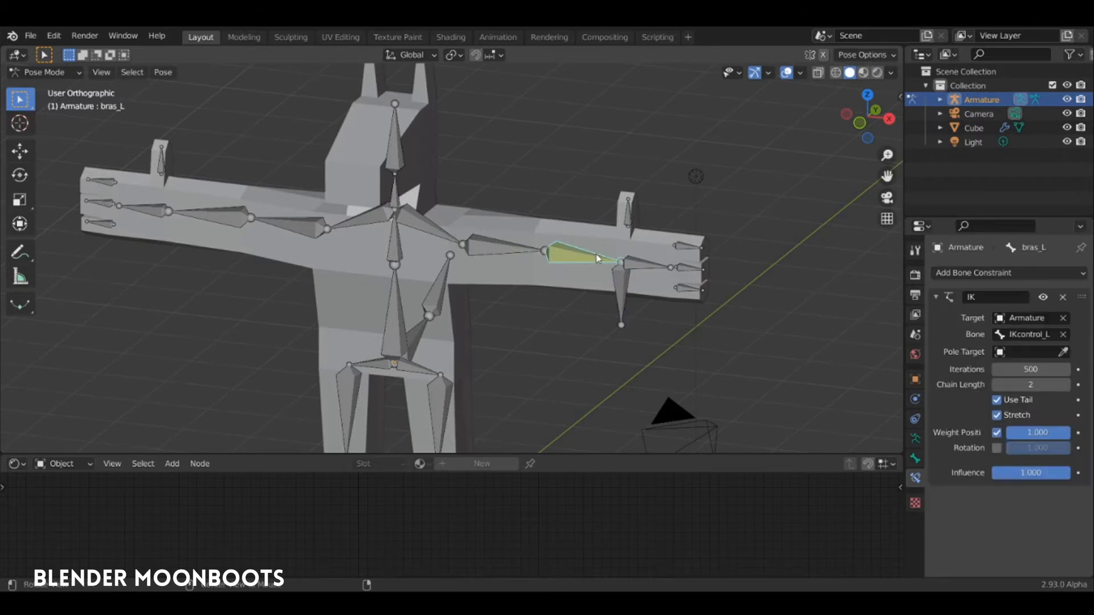
pyautogui.moveTo(596, 254); pyautogui.dragTo(637, 279, button='middle')
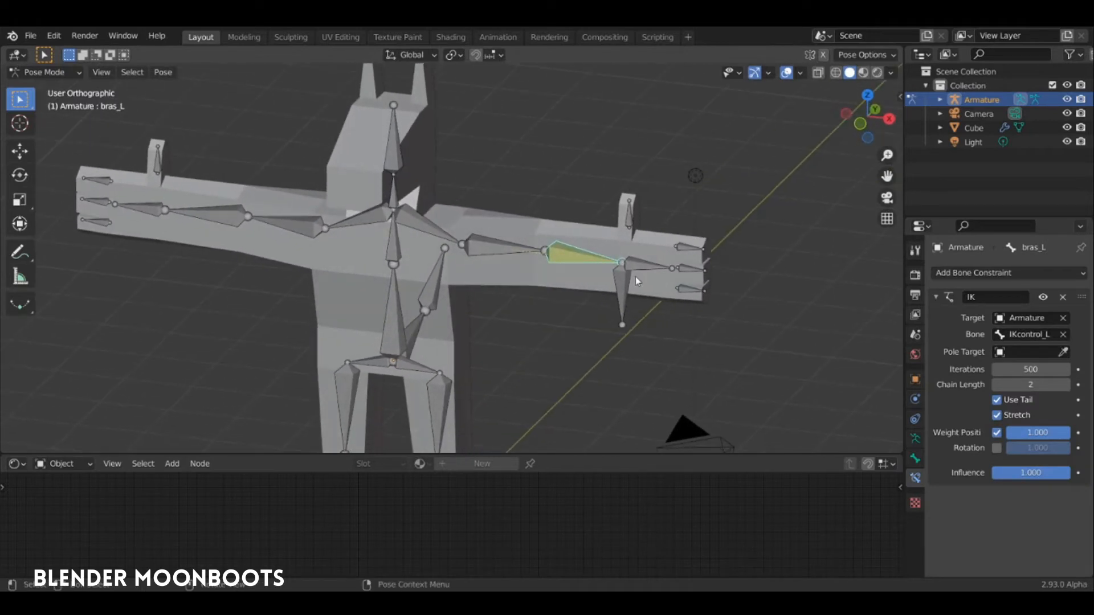
pyautogui.click(621, 291)
pyautogui.press('g')
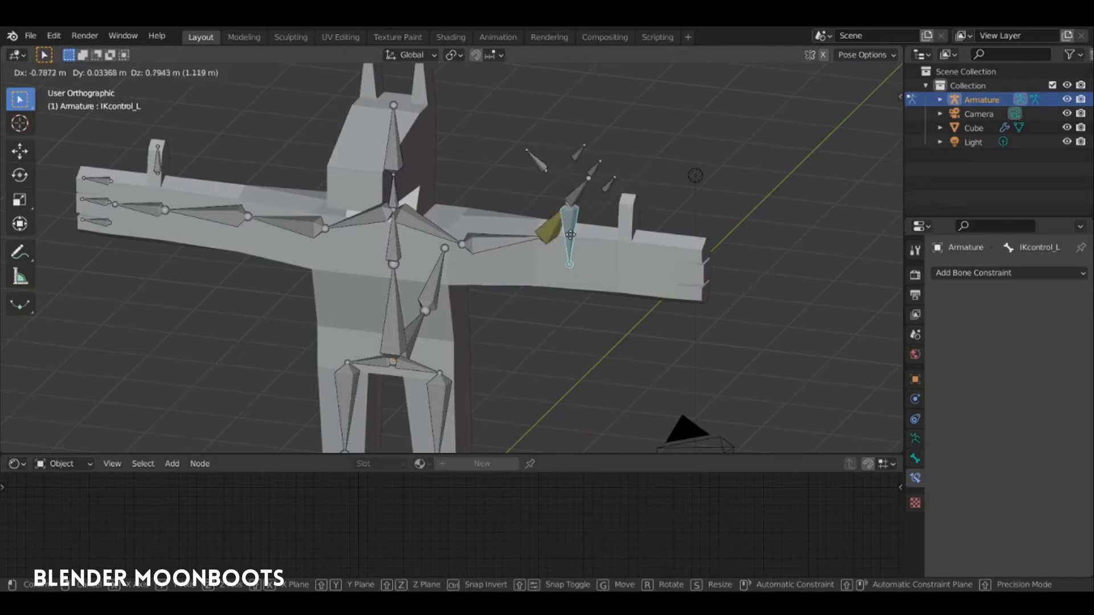
pyautogui.click(566, 218)
pyautogui.hotkey('ctrl', 'z')
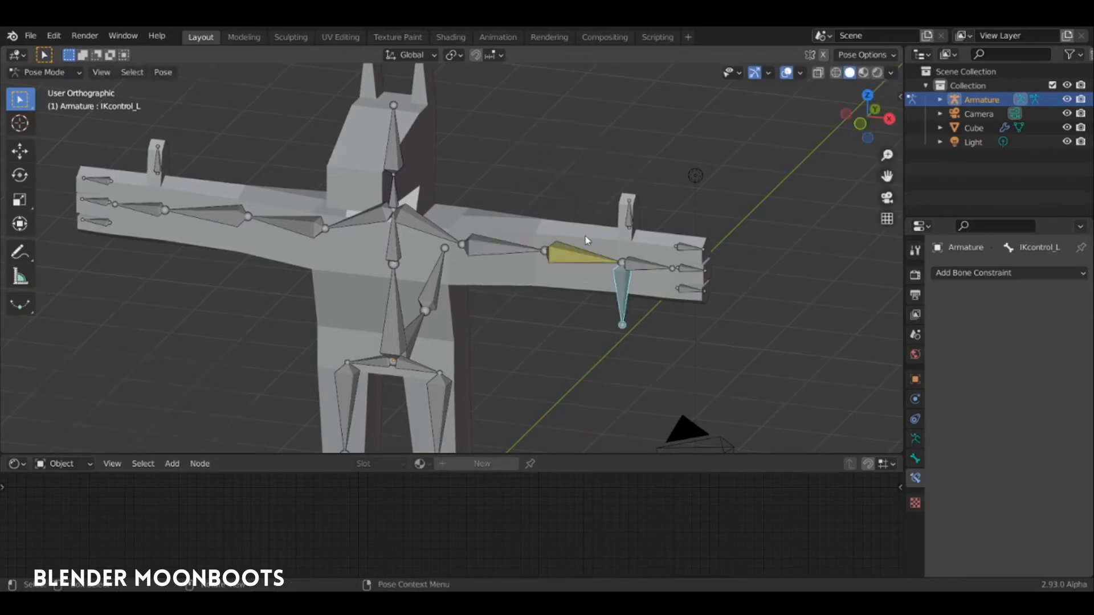
# In Edit Mode, parent the hand bone main_L to IKcontrol_L with Keep Offset.
pyautogui.moveTo(586, 236); pyautogui.dragTo(658, 256, button='middle')
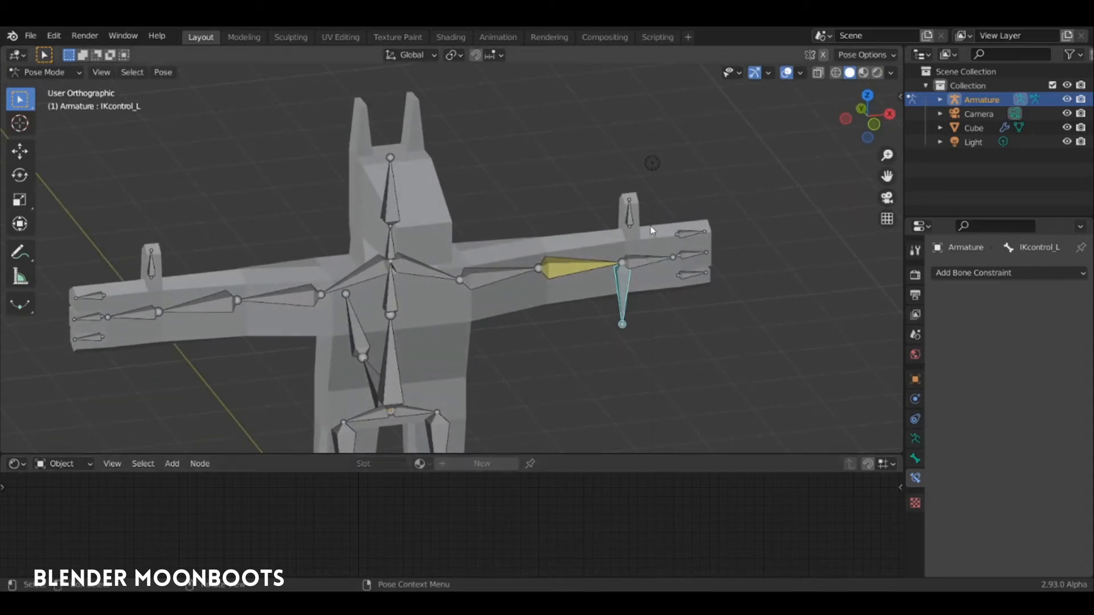
pyautogui.press('Tab')
pyautogui.click(644, 259)
pyautogui.moveTo(628, 284)
pyautogui.mouseDown(button='middle')
pyautogui.moveTo(629, 265)
pyautogui.moveTo(628, 284)
pyautogui.mouseUp(button='middle')
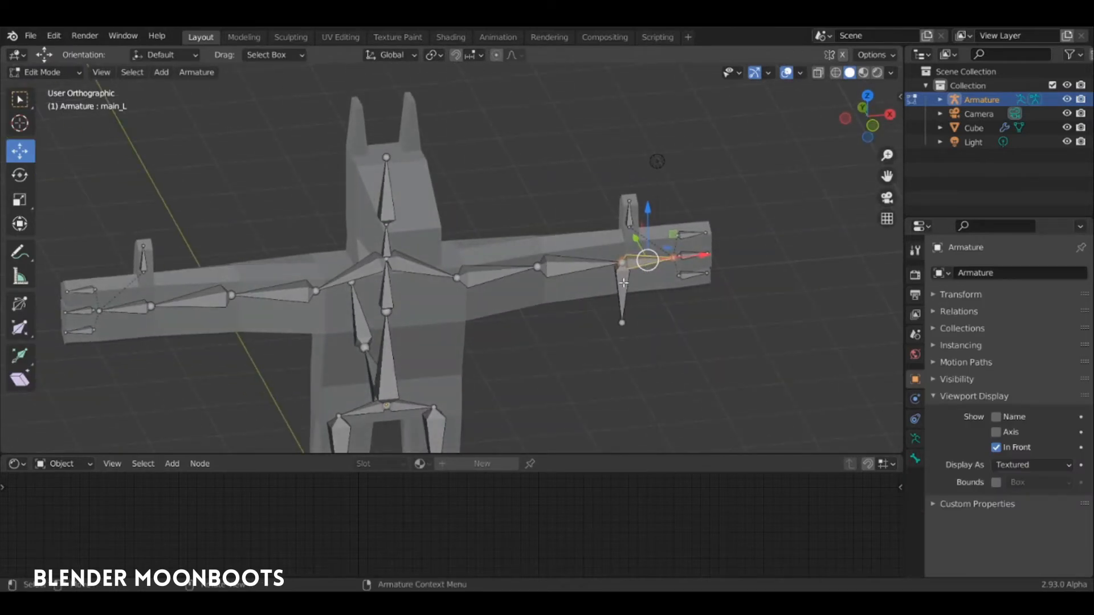
pyautogui.click(623, 285)
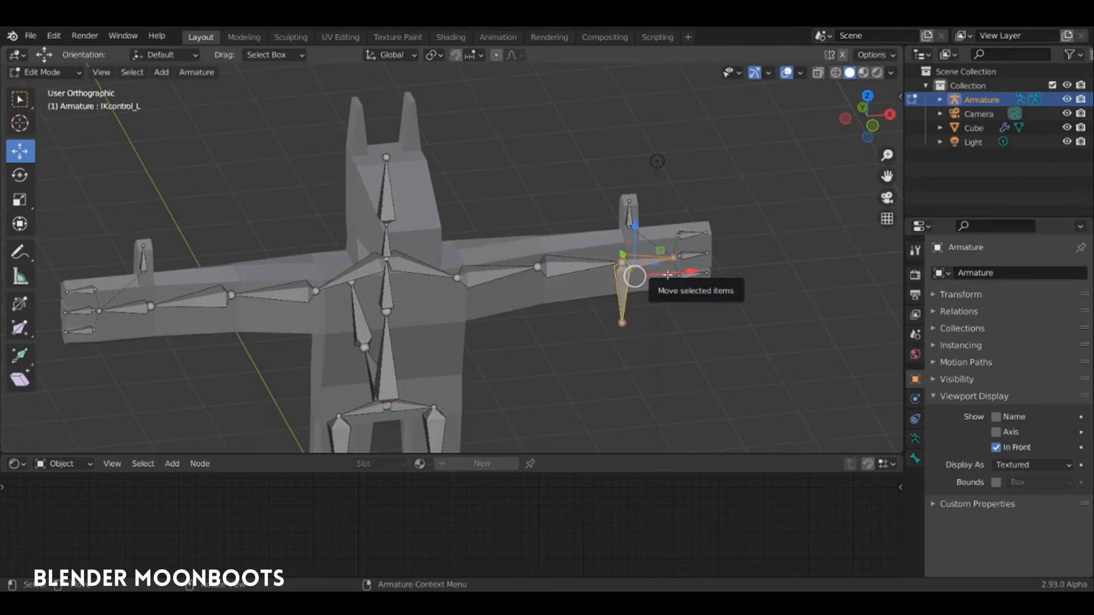
pyautogui.hotkey('ctrl', 'p')
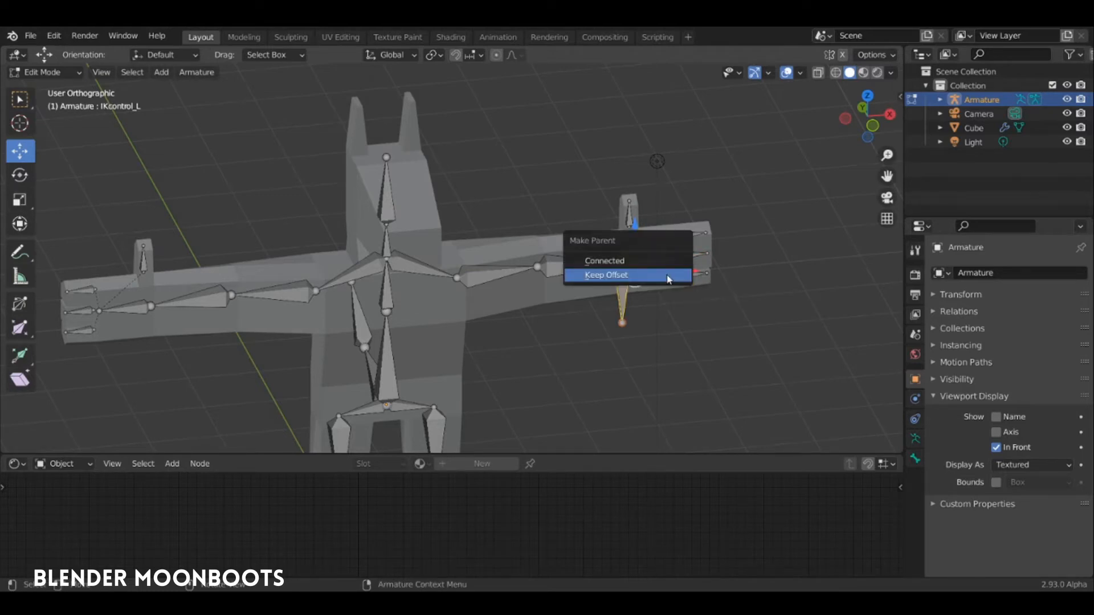
pyautogui.click(668, 276)
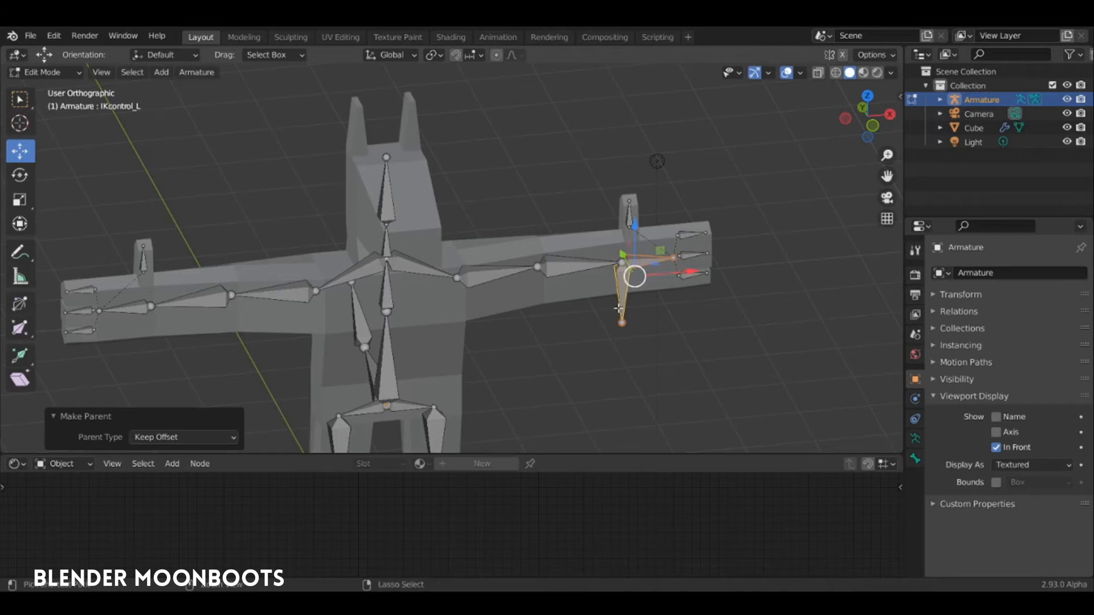
# In Pose Mode, test the hand parenting by moving IKcontrol_L toward the elbow in front view and rotating it -81.3°.
pyautogui.hotkey('ctrl', 'Tab')
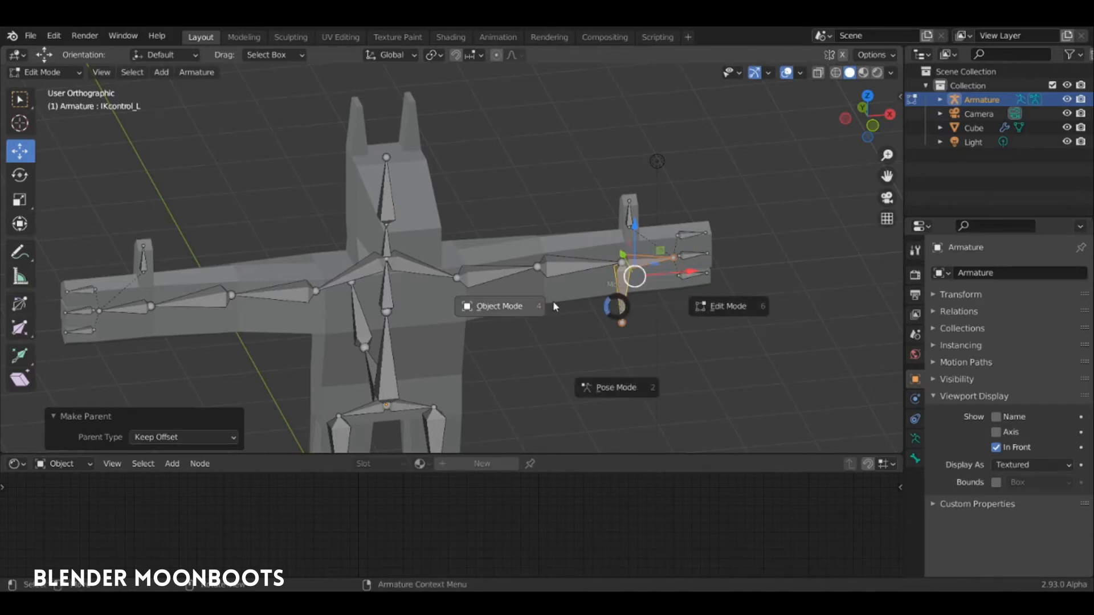
pyautogui.click(607, 386)
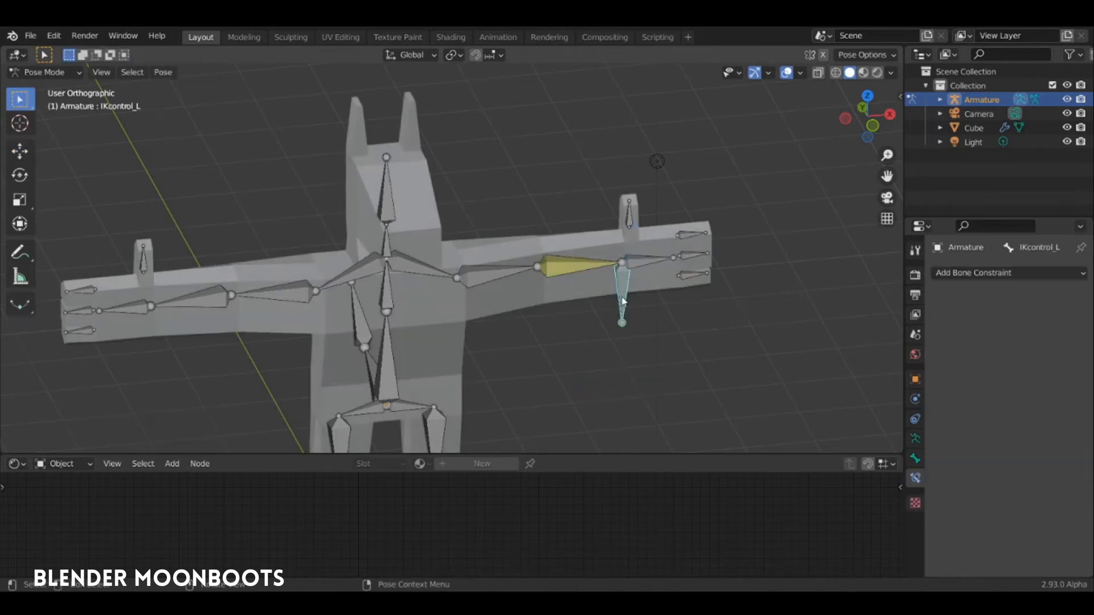
pyautogui.press('r')
pyautogui.click(621, 296)
pyautogui.press('g')
pyautogui.press('KP_1')
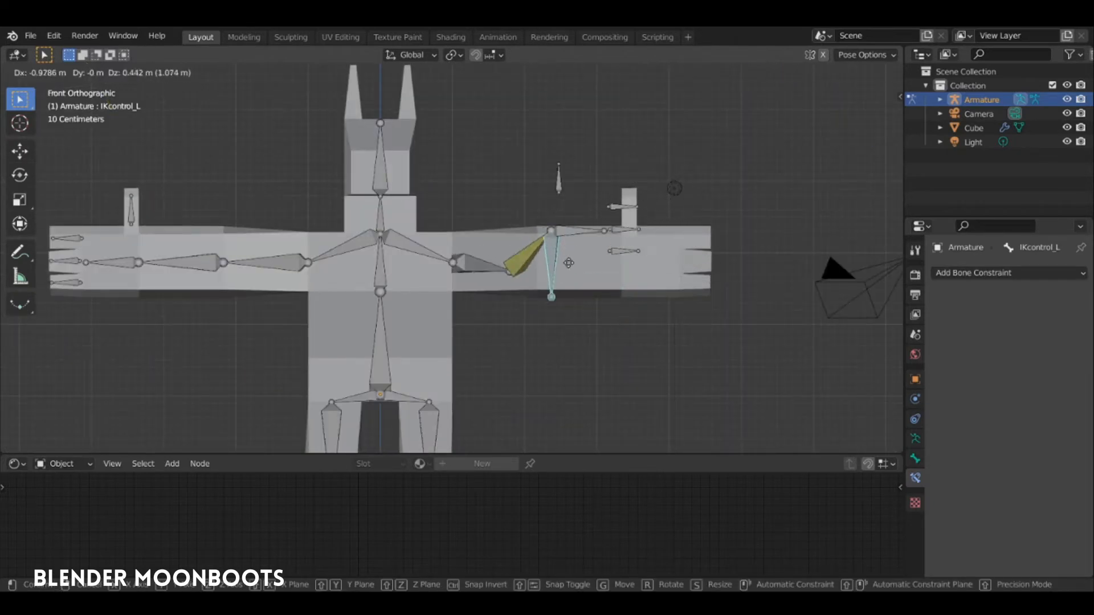
pyautogui.click(569, 250)
pyautogui.press('r')
pyautogui.click(583, 212)
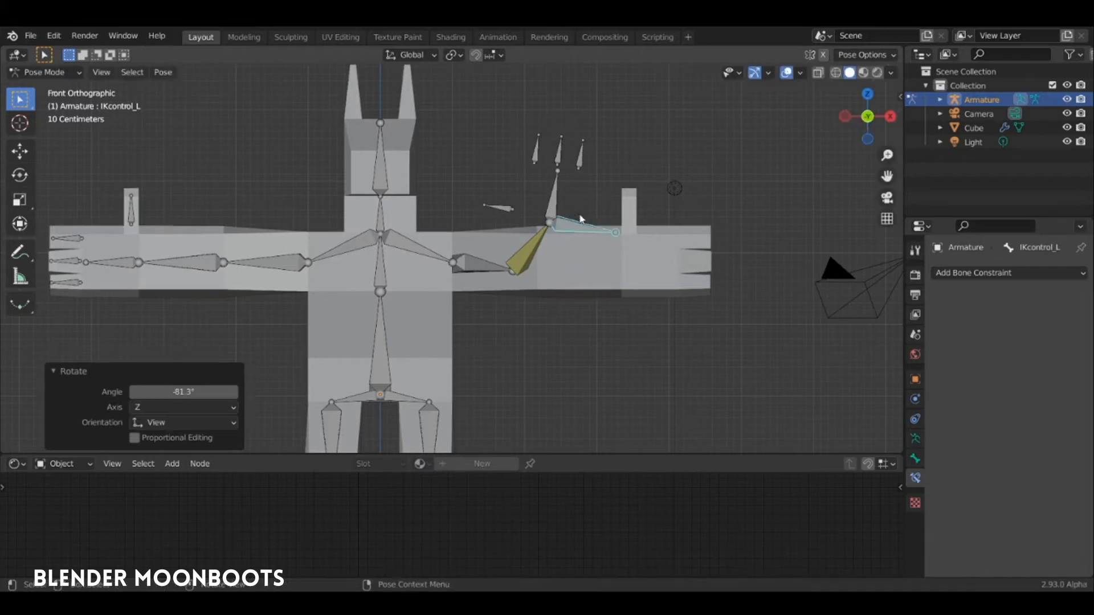
# Try moving IKcontrol_L in front of the body, and undo the test transforms back to the rest pose.
pyautogui.moveTo(582, 212); pyautogui.dragTo(559, 253, button='middle')
pyautogui.press('g')
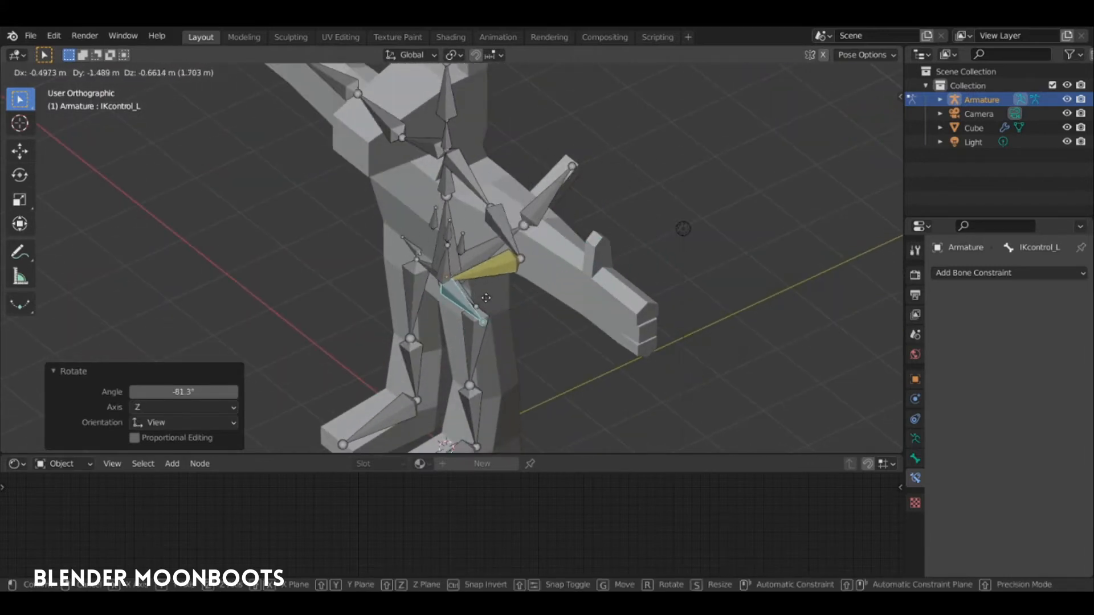
pyautogui.click(513, 274)
pyautogui.hotkey('ctrl', 'z')
# In Edit Mode, extrude a short bone backward from the left elbow joint at the end of biceps_L.
pyautogui.press('Tab')
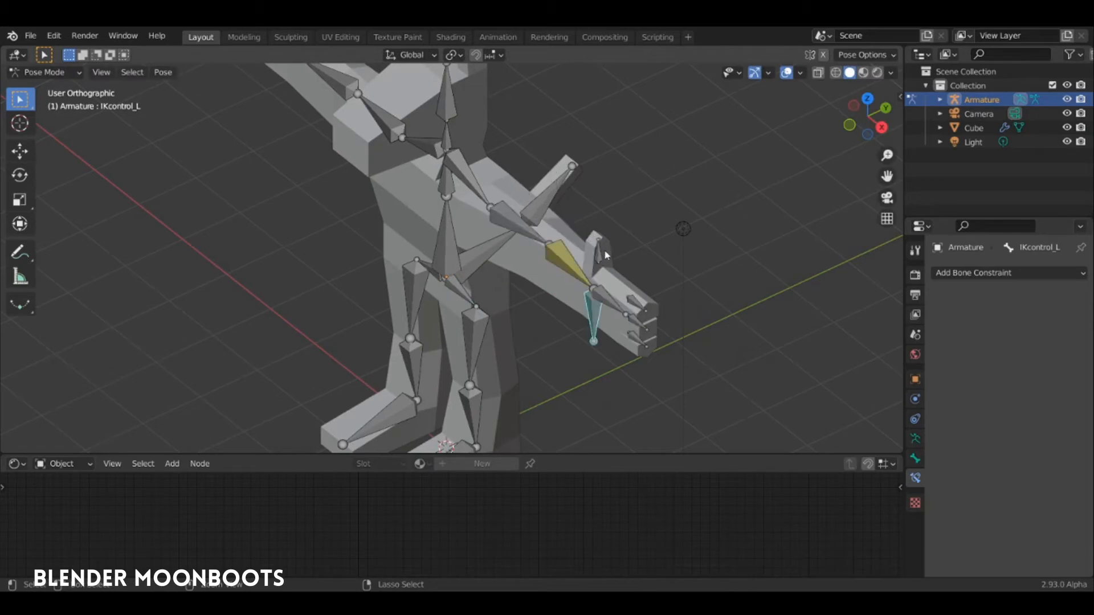
pyautogui.moveTo(588, 258); pyautogui.dragTo(634, 171, button='middle')
pyautogui.click(534, 242)
pyautogui.moveTo(619, 199); pyautogui.dragTo(573, 263, button='middle')
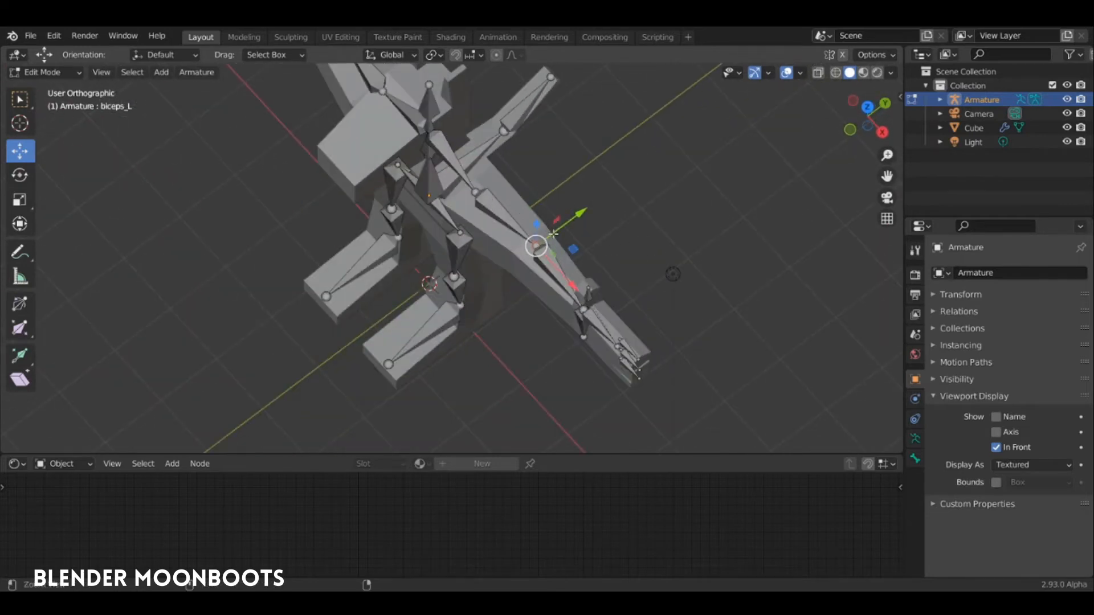
pyautogui.scroll(3, 522, 212)
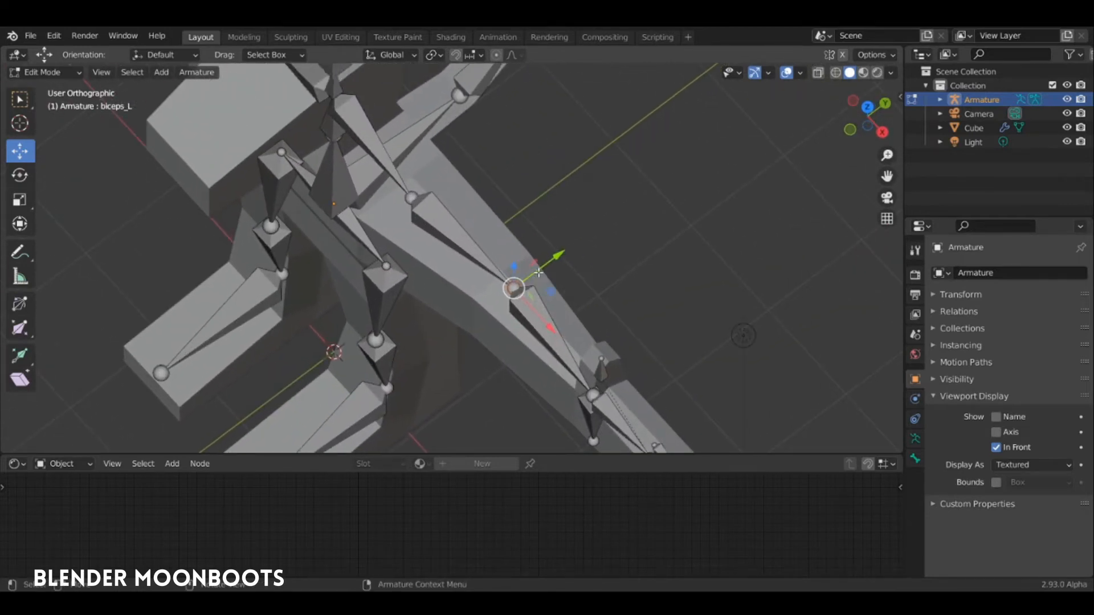
pyautogui.press('e')
pyautogui.click(573, 233)
# Clear the parent of the new elbow bone and move it about 1.11 m along Y, behind the arm.
pyautogui.click(548, 261)
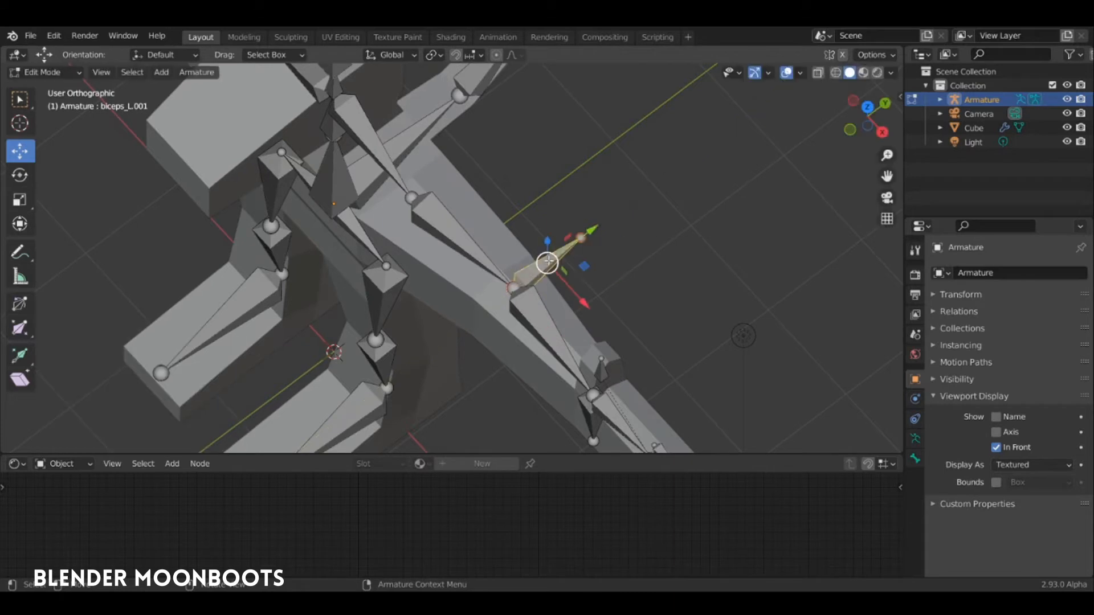
pyautogui.hotkey('alt', 'p')
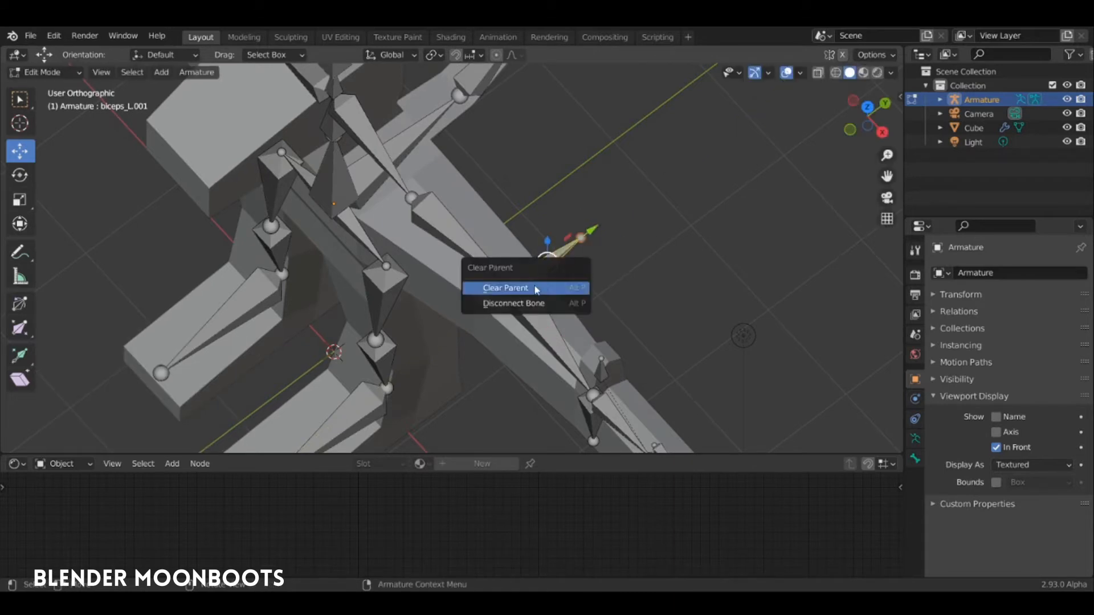
pyautogui.click(530, 289)
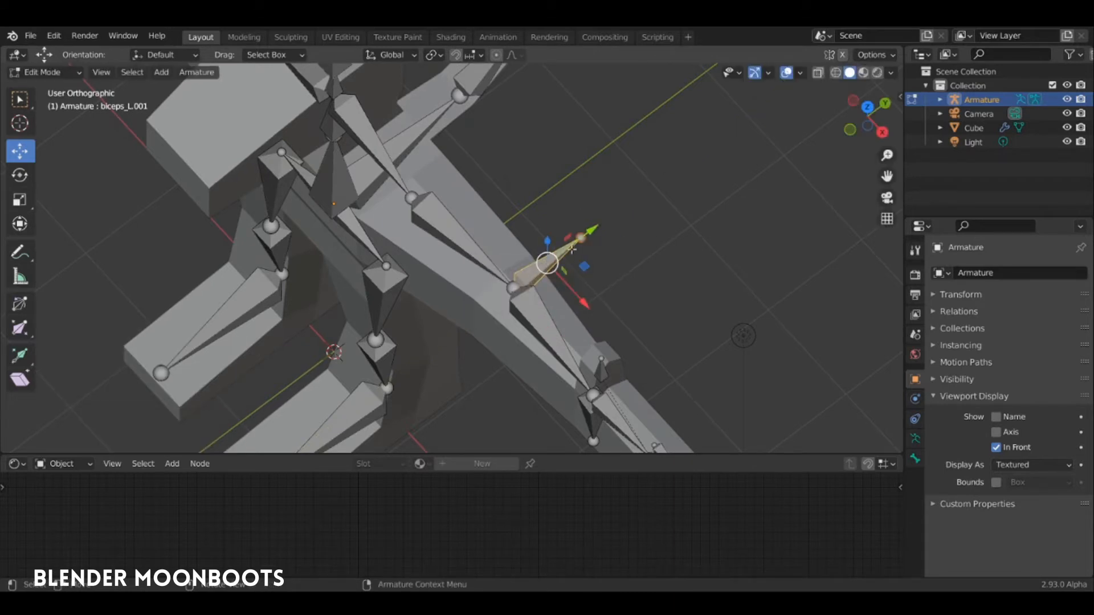
pyautogui.press('g')
pyautogui.press('y')
pyautogui.click(711, 171)
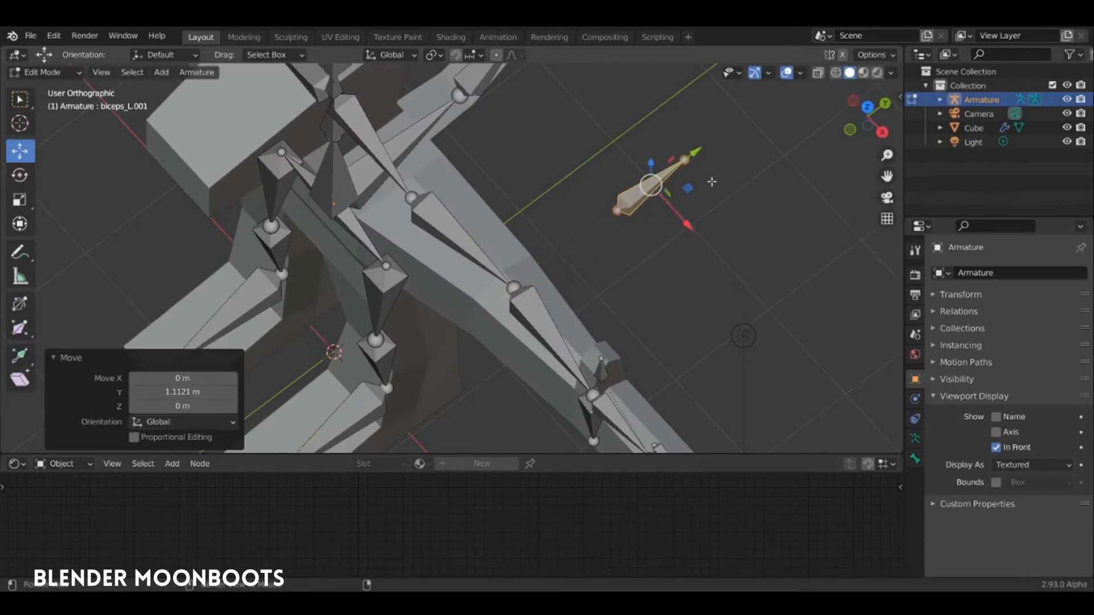
# In Pose Mode, rename the detached bone behind the left elbow as IKpole_L.
pyautogui.moveTo(712, 171); pyautogui.dragTo(564, 274, button='middle')
pyautogui.hotkey('ctrl', 'Tab')
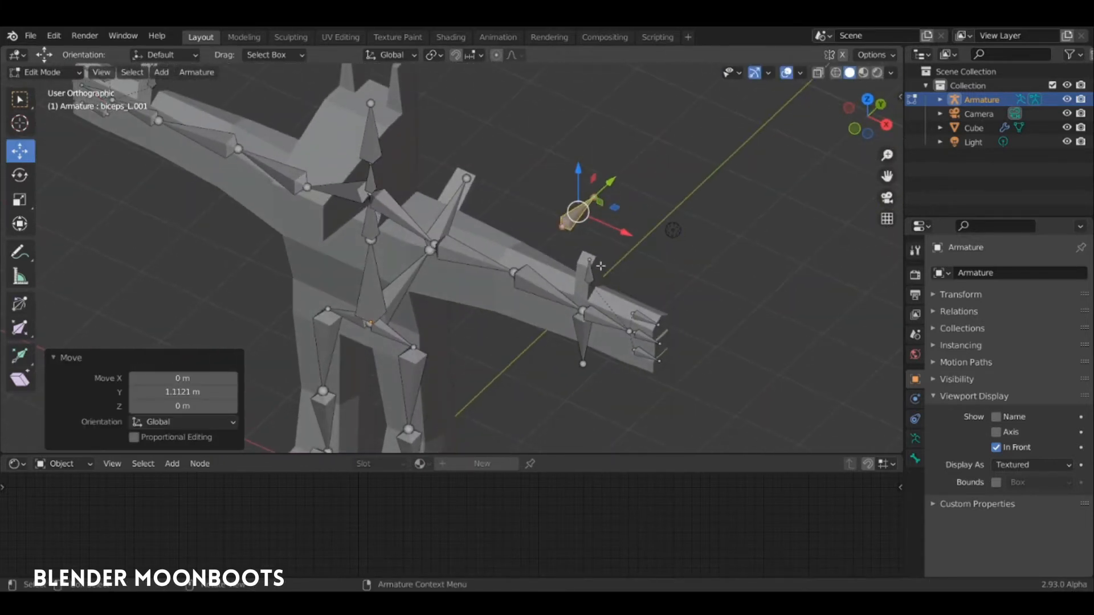
pyautogui.click(536, 286)
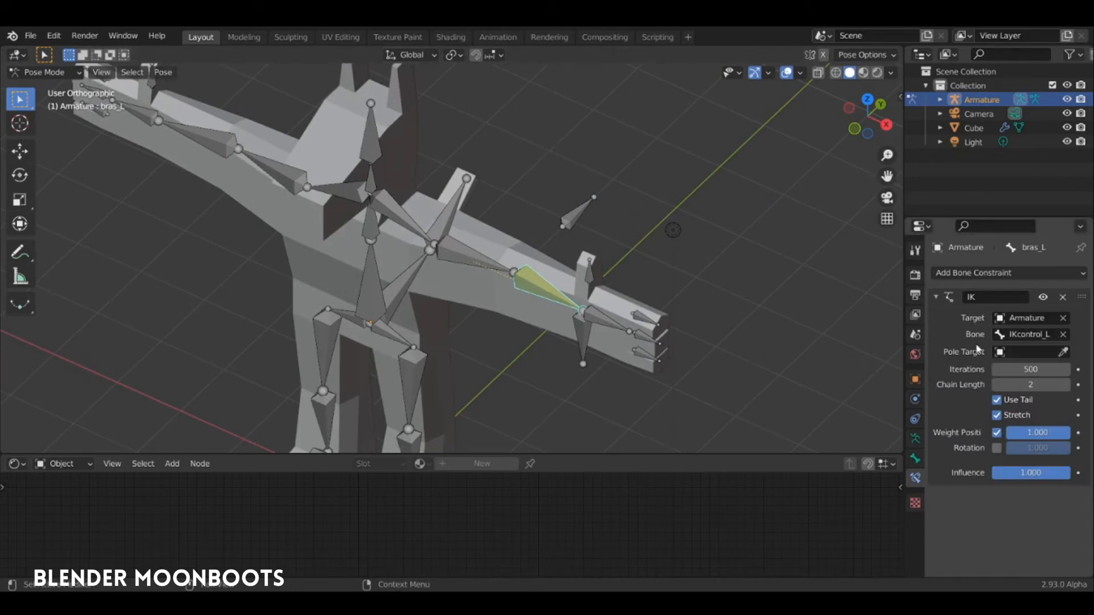
pyautogui.click(575, 215)
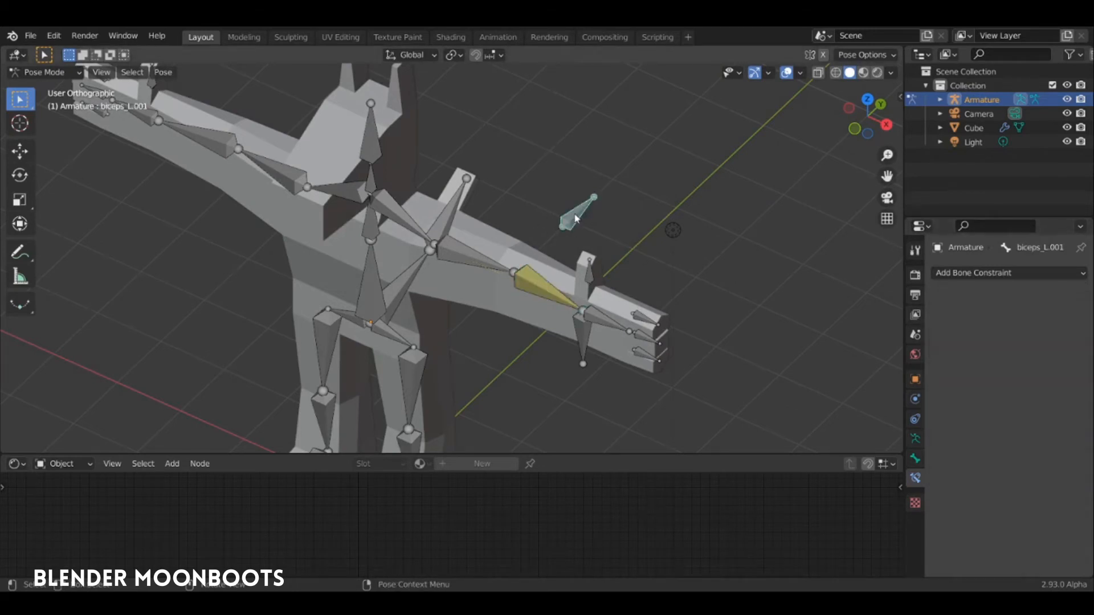
pyautogui.press('F2')
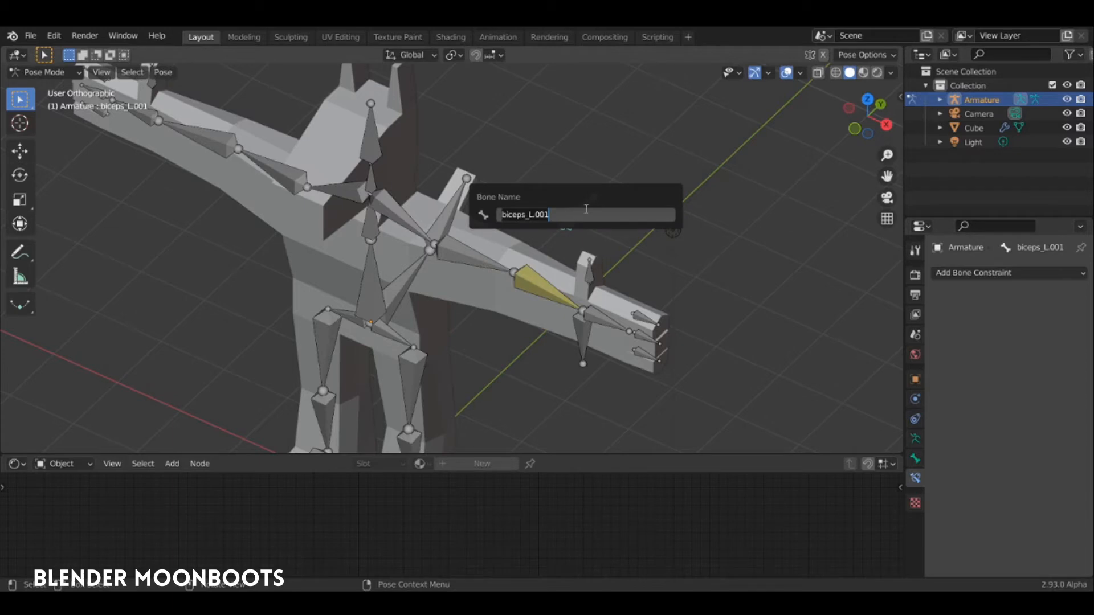
pyautogui.write('IKpole_L')
pyautogui.press('Return')
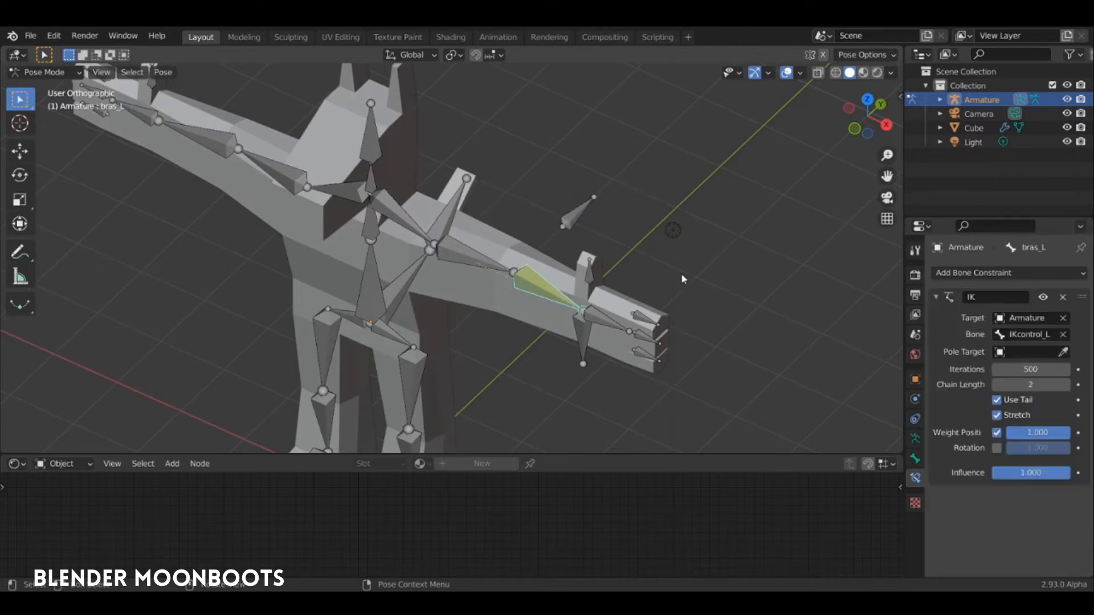
# Set the pole target of the IK constraint on bras_L to the Armature object and its bone IKpole_L.
pyautogui.click(1024, 351)
pyautogui.click(1017, 371)
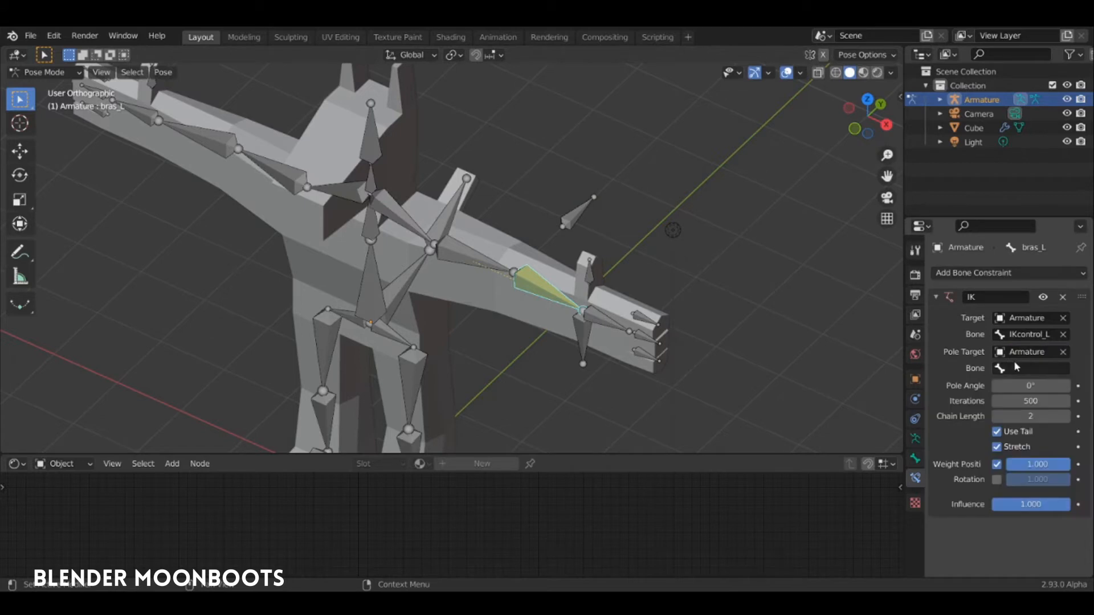
pyautogui.click(1021, 368)
pyautogui.write('IK')
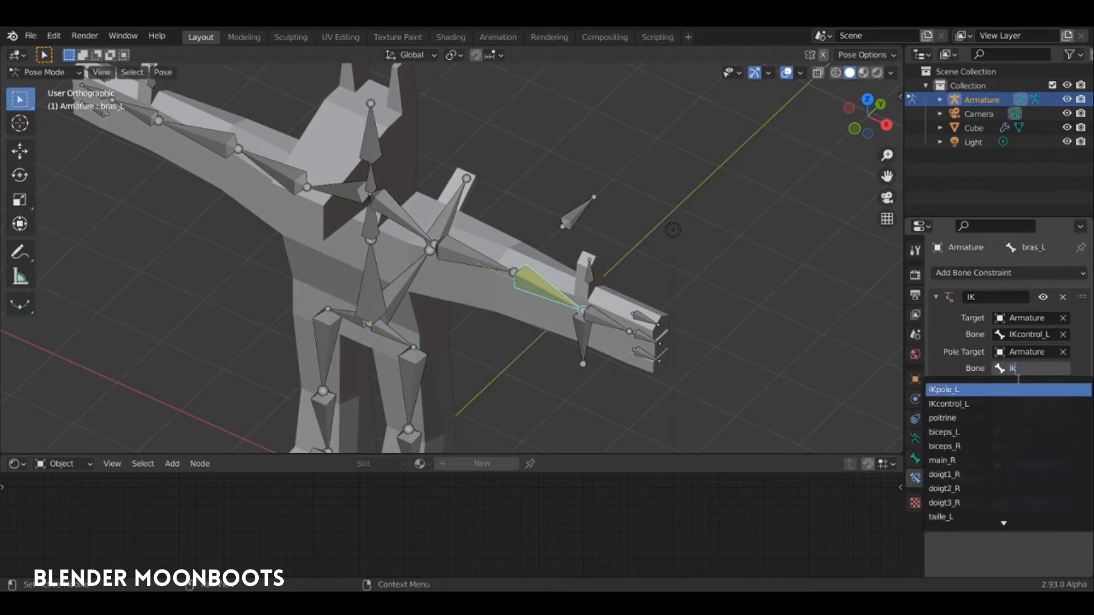
pyautogui.press('Return')
# Test-move IKpole_L up and down with the Move tool to check the left elbow's reaction, restoring its position.
pyautogui.moveTo(462, 279); pyautogui.dragTo(524, 265, button='middle')
pyautogui.click(556, 224)
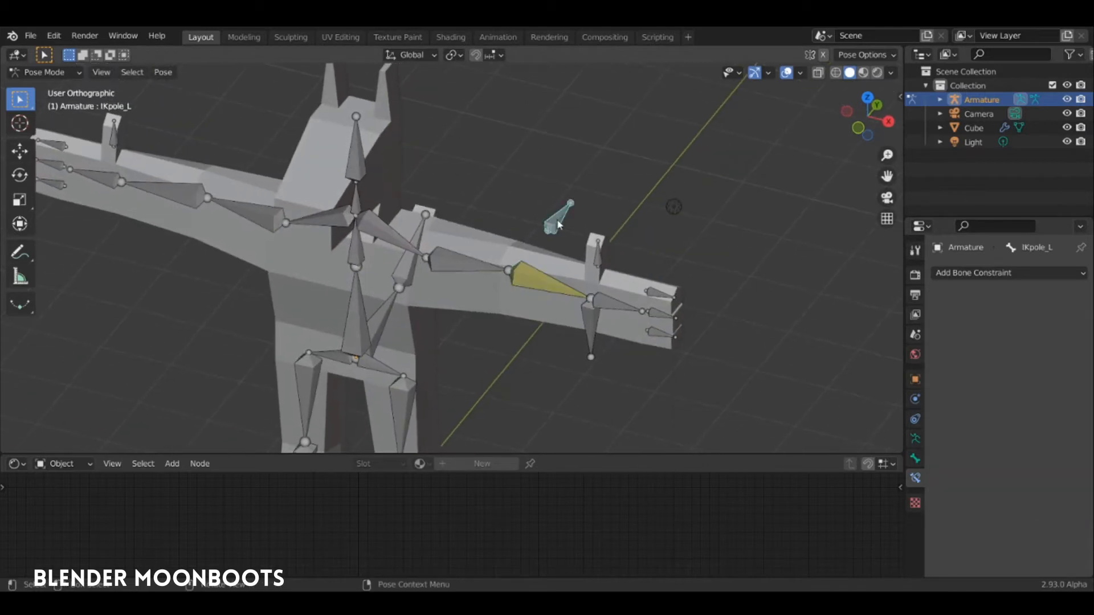
pyautogui.moveTo(558, 224)
pyautogui.mouseDown(button='middle')
pyautogui.moveTo(518, 224)
pyautogui.moveTo(557, 236)
pyautogui.mouseUp(button='middle')
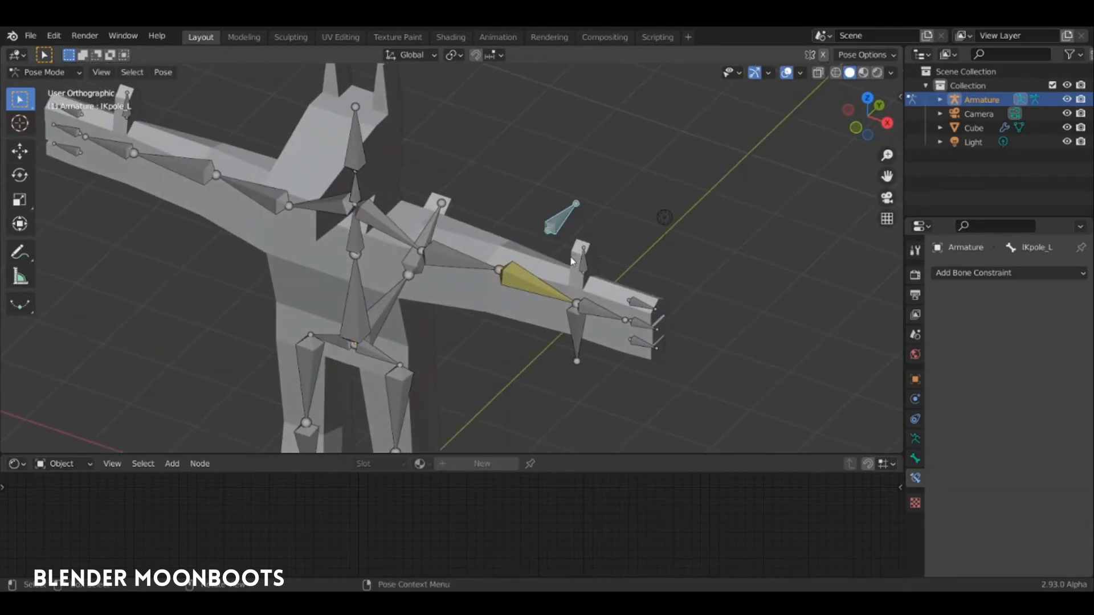
pyautogui.hotkey('shift', 'space')
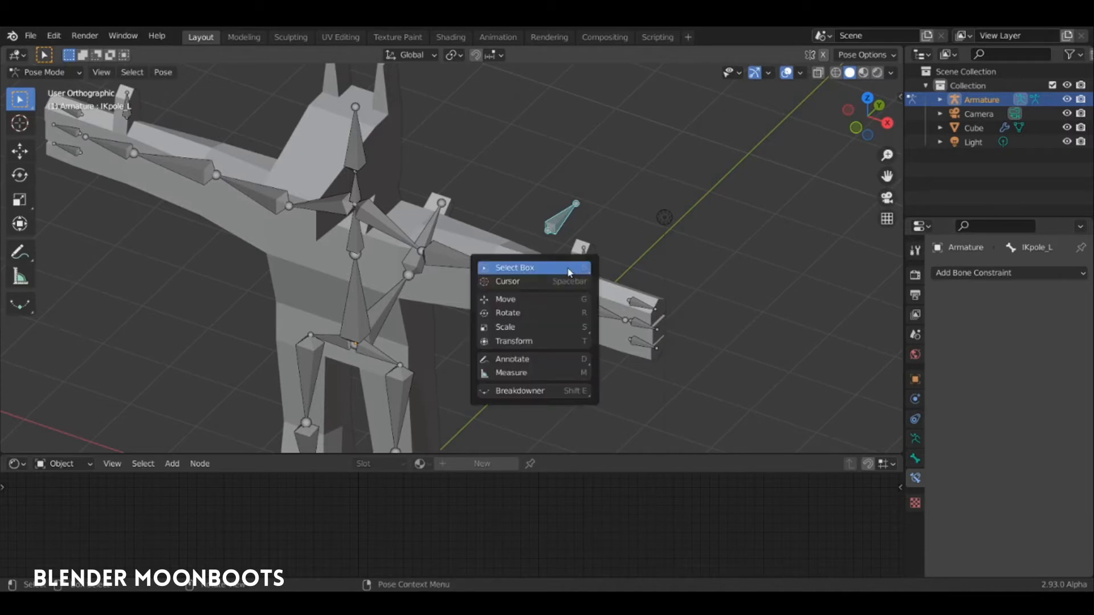
pyautogui.click(501, 297)
pyautogui.moveTo(563, 199)
pyautogui.mouseDown(button='middle')
pyautogui.moveTo(500, 179)
pyautogui.moveTo(554, 190)
pyautogui.mouseUp(button='middle')
pyautogui.moveTo(549, 182); pyautogui.dragTo(562, 102)
pyautogui.hotkey('ctrl', 'z')
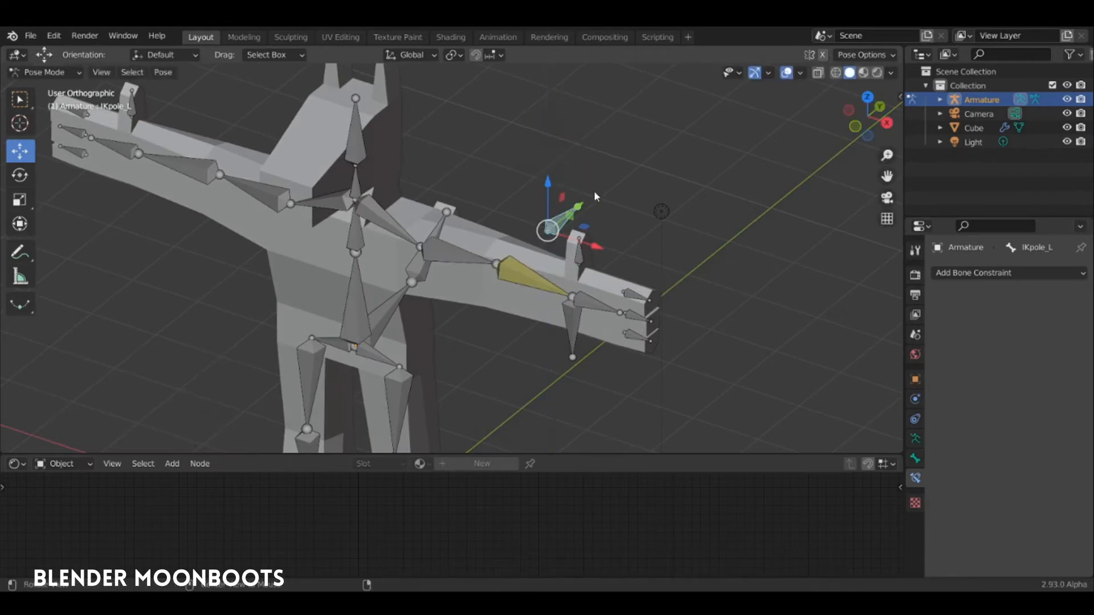
pyautogui.moveTo(594, 190); pyautogui.dragTo(568, 209, button='middle')
pyautogui.moveTo(550, 187); pyautogui.dragTo(594, 196)
pyautogui.moveTo(595, 197); pyautogui.dragTo(597, 261, button='middle')
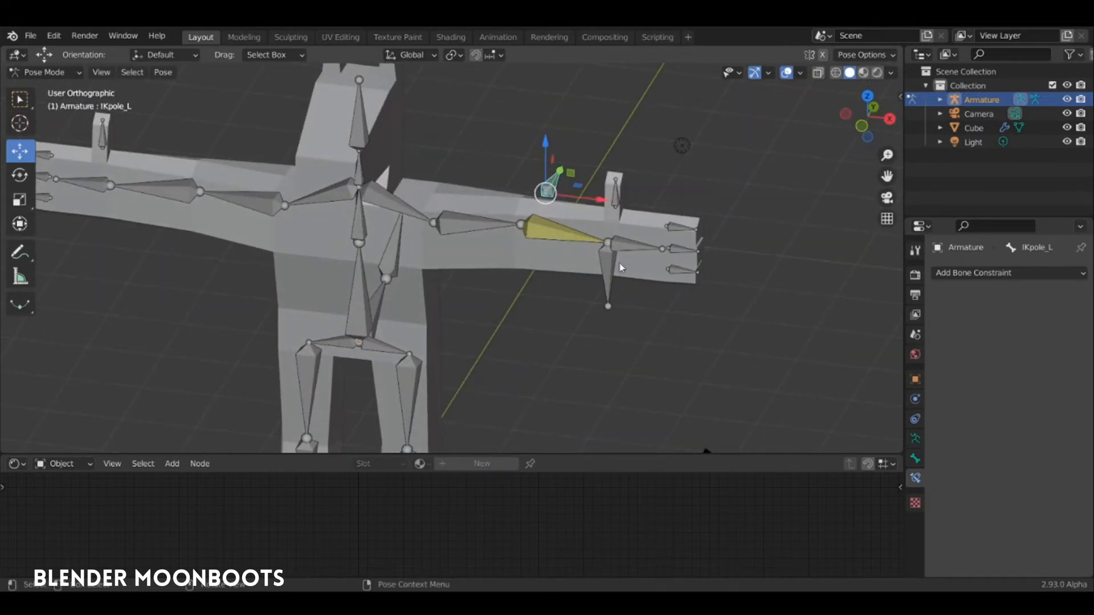
# Test the left arm's IK by moving IKcontrol_L down toward the body and IKpole_L about 2.04 m down, undoing both moves.
pyautogui.click(603, 280)
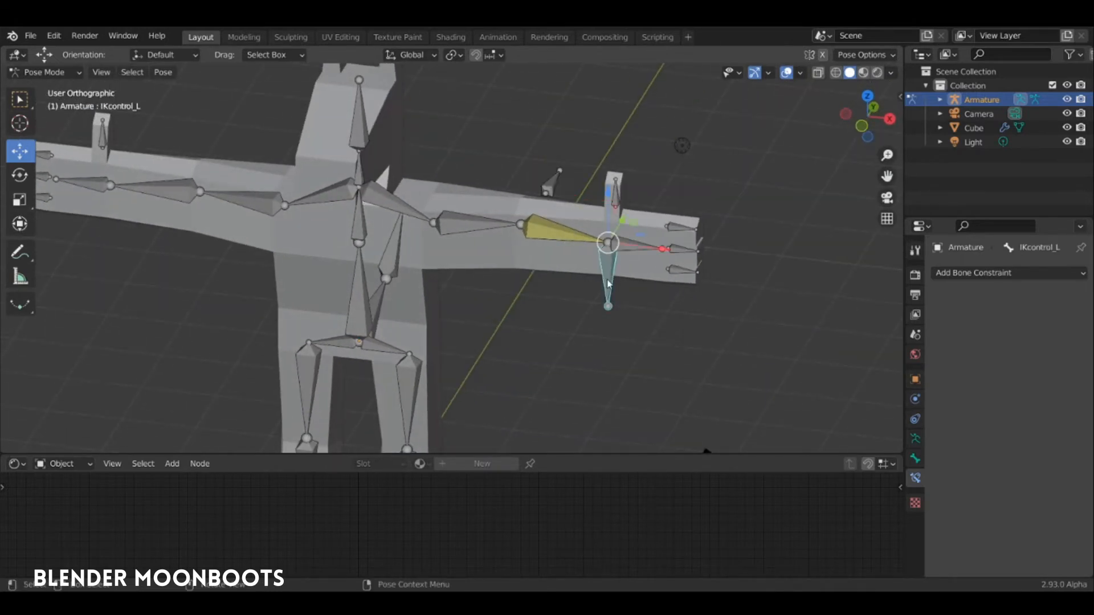
pyautogui.press('g')
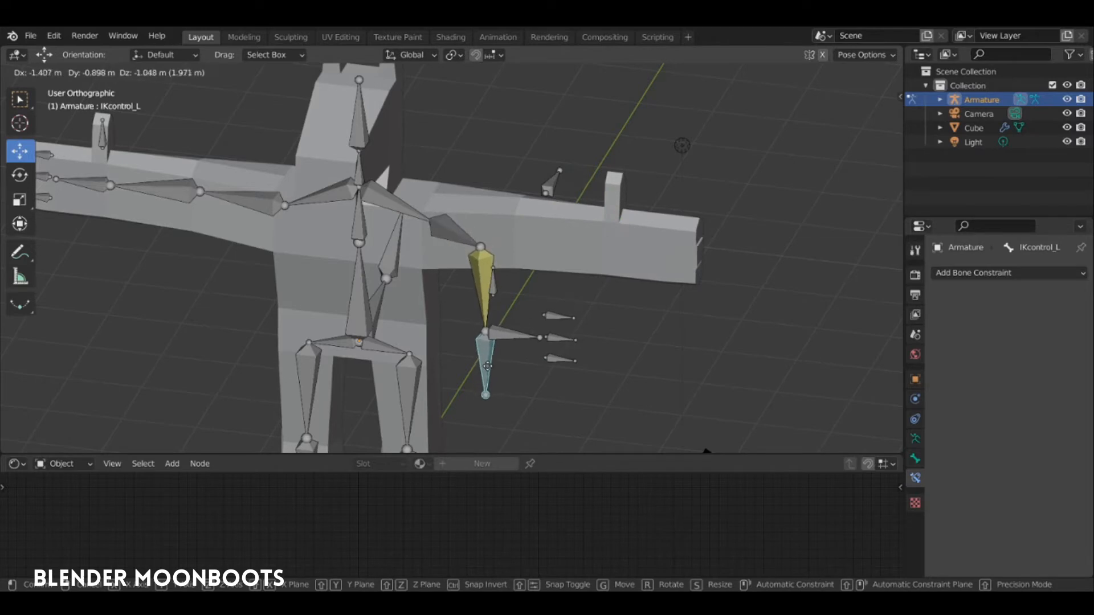
pyautogui.click(485, 365)
pyautogui.moveTo(484, 365); pyautogui.dragTo(582, 208, button='middle')
pyautogui.click(584, 205)
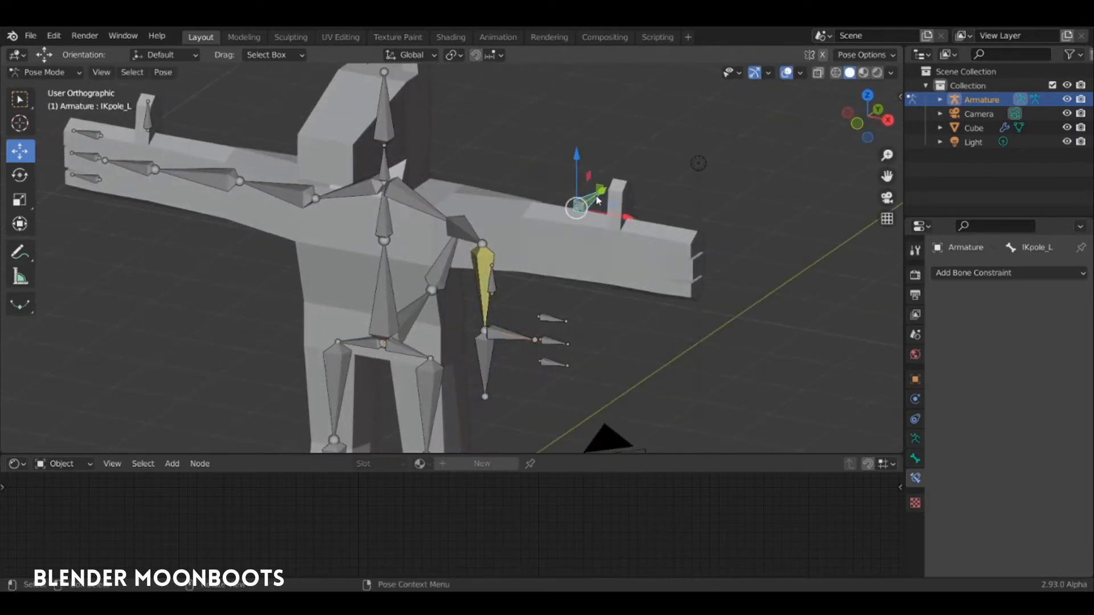
pyautogui.moveTo(582, 160); pyautogui.dragTo(582, 303)
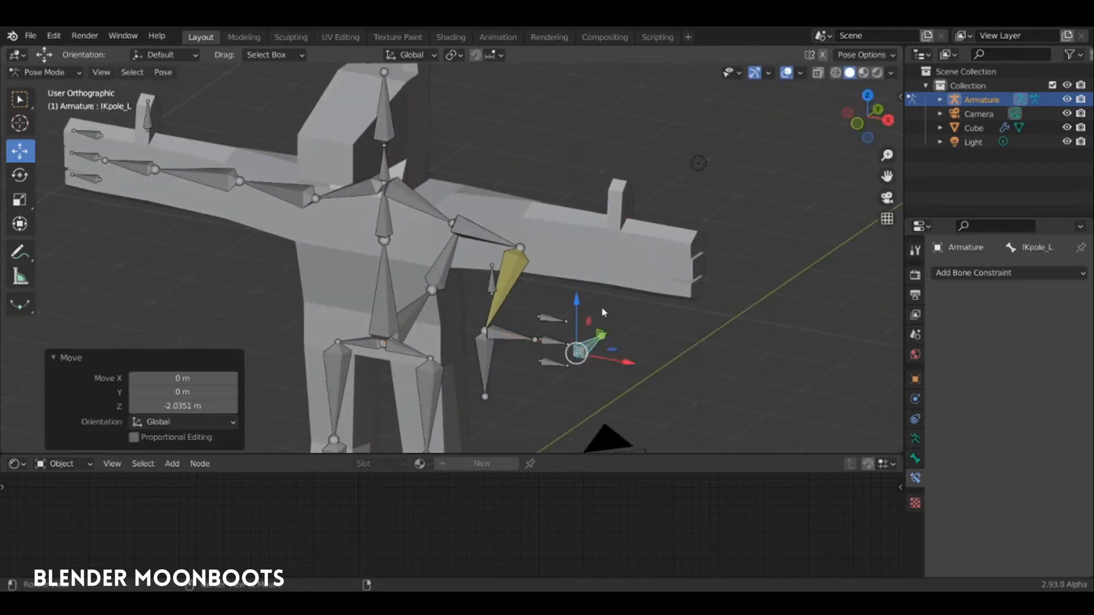
pyautogui.moveTo(582, 304); pyautogui.dragTo(612, 274, button='middle')
pyautogui.hotkey('ctrl', 'z')
pyautogui.hotkey('ctrl', 'z')
# Compare the left arm's bone positions between Edit Mode and Pose Mode, also viewing the armature from the front.
pyautogui.press('Tab')
pyautogui.press('Tab')
pyautogui.press('Tab')
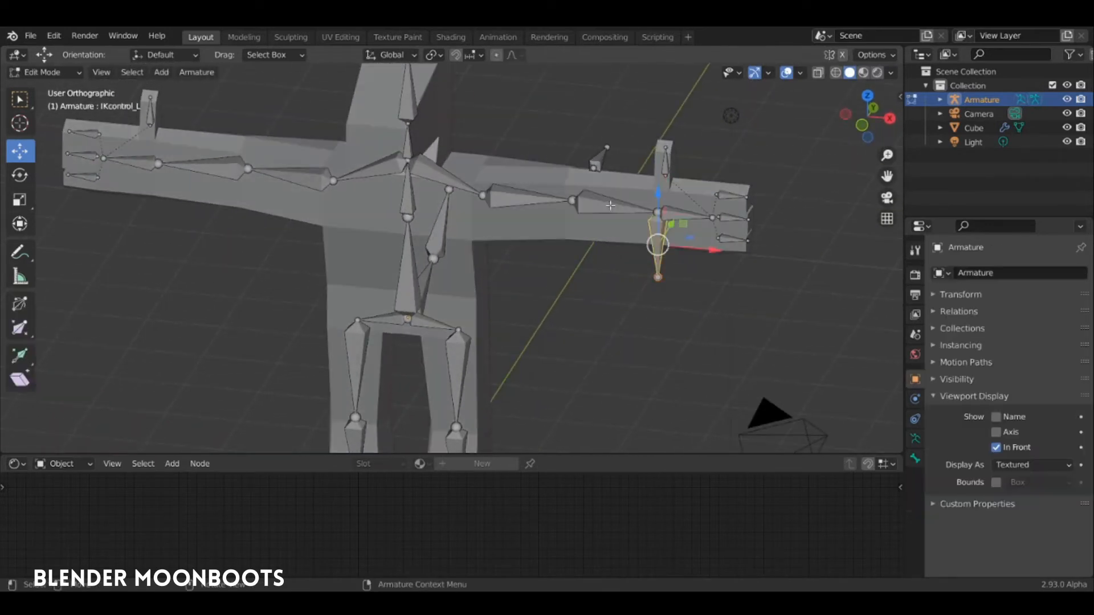
pyautogui.press('Tab')
pyautogui.press('Tab')
pyautogui.press('Tab')
pyautogui.press('Tab')
pyautogui.press('Tab')
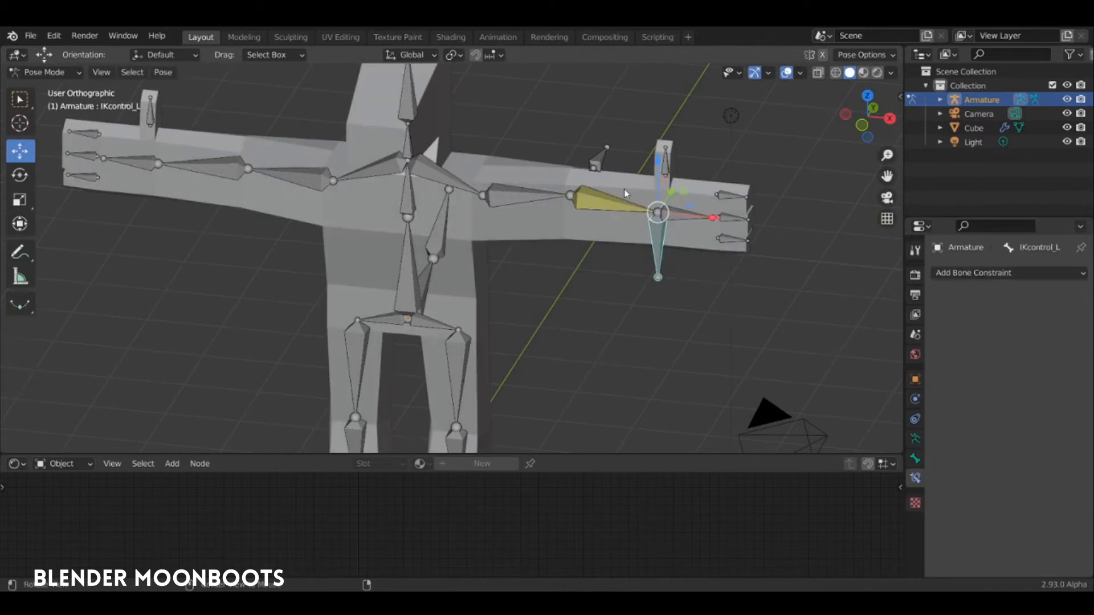
pyautogui.moveTo(624, 189); pyautogui.dragTo(641, 171, button='middle')
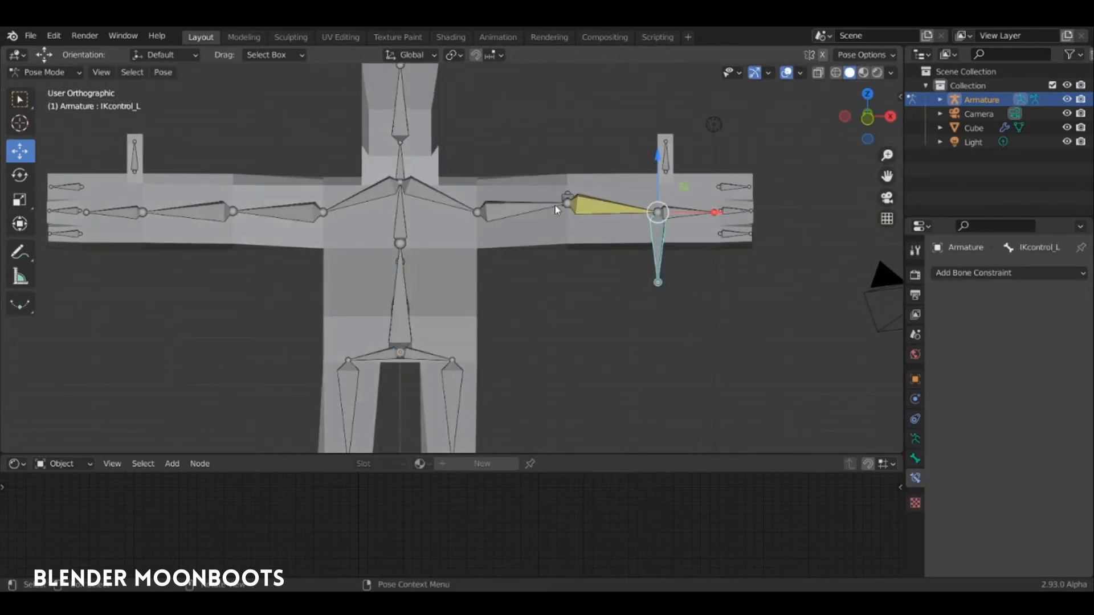
pyautogui.press('a')
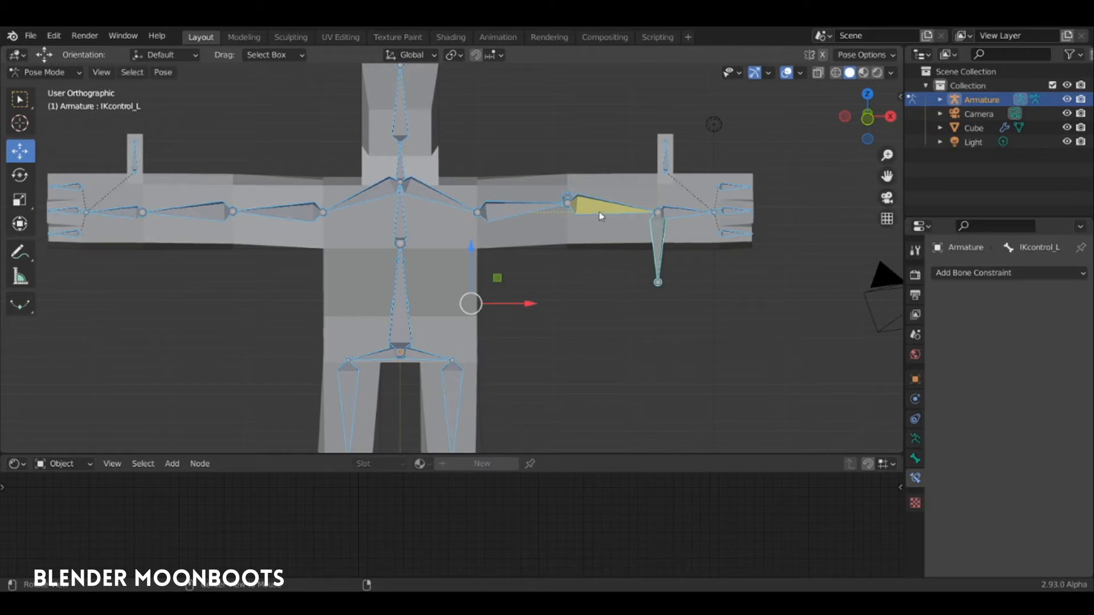
# In Edit Mode, extrude a new bone from the left ankle joint about 0.89 m backward along Y.
pyautogui.moveTo(607, 217); pyautogui.dragTo(542, 370, button='middle')
pyautogui.click(575, 247)
pyautogui.click(555, 367)
pyautogui.press('Tab')
pyautogui.click(551, 367)
pyautogui.keyDown('shift'); pyautogui.moveTo(592, 329); pyautogui.dragTo(552, 292, button='middle'); pyautogui.keyUp('shift')
pyautogui.press('KP_3')
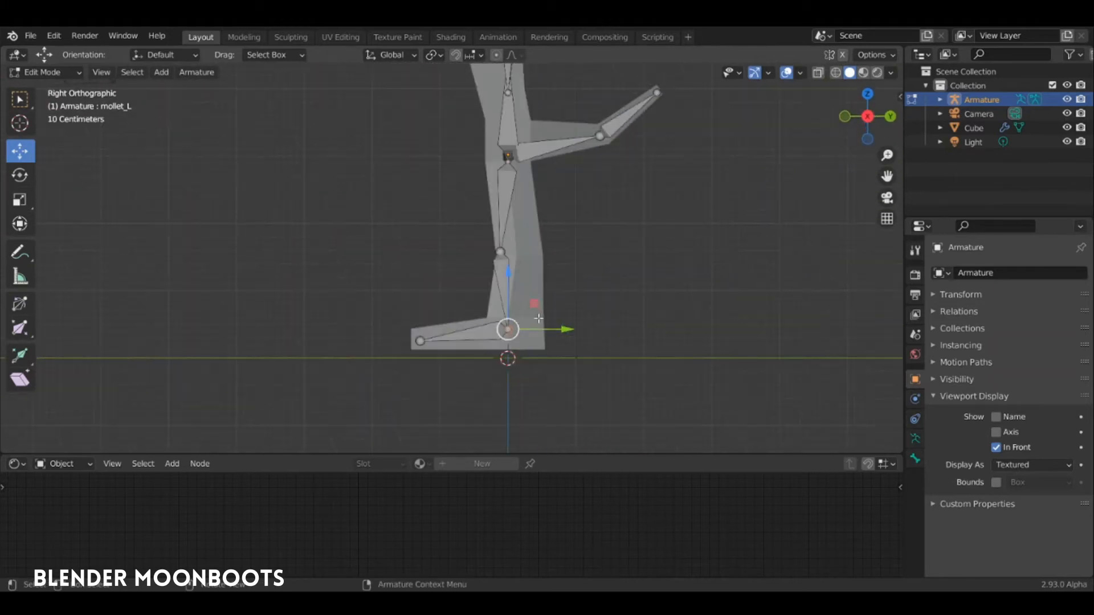
pyautogui.press('e')
pyautogui.press('y')
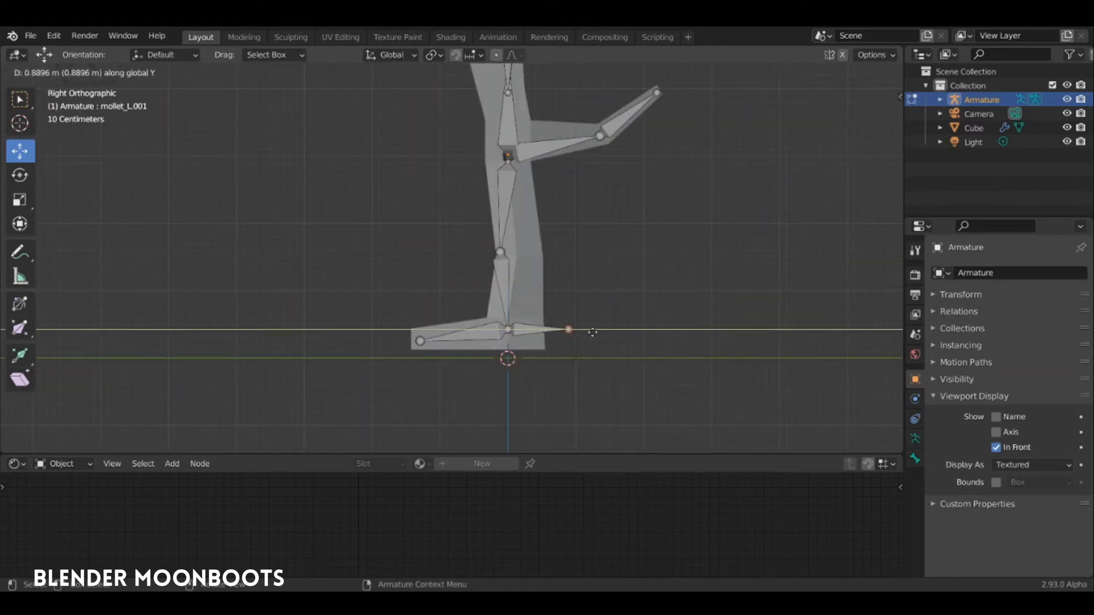
pyautogui.click(592, 332)
# Rename the new bone behind the left ankle as IKcontrolpied_L.
pyautogui.moveTo(593, 333); pyautogui.dragTo(535, 219, button='middle')
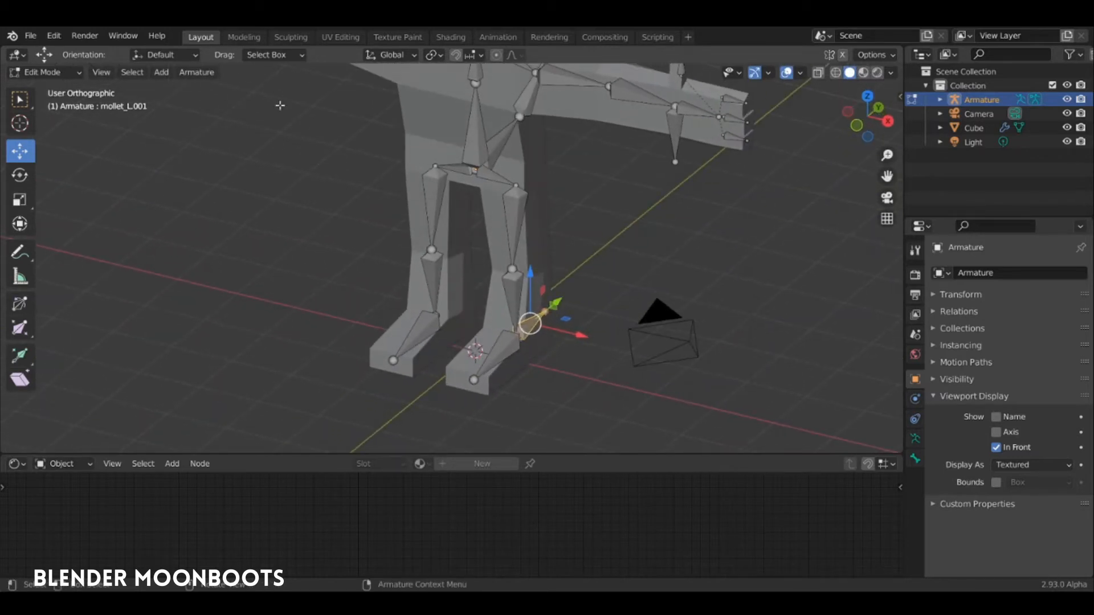
pyautogui.press('F2')
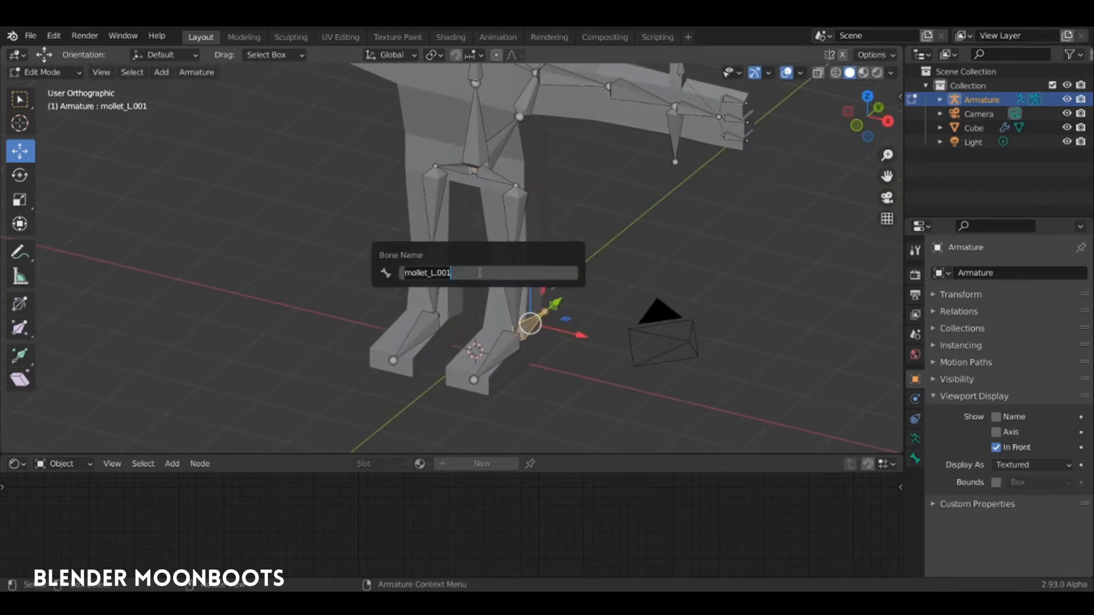
pyautogui.press('BackSpace')
pyautogui.write('IK')
pyautogui.write('controlpied_L')
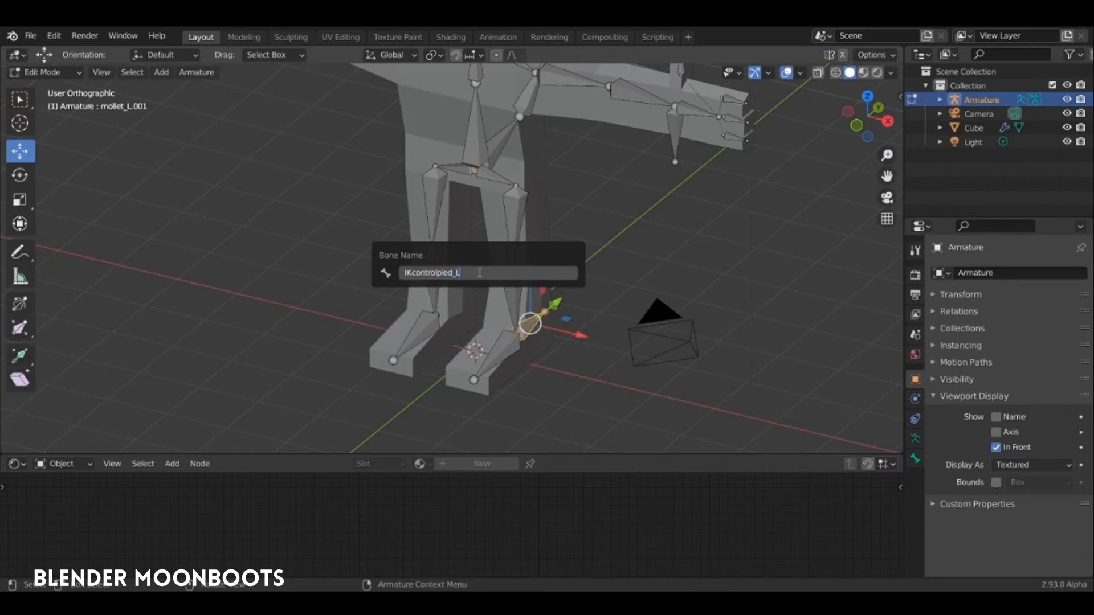
pyautogui.press('Return')
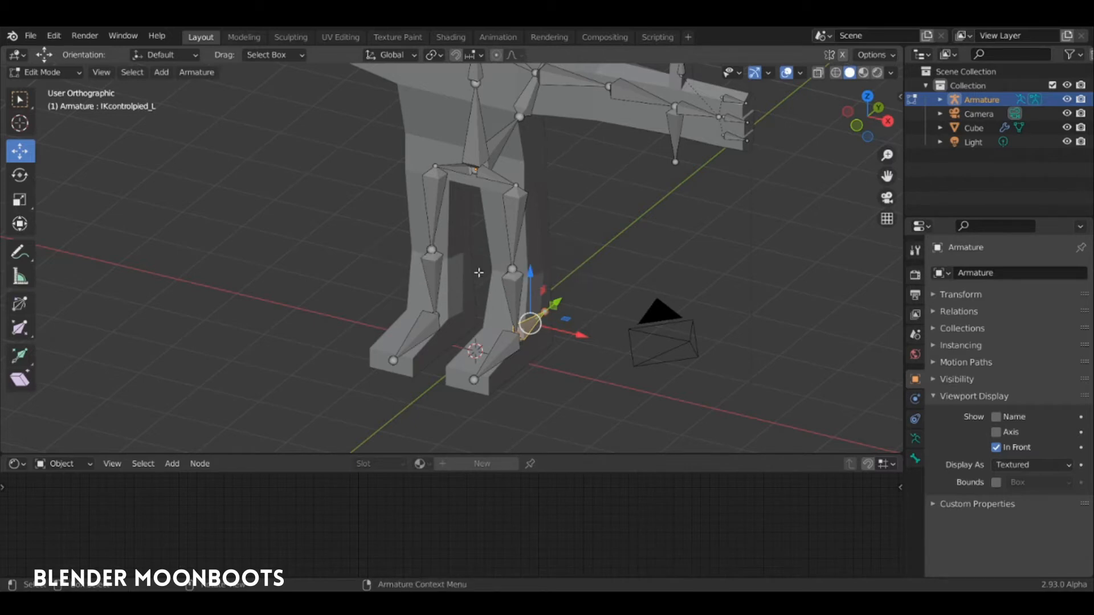
# Extrude a new bone from the left knee joint forward along the Y axis.
pyautogui.hotkey('ctrl', 'Tab')
pyautogui.press('Tab')
pyautogui.click(512, 274)
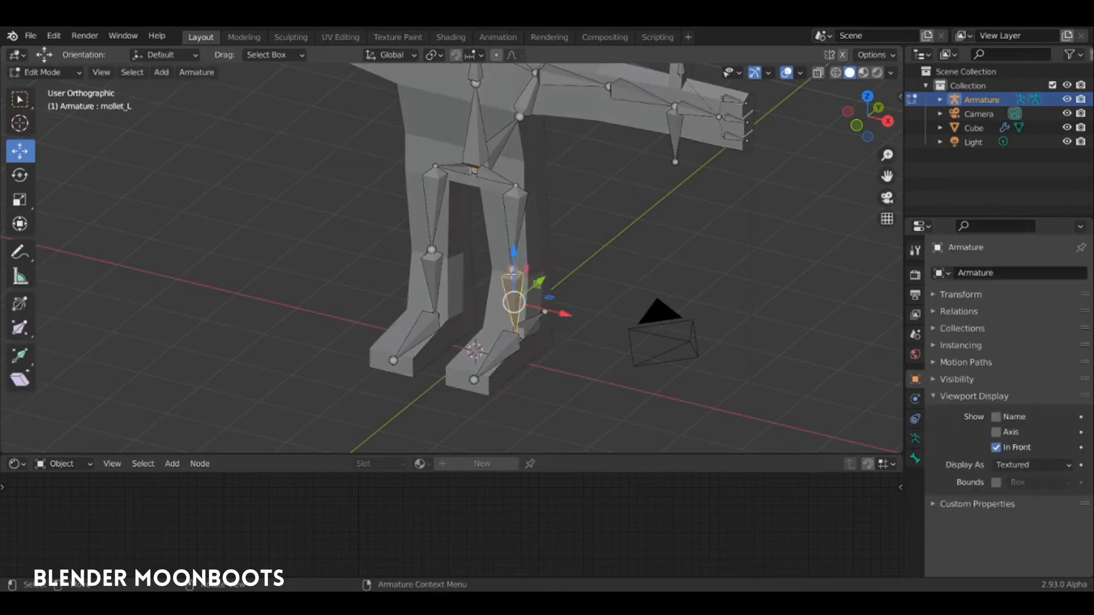
pyautogui.click(513, 266)
pyautogui.moveTo(633, 273); pyautogui.dragTo(563, 258, button='middle')
pyautogui.press('e')
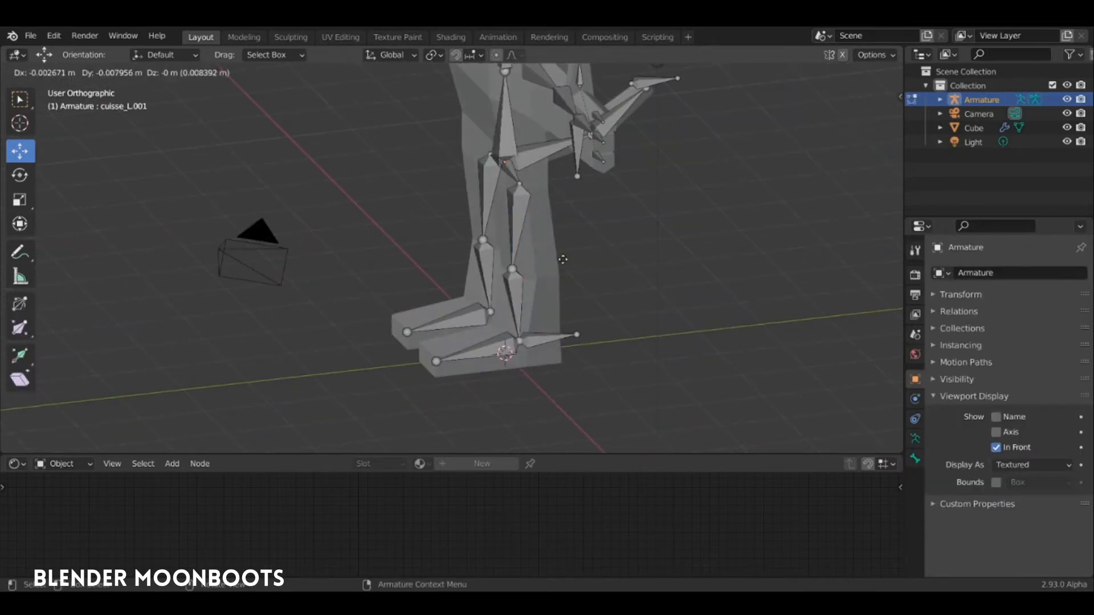
pyautogui.press('y')
pyautogui.click(502, 272)
pyautogui.click(494, 270)
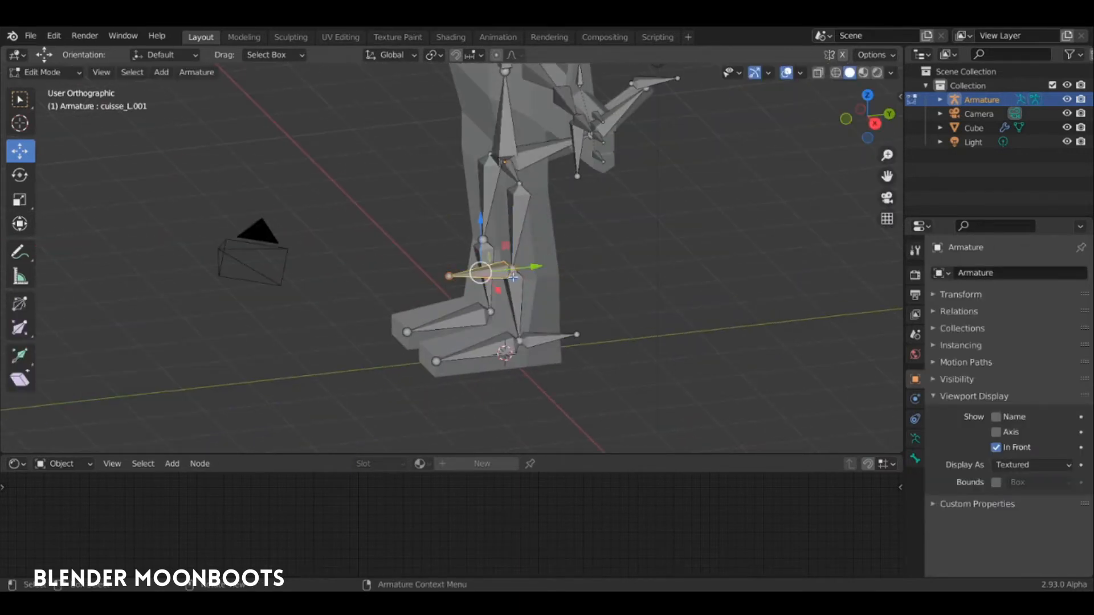
# Clear the parent of the new knee bone and move it about -1.04 m along Y, in front of the leg.
pyautogui.hotkey('alt', 'p')
pyautogui.press('Down')
pyautogui.press('Return')
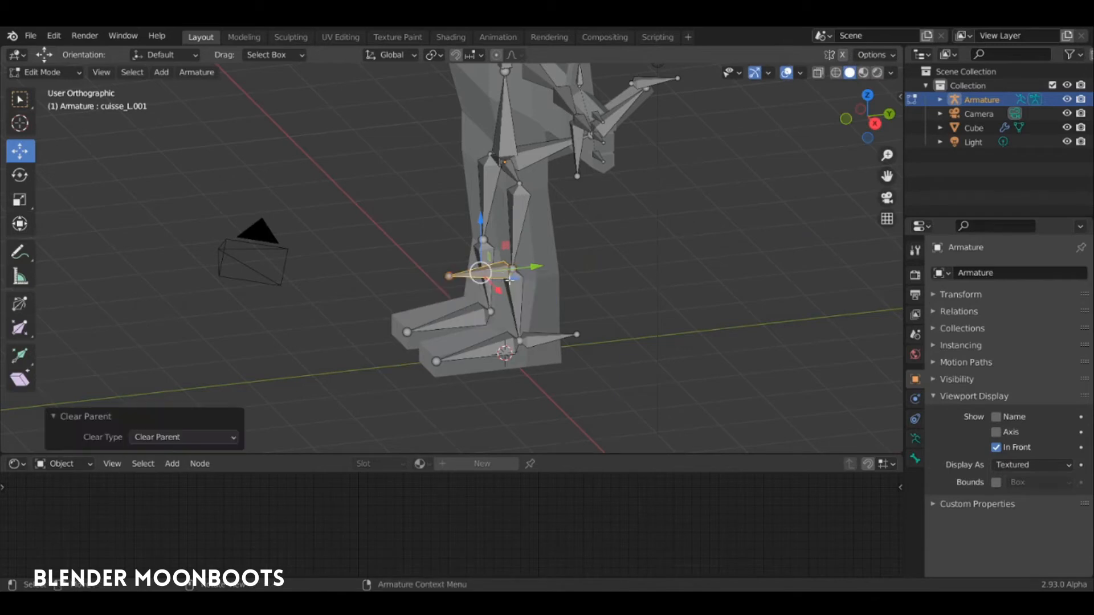
pyautogui.click(535, 268)
pyautogui.click(498, 270)
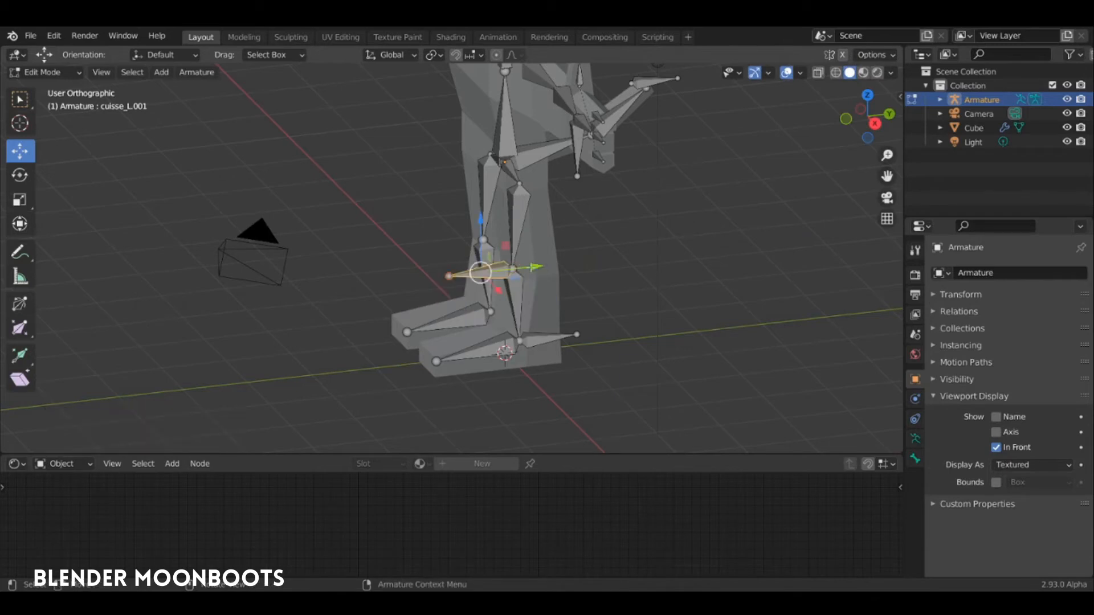
pyautogui.moveTo(535, 267); pyautogui.dragTo(507, 276)
pyautogui.moveTo(507, 276); pyautogui.dragTo(583, 268, button='middle')
# Rename the detached bone in front of the left knee as IKtargetpied_L.
pyautogui.moveTo(453, 258)
pyautogui.mouseDown(button='middle')
pyautogui.moveTo(487, 264)
pyautogui.moveTo(394, 251)
pyautogui.moveTo(440, 263)
pyautogui.mouseUp(button='middle')
pyautogui.press('F2')
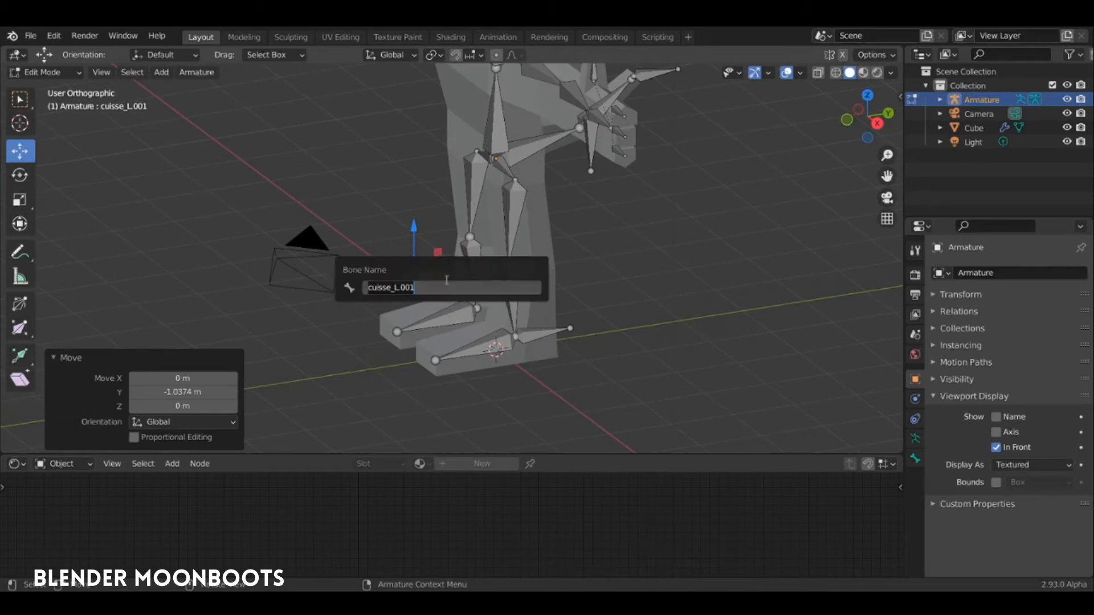
pyautogui.press('BackSpace')
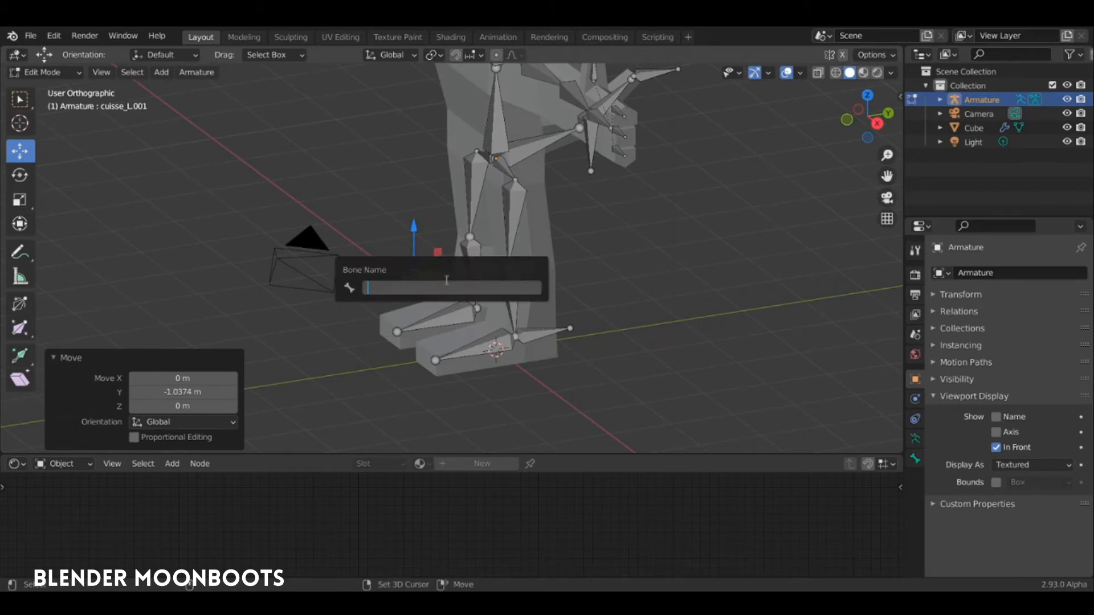
pyautogui.write('IKtargetpied_L')
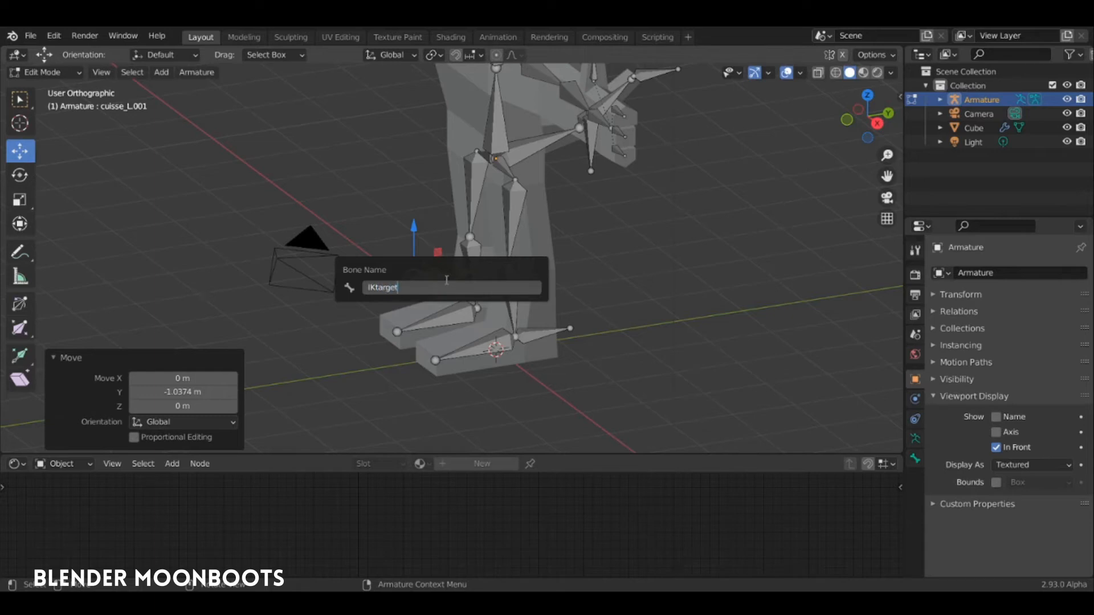
pyautogui.write('_L')
pyautogui.press('Return')
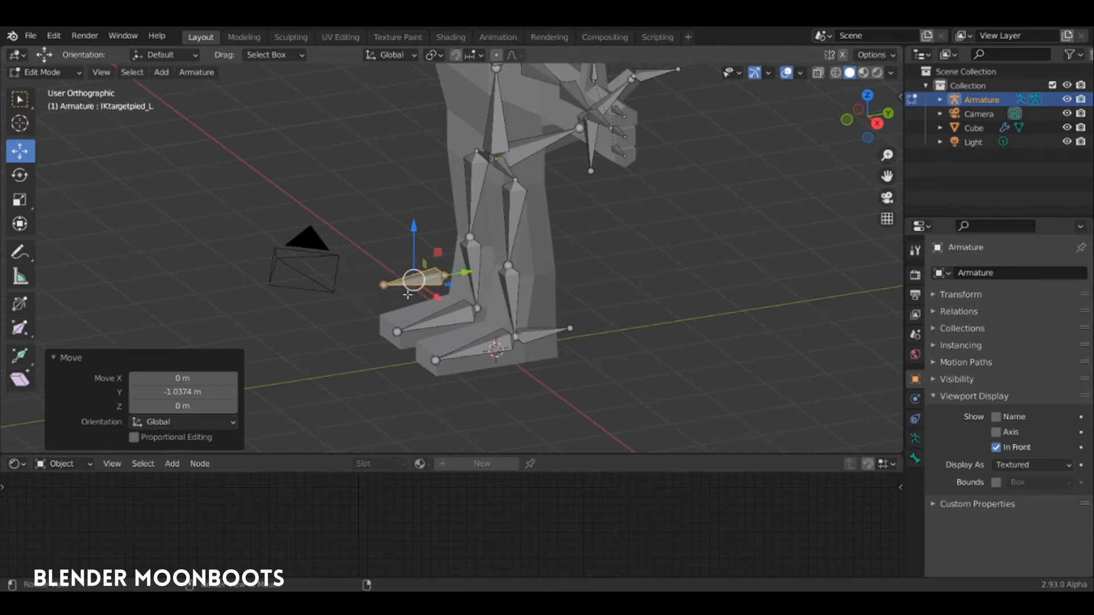
# In Pose Mode, add an Inverse Kinematics constraint to mollet_L and set its chain length to 2.
pyautogui.moveTo(447, 281); pyautogui.dragTo(493, 300, button='middle')
pyautogui.hotkey('ctrl', 'Tab')
pyautogui.click(490, 276)
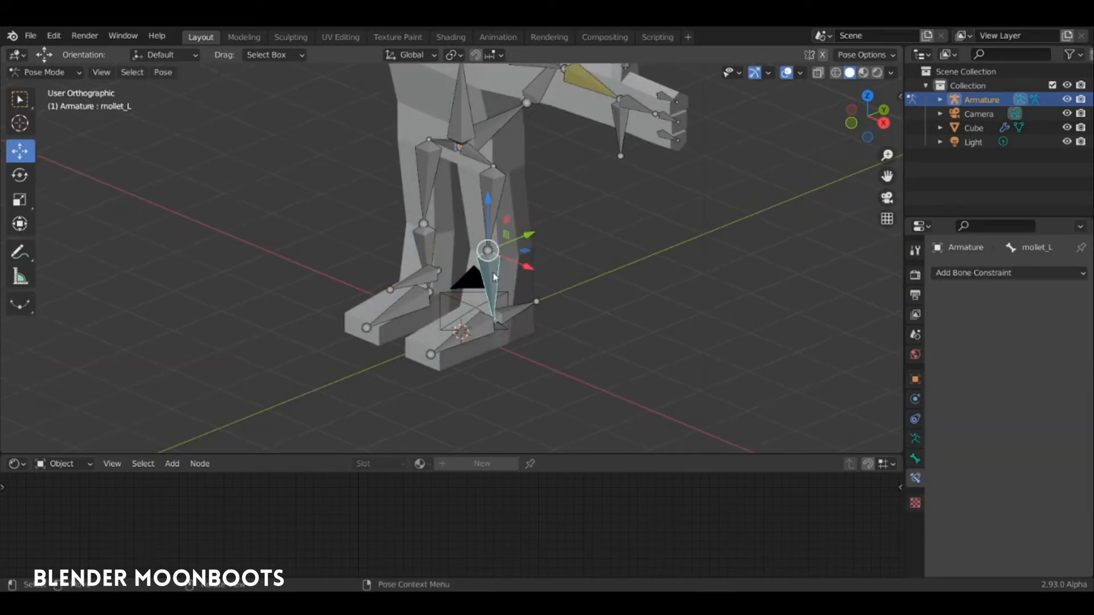
pyautogui.moveTo(504, 276); pyautogui.dragTo(558, 287, button='middle')
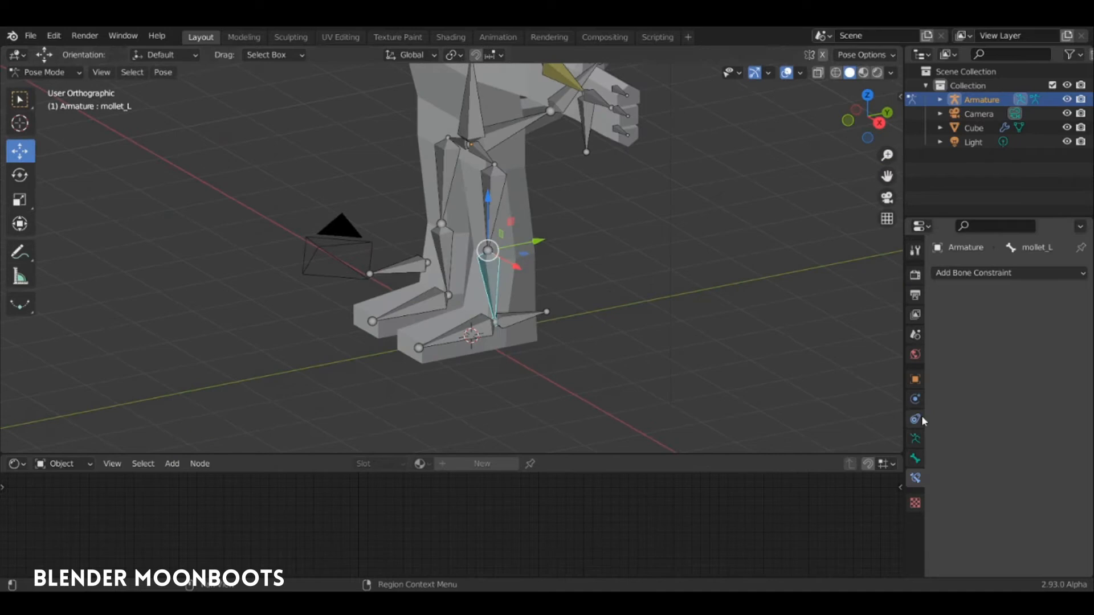
pyautogui.click(959, 274)
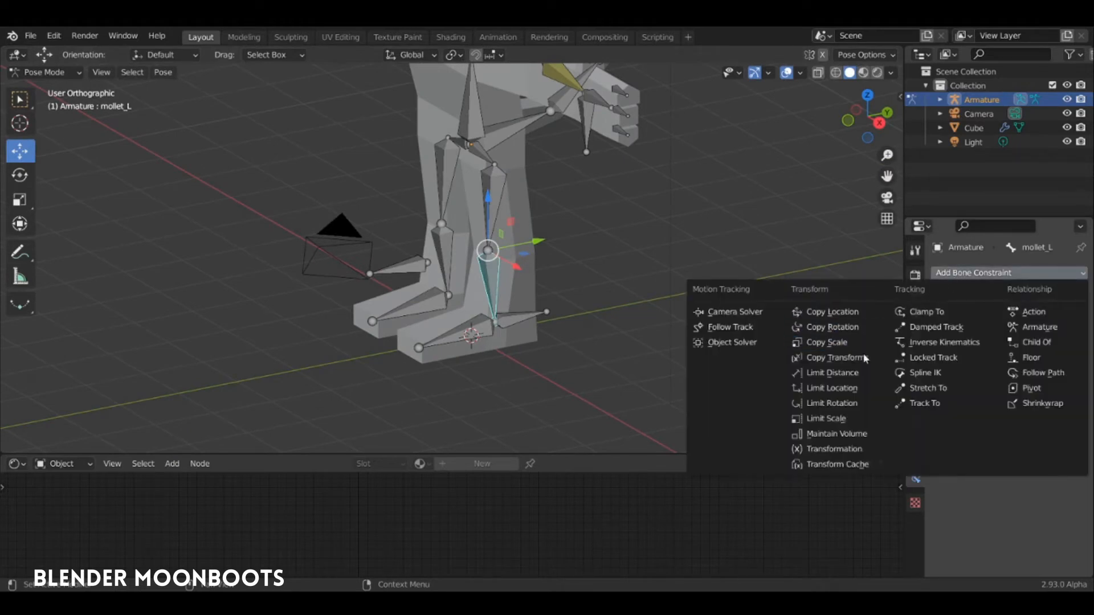
pyautogui.click(937, 344)
pyautogui.moveTo(649, 312)
pyautogui.mouseDown(button='middle')
pyautogui.moveTo(639, 308)
pyautogui.moveTo(646, 311)
pyautogui.mouseUp(button='middle')
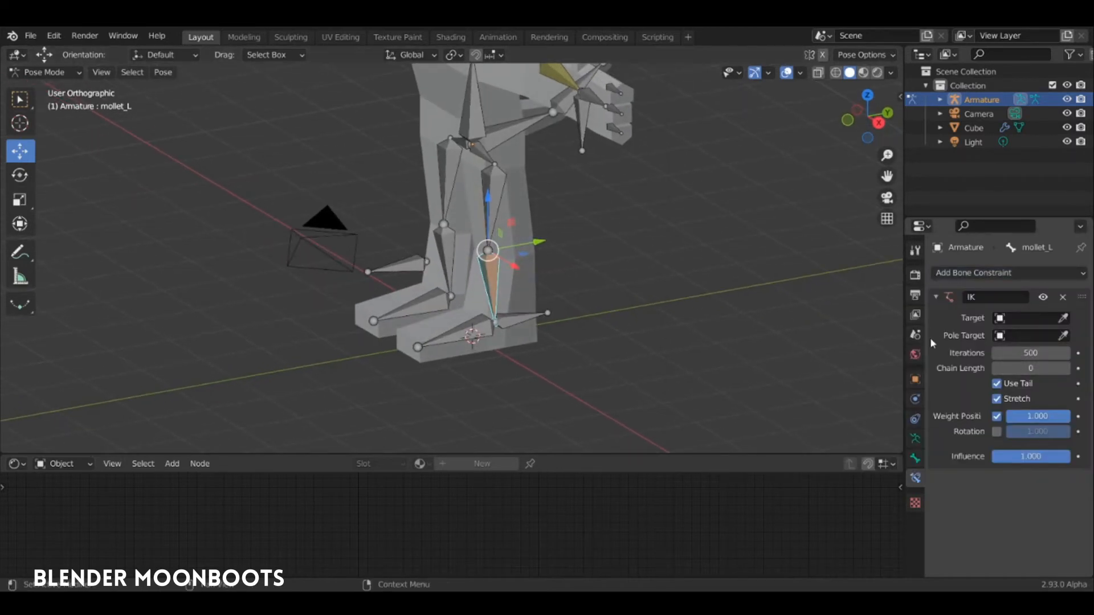
pyautogui.click(1063, 370)
pyautogui.click(1064, 369)
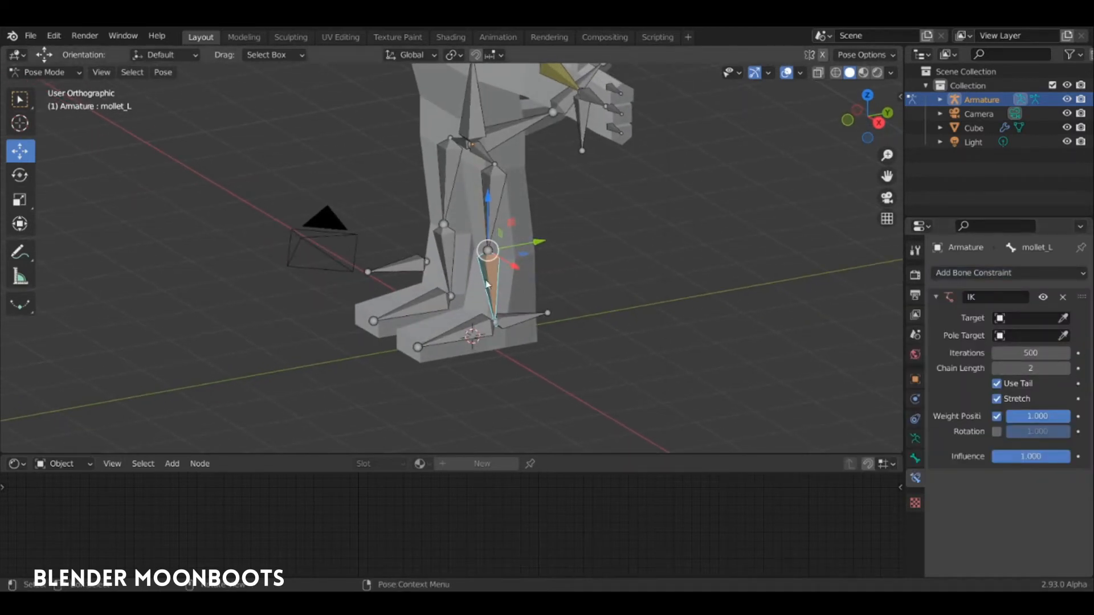
# Set the target of the IK constraint on mollet_L to the Armature object and its bone IKcontrolpied_L.
pyautogui.moveTo(500, 254); pyautogui.dragTo(484, 295, button='middle')
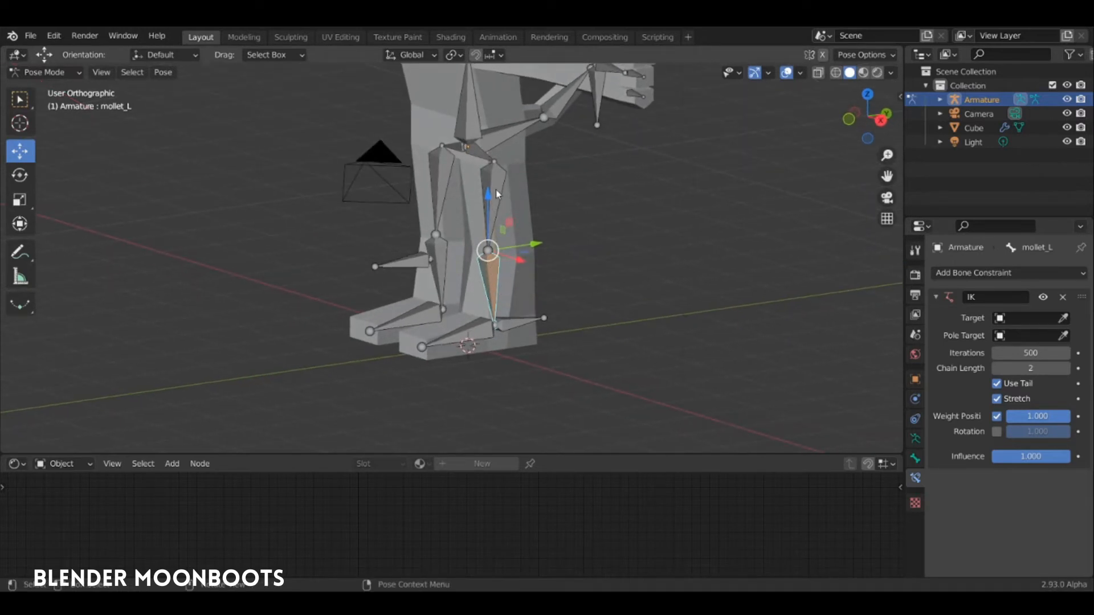
pyautogui.moveTo(520, 236); pyautogui.dragTo(502, 318, button='middle')
pyautogui.click(515, 323)
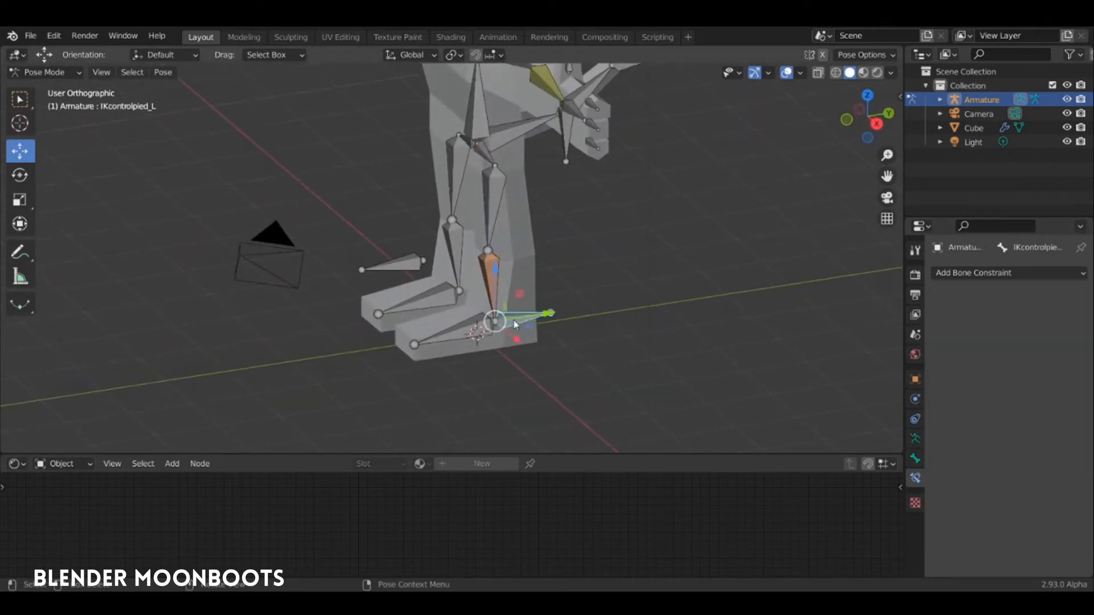
pyautogui.click(490, 276)
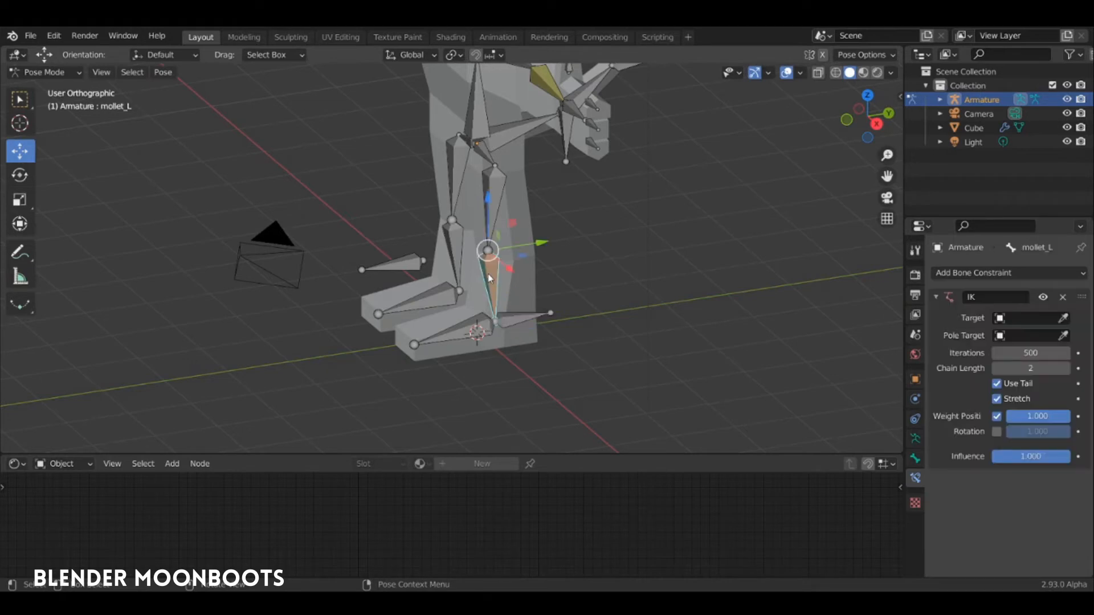
pyautogui.click(1029, 318)
pyautogui.click(1021, 339)
pyautogui.click(1021, 334)
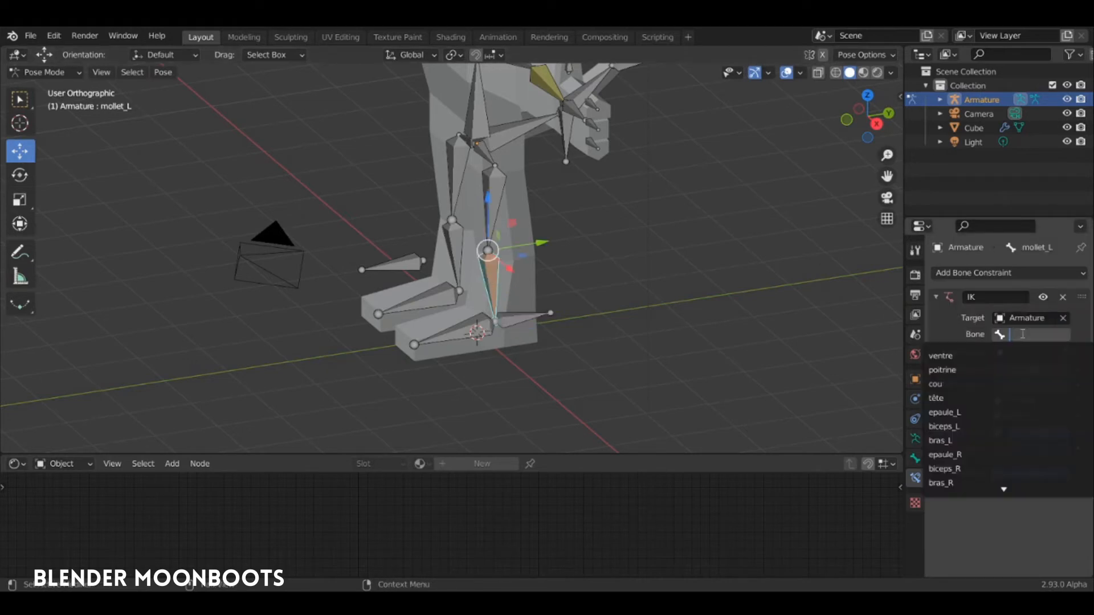
pyautogui.write('ik')
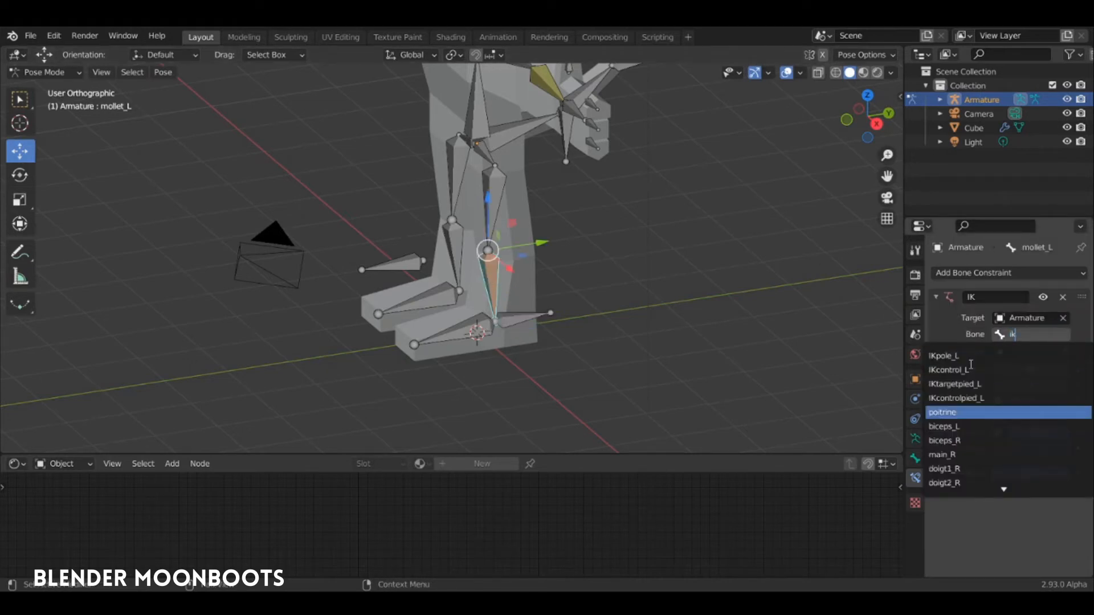
pyautogui.press('Up')
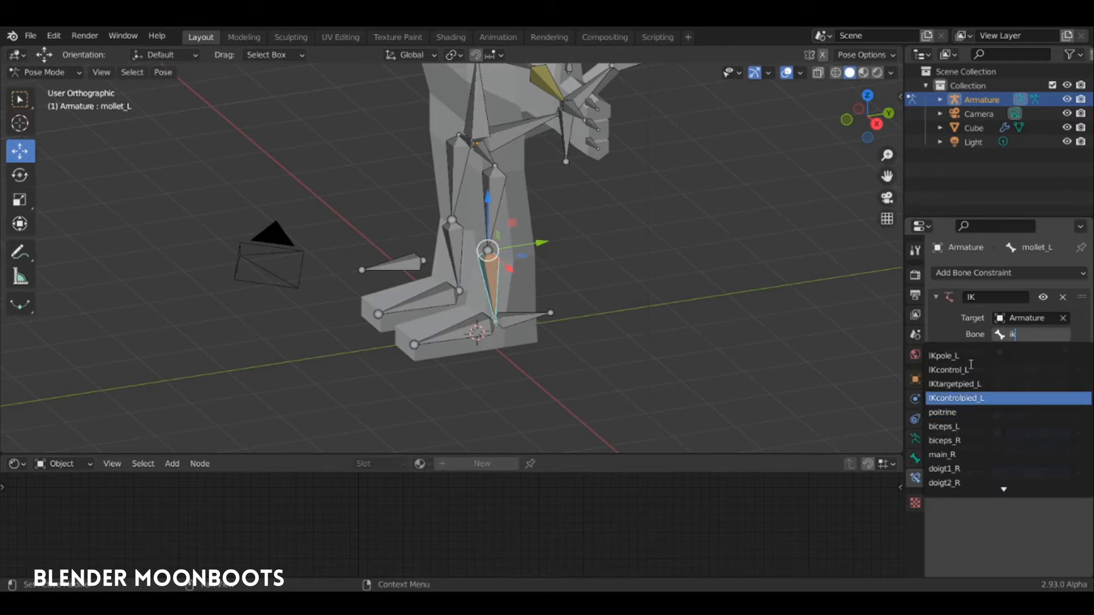
pyautogui.press('Return')
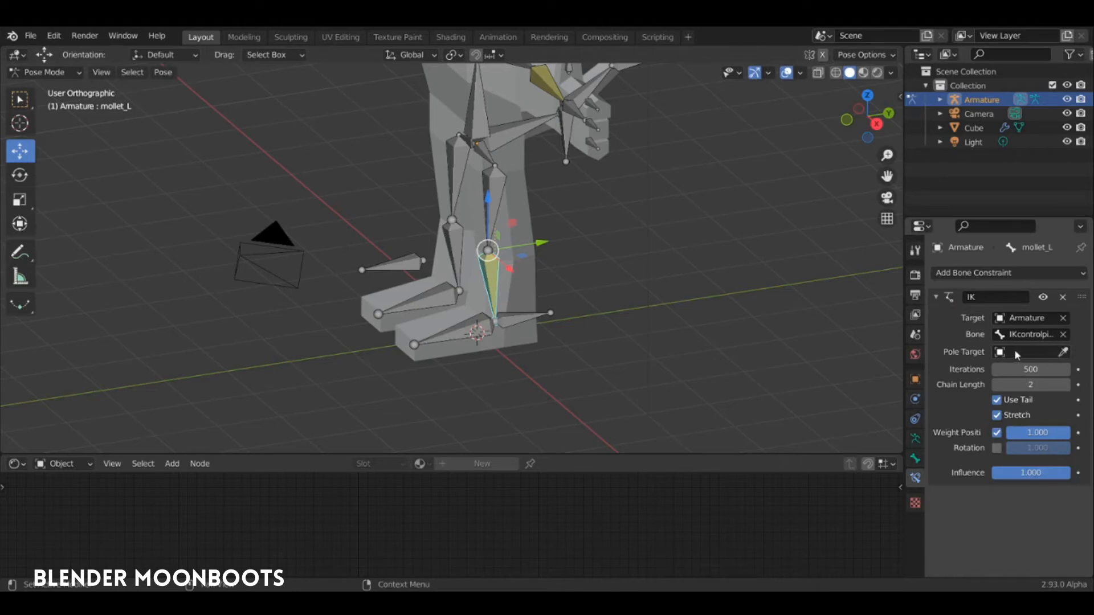
# Set the pole target of the IK constraint on mollet_L to the Armature object and its bone IKtargetpied_L.
pyautogui.moveTo(790, 312); pyautogui.dragTo(590, 272, button='middle')
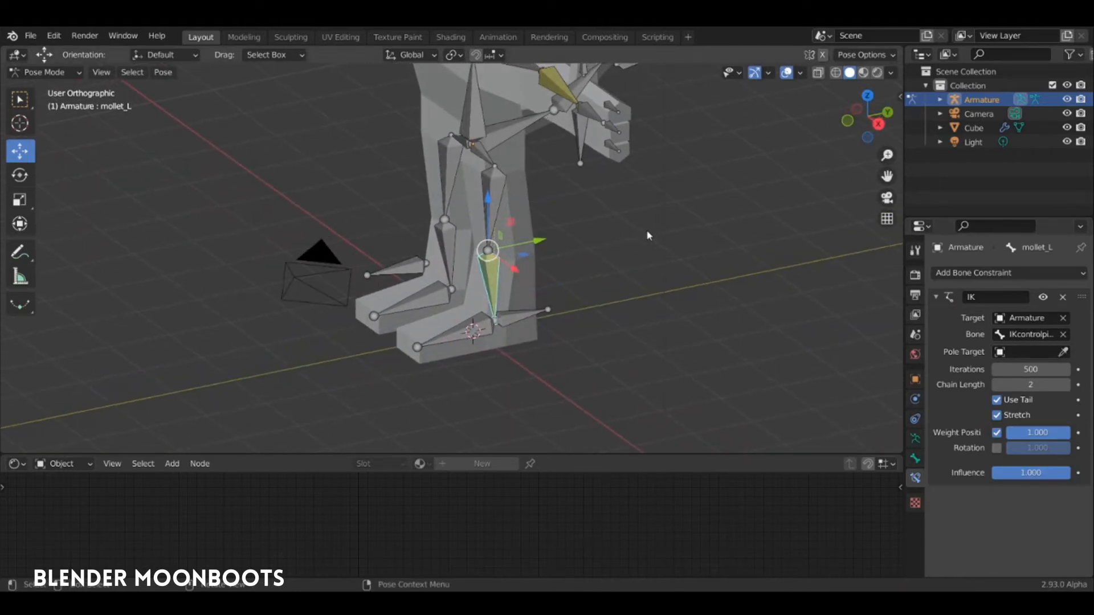
pyautogui.click(1026, 353)
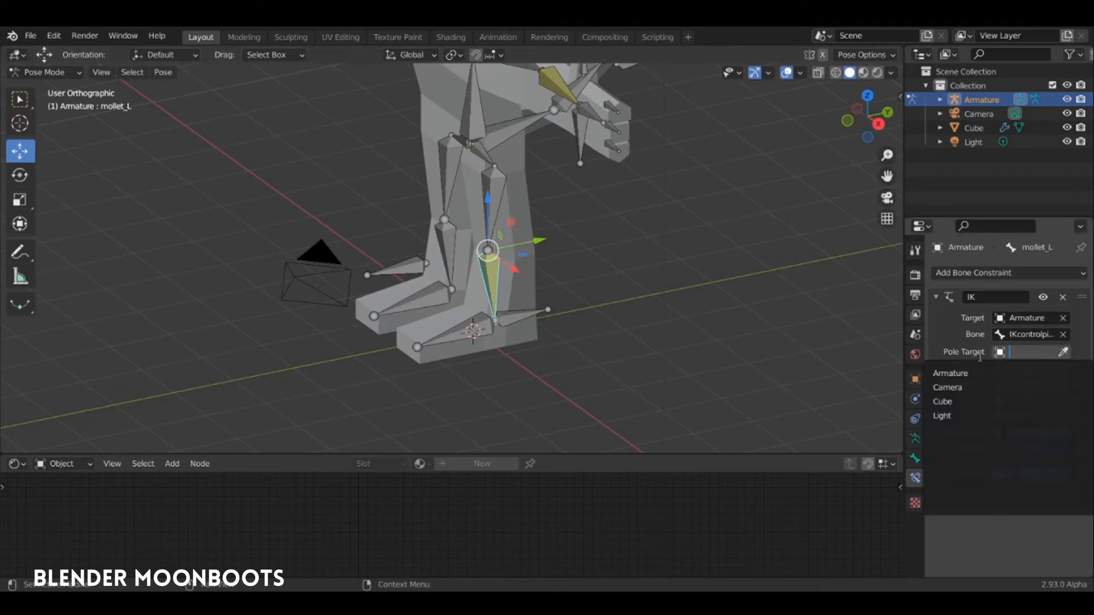
pyautogui.click(958, 372)
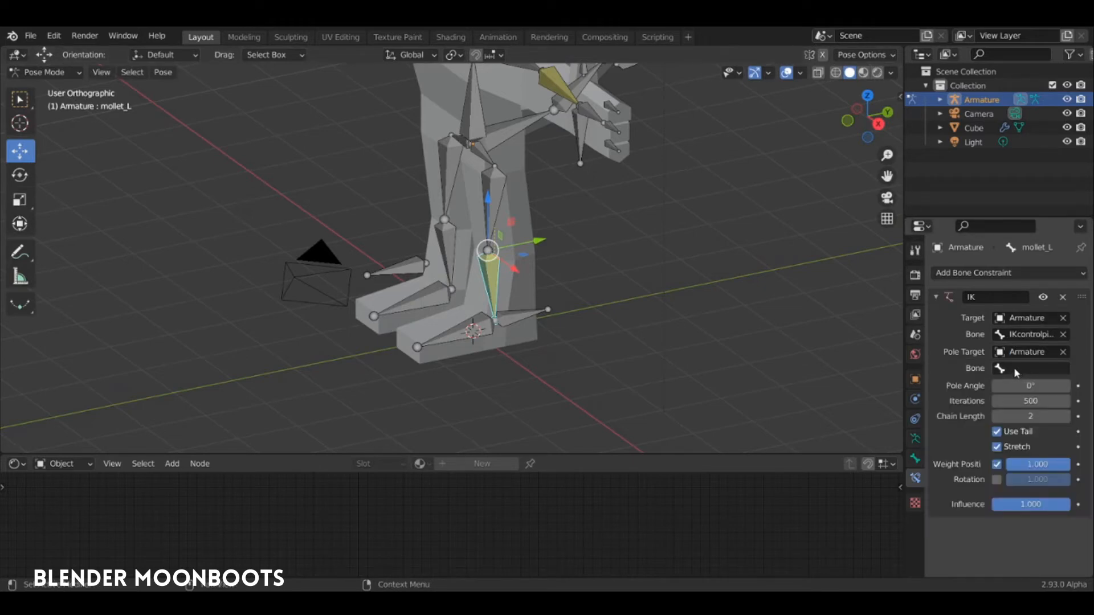
pyautogui.click(1020, 368)
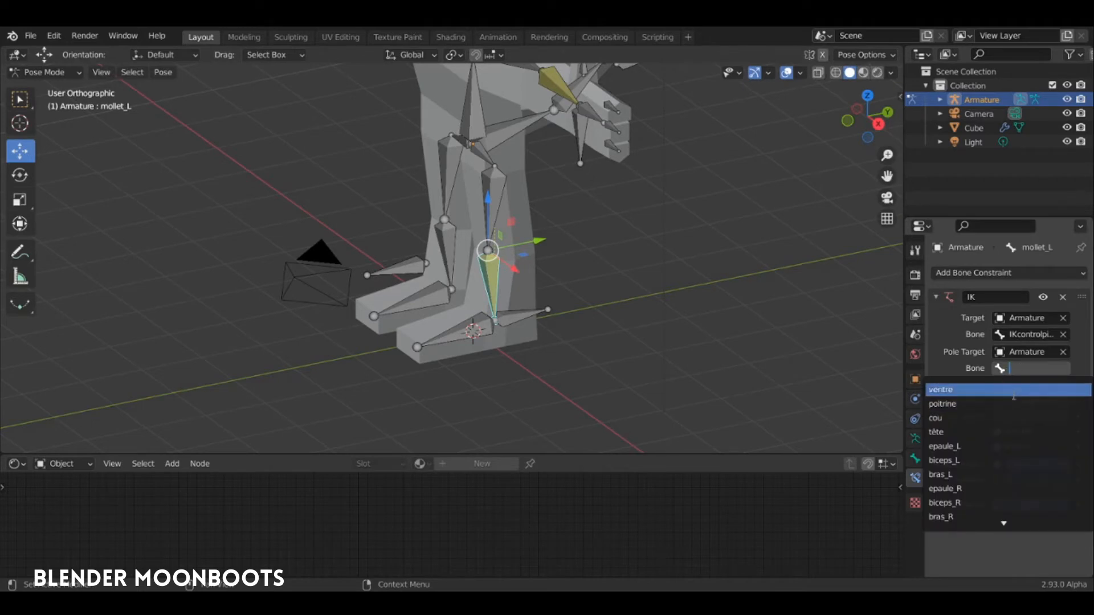
pyautogui.write('ik')
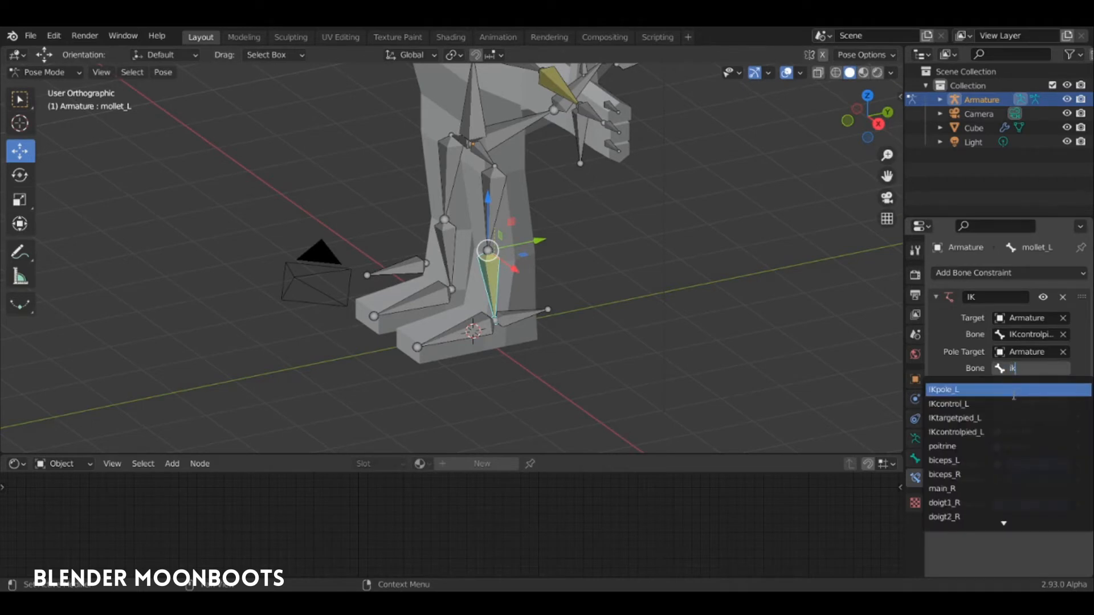
pyautogui.press('Down')
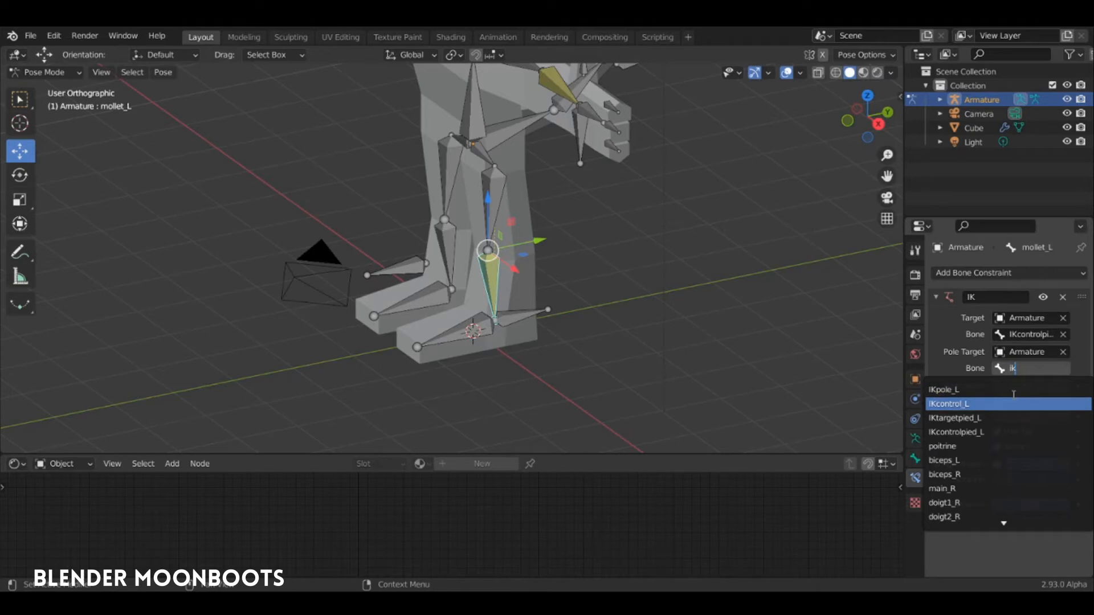
pyautogui.press('Down')
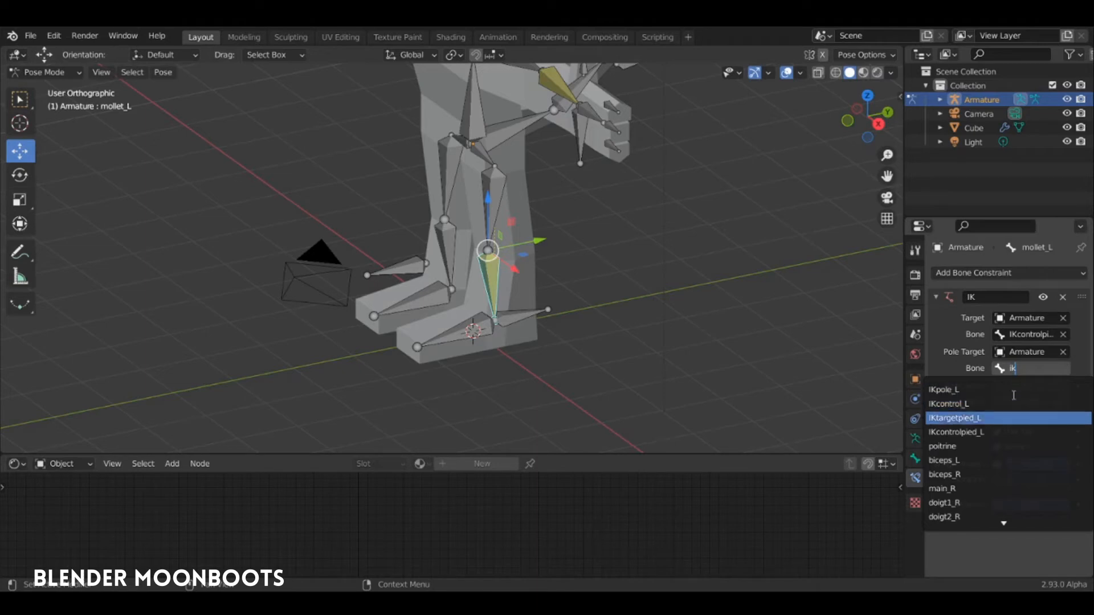
pyautogui.press('Return')
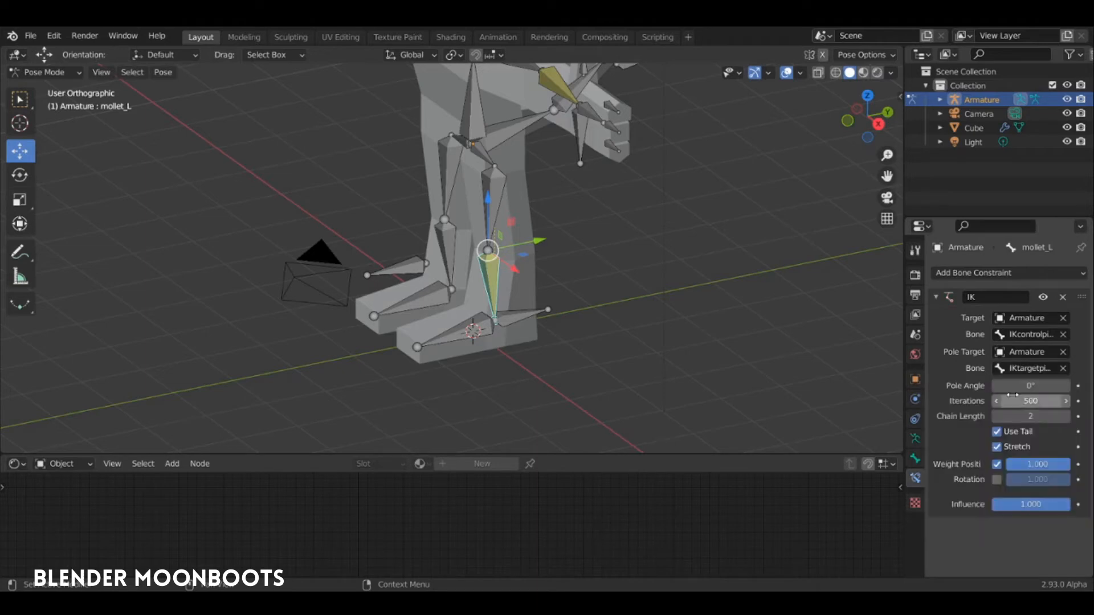
# Clear the parent of the heel bone IKcontrolpied_L in Edit Mode and try moving it in Pose Mode, undoing the move.
pyautogui.click(508, 319)
pyautogui.press('Tab')
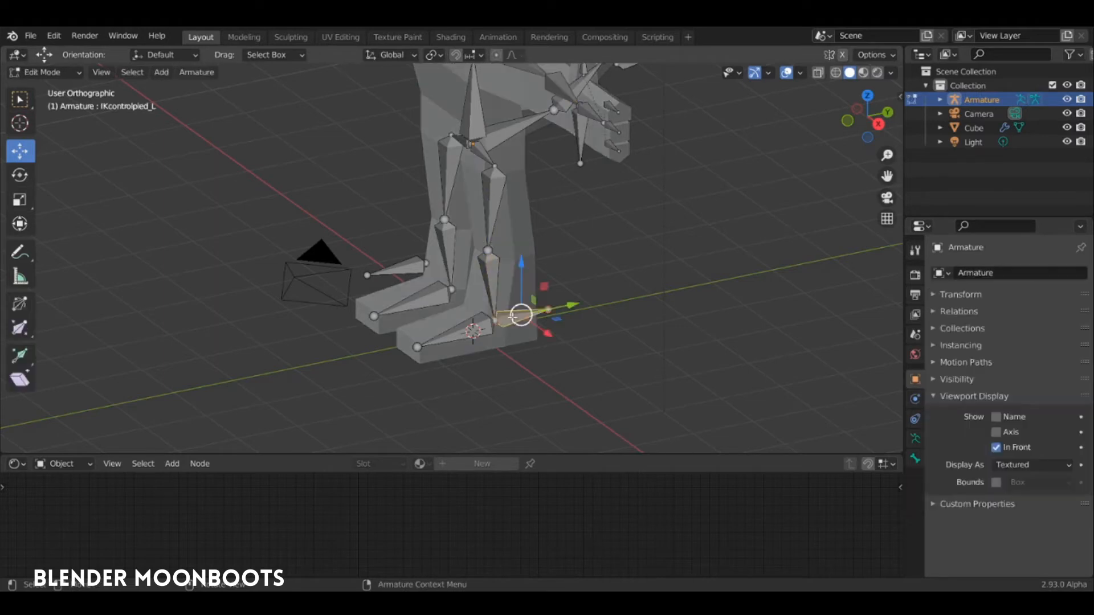
pyautogui.press('Tab')
pyautogui.moveTo(501, 318); pyautogui.dragTo(512, 321)
pyautogui.click(510, 320)
pyautogui.press('Tab')
pyautogui.hotkey('alt', 'p')
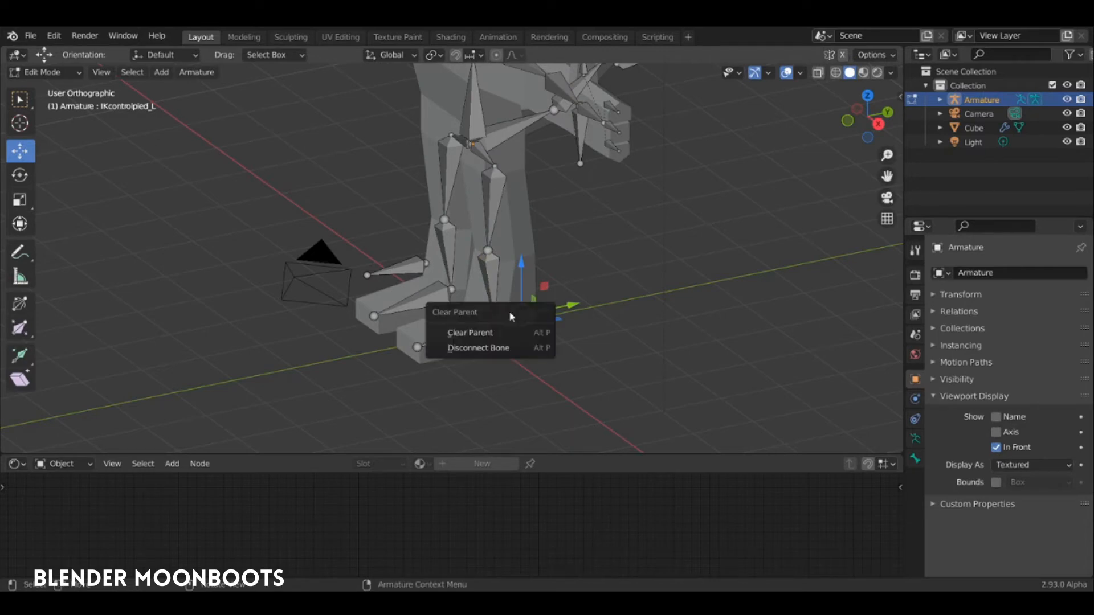
pyautogui.click(441, 333)
pyautogui.press('Tab')
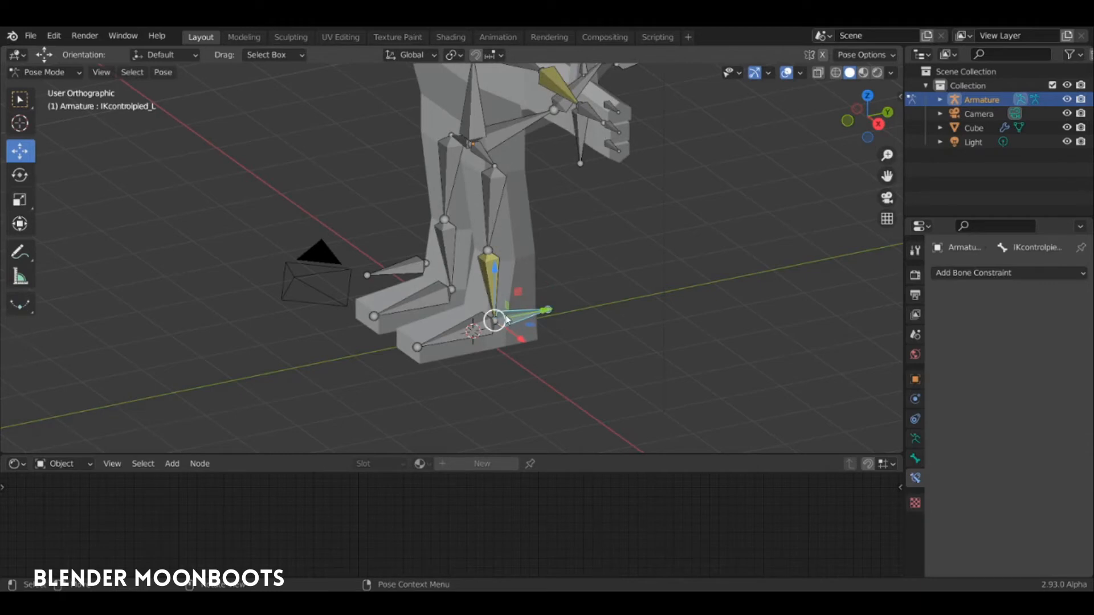
pyautogui.moveTo(515, 323); pyautogui.dragTo(505, 304)
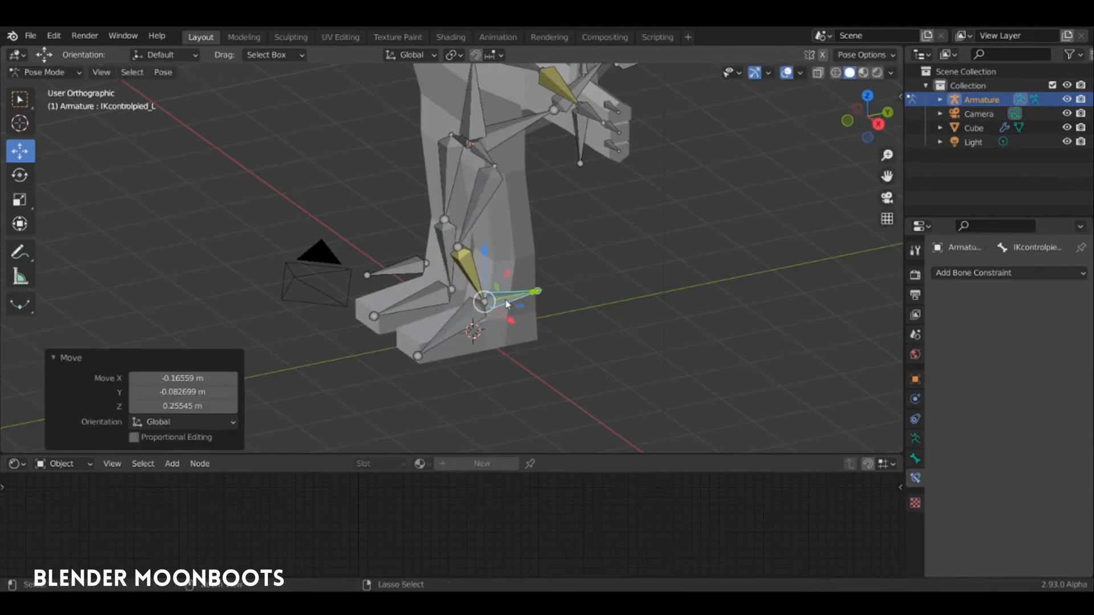
pyautogui.hotkey('ctrl', 'z')
# In Edit Mode, parent the foot bone pied_L to IKcontrolpied_L with Keep Offset.
pyautogui.press('Tab')
pyautogui.click(483, 323)
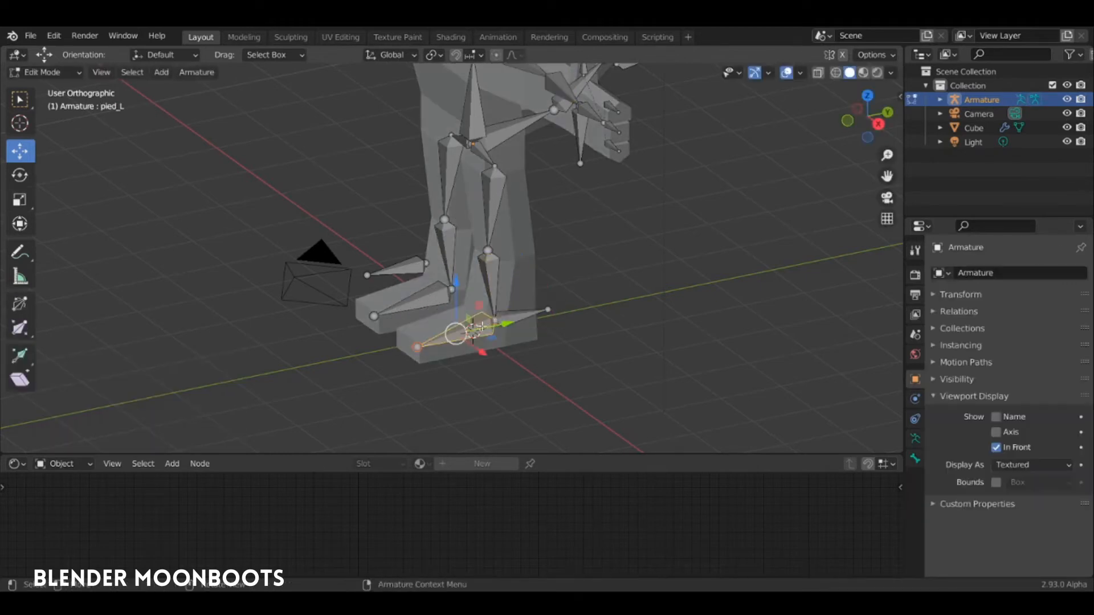
pyautogui.keyDown('shift'); pyautogui.click(512, 320); pyautogui.keyUp('shift')
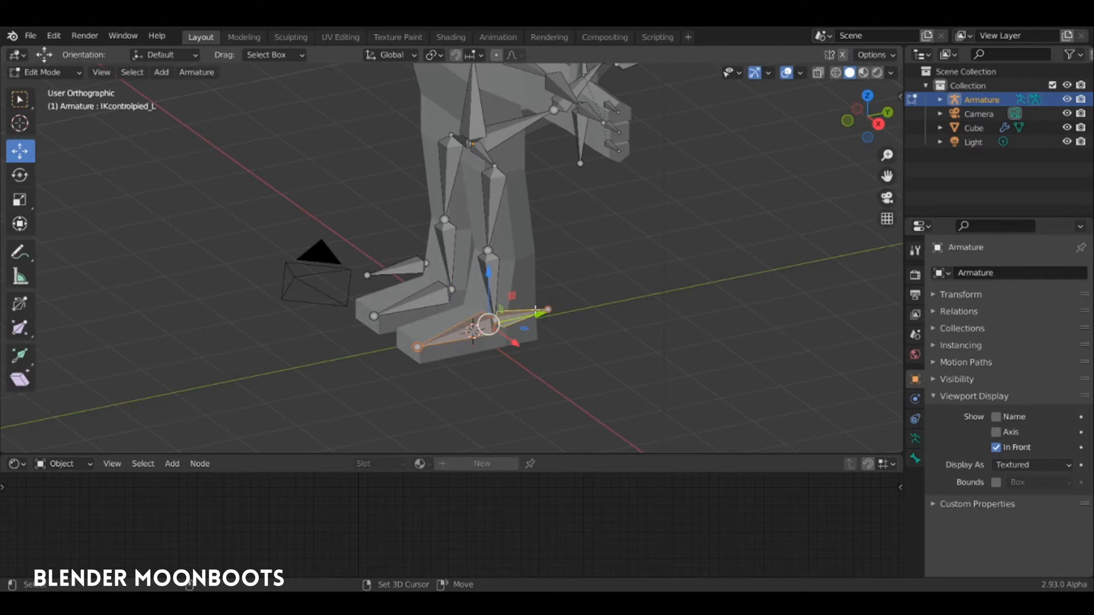
pyautogui.hotkey('ctrl', 'p')
pyautogui.click(571, 286)
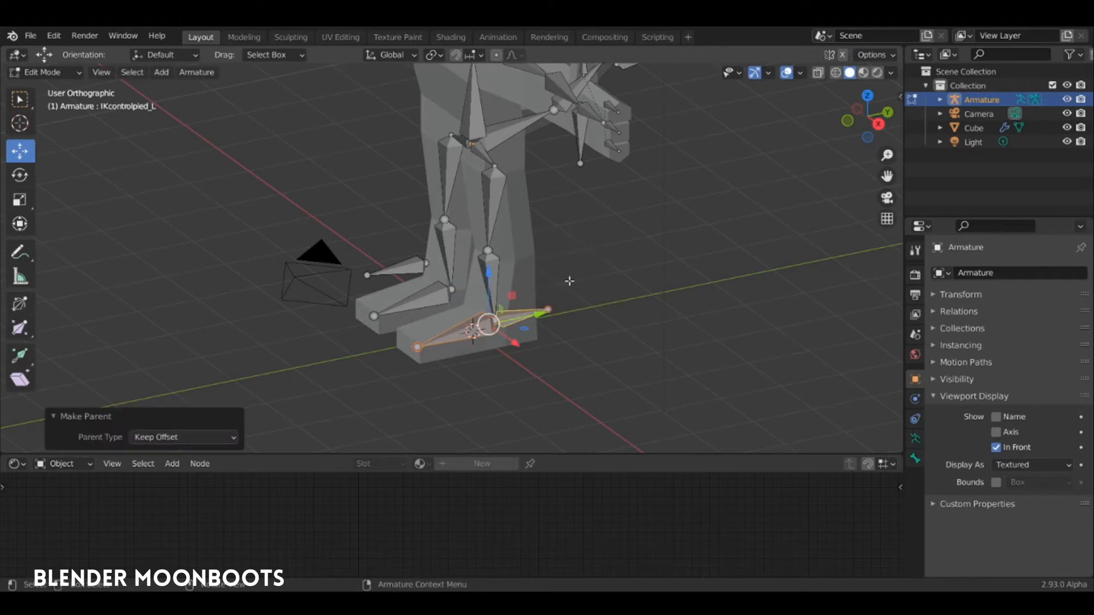
# In Pose Mode, test the leg IK from the right side by moving and rotating IKcontrolpied_L, and undo these changes.
pyautogui.press('KP_3')
pyautogui.hotkey('ctrl', 'Tab')
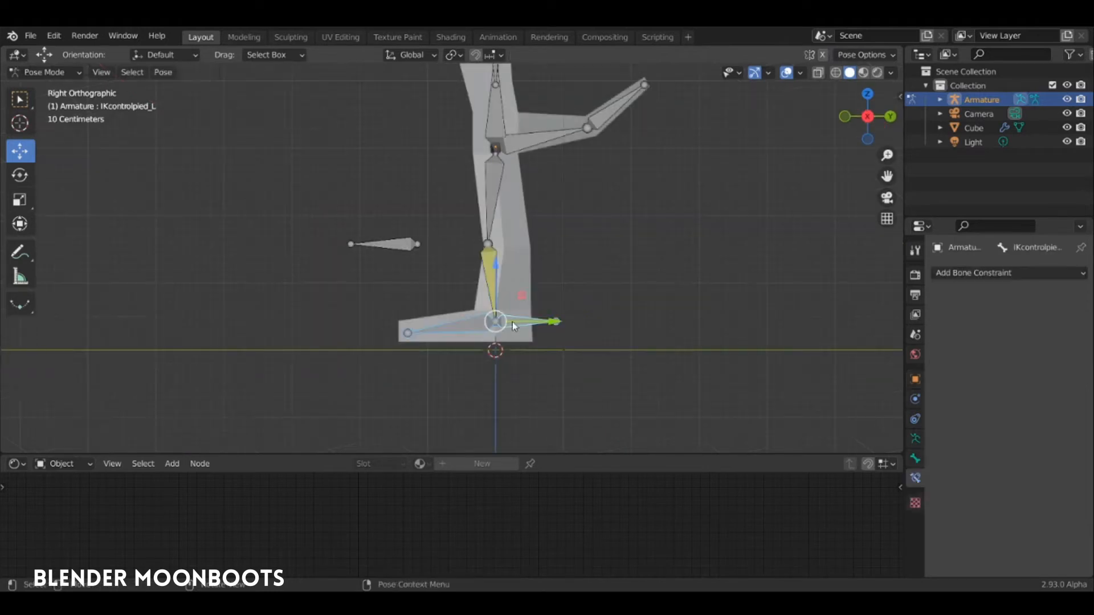
pyautogui.click(516, 322)
pyautogui.press('g')
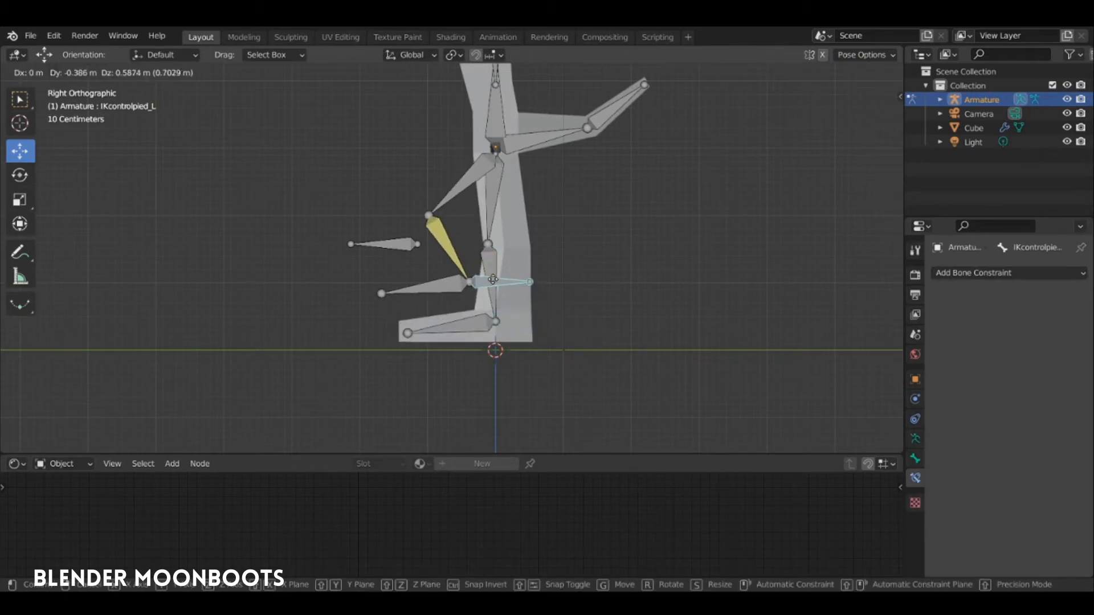
pyautogui.click(491, 280)
pyautogui.press('r')
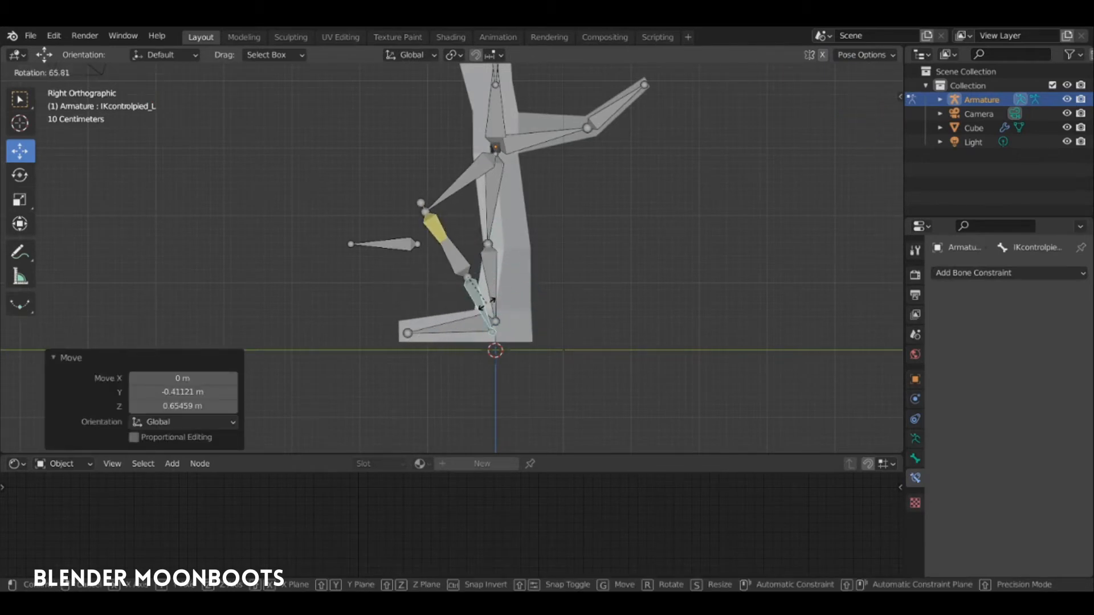
pyautogui.click(493, 281)
pyautogui.press('g')
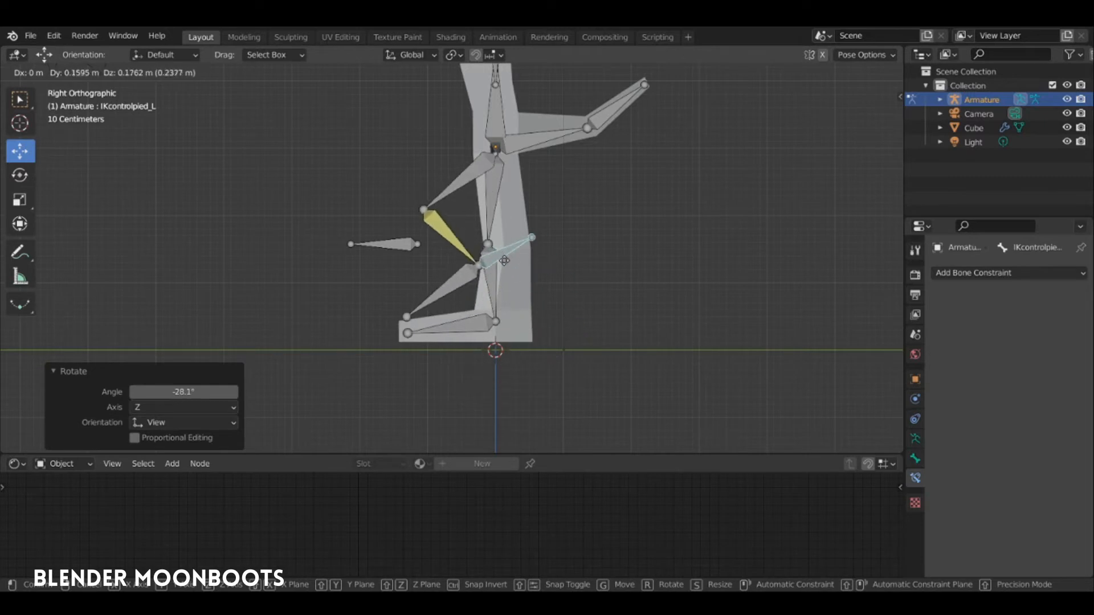
pyautogui.click(500, 276)
pyautogui.hotkey('ctrl', 'z')
pyautogui.hotkey('ctrl', 'z')
pyautogui.hotkey('ctrl', 'z')
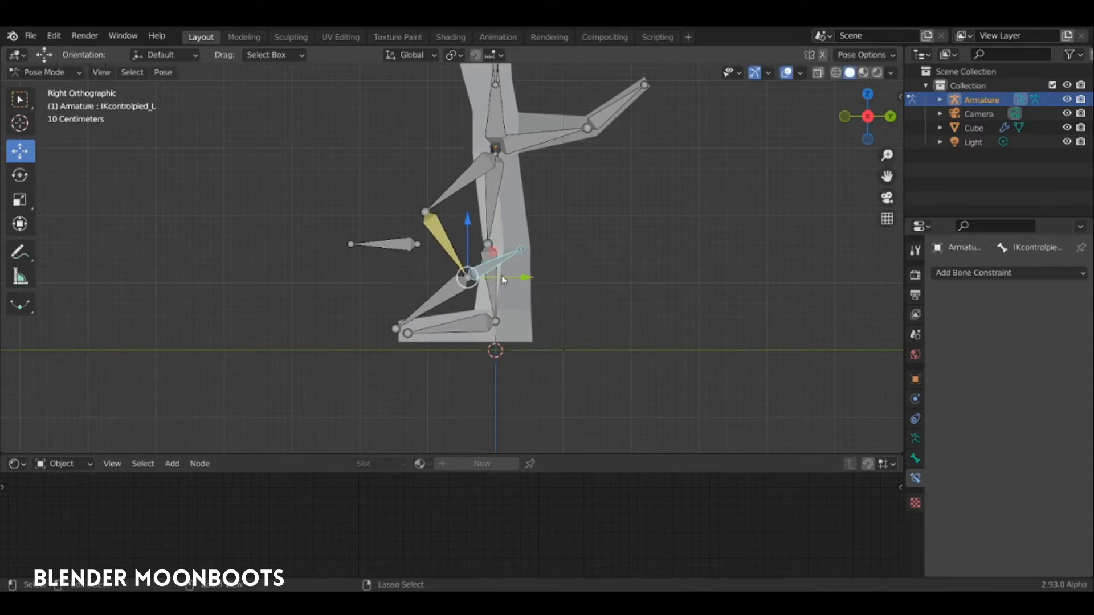
# Examine the left foot bones up close and try moving IKcontrolpied_L in the right side view, cancelling the move.
pyautogui.moveTo(498, 282); pyautogui.dragTo(555, 342, button='middle')
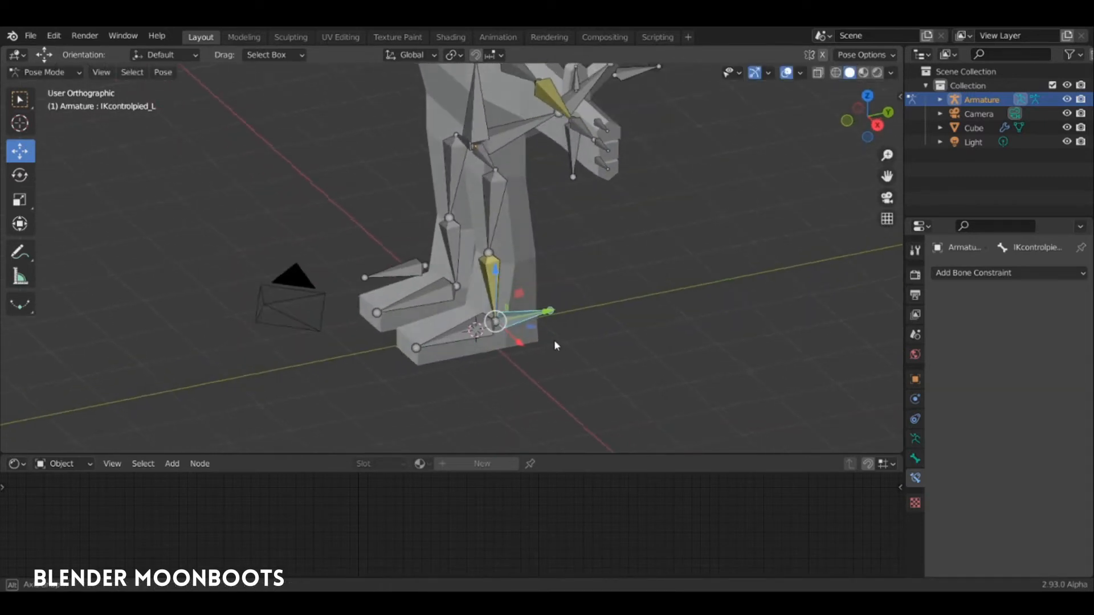
pyautogui.scroll(4, 533, 281)
pyautogui.moveTo(534, 280); pyautogui.dragTo(515, 254, button='middle')
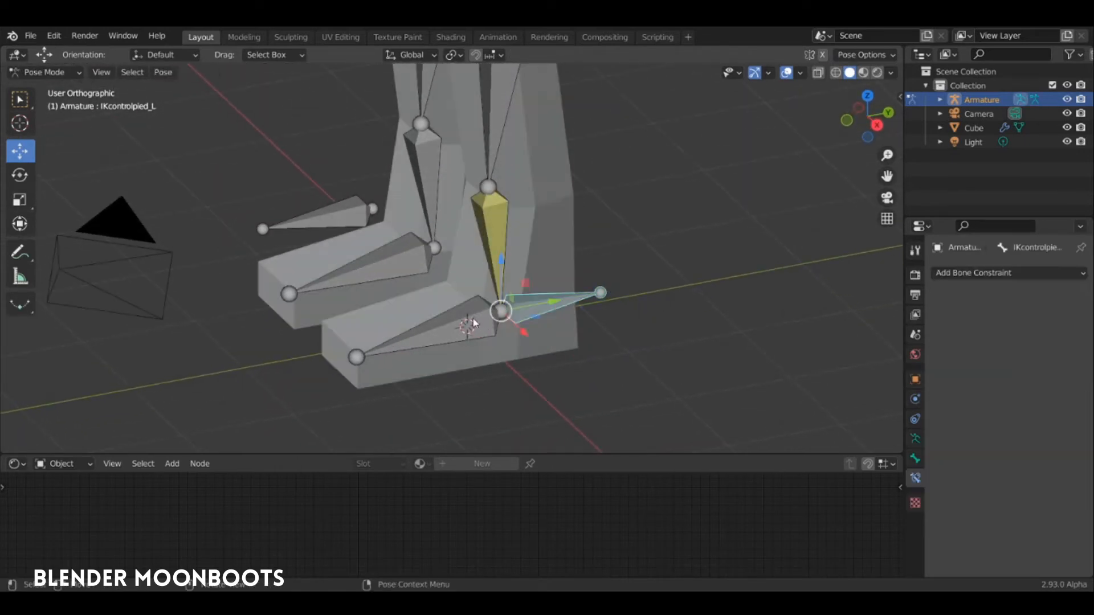
pyautogui.click(469, 323)
pyautogui.moveTo(466, 315); pyautogui.dragTo(496, 285, button='middle')
pyautogui.click(525, 308)
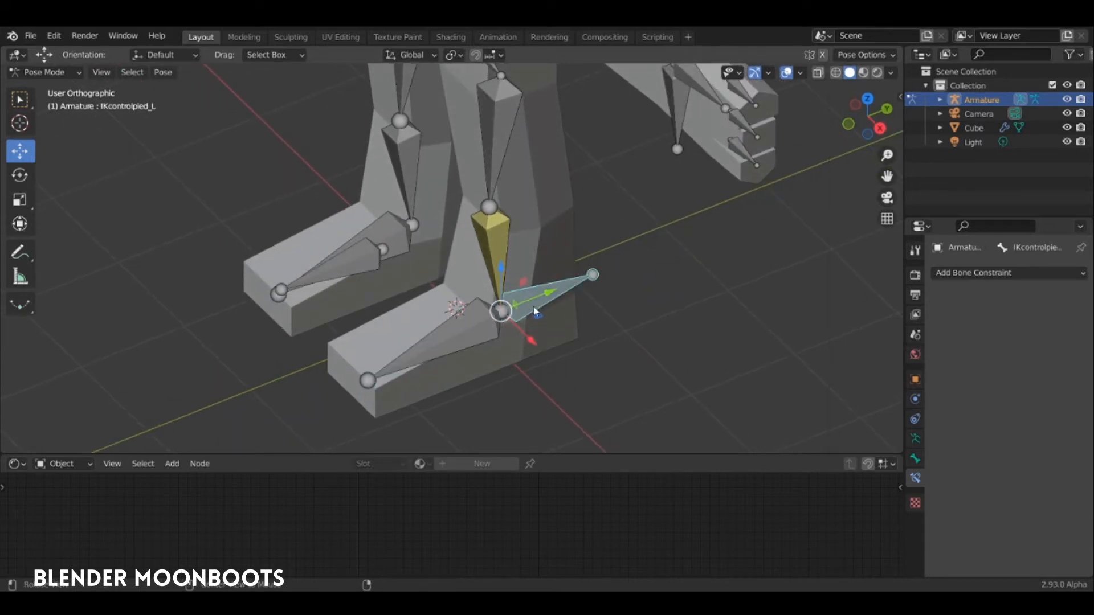
pyautogui.press('KP_3')
pyautogui.moveTo(503, 311); pyautogui.dragTo(461, 229)
pyautogui.rightClick(461, 229)
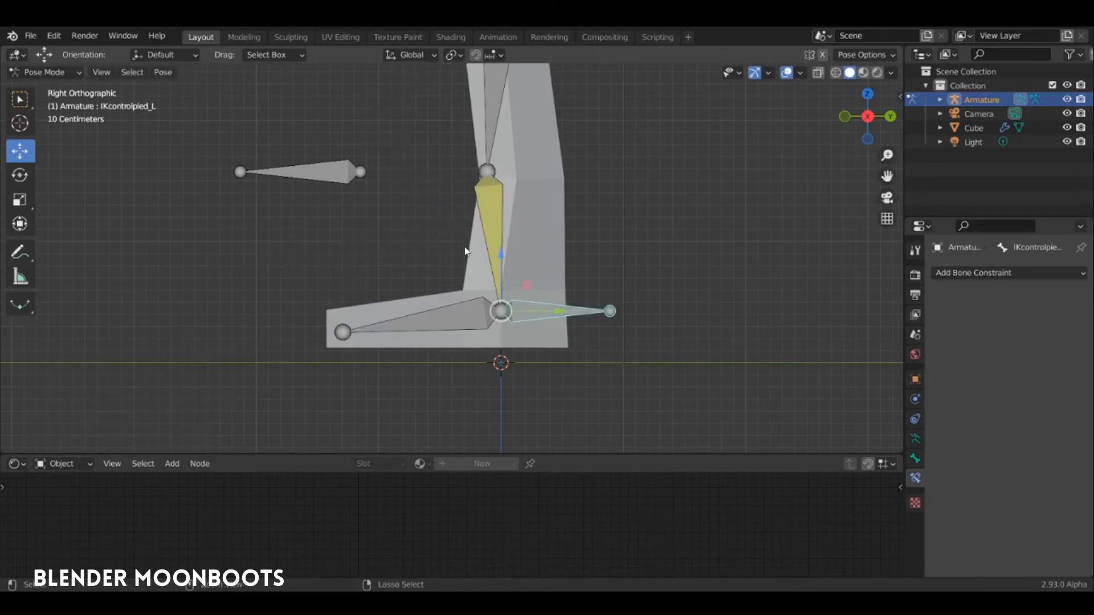
# Add a Copy Location constraint to the left foot bone pied_L with Armature as its target.
pyautogui.moveTo(461, 230); pyautogui.dragTo(476, 305, button='middle')
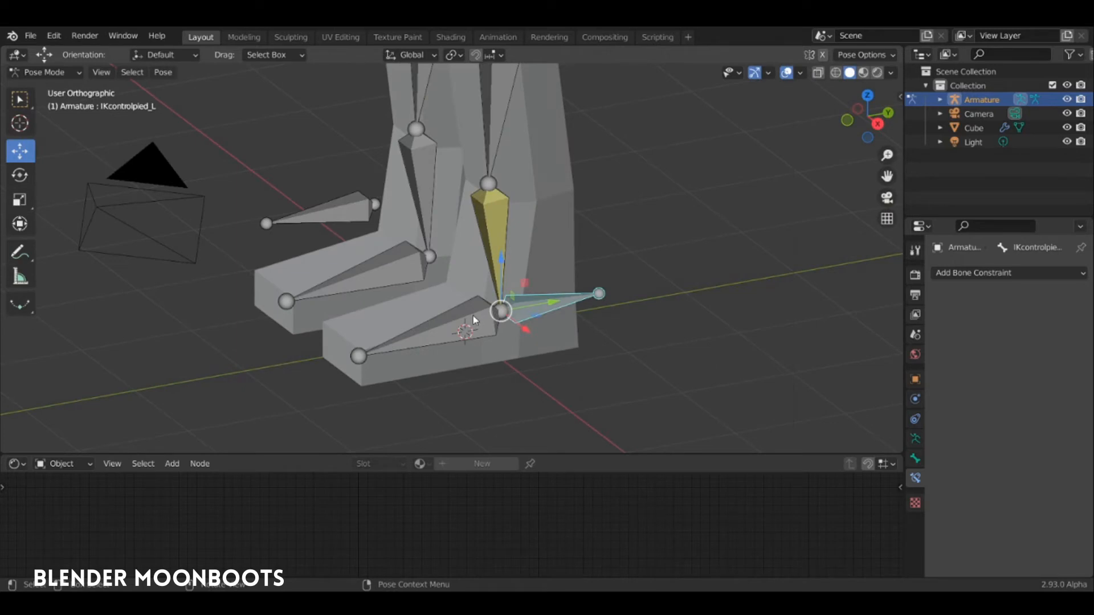
pyautogui.click(474, 317)
pyautogui.click(954, 274)
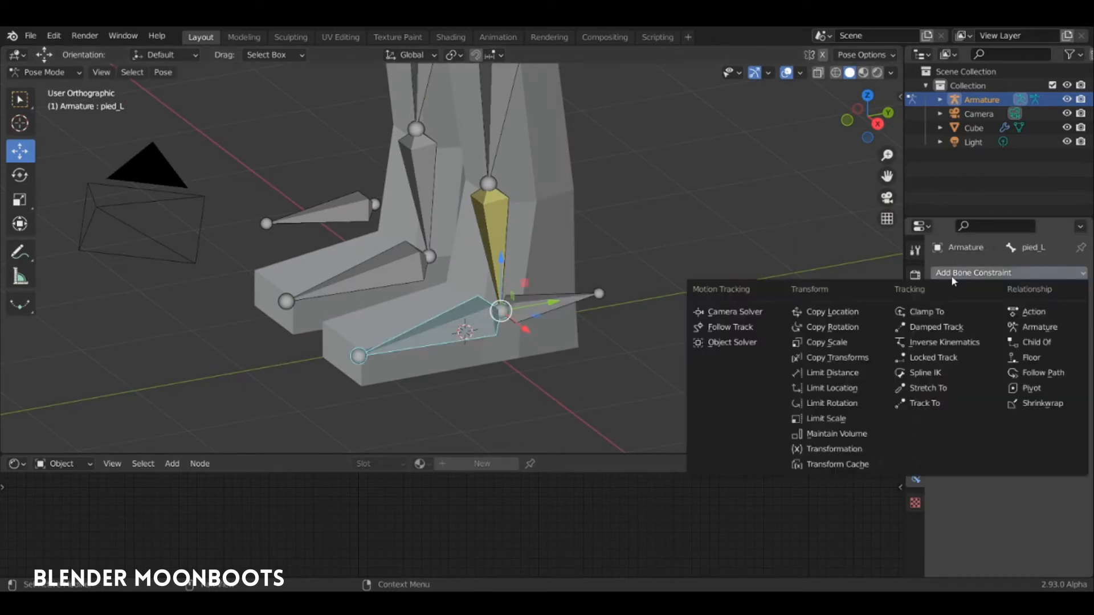
pyautogui.click(833, 311)
pyautogui.click(1063, 318)
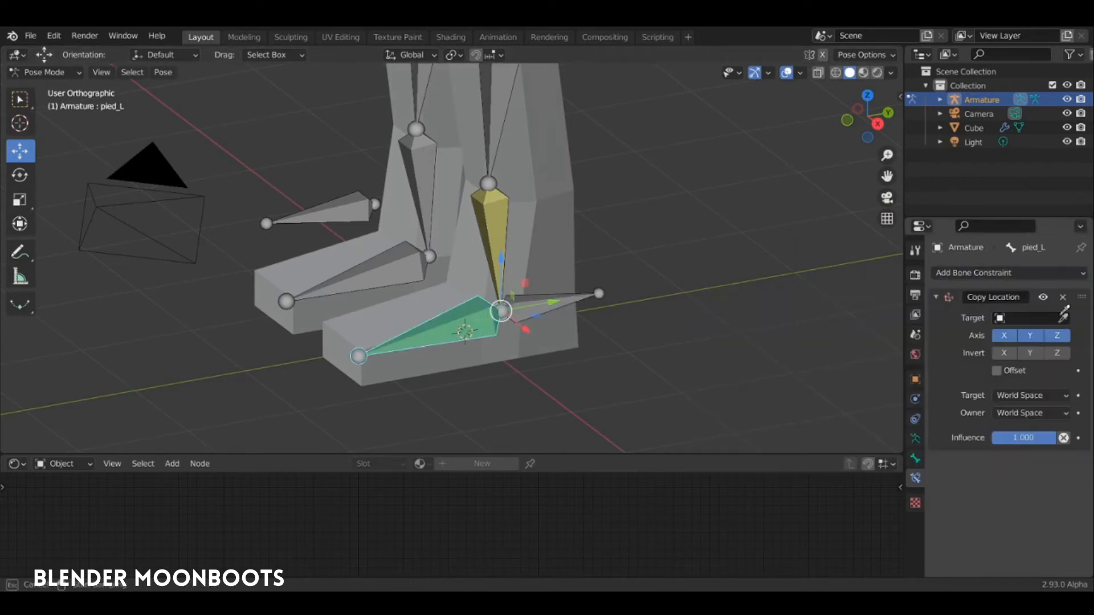
pyautogui.click(499, 224)
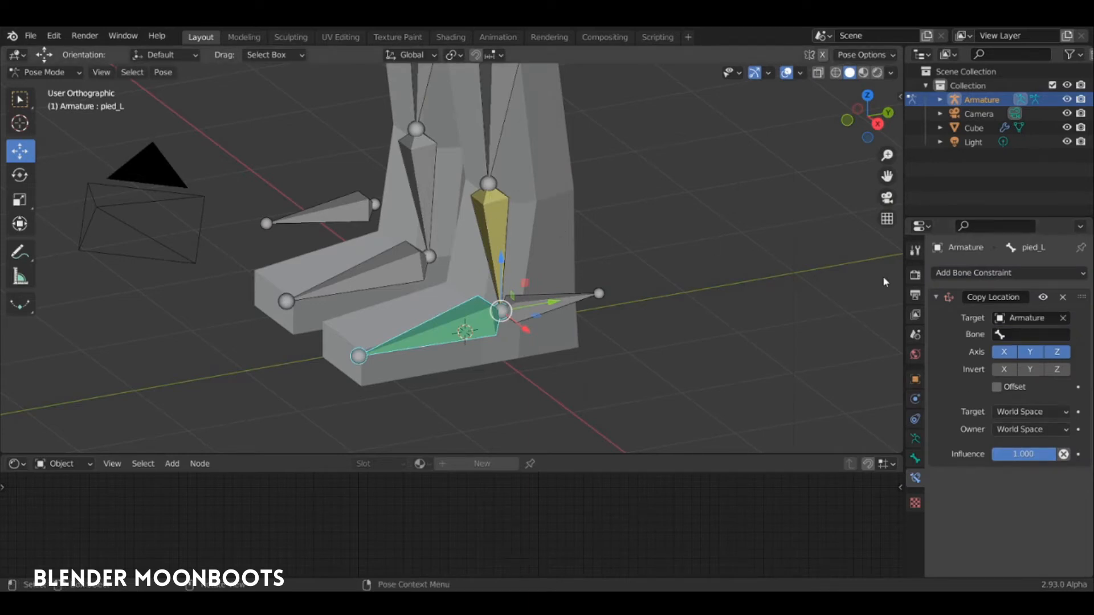
# Set the foot constraint's target bone to mollet_L and its Head/Tail value to 1.000.
pyautogui.click(1015, 335)
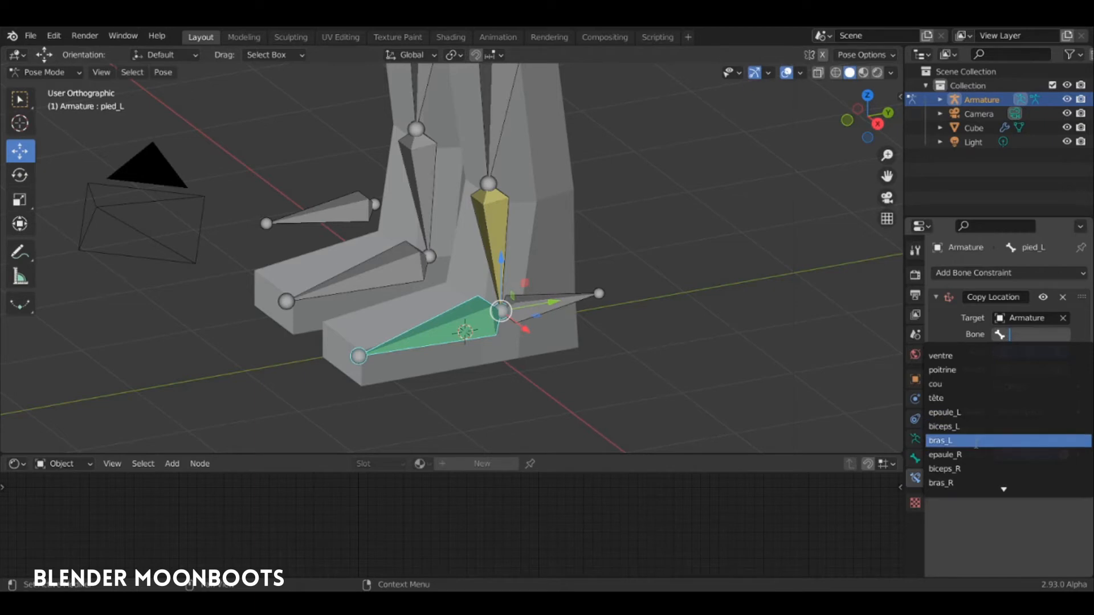
pyautogui.scroll(-10, 976, 443)
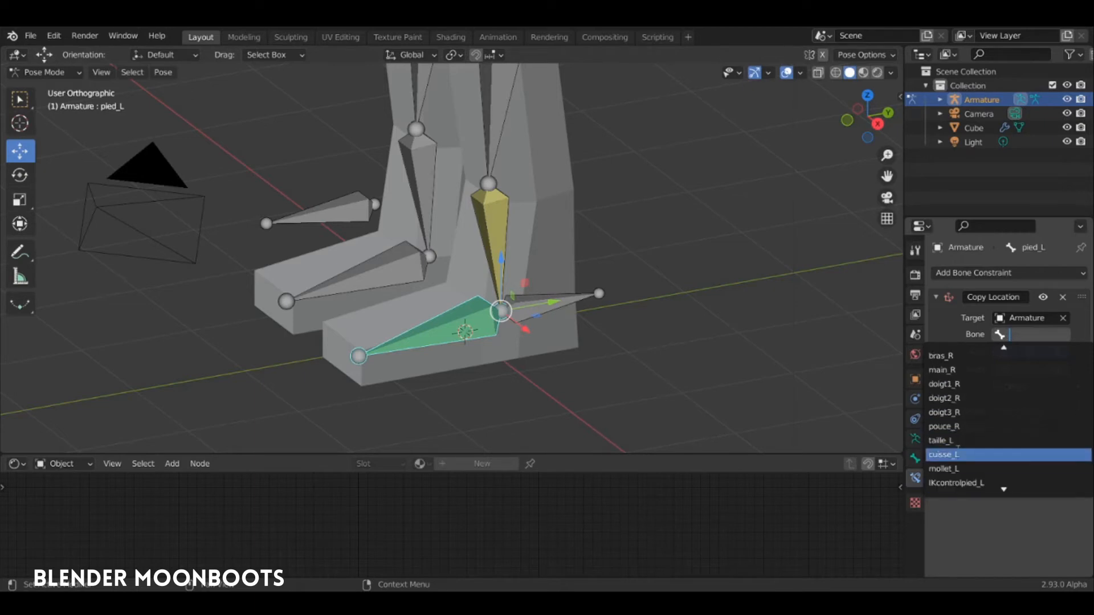
pyautogui.click(957, 469)
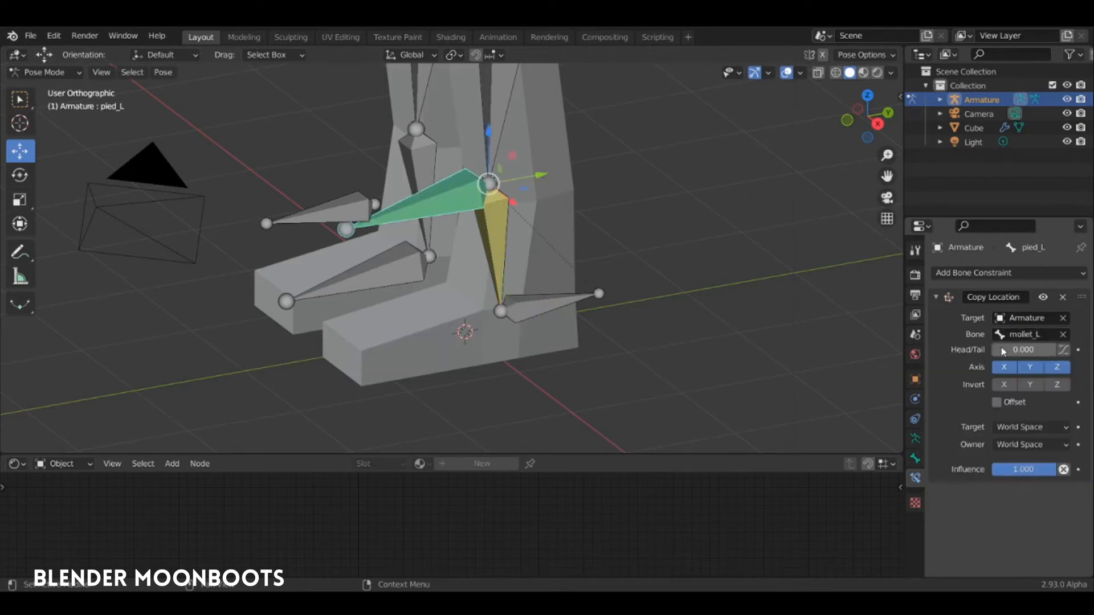
pyautogui.moveTo(996, 354); pyautogui.dragTo(1073, 350)
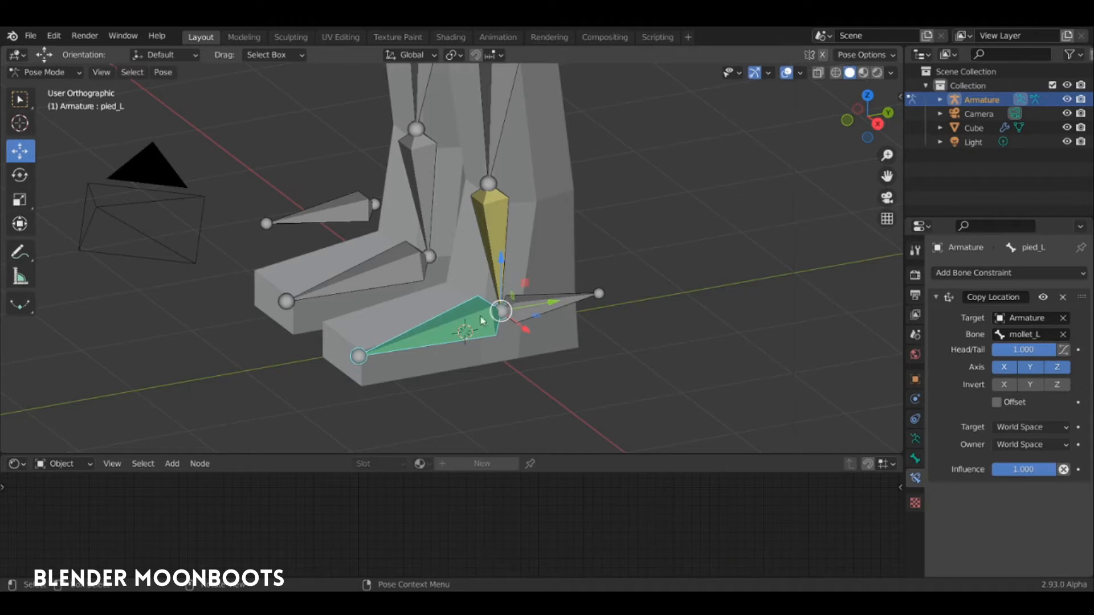
# Test the left foot rig by moving and rotating the IKcontrolpied_L bone in side view, and undo both transforms.
pyautogui.click(528, 307)
pyautogui.press('KP_3')
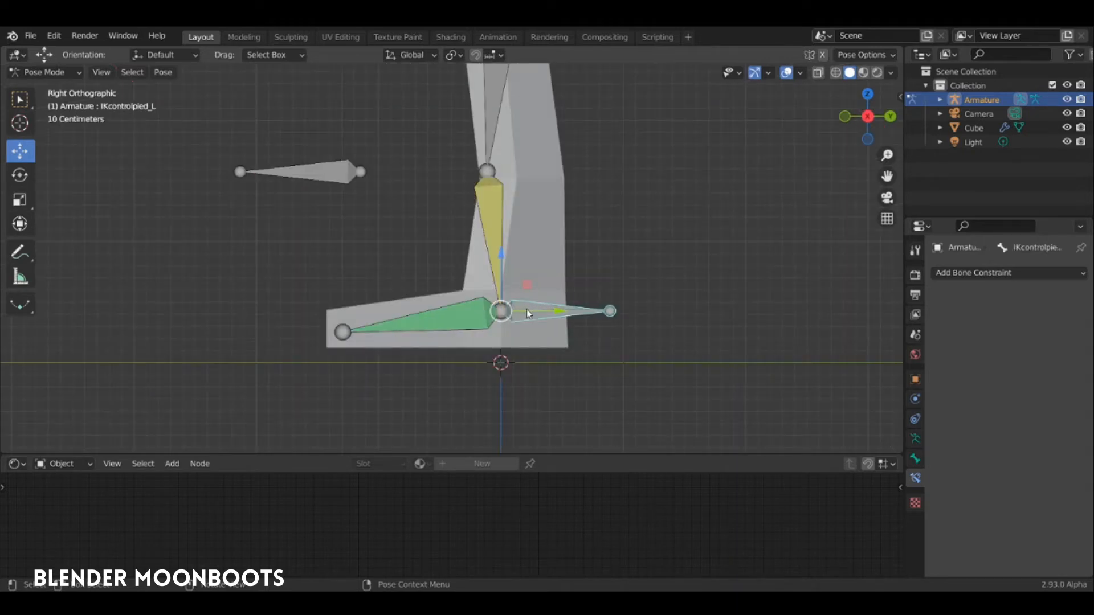
pyautogui.press('g')
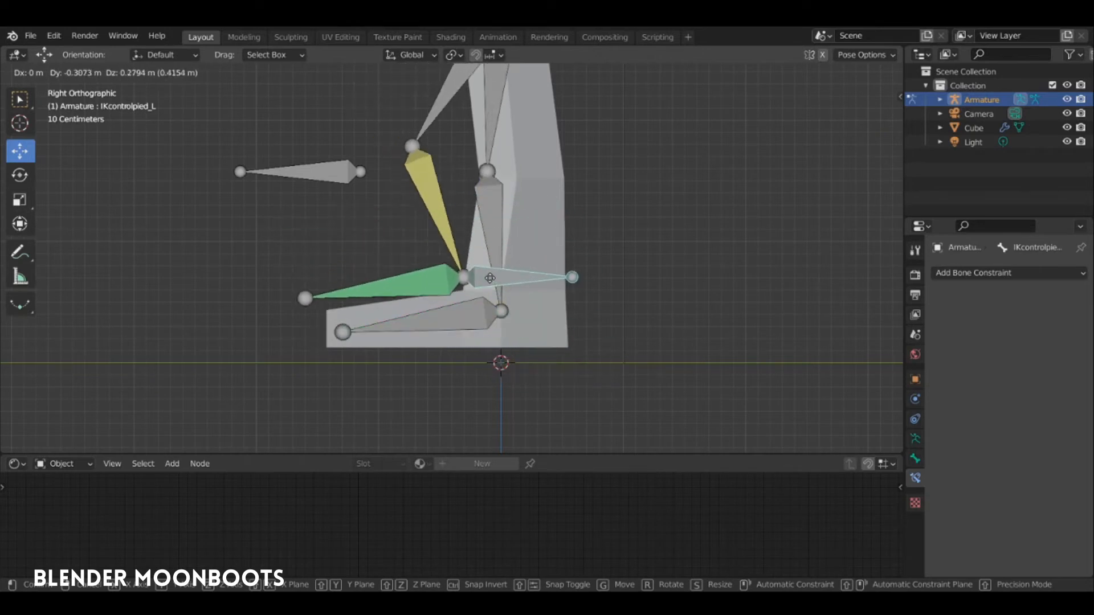
pyautogui.click(485, 257)
pyautogui.press('r')
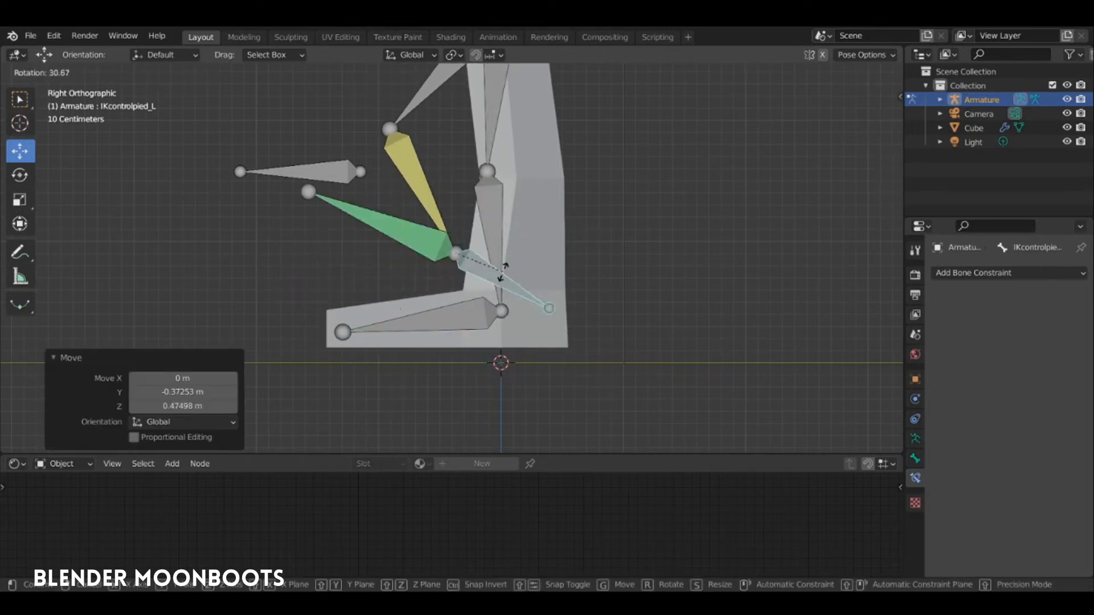
pyautogui.click(489, 220)
pyautogui.hotkey('ctrl', 'z')
pyautogui.hotkey('ctrl', 'z')
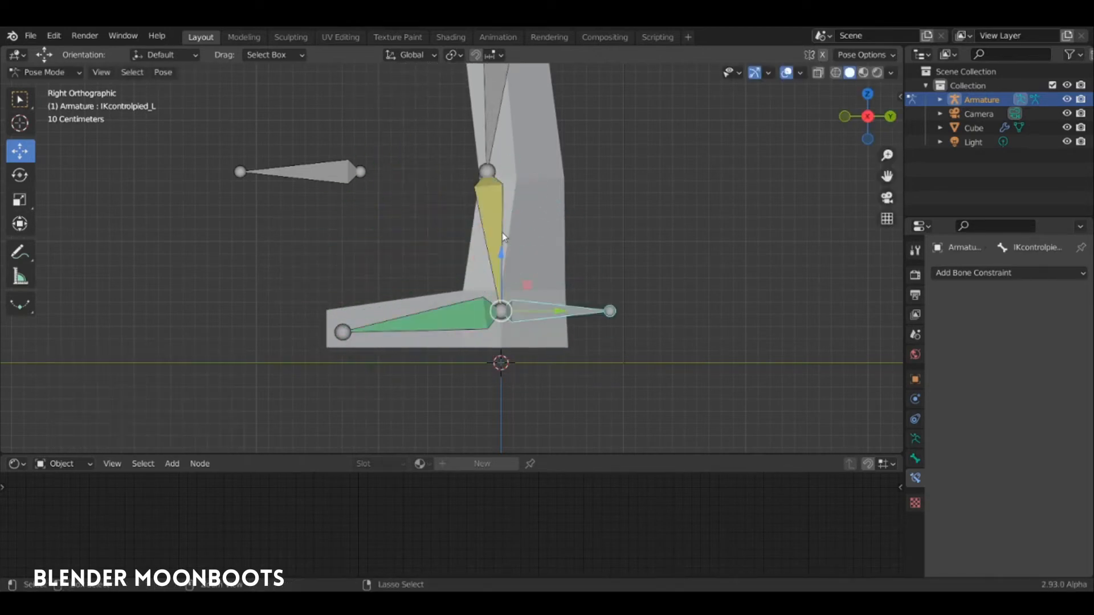
# Add a Copy Location constraint to the left hand bone main_L.
pyautogui.moveTo(518, 252); pyautogui.dragTo(580, 332, button='middle')
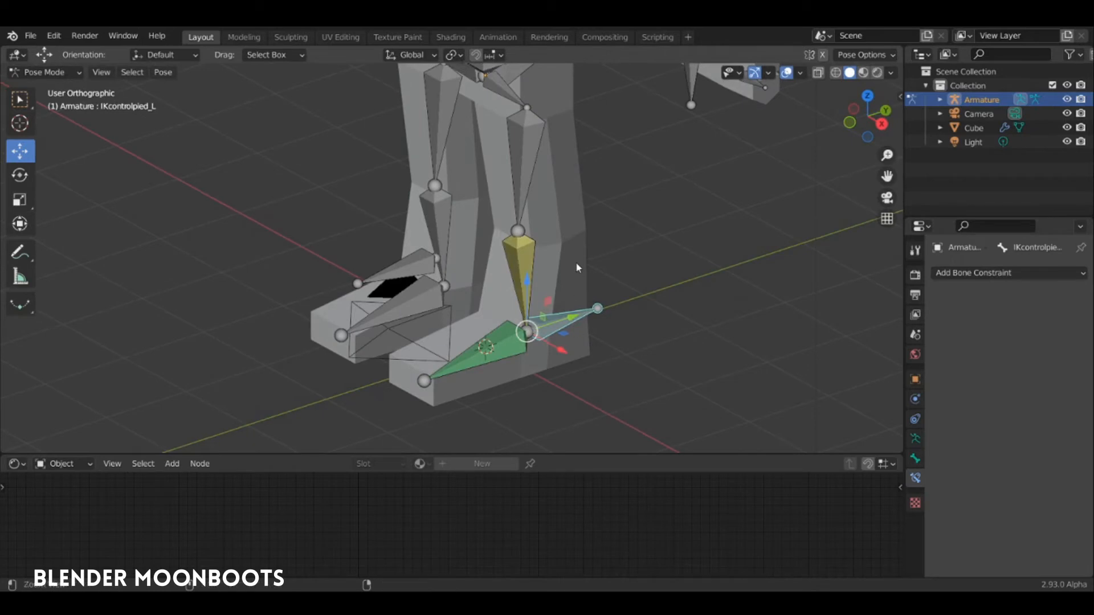
pyautogui.scroll(-1, 577, 267)
pyautogui.keyDown('shift'); pyautogui.moveTo(579, 288); pyautogui.dragTo(600, 366, button='middle'); pyautogui.keyUp('shift')
pyautogui.click(548, 336)
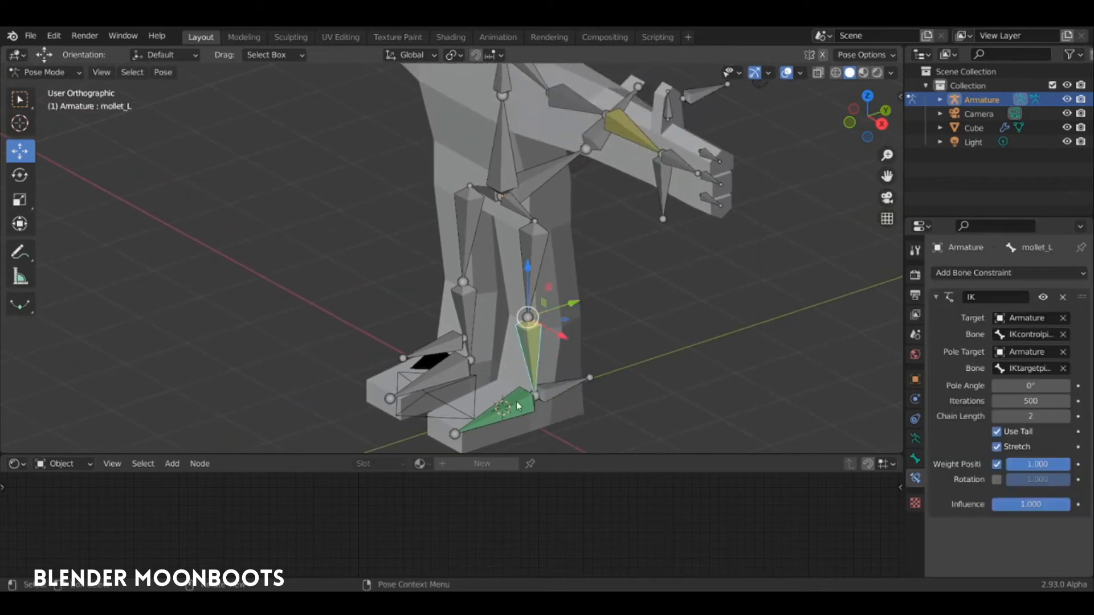
pyautogui.click(524, 397)
pyautogui.click(674, 163)
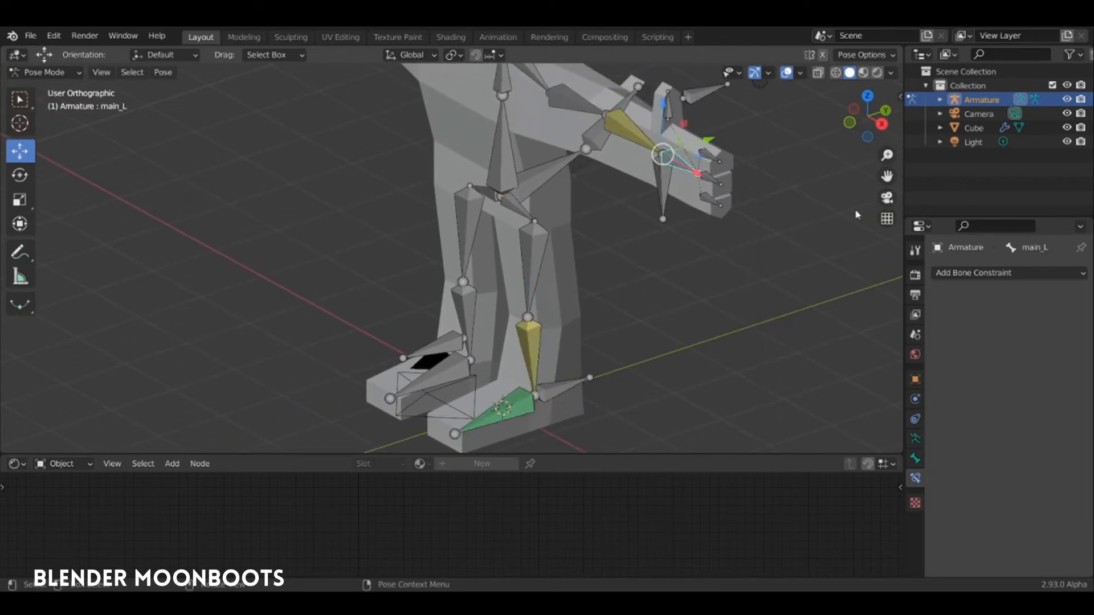
pyautogui.click(963, 273)
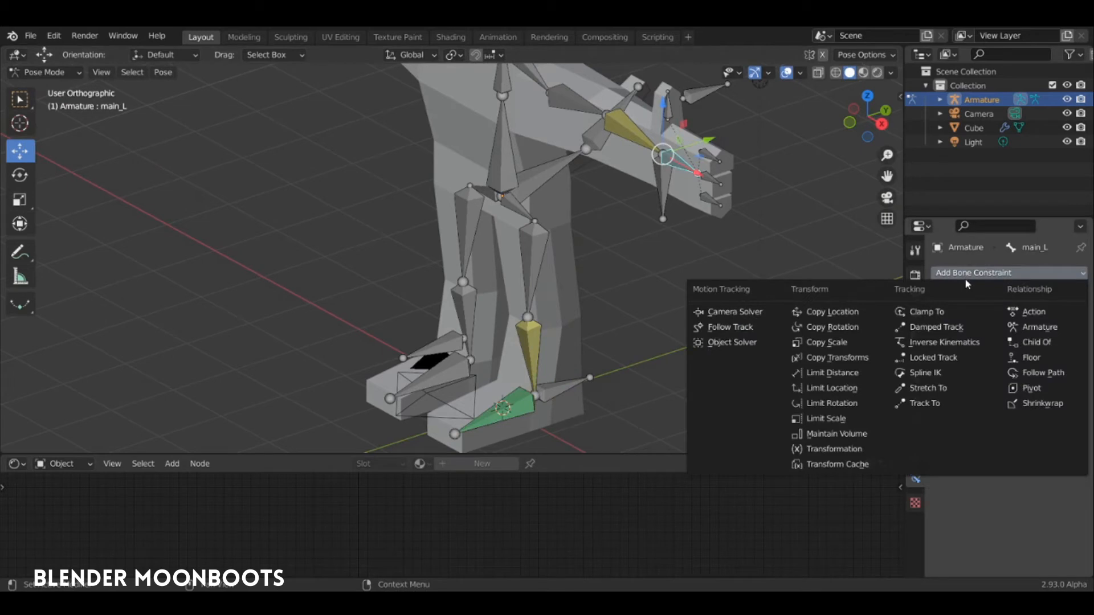
pyautogui.click(866, 312)
# Target the hand's Copy Location constraint at the Armature's bras_L bone with Head/Tail at 1.000.
pyautogui.moveTo(789, 236); pyautogui.dragTo(746, 337, button='middle')
pyautogui.moveTo(747, 337); pyautogui.dragTo(733, 305, button='middle')
pyautogui.scroll(2, 733, 305)
pyautogui.keyDown('shift'); pyautogui.moveTo(742, 269); pyautogui.dragTo(708, 265, button='middle'); pyautogui.keyUp('shift')
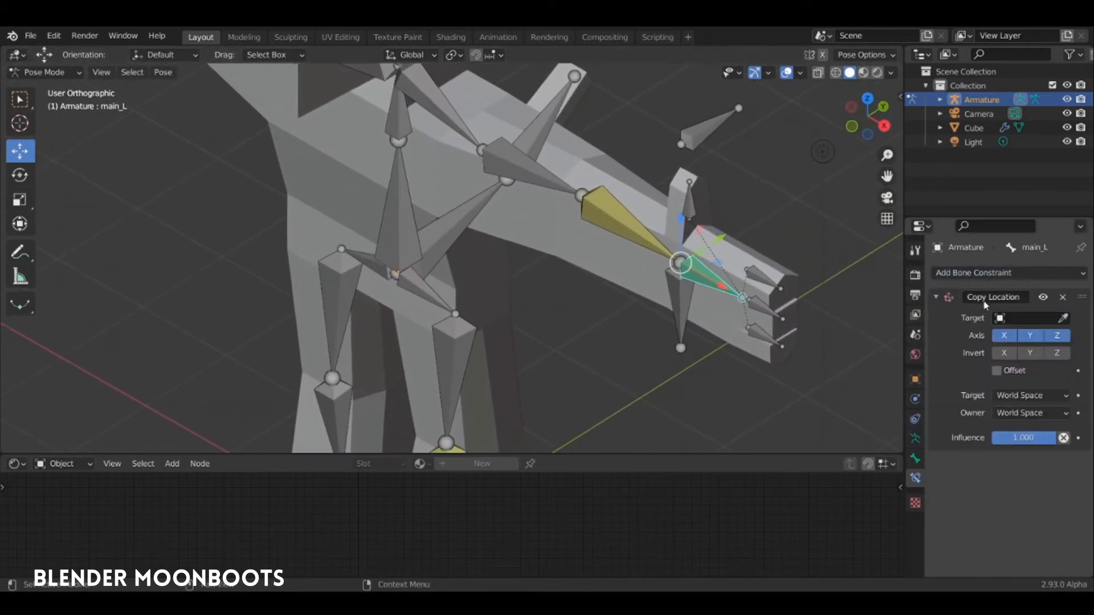
pyautogui.click(1063, 319)
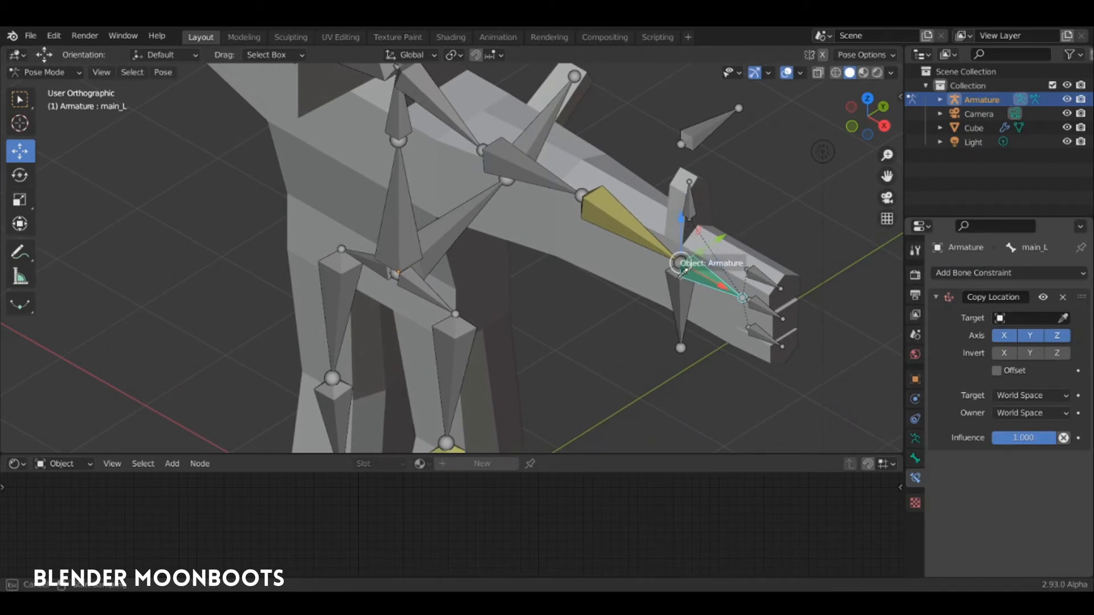
pyautogui.click(634, 216)
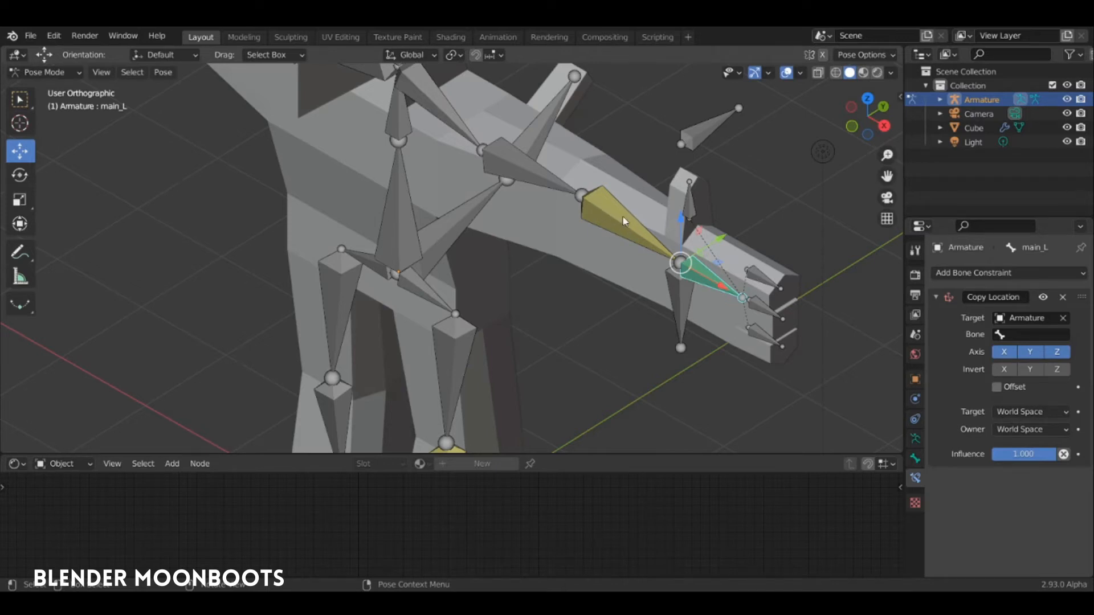
pyautogui.click(1017, 335)
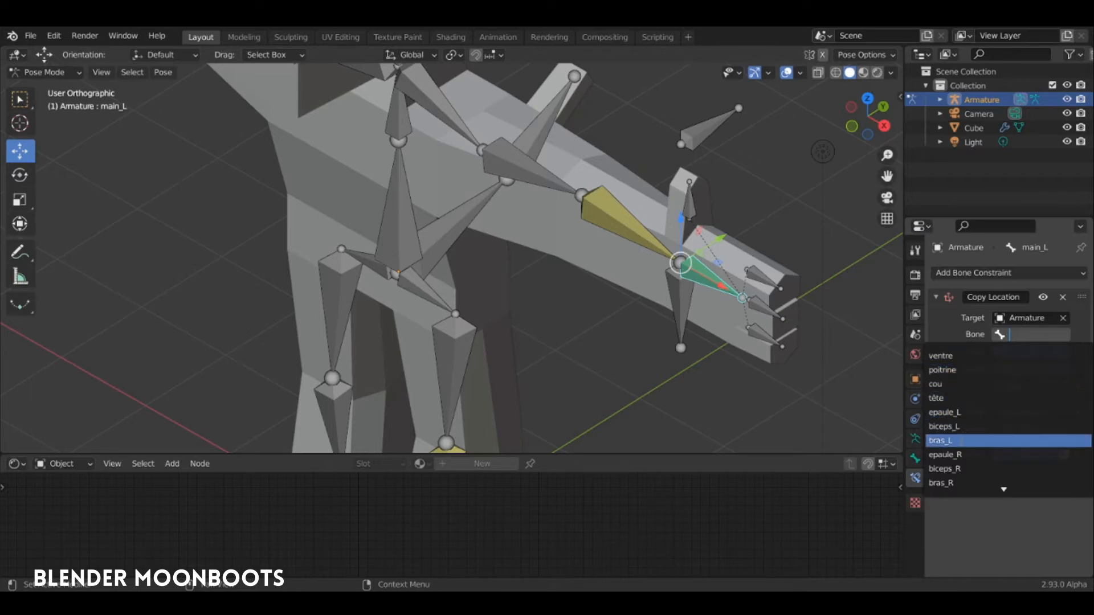
pyautogui.click(963, 441)
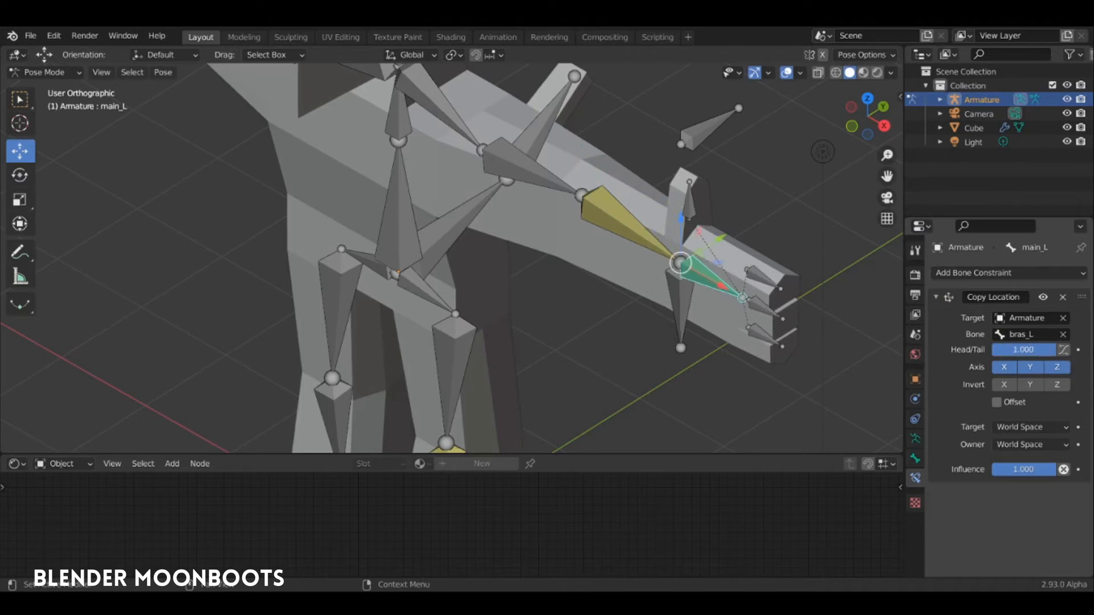
# Test the left arm rig by moving and rotating the IKcontrol_L bone several times.
pyautogui.moveTo(692, 285); pyautogui.dragTo(724, 268, button='middle')
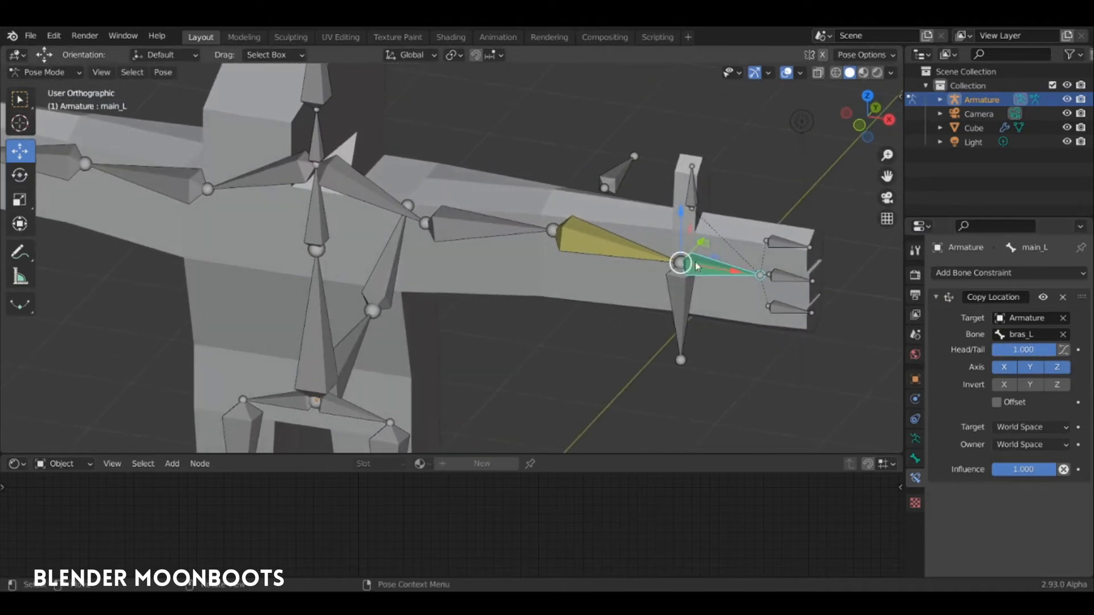
pyautogui.click(677, 297)
pyautogui.moveTo(706, 288); pyautogui.dragTo(688, 320, button='middle')
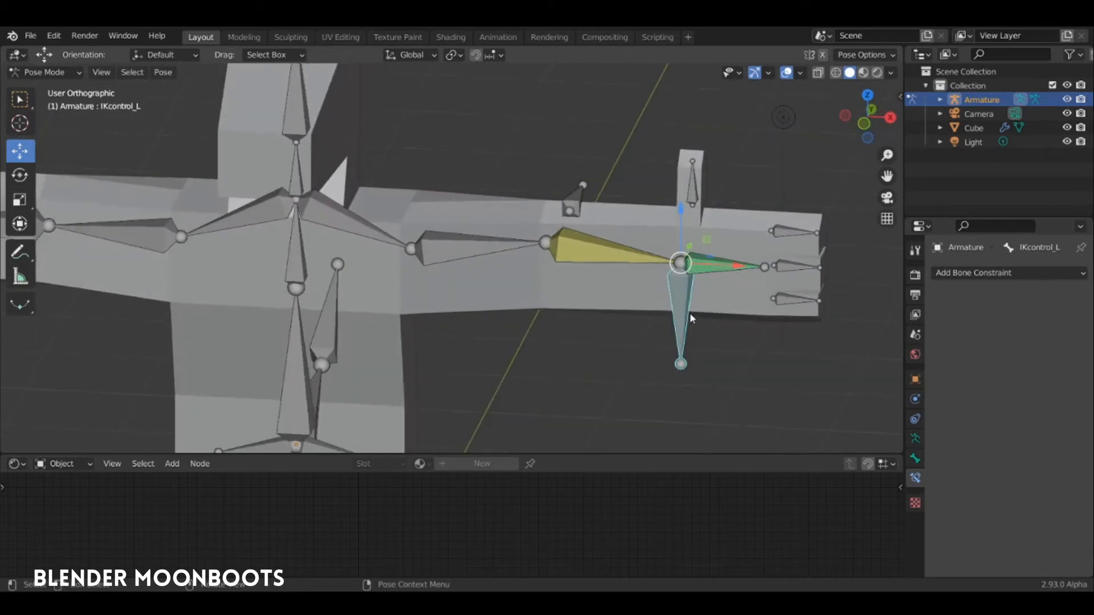
pyautogui.press('g')
pyautogui.click(630, 284)
pyautogui.press('r')
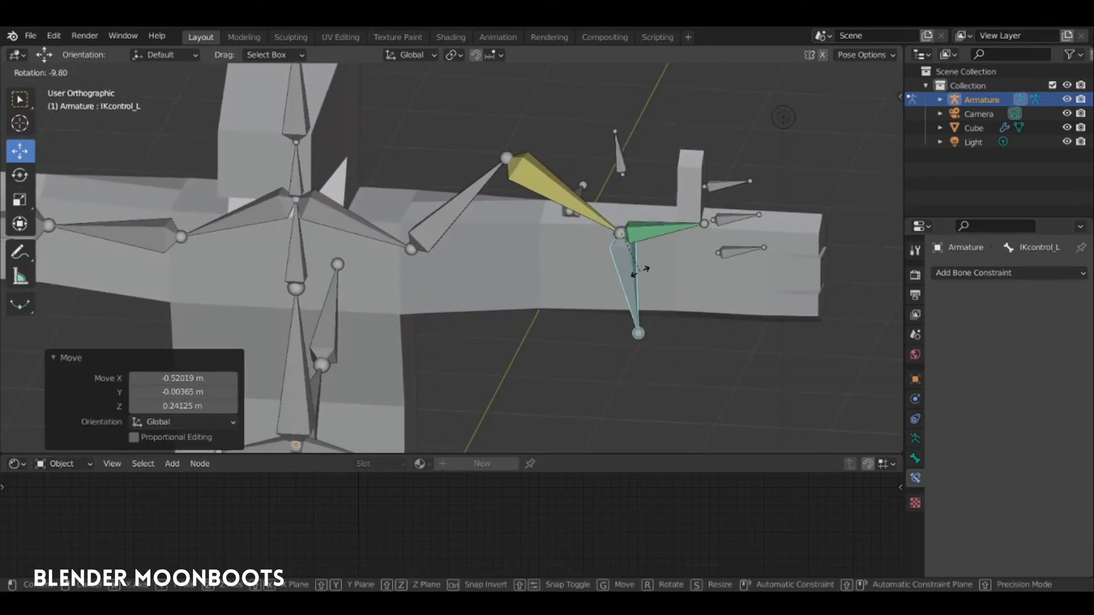
pyautogui.click(635, 275)
pyautogui.press('g')
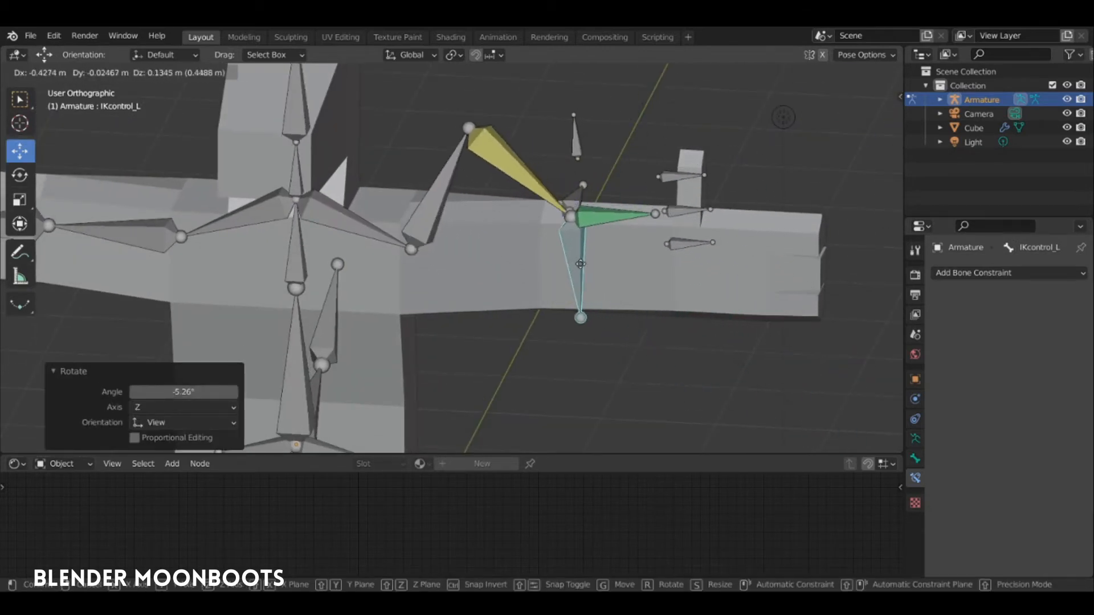
pyautogui.click(627, 290)
pyautogui.press('r')
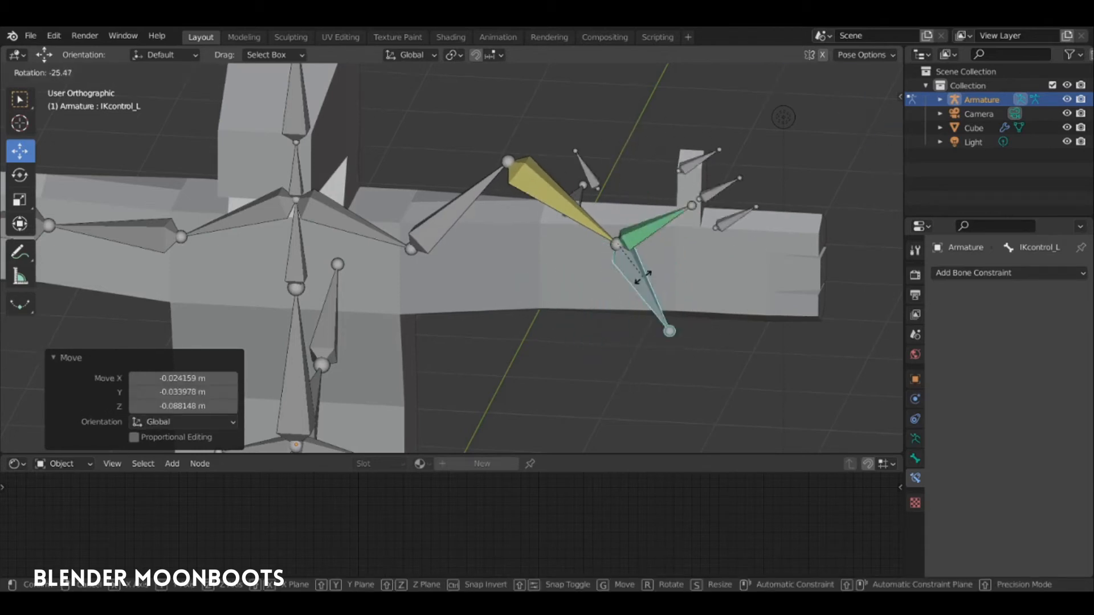
pyautogui.click(617, 289)
# Undo the last rotation and clear the rotation and location of all bones to restore the rest pose.
pyautogui.hotkey('ctrl', 'z')
pyautogui.press('a')
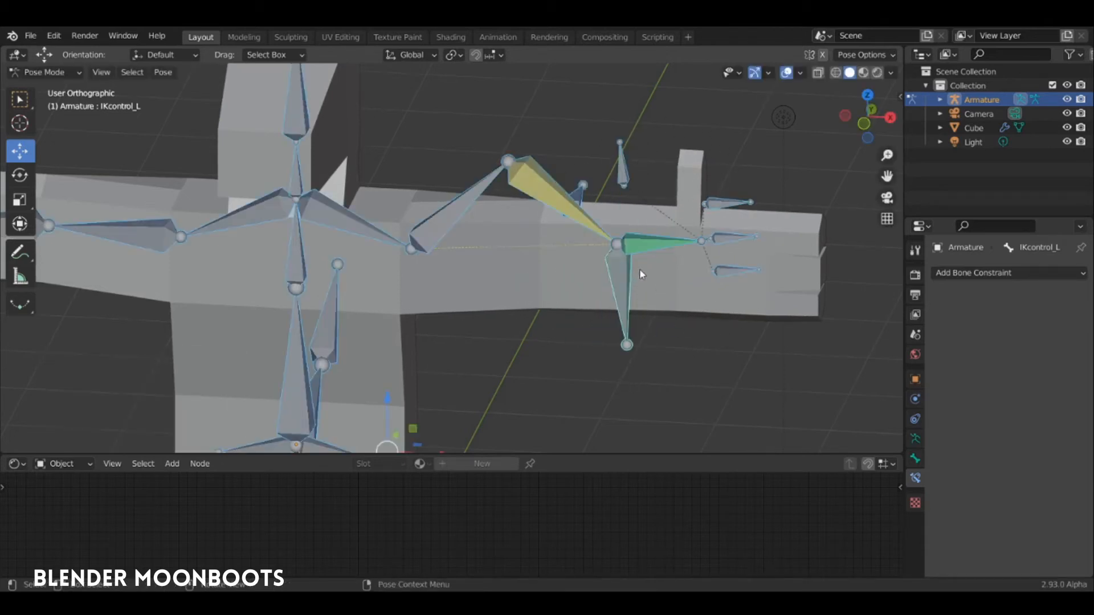
pyautogui.press('r')
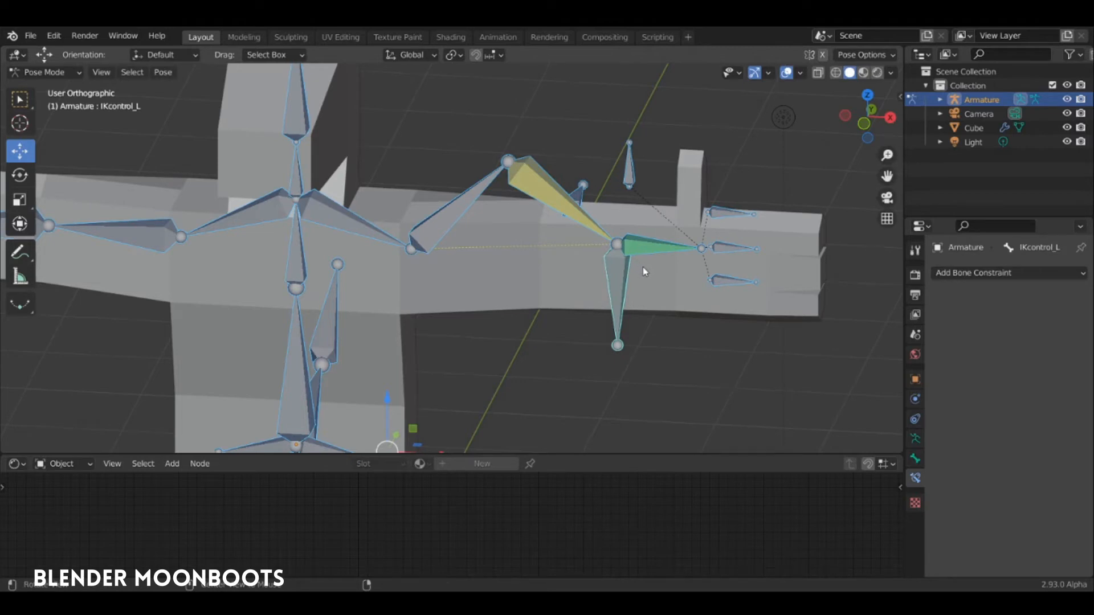
pyautogui.hotkey('alt', 'g')
pyautogui.moveTo(652, 273); pyautogui.dragTo(675, 275, button='middle')
# Put the armature in Edit Mode and, in front view, leave all bones deselected.
pyautogui.press('Tab')
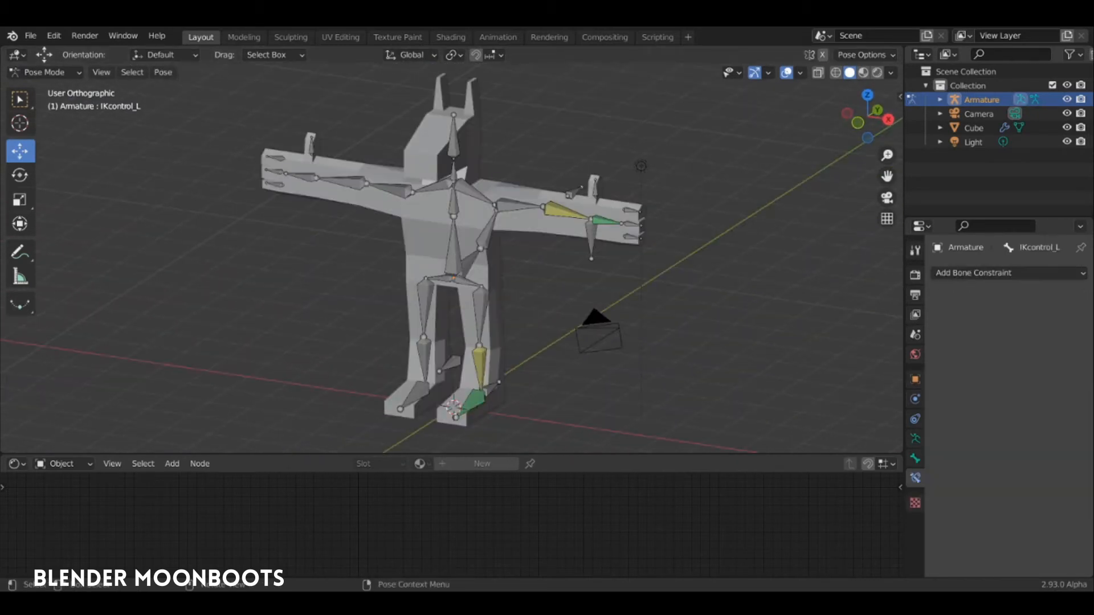
pyautogui.press('Tab')
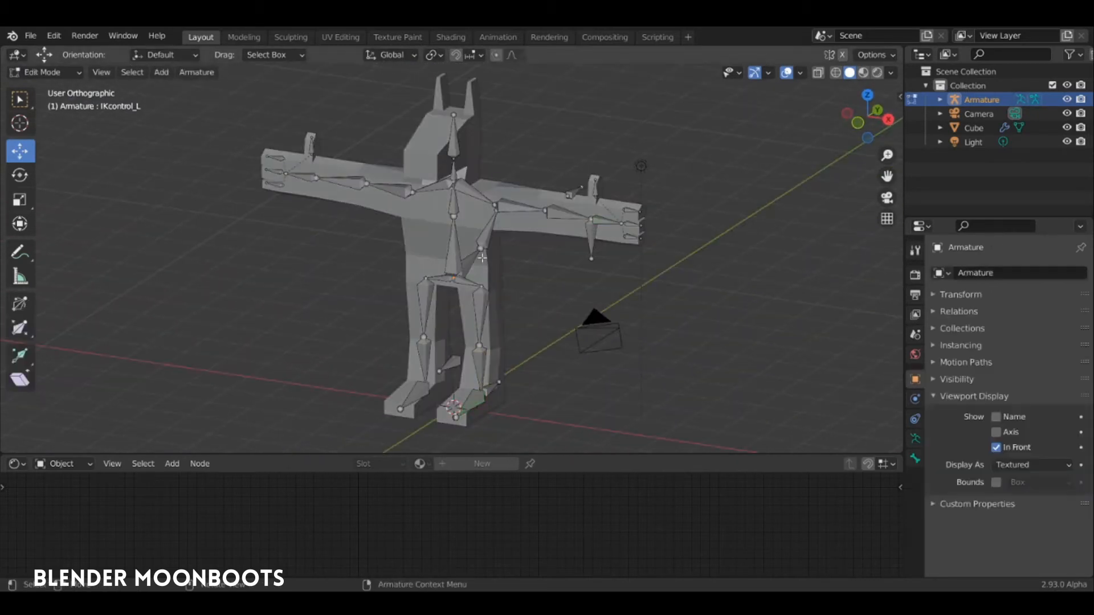
pyautogui.click(484, 234)
pyautogui.moveTo(484, 234); pyautogui.dragTo(558, 163, button='middle')
pyautogui.press('a')
pyautogui.hotkey('alt', 'a')
pyautogui.press('KP_1')
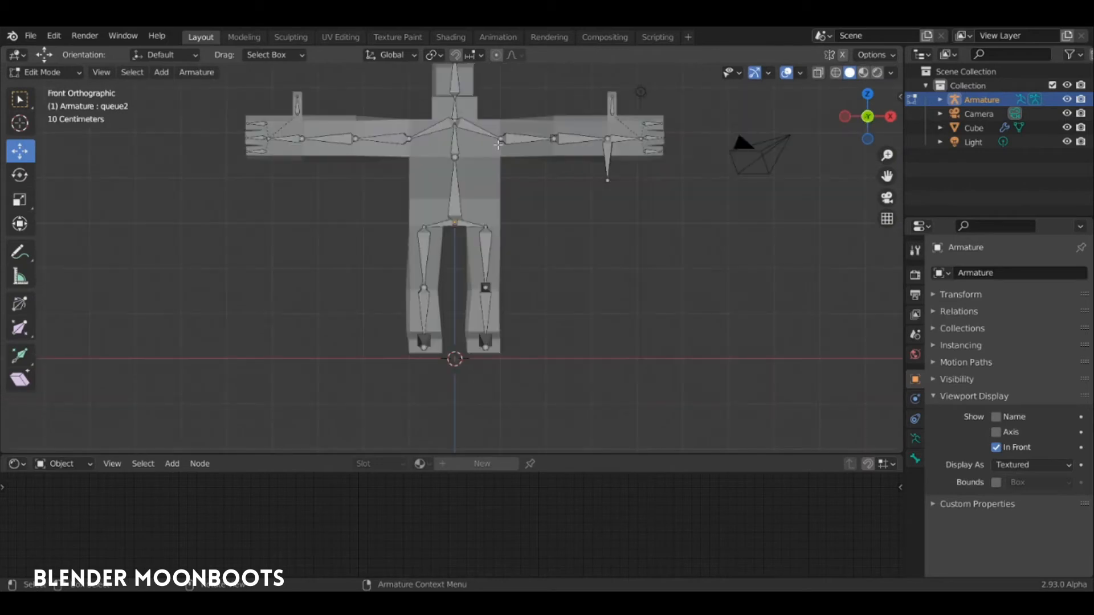
pyautogui.moveTo(498, 92)
pyautogui.keyDown('ctrl'); pyautogui.mouseDown(button='right')
pyautogui.moveTo(460, 197)
pyautogui.moveTo(486, 359)
pyautogui.moveTo(616, 108)
pyautogui.mouseUp(button='right'); pyautogui.keyUp('ctrl')
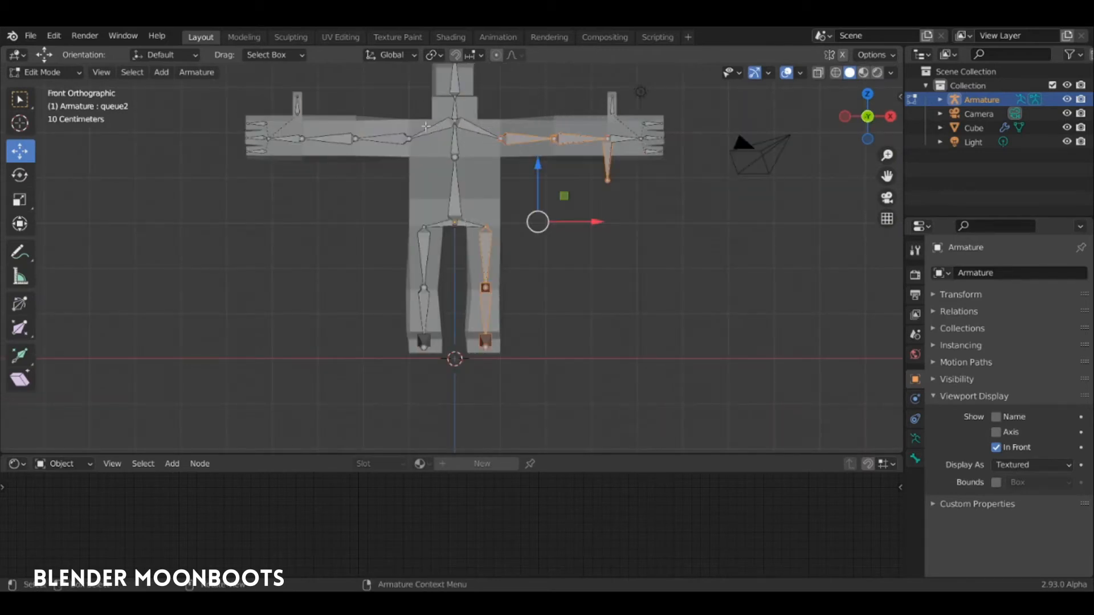
pyautogui.hotkey('alt', 'a')
# Delete all right-side bones of the armature, covering the shoulder epaule_R, arm, hand, hip, leg and foot.
pyautogui.moveTo(430, 111)
pyautogui.keyDown('ctrl'); pyautogui.mouseDown(button='right')
pyautogui.moveTo(442, 325)
pyautogui.moveTo(225, 145)
pyautogui.mouseUp(button='right'); pyautogui.keyUp('ctrl')
pyautogui.keyDown('shift'); pyautogui.click(441, 137); pyautogui.keyUp('shift')
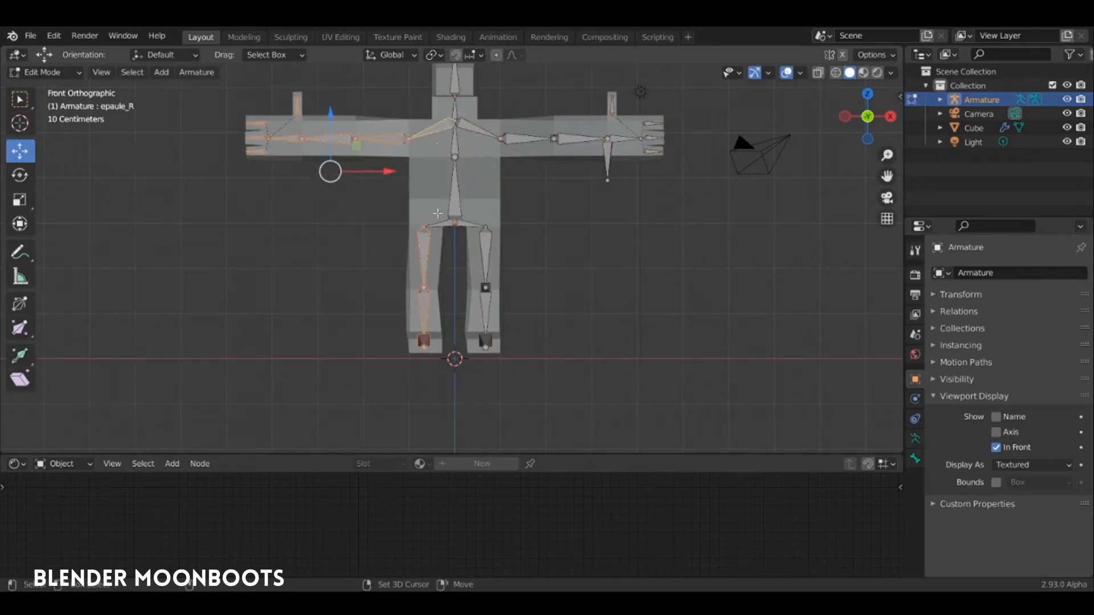
pyautogui.press('x')
pyautogui.click(441, 226)
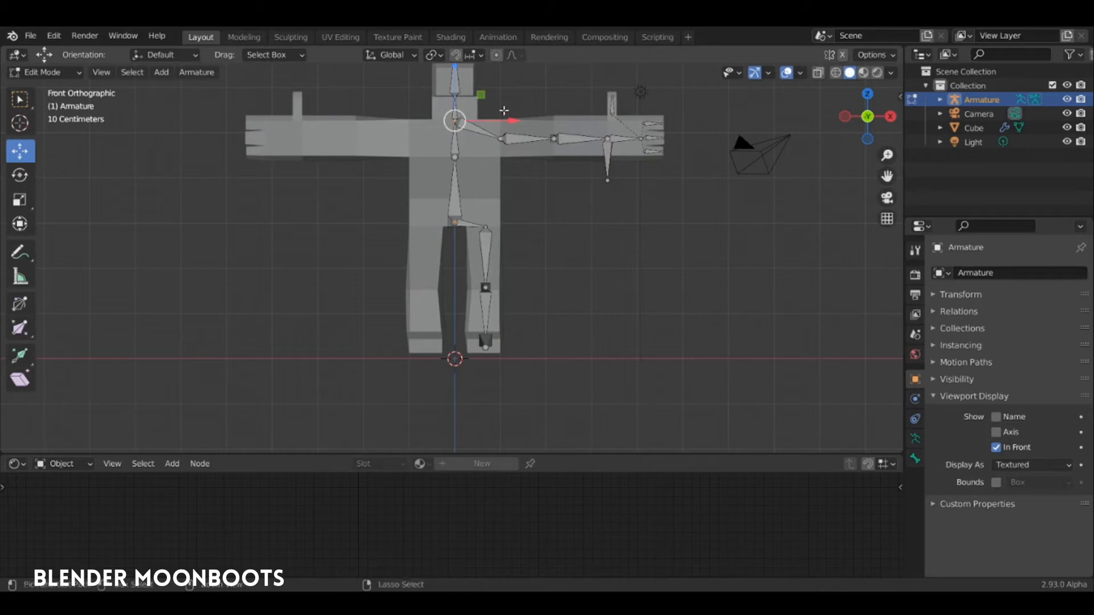
# Symmetrize all the armature's bones to create the right-side arm, hand and leg bones from the left side.
pyautogui.press('a')
pyautogui.click(197, 71)
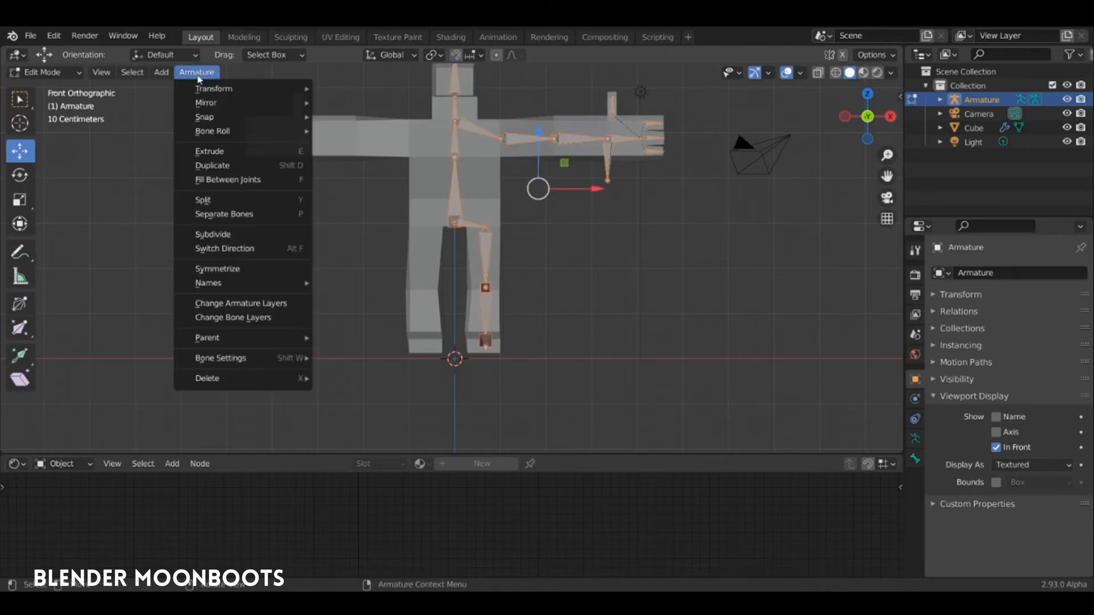
pyautogui.click(238, 273)
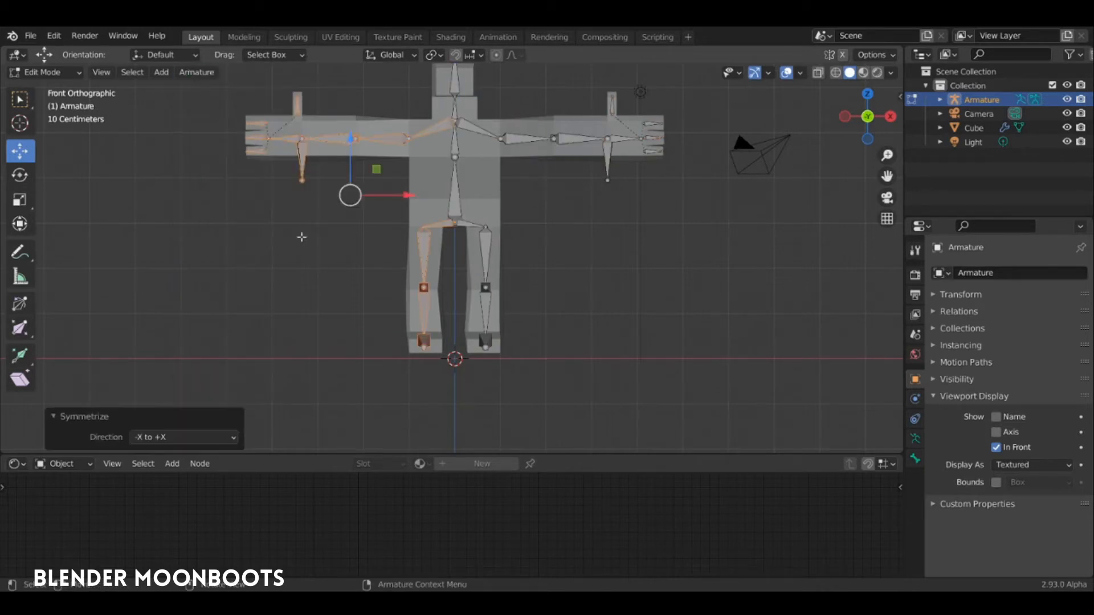
pyautogui.moveTo(300, 237); pyautogui.dragTo(334, 244, button='middle')
# Test the mirrored right arm rig by moving the IKcontrol_R bone in Pose Mode.
pyautogui.hotkey('ctrl', 'Tab')
pyautogui.click(314, 160)
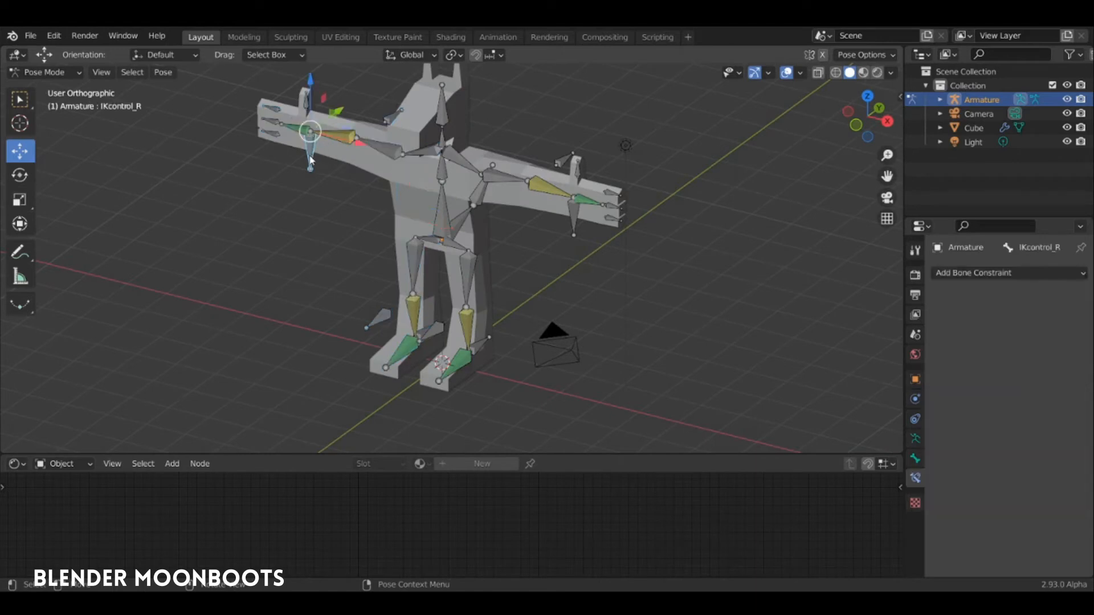
pyautogui.press('g')
pyautogui.click(358, 265)
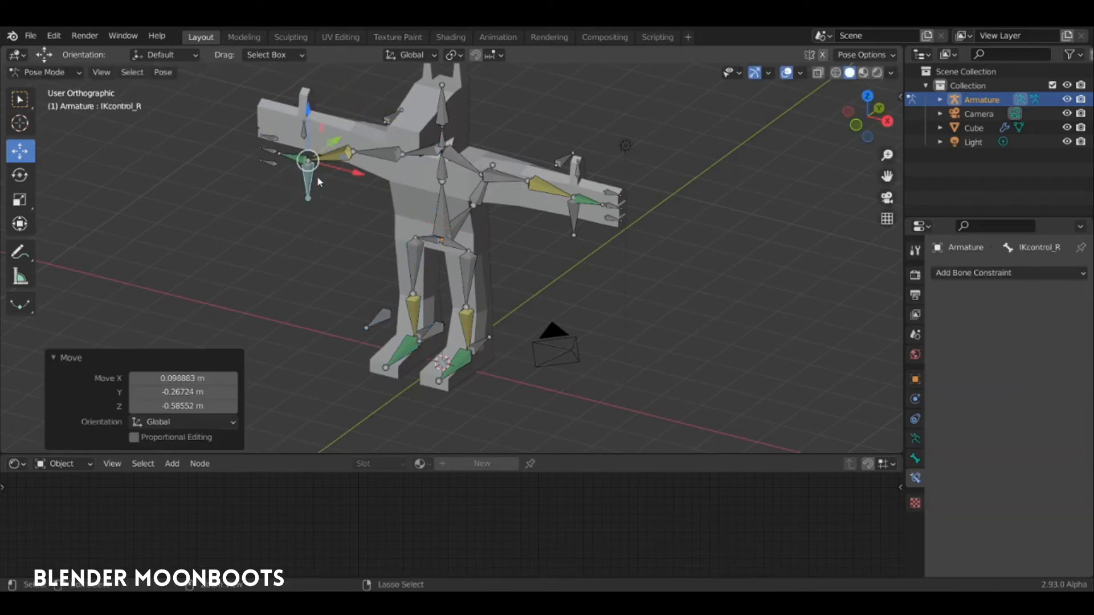
pyautogui.moveTo(358, 265)
pyautogui.mouseDown(button='middle')
pyautogui.moveTo(361, 319)
pyautogui.moveTo(358, 265)
pyautogui.mouseUp(button='middle')
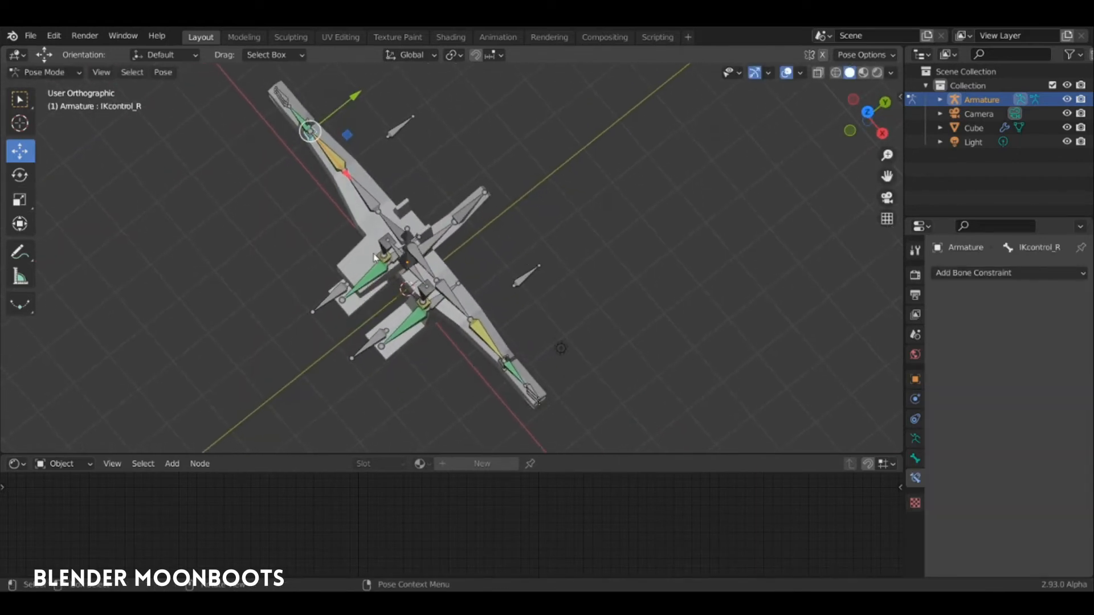
# Compare the arm bones between Edit Mode and Pose Mode from the top view, examining how the elbows are bent.
pyautogui.press('KP_7')
pyautogui.press('Tab')
pyautogui.keyDown('shift'); pyautogui.moveTo(522, 141); pyautogui.dragTo(504, 208, button='middle'); pyautogui.keyUp('shift')
pyautogui.moveTo(504, 208); pyautogui.dragTo(498, 196, button='middle')
pyautogui.press('KP_7')
pyautogui.press('Tab')
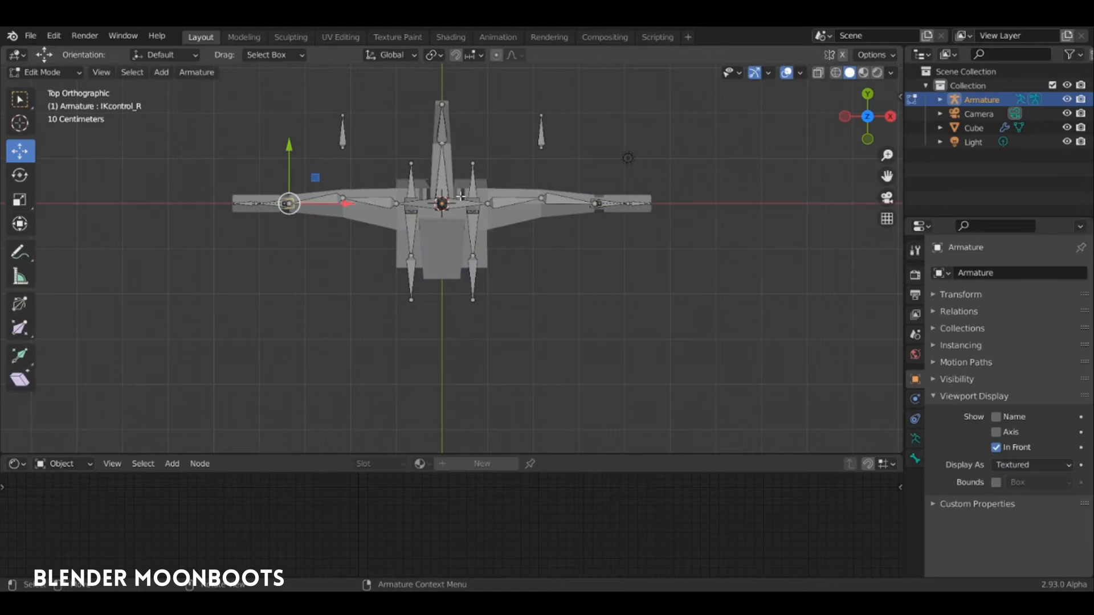
pyautogui.hotkey('ctrl', 'Tab')
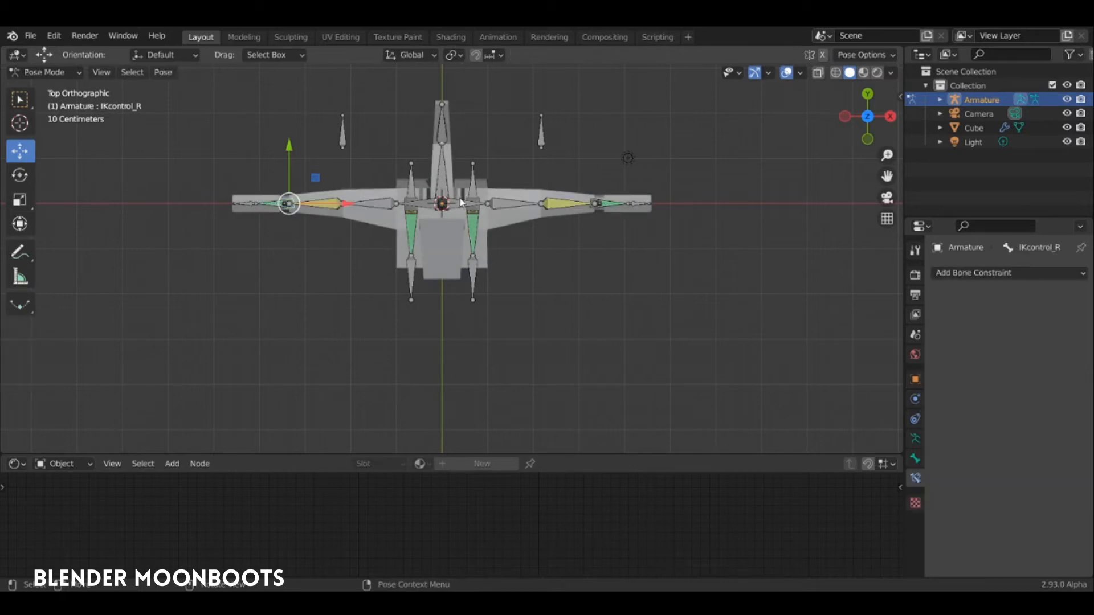
pyautogui.hotkey('ctrl', 'Tab')
pyautogui.hotkey('ctrl', 'Tab')
pyautogui.hotkey('ctrl', 'Tab')
pyautogui.hotkey('ctrl', 'Tab')
pyautogui.hotkey('ctrl', 'Tab')
pyautogui.moveTo(456, 199); pyautogui.dragTo(501, 241, button='middle')
pyautogui.click(496, 245)
pyautogui.hotkey('ctrl', 'Tab')
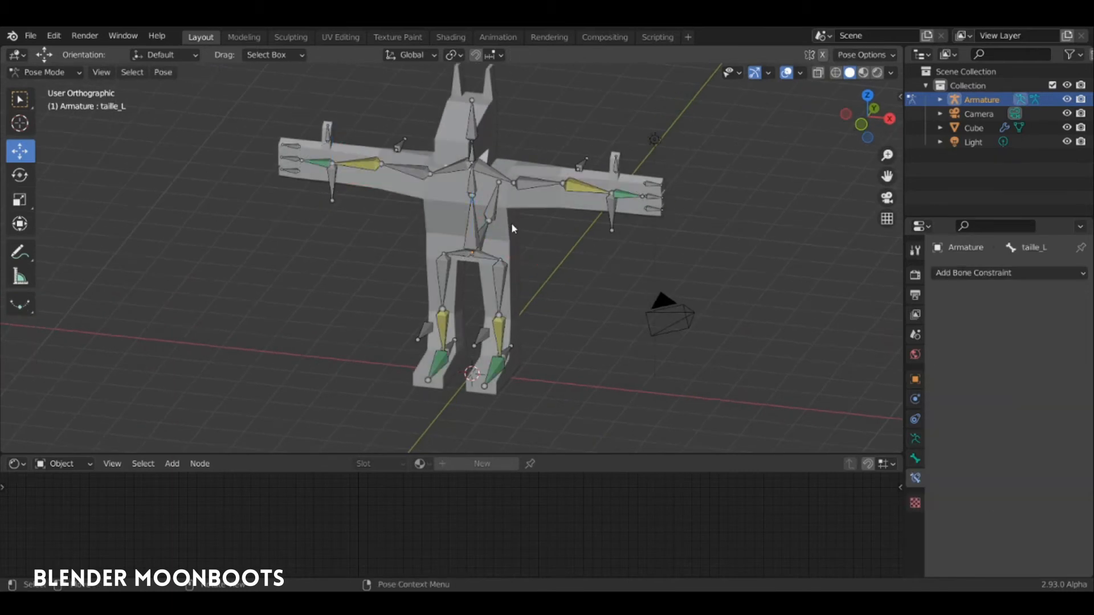
# Leave Pose Mode and put the character mesh Cube in Edit Mode, seen from the front.
pyautogui.hotkey('ctrl', 'Tab')
pyautogui.click(512, 224)
pyautogui.moveTo(511, 225)
pyautogui.mouseDown(button='middle')
pyautogui.moveTo(503, 204)
pyautogui.moveTo(521, 214)
pyautogui.moveTo(511, 215)
pyautogui.mouseUp(button='middle')
pyautogui.press('Tab')
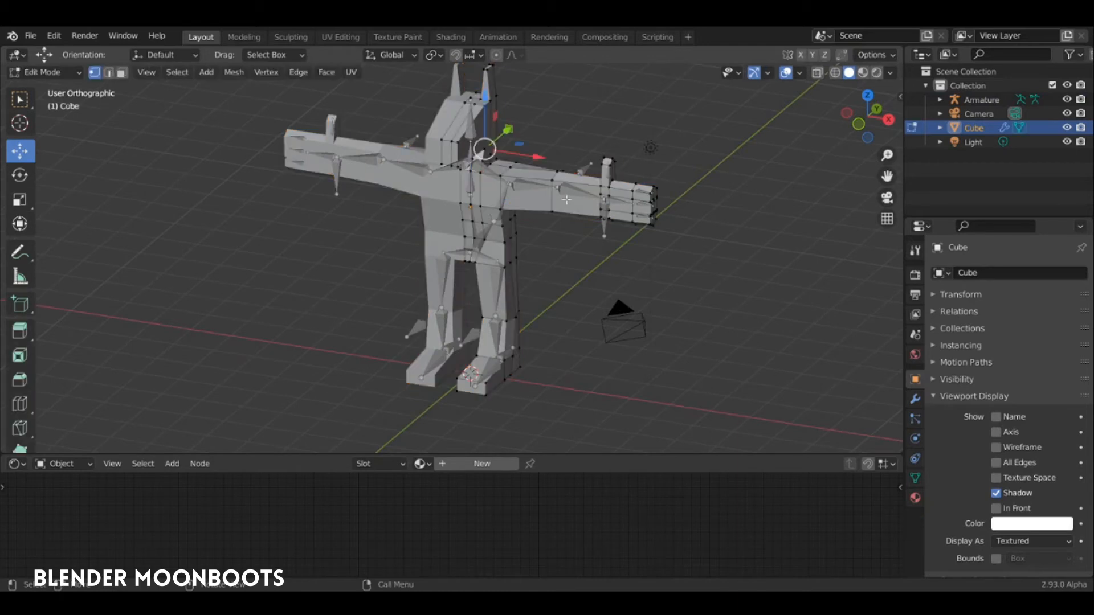
pyautogui.moveTo(593, 190); pyautogui.dragTo(607, 179, button='middle')
pyautogui.press('KP_1')
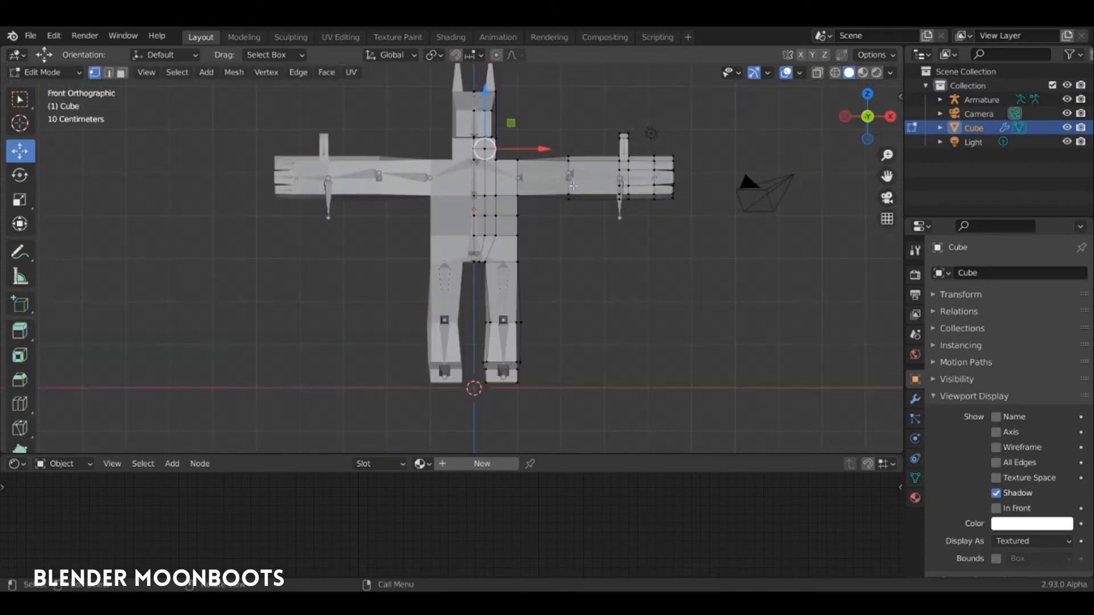
# Bevel the left elbow's edge loop on the mesh with 2 segments and a width of about 0.104 m.
pyautogui.scroll(3, 575, 165)
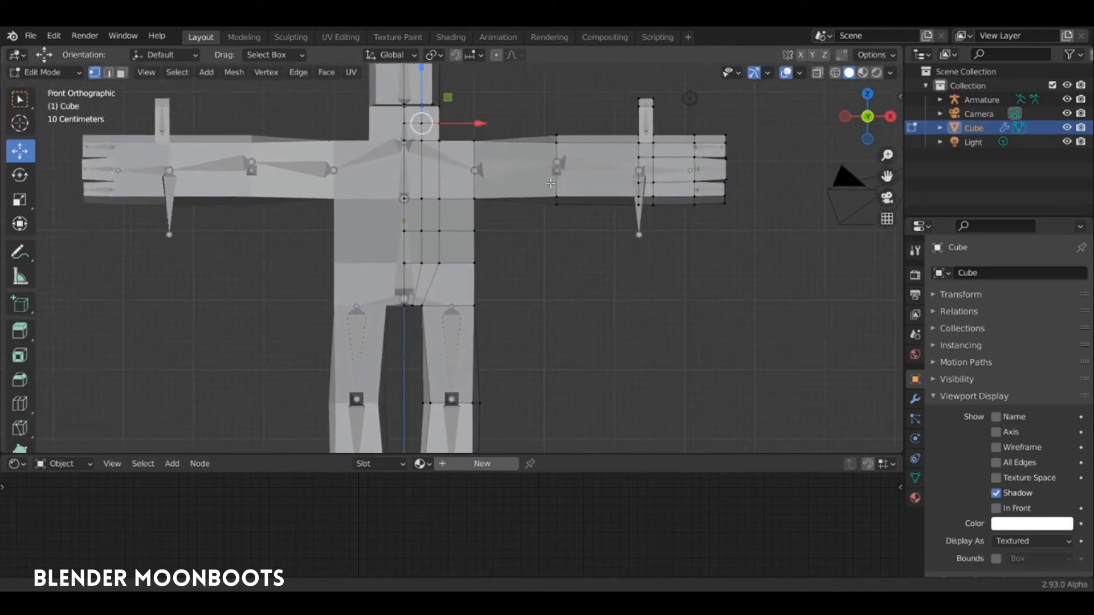
pyautogui.press('a')
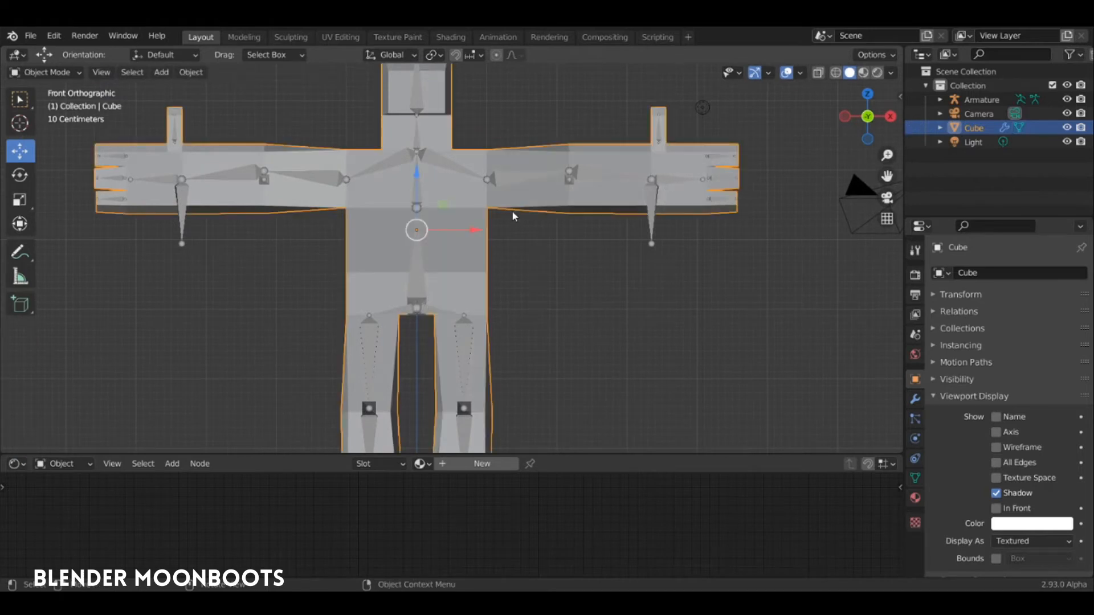
pyautogui.hotkey('alt', 'a')
pyautogui.keyDown('shift'); pyautogui.moveTo(541, 194); pyautogui.dragTo(486, 151, button='middle'); pyautogui.keyUp('shift')
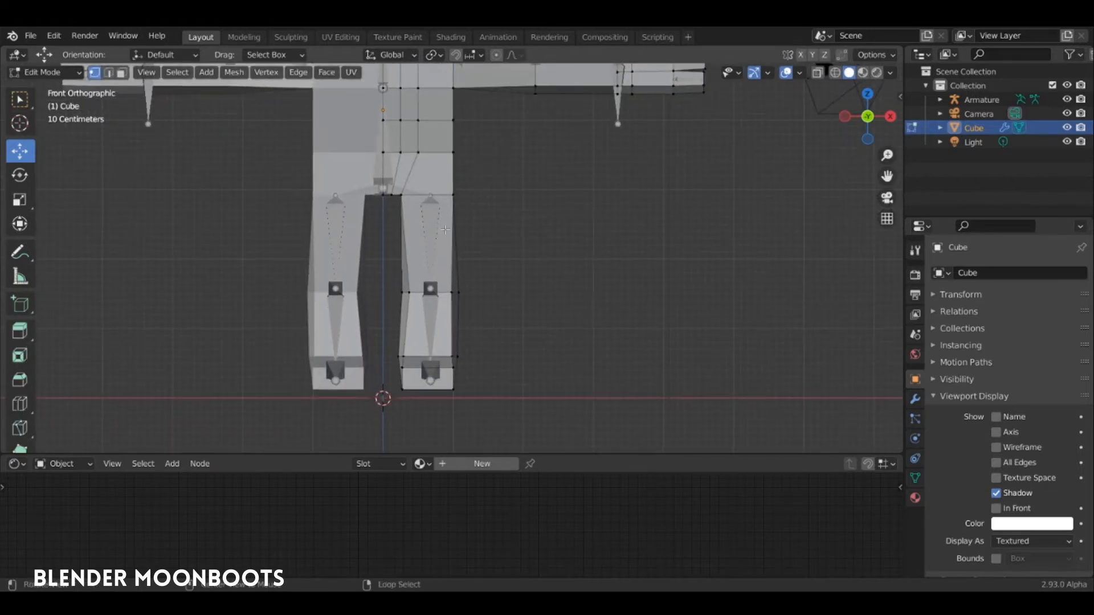
pyautogui.scroll(-3, 534, 171)
pyautogui.scroll(4, 483, 293)
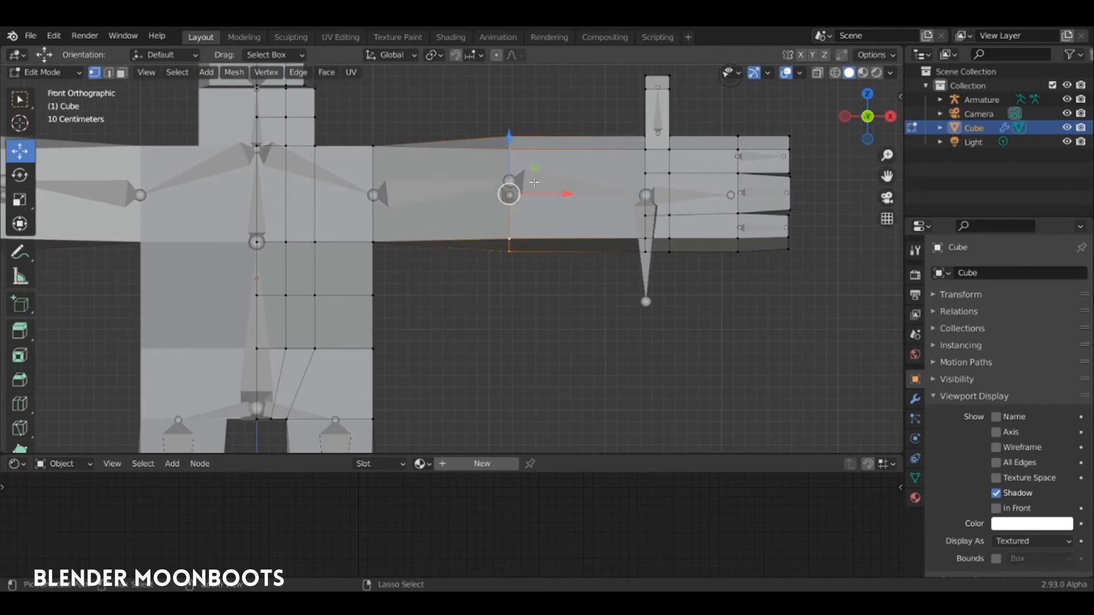
pyautogui.hotkey('ctrl', 'b')
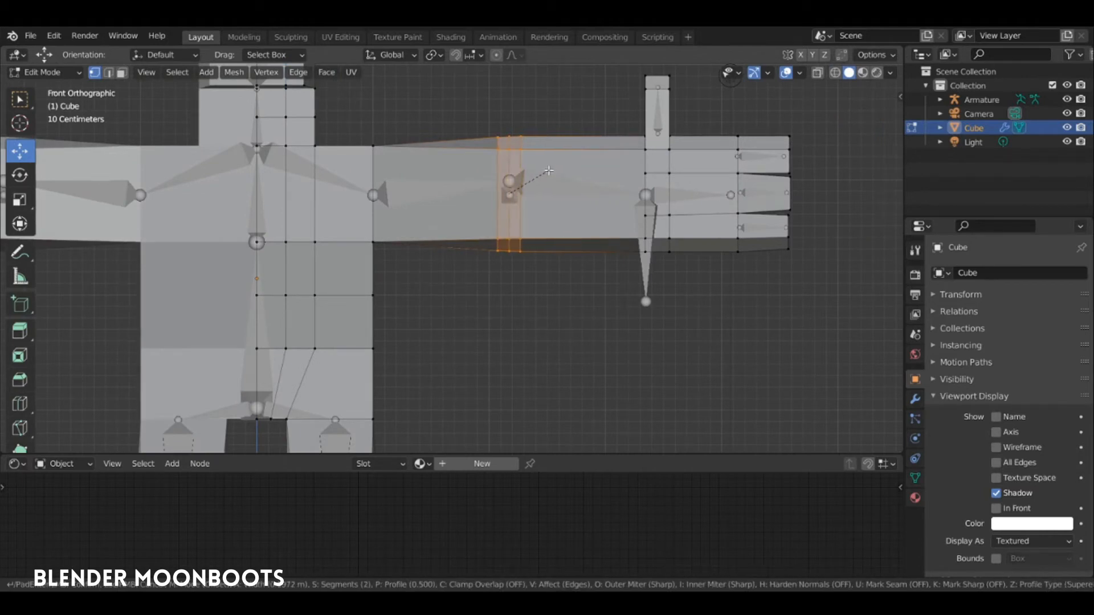
pyautogui.click(549, 170)
# Raise the left knee's edge loop by about 0.049 m along Z to align it with the knee joint.
pyautogui.moveTo(549, 170); pyautogui.dragTo(519, 142, button='middle')
pyautogui.scroll(2, 518, 143)
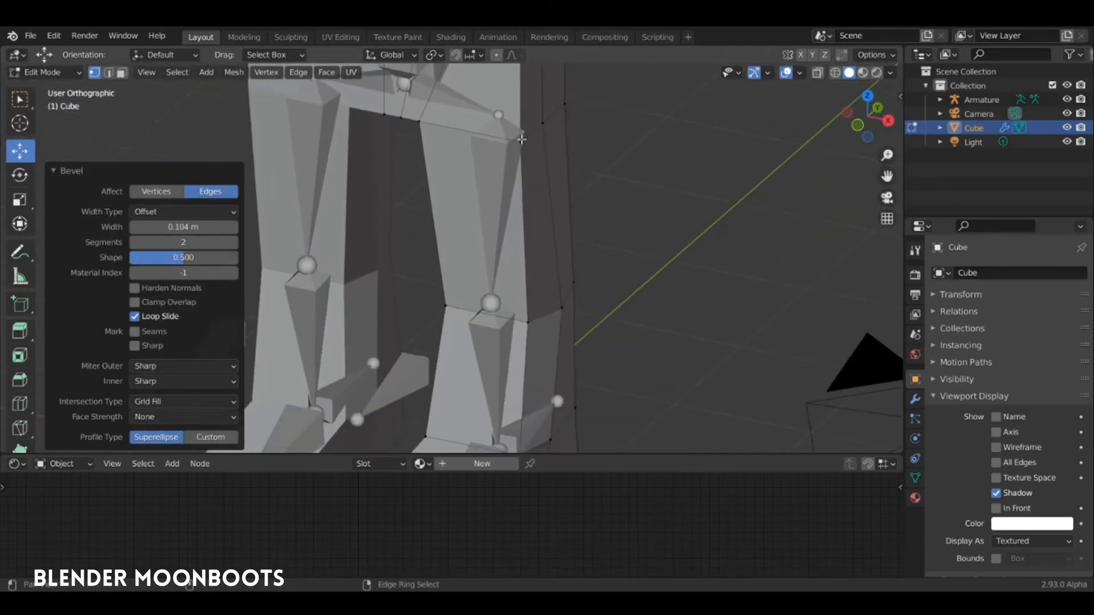
pyautogui.keyDown('alt'); pyautogui.click(543, 320); pyautogui.keyUp('alt')
pyautogui.press('KP_1')
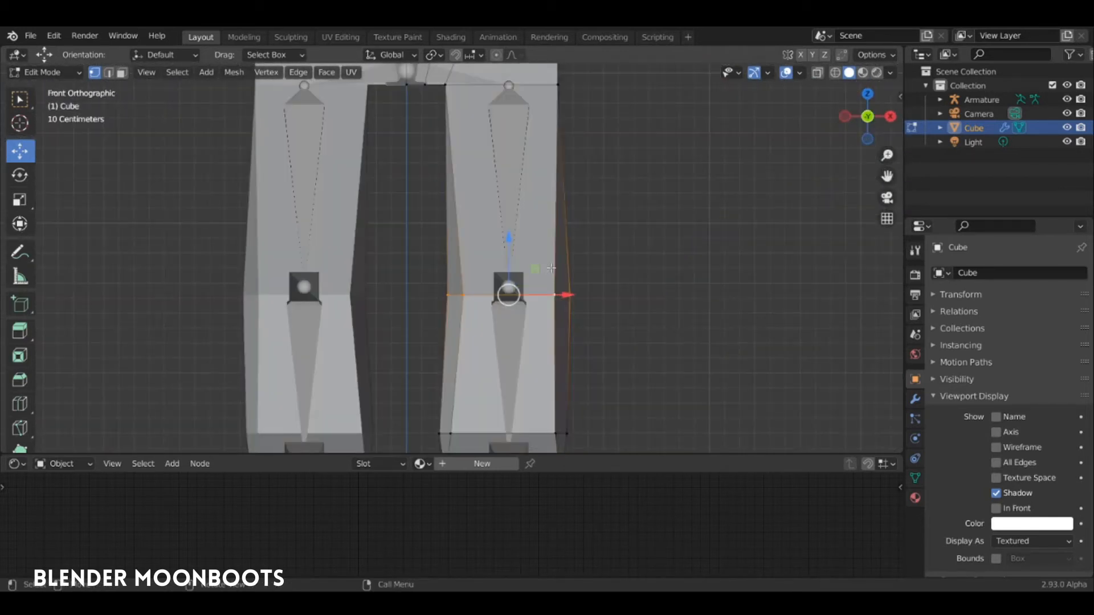
pyautogui.moveTo(504, 241); pyautogui.dragTo(511, 230)
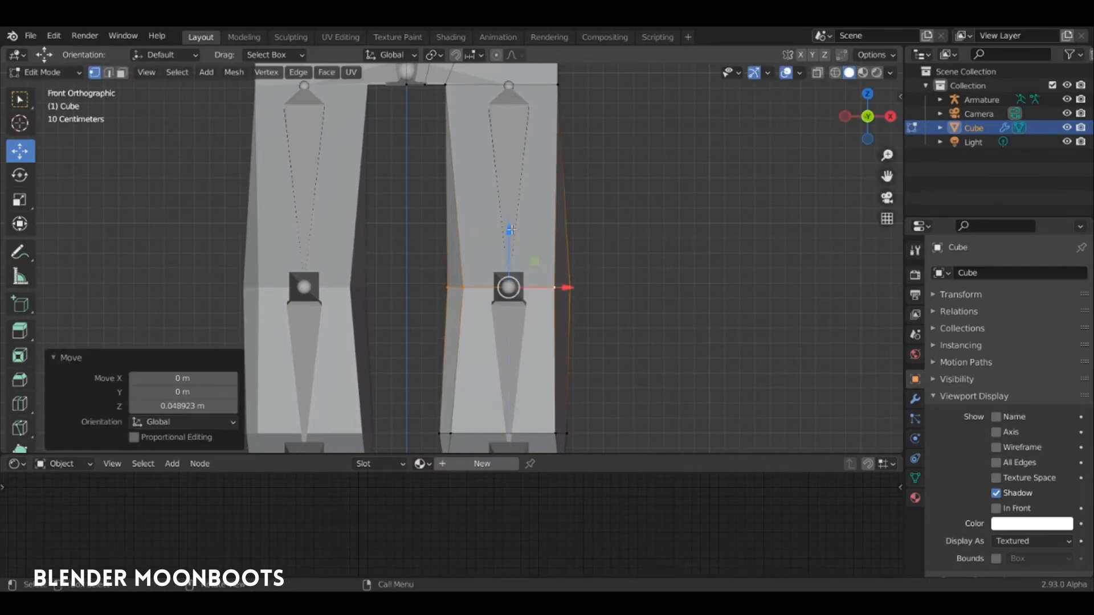
# Bevel the left knee's edge loop with 2 segments and a width of about 0.121 m.
pyautogui.hotkey('ctrl', 'b')
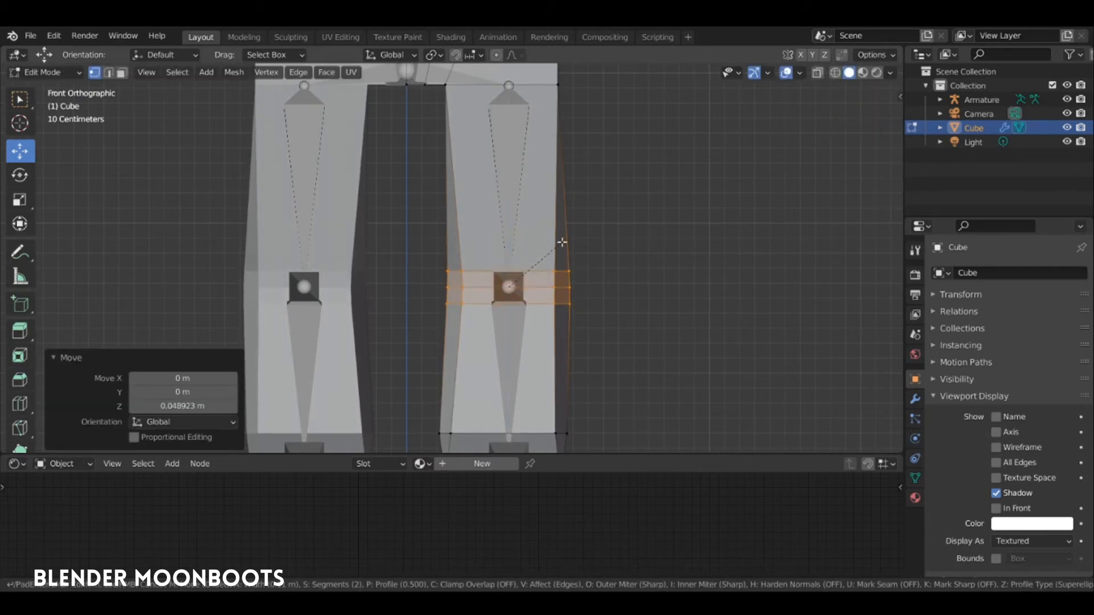
pyautogui.click(562, 243)
pyautogui.moveTo(562, 242)
pyautogui.mouseDown(button='middle')
pyautogui.moveTo(548, 277)
pyautogui.moveTo(574, 246)
pyautogui.moveTo(557, 278)
pyautogui.moveTo(546, 277)
pyautogui.moveTo(576, 225)
pyautogui.moveTo(551, 223)
pyautogui.moveTo(570, 226)
pyautogui.mouseUp(button='middle')
pyautogui.scroll(-4, 548, 278)
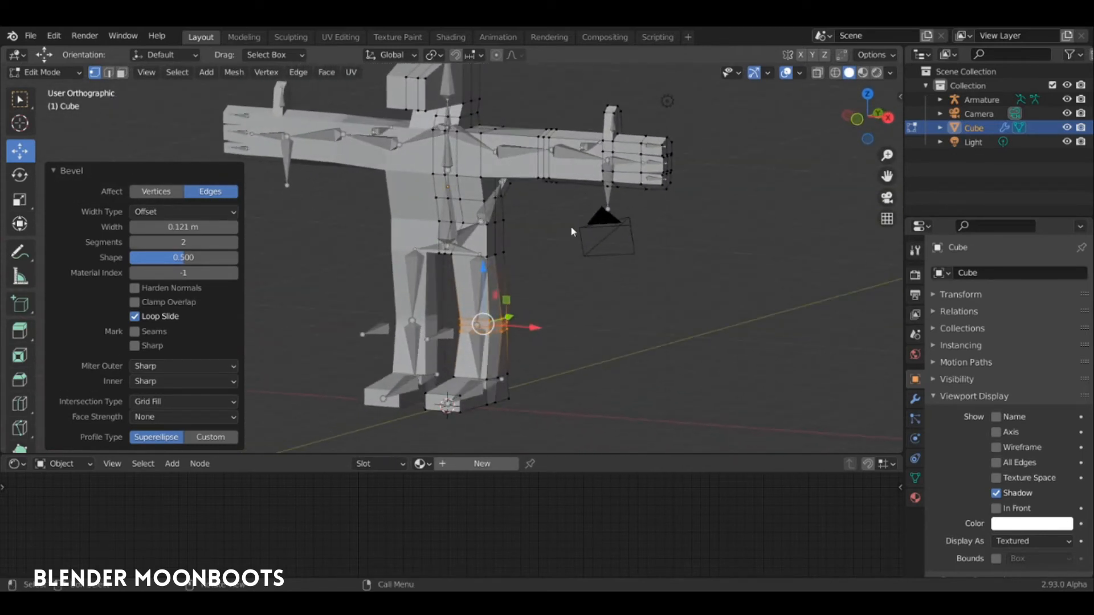
# Return the character mesh to Object Mode and apply its Mirror modifier.
pyautogui.press('Tab')
pyautogui.click(916, 399)
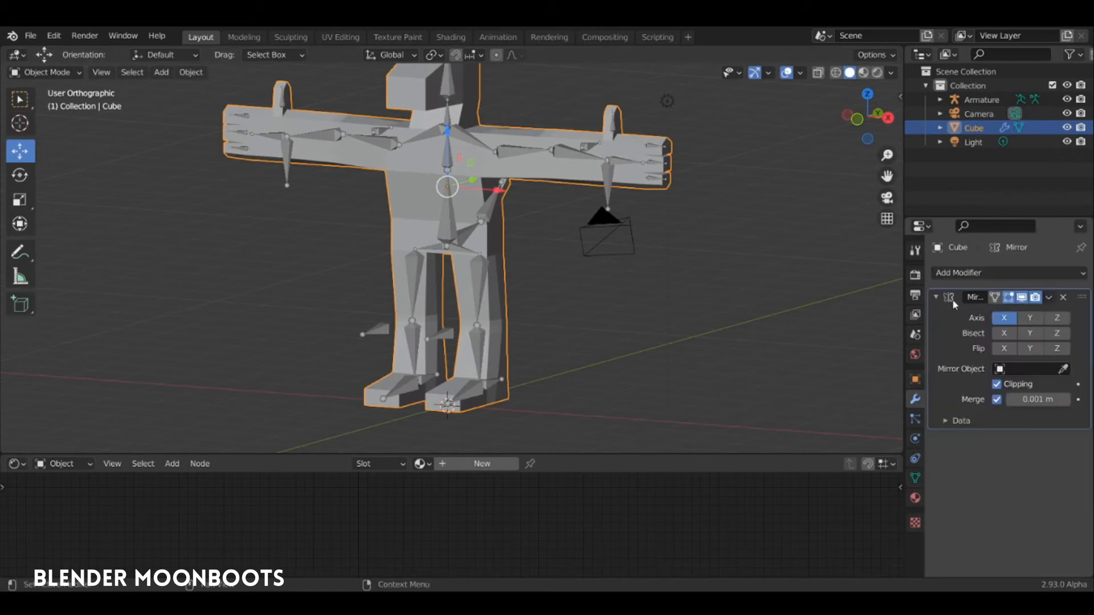
pyautogui.hotkey('ctrl', 'a')
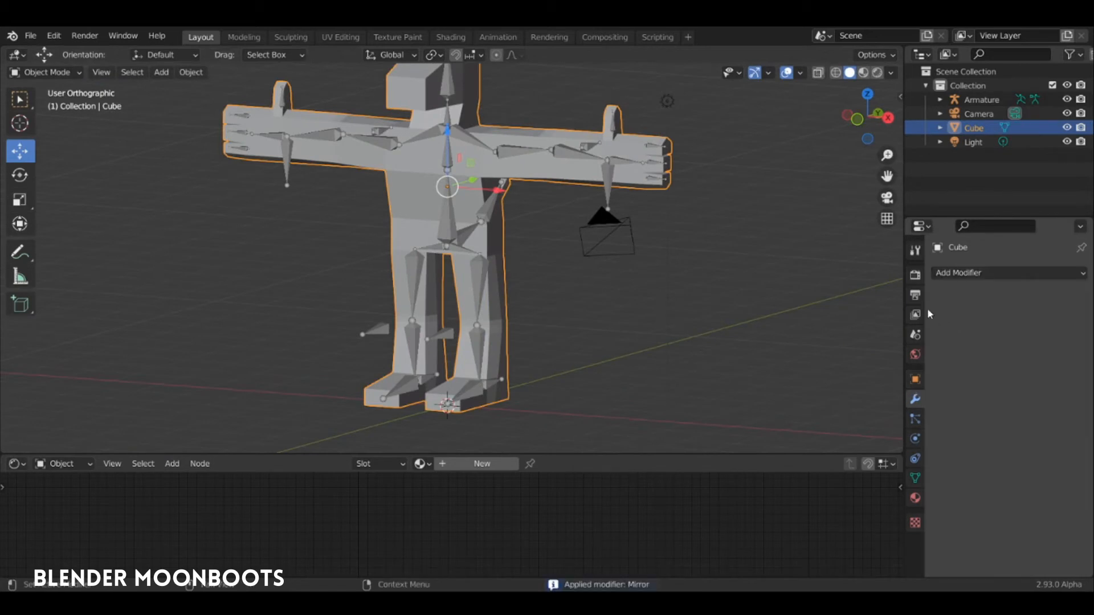
# Parent the character mesh to the armature using Armature Deform With Automatic Weights.
pyautogui.moveTo(655, 222); pyautogui.dragTo(529, 142, button='middle')
pyautogui.keyDown('shift'); pyautogui.click(515, 158); pyautogui.keyUp('shift')
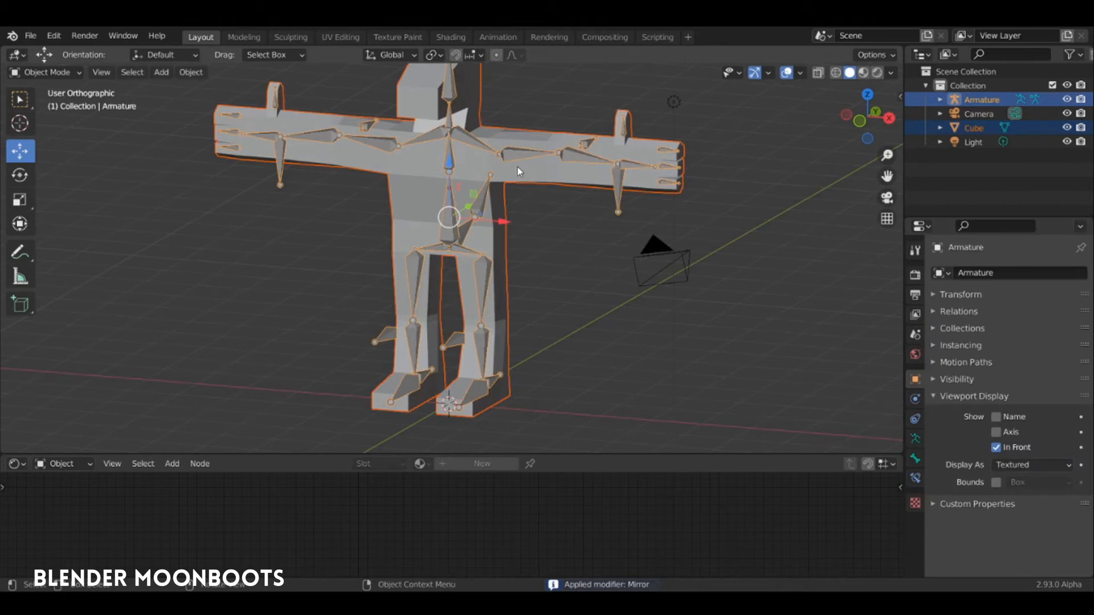
pyautogui.hotkey('ctrl', 'p')
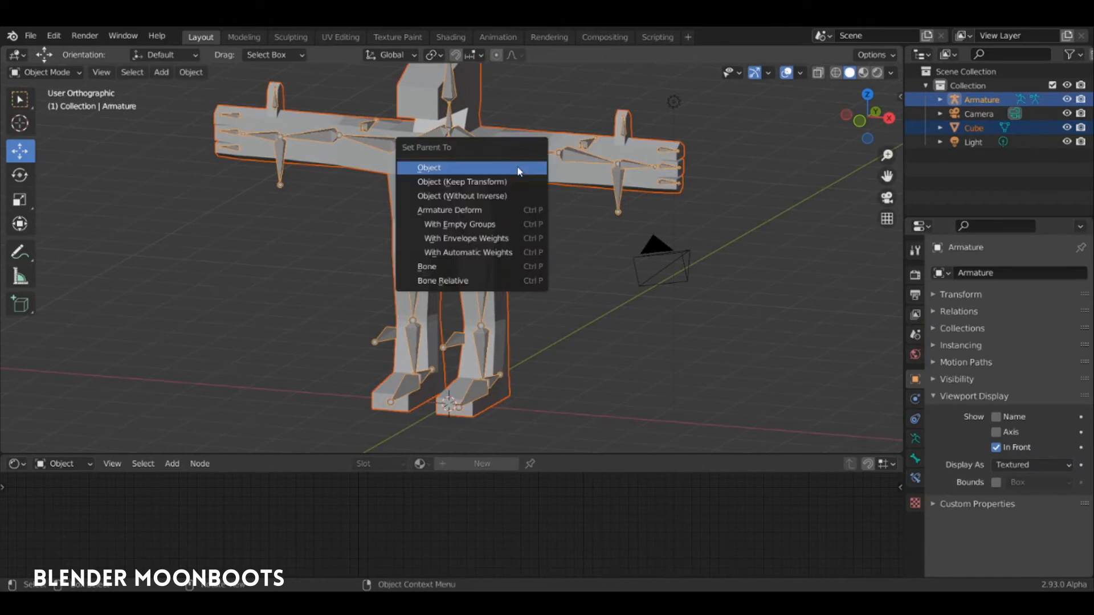
pyautogui.click(433, 255)
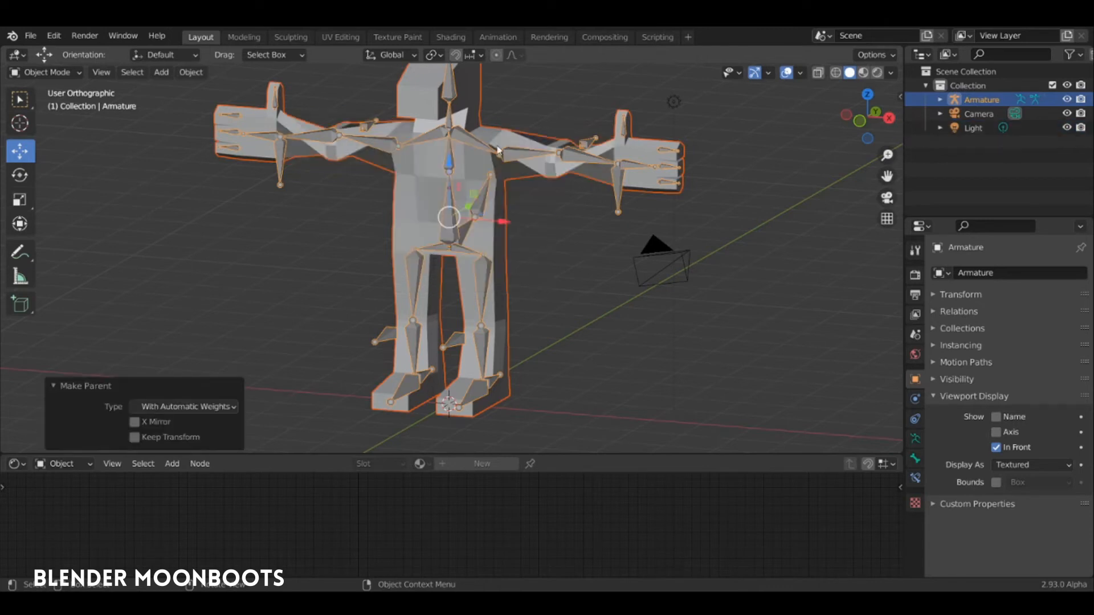
# Compare the mesh's arms between the armature's Edit Mode and Object Mode, examining their deformation.
pyautogui.moveTo(546, 143); pyautogui.dragTo(577, 152, button='middle')
pyautogui.press('Tab')
pyautogui.press('Tab')
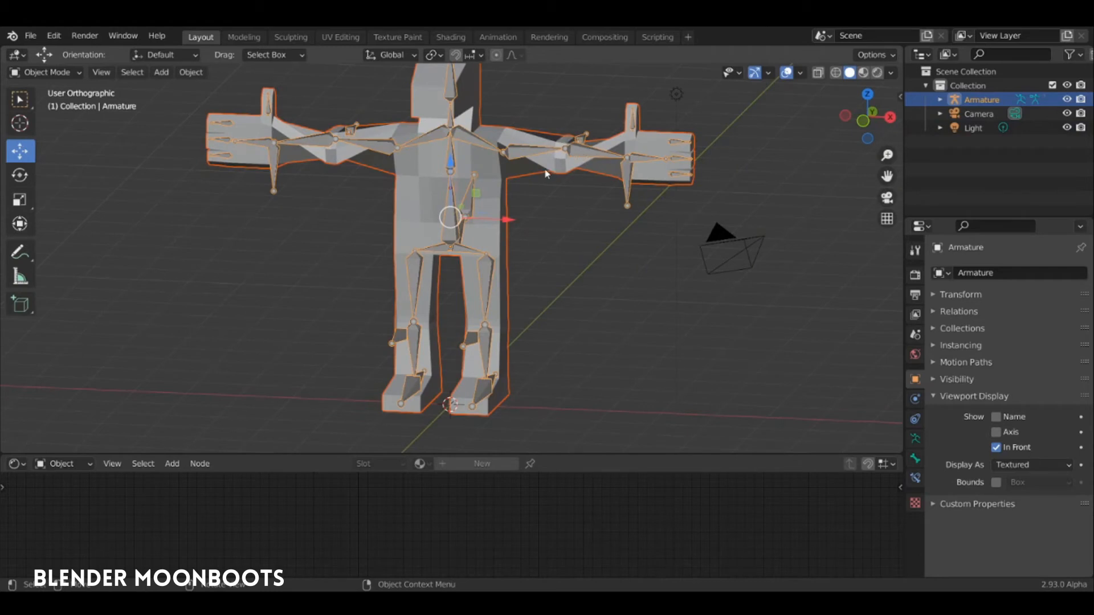
pyautogui.press('Tab')
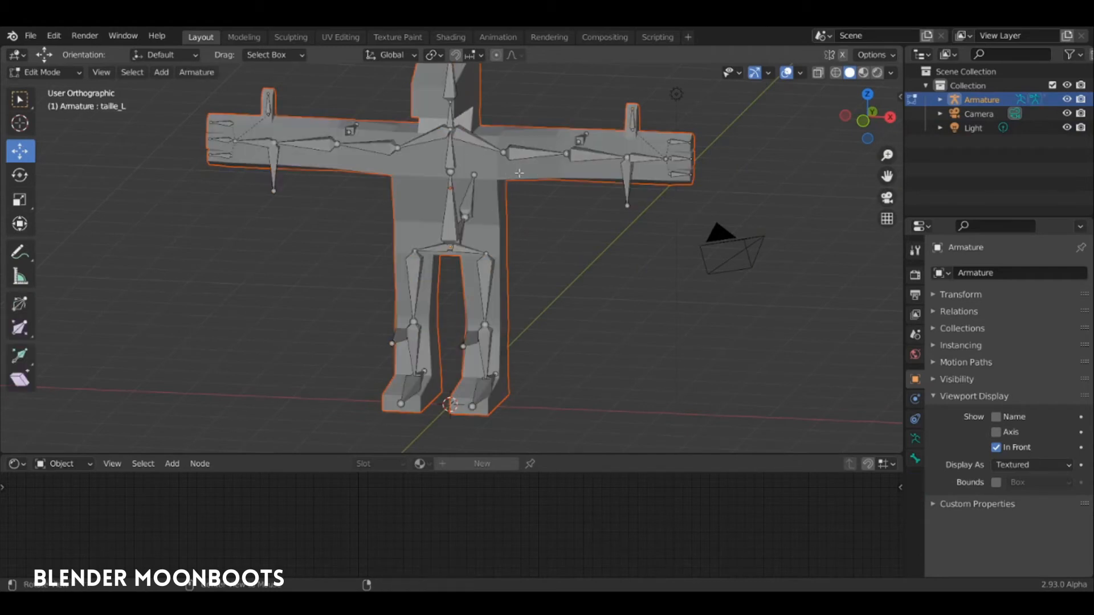
pyautogui.moveTo(519, 173); pyautogui.dragTo(527, 238, button='middle')
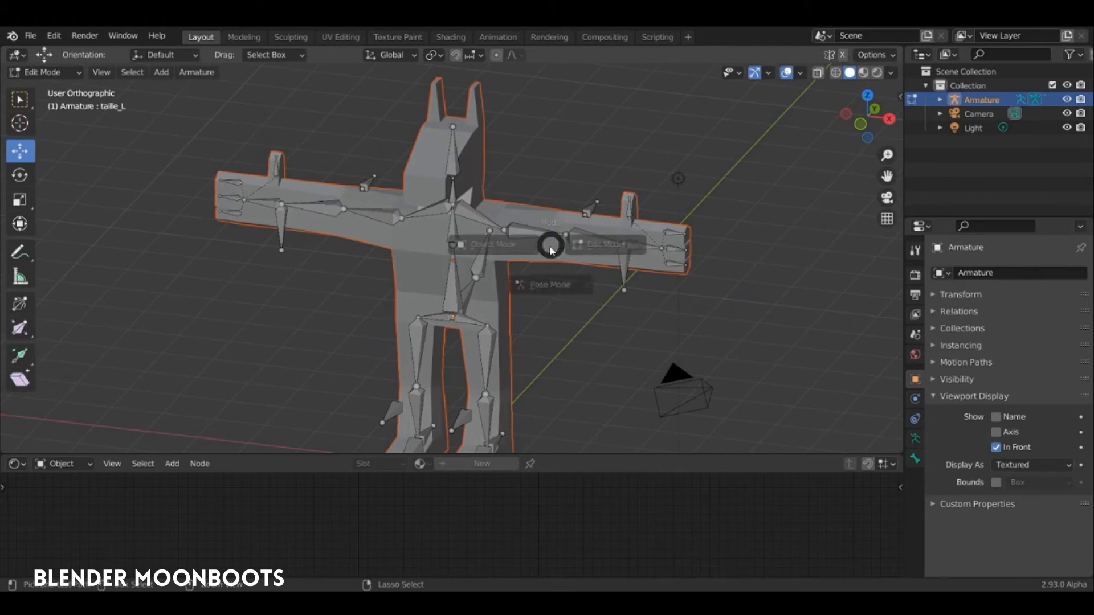
pyautogui.press('Tab')
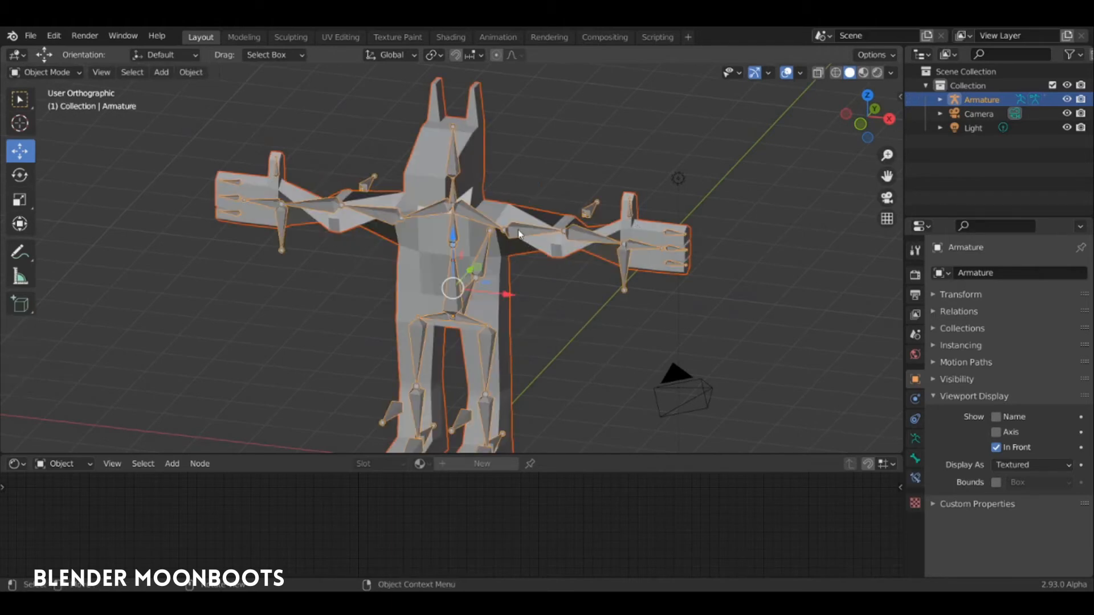
# Test the left arm's skinning in Pose Mode by moving the IKcontrol_L bone, and undo the move.
pyautogui.click(519, 233)
pyautogui.click(520, 234)
pyautogui.hotkey('ctrl', 'Tab')
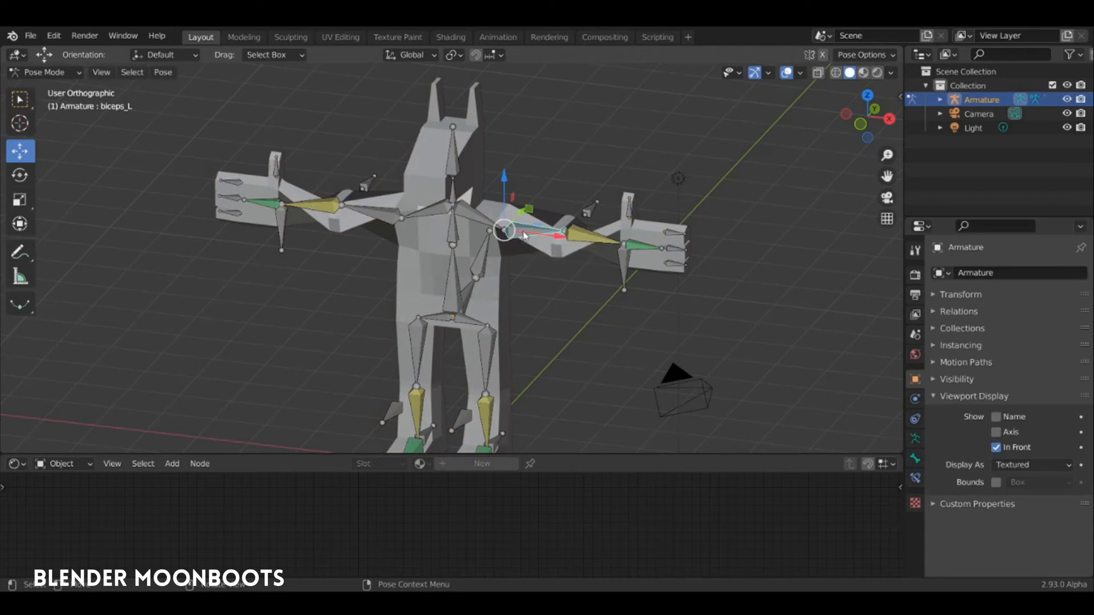
pyautogui.press('g')
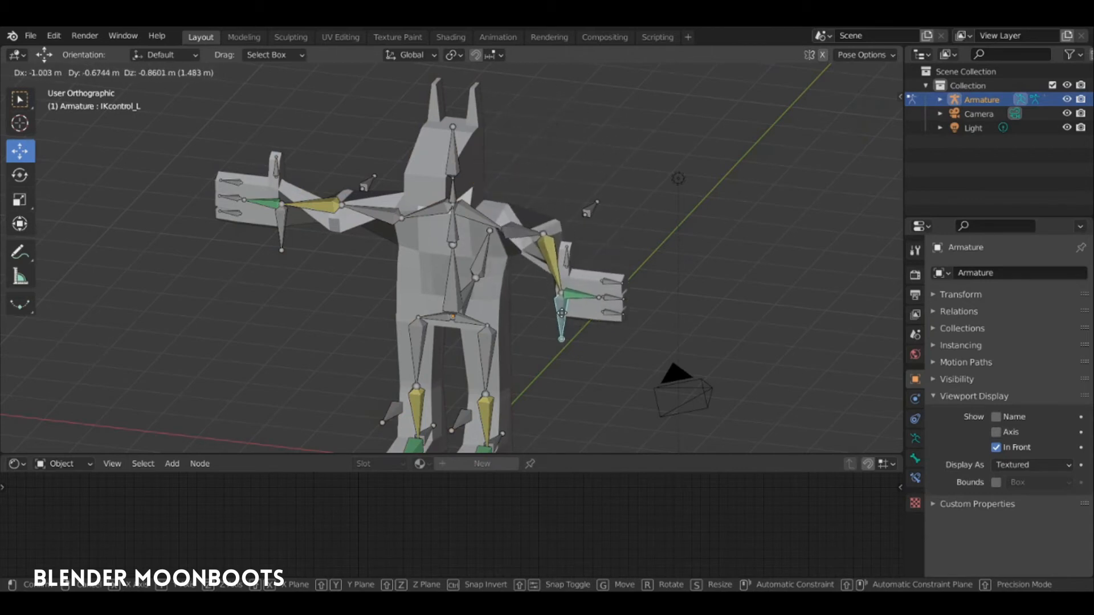
pyautogui.click(562, 315)
pyautogui.hotkey('ctrl', 'z')
# Test the torso's deformation by rotating the ventre bone, and cancel the rotation.
pyautogui.click(457, 275)
pyautogui.moveTo(457, 274); pyautogui.dragTo(493, 232, button='middle')
pyautogui.press('r')
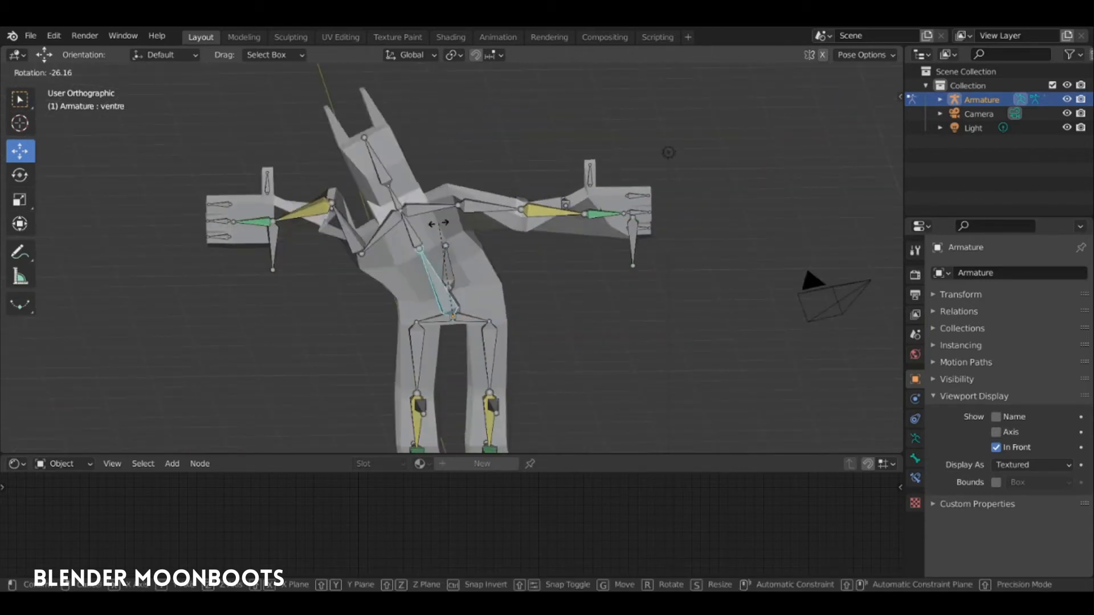
pyautogui.press('Escape')
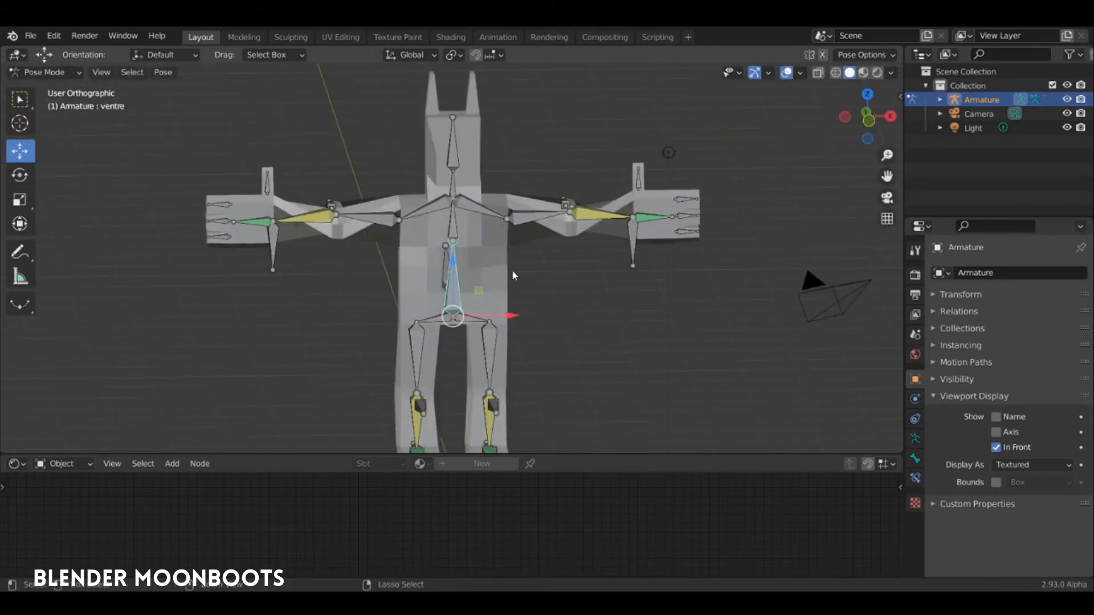
# Set the Pole Angle of the bras_L bone's IK constraint to -90° to straighten the left arm.
pyautogui.moveTo(512, 269); pyautogui.dragTo(537, 251, button='middle')
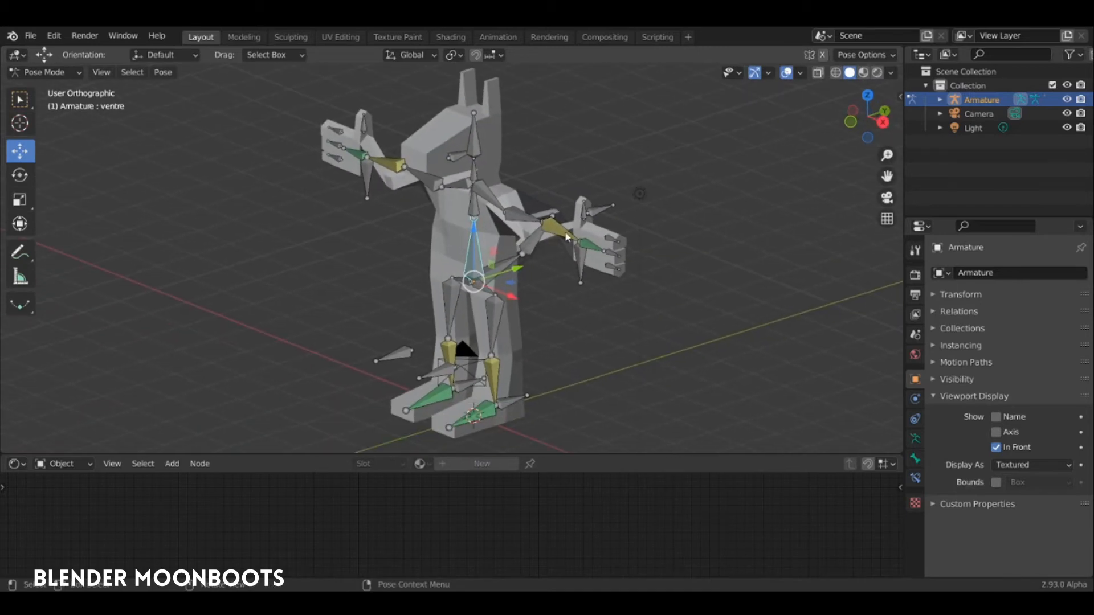
pyautogui.scroll(4, 586, 241)
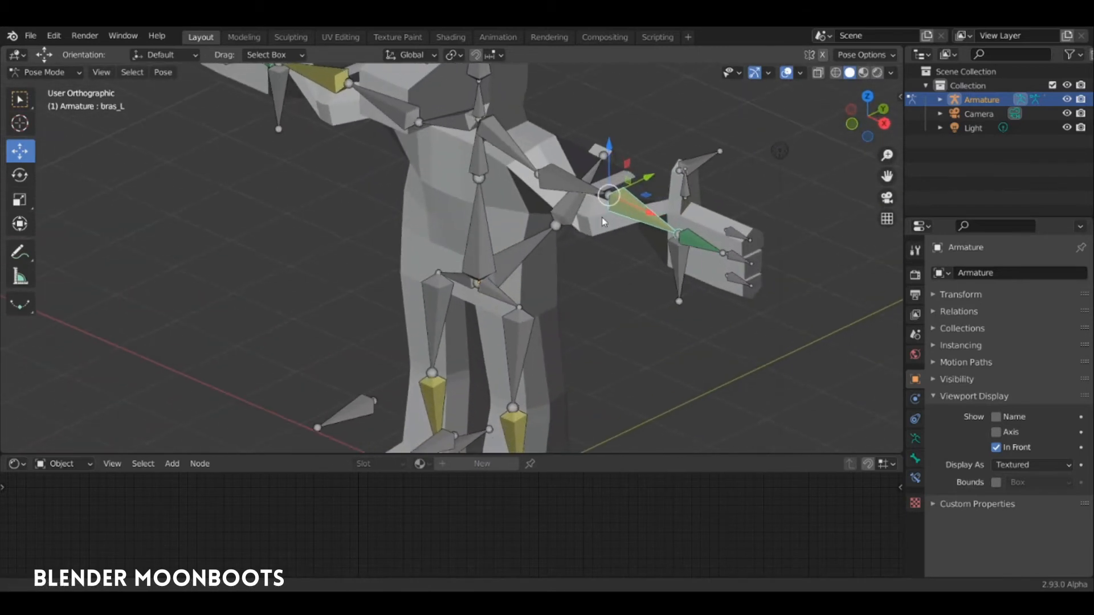
pyautogui.moveTo(618, 258); pyautogui.dragTo(640, 253, button='middle')
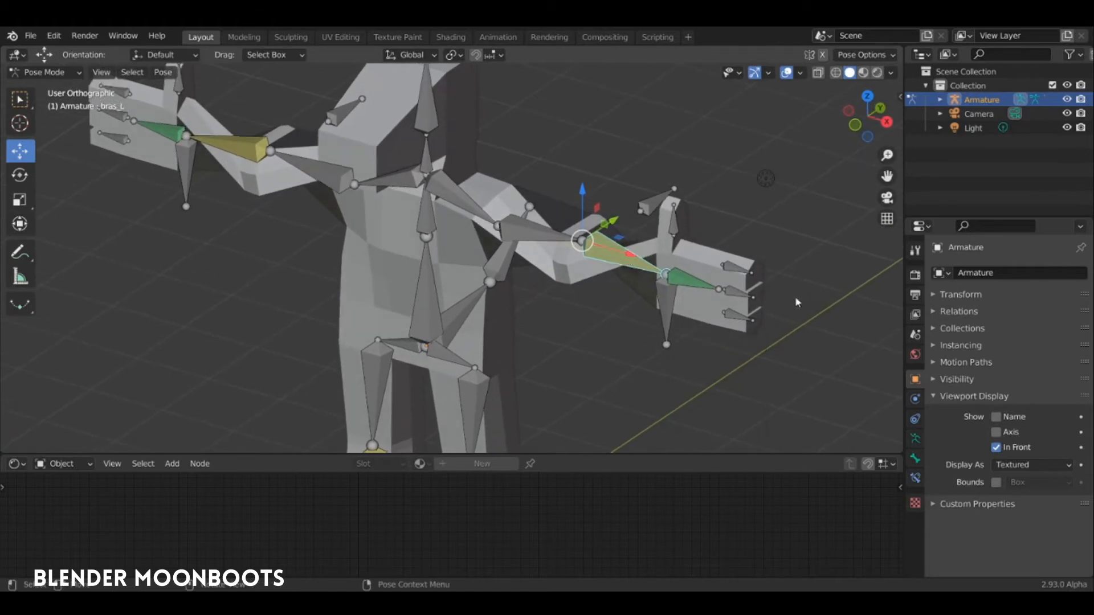
pyautogui.click(917, 473)
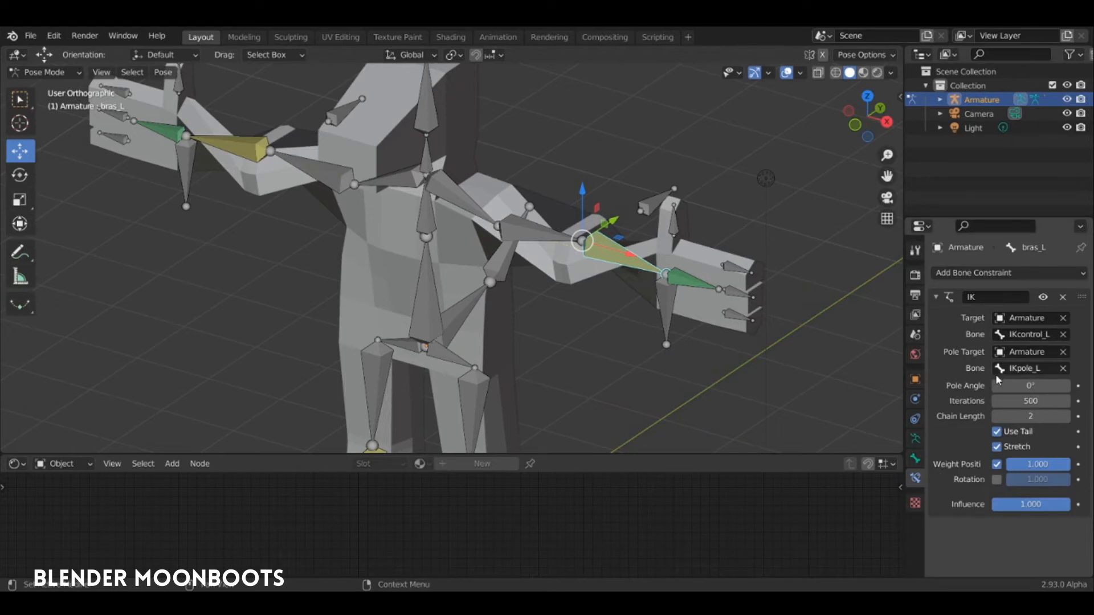
pyautogui.moveTo(998, 389); pyautogui.dragTo(925, 406)
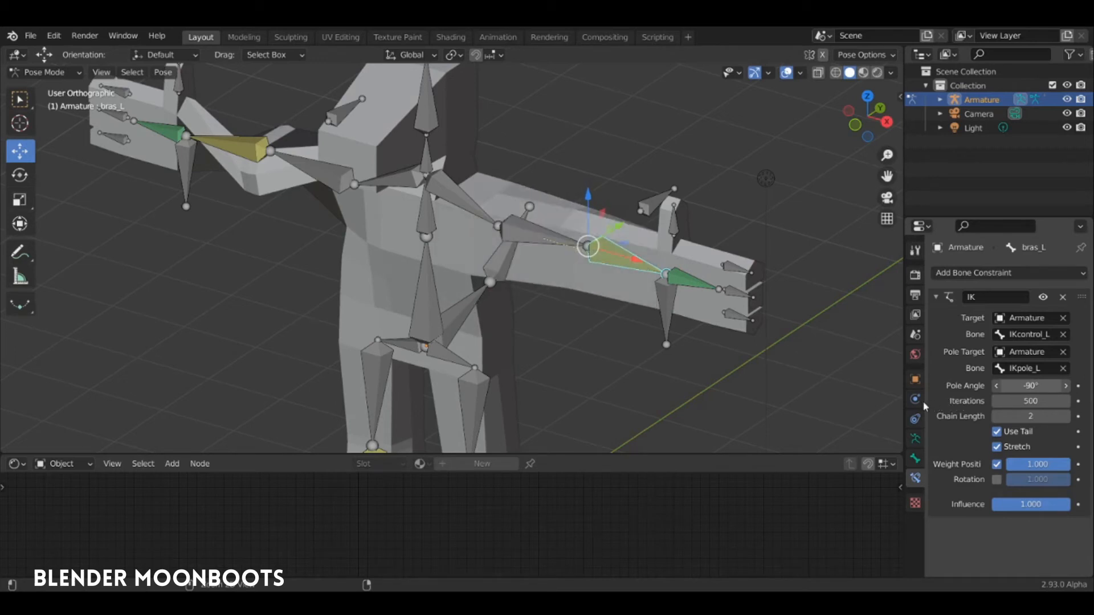
# Set the Pole Angle of the bras_R bone's IK constraint to -90° to straighten the right arm.
pyautogui.moveTo(884, 376); pyautogui.dragTo(803, 298, button='middle')
pyautogui.click(322, 219)
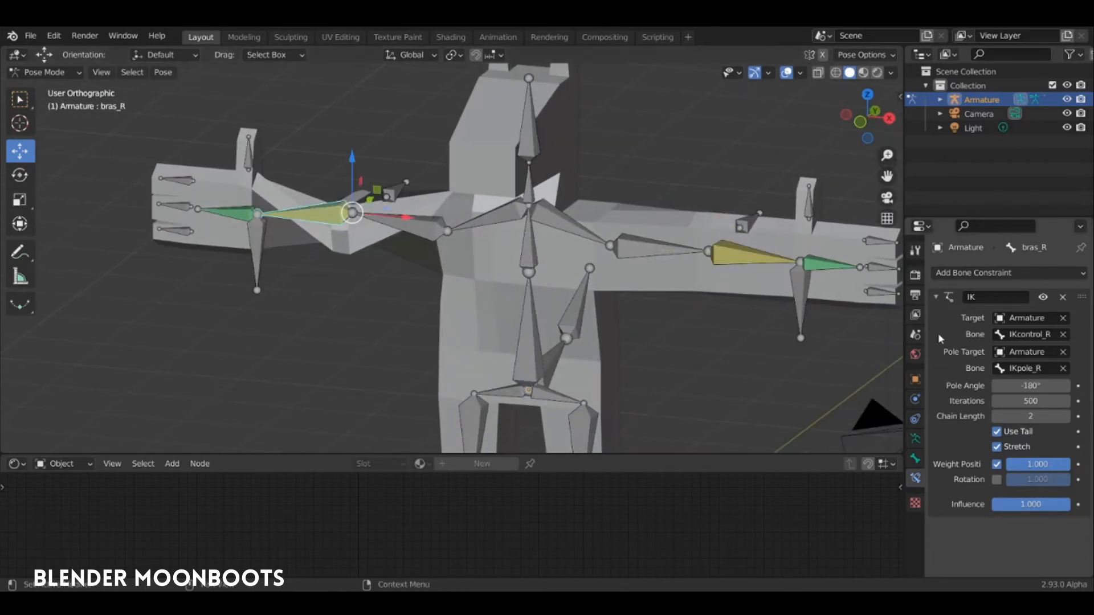
pyautogui.moveTo(845, 401)
pyautogui.mouseDown()
pyautogui.moveTo(1065, 388)
pyautogui.moveTo(959, 398)
pyautogui.moveTo(1048, 400)
pyautogui.moveTo(865, 390)
pyautogui.mouseUp()
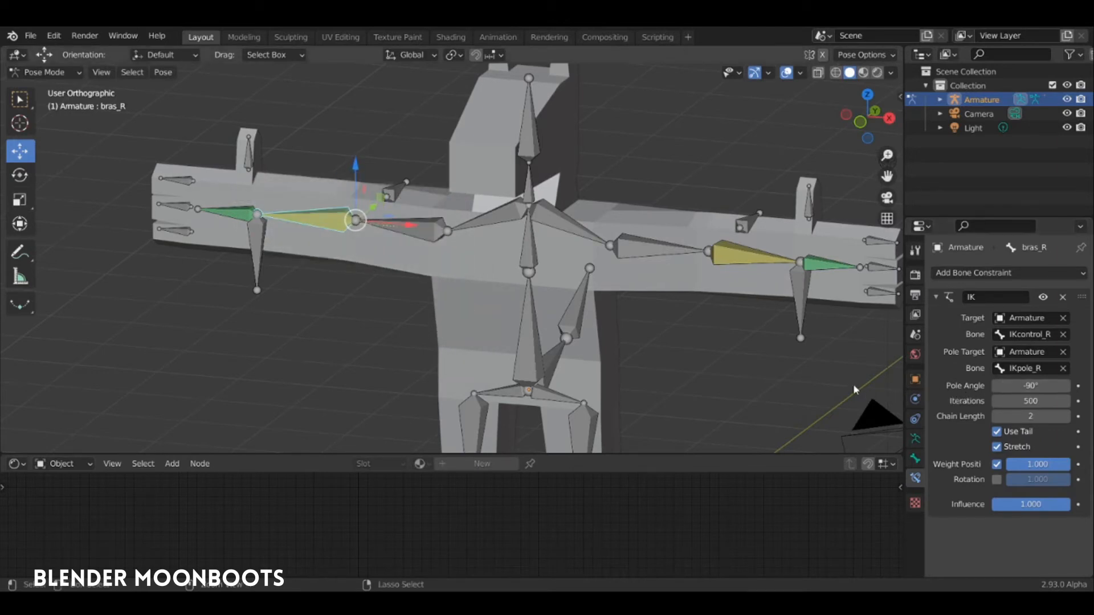
# Test the left arm's corrected IK by moving the IKcontrol_L bone in toward the body.
pyautogui.moveTo(651, 236); pyautogui.dragTo(643, 235, button='middle')
pyautogui.scroll(-1, 724, 248)
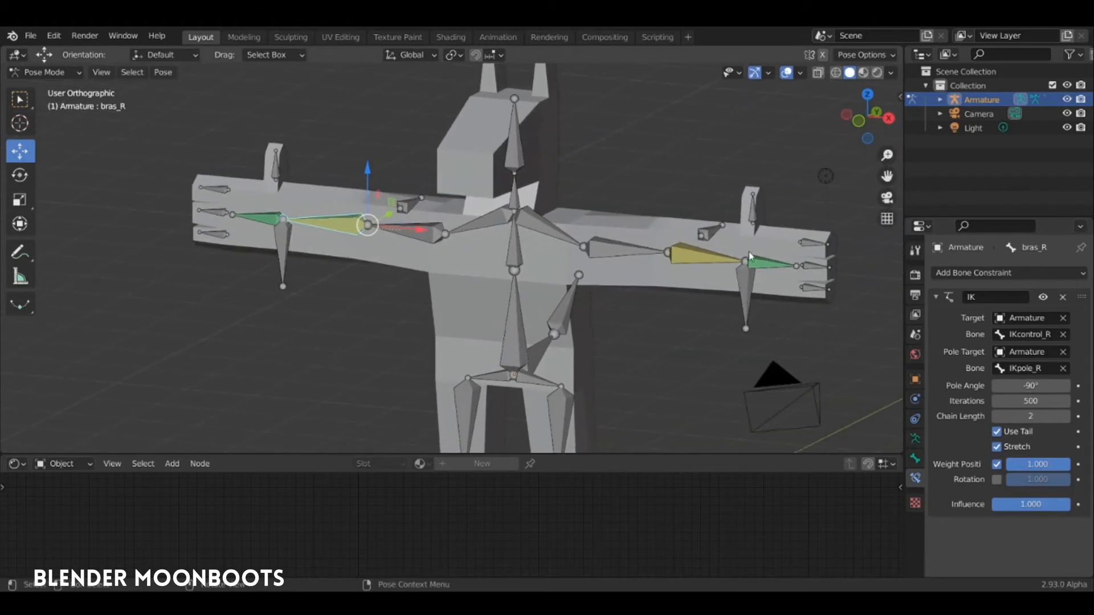
pyautogui.press('KP_0')
pyautogui.press('KP_0')
pyautogui.click(745, 294)
pyautogui.press('g')
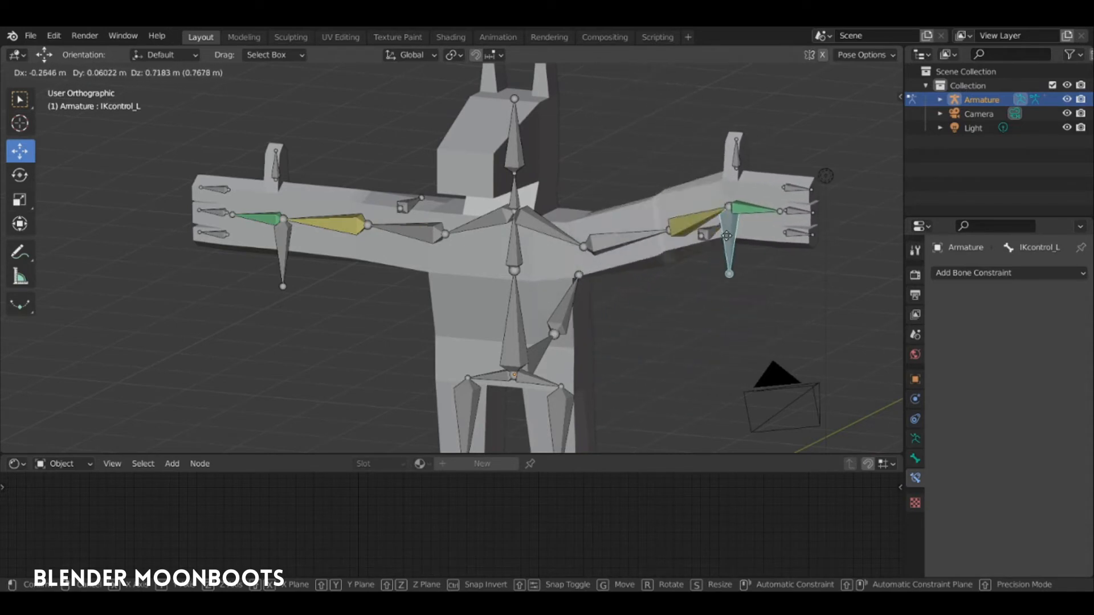
pyautogui.click(683, 298)
pyautogui.moveTo(683, 299)
pyautogui.mouseDown(button='middle')
pyautogui.moveTo(668, 341)
pyautogui.moveTo(687, 360)
pyautogui.moveTo(724, 306)
pyautogui.moveTo(676, 300)
pyautogui.mouseUp(button='middle')
# Try another downward move of IKcontrol_L, undo it, and clear the location of all pose bones.
pyautogui.hotkey('ctrl', 'Tab')
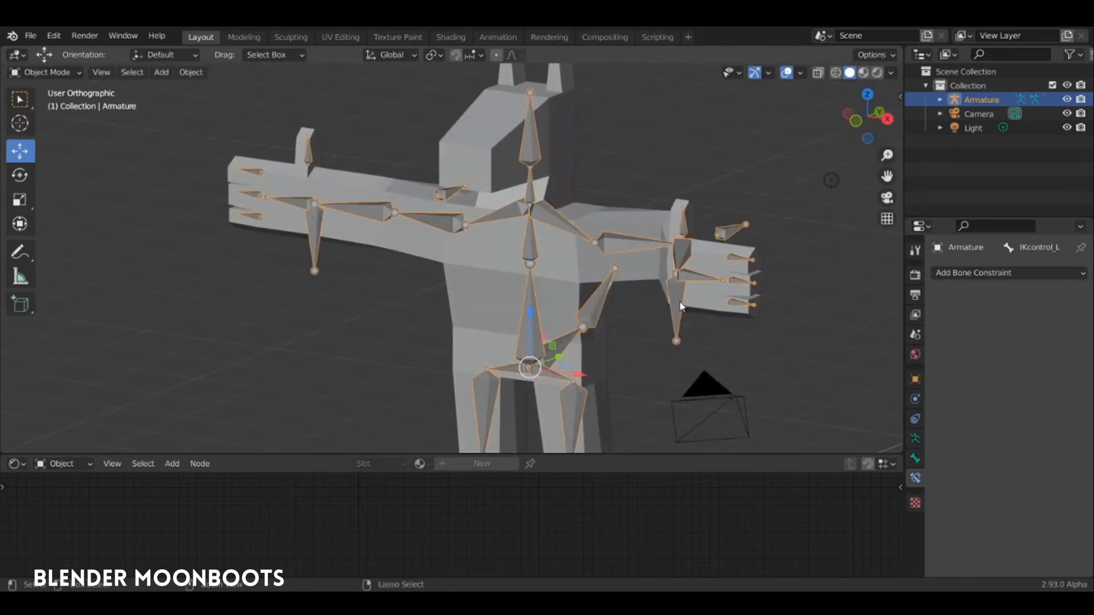
pyautogui.hotkey('ctrl', 'Tab')
pyautogui.press('g')
pyautogui.click(665, 359)
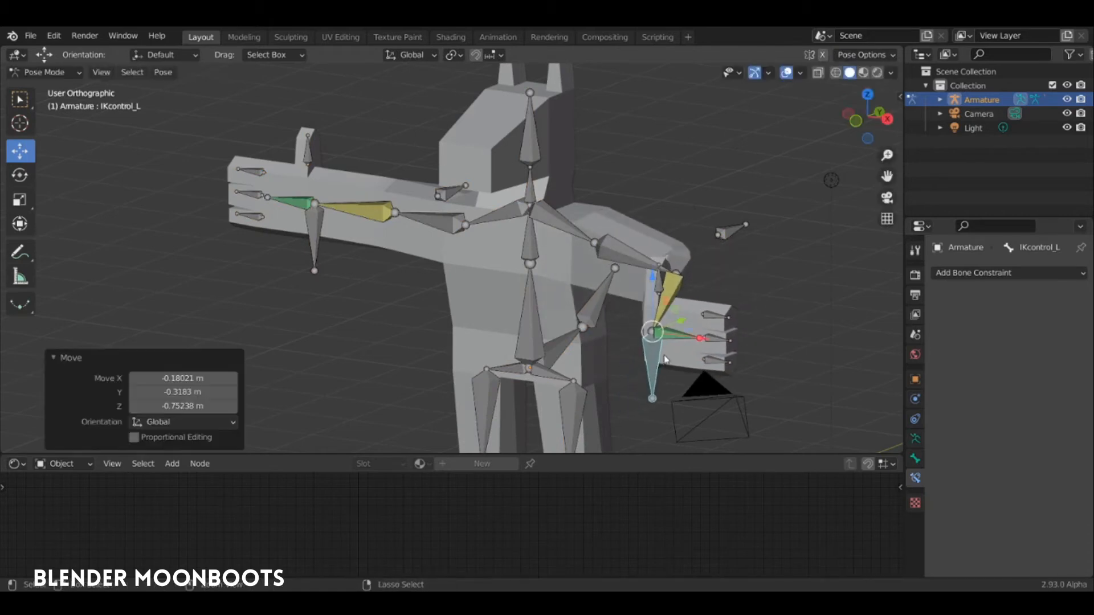
pyautogui.hotkey('ctrl', 'z')
pyautogui.press('a')
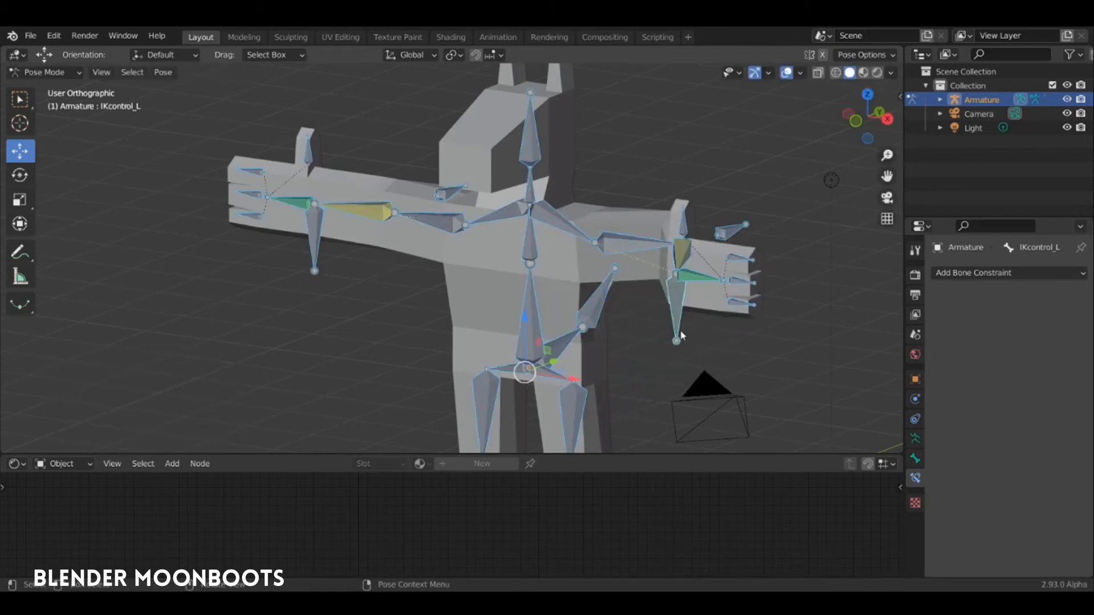
pyautogui.hotkey('alt', 'g')
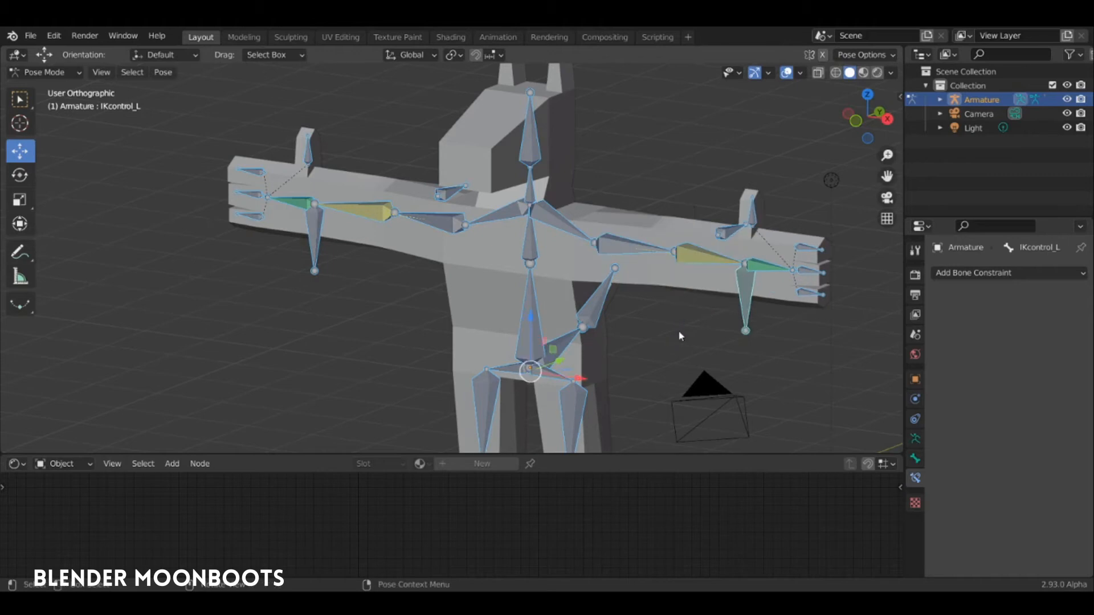
# Select the armature together with the character mesh, keeping the mesh active, and switch to Weight Paint mode.
pyautogui.moveTo(641, 324); pyautogui.dragTo(631, 309, button='middle')
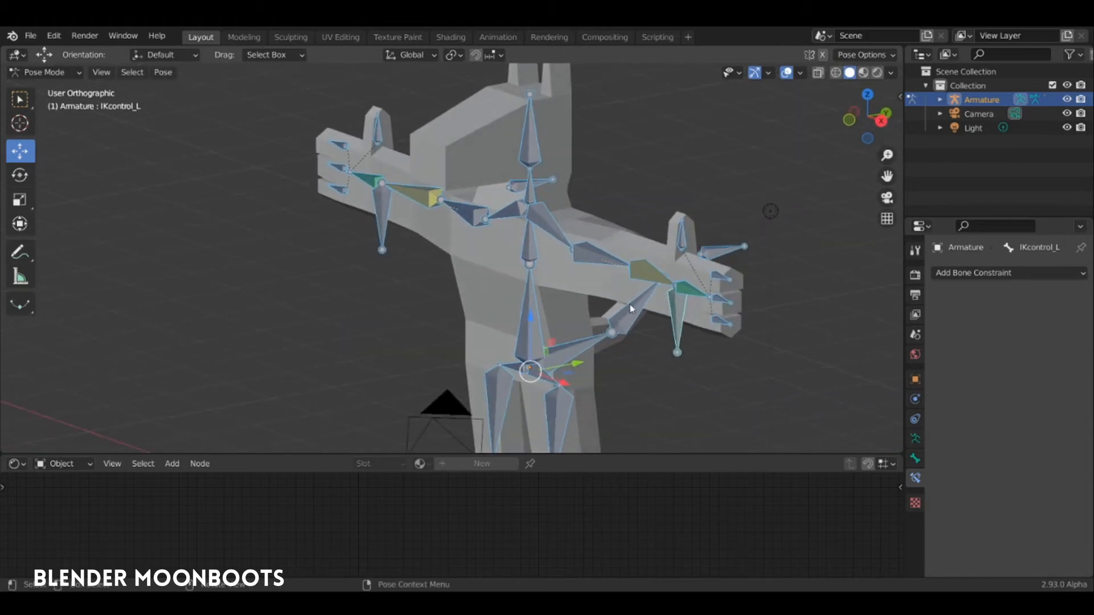
pyautogui.moveTo(553, 299); pyautogui.dragTo(604, 318, button='middle')
pyautogui.hotkey('ctrl', 'Tab')
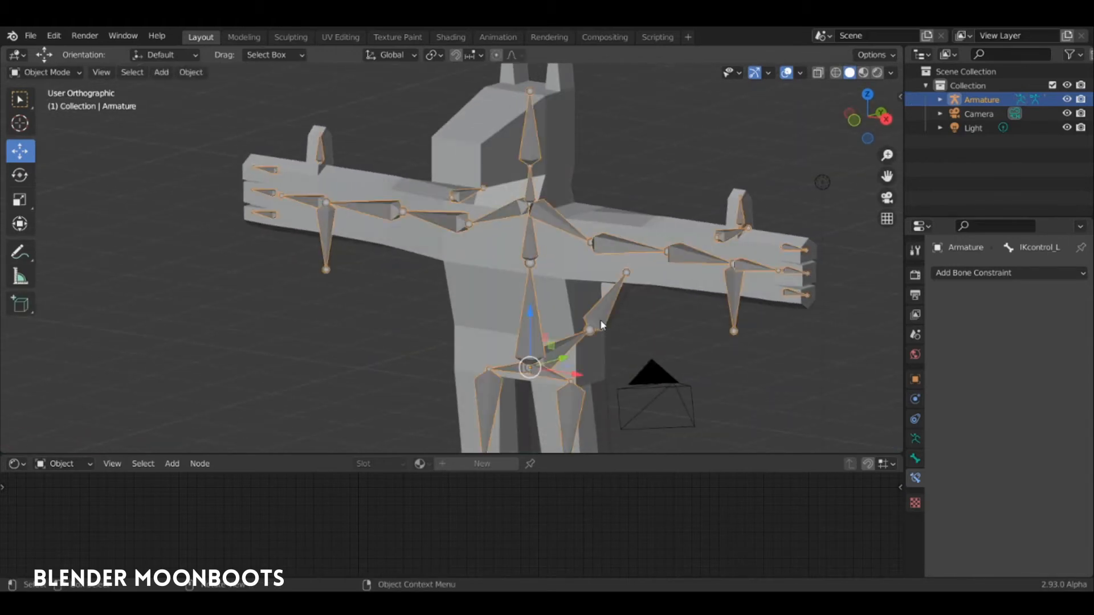
pyautogui.click(601, 319)
pyautogui.click(601, 315)
pyautogui.keyDown('shift'); pyautogui.click(608, 358); pyautogui.keyUp('shift')
pyautogui.moveTo(622, 326); pyautogui.dragTo(665, 336, button='middle')
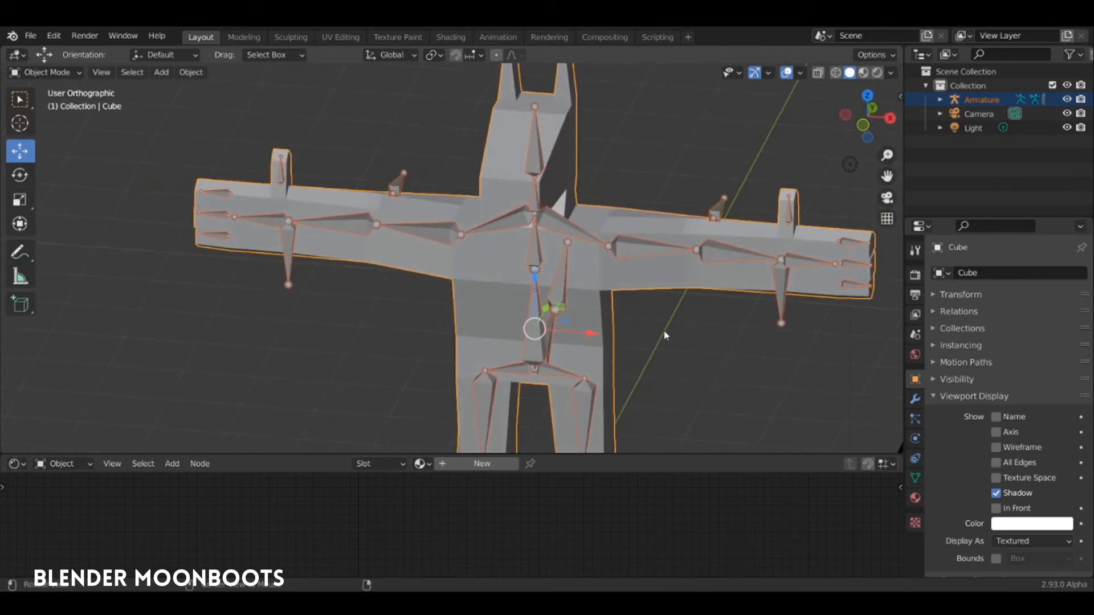
pyautogui.hotkey('ctrl', 'Tab')
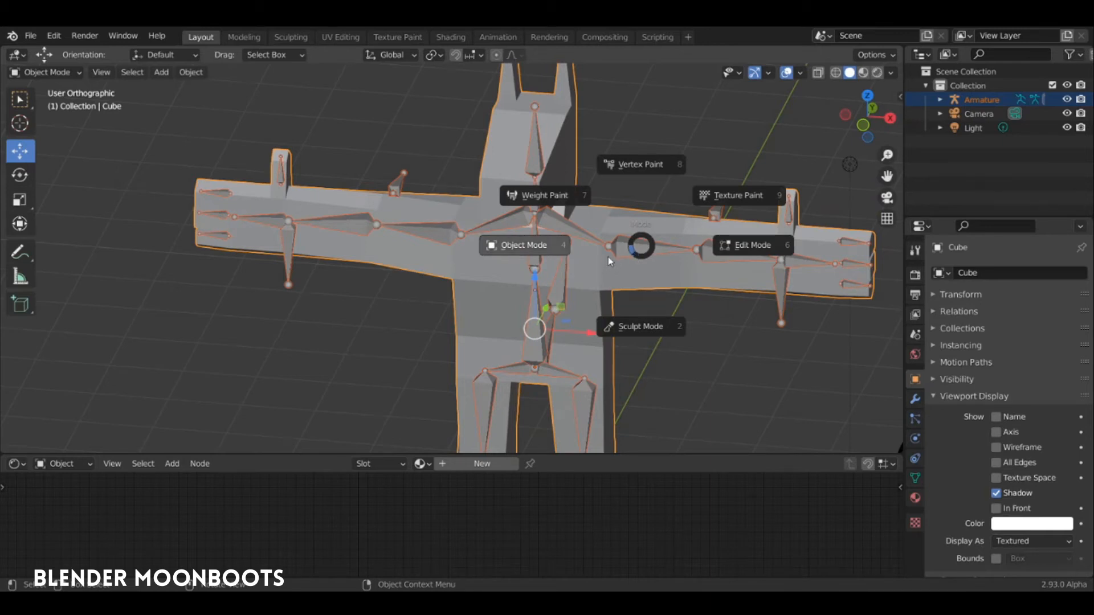
pyautogui.click(554, 197)
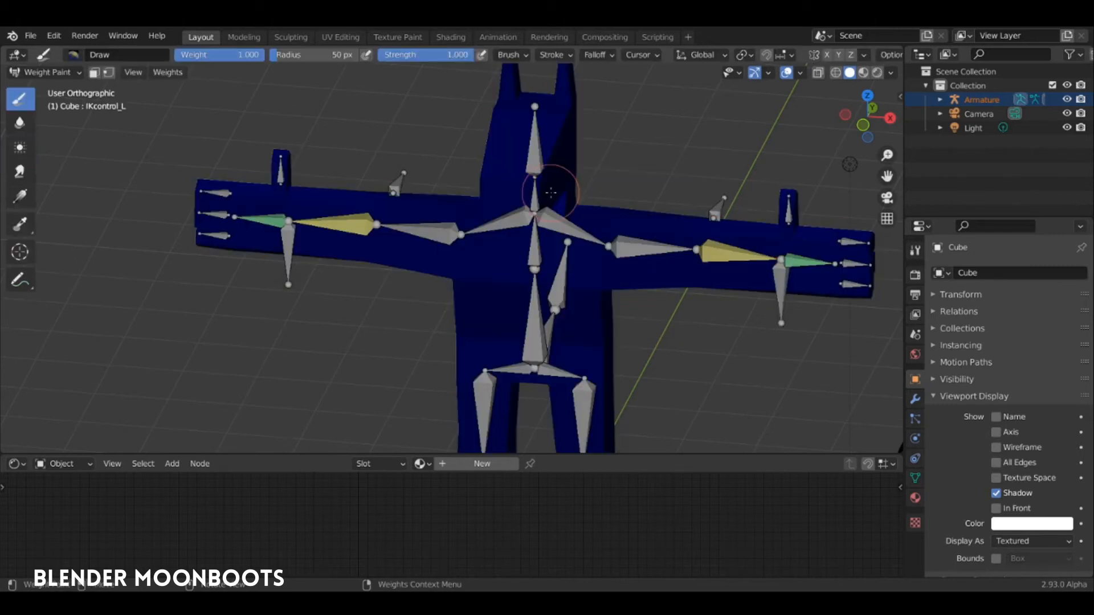
# Examine the automatic weights of the shoulder and arm bones on both sides of the character.
pyautogui.keyDown('ctrl'); pyautogui.click(705, 251); pyautogui.keyUp('ctrl')
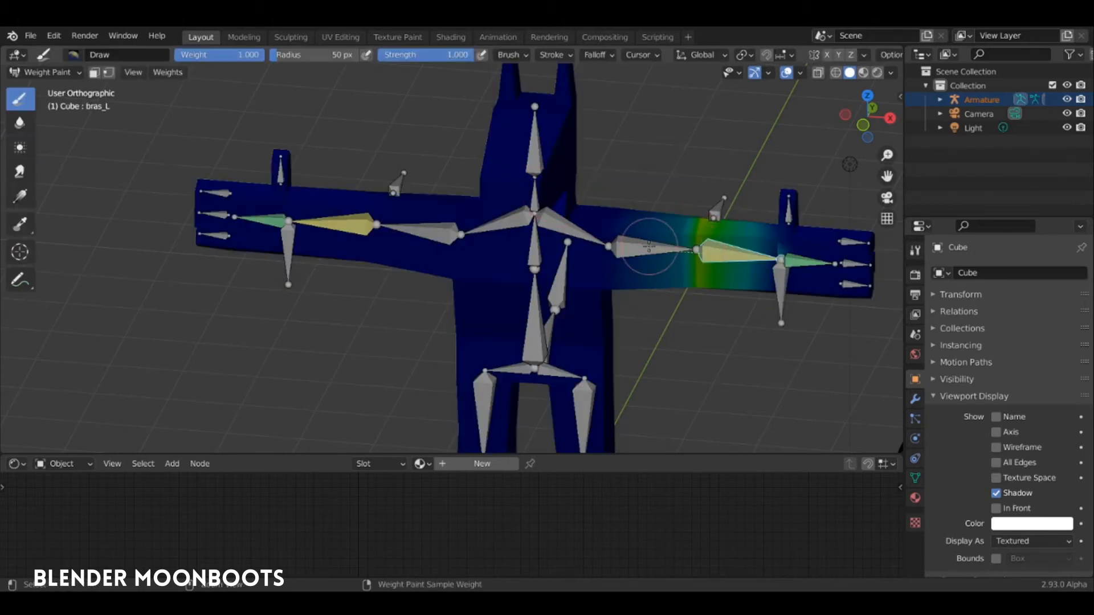
pyautogui.keyDown('ctrl'); pyautogui.click(626, 248); pyautogui.keyUp('ctrl')
pyautogui.keyDown('ctrl'); pyautogui.click(565, 231); pyautogui.keyUp('ctrl')
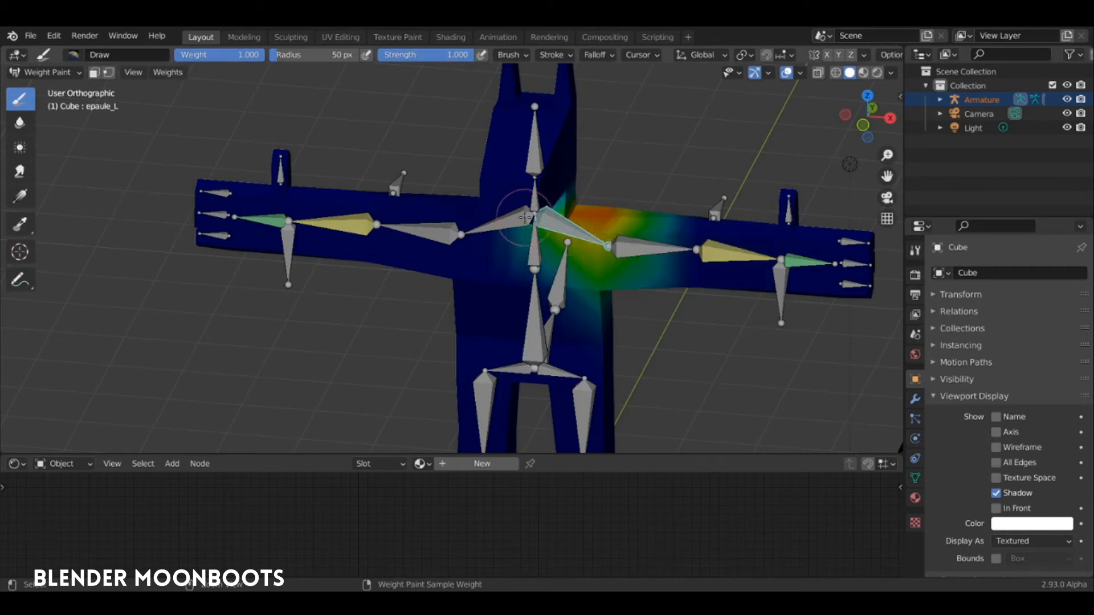
pyautogui.keyDown('ctrl'); pyautogui.click(465, 229); pyautogui.keyUp('ctrl')
pyautogui.keyDown('ctrl'); pyautogui.click(338, 224); pyautogui.keyUp('ctrl')
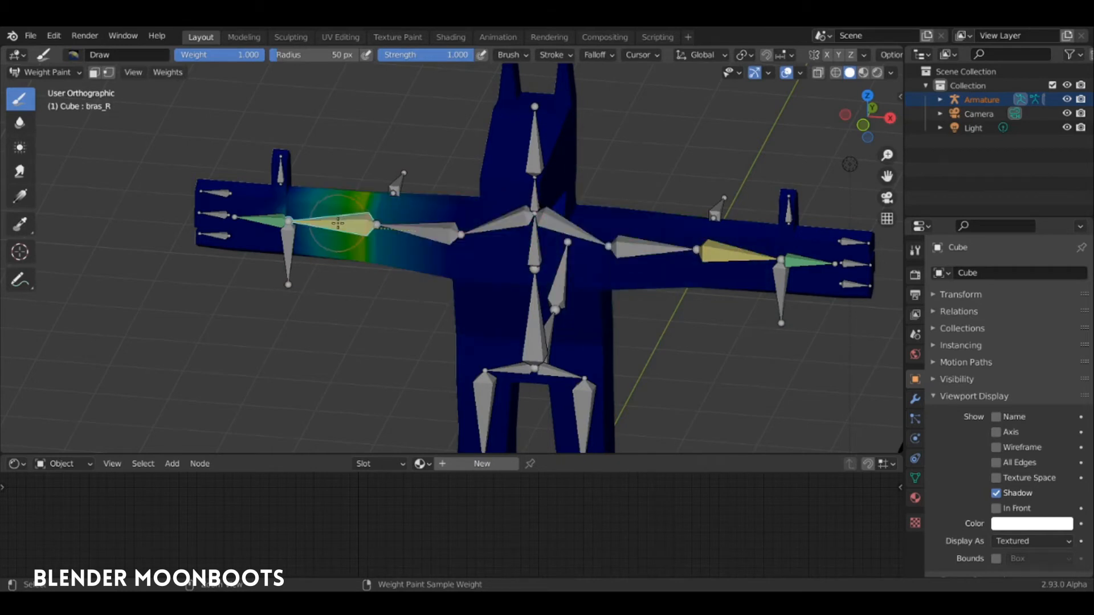
pyautogui.keyDown('ctrl'); pyautogui.click(432, 230); pyautogui.keyUp('ctrl')
pyautogui.moveTo(494, 212); pyautogui.dragTo(428, 196, button='middle')
# Examine the weights of the right hand, finger and thumb bones, the belly bone and the tail bone queue2.
pyautogui.keyDown('ctrl'); pyautogui.click(276, 226); pyautogui.keyUp('ctrl')
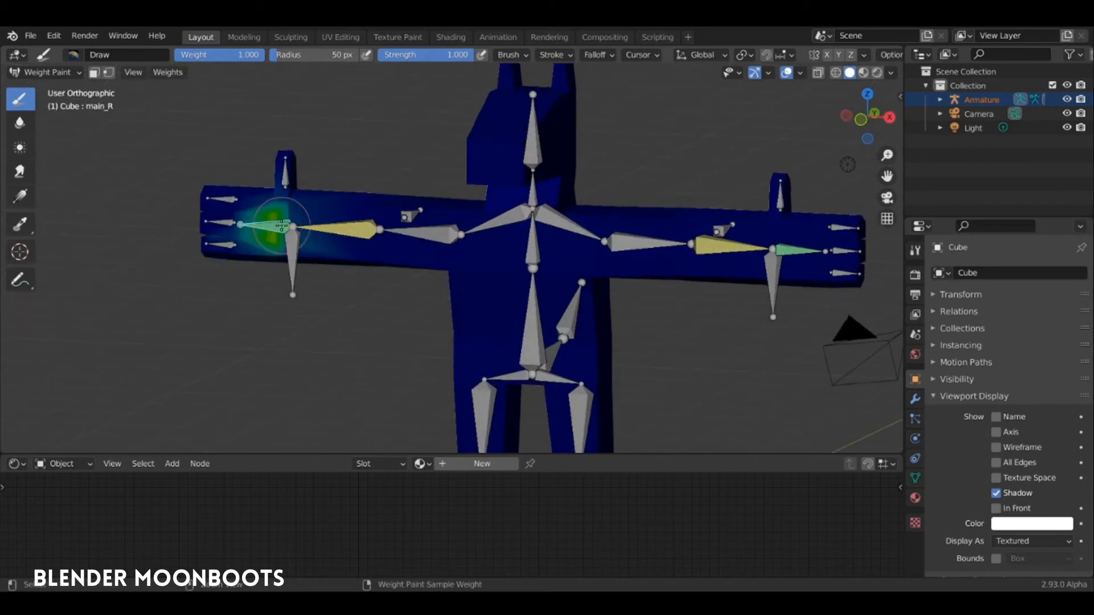
pyautogui.keyDown('ctrl'); pyautogui.click(227, 199); pyautogui.keyUp('ctrl')
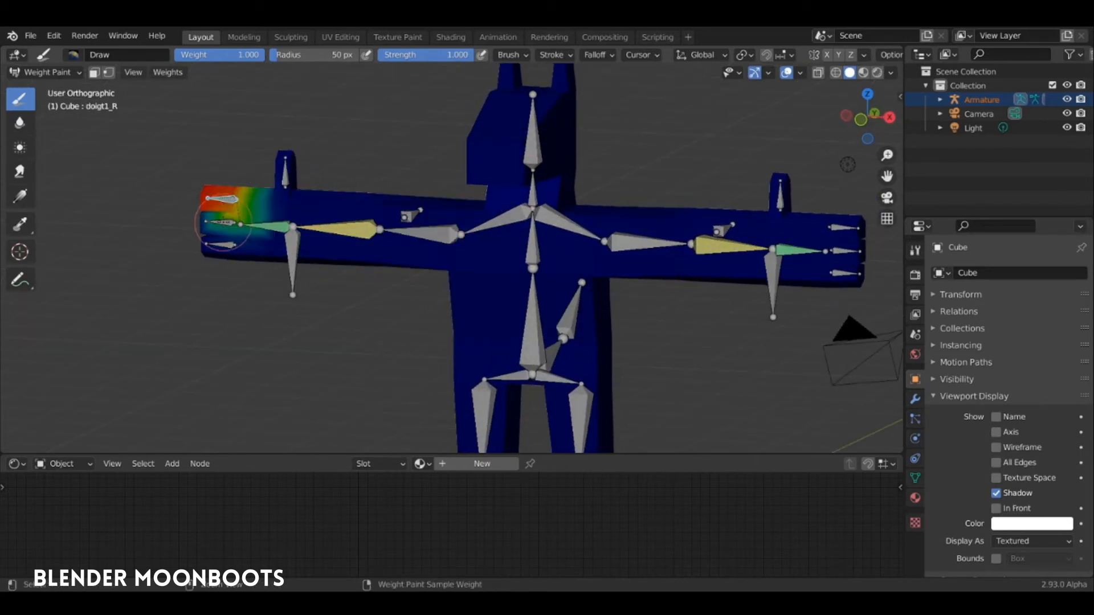
pyautogui.keyDown('ctrl'); pyautogui.click(224, 222); pyautogui.keyUp('ctrl')
pyautogui.keyDown('ctrl'); pyautogui.click(222, 245); pyautogui.keyUp('ctrl')
pyautogui.keyDown('ctrl'); pyautogui.click(227, 200); pyautogui.keyUp('ctrl')
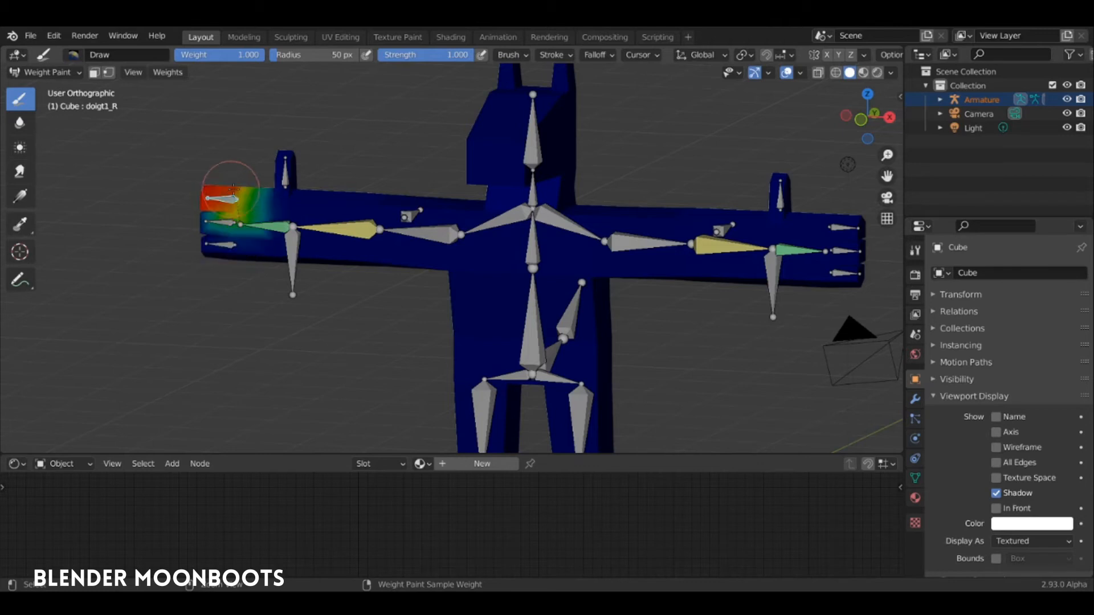
pyautogui.keyDown('ctrl'); pyautogui.click(285, 178); pyautogui.keyUp('ctrl')
pyautogui.keyDown('ctrl'); pyautogui.click(533, 322); pyautogui.keyUp('ctrl')
pyautogui.keyDown('ctrl'); pyautogui.click(572, 313); pyautogui.keyUp('ctrl')
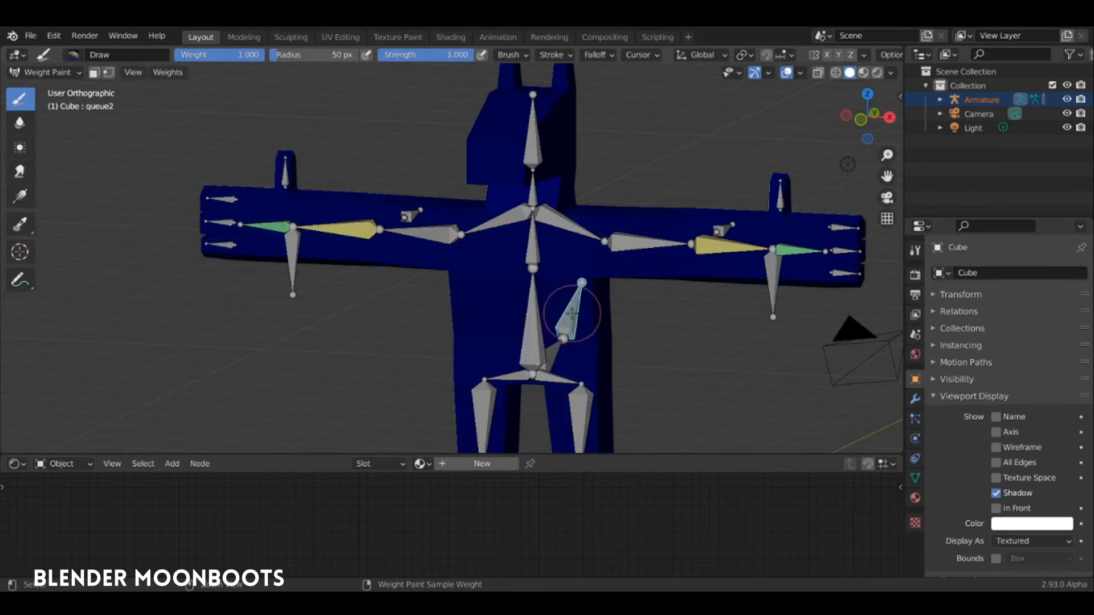
# Test IKcontrol_L's influence on the left hand by moving the bone in Weight Paint mode, and undo the move.
pyautogui.moveTo(552, 354); pyautogui.dragTo(671, 285, button='middle')
pyautogui.keyDown('ctrl'); pyautogui.click(671, 285); pyautogui.keyUp('ctrl')
pyautogui.press('g')
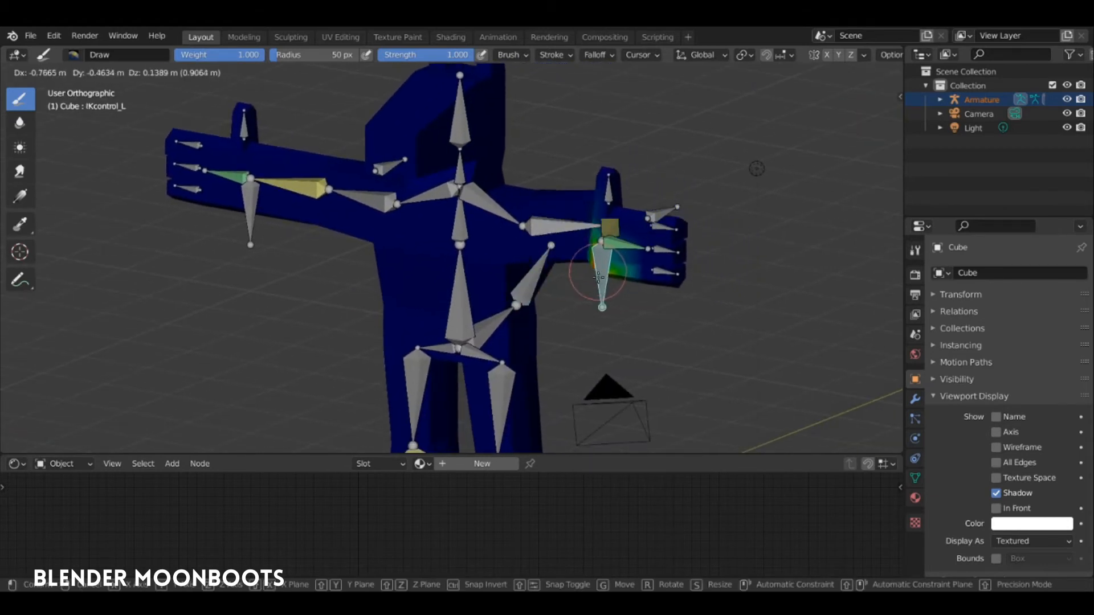
pyautogui.click(667, 283)
pyautogui.hotkey('ctrl', 'z')
# Return to Object Mode and open the armature in Edit Mode with the IKcontrol_L bone selected.
pyautogui.moveTo(630, 286); pyautogui.dragTo(660, 284, button='middle')
pyautogui.hotkey('ctrl', 'Tab')
pyautogui.hotkey('ctrl', 'Tab')
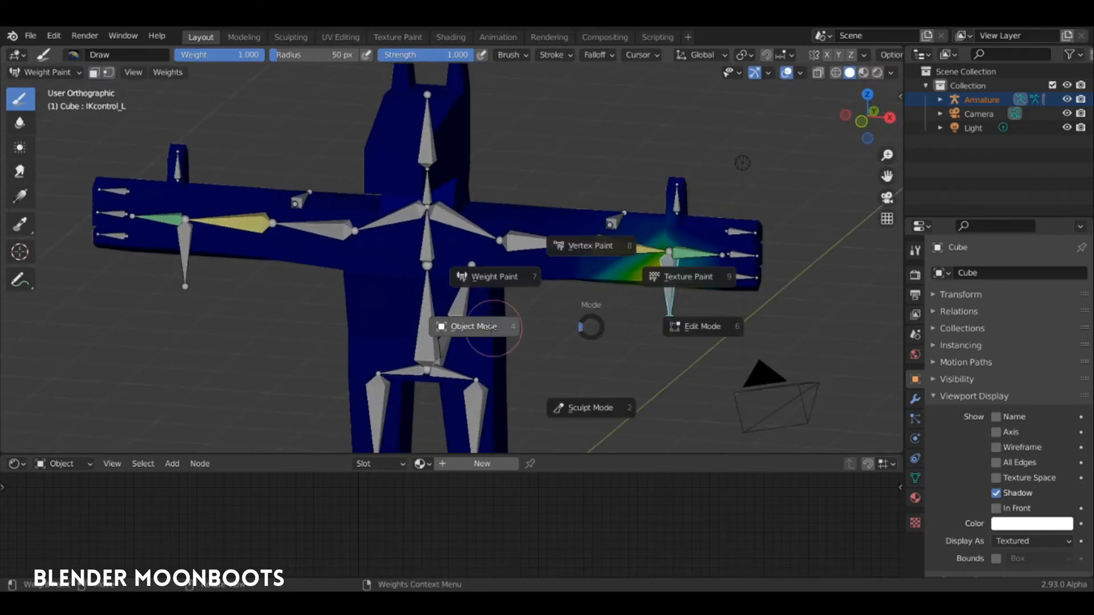
pyautogui.click(468, 324)
pyautogui.keyDown('shift'); pyautogui.moveTo(602, 318); pyautogui.dragTo(572, 269, button='middle'); pyautogui.keyUp('shift')
pyautogui.press('Tab')
pyautogui.press('Tab')
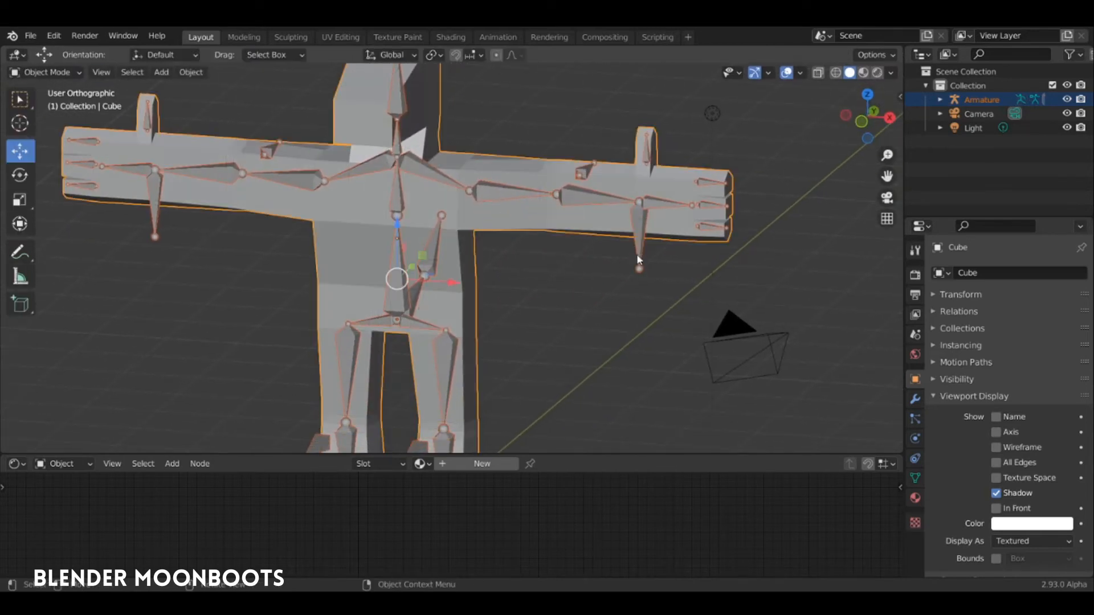
pyautogui.click(638, 257)
pyautogui.press('Tab')
pyautogui.keyDown('shift'); pyautogui.moveTo(648, 245); pyautogui.dragTo(665, 240, button='middle'); pyautogui.keyUp('shift')
pyautogui.moveTo(630, 248); pyautogui.dragTo(682, 278, button='middle')
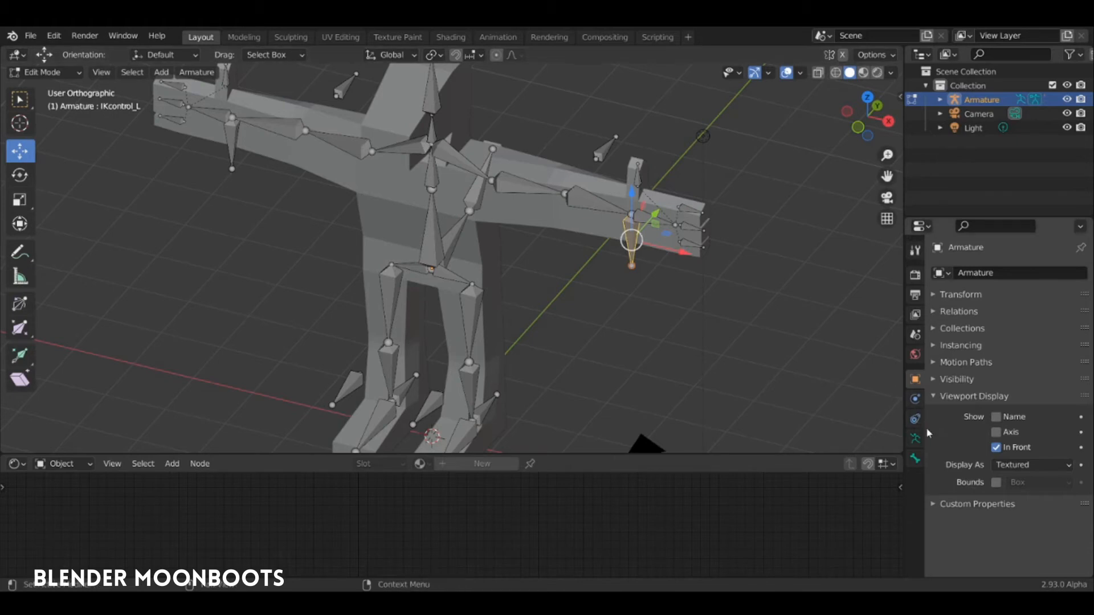
# Show the IKcontrol_L bone's properties and collapse the Transform and Relations sections to reach the Deform setting.
pyautogui.click(916, 459)
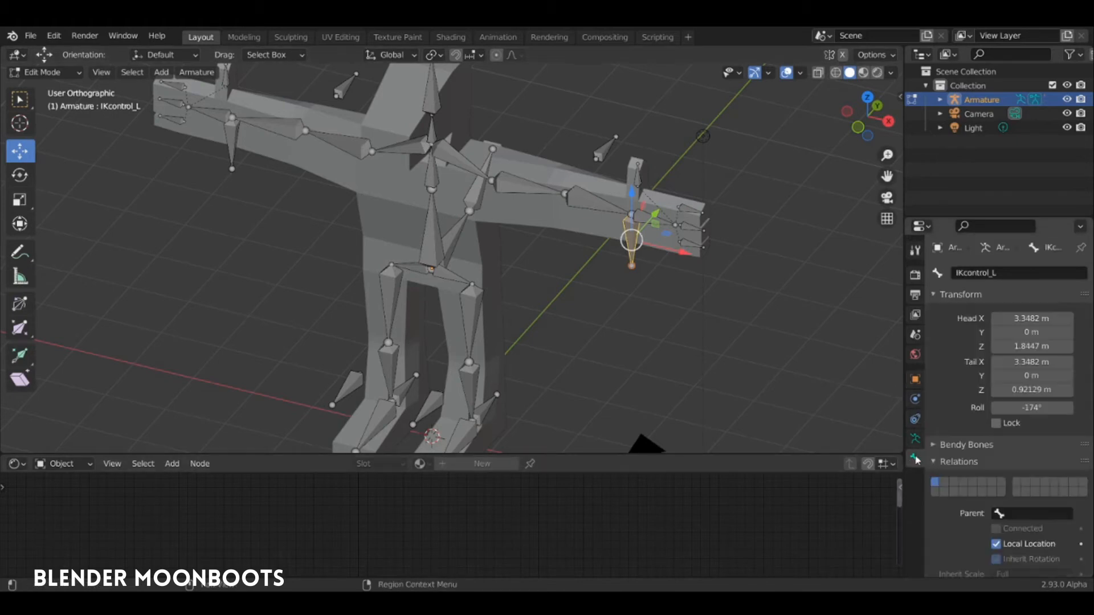
pyautogui.scroll(-2, 969, 427)
pyautogui.scroll(2, 946, 342)
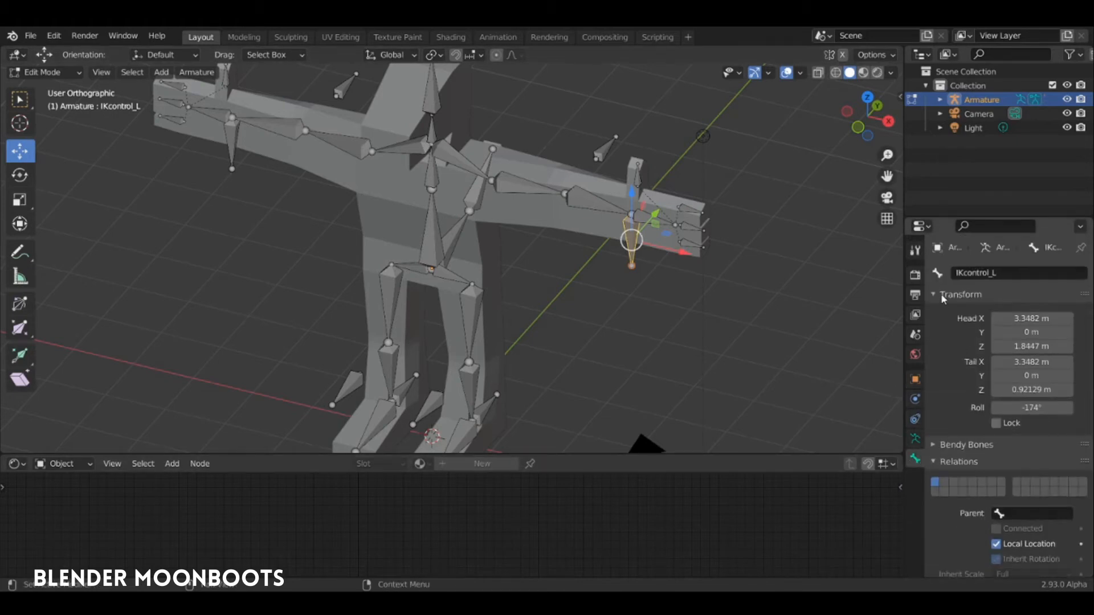
pyautogui.click(935, 295)
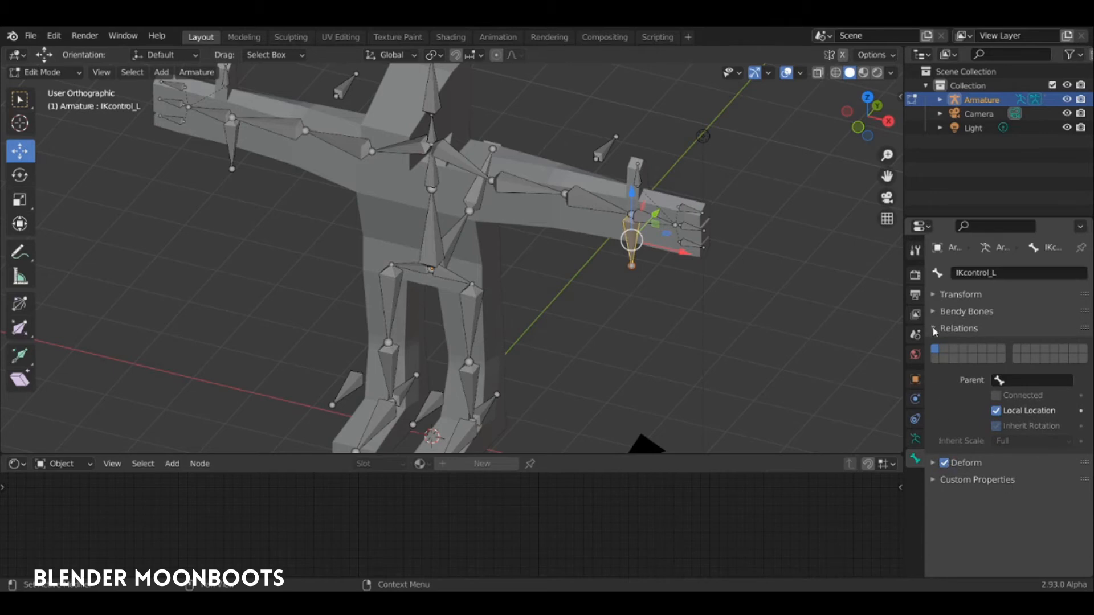
pyautogui.click(935, 329)
# Turn off Deform for the IKpole_L, IKpole_R and IKcontrol_R bones.
pyautogui.keyDown('shift'); pyautogui.moveTo(562, 152); pyautogui.dragTo(585, 170, button='middle'); pyautogui.keyUp('shift')
pyautogui.click(627, 170)
pyautogui.click(944, 346)
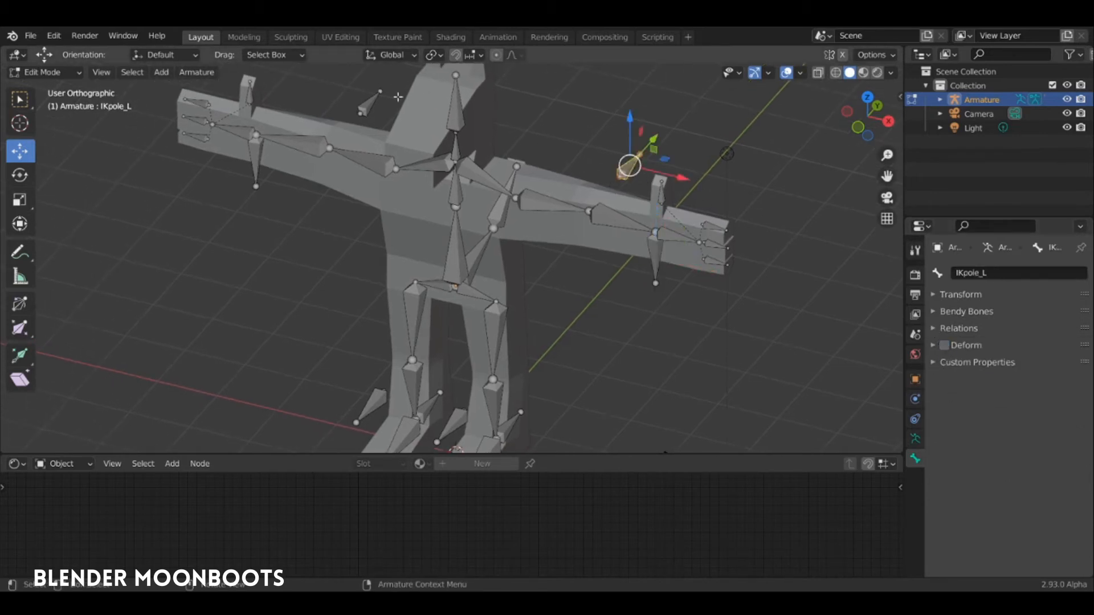
pyautogui.click(369, 103)
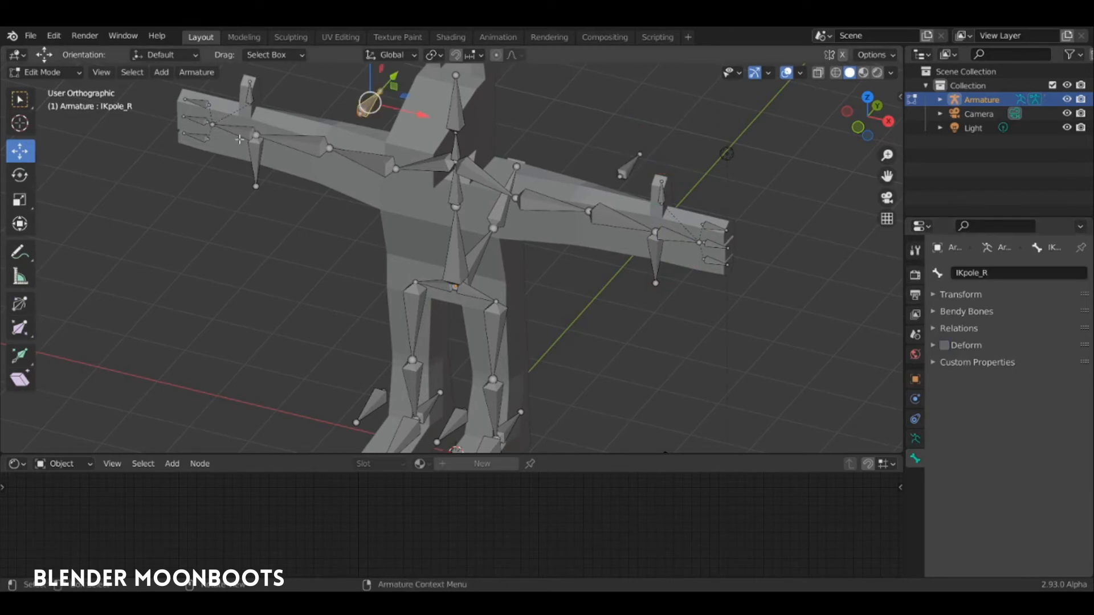
pyautogui.click(259, 161)
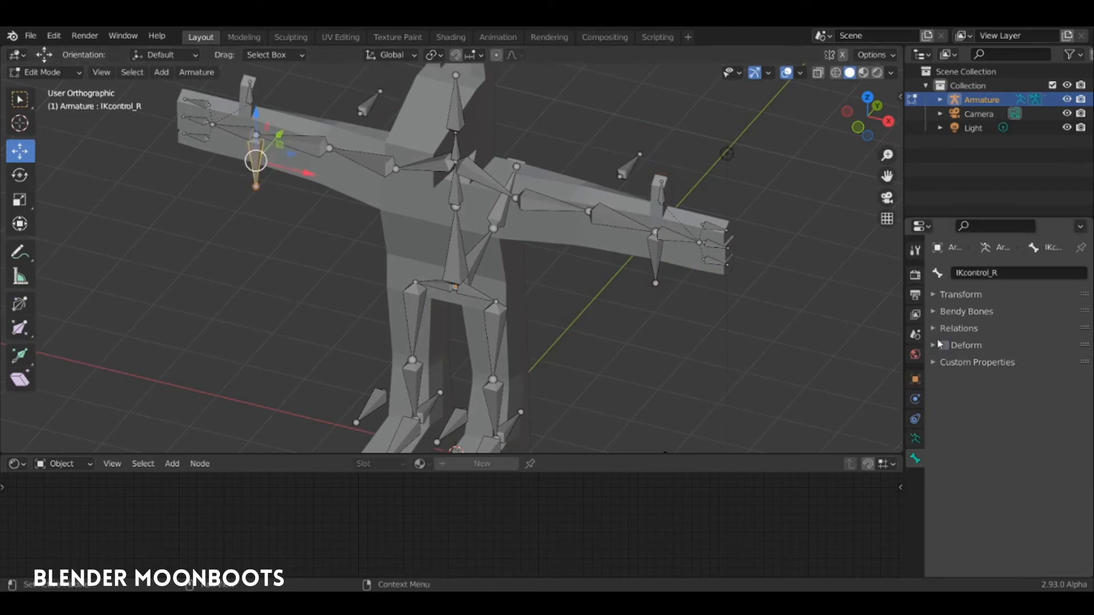
# Turn off Deform for the foot control bones IKcontrolpied_L and IKcontrolpied_R.
pyautogui.click(942, 345)
pyautogui.keyDown('shift'); pyautogui.moveTo(480, 419); pyautogui.dragTo(537, 345, button='middle'); pyautogui.keyUp('shift')
pyautogui.click(529, 356)
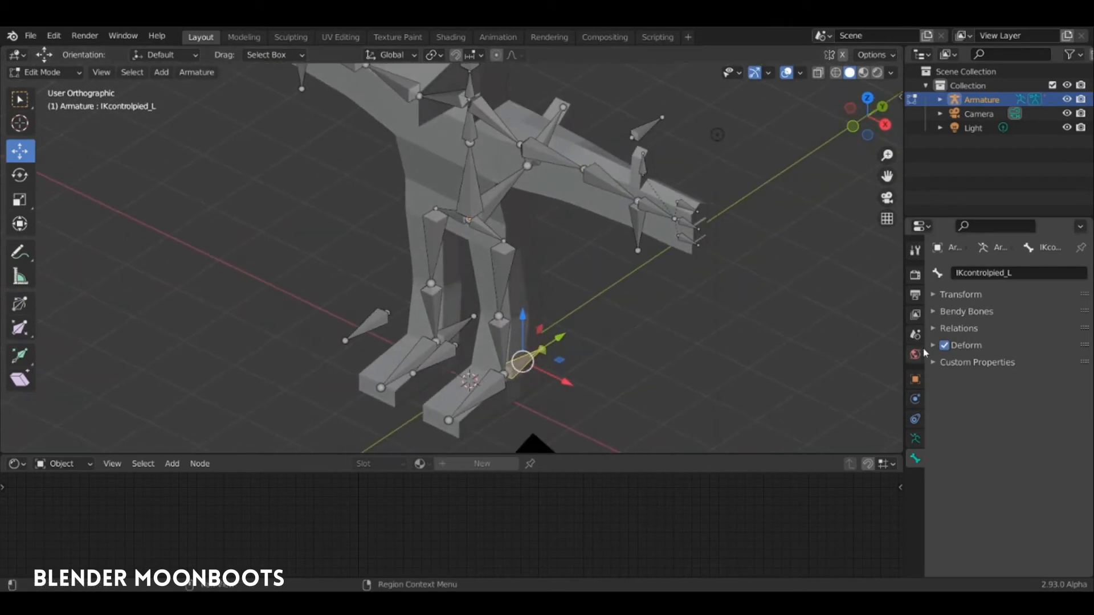
pyautogui.click(944, 345)
pyautogui.click(459, 329)
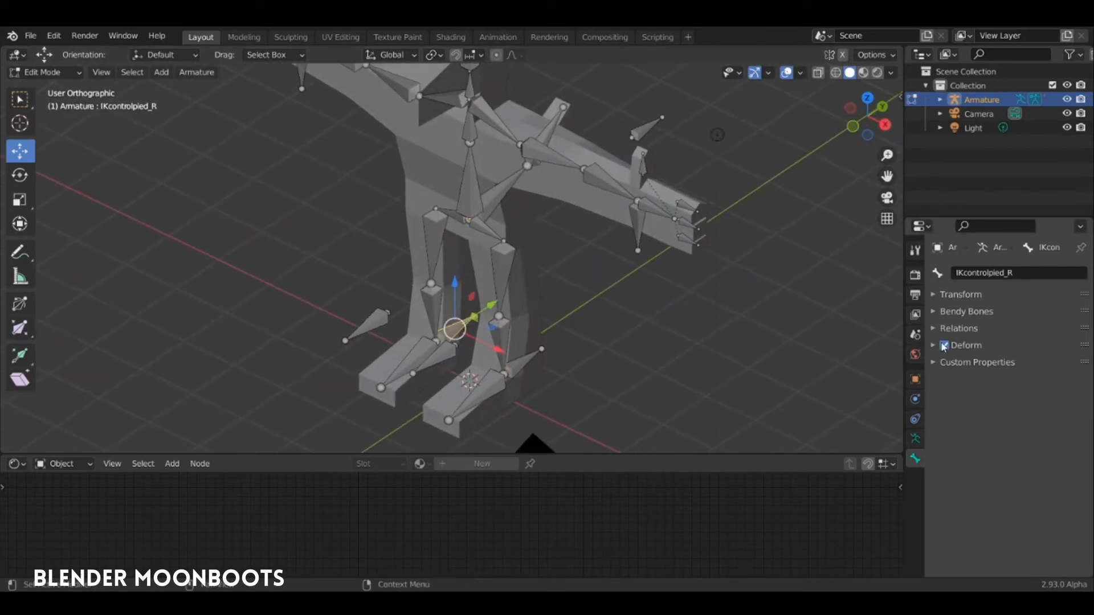
# Turn off Deform for the knee target bones IKtargetpied_R and IKtargetpied_L.
pyautogui.click(415, 351)
pyautogui.moveTo(416, 351); pyautogui.dragTo(579, 318, button='middle')
pyautogui.click(372, 314)
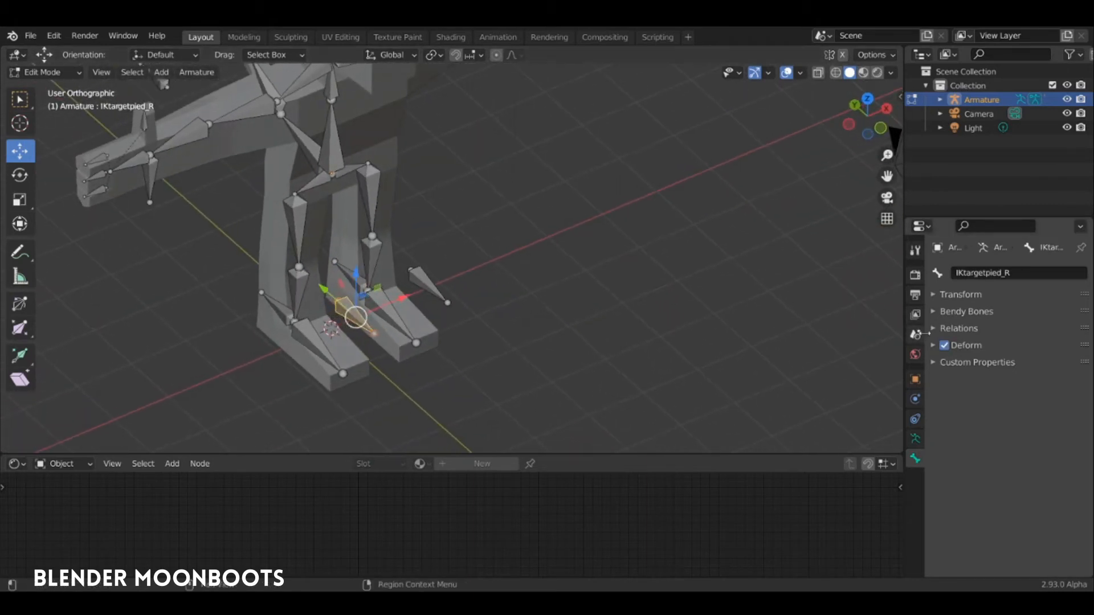
pyautogui.click(427, 280)
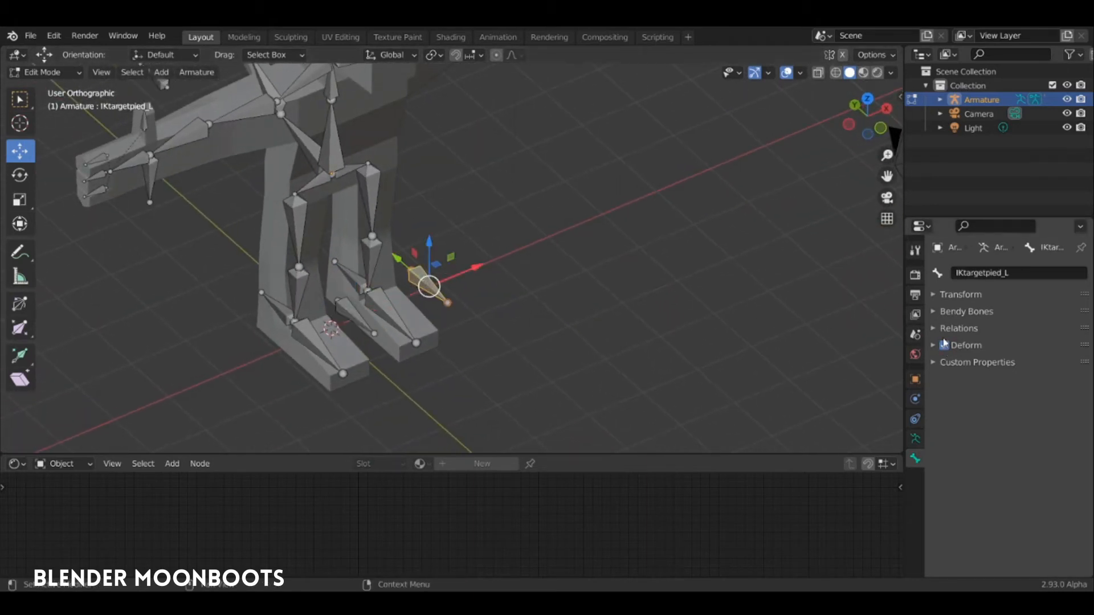
pyautogui.moveTo(428, 279); pyautogui.dragTo(549, 217, button='middle')
pyautogui.scroll(-3, 487, 247)
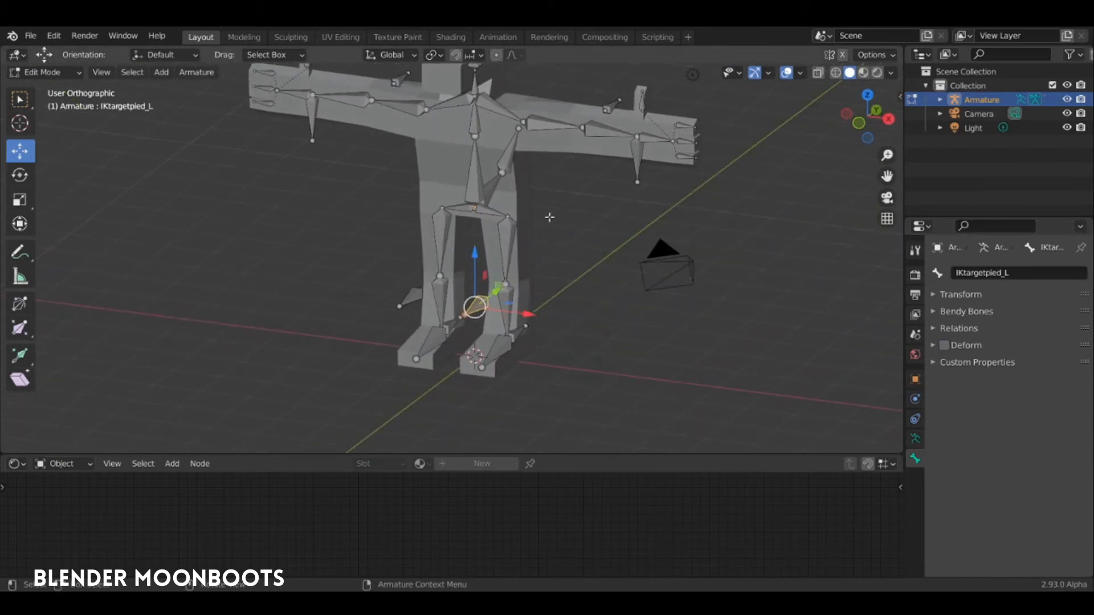
# Duplicate the ventre bone and move the copy about 3.28 m down along the global Z axis to the feet.
pyautogui.click(476, 174)
pyautogui.moveTo(476, 175); pyautogui.dragTo(517, 184, button='middle')
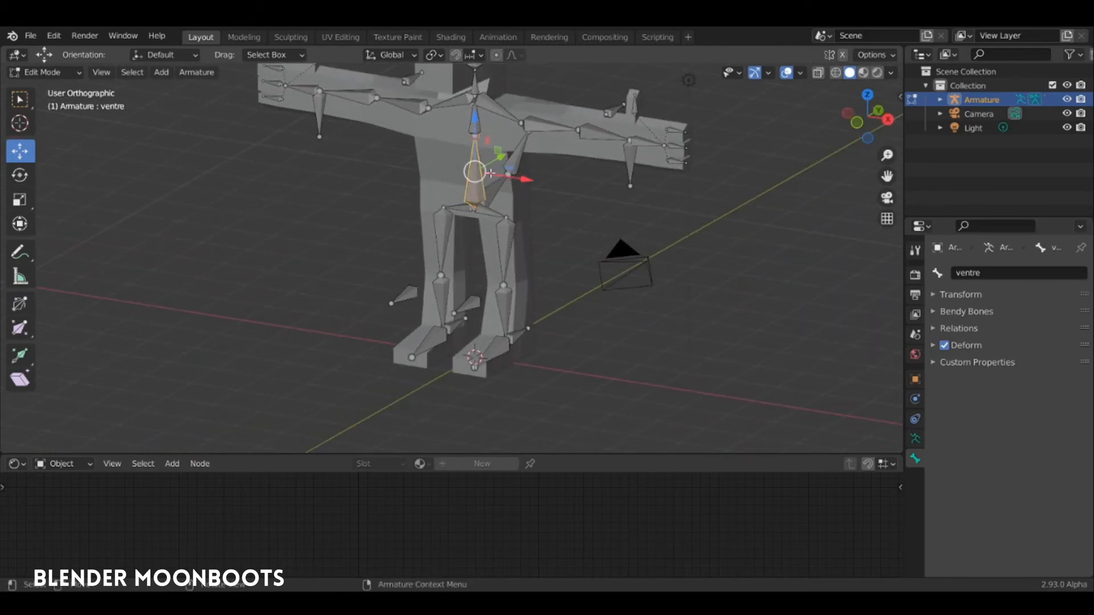
pyautogui.moveTo(498, 168); pyautogui.dragTo(513, 156, button='middle')
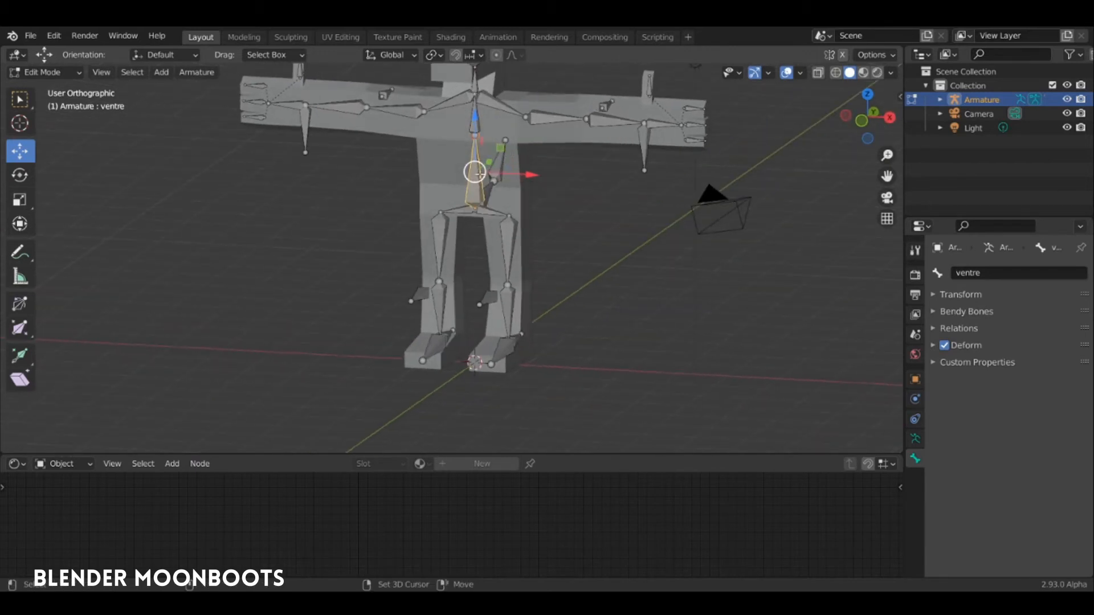
pyautogui.hotkey('shift', 'd')
pyautogui.press('z')
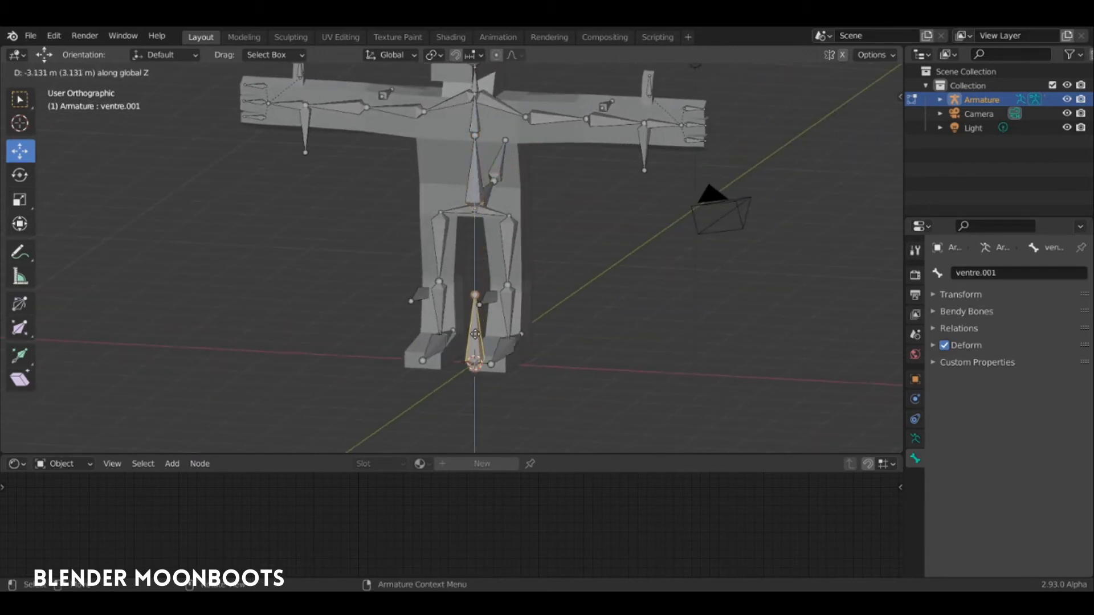
pyautogui.click(475, 341)
# Rotate the duplicated bone 90° in the right side view, then lower it to the ground and enlarge it.
pyautogui.press('KP_3')
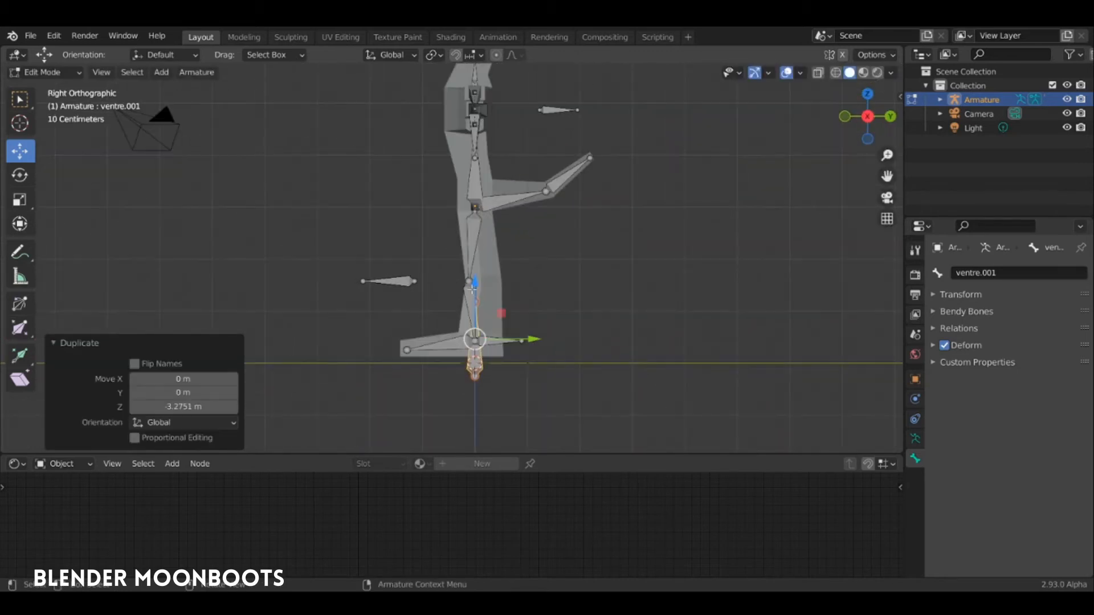
pyautogui.write('r90')
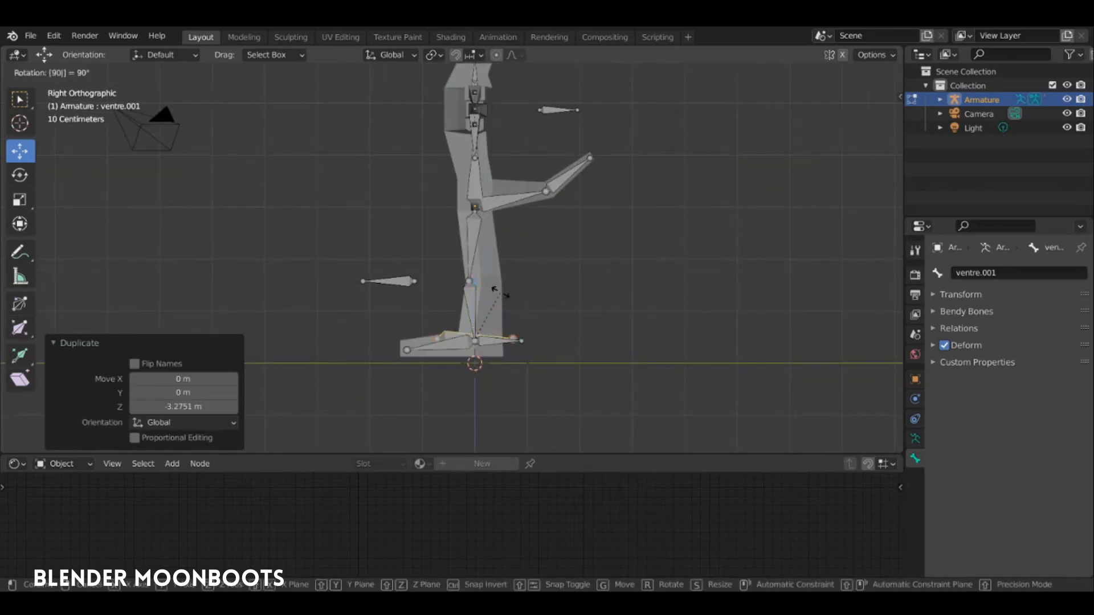
pyautogui.press('Return')
pyautogui.moveTo(471, 282); pyautogui.dragTo(471, 323)
pyautogui.press('s')
pyautogui.click(579, 317)
pyautogui.moveTo(580, 317); pyautogui.dragTo(462, 219, button='middle')
# Select the ventre bone together with the IK control and IK pole bones of both arms.
pyautogui.click(470, 179)
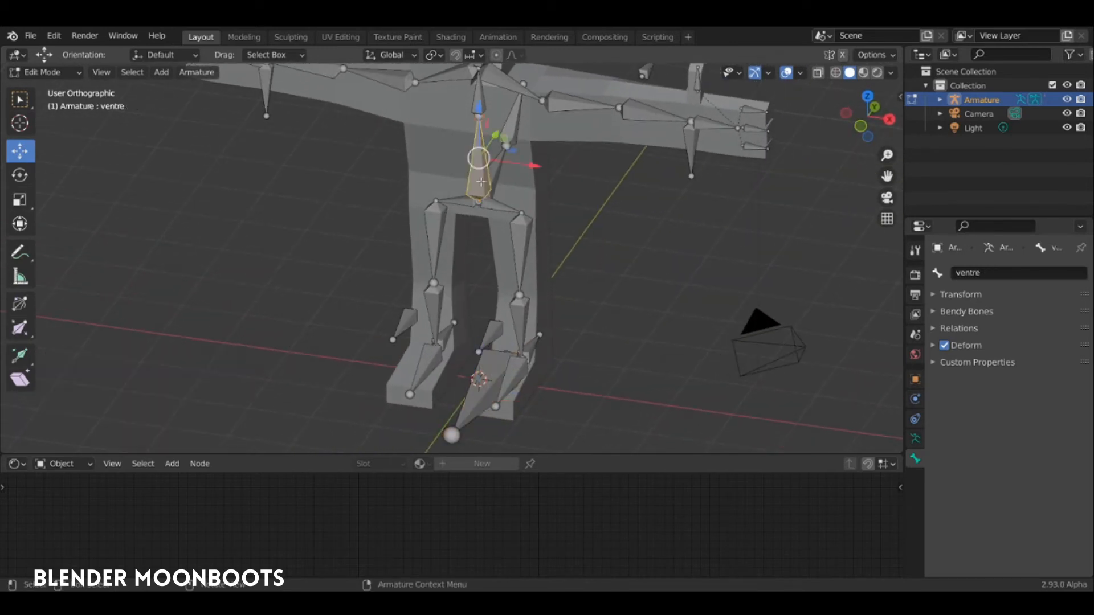
pyautogui.moveTo(470, 179); pyautogui.dragTo(504, 179, button='middle')
pyautogui.press('a')
pyautogui.click(475, 212)
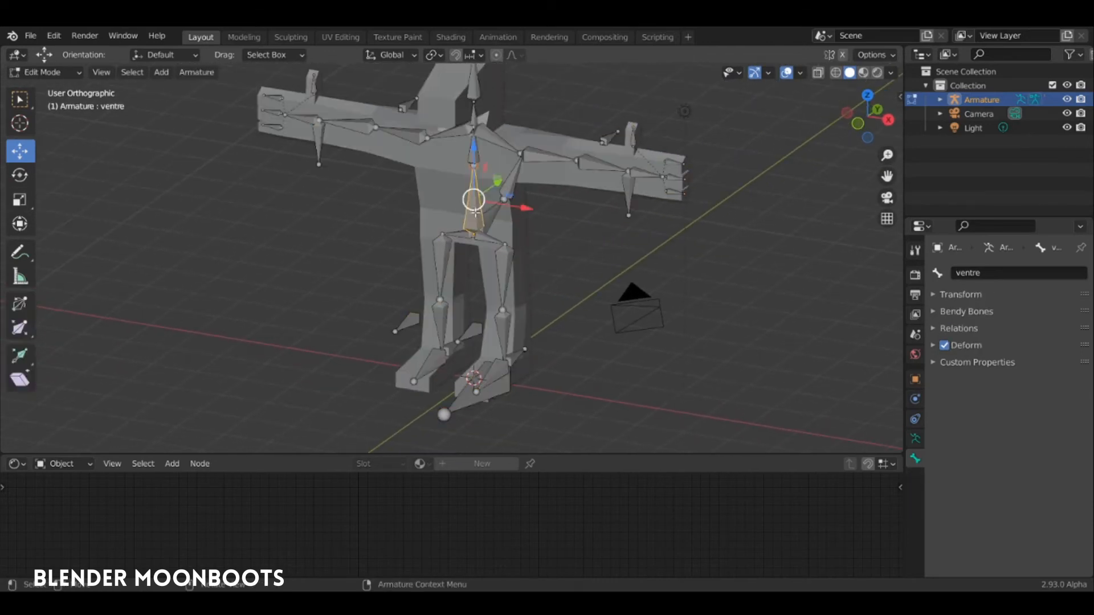
pyautogui.click(626, 196)
pyautogui.moveTo(626, 195); pyautogui.dragTo(356, 130, button='middle')
pyautogui.click(624, 147)
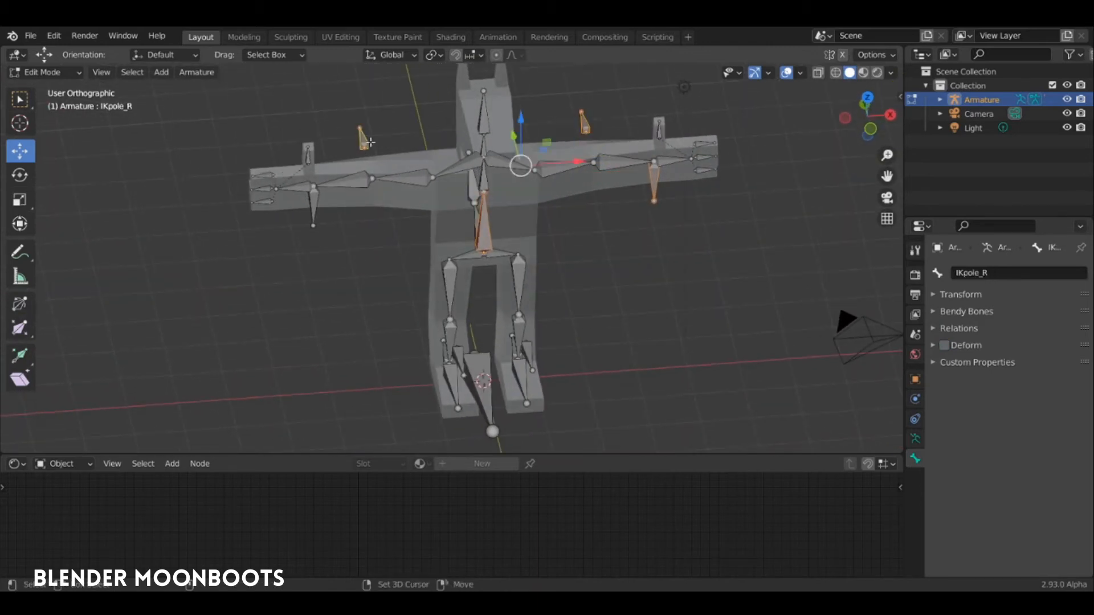
pyautogui.moveTo(461, 242); pyautogui.dragTo(478, 175, button='middle')
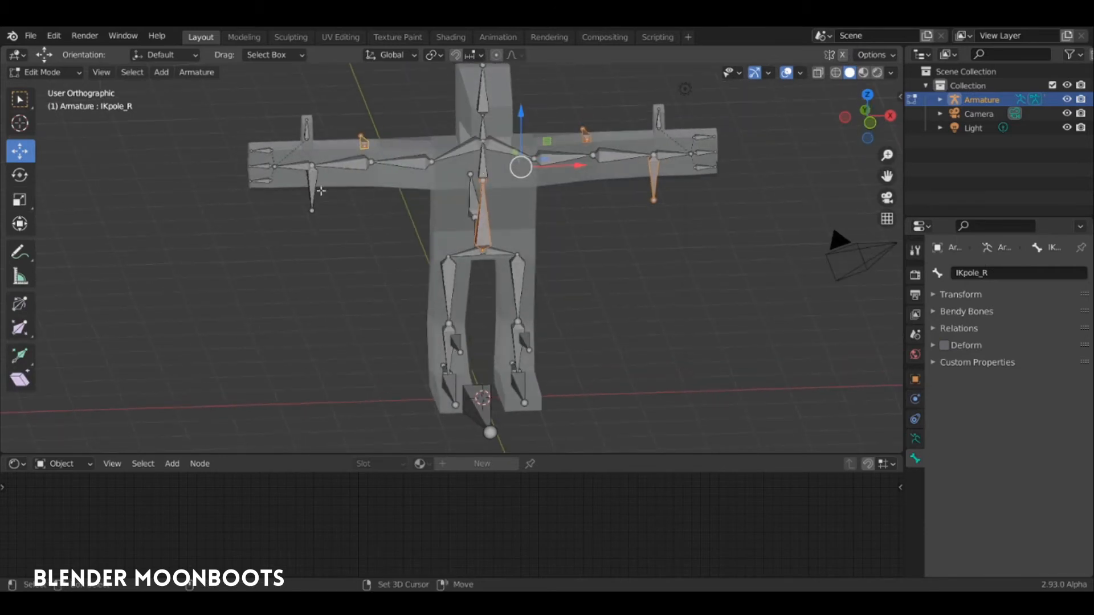
pyautogui.click(309, 188)
# Add the foot control and target bones to the selection and parent all selected bones to ventre.001 with Keep Offset.
pyautogui.moveTo(439, 239); pyautogui.dragTo(449, 216, button='middle')
pyautogui.moveTo(517, 300); pyautogui.dragTo(494, 317, button='middle')
pyautogui.click(499, 323)
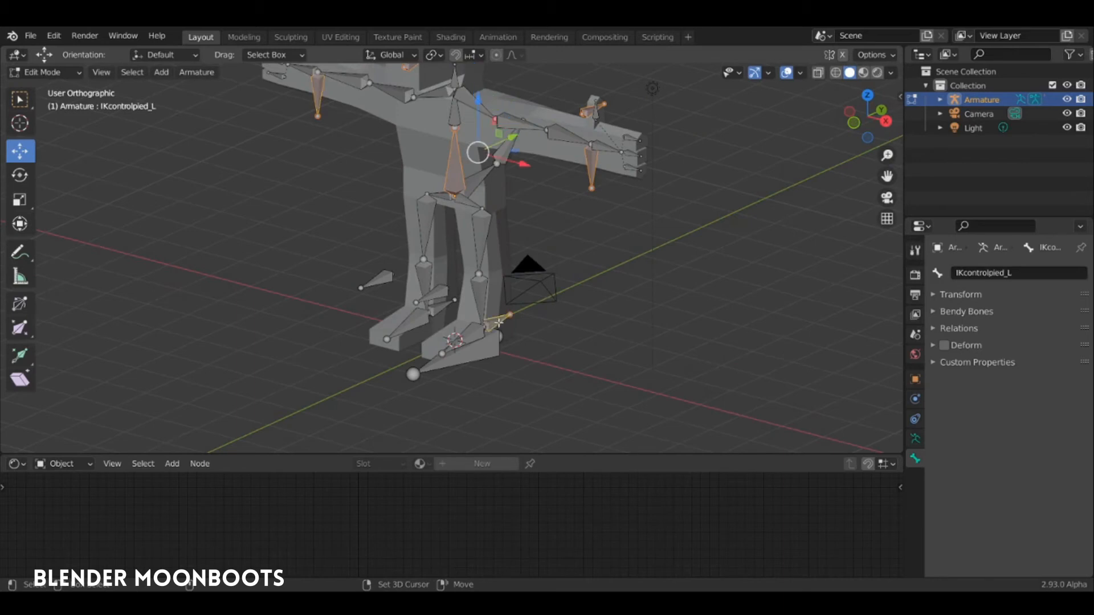
pyautogui.click(442, 306)
pyautogui.click(438, 296)
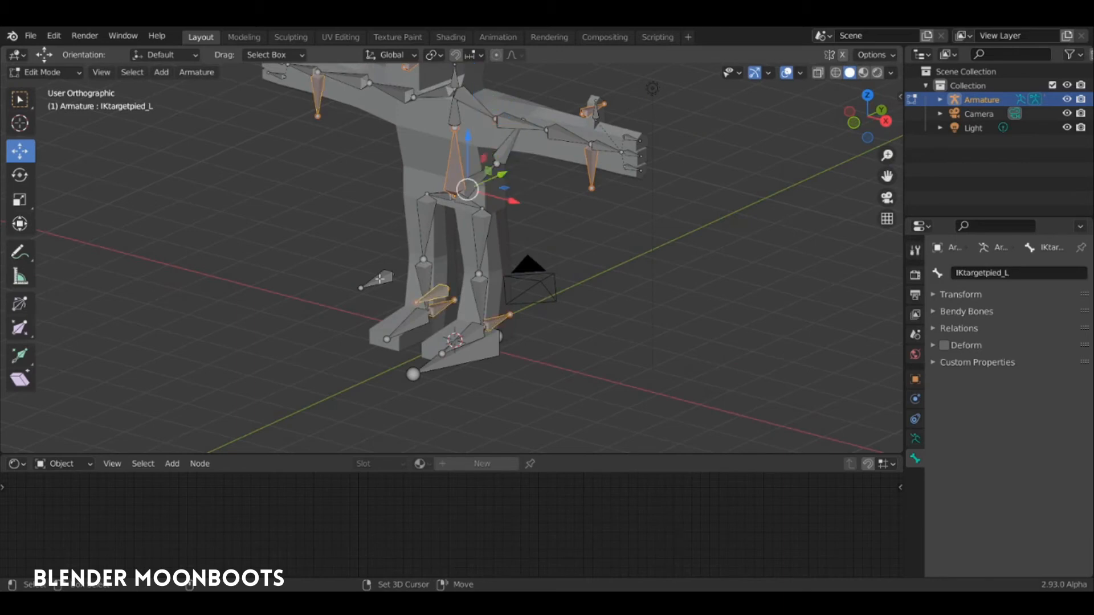
pyautogui.moveTo(438, 296); pyautogui.dragTo(472, 305, button='middle')
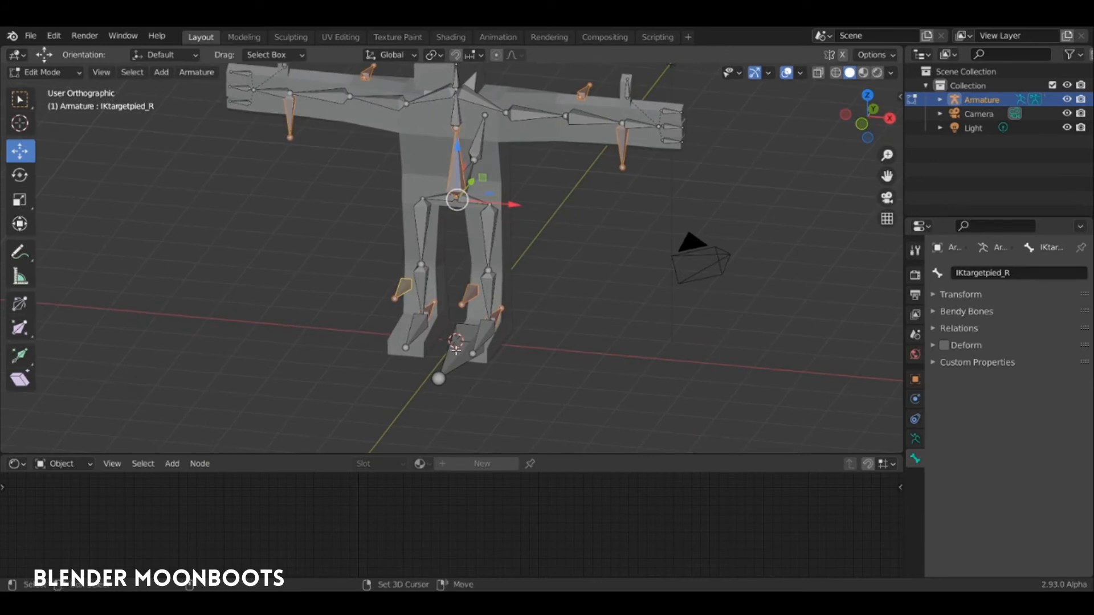
pyautogui.click(456, 349)
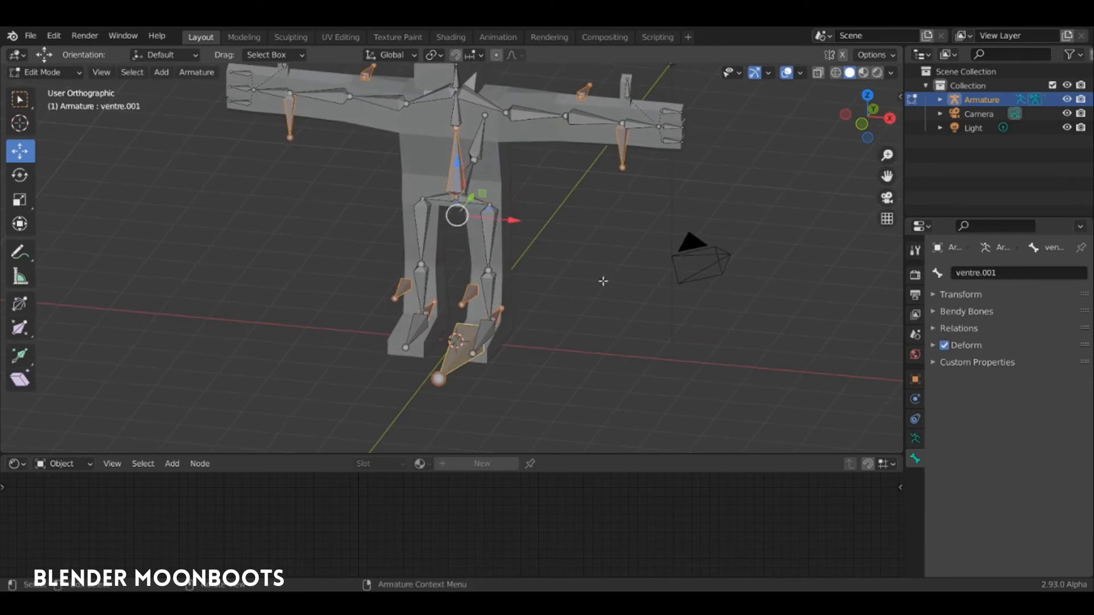
pyautogui.hotkey('ctrl', 'p')
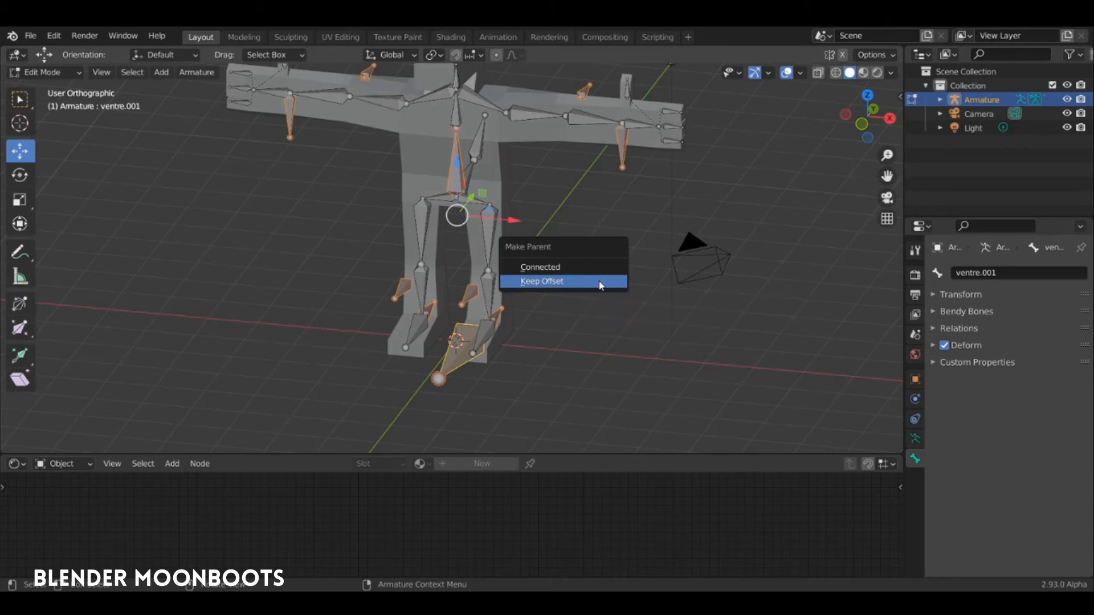
pyautogui.click(600, 281)
# Rename the ventre.001 bone between the feet as root.
pyautogui.moveTo(599, 281); pyautogui.dragTo(524, 314, button='middle')
pyautogui.press('Tab')
pyautogui.press('Tab')
pyautogui.click(459, 334)
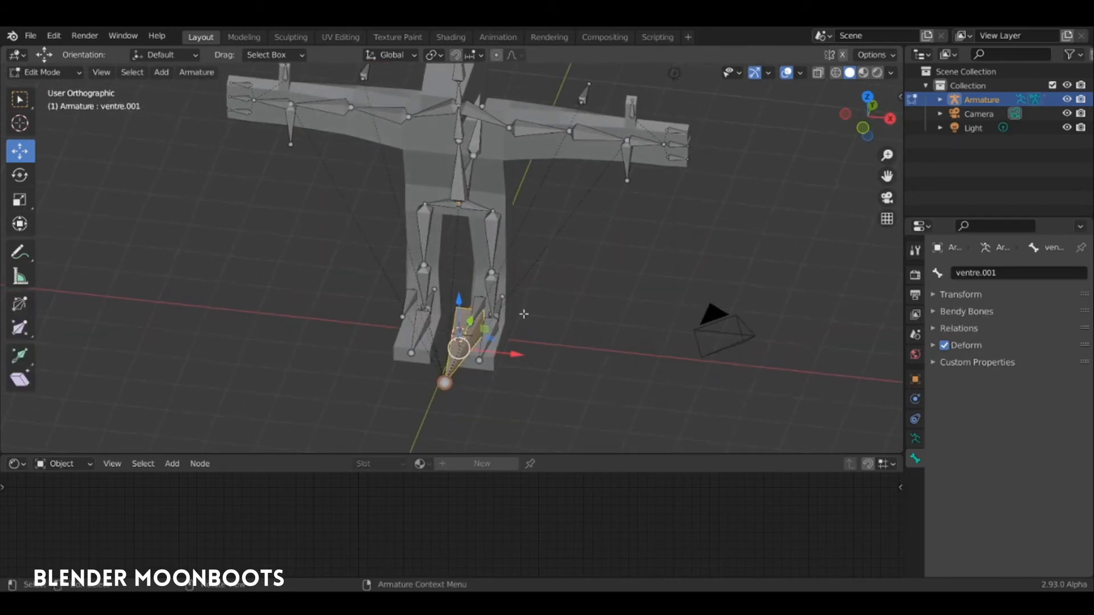
pyautogui.press('F2')
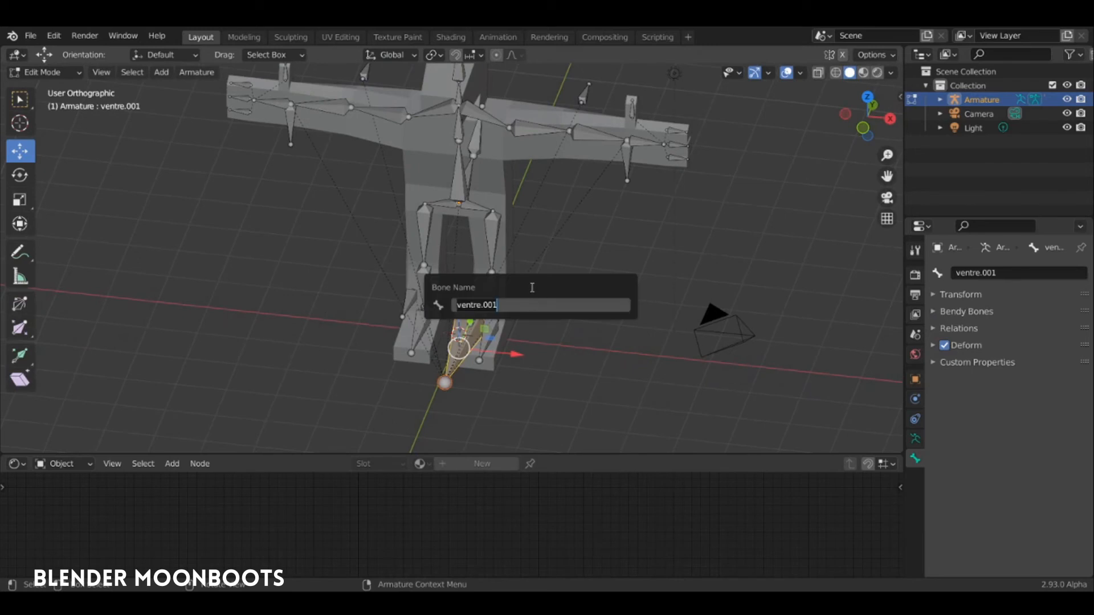
pyautogui.press('Return')
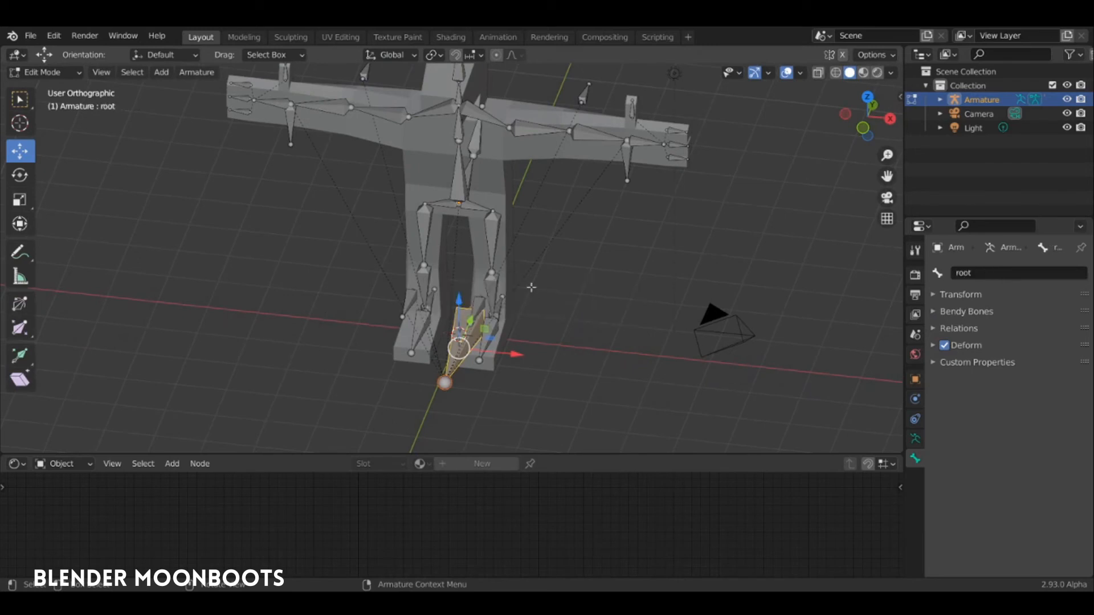
# Test the root bone by moving it in Pose Mode, and undo the move.
pyautogui.press('Tab')
pyautogui.press('Tab')
pyautogui.hotkey('ctrl', 'Tab')
pyautogui.click(458, 414)
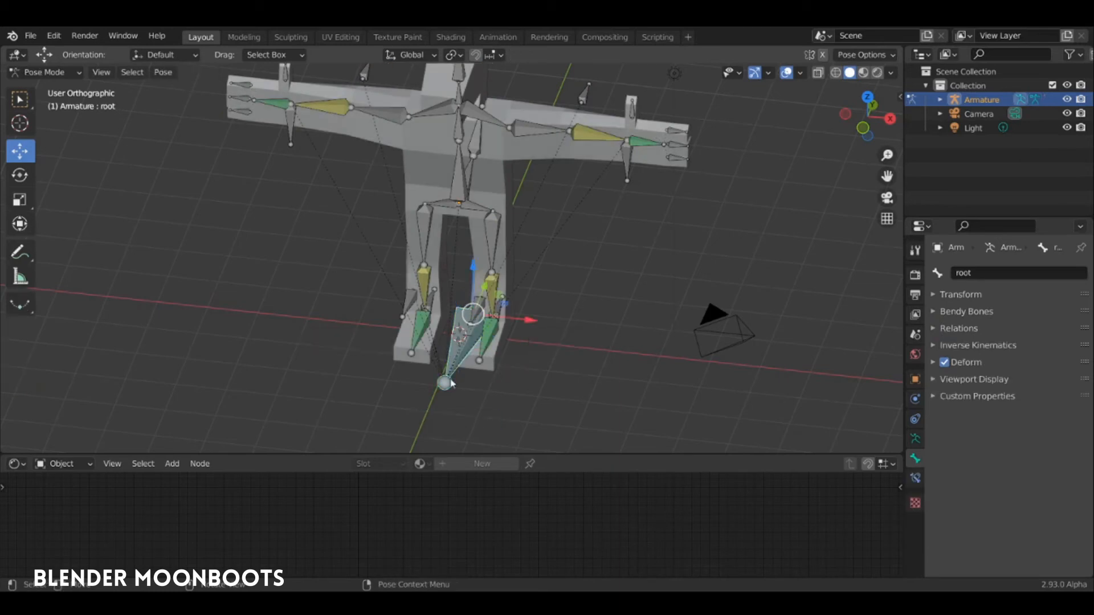
pyautogui.press('g')
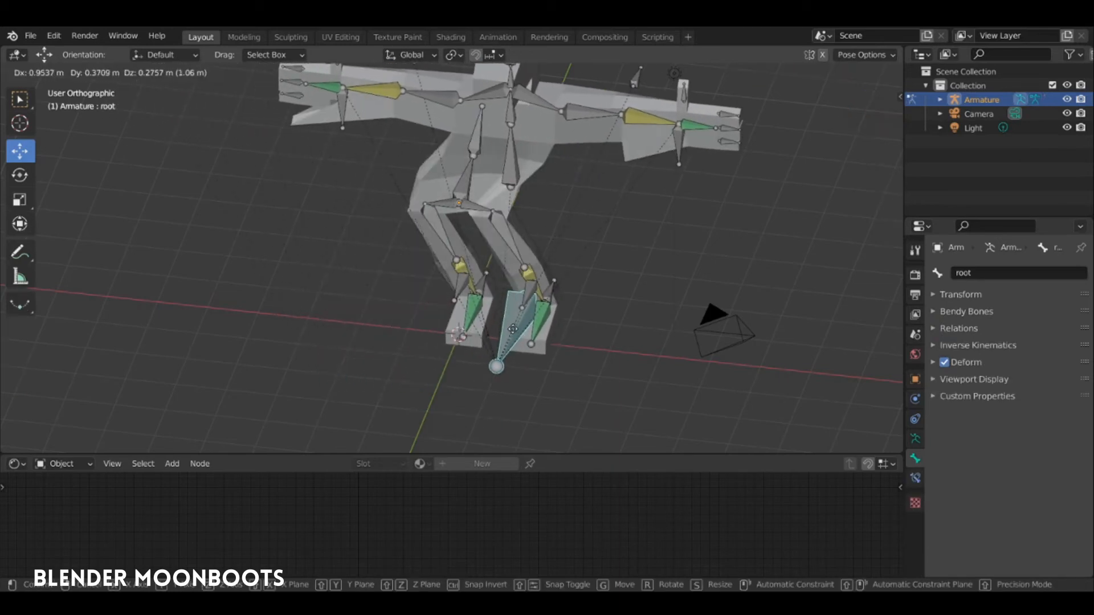
pyautogui.click(443, 326)
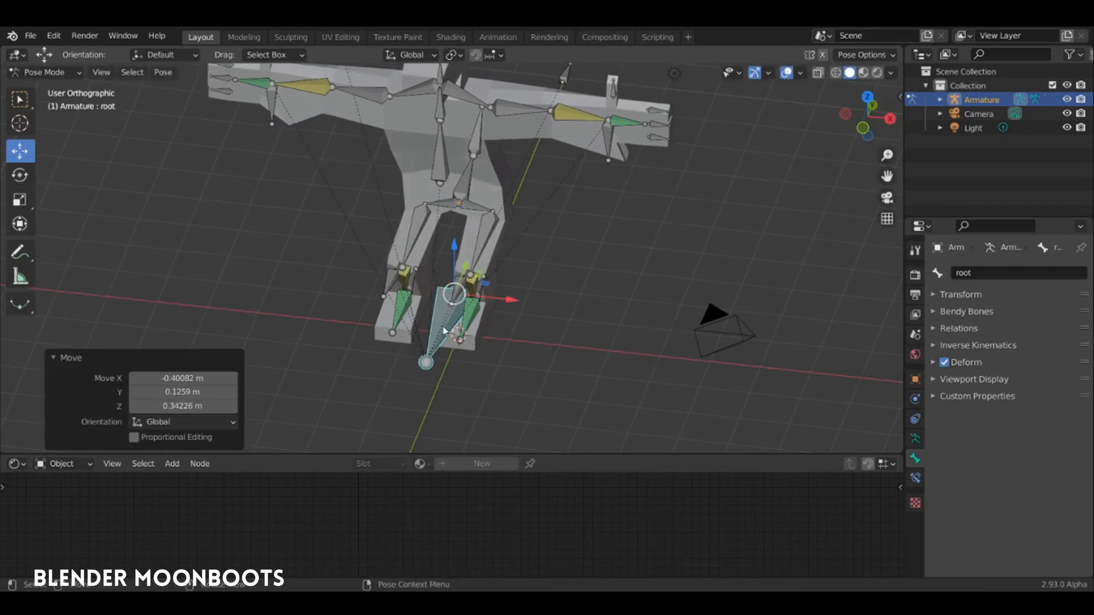
pyautogui.hotkey('ctrl', 'z')
# Select the ventre bone in Edit Mode, then retest the root bone's movement in Pose Mode and undo it.
pyautogui.keyDown('alt'); pyautogui.moveTo(480, 245); pyautogui.dragTo(443, 279); pyautogui.keyUp('alt')
pyautogui.press('Tab')
pyautogui.click(458, 151)
pyautogui.press('Tab')
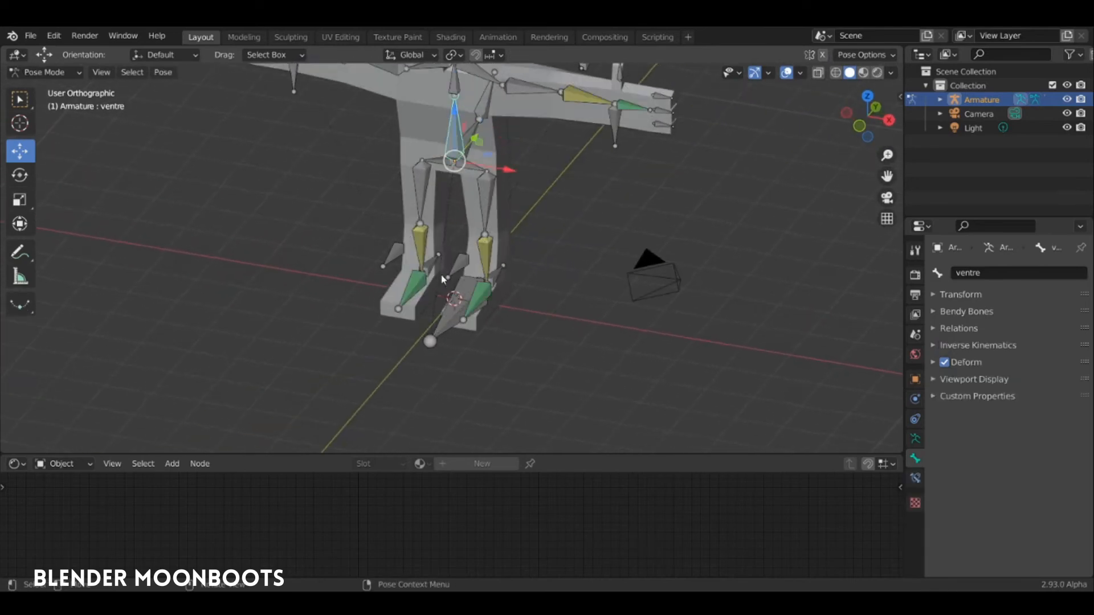
pyautogui.click(455, 308)
pyautogui.press('g')
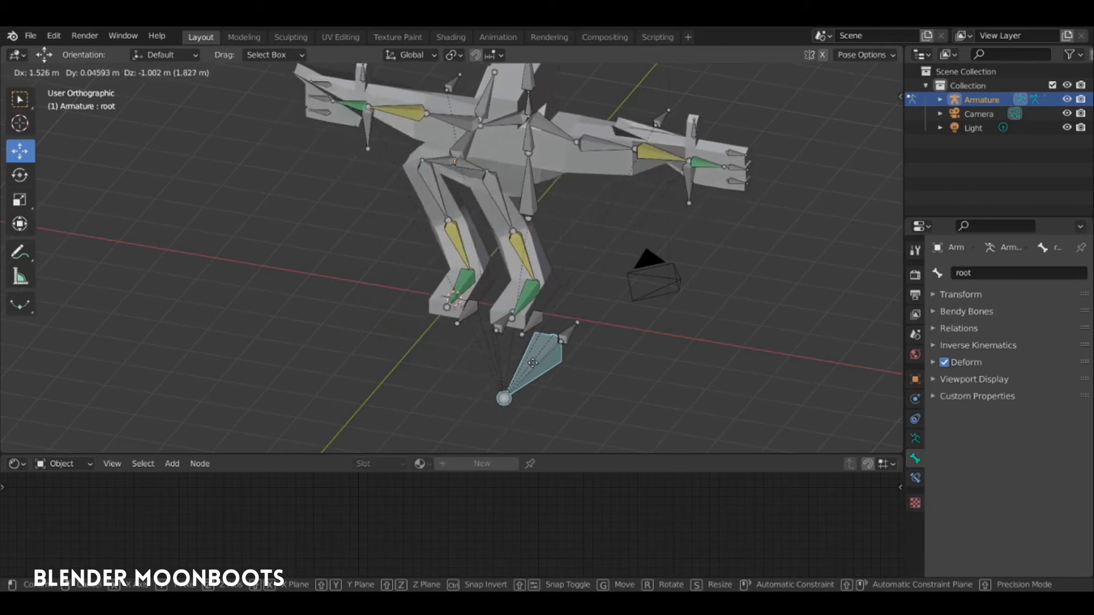
pyautogui.click(494, 334)
pyautogui.hotkey('ctrl', 'z')
# Try to parent the ventre bone to the root bone again in Edit Mode.
pyautogui.press('Tab')
pyautogui.moveTo(475, 166); pyautogui.dragTo(455, 296, button='middle')
pyautogui.click(456, 296)
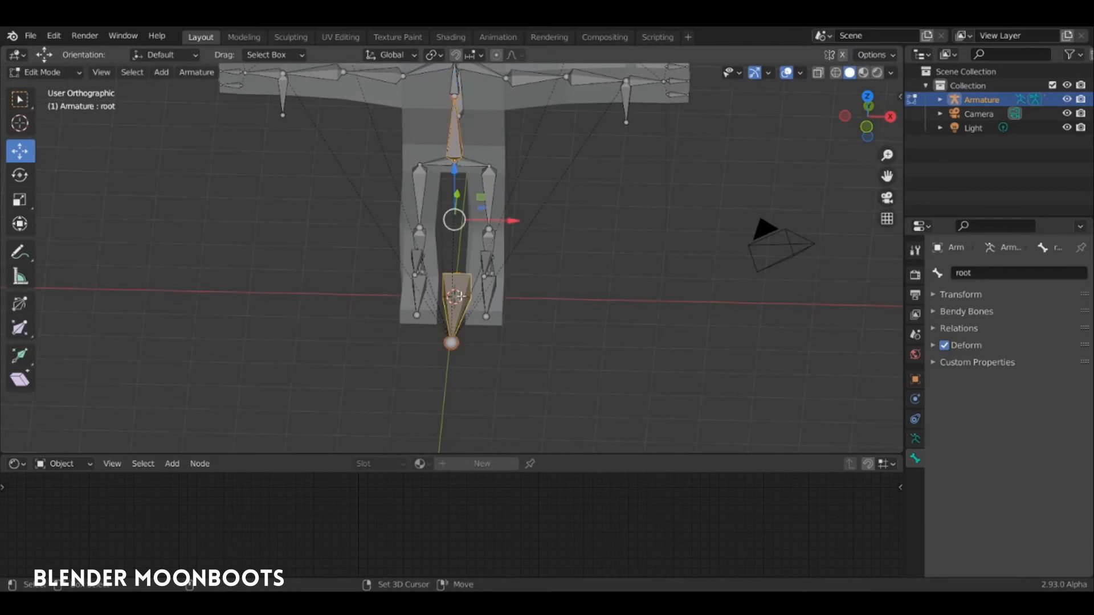
pyautogui.hotkey('ctrl', 'p')
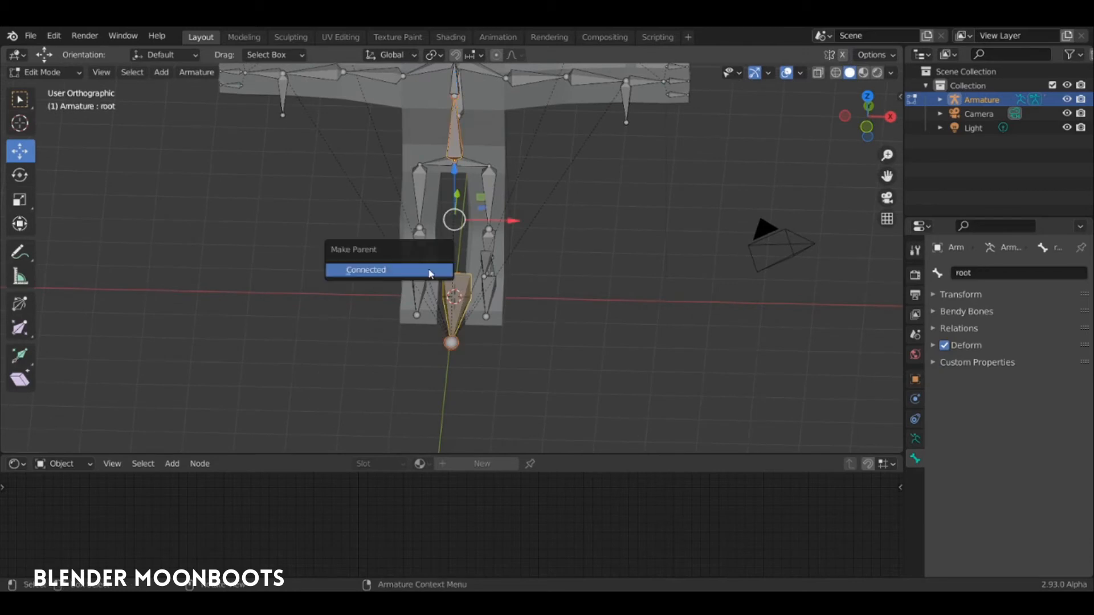
pyautogui.click(430, 274)
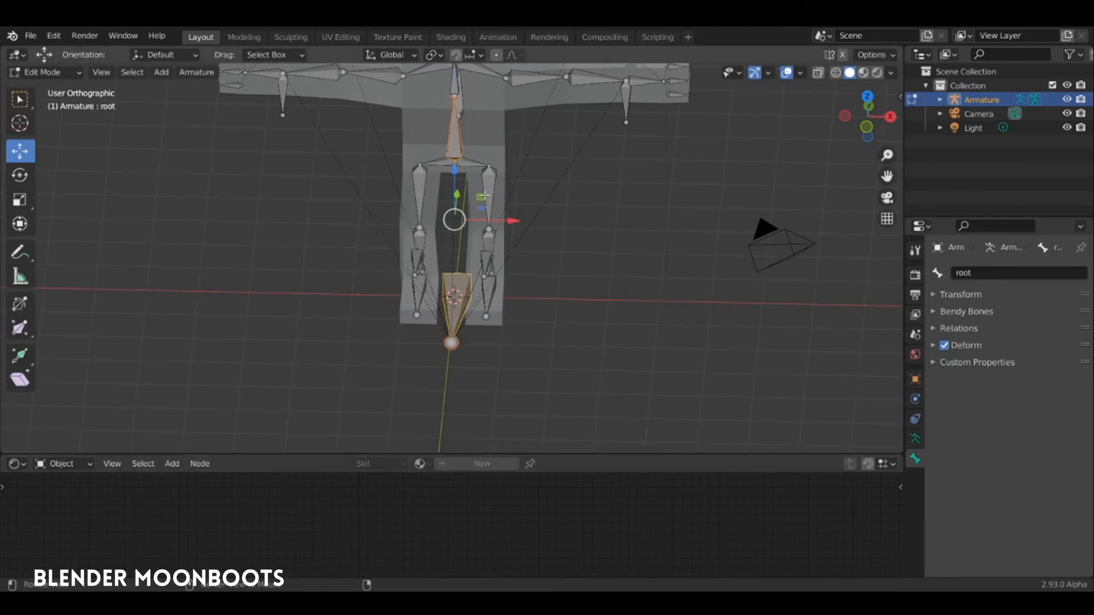
# Select the taille_L hip bone, then check how the hips follow a trial move of the root bone in Pose Mode.
pyautogui.moveTo(431, 274); pyautogui.dragTo(454, 197, button='middle')
pyautogui.click(454, 198)
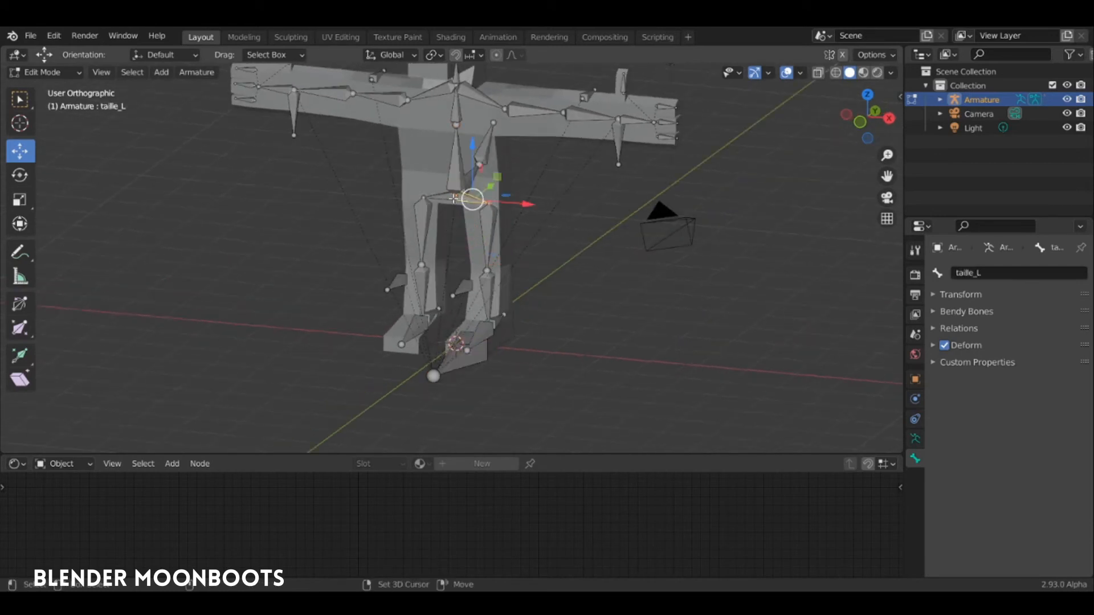
pyautogui.hotkey('ctrl', 'Tab')
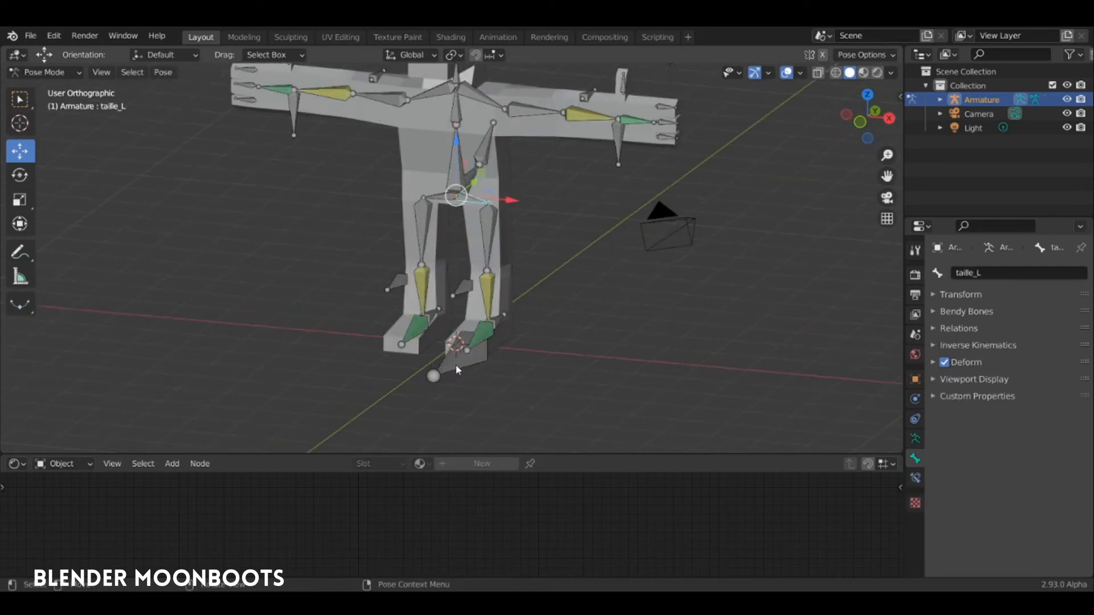
pyautogui.click(456, 366)
pyautogui.press('g')
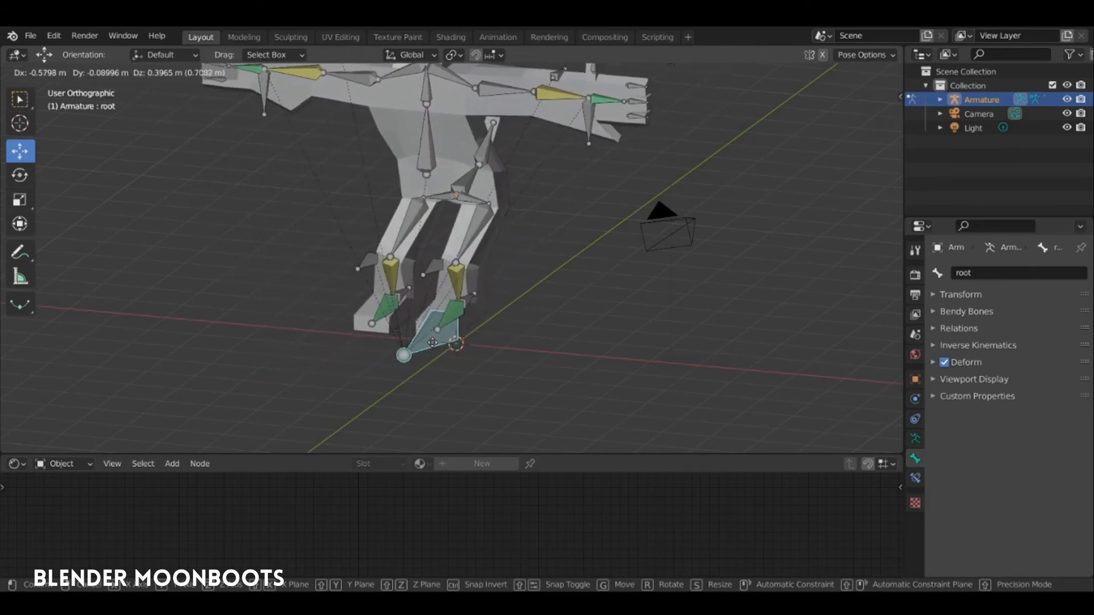
pyautogui.click(433, 343)
# In Edit Mode, parent the queue1 tail bone and both hip bones to the ventre bone with Keep Offset.
pyautogui.moveTo(433, 342); pyautogui.dragTo(463, 175, button='middle')
pyautogui.scroll(5, 509, 263)
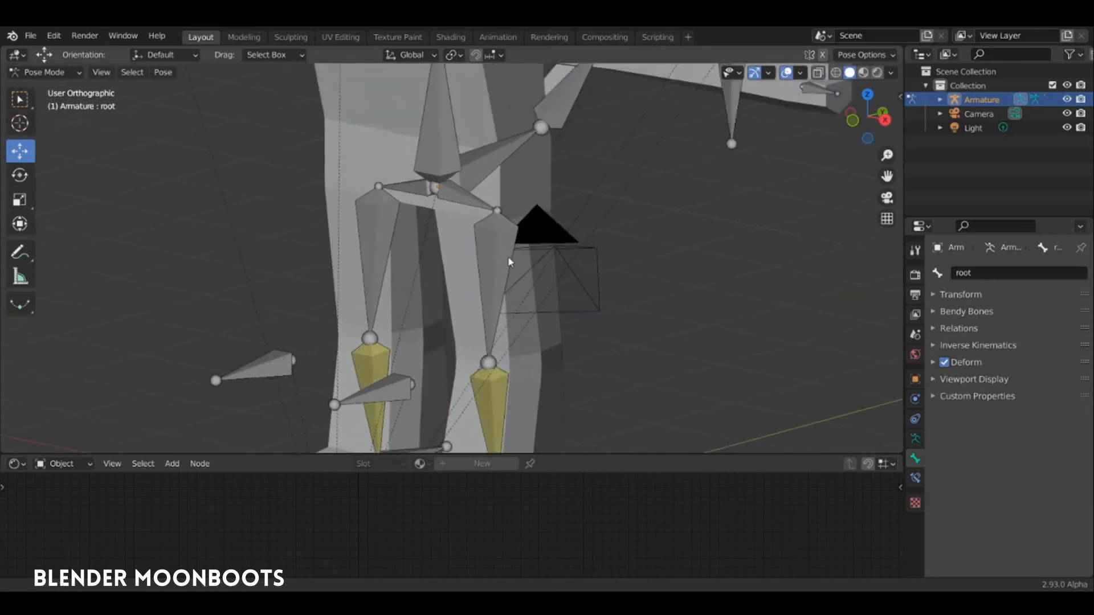
pyautogui.press('Tab')
pyautogui.click(473, 223)
pyautogui.click(450, 171)
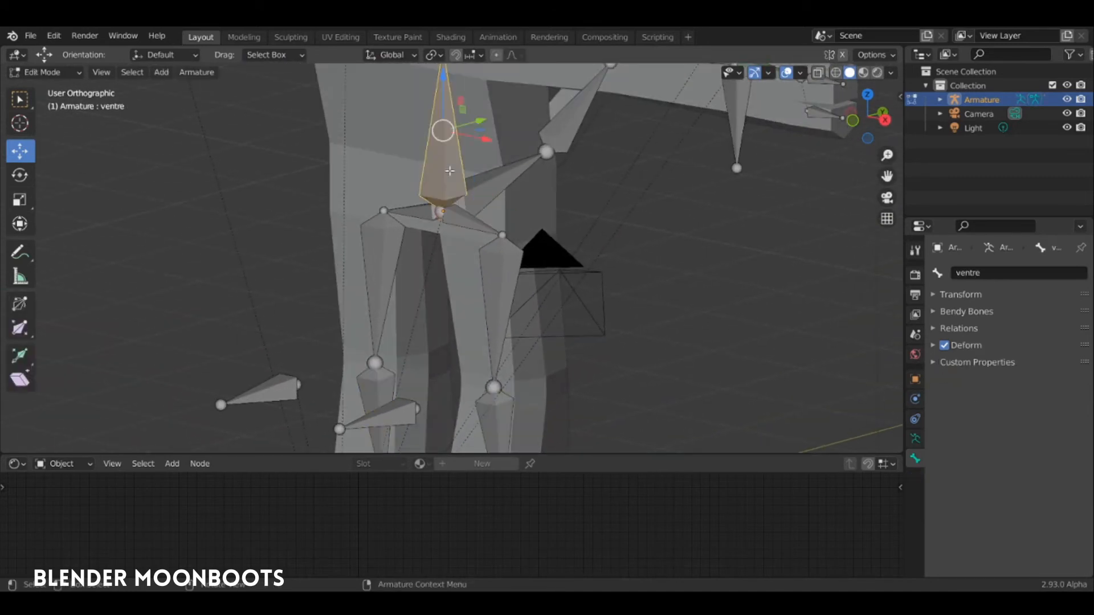
pyautogui.click(493, 181)
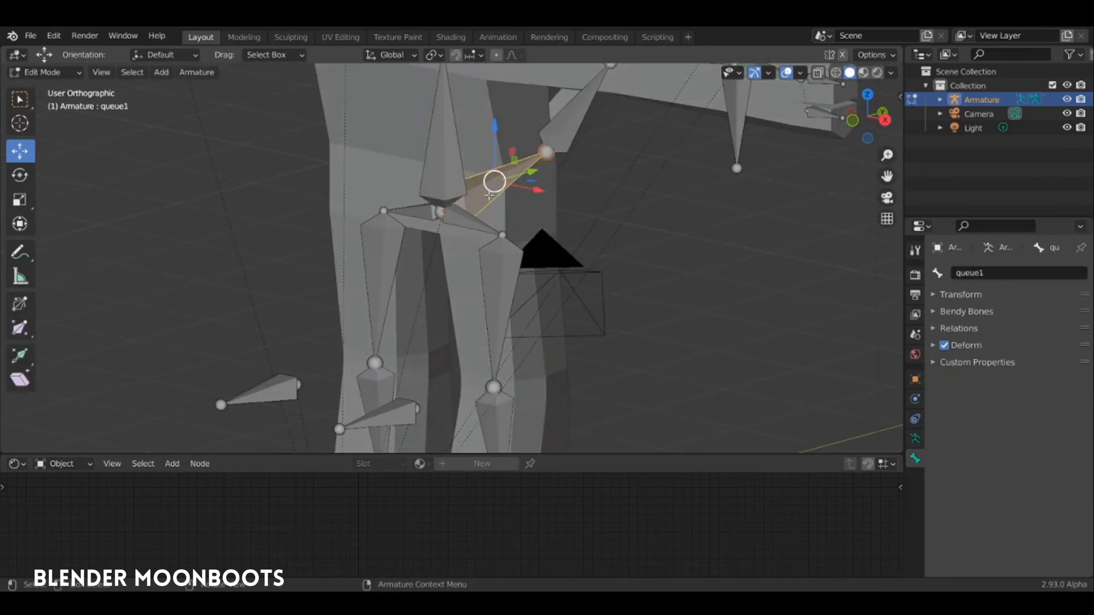
pyautogui.keyDown('shift'); pyautogui.click(453, 221); pyautogui.keyUp('shift')
pyautogui.keyDown('shift'); pyautogui.click(420, 209); pyautogui.keyUp('shift')
pyautogui.keyDown('shift'); pyautogui.click(447, 162); pyautogui.keyUp('shift')
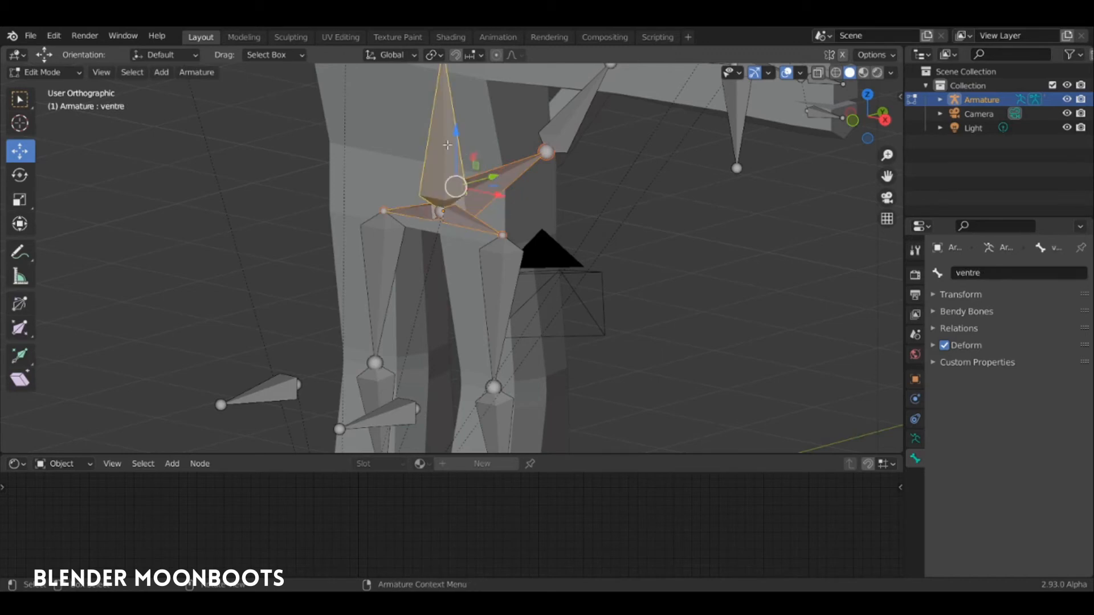
pyautogui.hotkey('ctrl', 'p')
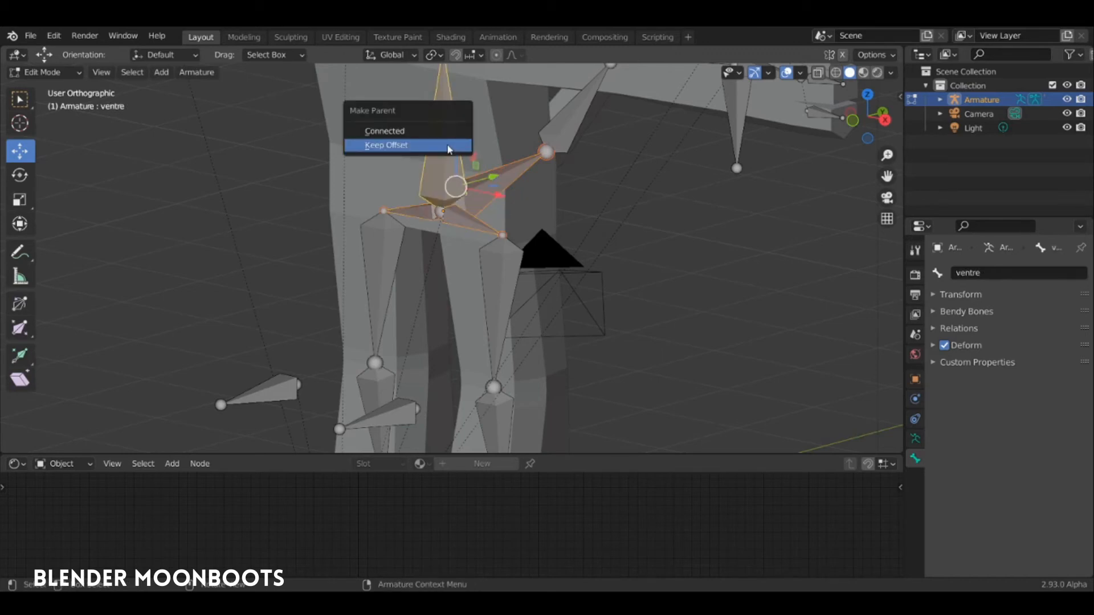
pyautogui.click(447, 147)
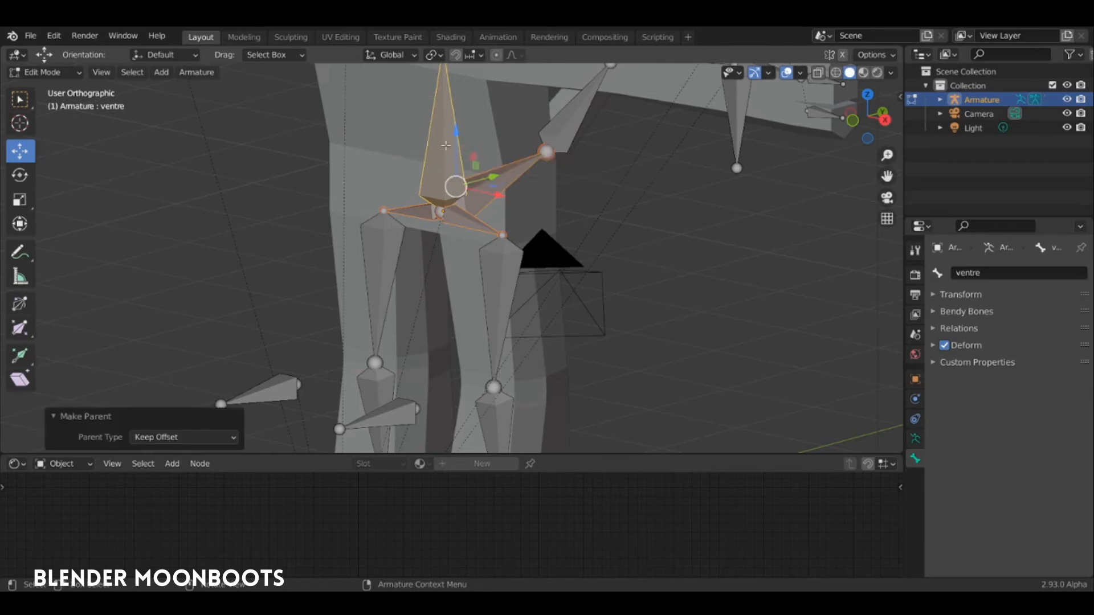
# Test the root bone by moving it away in Pose Mode, check how the whole rig follows, and undo the move.
pyautogui.scroll(-5, 390, 161)
pyautogui.hotkey('ctrl', 'Tab')
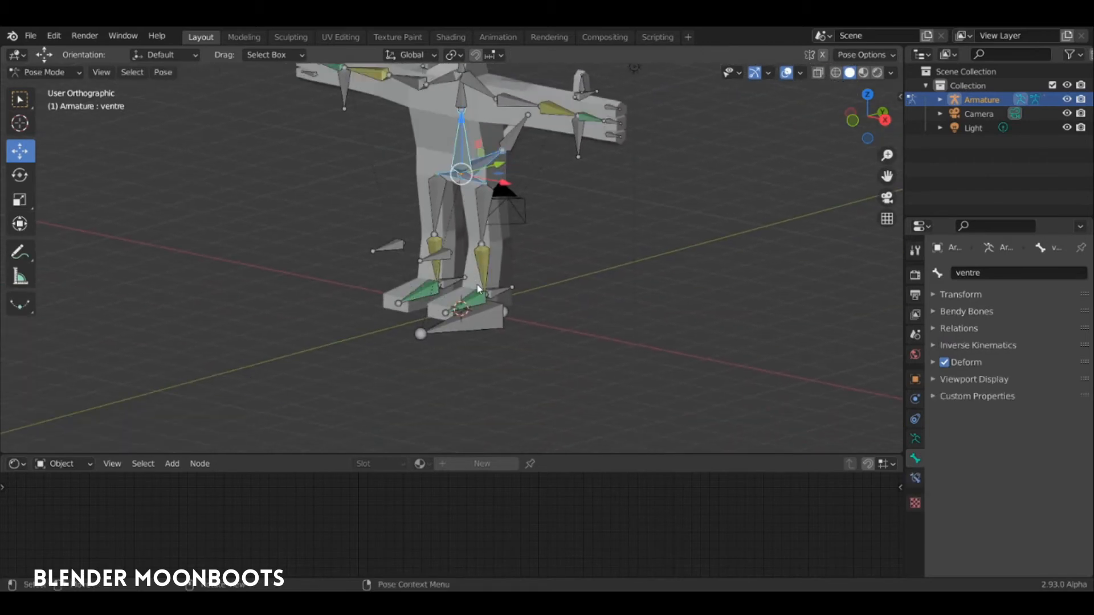
pyautogui.click(487, 315)
pyautogui.moveTo(487, 316); pyautogui.dragTo(340, 398)
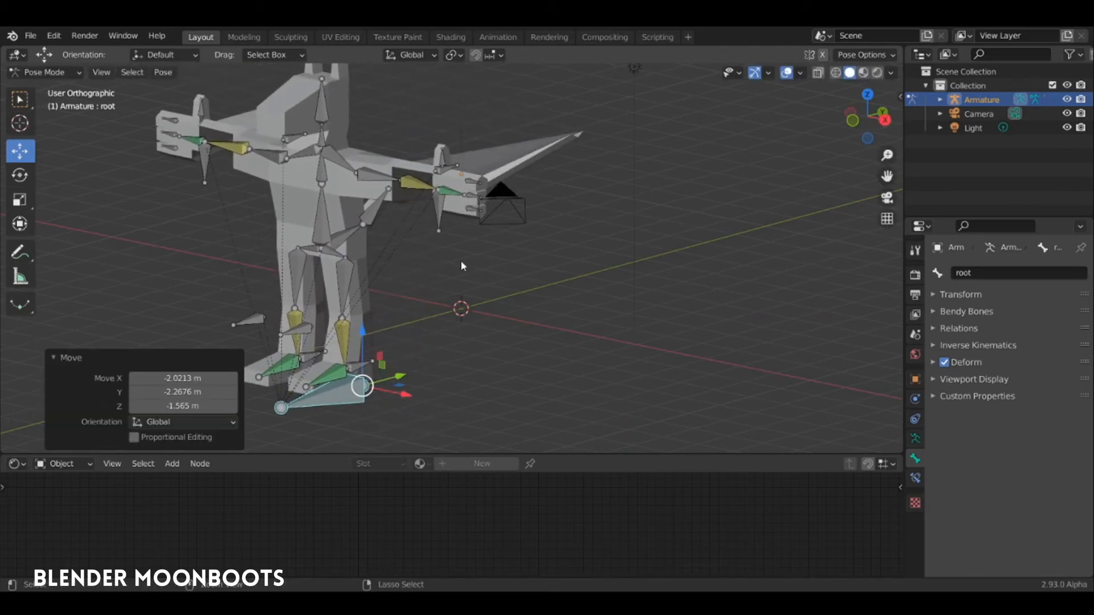
pyautogui.moveTo(481, 173); pyautogui.dragTo(550, 247, button='middle')
pyautogui.hotkey('ctrl', 'z')
pyautogui.scroll(3, 487, 199)
pyautogui.moveTo(491, 189); pyautogui.dragTo(542, 230, button='middle')
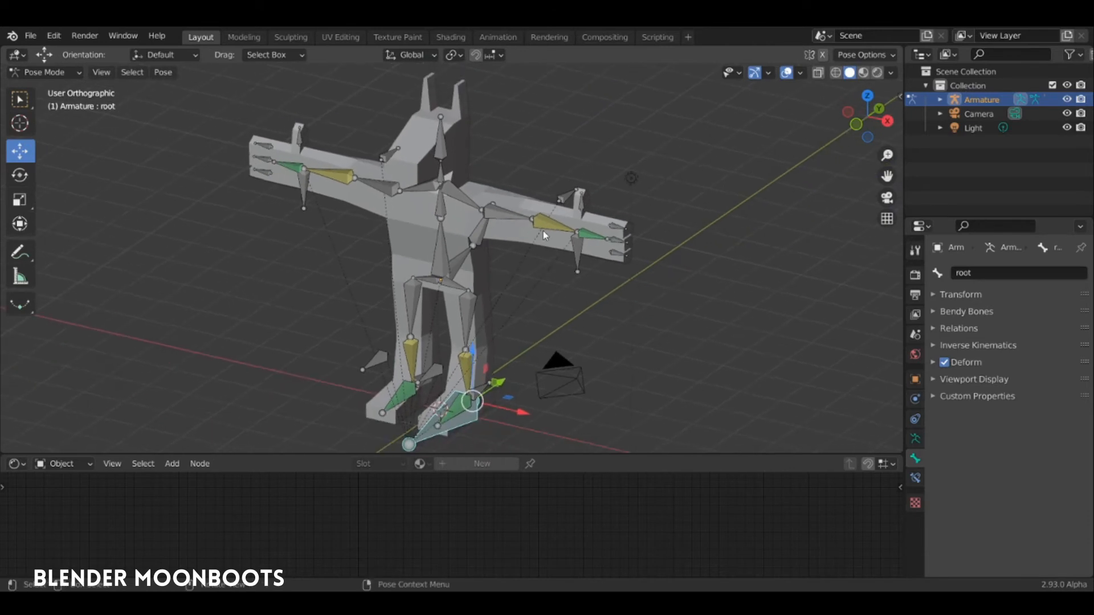
# In Object Mode, parent the Cube mesh to the armature with automatic weights.
pyautogui.hotkey('ctrl', 'Tab')
pyautogui.click(530, 232)
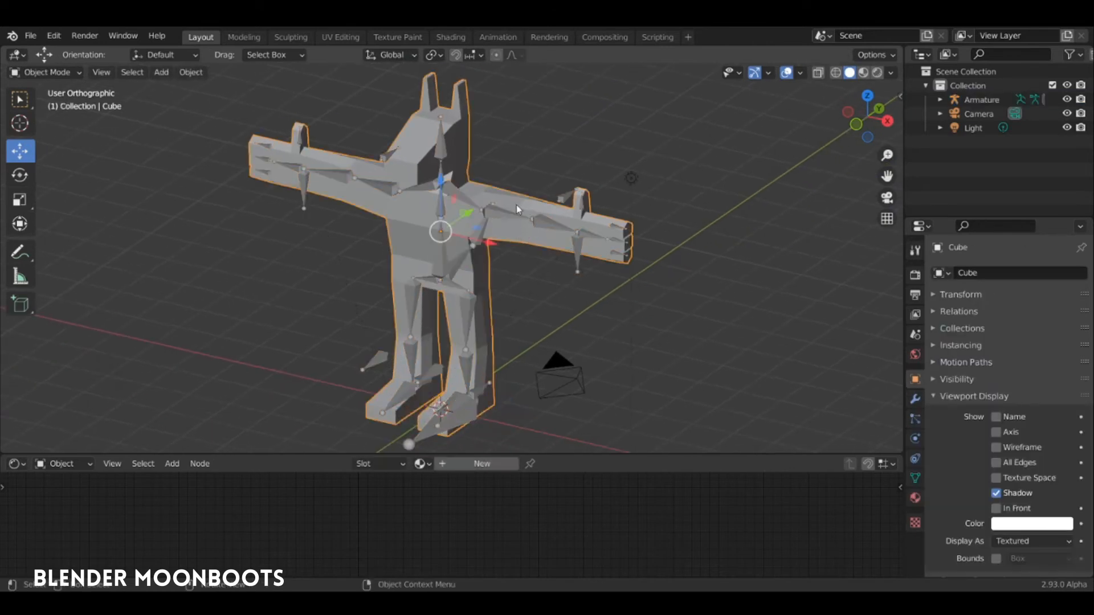
pyautogui.keyDown('shift'); pyautogui.click(493, 214); pyautogui.keyUp('shift')
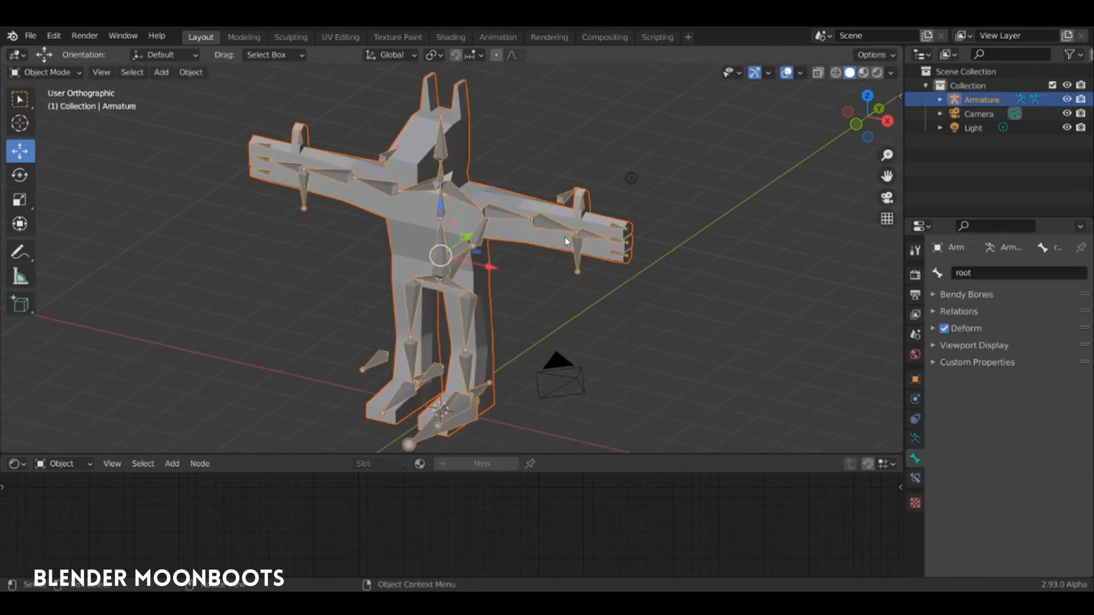
pyautogui.hotkey('ctrl', 'p')
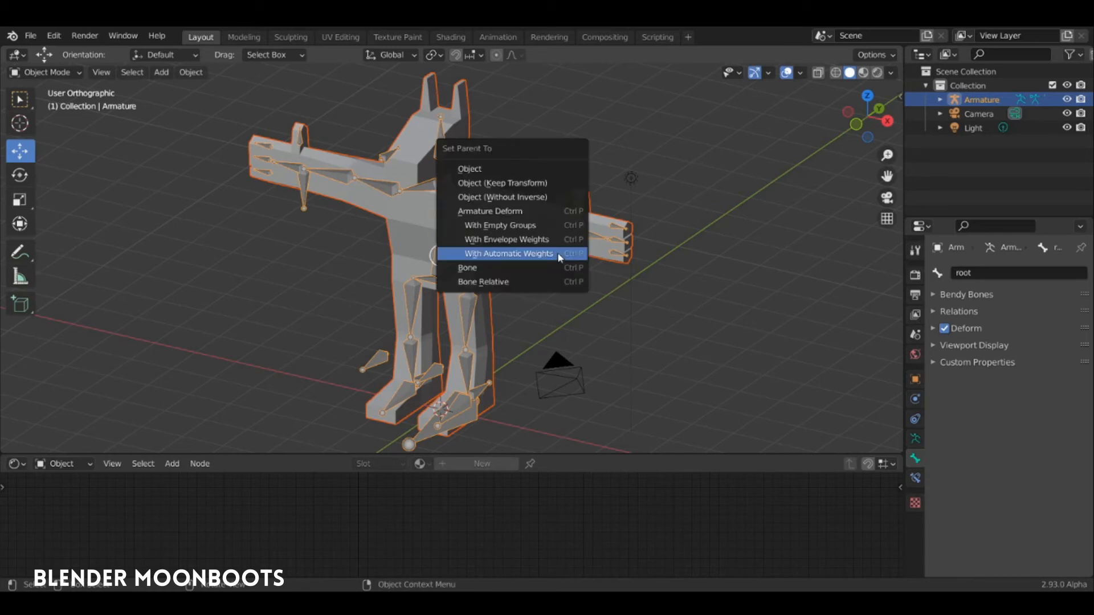
pyautogui.click(559, 258)
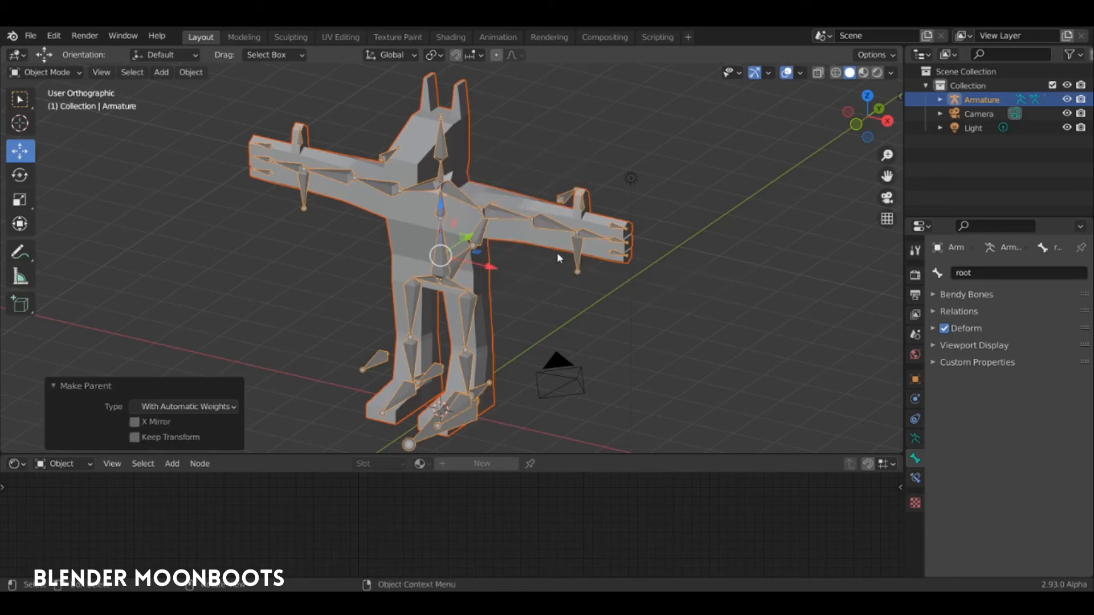
# Test how the mesh deforms with trial moves of the root and IKcontrol_L bones in Pose Mode, and revert them.
pyautogui.hotkey('ctrl', 'Tab')
pyautogui.click(578, 251)
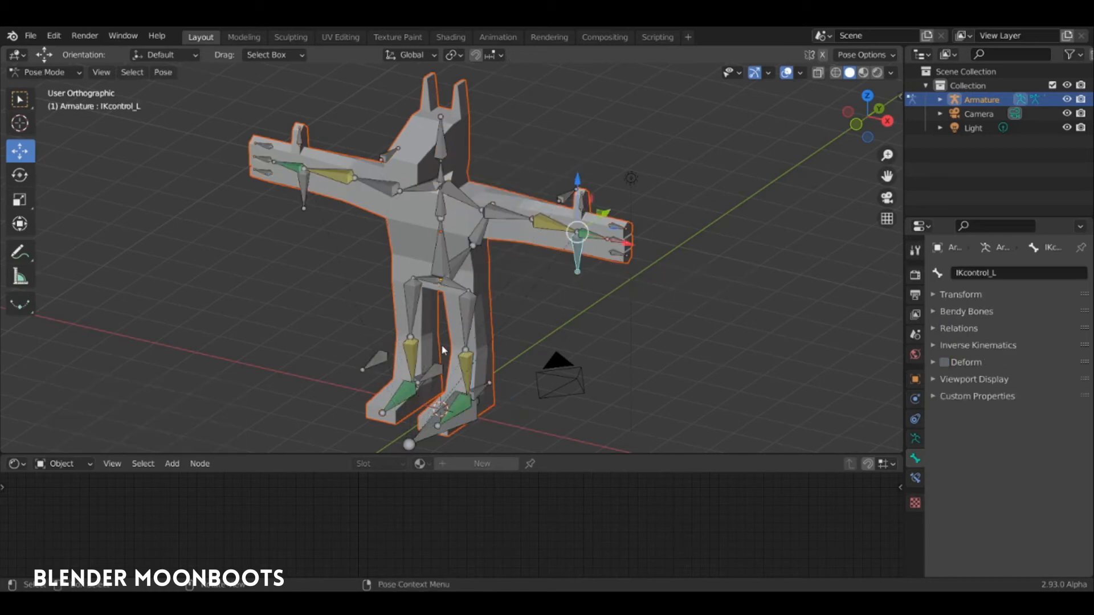
pyautogui.moveTo(443, 408); pyautogui.dragTo(454, 418, button='middle')
pyautogui.click(434, 424)
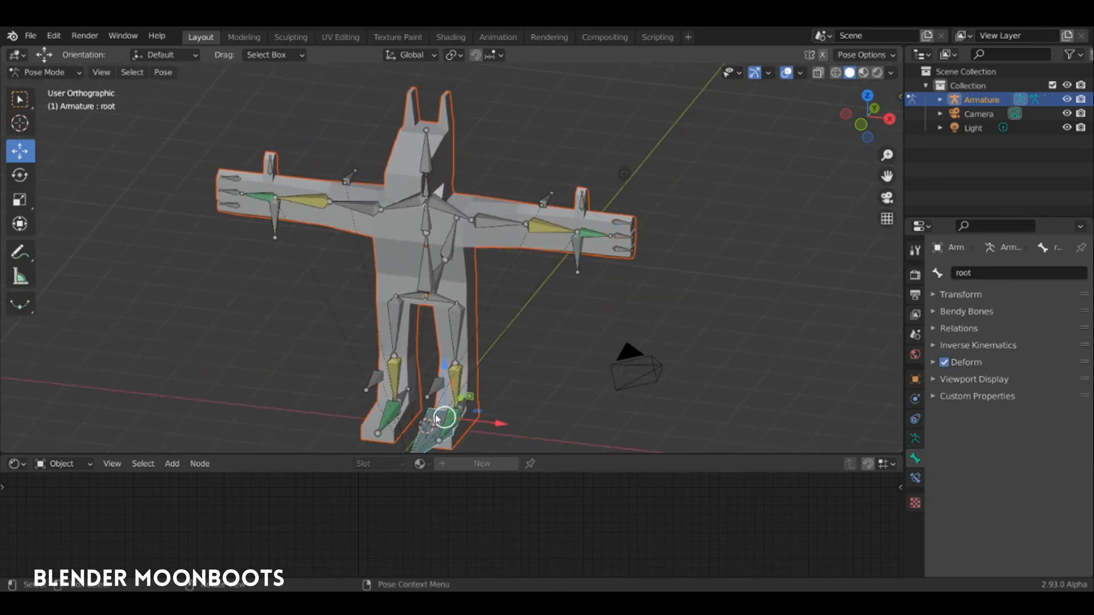
pyautogui.press('g')
pyautogui.press('Escape')
pyautogui.click(577, 253)
pyautogui.press('g')
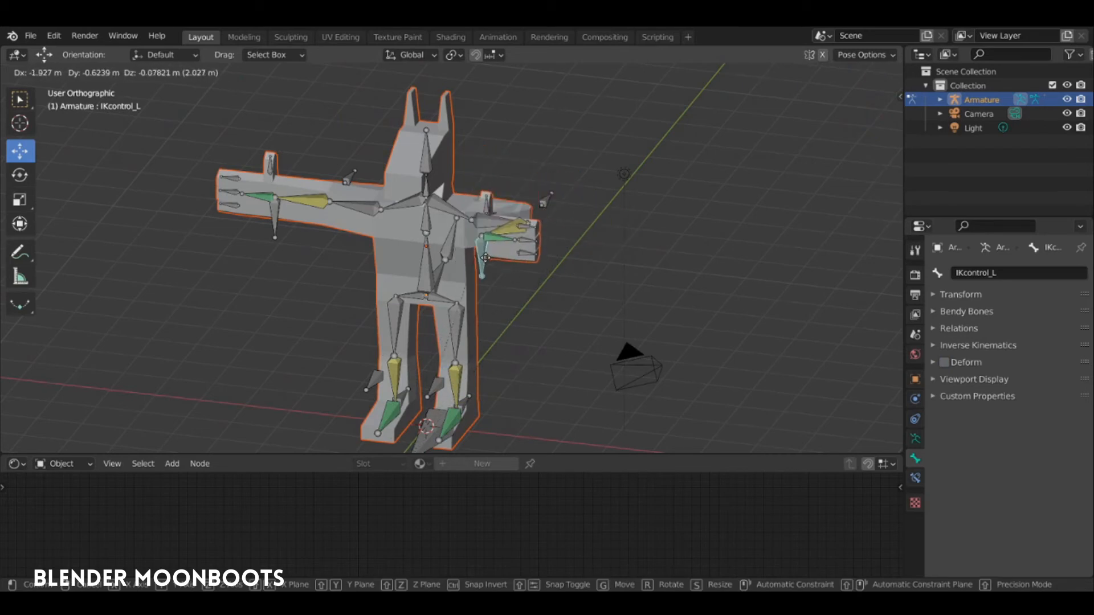
pyautogui.click(488, 266)
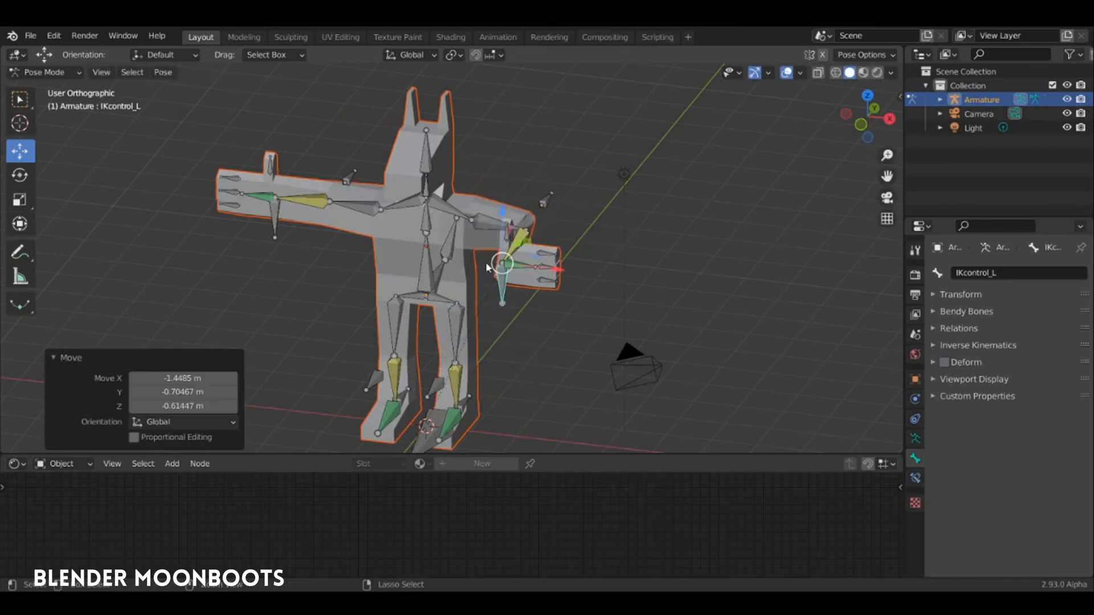
pyautogui.hotkey('ctrl', 'z')
# From the right side view, raise the IKcontrolpied_L foot bone forward and move the IKtargetpied_L knee target forward and up about 2.2 m.
pyautogui.moveTo(481, 345); pyautogui.dragTo(450, 269, button='middle')
pyautogui.press('KP_3')
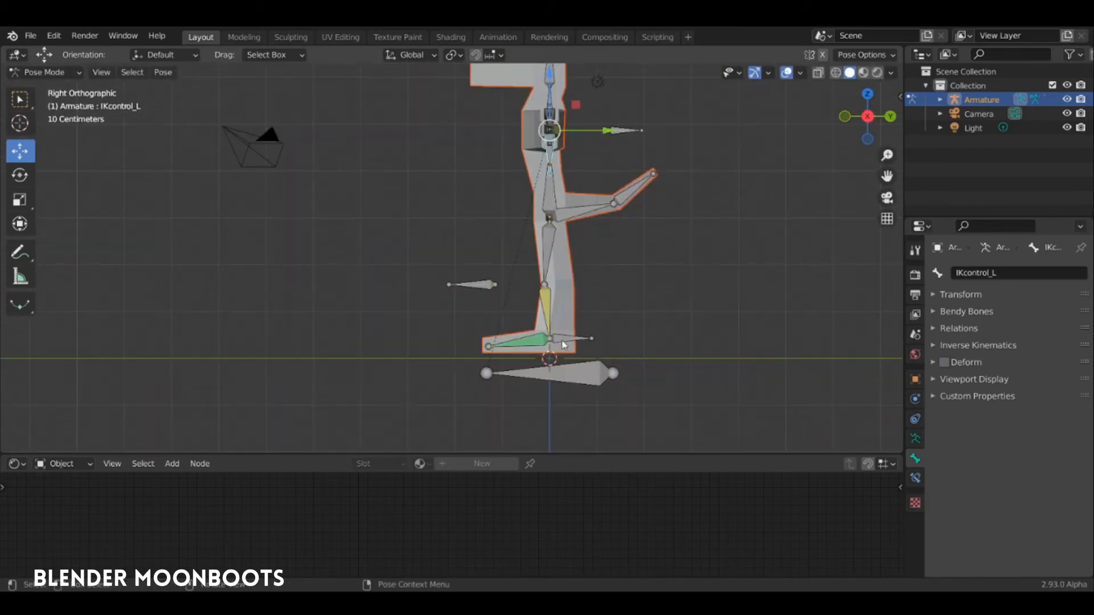
pyautogui.click(559, 339)
pyautogui.press('g')
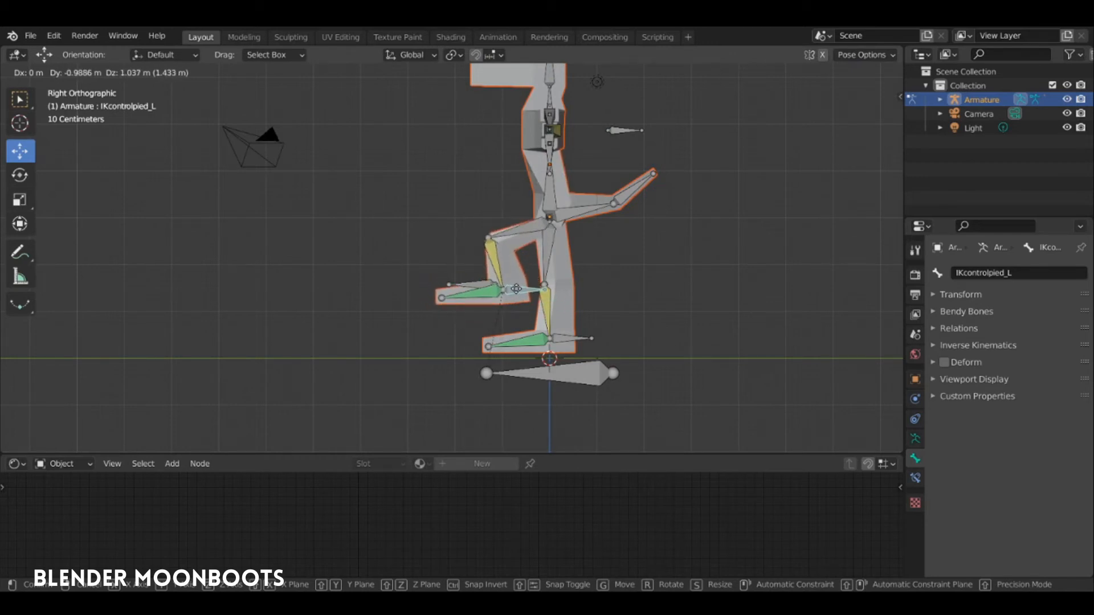
pyautogui.click(513, 292)
pyautogui.click(478, 285)
pyautogui.press('g')
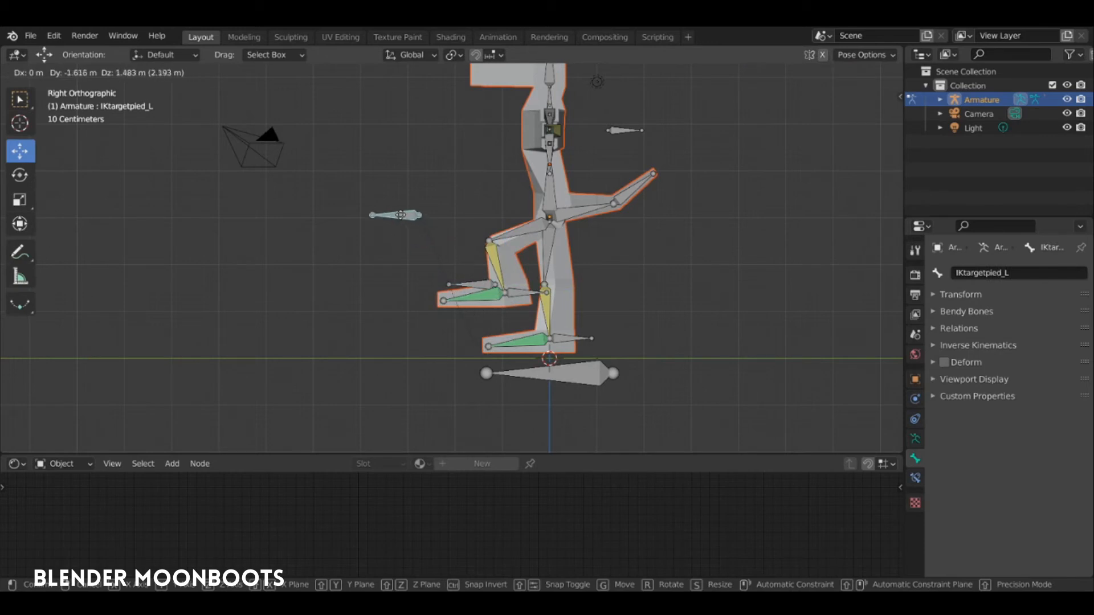
pyautogui.click(400, 215)
# Reselect the IKcontrolpied_L bone and move the left foot slightly higher and farther back in side view.
pyautogui.moveTo(400, 215); pyautogui.dragTo(493, 269, button='middle')
pyautogui.click(516, 288)
pyautogui.press('KP_3')
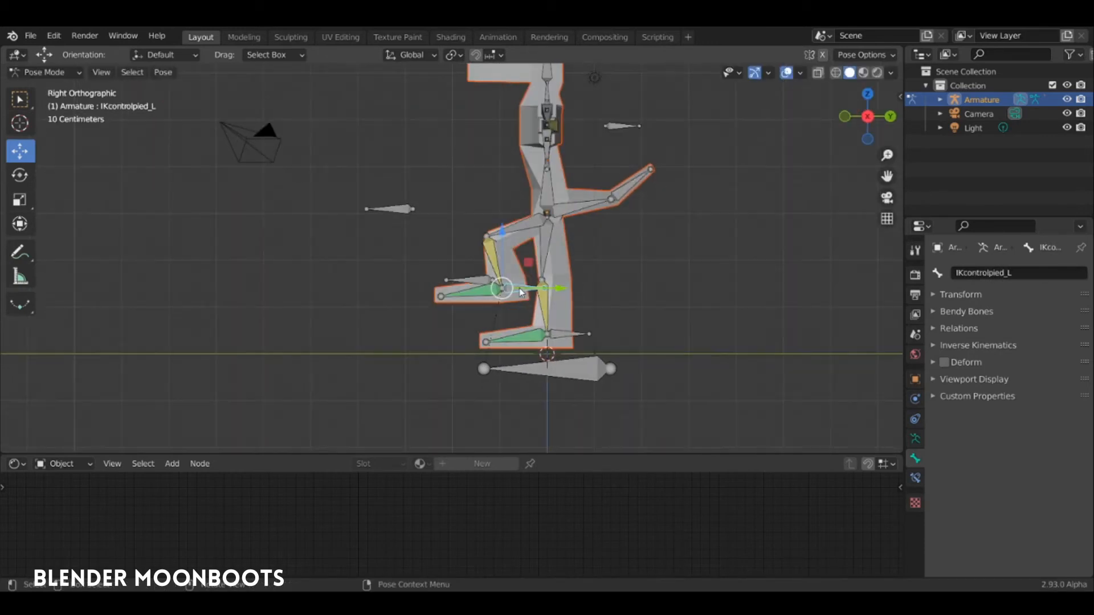
pyautogui.press('g')
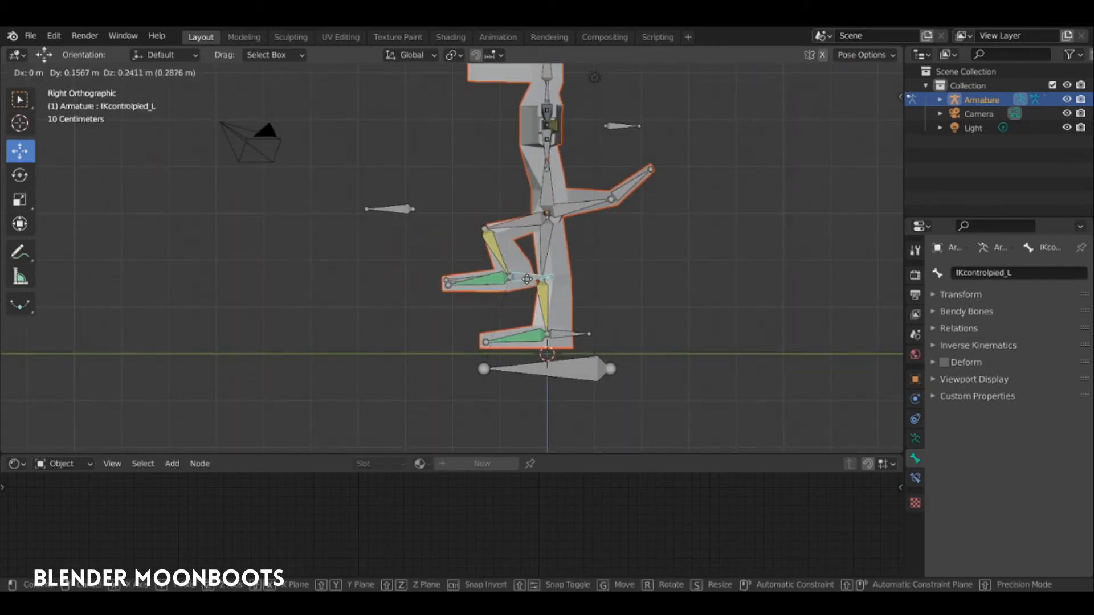
pyautogui.click(519, 273)
# Test the left knee's direction by shifting IKtargetpied_L along the X axis, then restore all bones to their rest pose.
pyautogui.moveTo(518, 273); pyautogui.dragTo(569, 280, button='middle')
pyautogui.click(488, 258)
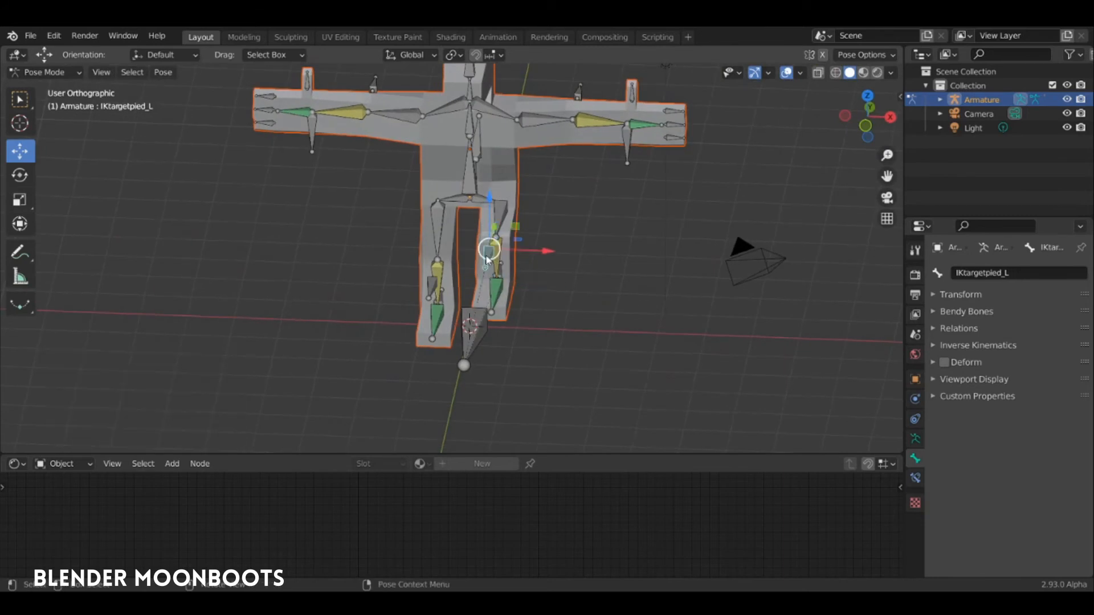
pyautogui.moveTo(541, 259); pyautogui.dragTo(515, 249)
pyautogui.moveTo(551, 239)
pyautogui.mouseDown(button='middle')
pyautogui.moveTo(568, 234)
pyautogui.moveTo(547, 239)
pyautogui.mouseUp(button='middle')
pyautogui.moveTo(500, 250); pyautogui.dragTo(556, 228)
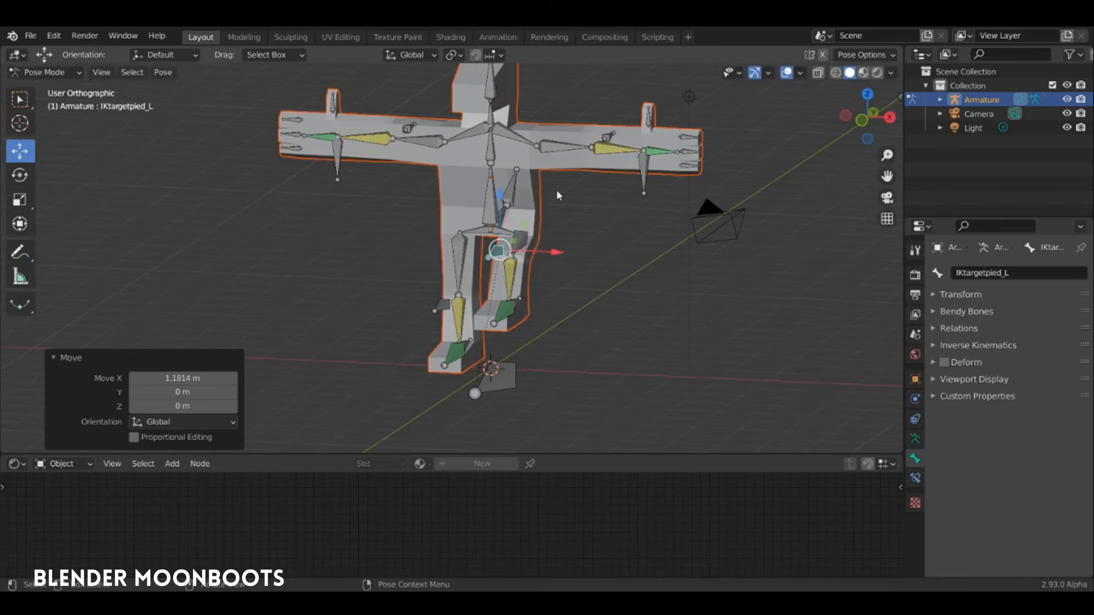
pyautogui.moveTo(558, 195); pyautogui.dragTo(542, 239, button='middle')
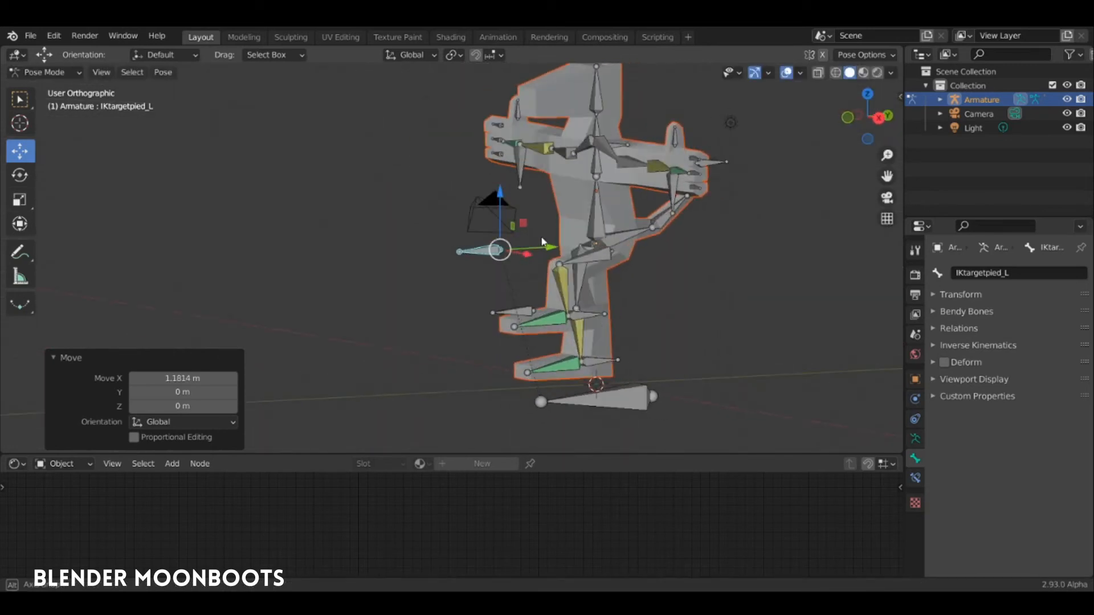
pyautogui.hotkey('ctrl', 'z')
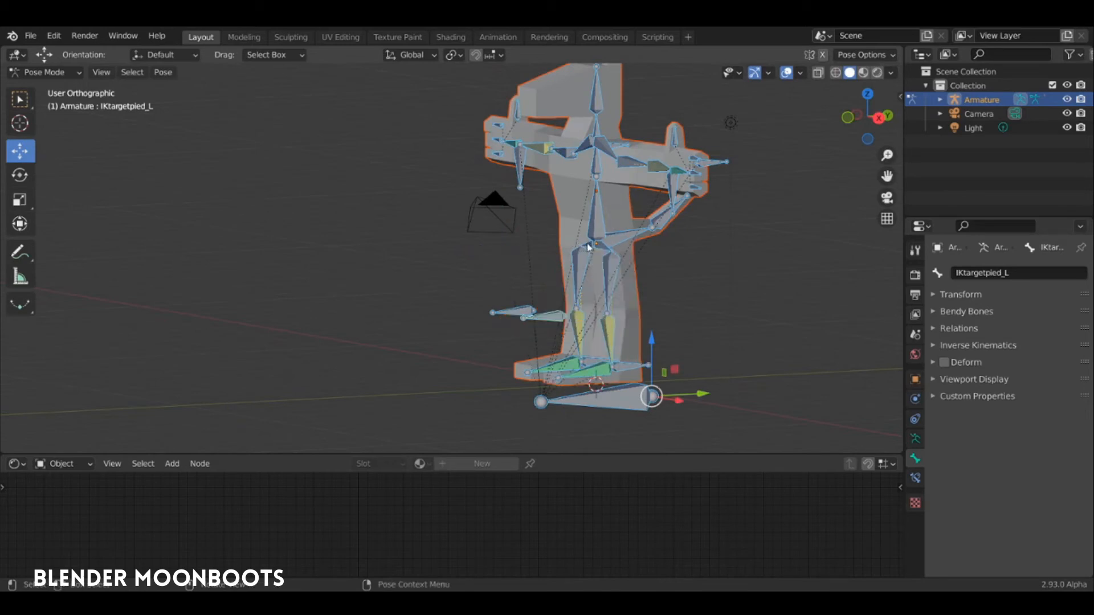
pyautogui.keyDown('alt'); pyautogui.moveTo(602, 244); pyautogui.dragTo(710, 267); pyautogui.keyUp('alt')
# Select the armature together with the Cube mesh, enter Weight Paint mode on the mesh, and select the cuisse_L thigh bone.
pyautogui.hotkey('ctrl', 'Tab')
pyautogui.click(693, 359)
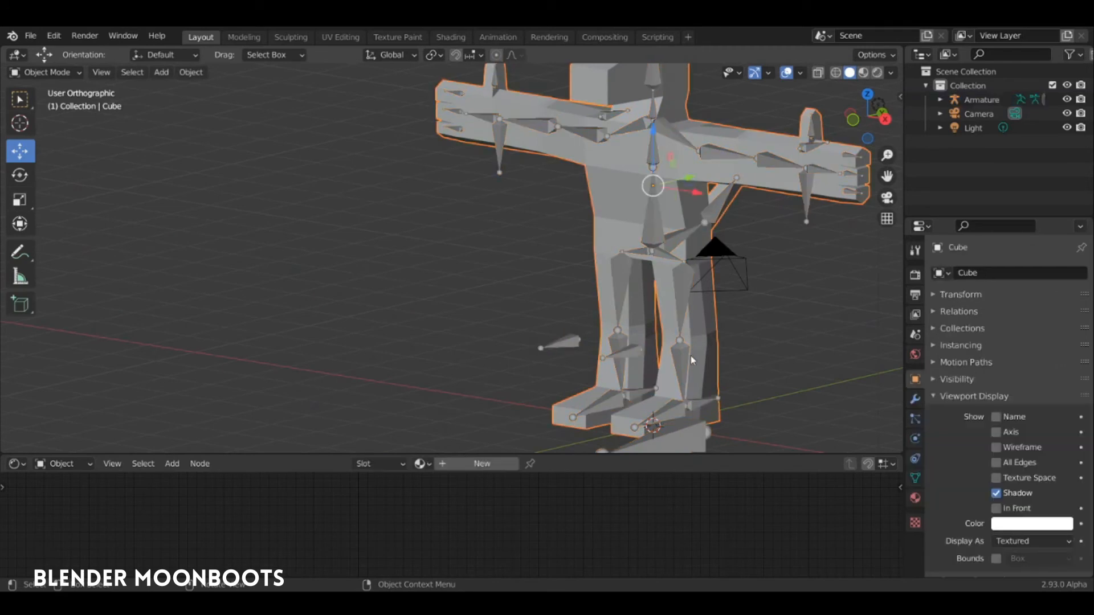
pyautogui.click(703, 354)
pyautogui.keyDown('shift'); pyautogui.click(715, 348); pyautogui.keyUp('shift')
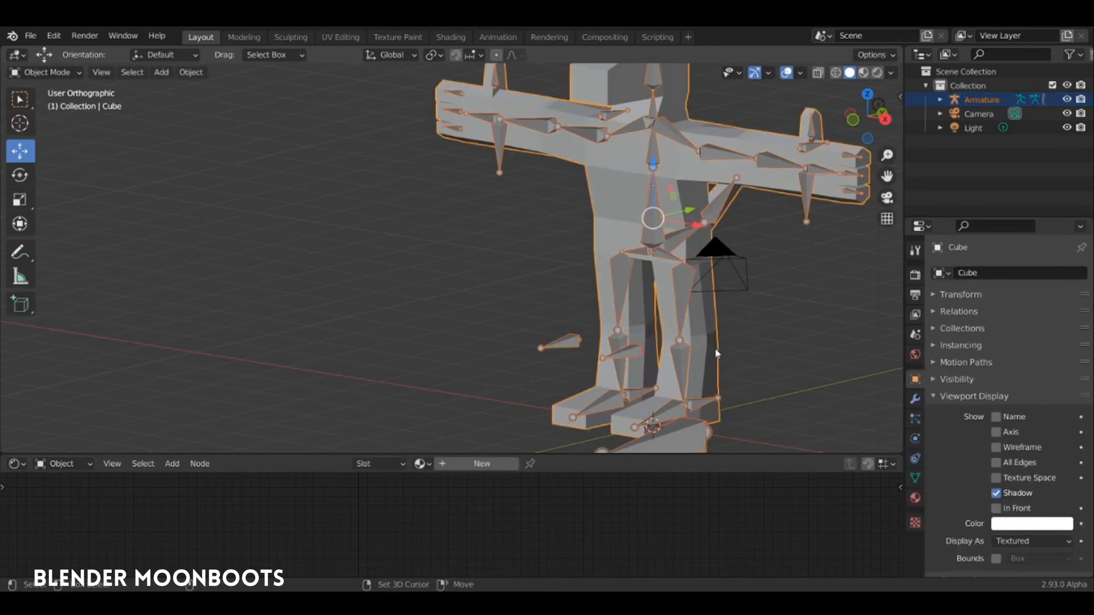
pyautogui.hotkey('ctrl', 'Tab')
pyautogui.click(809, 260)
pyautogui.moveTo(691, 254)
pyautogui.mouseDown(button='middle')
pyautogui.moveTo(624, 268)
pyautogui.moveTo(565, 241)
pyautogui.moveTo(640, 237)
pyautogui.moveTo(610, 305)
pyautogui.mouseUp(button='middle')
pyautogui.keyDown('ctrl'); pyautogui.click(621, 273); pyautogui.keyUp('ctrl')
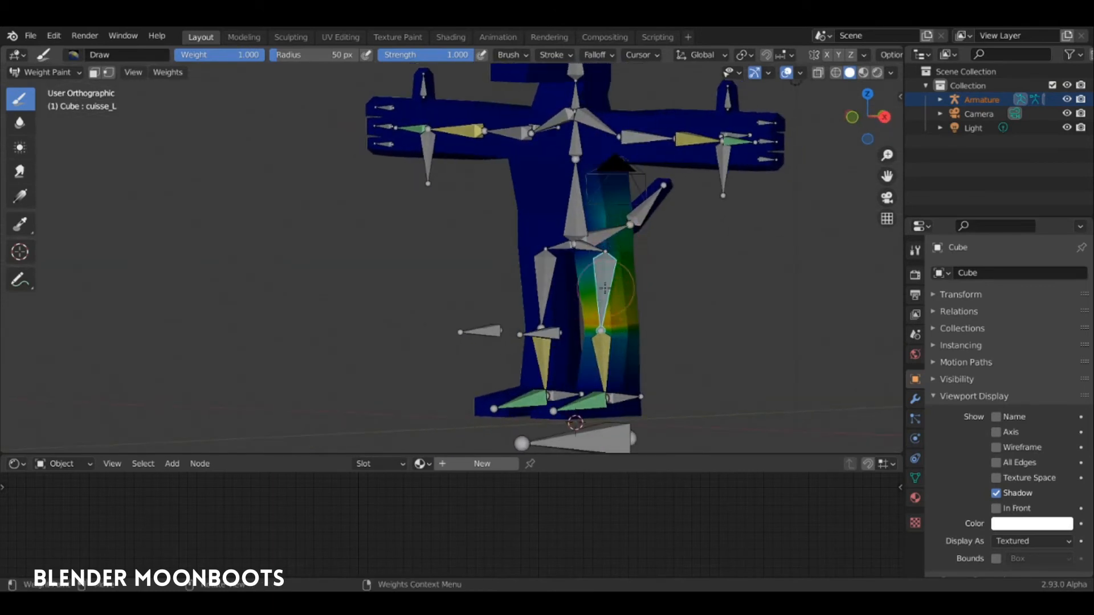
# Show the active brush settings beside the model and set the Draw brush's blend mode to Subtract.
pyautogui.moveTo(627, 208)
pyautogui.mouseDown(button='middle')
pyautogui.moveTo(644, 205)
pyautogui.moveTo(633, 204)
pyautogui.mouseUp(button='middle')
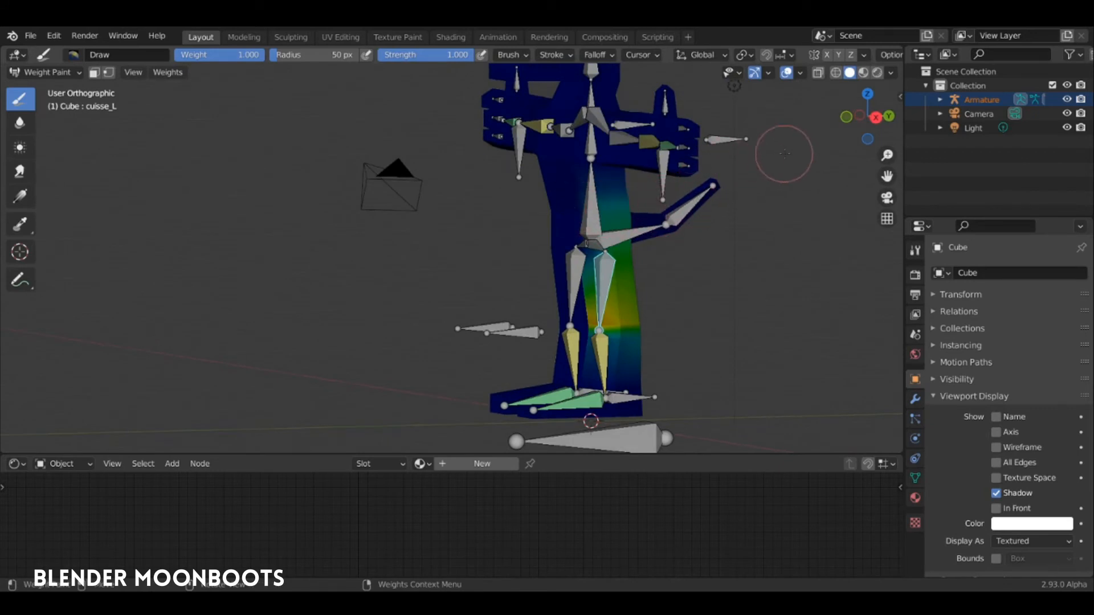
pyautogui.press('n')
pyautogui.click(895, 130)
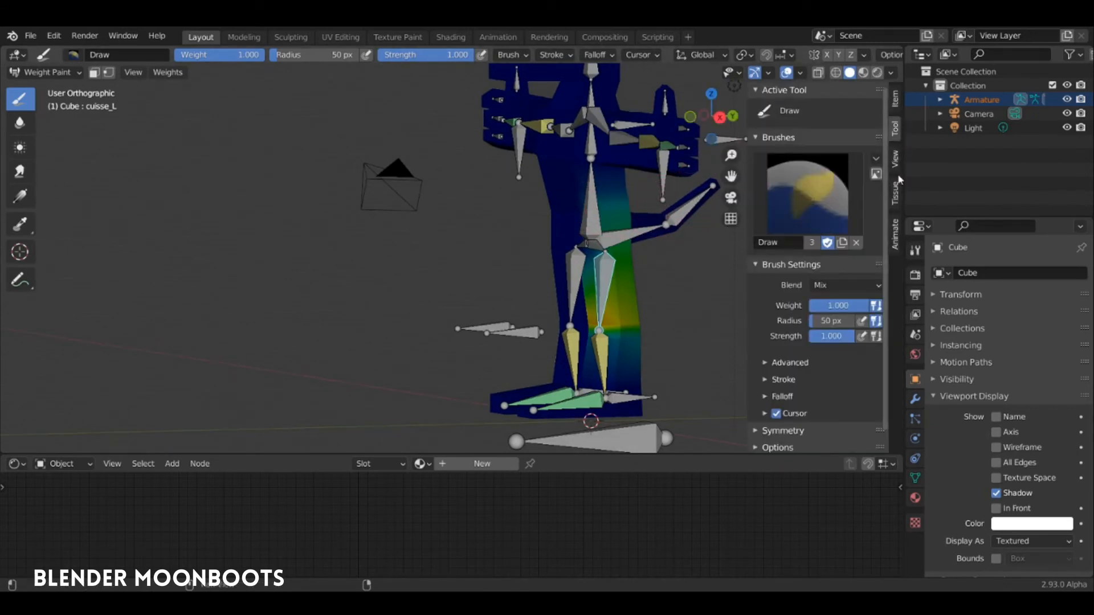
pyautogui.scroll(-2, 888, 192)
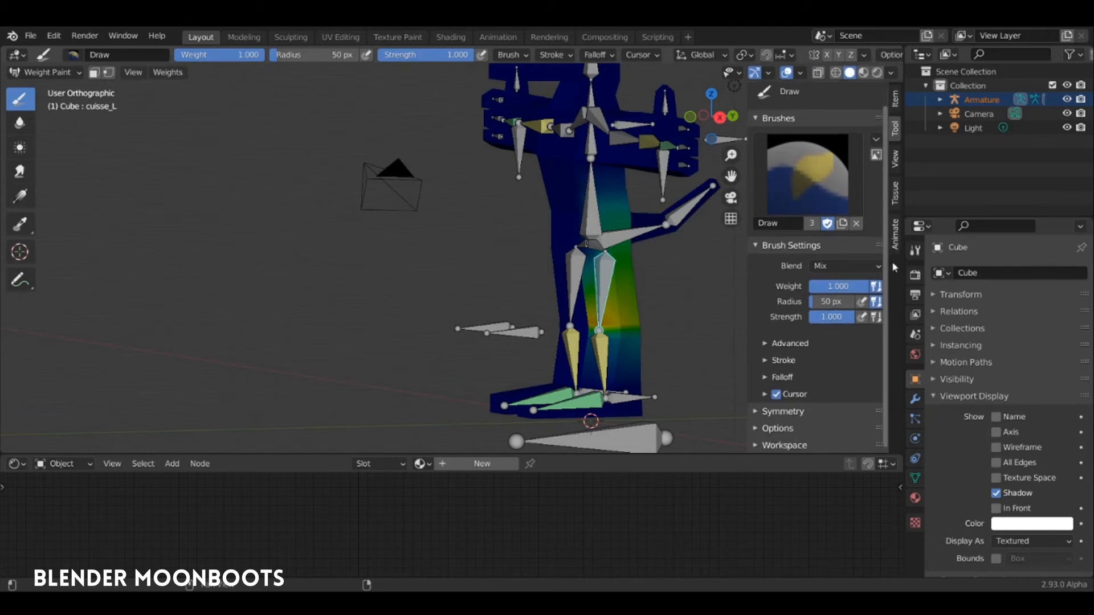
pyautogui.click(832, 264)
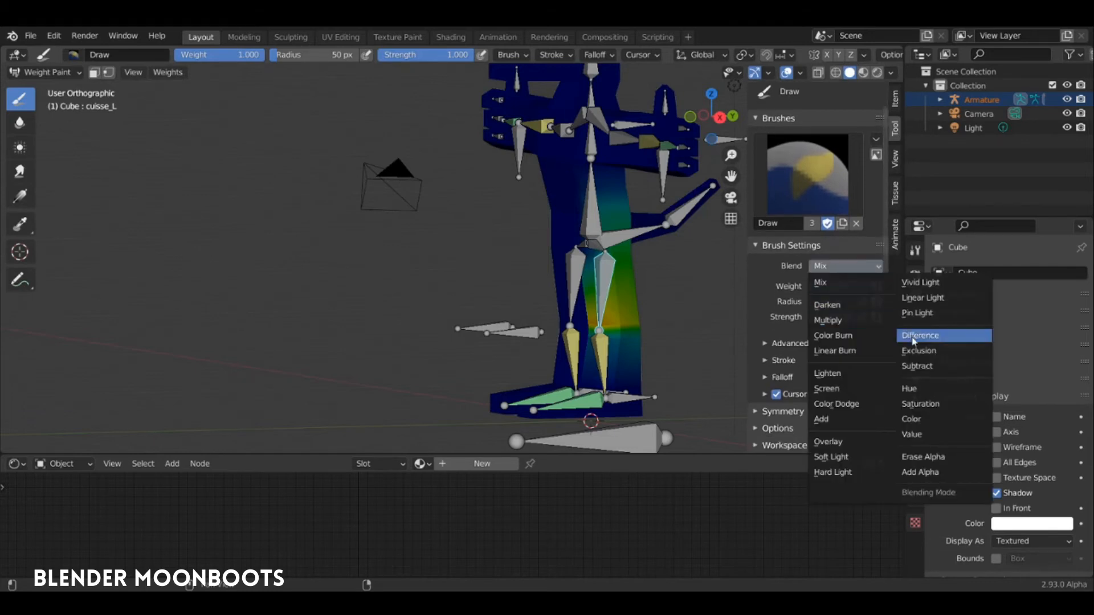
pyautogui.click(932, 367)
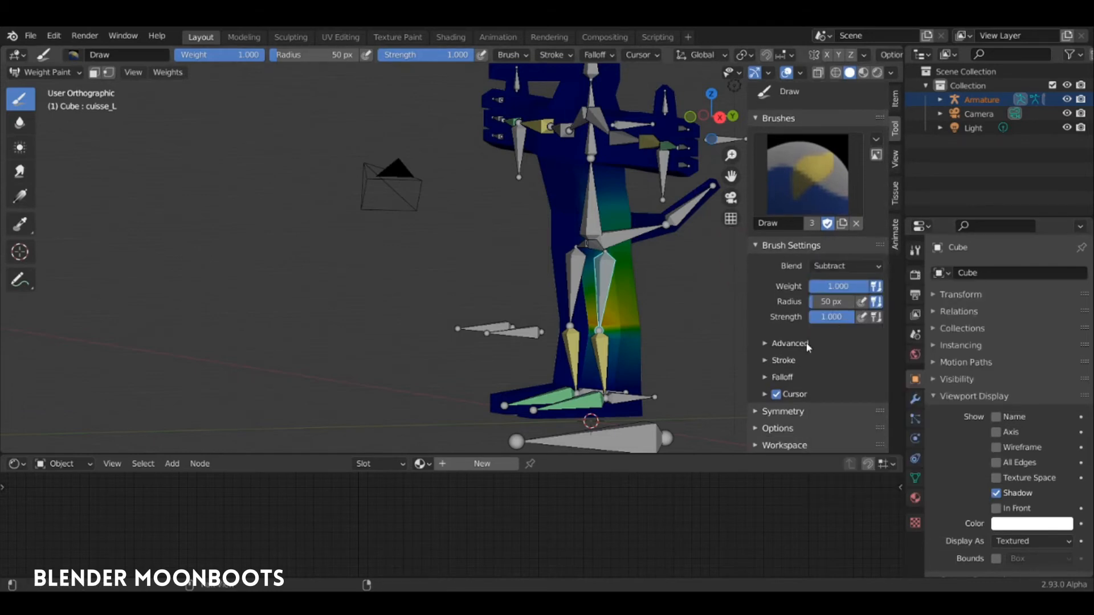
# Expand the brush's Advanced and Falloff settings and check the Front Faces Only and Falloff Shape options.
pyautogui.click(770, 343)
pyautogui.scroll(-3, 777, 352)
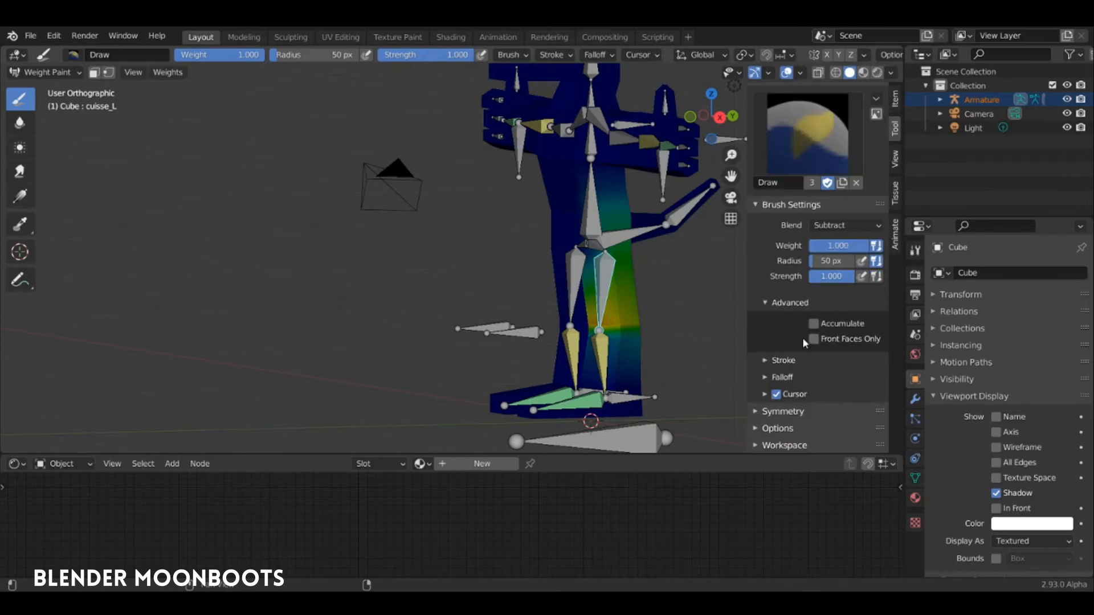
pyautogui.click(768, 378)
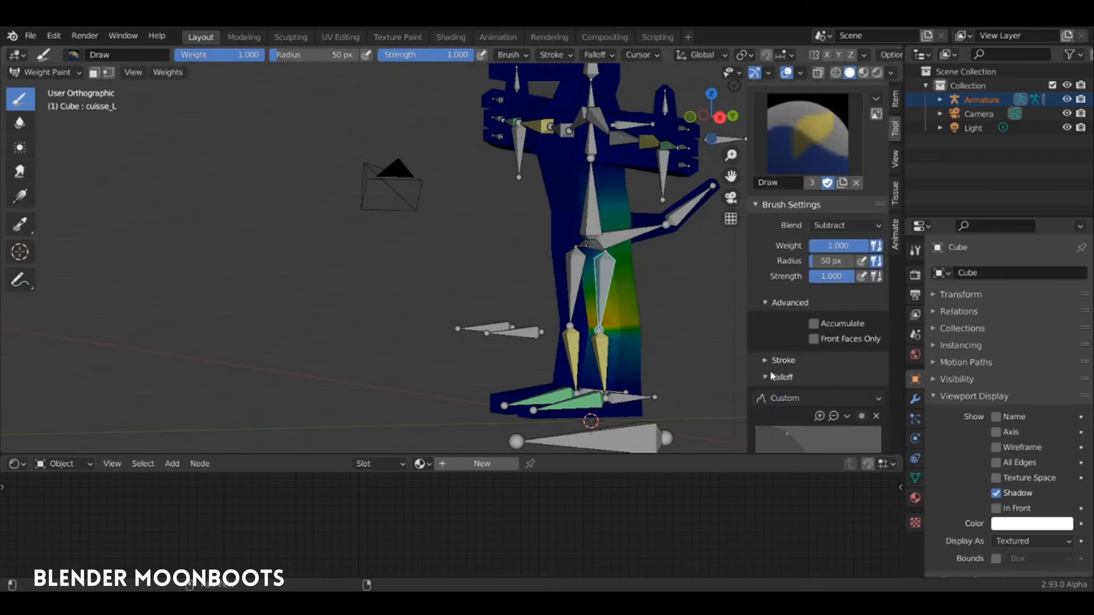
pyautogui.scroll(-8, 768, 378)
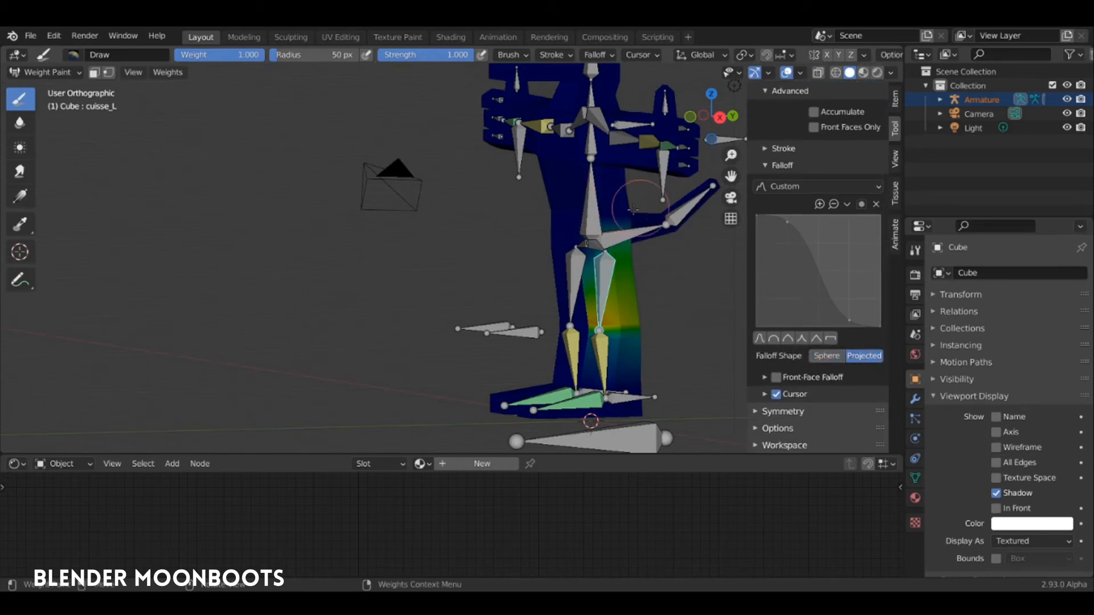
# Select the IKcontrolpied_L foot bone, try moving it to test the left leg, and undo the movement.
pyautogui.moveTo(649, 217)
pyautogui.mouseDown(button='middle')
pyautogui.moveTo(542, 213)
pyautogui.moveTo(685, 272)
pyautogui.moveTo(608, 341)
pyautogui.mouseUp(button='middle')
pyautogui.keyDown('ctrl'); pyautogui.click(595, 359); pyautogui.keyUp('ctrl')
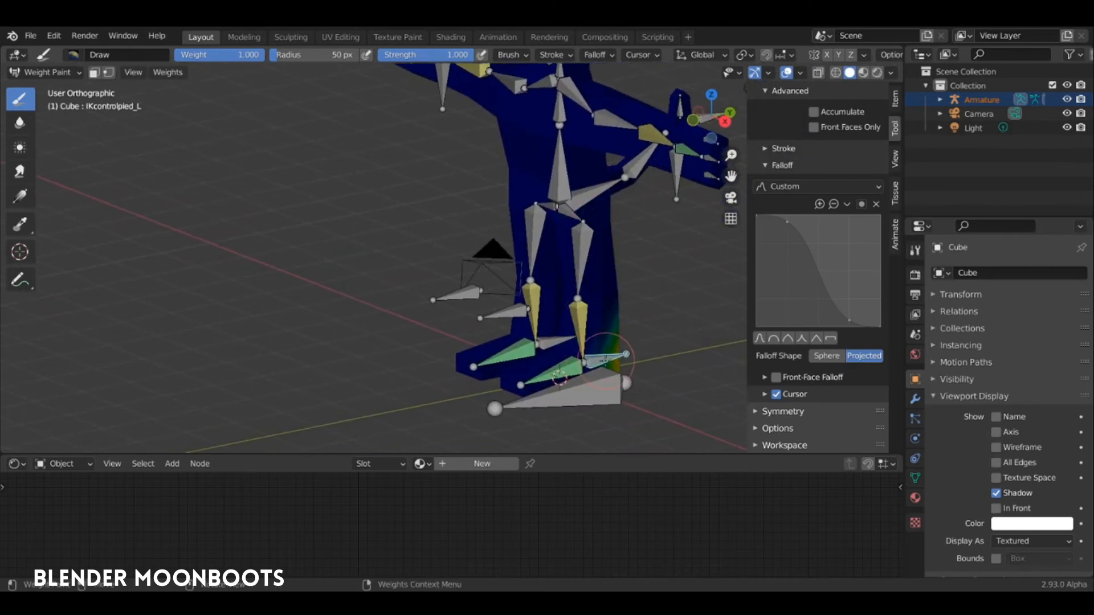
pyautogui.press('g')
pyautogui.click(620, 323)
pyautogui.hotkey('ctrl', 'z')
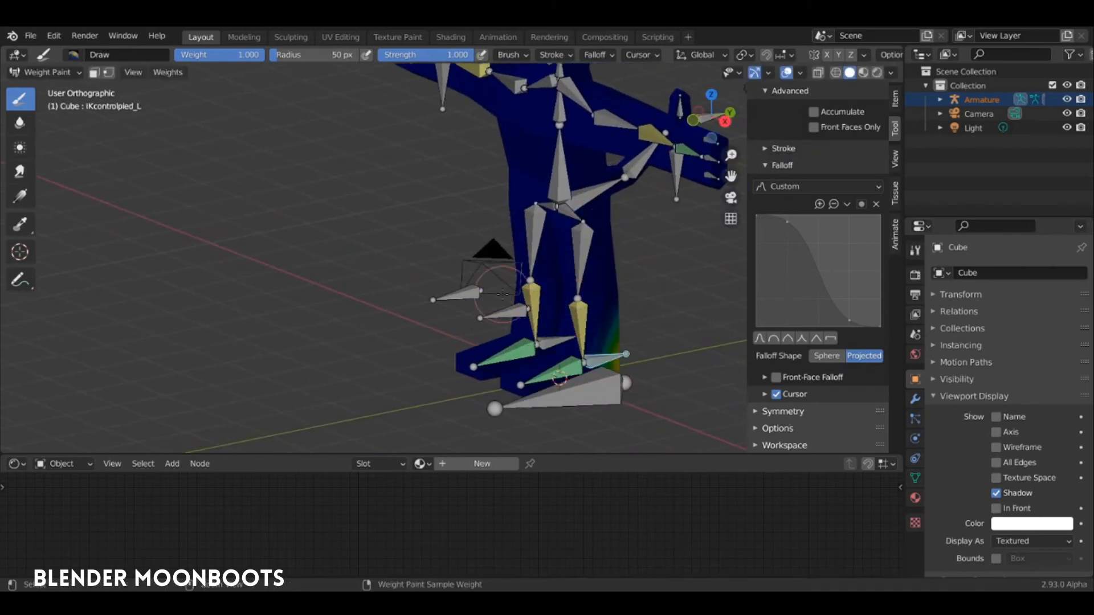
# Examine the weights of the cuisse_R thigh, ventre torso and epaule_L shoulder bones by selecting each in turn.
pyautogui.moveTo(416, 293); pyautogui.dragTo(546, 188, button='middle')
pyautogui.keyDown('ctrl'); pyautogui.click(509, 268); pyautogui.keyUp('ctrl')
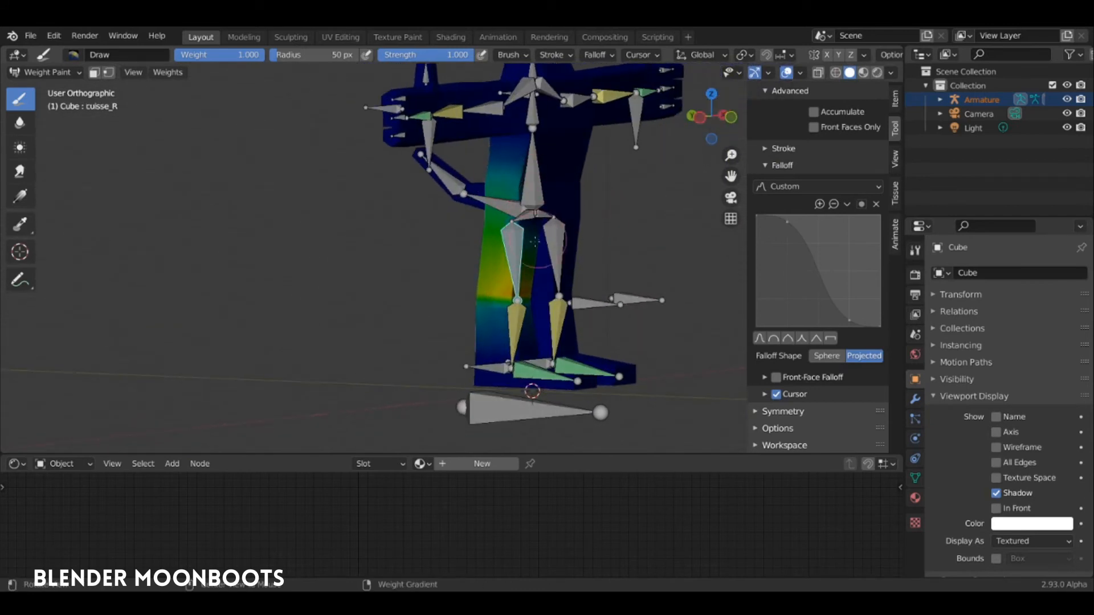
pyautogui.moveTo(488, 163); pyautogui.dragTo(440, 317, button='middle')
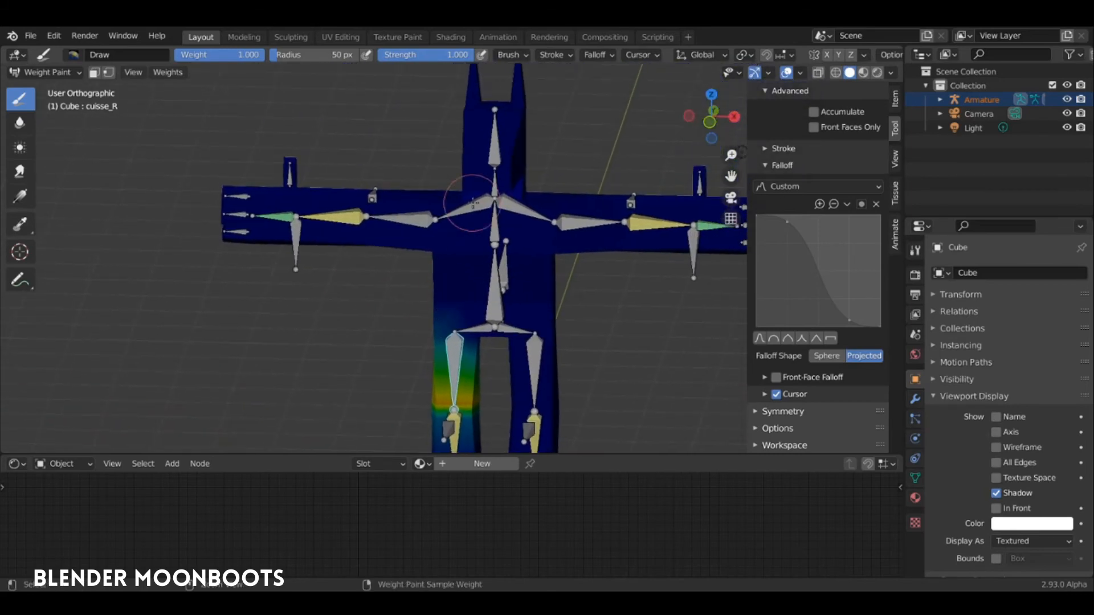
pyautogui.keyDown('ctrl'); pyautogui.click(516, 215); pyautogui.keyUp('ctrl')
pyautogui.keyDown('ctrl'); pyautogui.click(488, 236); pyautogui.keyUp('ctrl')
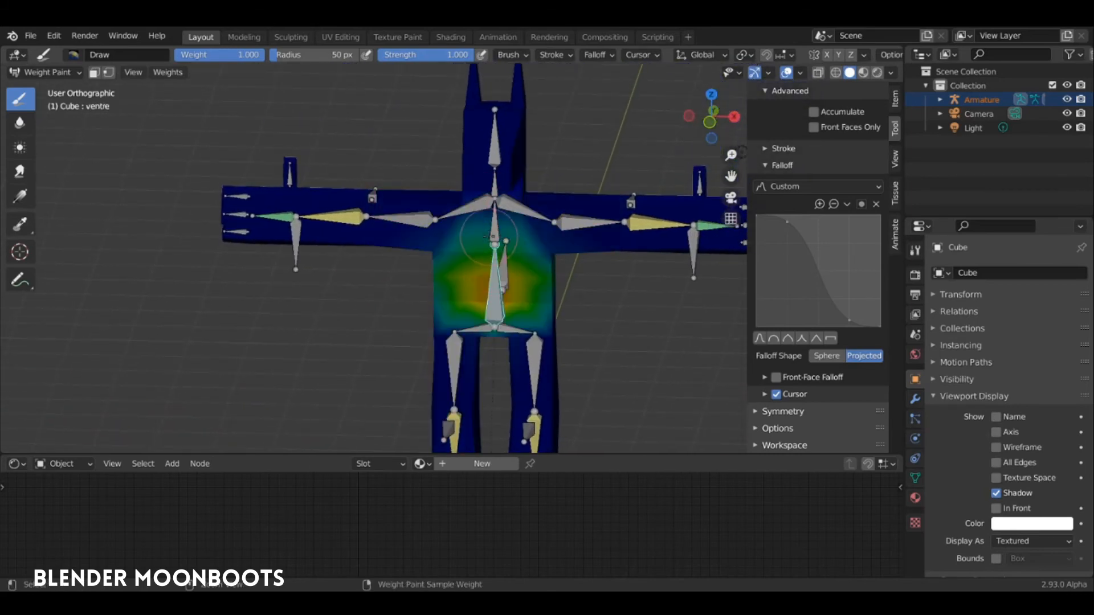
pyautogui.keyDown('ctrl'); pyautogui.click(494, 231); pyautogui.keyUp('ctrl')
pyautogui.moveTo(521, 232); pyautogui.dragTo(529, 260, button='middle')
pyautogui.keyDown('ctrl'); pyautogui.click(494, 242); pyautogui.keyUp('ctrl')
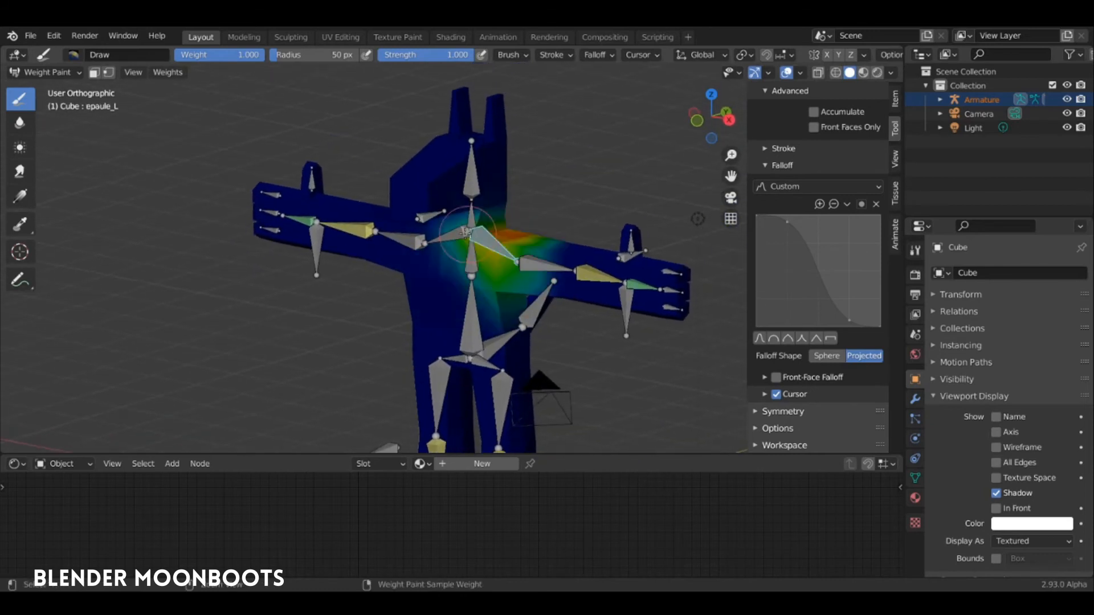
pyautogui.keyDown('ctrl'); pyautogui.click(456, 232); pyautogui.keyUp('ctrl')
# Compare the weights of the cou neck bone and the tête head bone in the right side view.
pyautogui.moveTo(466, 223)
pyautogui.mouseDown(button='middle')
pyautogui.moveTo(476, 203)
pyautogui.moveTo(466, 204)
pyautogui.moveTo(500, 209)
pyautogui.moveTo(435, 215)
pyautogui.mouseUp(button='middle')
pyautogui.keyDown('ctrl'); pyautogui.click(481, 215); pyautogui.keyUp('ctrl')
pyautogui.keyDown('ctrl'); pyautogui.click(476, 182); pyautogui.keyUp('ctrl')
pyautogui.keyDown('ctrl'); pyautogui.click(473, 212); pyautogui.keyUp('ctrl')
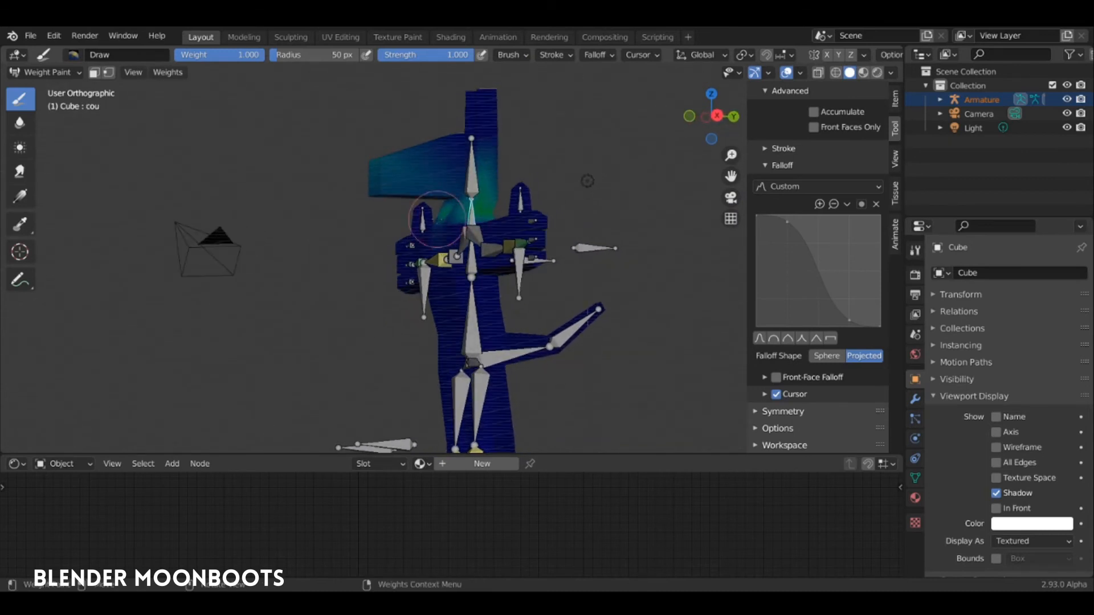
pyautogui.press('KP_3')
pyautogui.keyDown('ctrl'); pyautogui.moveTo(406, 150); pyautogui.dragTo(409, 177); pyautogui.keyUp('ctrl')
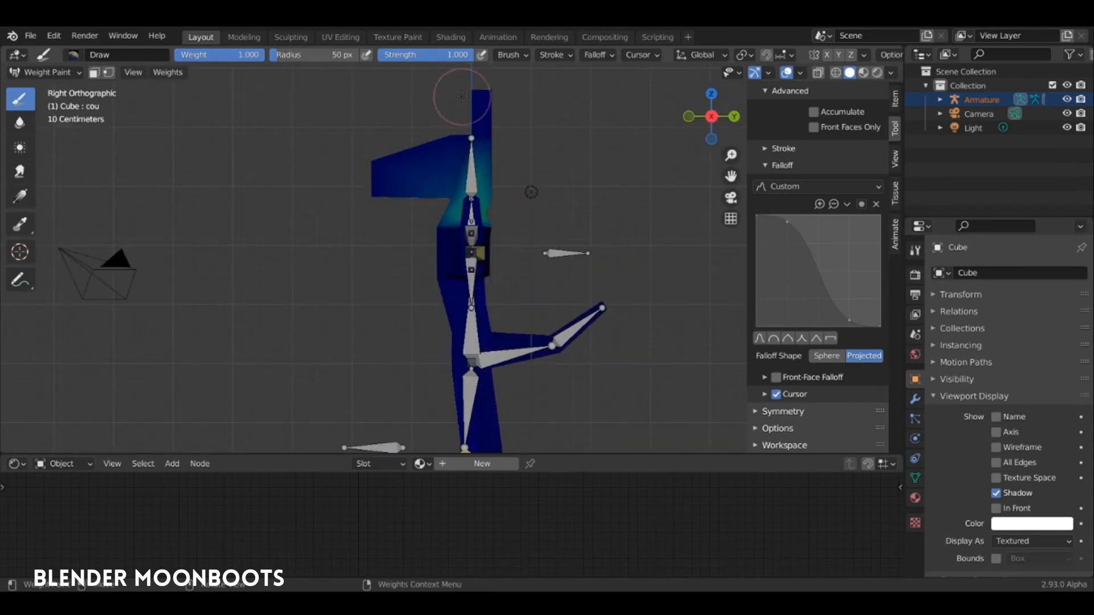
pyautogui.moveTo(456, 123)
pyautogui.mouseDown(button='middle')
pyautogui.moveTo(439, 125)
pyautogui.moveTo(450, 128)
pyautogui.mouseUp(button='middle')
pyautogui.press('KP_3')
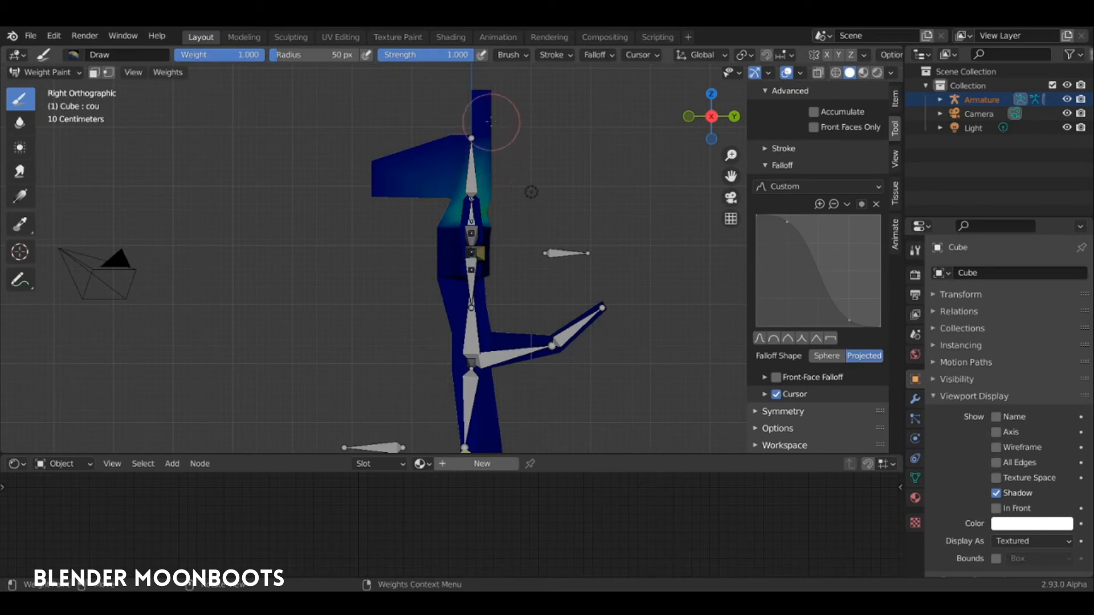
pyautogui.keyDown('ctrl'); pyautogui.click(473, 171); pyautogui.keyUp('ctrl')
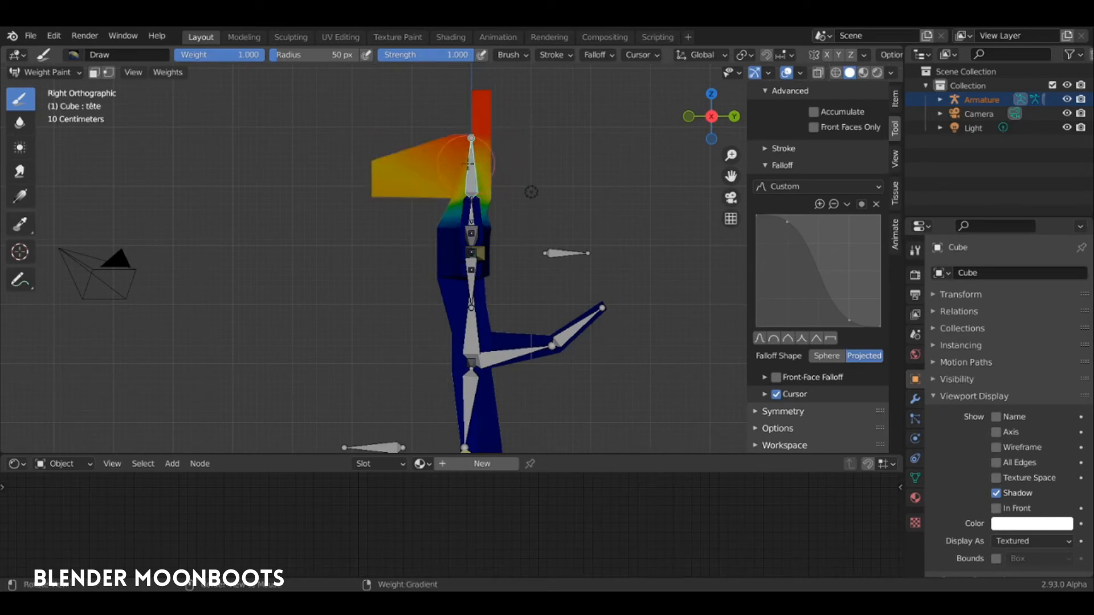
pyautogui.moveTo(467, 164); pyautogui.dragTo(509, 195, button='middle')
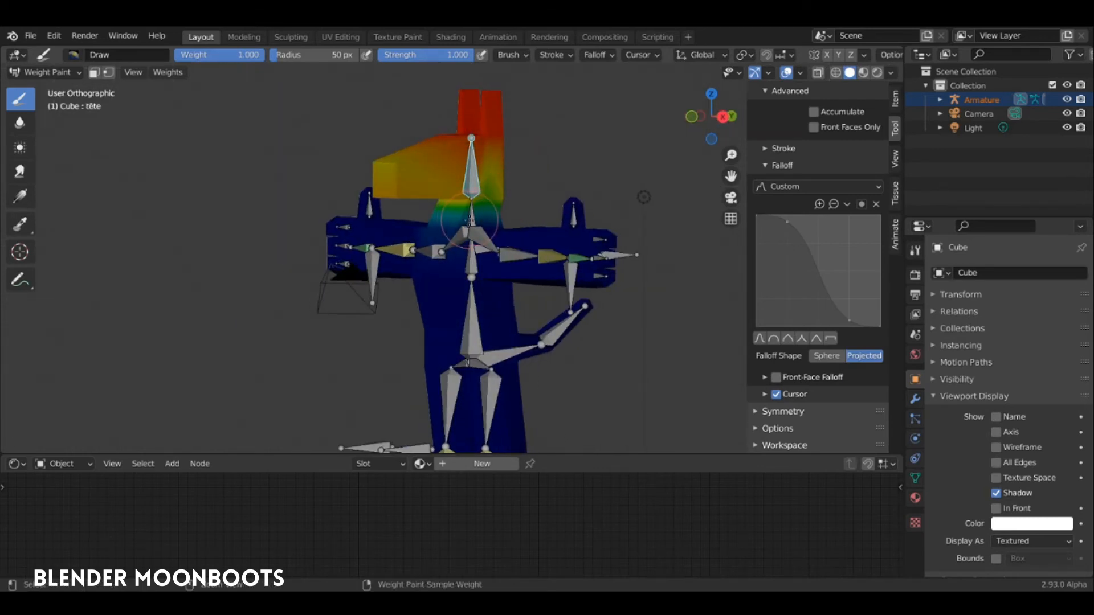
# Reselect the cou neck bone and, in the right side view, paint across the head to subtract the bone's influence there.
pyautogui.keyDown('ctrl'); pyautogui.click(472, 181); pyautogui.keyUp('ctrl')
pyautogui.moveTo(452, 167); pyautogui.dragTo(529, 159, button='middle')
pyautogui.press('KP_3')
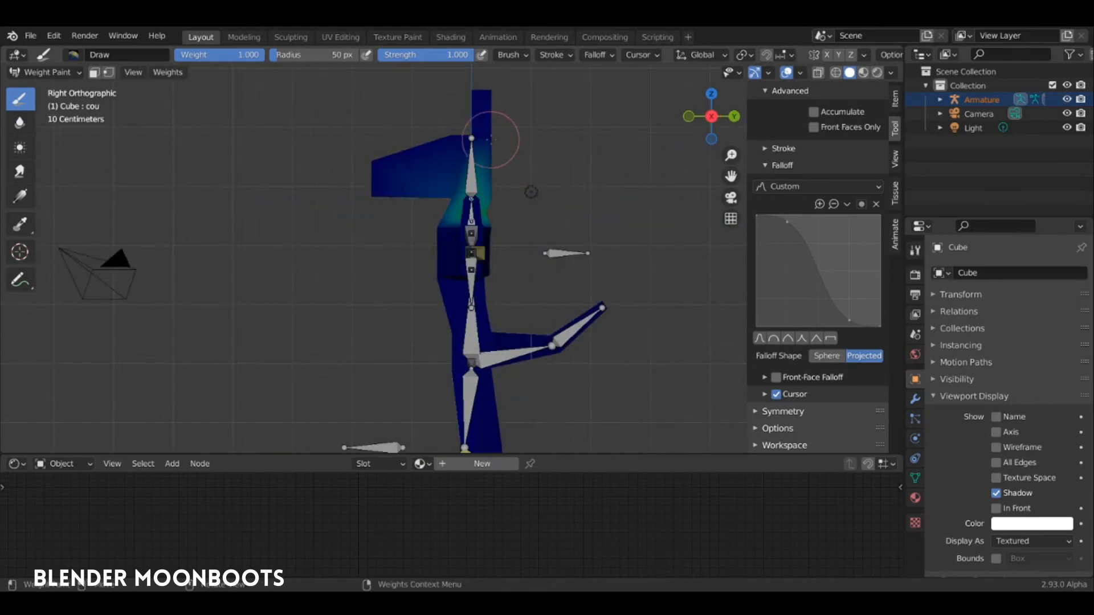
pyautogui.moveTo(504, 175); pyautogui.dragTo(416, 170)
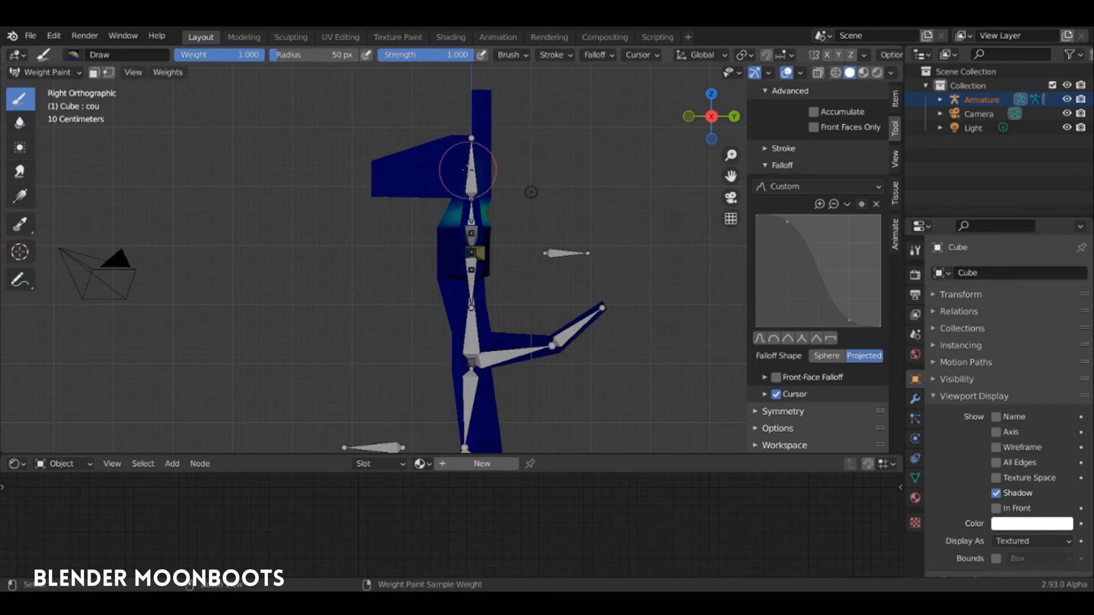
# Test the tail's weights in side view by rotating queue1 and queue2 in turn, restoring each bone's rotation.
pyautogui.keyDown('ctrl'); pyautogui.click(501, 356); pyautogui.keyUp('ctrl')
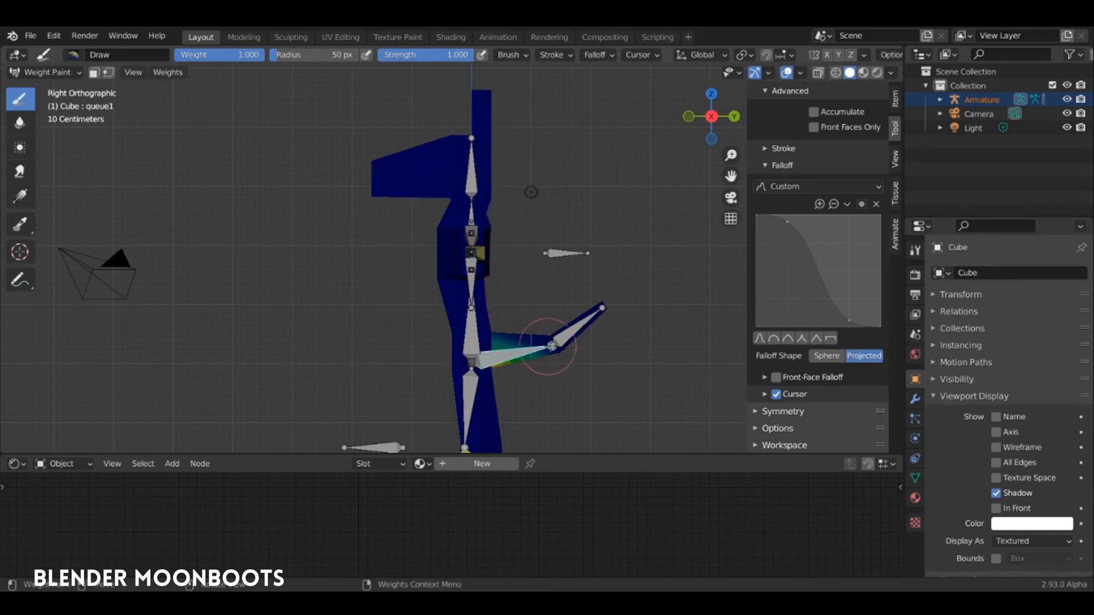
pyautogui.press('r')
pyautogui.click(563, 348)
pyautogui.hotkey('ctrl', 'z')
pyautogui.keyDown('ctrl'); pyautogui.click(584, 326); pyautogui.keyUp('ctrl')
pyautogui.press('r')
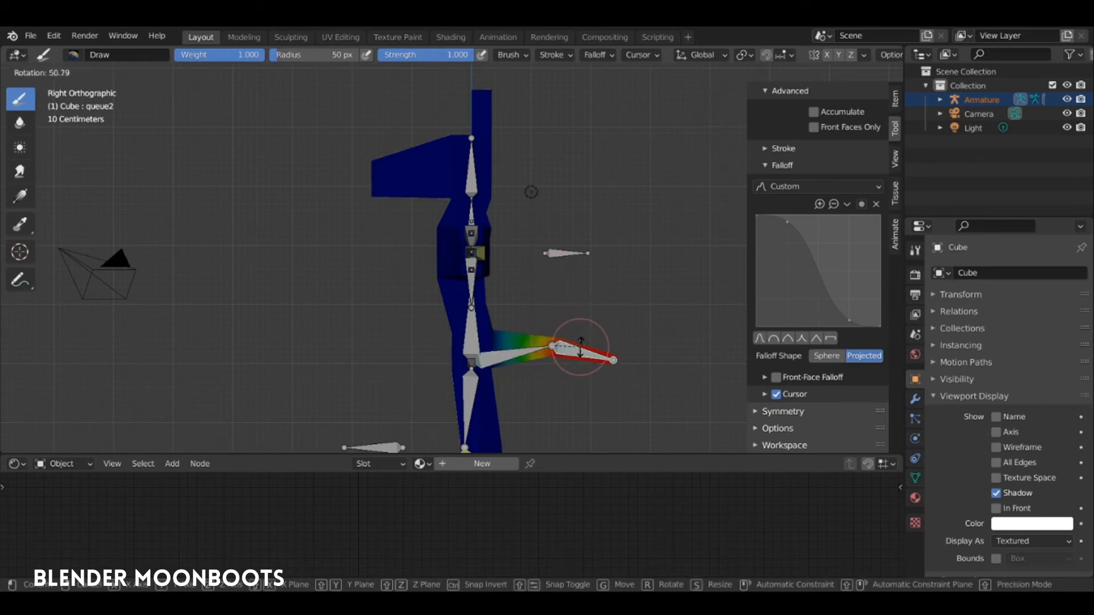
pyautogui.click(604, 322)
# Leave Weight Paint mode and bevel the Cube mesh's edge loop at the middle tail joint with 2 segments in Edit Mode.
pyautogui.moveTo(604, 322)
pyautogui.mouseDown(button='middle')
pyautogui.moveTo(537, 357)
pyautogui.moveTo(556, 342)
pyautogui.moveTo(498, 249)
pyautogui.moveTo(540, 197)
pyautogui.mouseUp(button='middle')
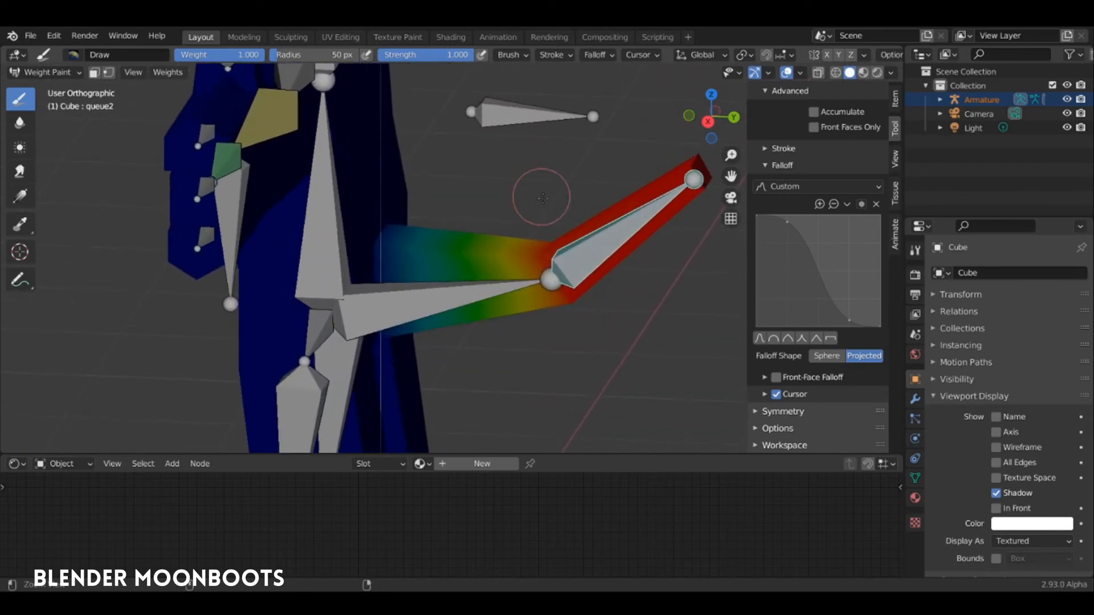
pyautogui.moveTo(528, 237)
pyautogui.mouseDown(button='middle')
pyautogui.moveTo(489, 225)
pyautogui.moveTo(552, 228)
pyautogui.mouseUp(button='middle')
pyautogui.hotkey('ctrl', 'Tab')
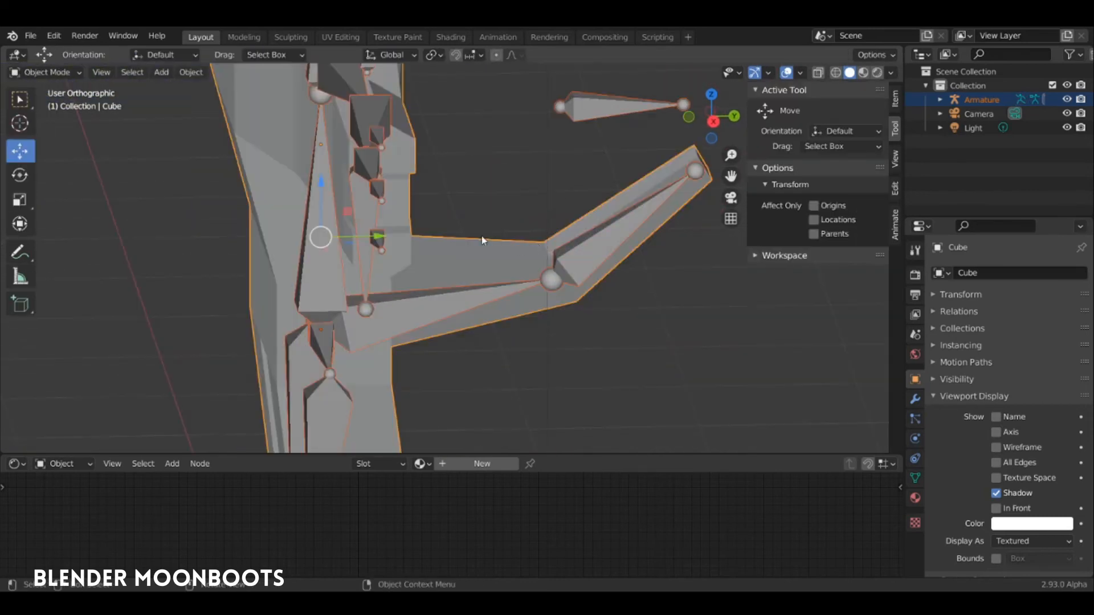
pyautogui.click(561, 290)
pyautogui.press('Tab')
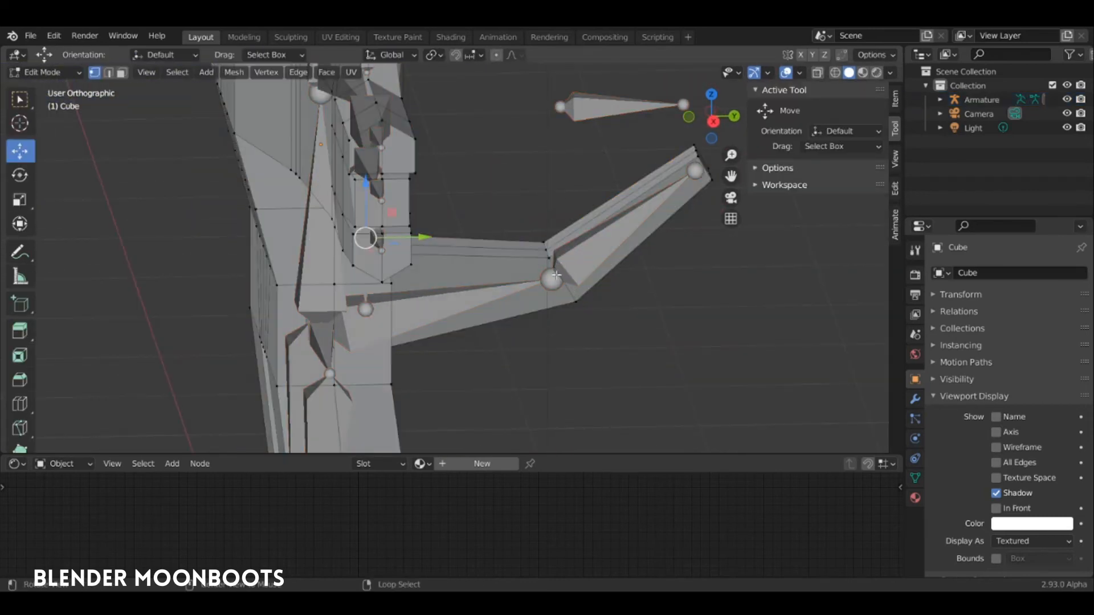
pyautogui.keyDown('alt'); pyautogui.click(557, 275); pyautogui.keyUp('alt')
pyautogui.hotkey('ctrl', 'b')
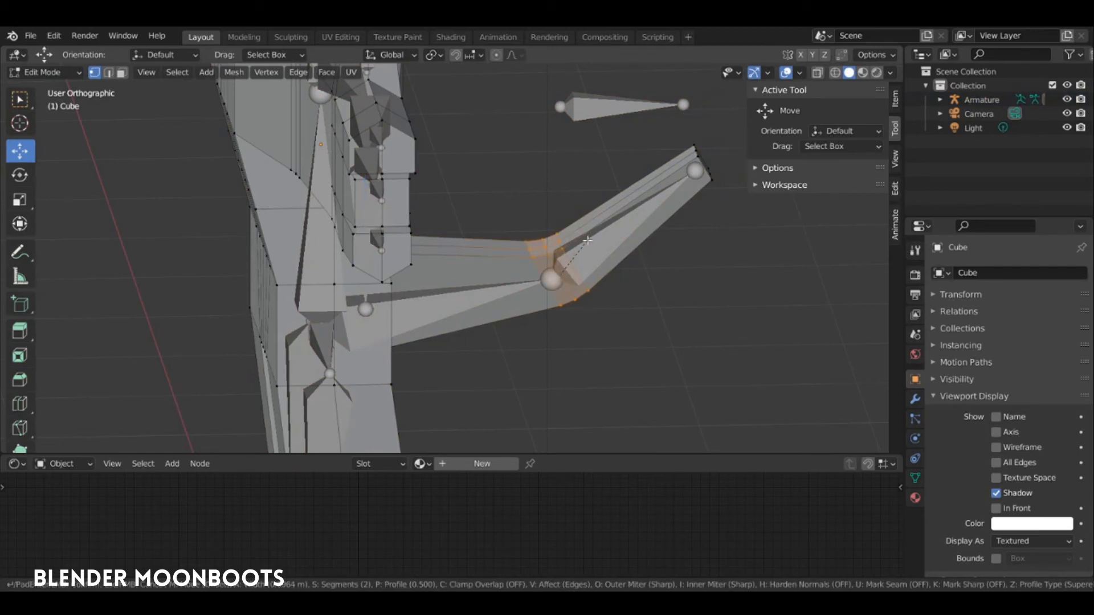
pyautogui.click(587, 240)
pyautogui.press('Tab')
# Select the armature in Object Mode and switch it to Pose Mode.
pyautogui.hotkey('ctrl', 'Tab')
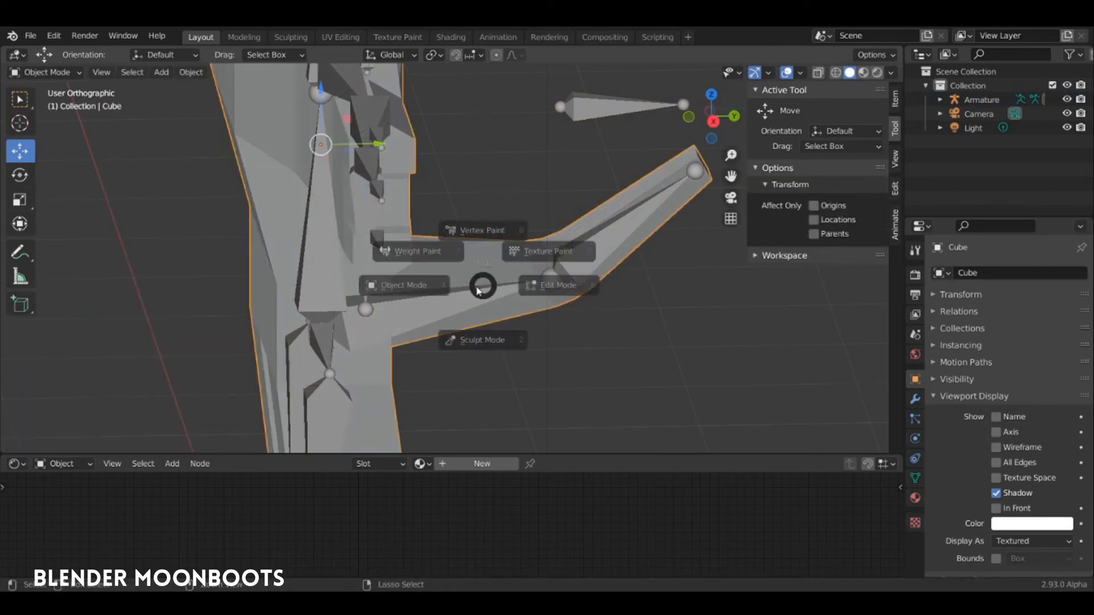
pyautogui.hotkey('ctrl', 'Tab')
pyautogui.click(360, 296)
pyautogui.click(450, 304)
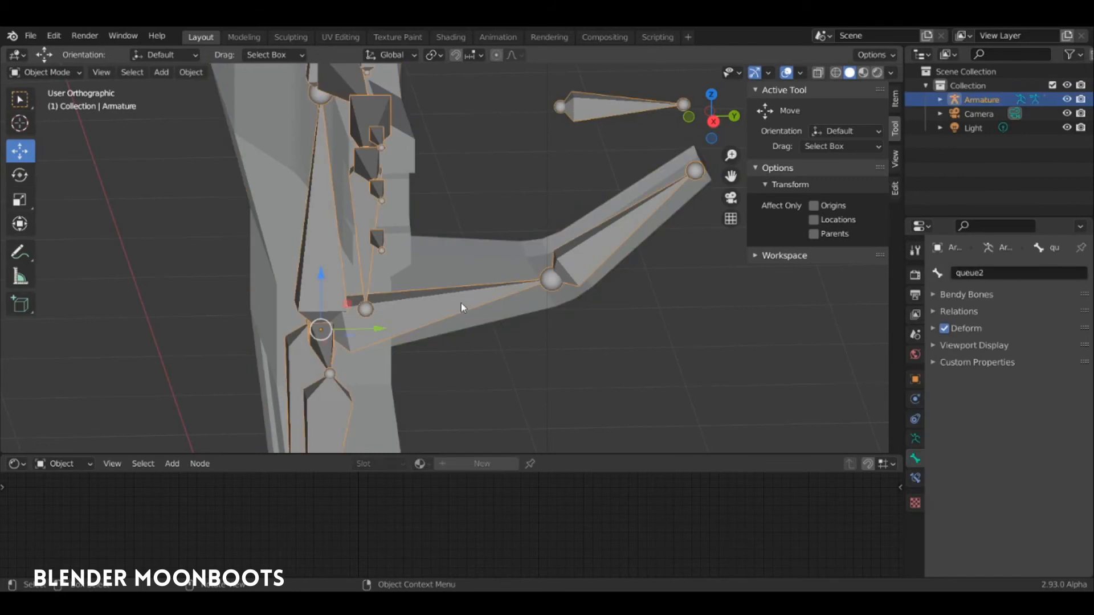
pyautogui.hotkey('ctrl', 'Tab')
# Test the bevelled tail joint by rotating queue1 and queue2 in turn, restoring each bone's rotation.
pyautogui.press('r')
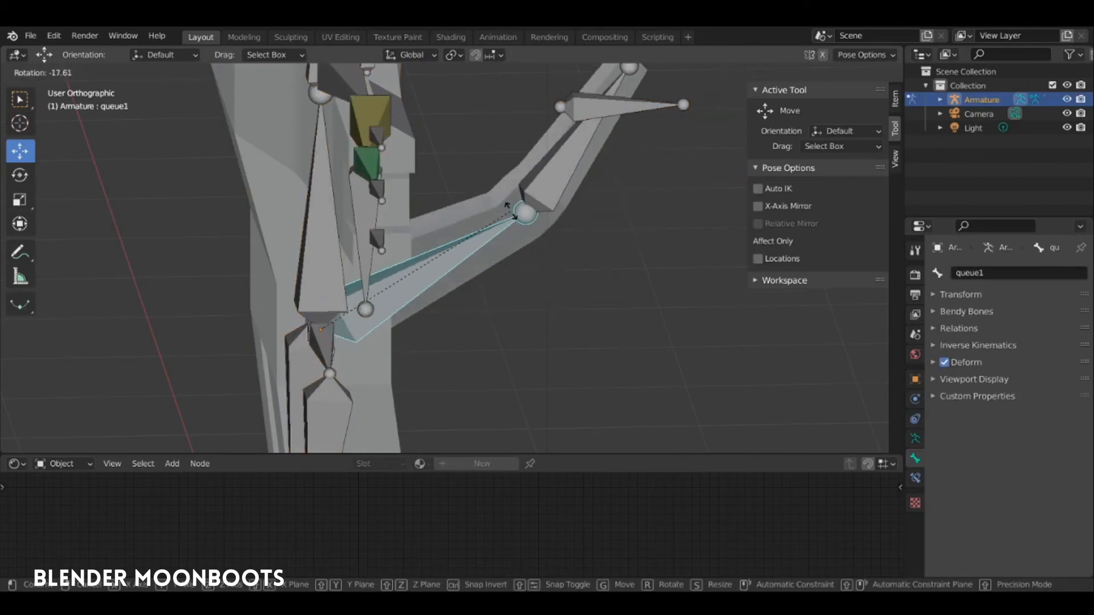
pyautogui.click(553, 319)
pyautogui.hotkey('ctrl', 'z')
pyautogui.hotkey('ctrl', 'z')
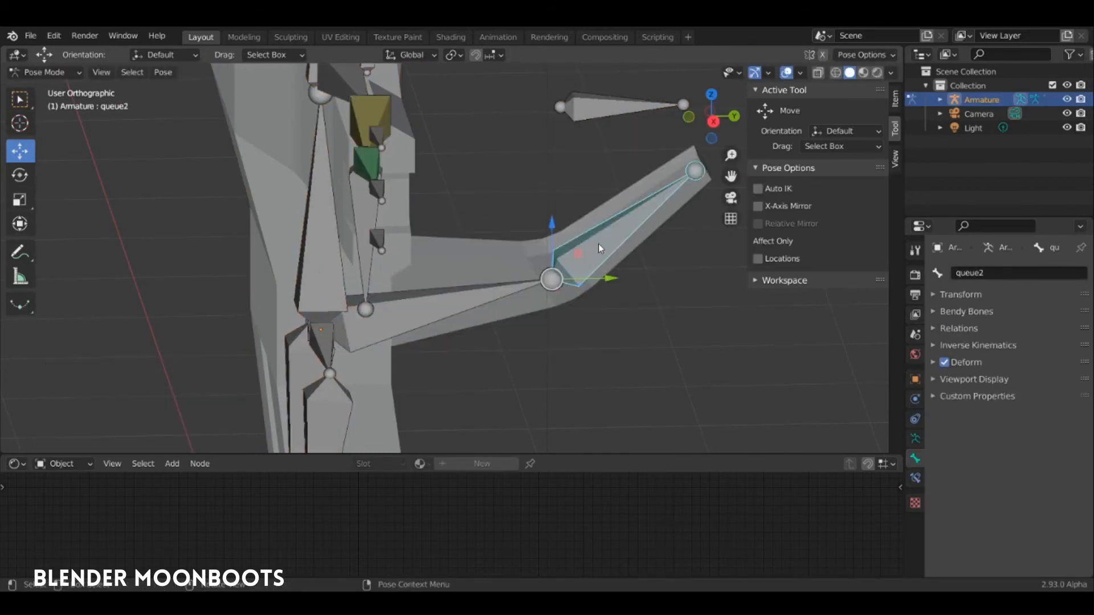
pyautogui.press('r')
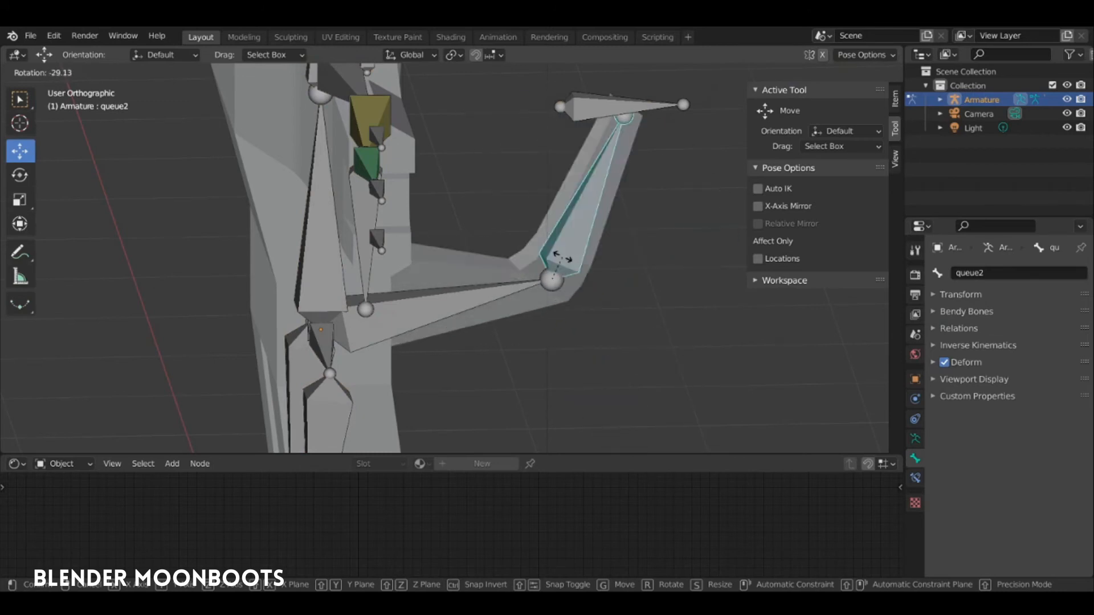
pyautogui.click(562, 259)
# Select the ventre torso bone and open the armature's Skeleton properties.
pyautogui.moveTo(562, 258); pyautogui.dragTo(513, 272, button='middle')
pyautogui.scroll(-5, 516, 291)
pyautogui.moveTo(518, 313); pyautogui.dragTo(557, 246, button='middle')
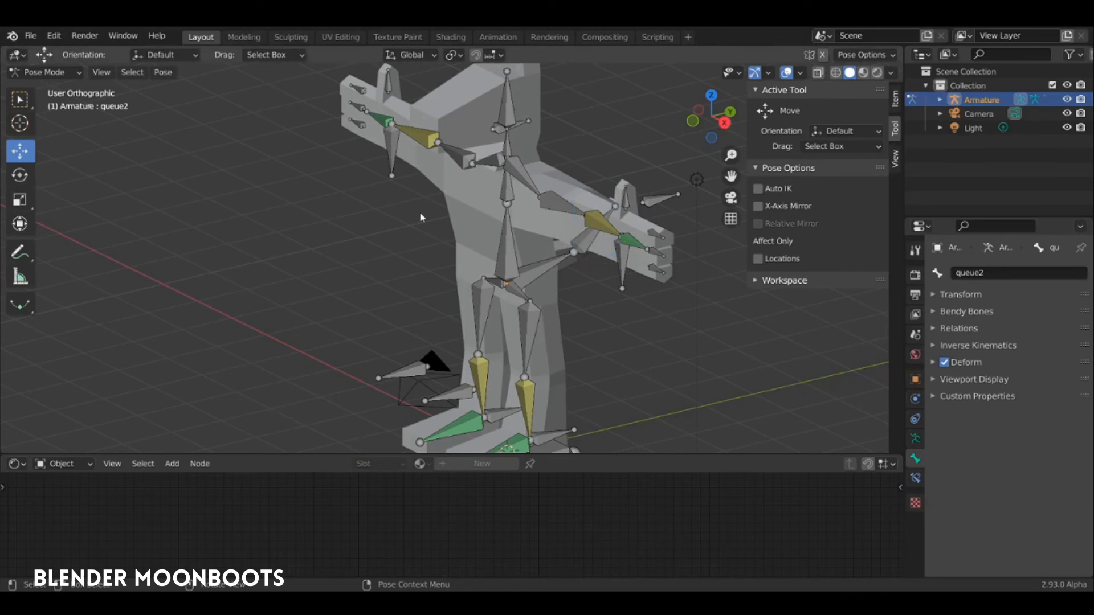
pyautogui.click(509, 244)
pyautogui.moveTo(512, 244); pyautogui.dragTo(558, 230, button='middle')
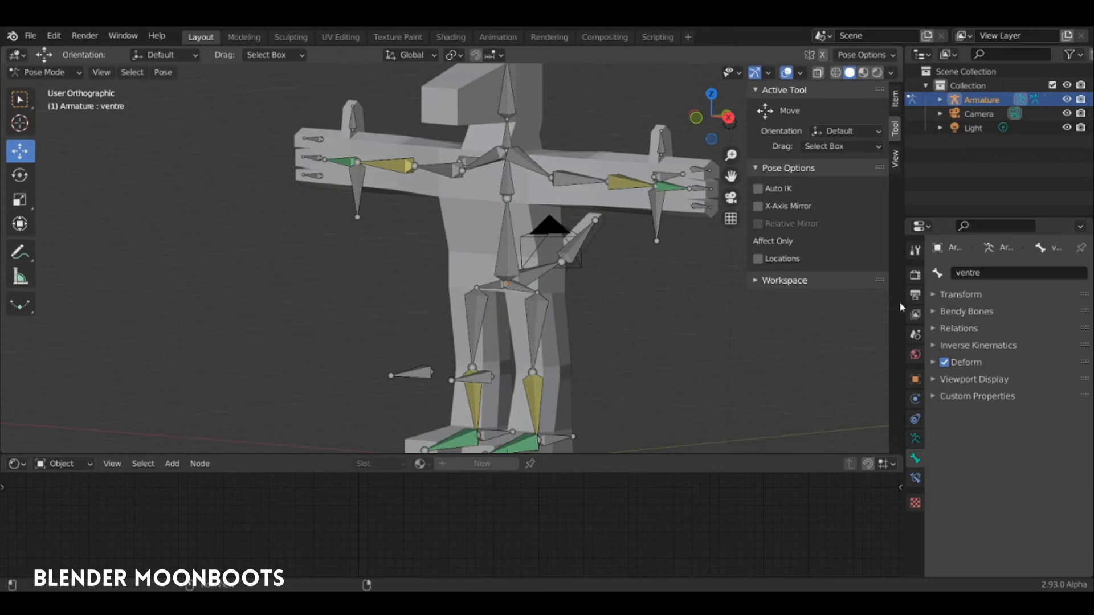
pyautogui.click(915, 440)
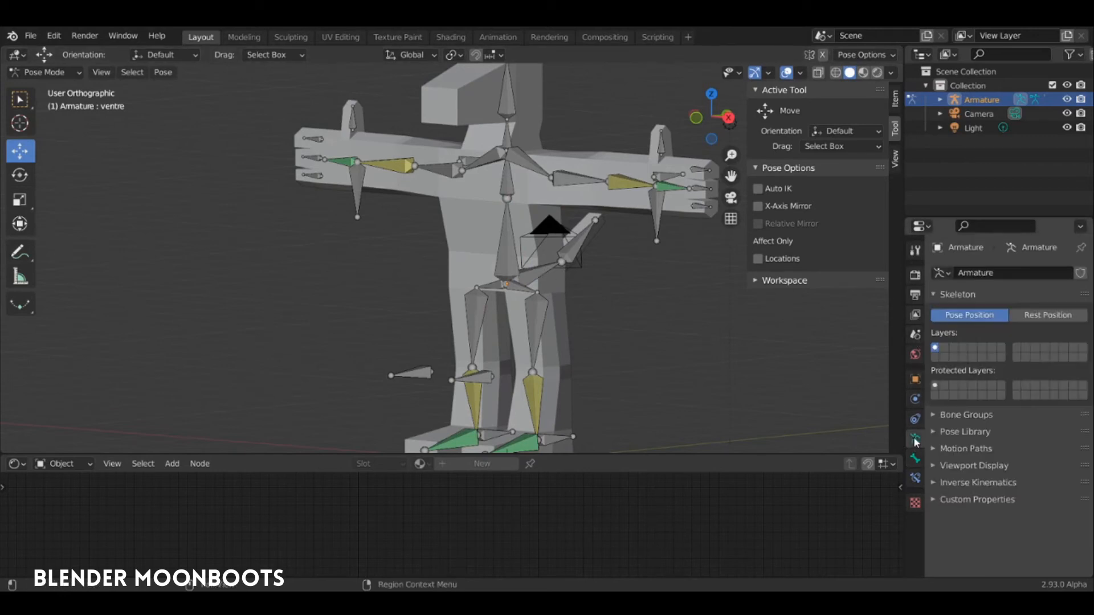
# Preview the armature's bones as Stick and set their viewport display type to B-Bone.
pyautogui.click(936, 295)
pyautogui.click(936, 364)
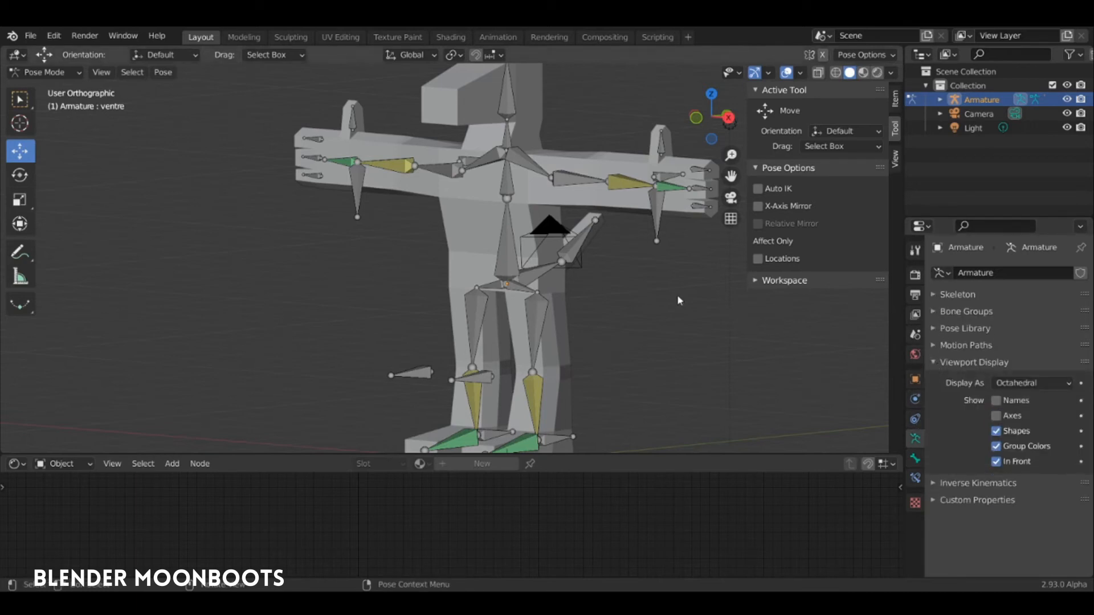
pyautogui.click(1026, 384)
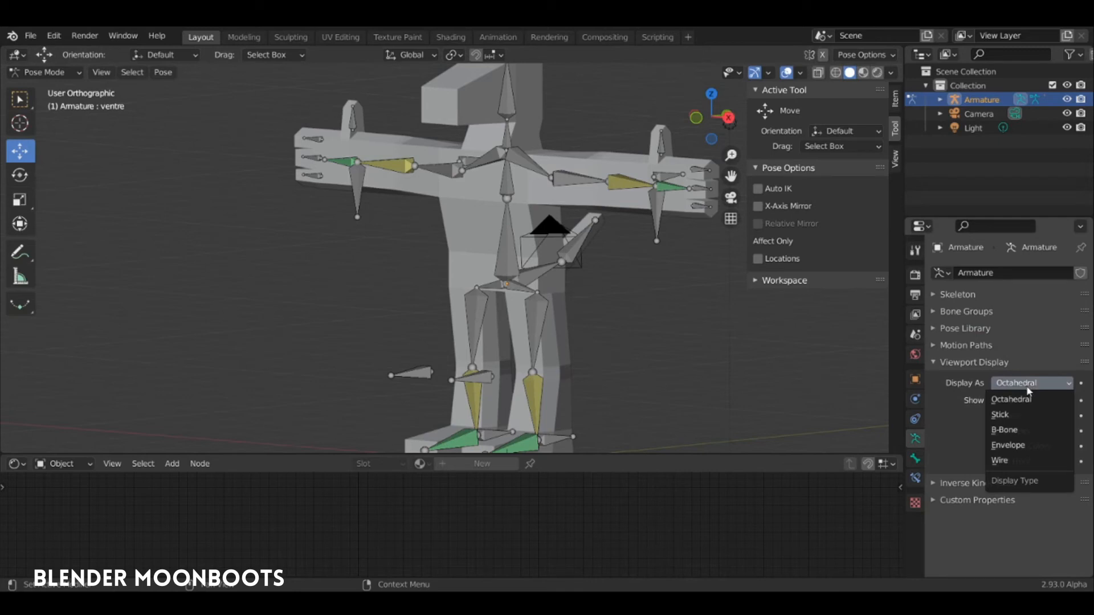
pyautogui.click(1026, 422)
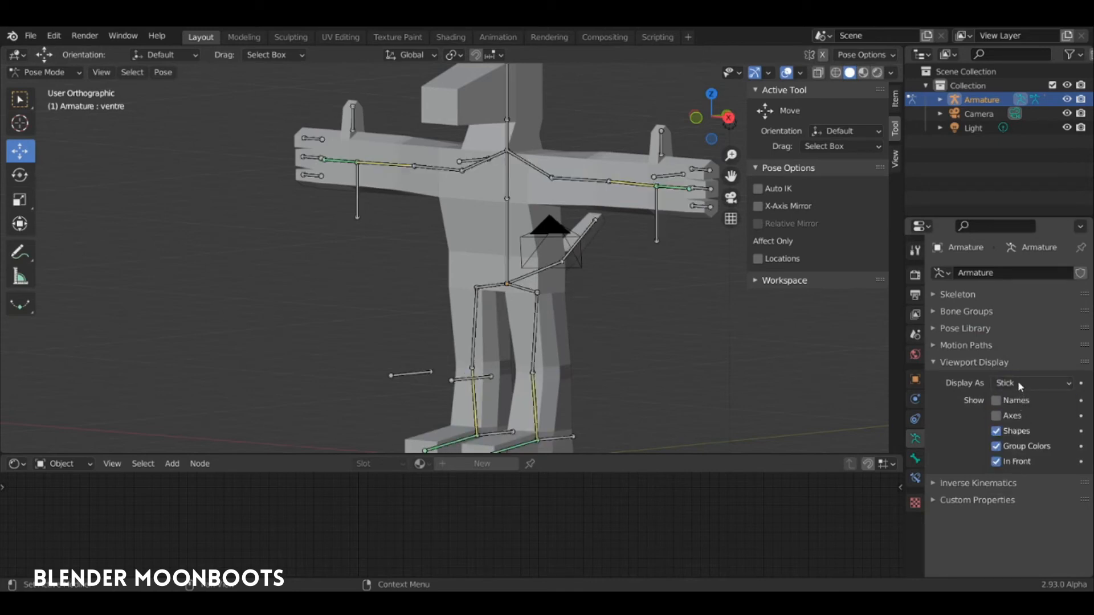
pyautogui.click(1019, 387)
pyautogui.click(1022, 432)
# In Edit Mode, select all bones and scale down their B-Bone display thickness by a factor of about 0.8.
pyautogui.press('Tab')
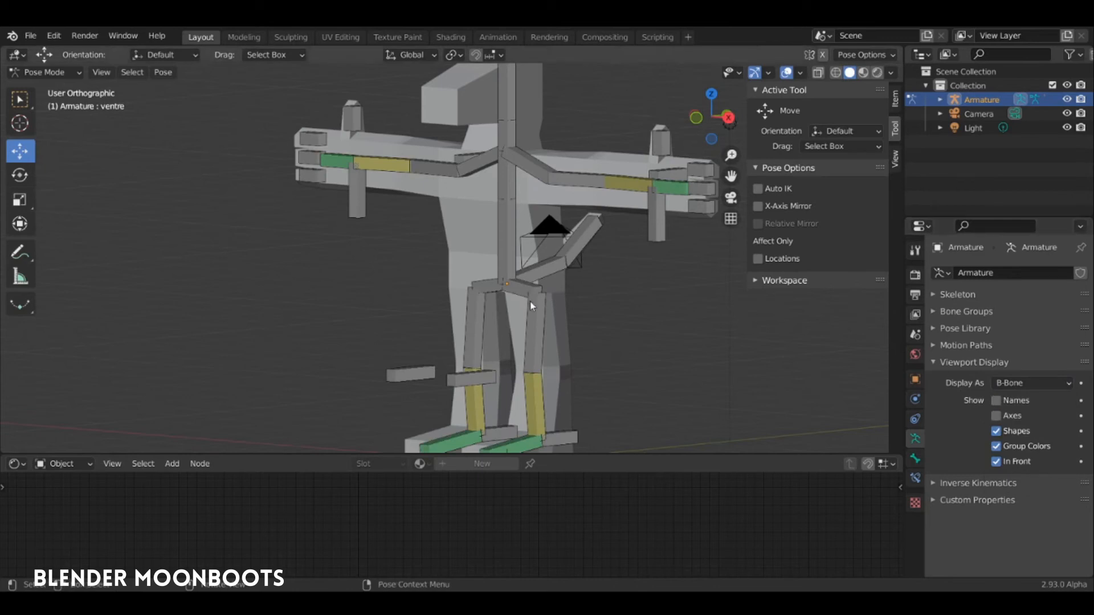
pyautogui.click(534, 308)
pyautogui.press('a')
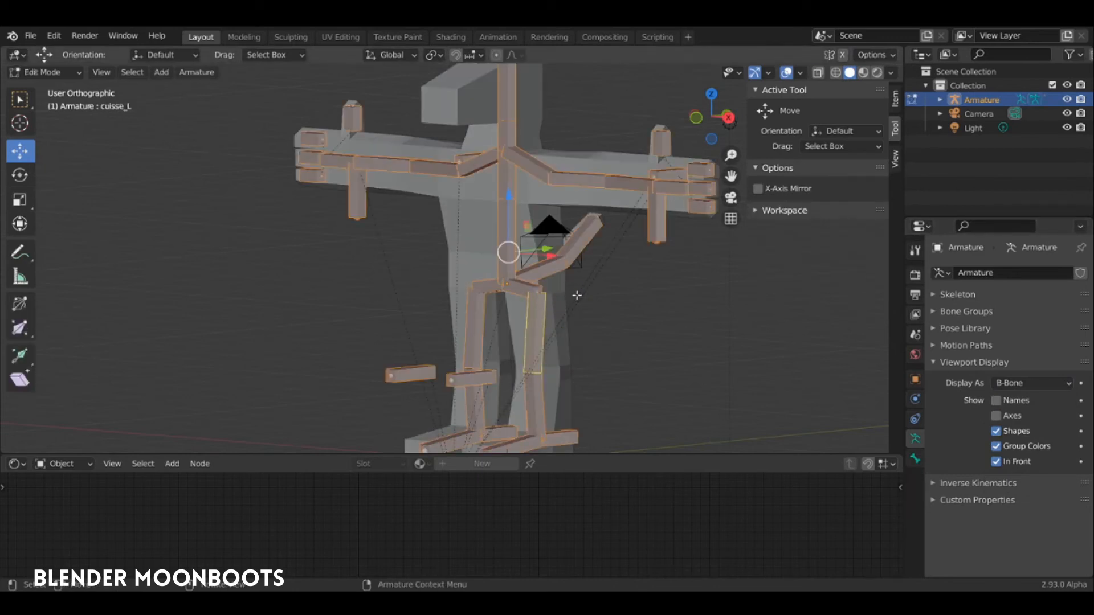
pyautogui.hotkey('ctrl', 'alt', 's')
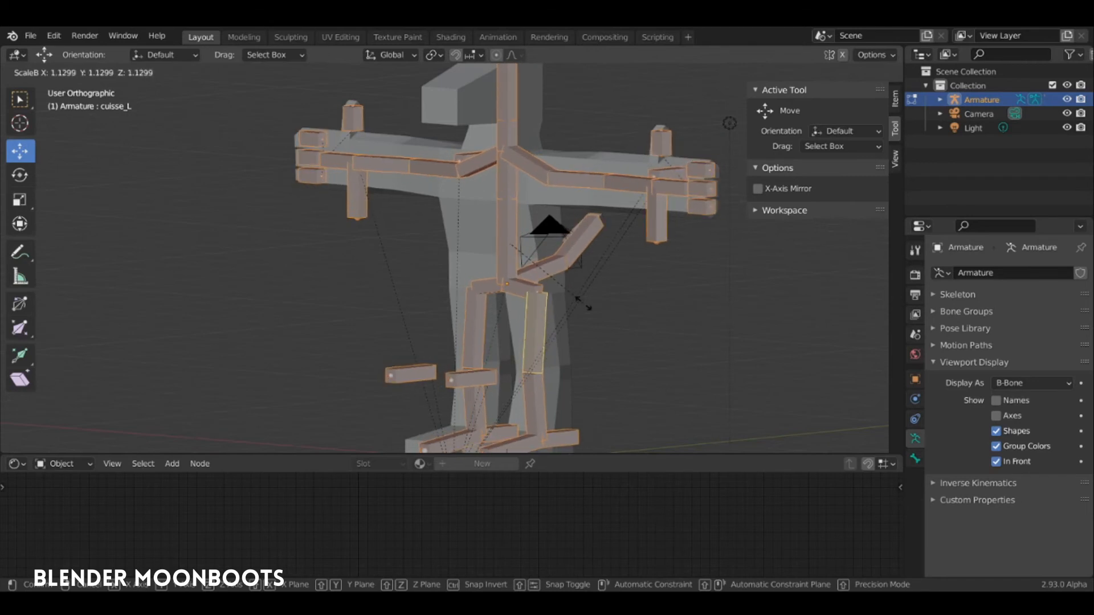
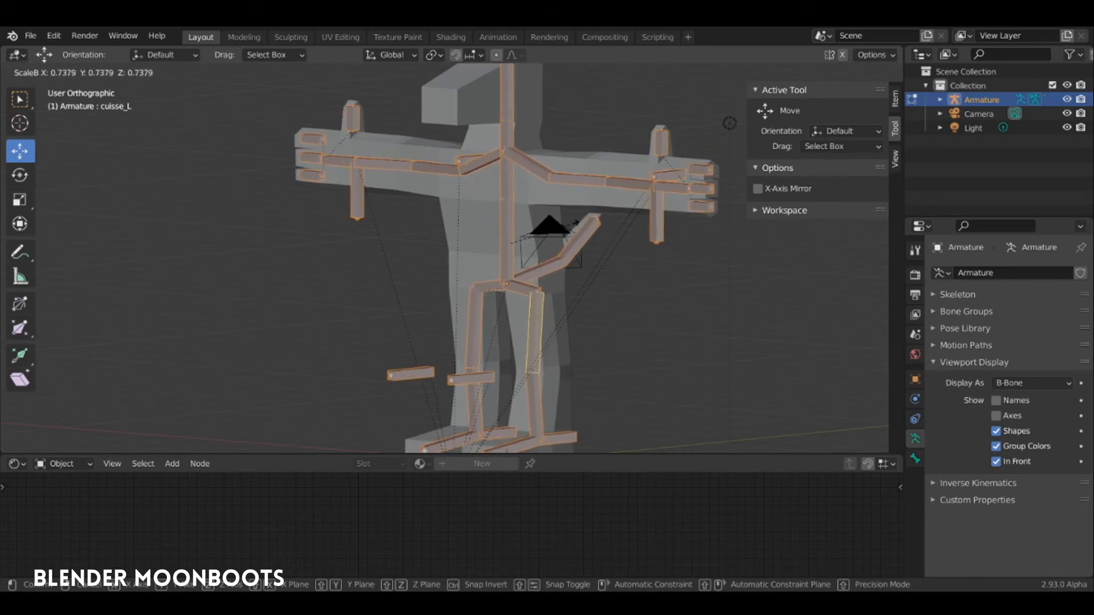
pyautogui.click(729, 123)
# Compare the Envelope and Wire bone display types, returning the armature to B-Bone.
pyautogui.click(1020, 383)
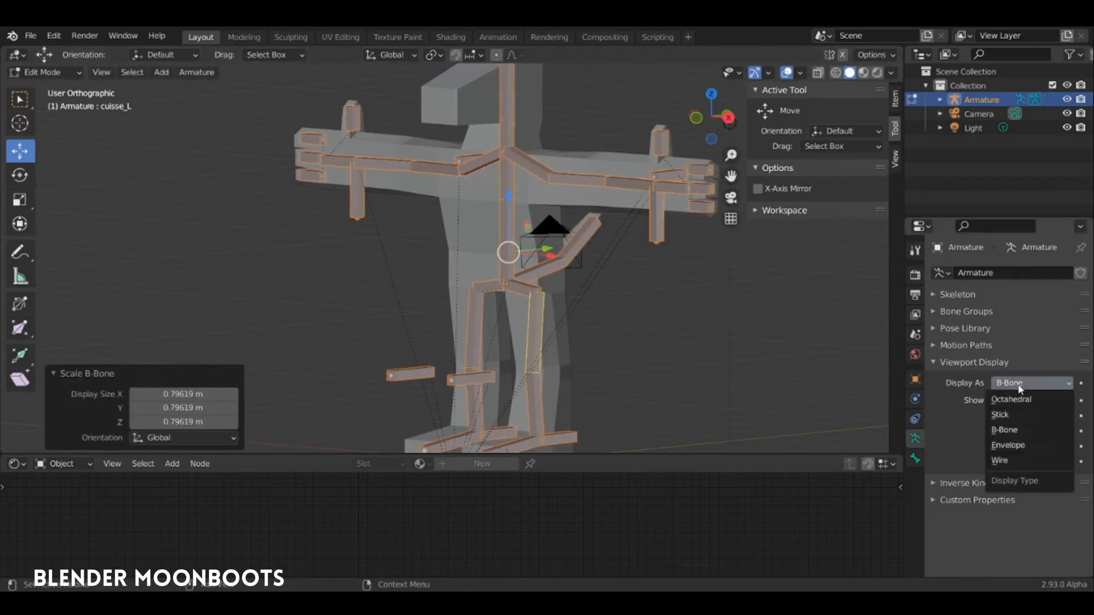
pyautogui.click(1030, 444)
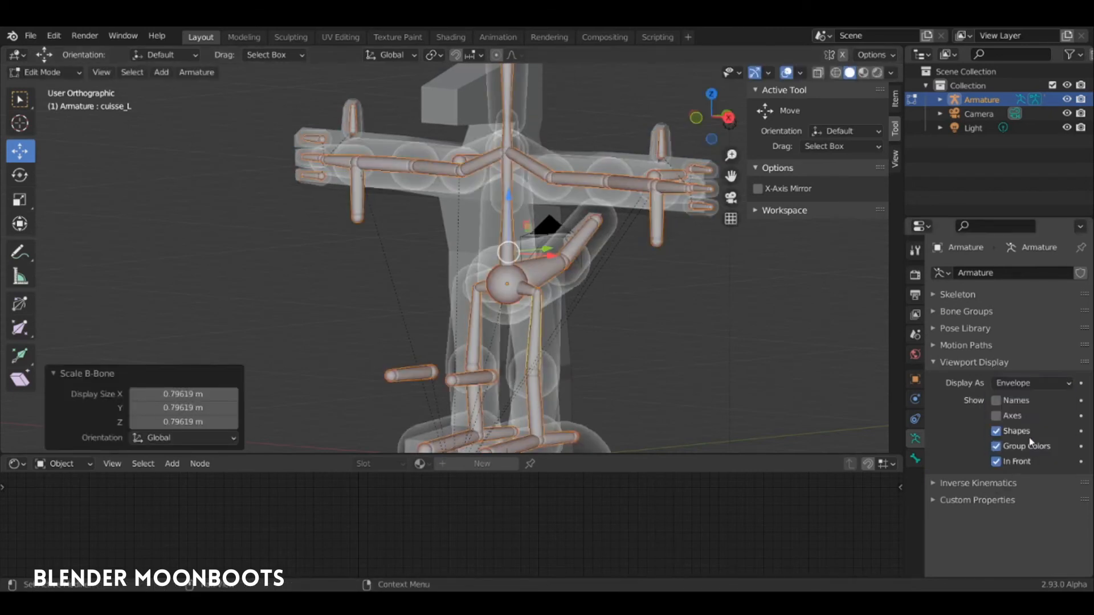
pyautogui.click(1030, 384)
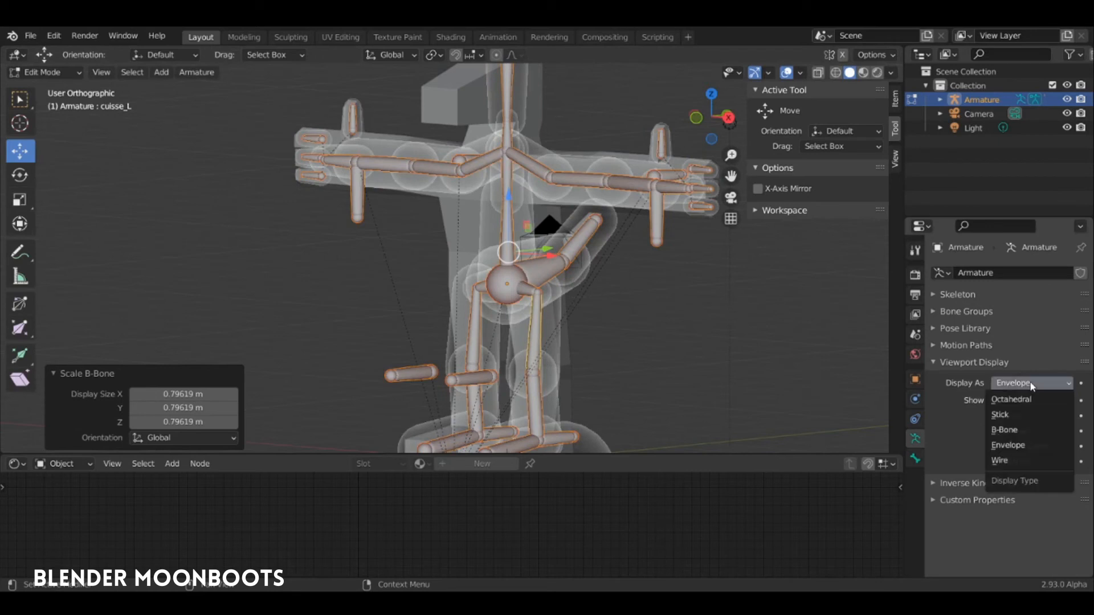
pyautogui.click(1014, 461)
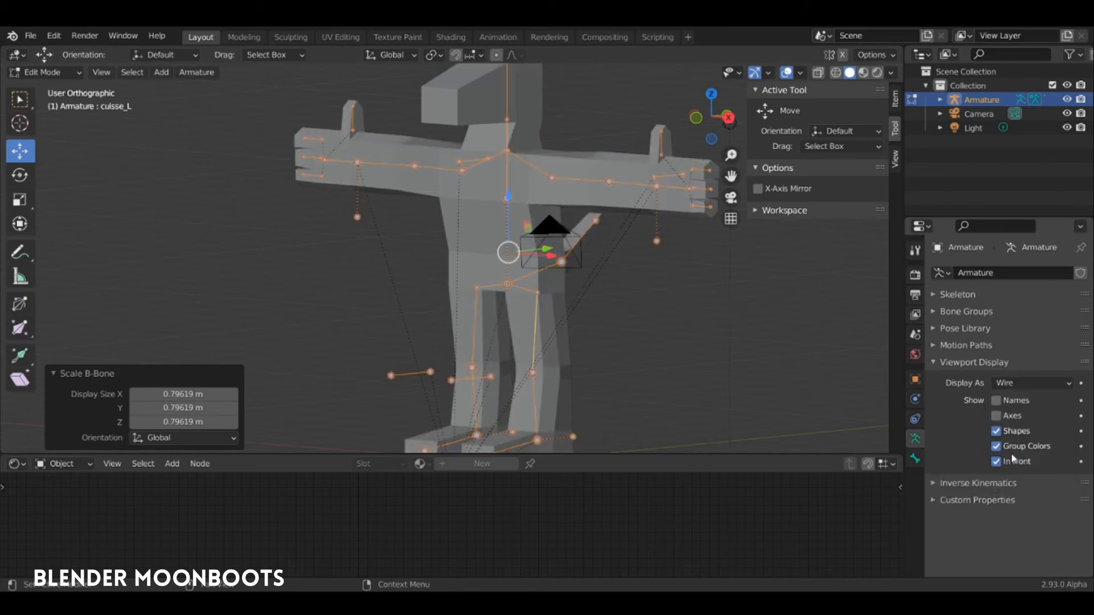
pyautogui.click(1031, 384)
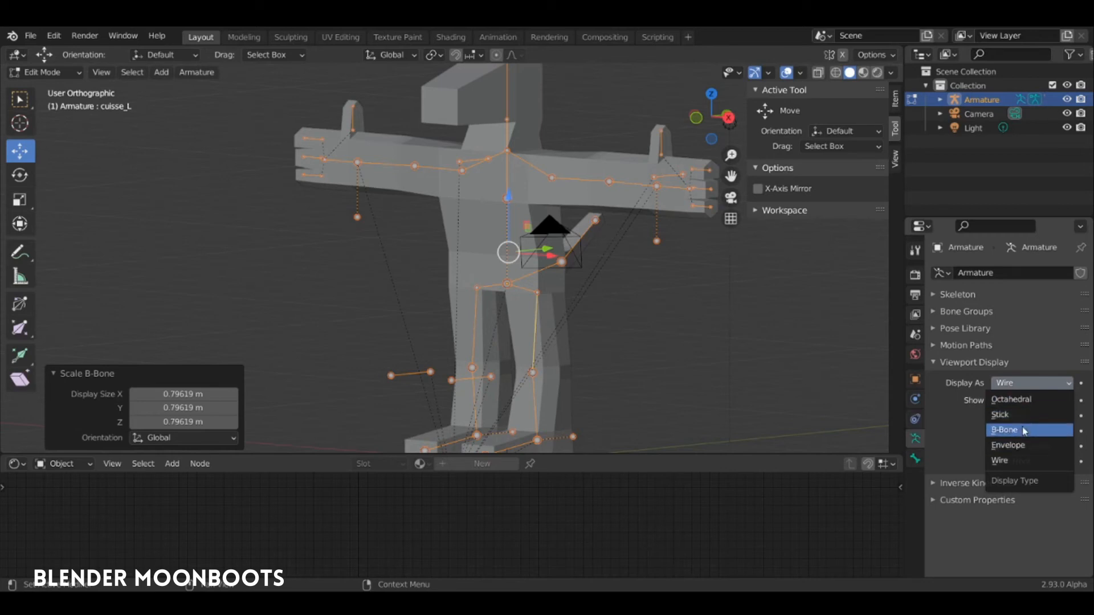
pyautogui.click(1026, 431)
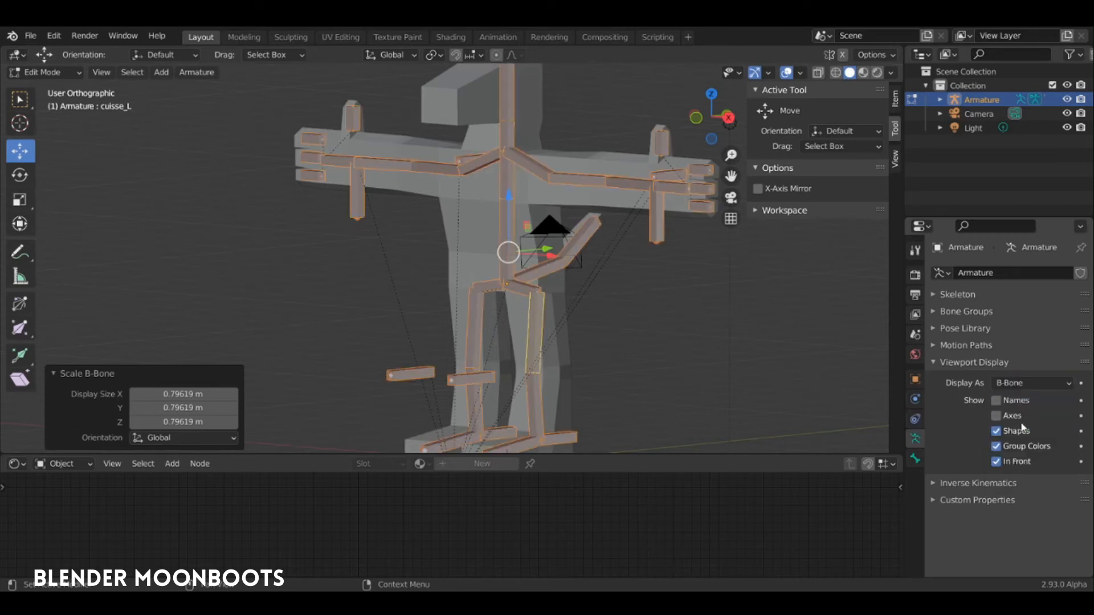
# Select the tail's base bone queue1 and set its Bendy Bones segments to 3.
pyautogui.moveTo(641, 307); pyautogui.dragTo(603, 302, button='middle')
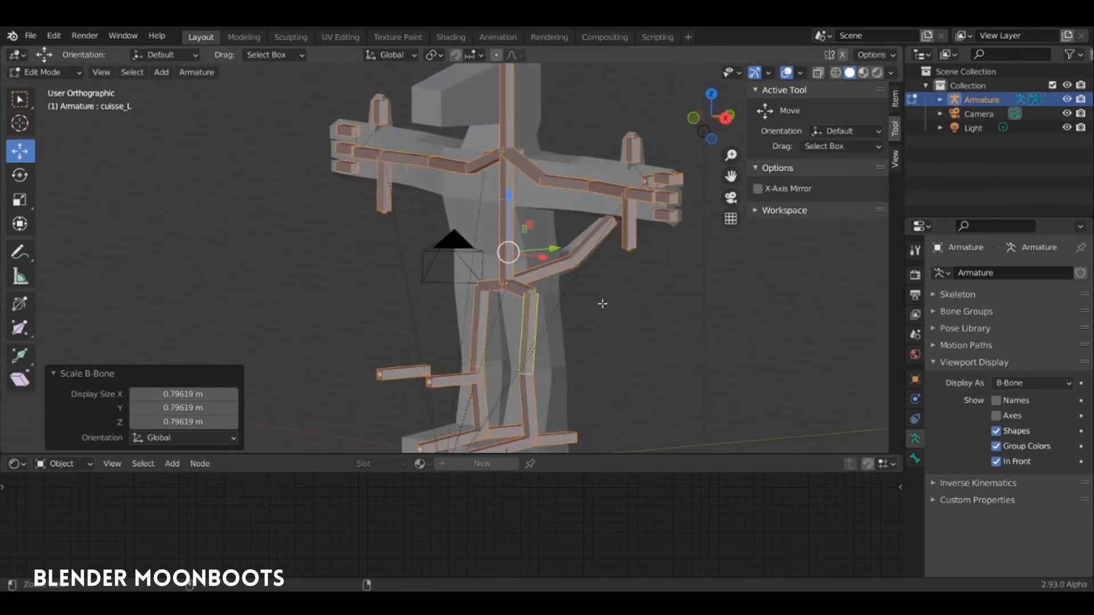
pyautogui.scroll(3, 618, 268)
pyautogui.moveTo(621, 255); pyautogui.dragTo(643, 293, button='middle')
pyautogui.click(627, 273)
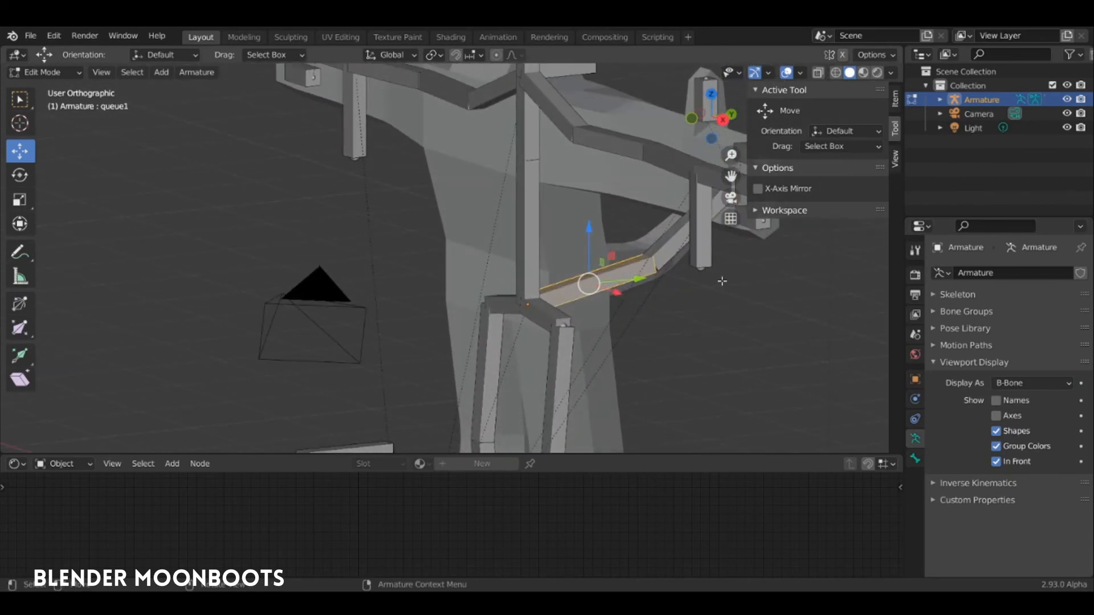
pyautogui.moveTo(722, 280); pyautogui.dragTo(694, 285, button='middle')
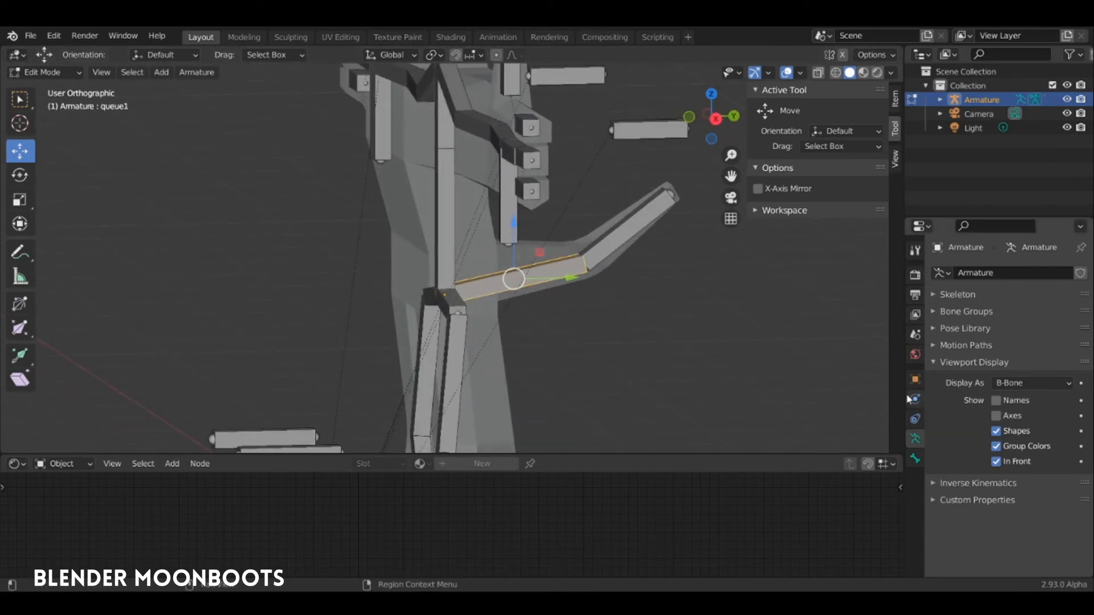
pyautogui.click(915, 458)
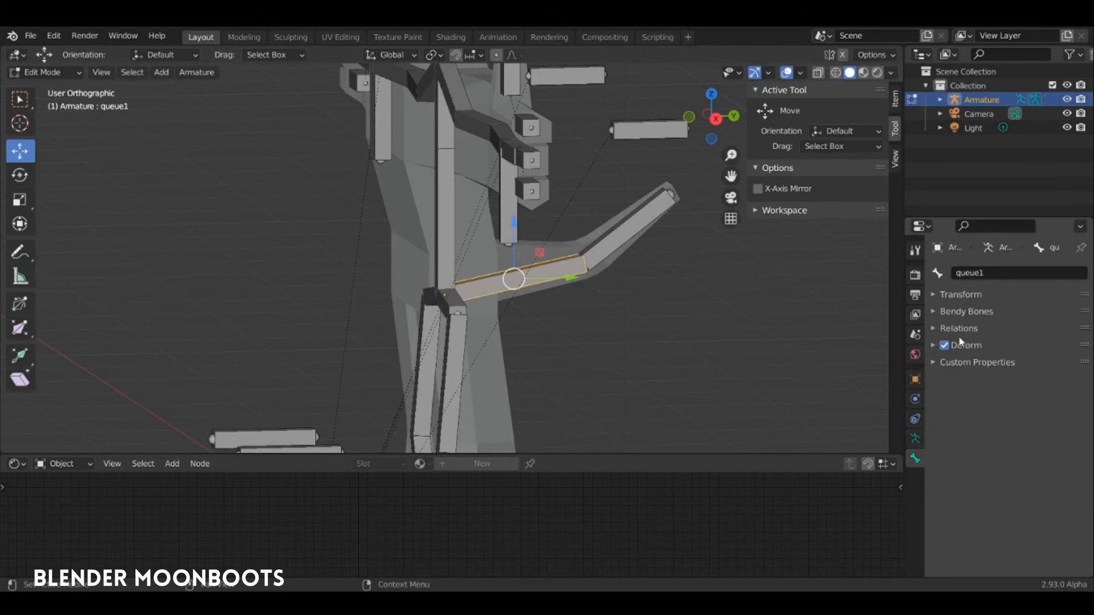
pyautogui.click(936, 313)
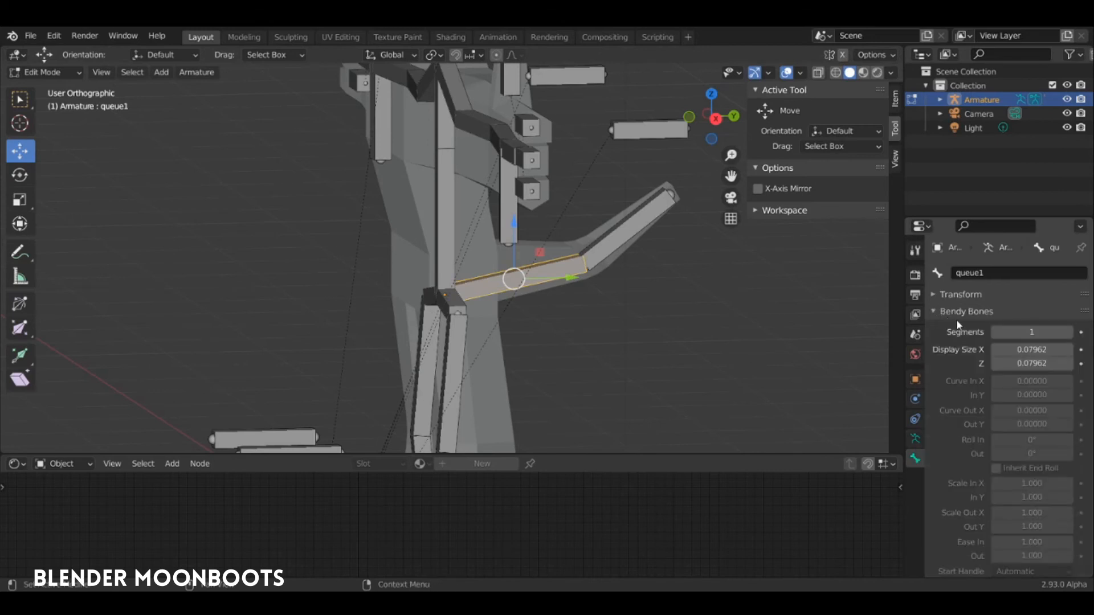
pyautogui.click(1070, 333)
pyautogui.click(1080, 334)
pyautogui.click(1070, 333)
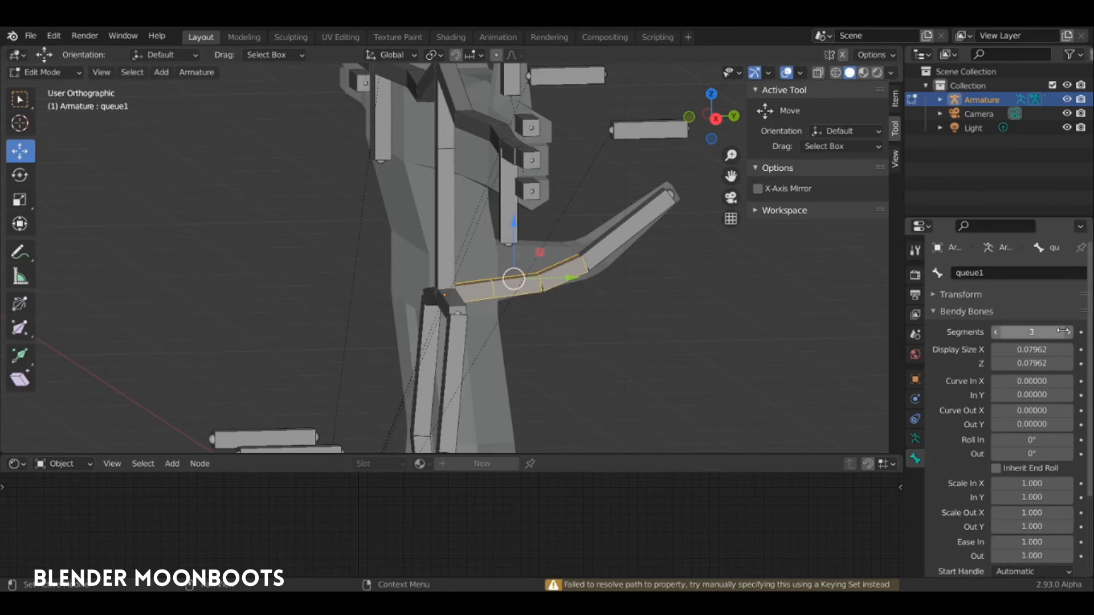
# Set the Bendy Bones segments of the tail-tip bone queue2 to 3 and return the armature to Object Mode.
pyautogui.moveTo(516, 274)
pyautogui.mouseDown(button='middle')
pyautogui.moveTo(530, 269)
pyautogui.moveTo(520, 270)
pyautogui.mouseUp(button='middle')
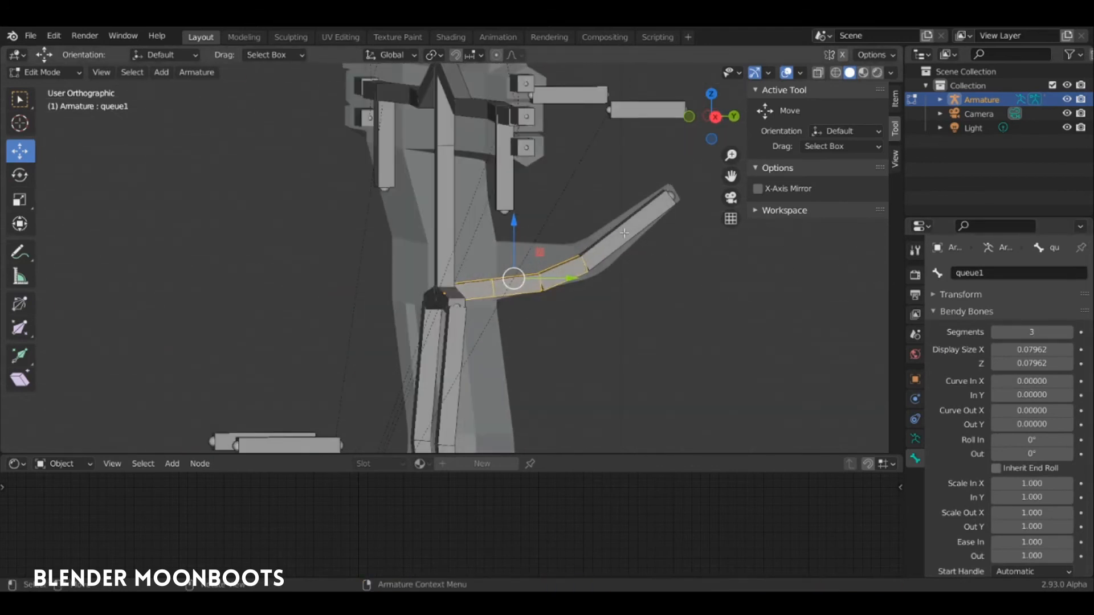
pyautogui.click(627, 233)
pyautogui.moveTo(561, 247); pyautogui.dragTo(522, 246, button='middle')
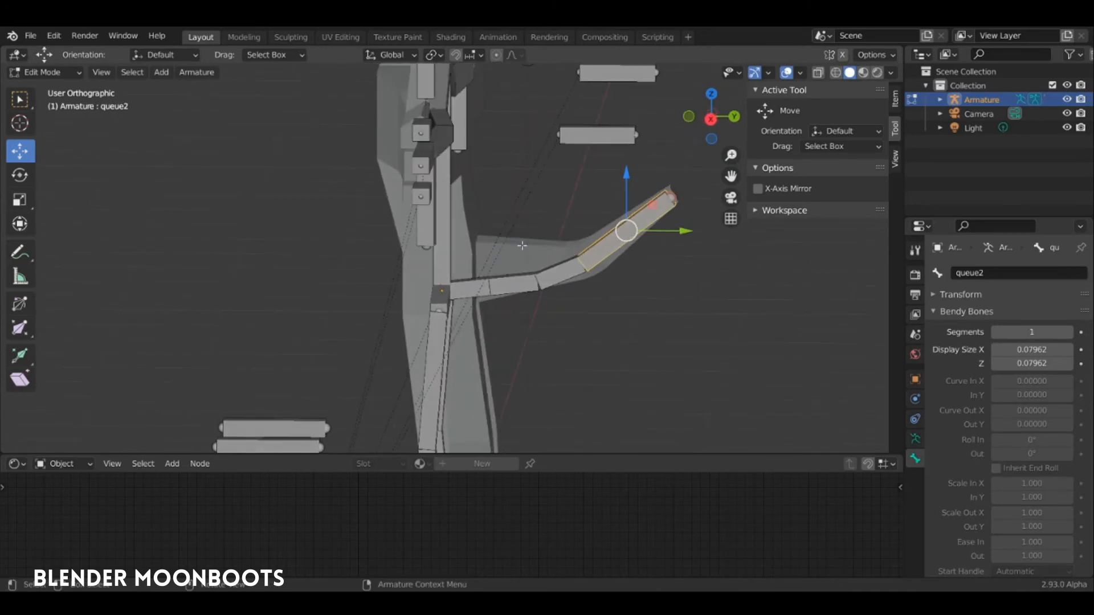
pyautogui.click(1070, 333)
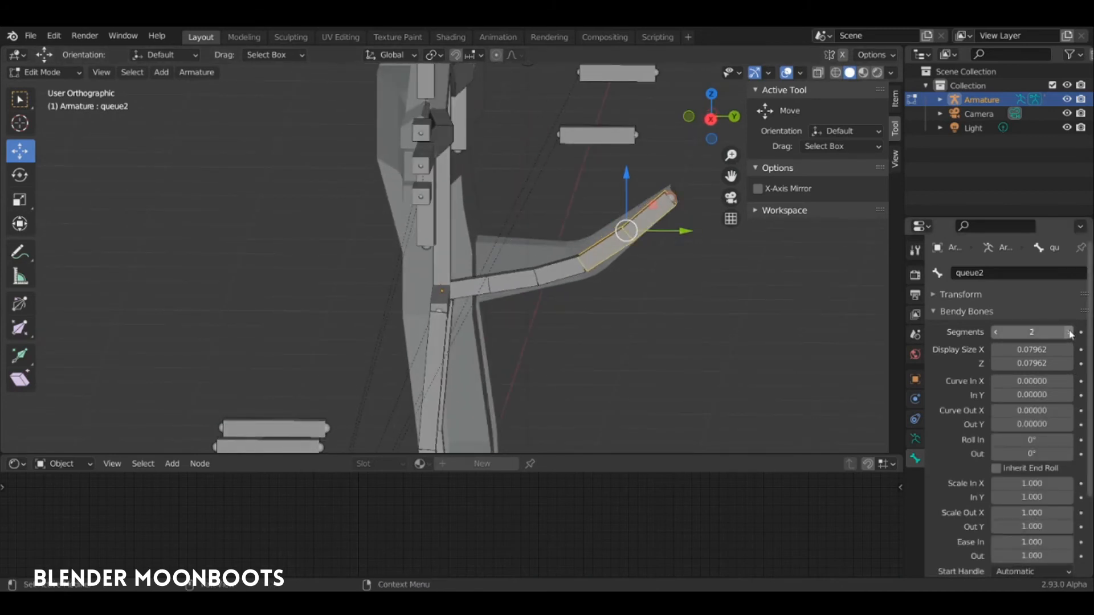
pyautogui.keyDown('alt'); pyautogui.moveTo(650, 271); pyautogui.dragTo(571, 245); pyautogui.keyUp('alt')
pyautogui.hotkey('ctrl', 'Tab')
pyautogui.press('Tab')
pyautogui.hotkey('ctrl', 'Tab')
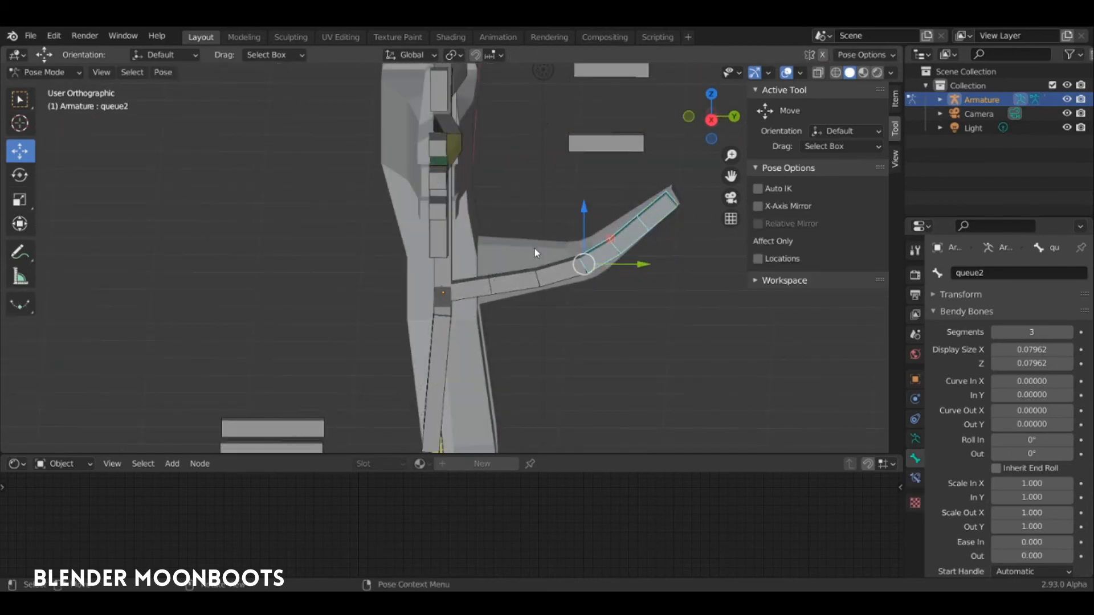
pyautogui.hotkey('ctrl', 'Tab')
pyautogui.click(534, 246)
pyautogui.press('Tab')
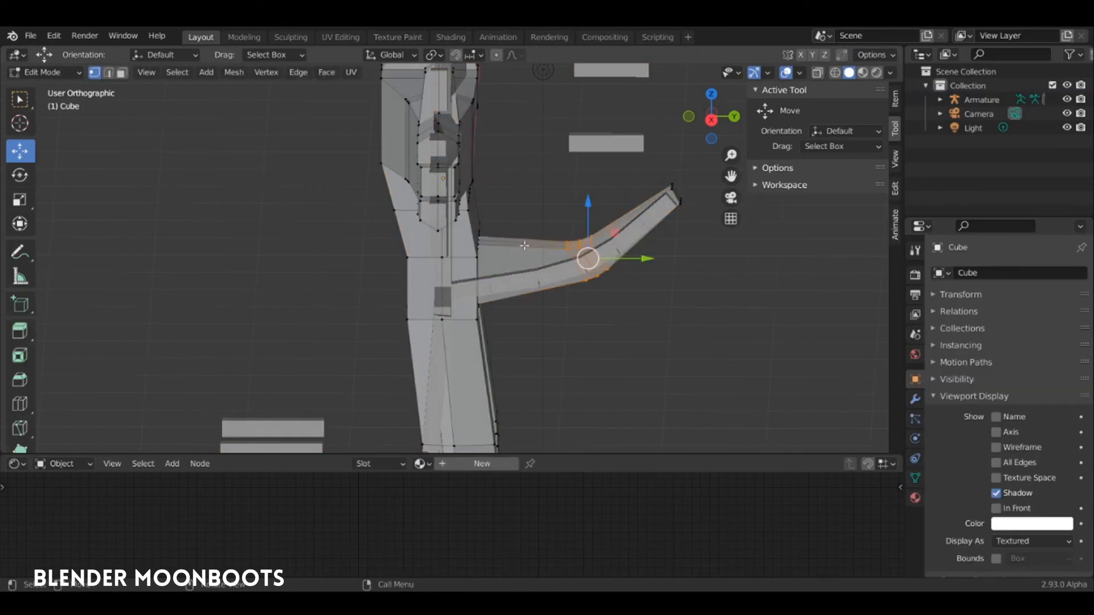
pyautogui.press('Tab')
pyautogui.click(559, 276)
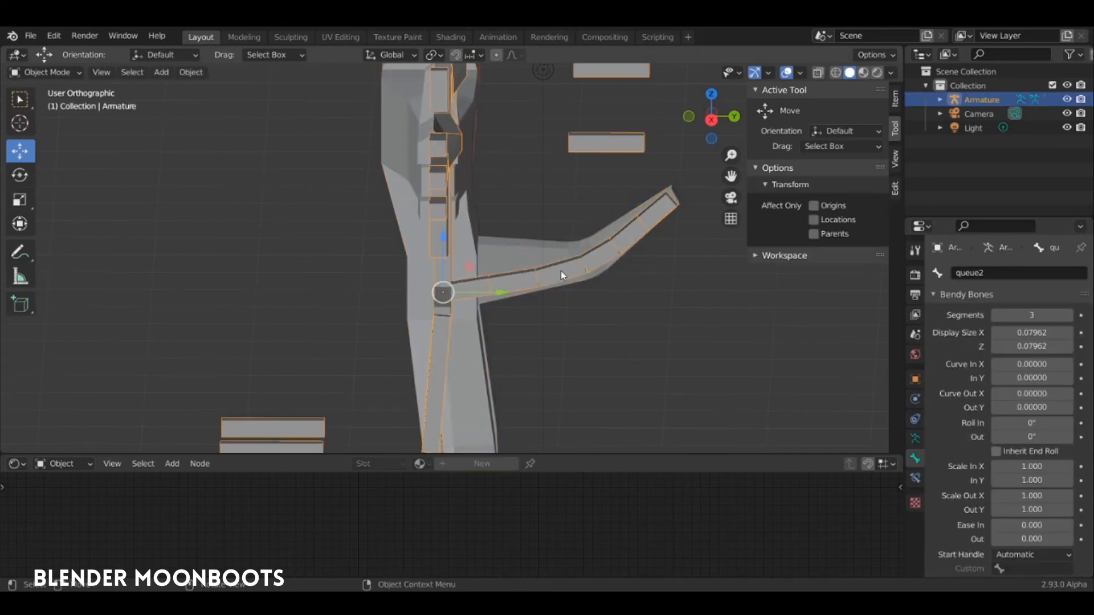
pyautogui.press('Tab')
pyautogui.press('Tab')
# Edit the Cube mesh and add 2 unslid loop cuts to the tail section between the torso and the middle joint.
pyautogui.click(519, 249)
pyautogui.press('Tab')
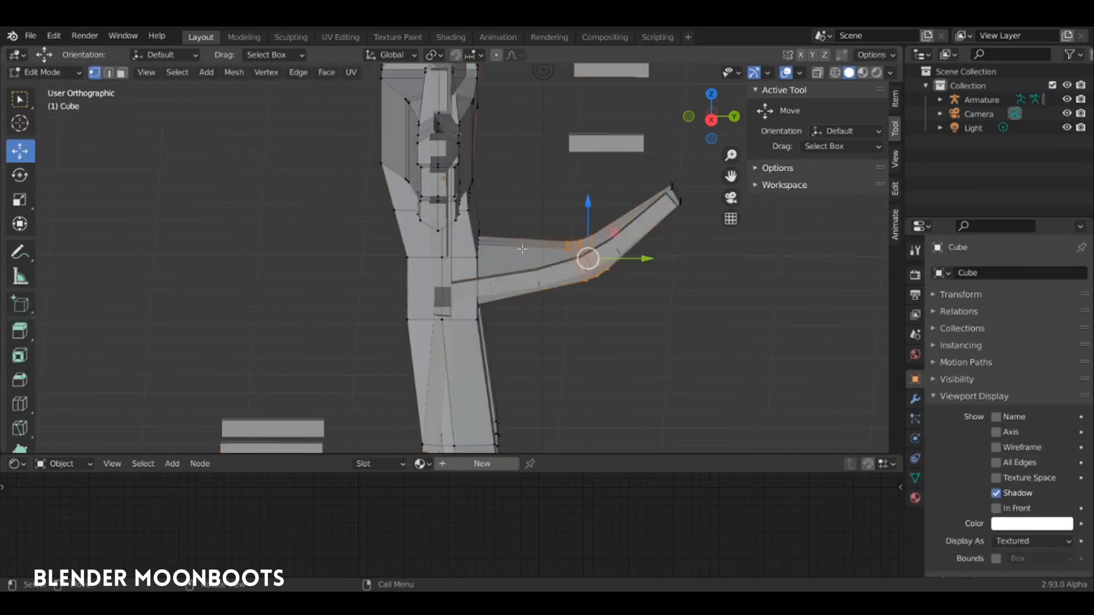
pyautogui.hotkey('ctrl', 'r')
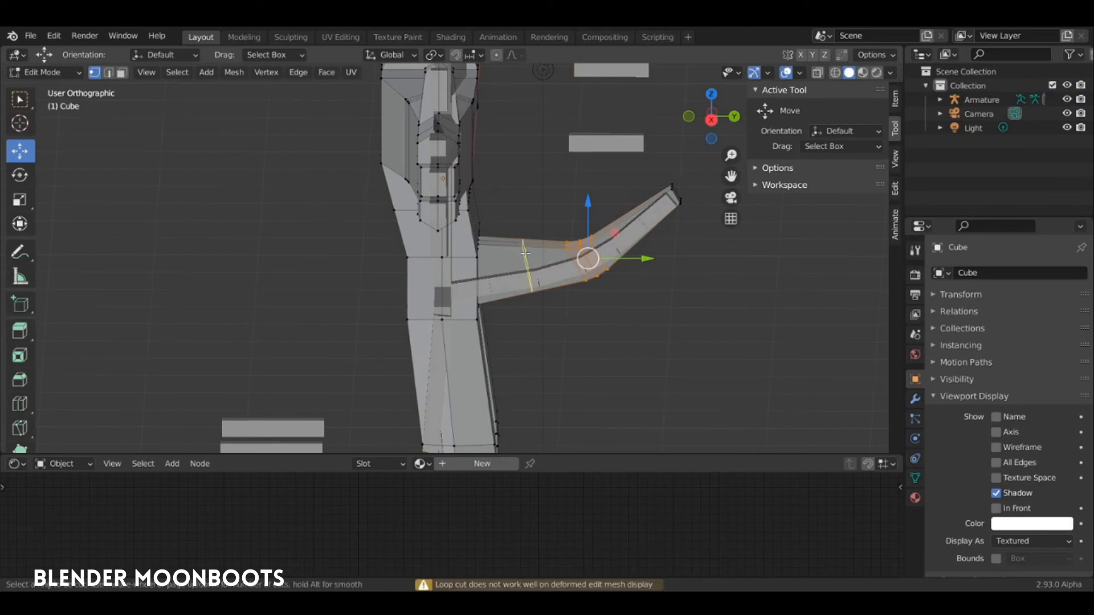
pyautogui.scroll(1, 525, 253)
pyautogui.click(524, 250)
pyautogui.rightClick(529, 242)
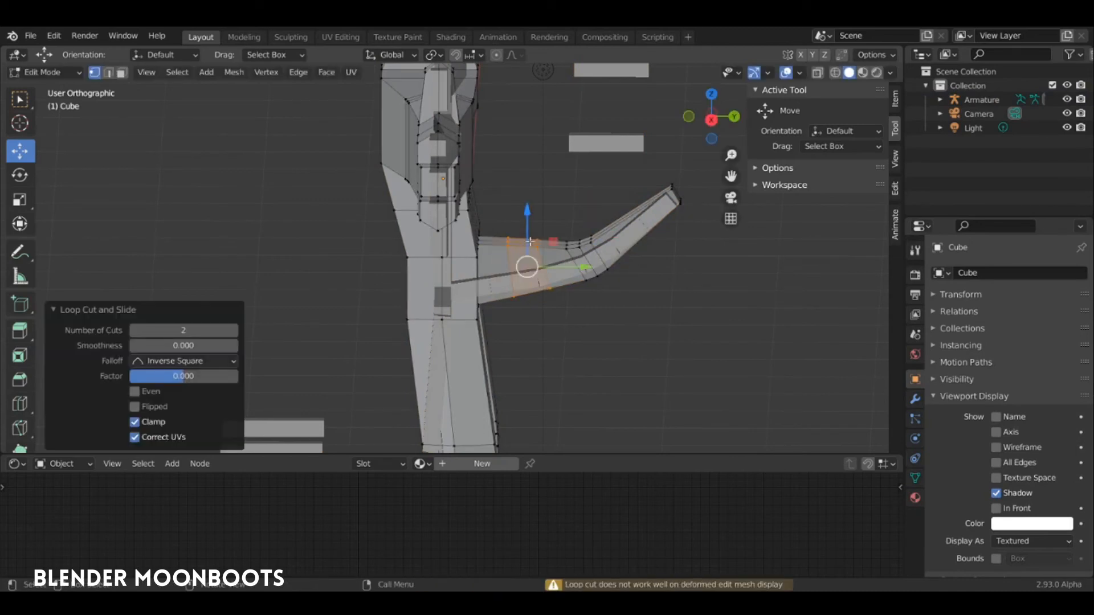
# Add unslid loop cuts across the tail section between the middle joint and the tip, and return to Object Mode.
pyautogui.hotkey('ctrl', 'r')
pyautogui.click(627, 225)
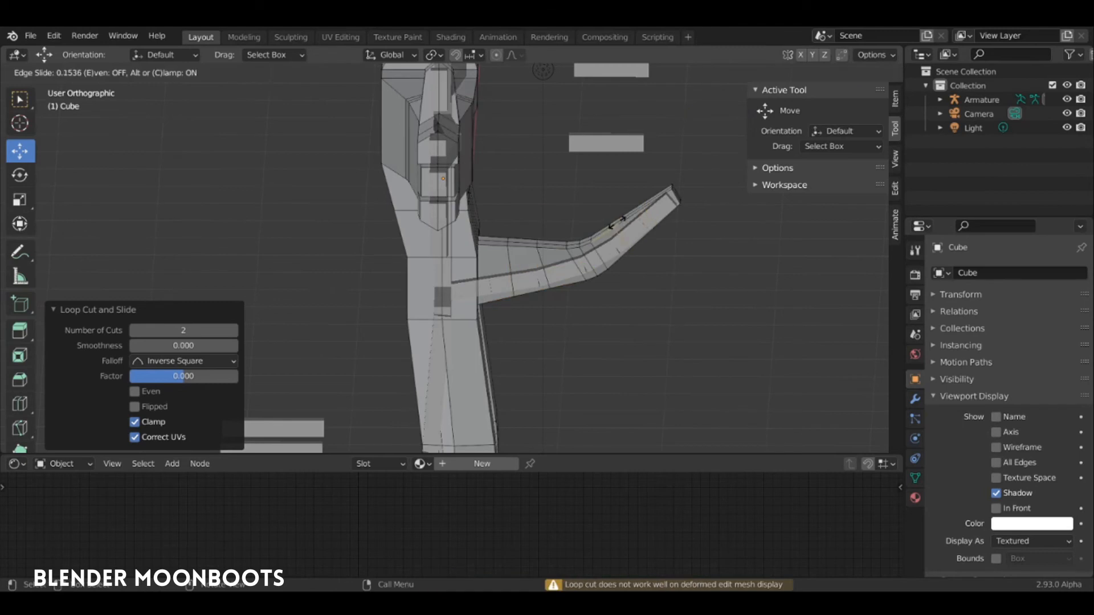
pyautogui.rightClick(606, 224)
pyautogui.press('Tab')
pyautogui.moveTo(581, 235); pyautogui.dragTo(547, 248, button='middle')
pyautogui.press('Tab')
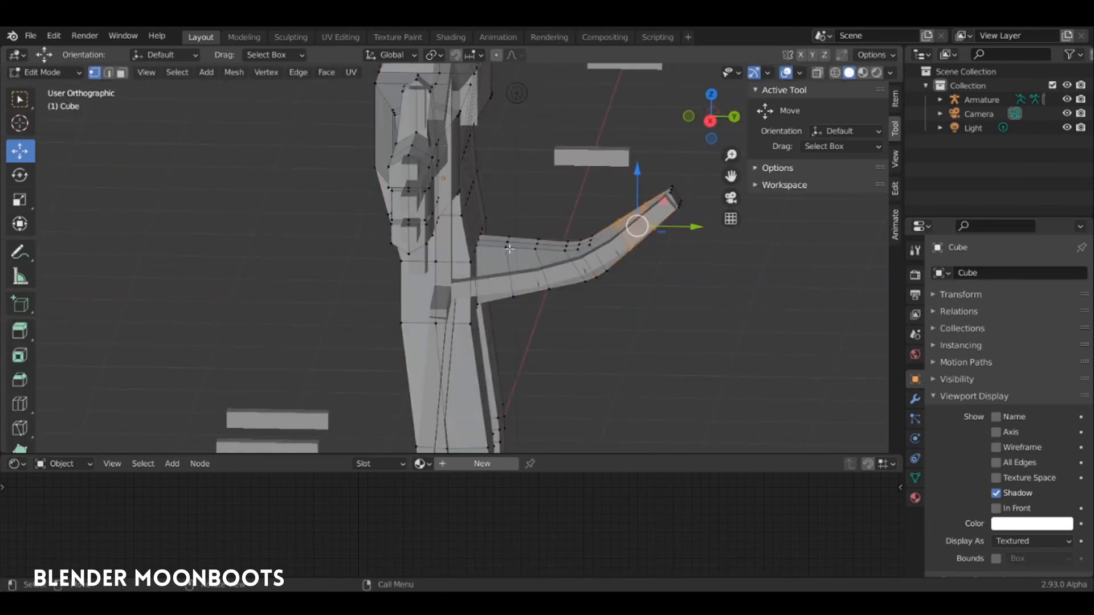
pyautogui.press('Tab')
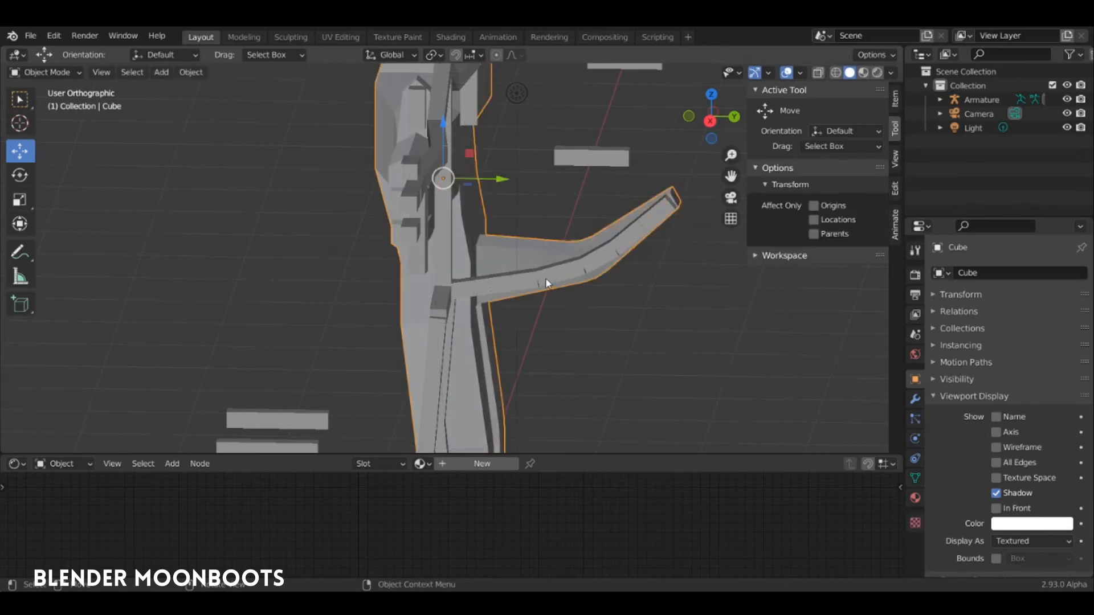
# Switch the armature to Pose Mode and test the bendy tail by rotating queue1.
pyautogui.click(547, 277)
pyautogui.hotkey('ctrl', 'Tab')
pyautogui.click(575, 264)
pyautogui.moveTo(575, 264); pyautogui.dragTo(590, 245, button='middle')
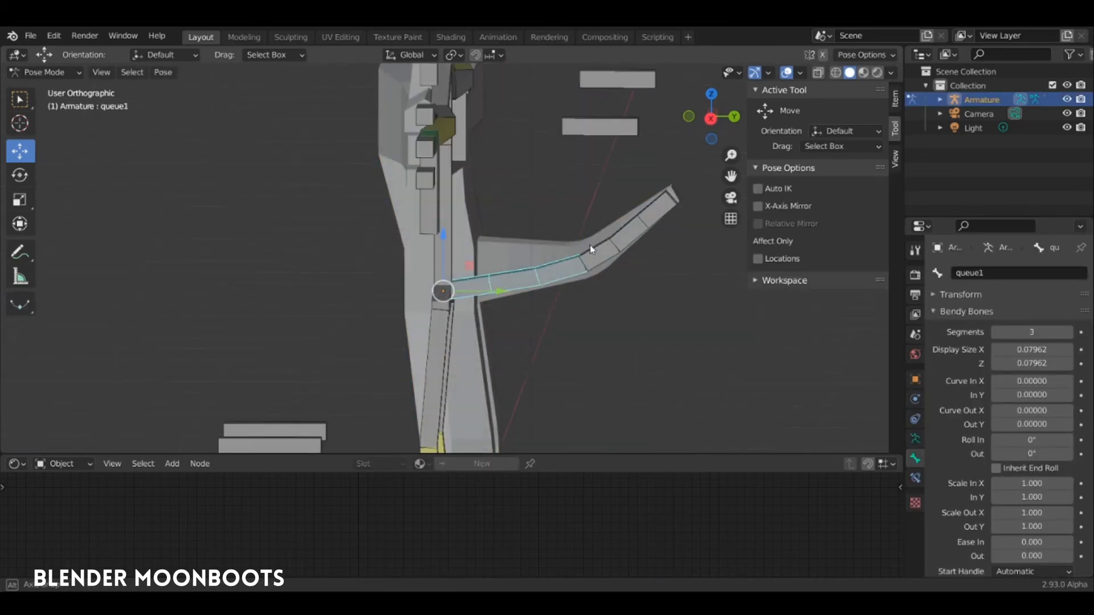
pyautogui.press('r')
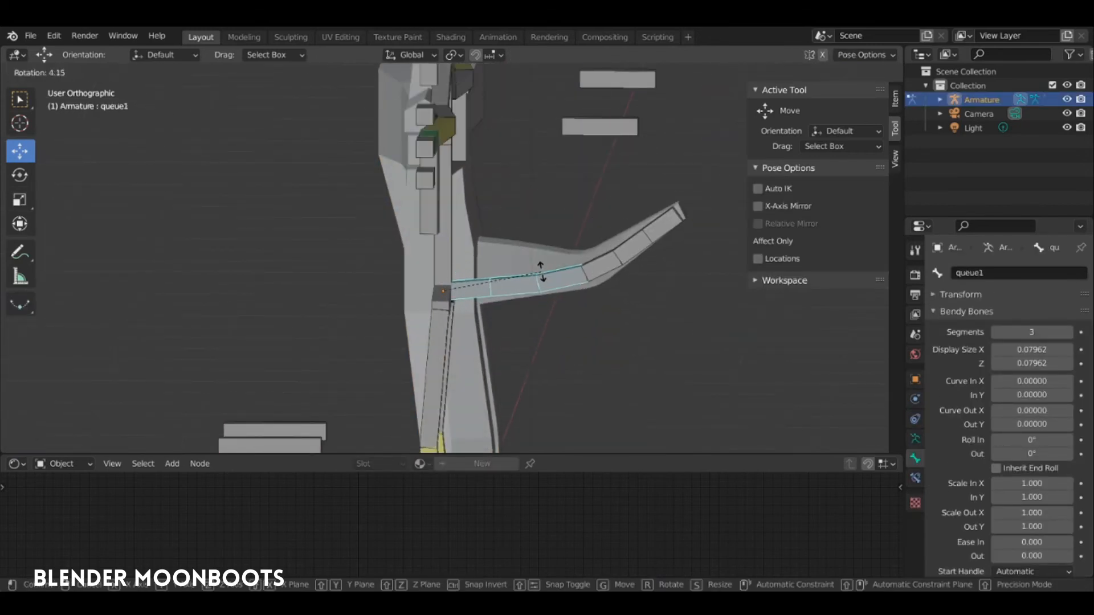
pyautogui.click(575, 261)
# Rotate the tail-tip bone queue2 by about -60° to curl the tail toward the body.
pyautogui.click(631, 247)
pyautogui.press('r')
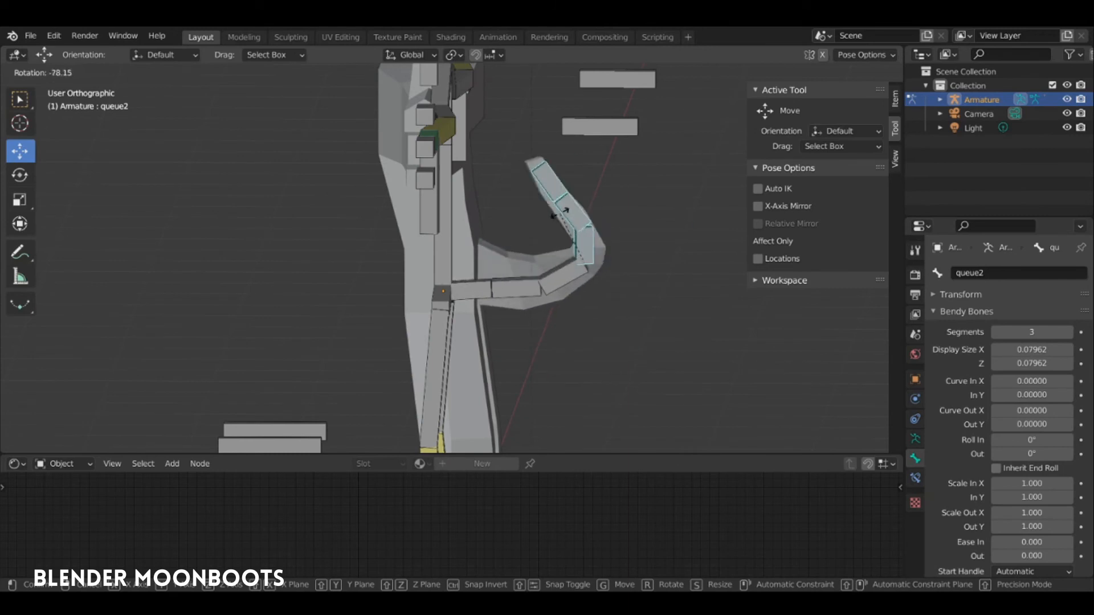
pyautogui.click(583, 248)
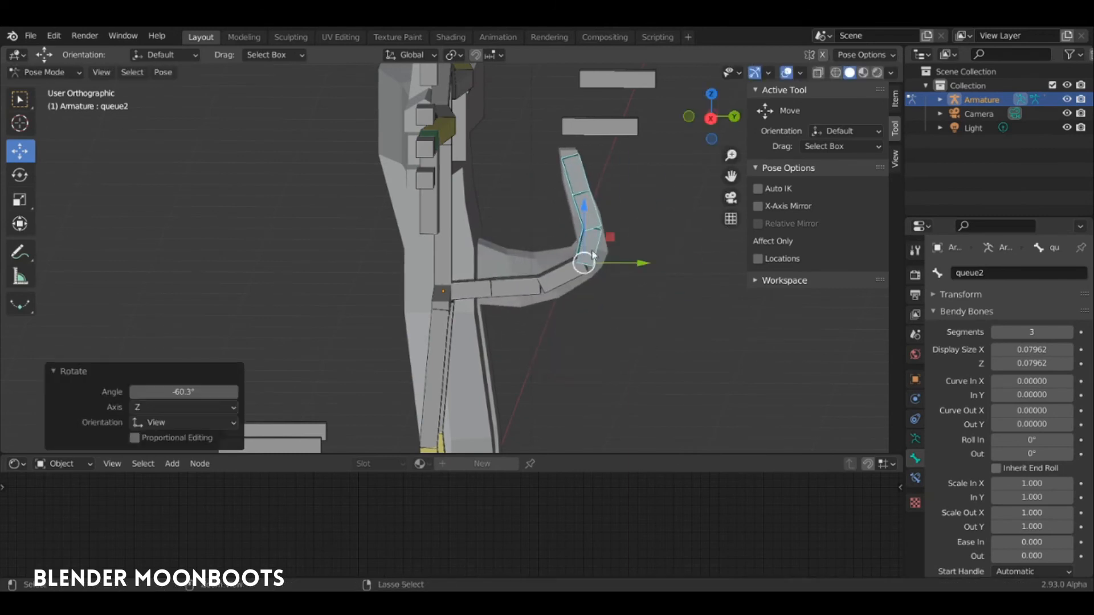
# Undo the last rotation of queue2 and set the armature's viewport display to Octahedral.
pyautogui.hotkey('ctrl', 'z')
pyautogui.moveTo(627, 261); pyautogui.dragTo(639, 267, button='middle')
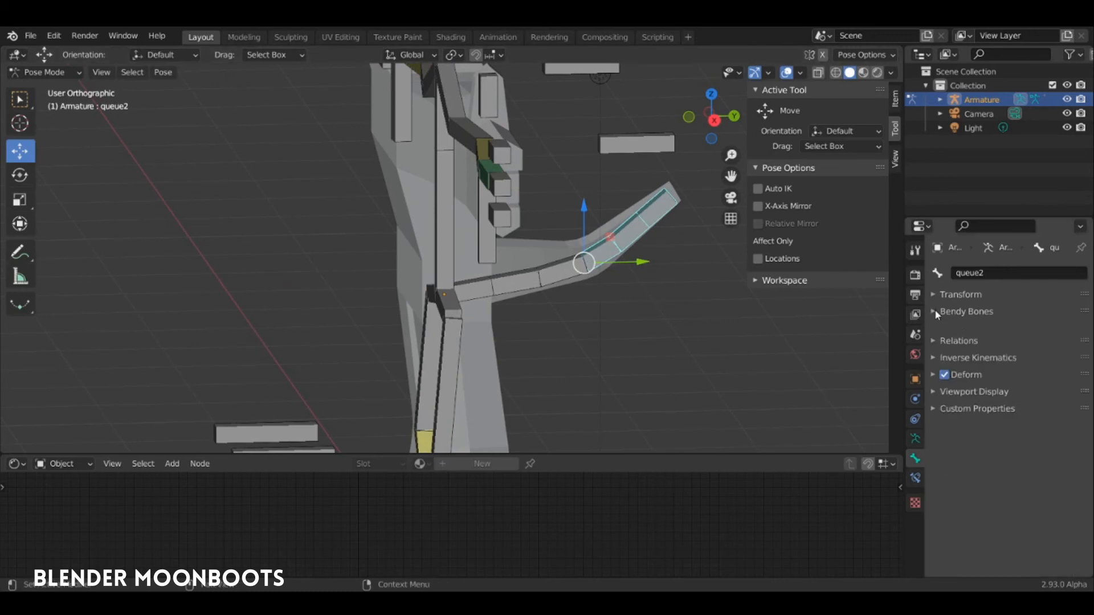
pyautogui.click(966, 311)
pyautogui.click(916, 438)
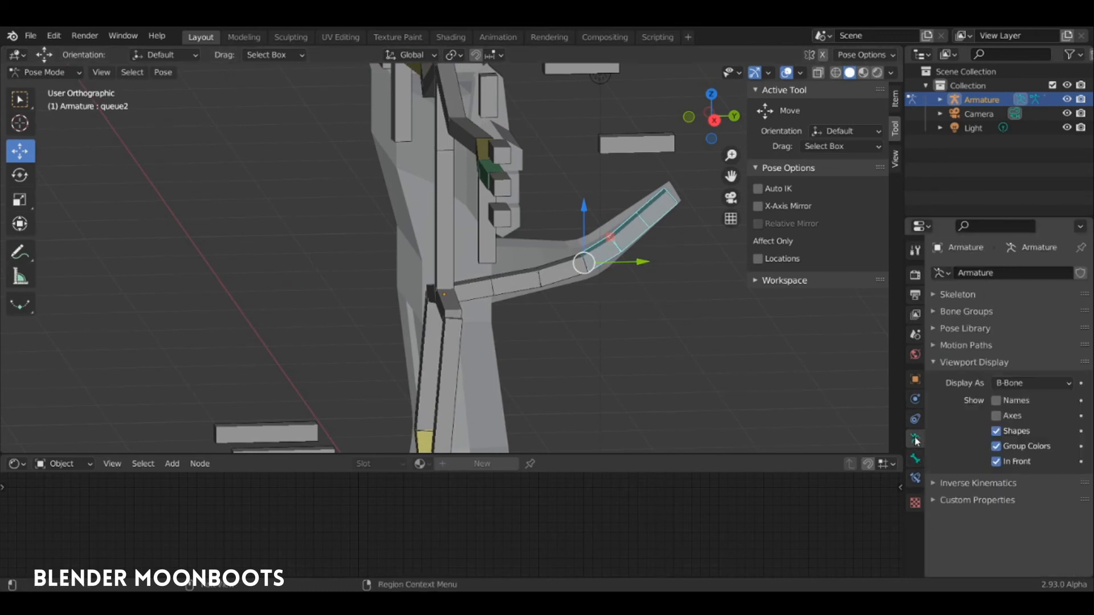
pyautogui.click(1026, 383)
pyautogui.click(1027, 399)
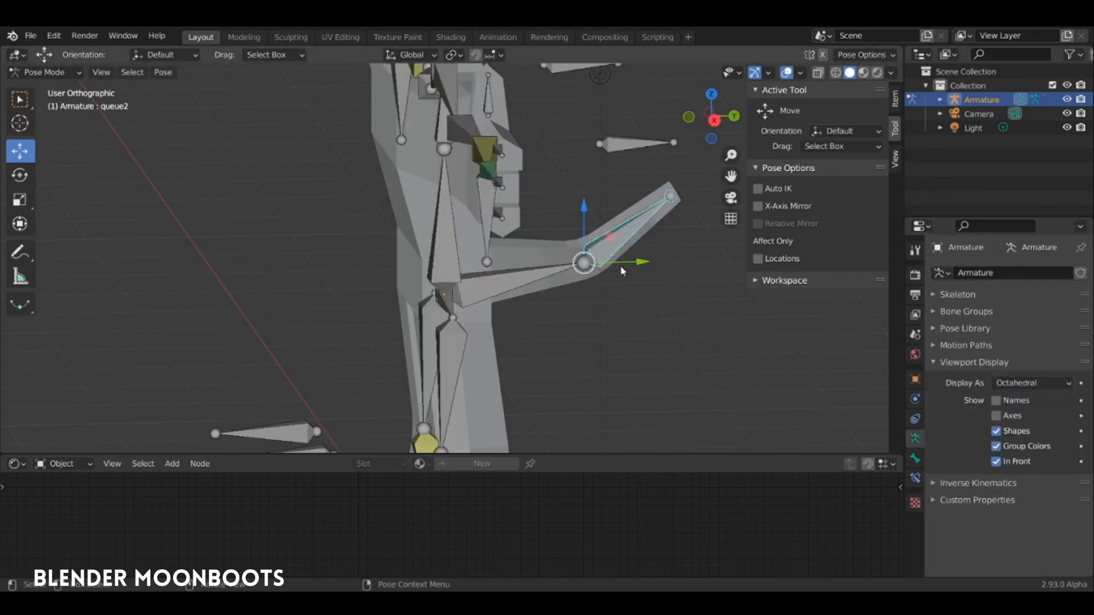
# Select the tail-base bone queue1 and review its Bendy Bones settings.
pyautogui.click(554, 270)
pyautogui.moveTo(553, 271); pyautogui.dragTo(586, 264, button='middle')
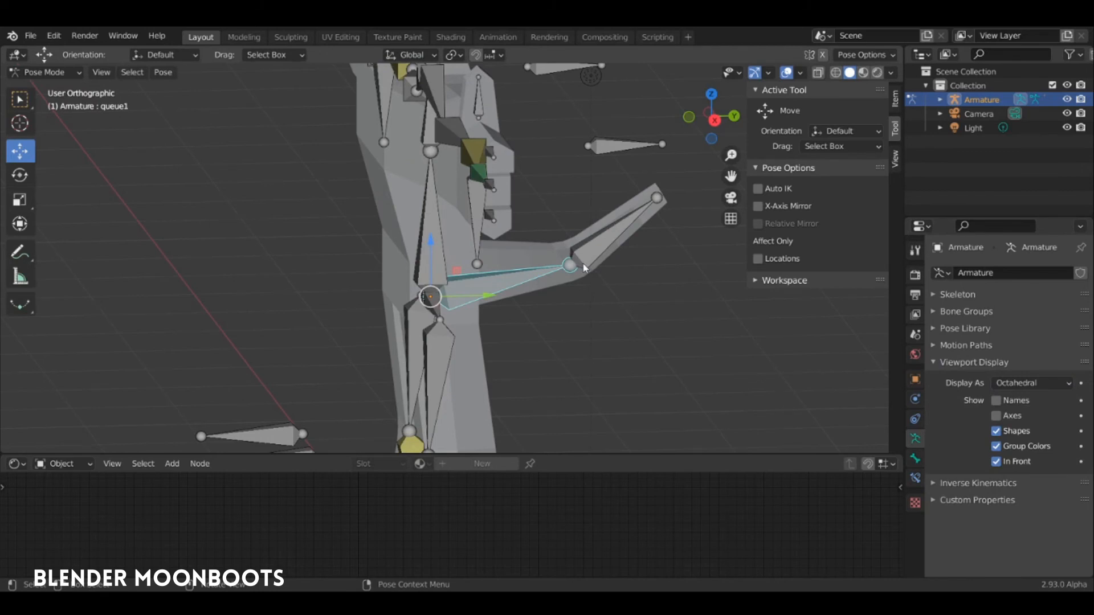
pyautogui.moveTo(587, 267); pyautogui.dragTo(494, 293, button='middle')
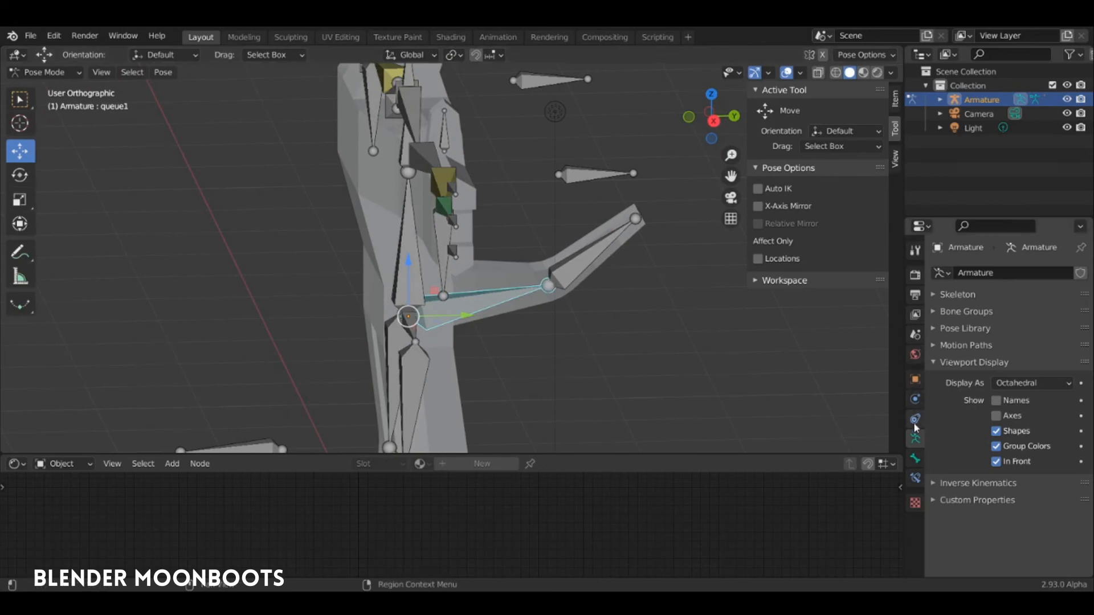
pyautogui.click(915, 458)
pyautogui.click(937, 313)
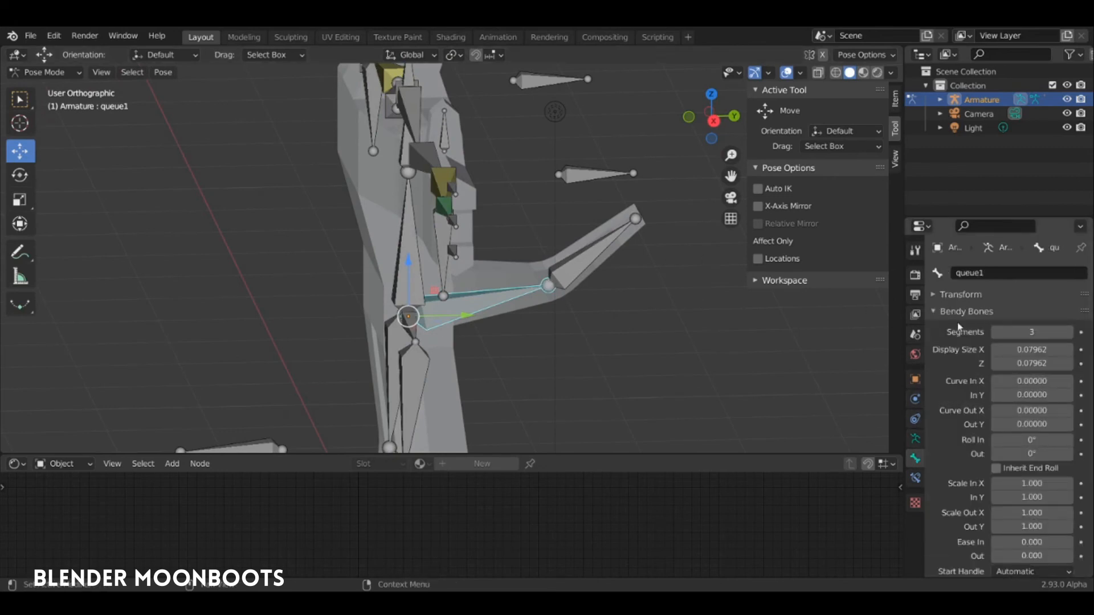
pyautogui.click(938, 313)
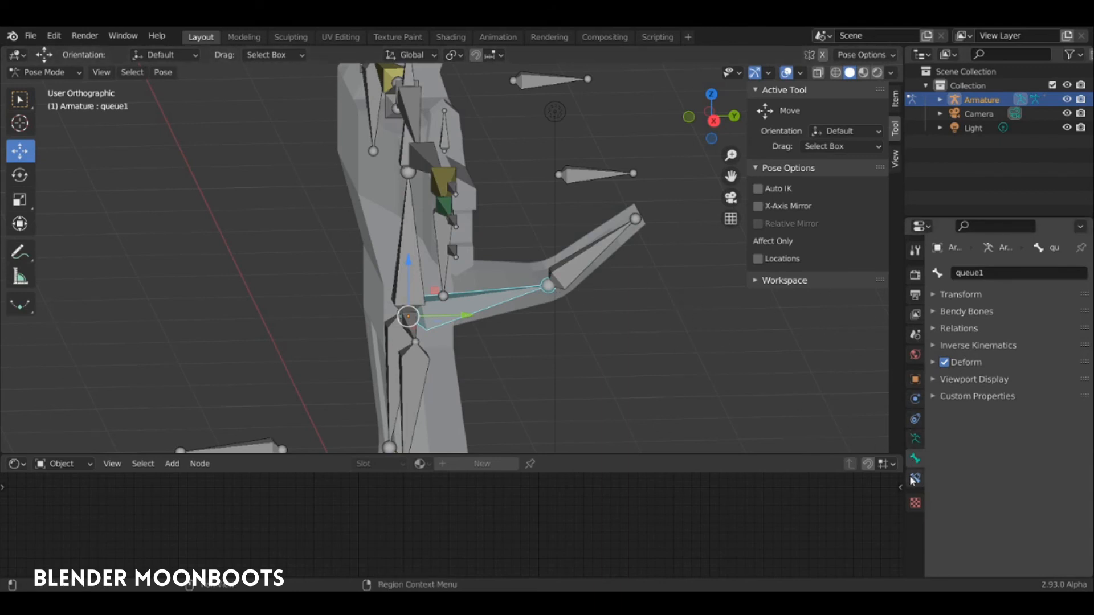
pyautogui.click(935, 312)
pyautogui.moveTo(630, 275); pyautogui.dragTo(657, 268, button='middle')
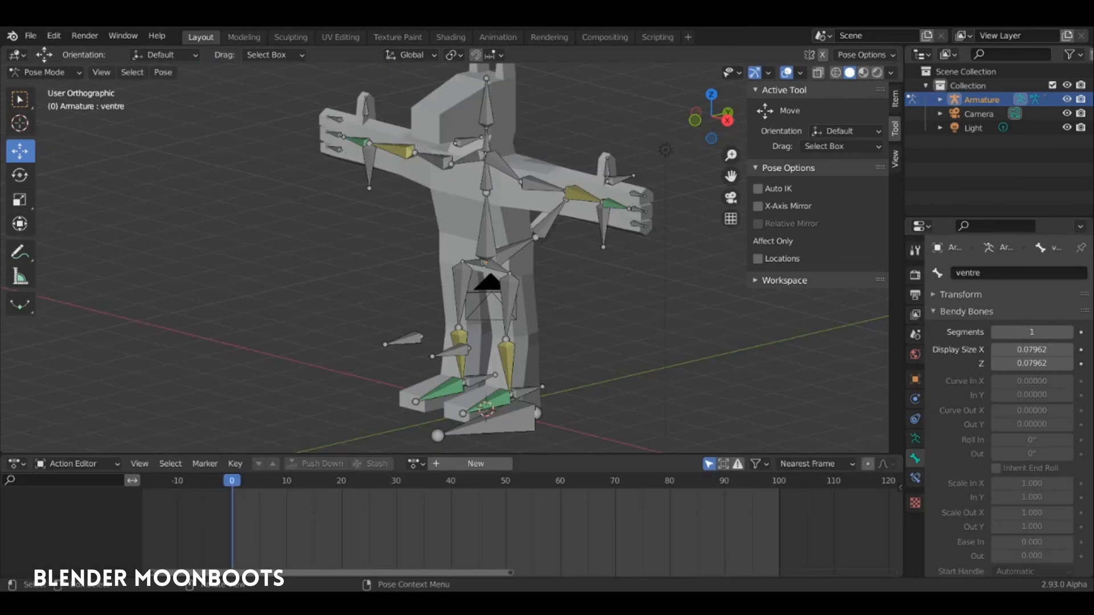
# Set the Dope Sheet mode to Action Editor.
pyautogui.moveTo(518, 292)
pyautogui.mouseDown(button='middle')
pyautogui.moveTo(427, 295)
pyautogui.moveTo(456, 292)
pyautogui.moveTo(490, 313)
pyautogui.moveTo(533, 298)
pyautogui.mouseUp(button='middle')
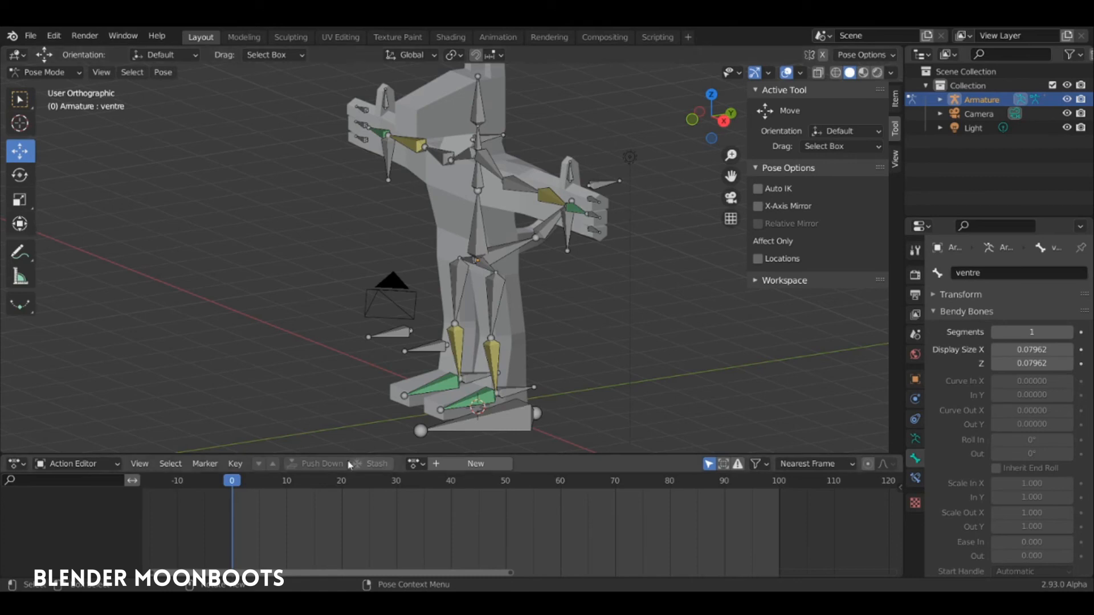
pyautogui.click(82, 463)
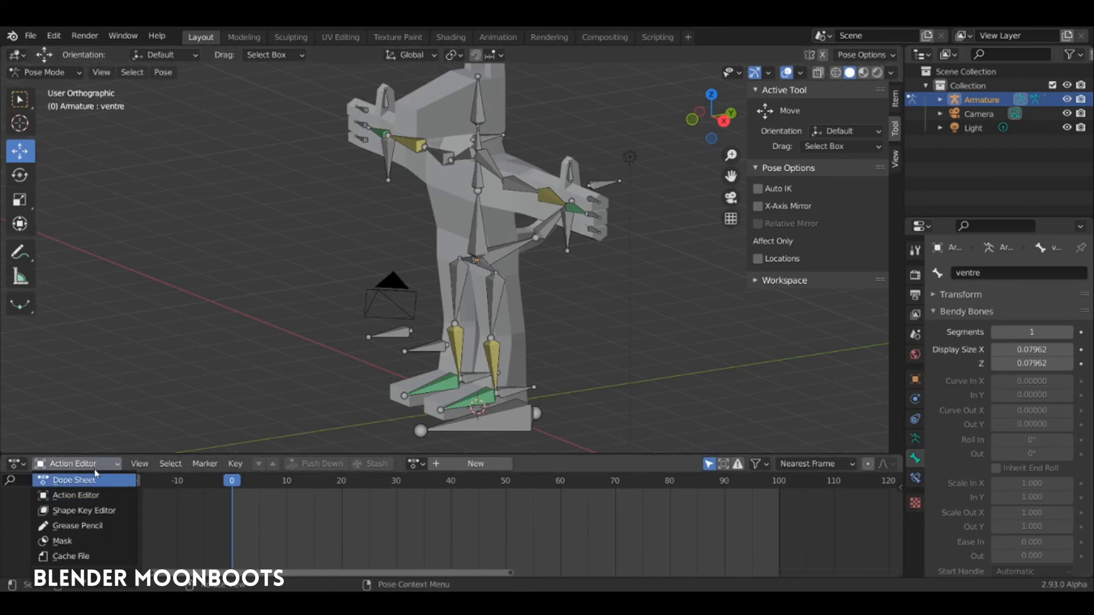
pyautogui.click(91, 494)
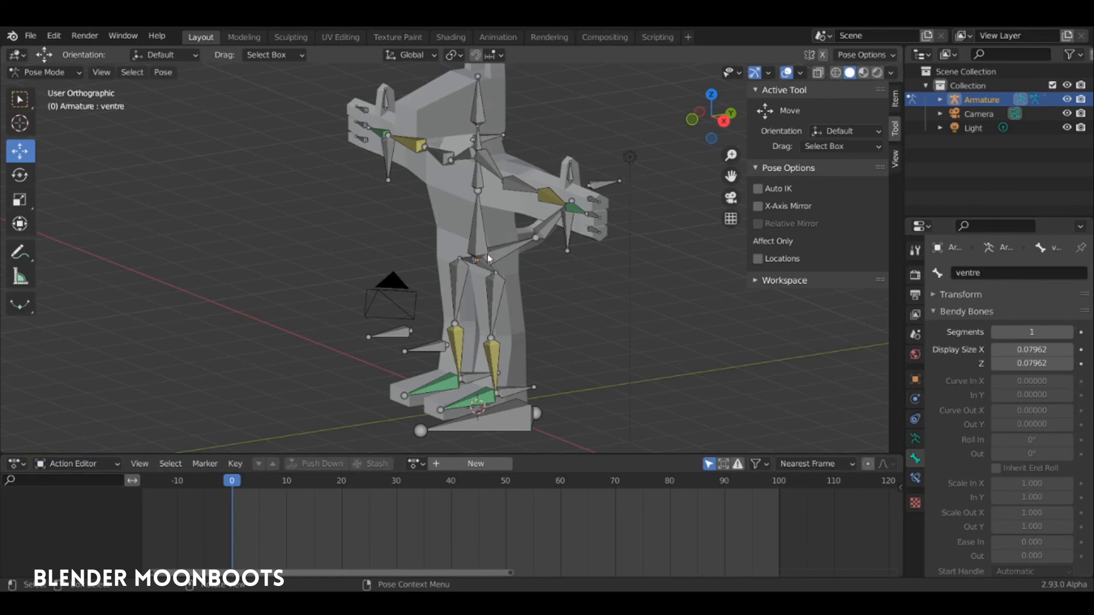
# In the right view, move the ventre bone about -0.09 m in Y and -0.24 m in Z to bend the knees.
pyautogui.click(513, 391)
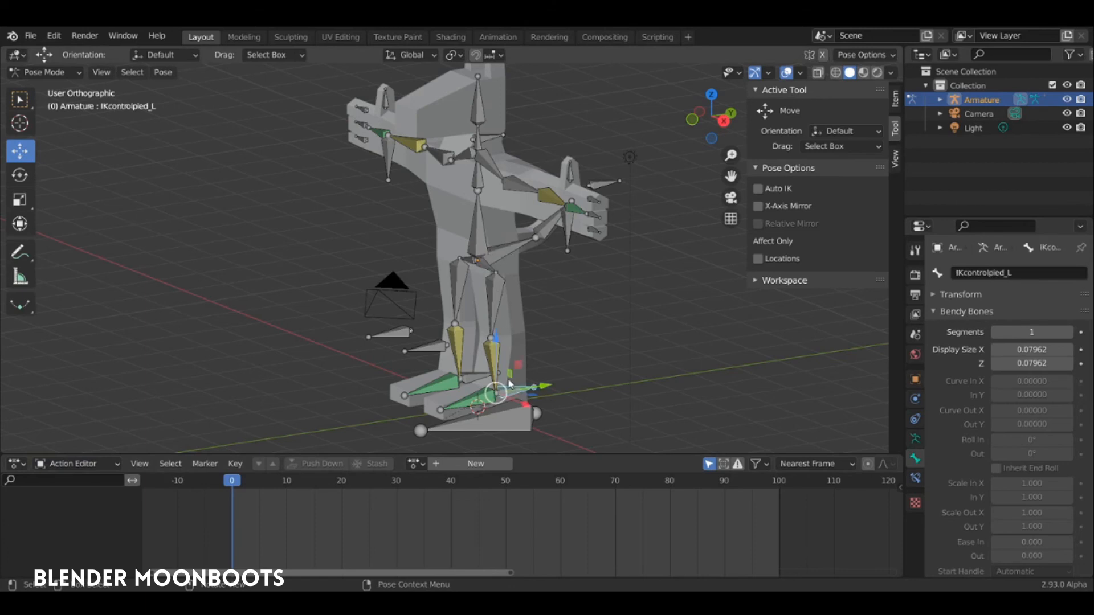
pyautogui.press('KP_3')
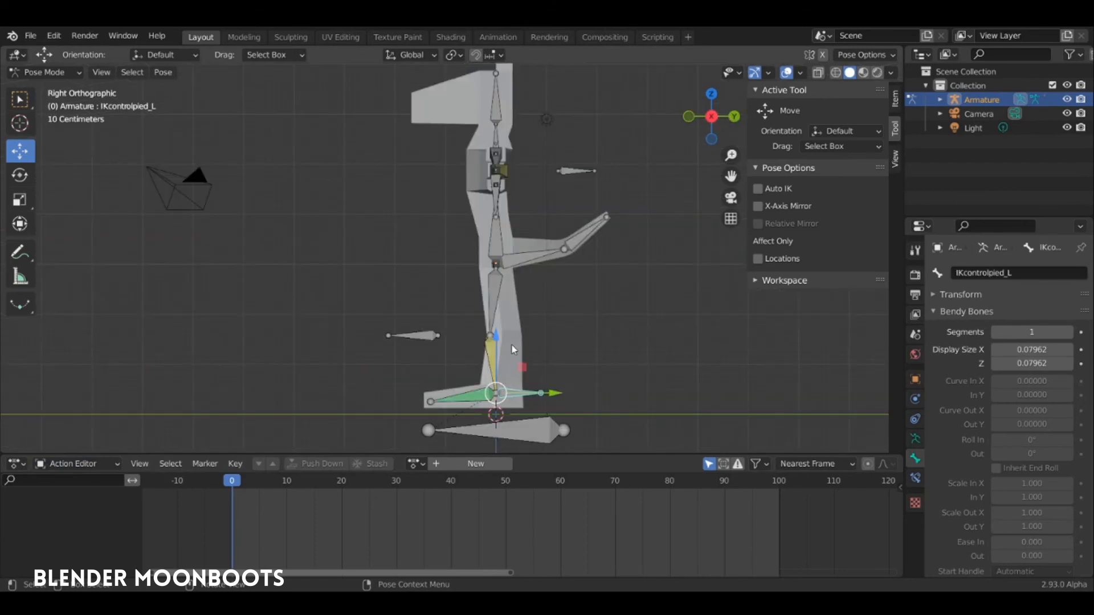
pyautogui.click(498, 249)
pyautogui.moveTo(499, 252); pyautogui.dragTo(493, 265)
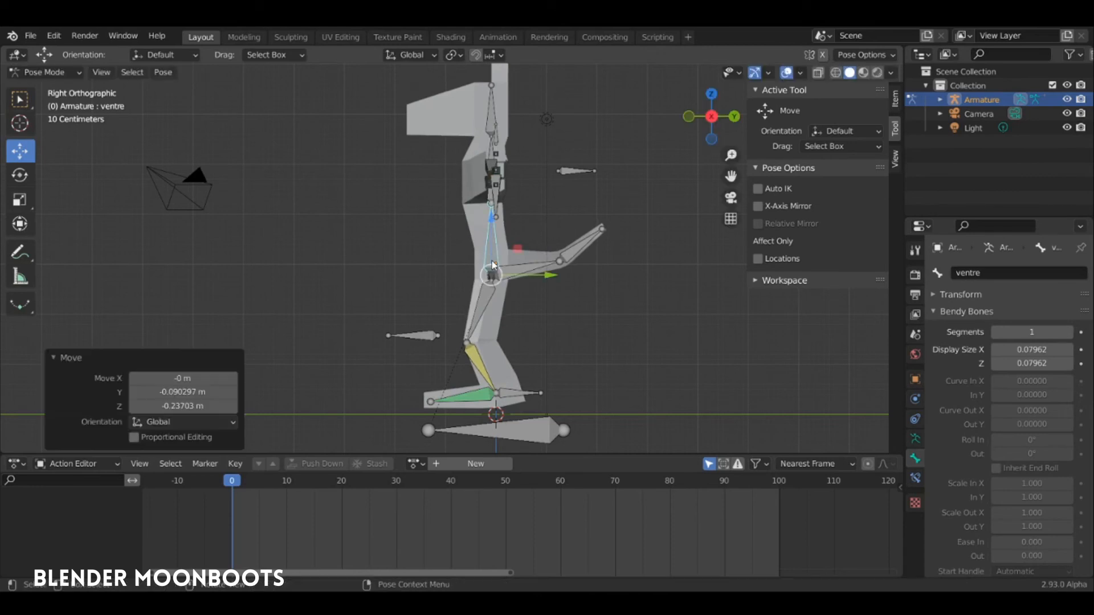
# Move the left foot control IKcontrolpied_L about -1.11 m in Y and 0.06 m in Z, and rotate it to lift the toes.
pyautogui.click(514, 397)
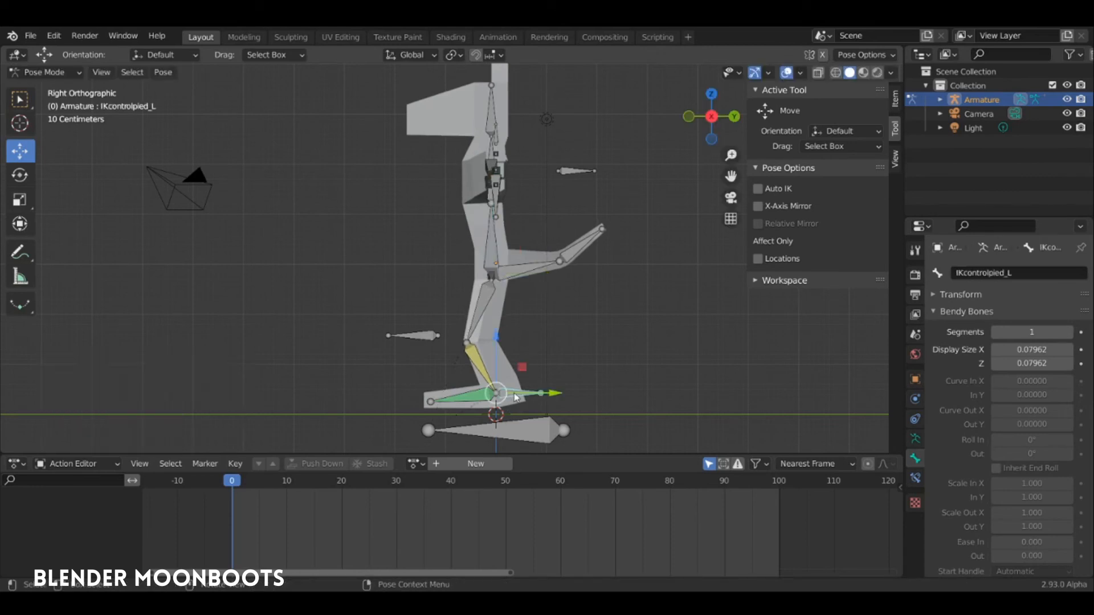
pyautogui.moveTo(516, 396); pyautogui.dragTo(463, 388)
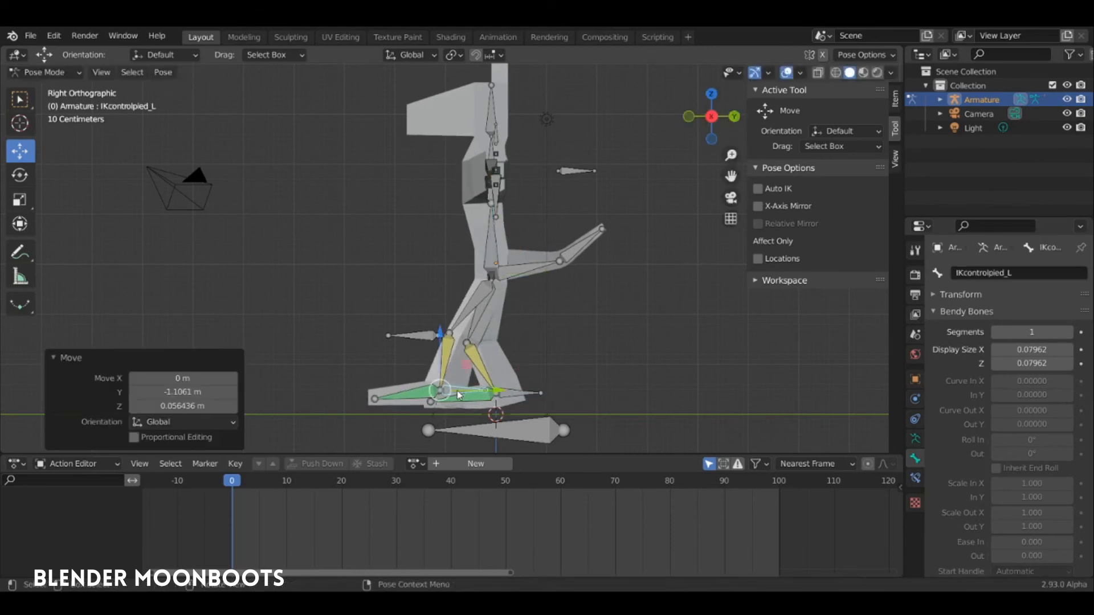
pyautogui.press('r')
pyautogui.click(481, 399)
# Move the right foot control IKcontrolpied_R back about 1.17 m and slightly up, and rotate it about -26° to raise the heel.
pyautogui.click(514, 396)
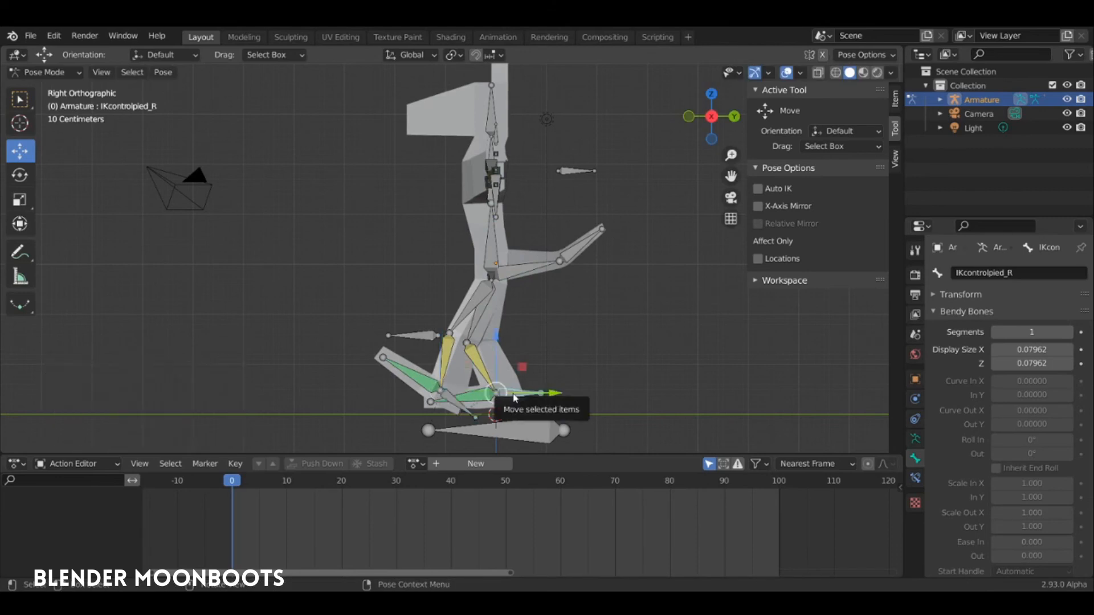
pyautogui.press('r')
pyautogui.press('g')
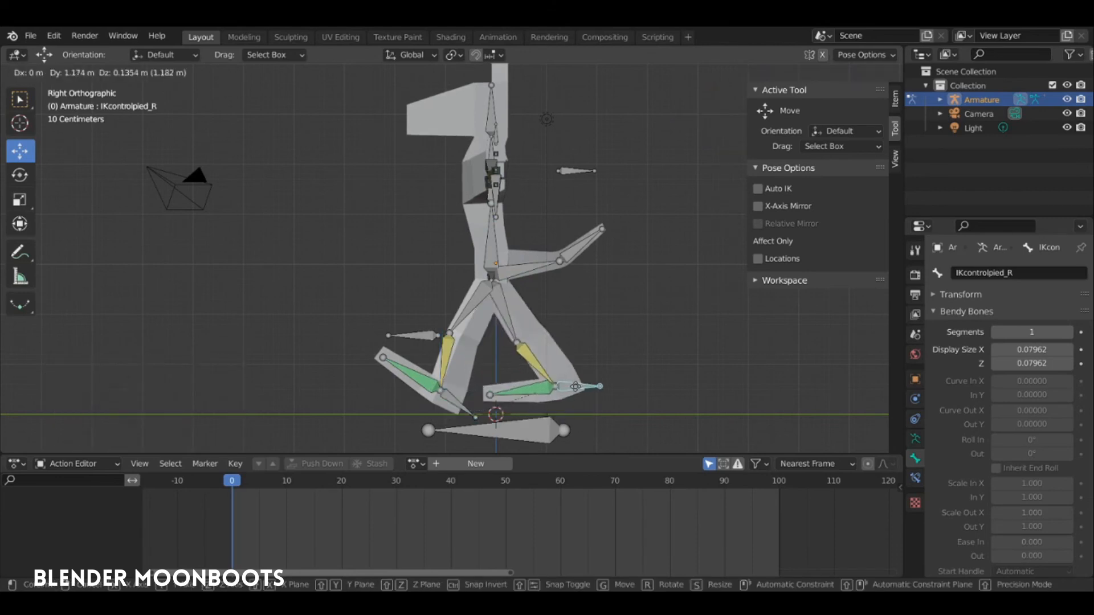
pyautogui.click(574, 388)
pyautogui.press('r')
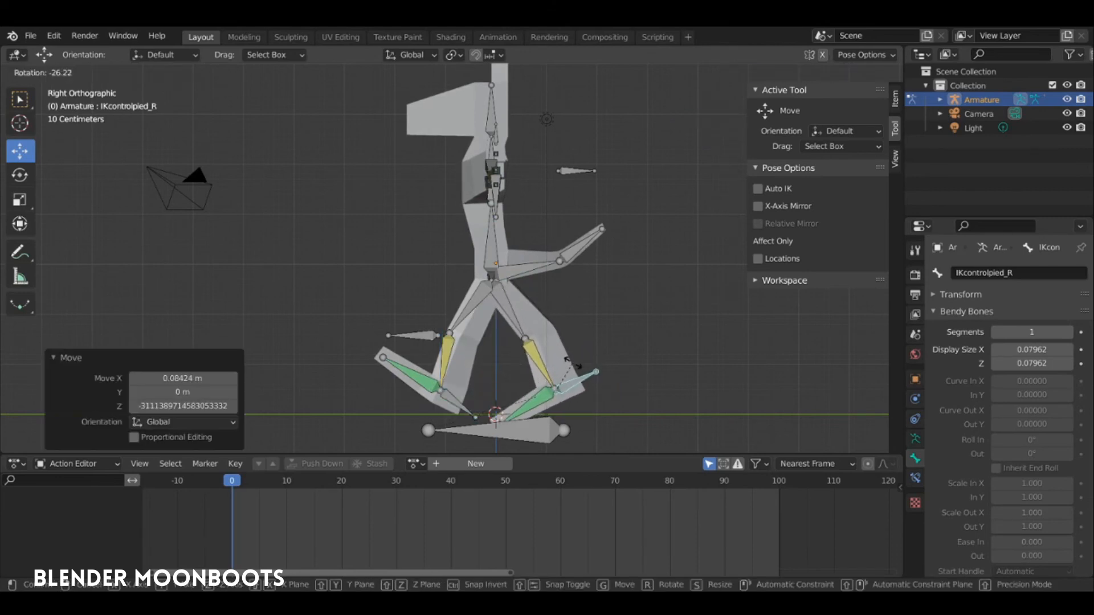
pyautogui.click(575, 366)
pyautogui.press('g')
pyautogui.click(590, 368)
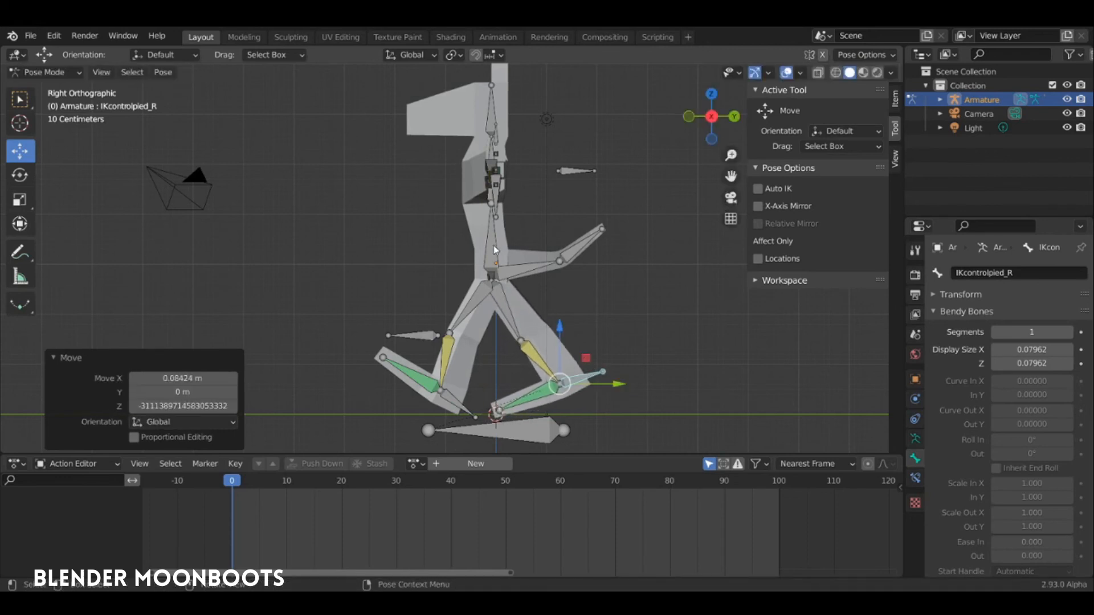
# Lower the ventre bone by about another 0.24 m and shift it slightly forward.
pyautogui.click(492, 254)
pyautogui.press('g')
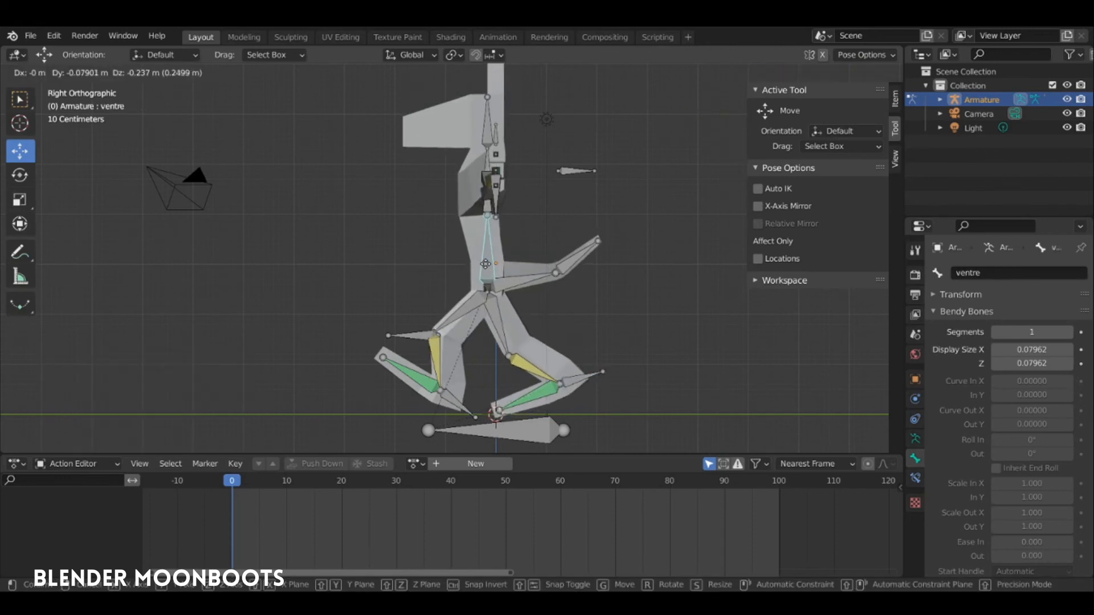
pyautogui.click(445, 351)
# Move the left hand control IKcontrol_L in toward the body from the top view and lower it about 1.96 m along Z.
pyautogui.moveTo(487, 281); pyautogui.dragTo(537, 214, button='middle')
pyautogui.click(546, 219)
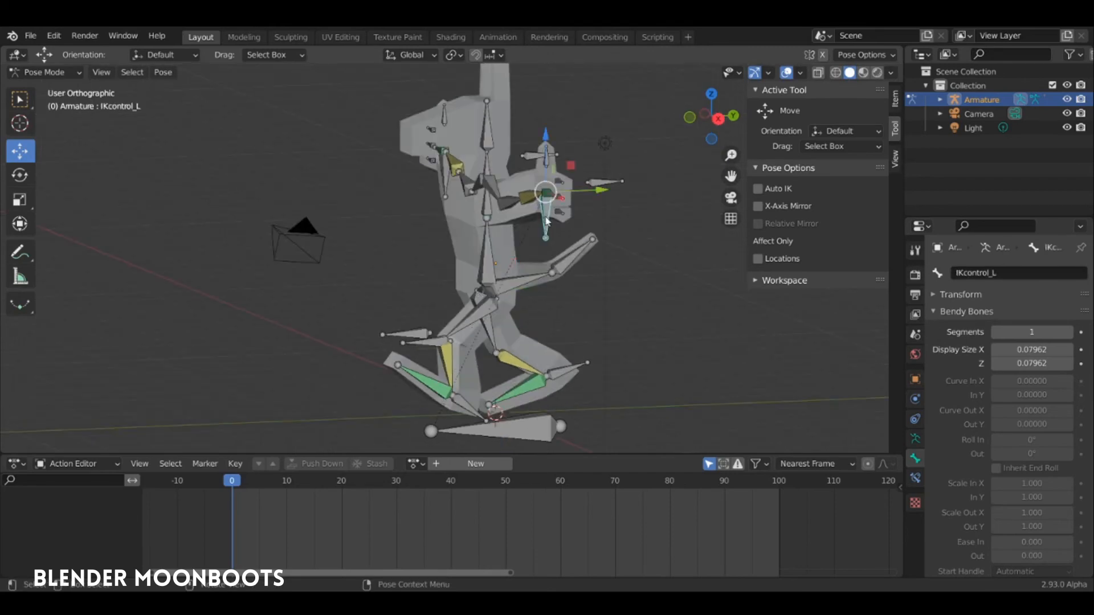
pyautogui.press('KP_7')
pyautogui.moveTo(551, 217); pyautogui.dragTo(533, 200, button='middle')
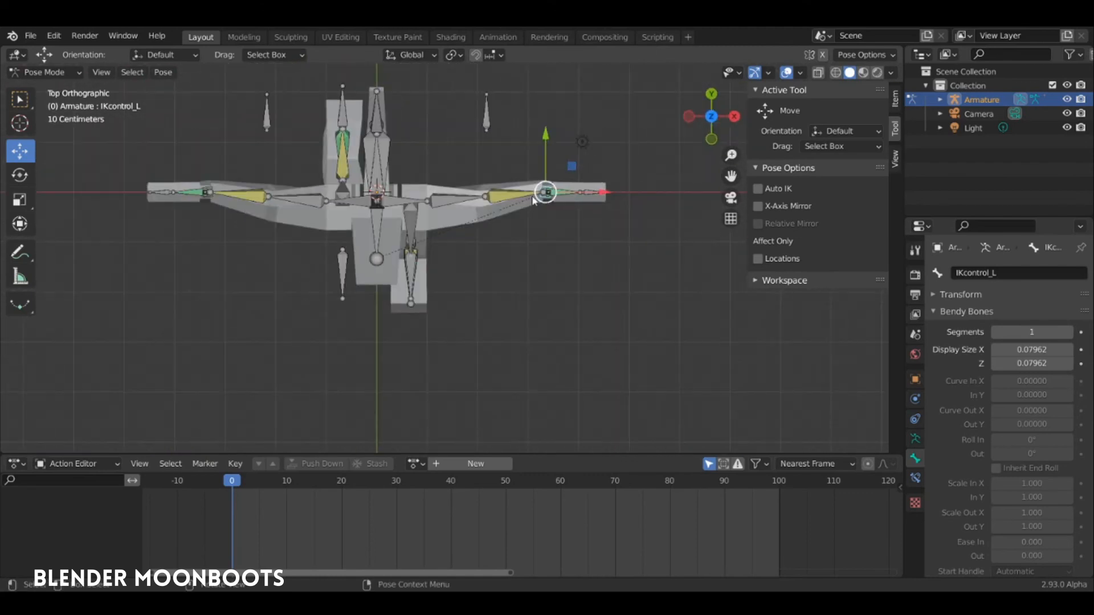
pyautogui.moveTo(559, 202); pyautogui.dragTo(456, 168)
pyautogui.moveTo(456, 168); pyautogui.dragTo(479, 145, button='middle')
pyautogui.press('g')
pyautogui.press('z')
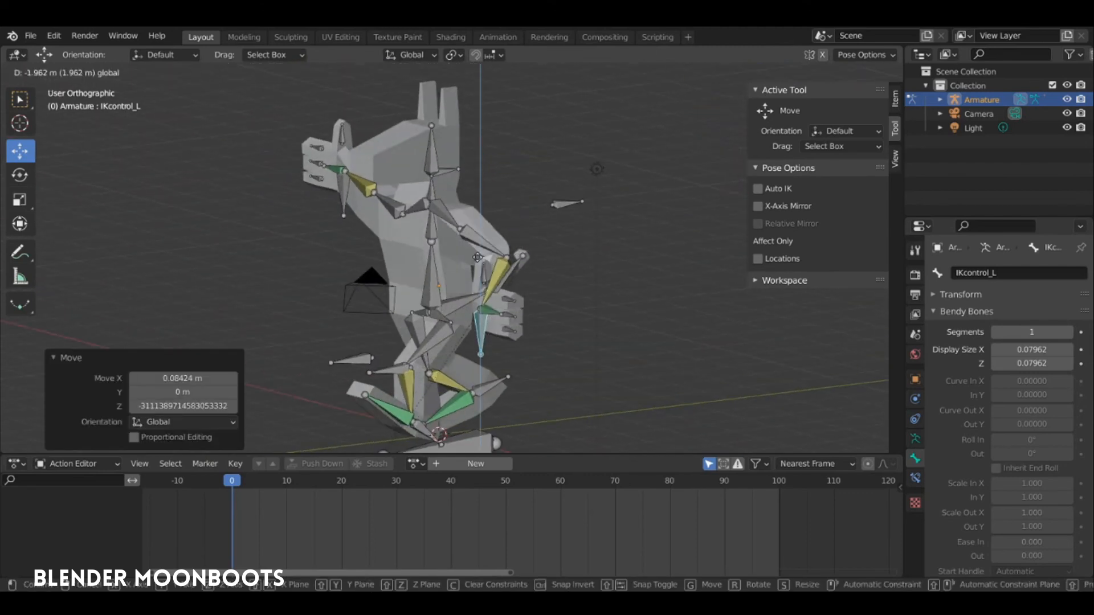
pyautogui.rightClick(481, 255)
# Rotate IKcontrol_L by 90° in the top view so the left hand points forward, and adjust its position along X.
pyautogui.moveTo(481, 255); pyautogui.dragTo(543, 318, button='middle')
pyautogui.press('r')
pyautogui.press('9')
pyautogui.press('0')
pyautogui.press('Return')
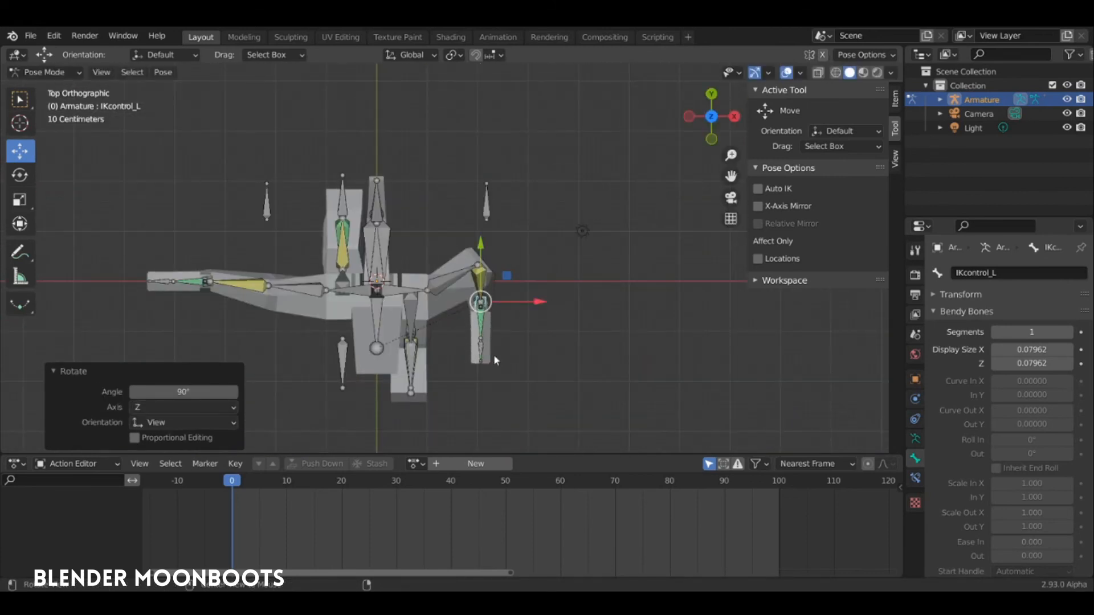
pyautogui.moveTo(484, 299); pyautogui.dragTo(576, 246, button='middle')
pyautogui.press('g')
pyautogui.press('x')
pyautogui.click(517, 316)
# Move the left elbow pole IKpole_L slightly inward along the X axis.
pyautogui.click(563, 233)
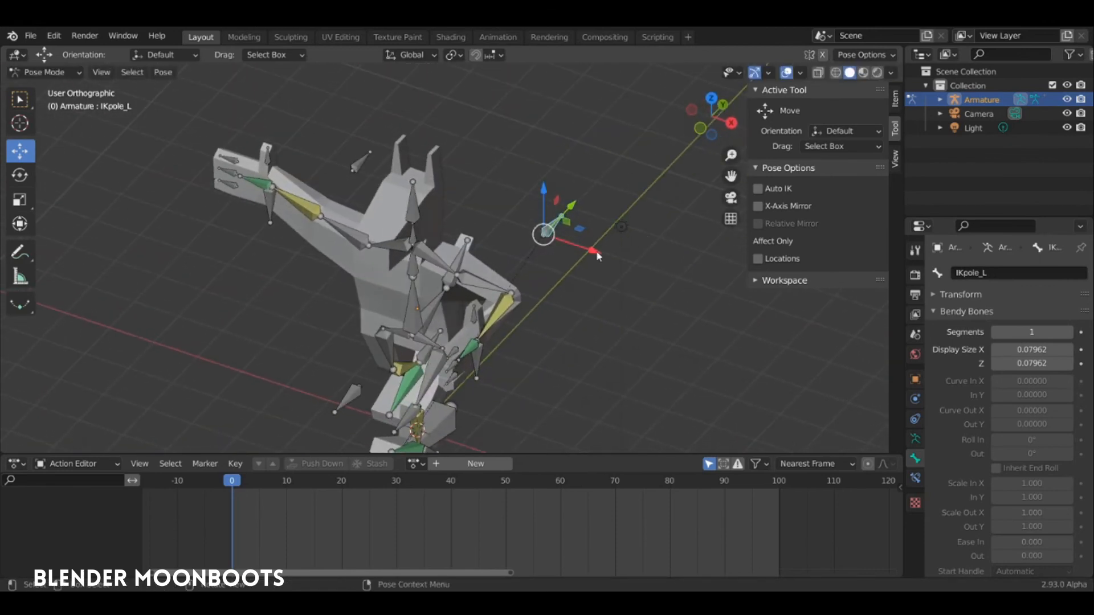
pyautogui.click(540, 231)
pyautogui.press('g')
pyautogui.press('x')
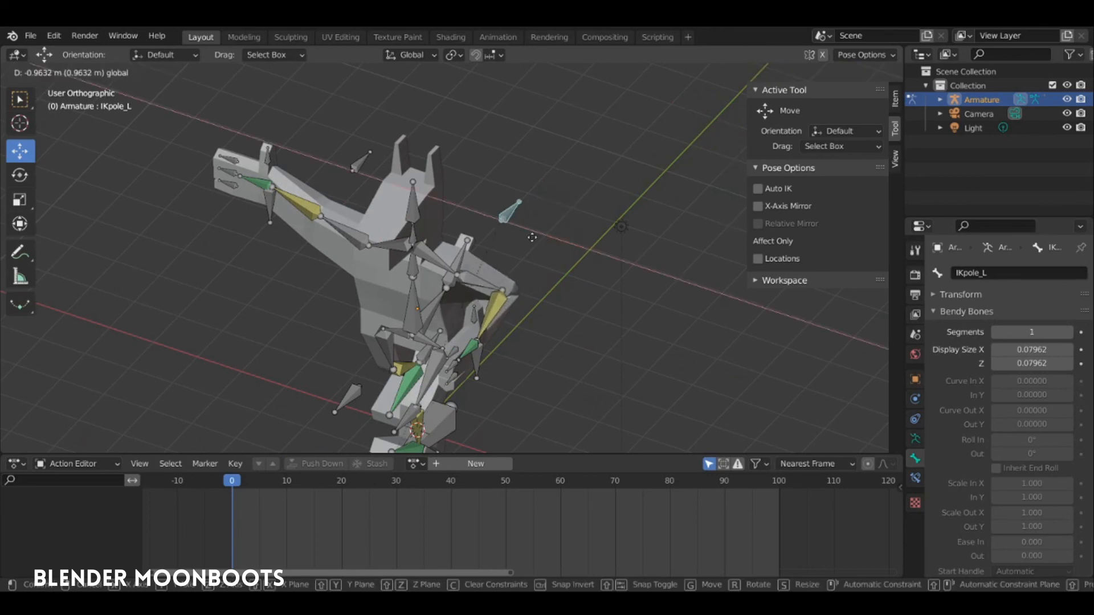
pyautogui.click(564, 251)
# Lower the left elbow pole IKpole_L along the Z axis by about 0.8 m.
pyautogui.moveTo(565, 250); pyautogui.dragTo(600, 210, button='middle')
pyautogui.click(524, 233)
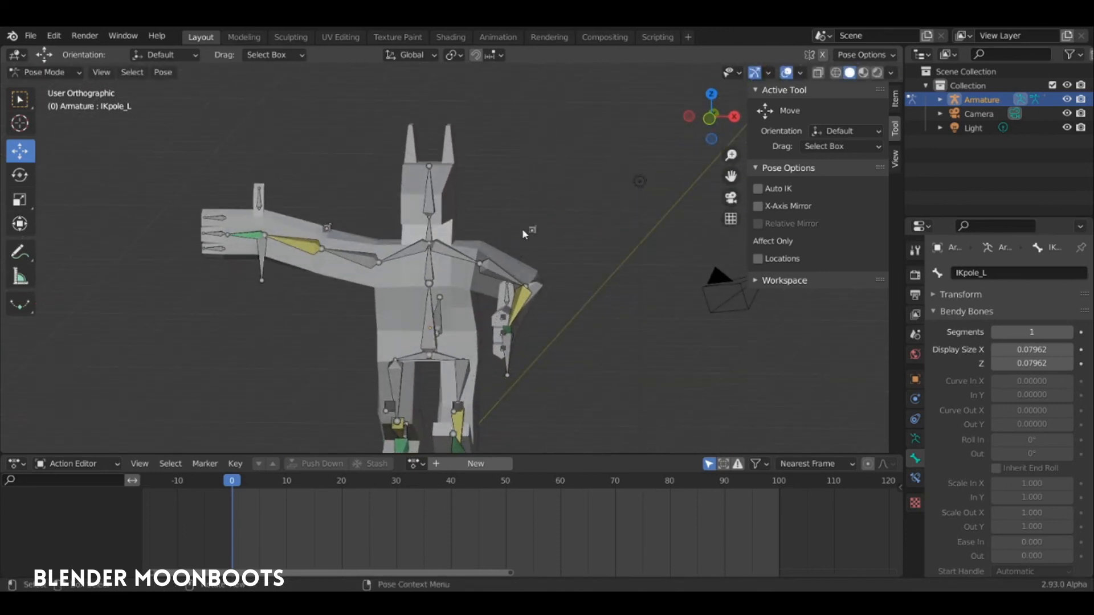
pyautogui.click(536, 229)
pyautogui.press('g')
pyautogui.press('z')
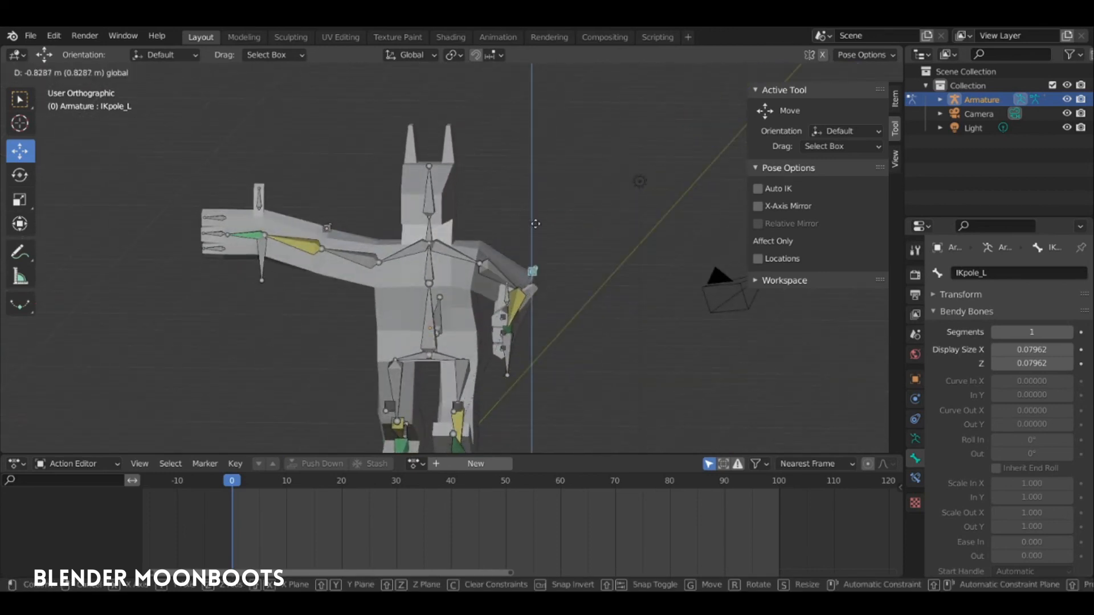
pyautogui.click(537, 211)
# In the top view, move the right hand control IKcontrol_R forward and inward, and rotate it about -97° so the hand points forward.
pyautogui.moveTo(536, 211); pyautogui.dragTo(237, 244, button='middle')
pyautogui.click(263, 246)
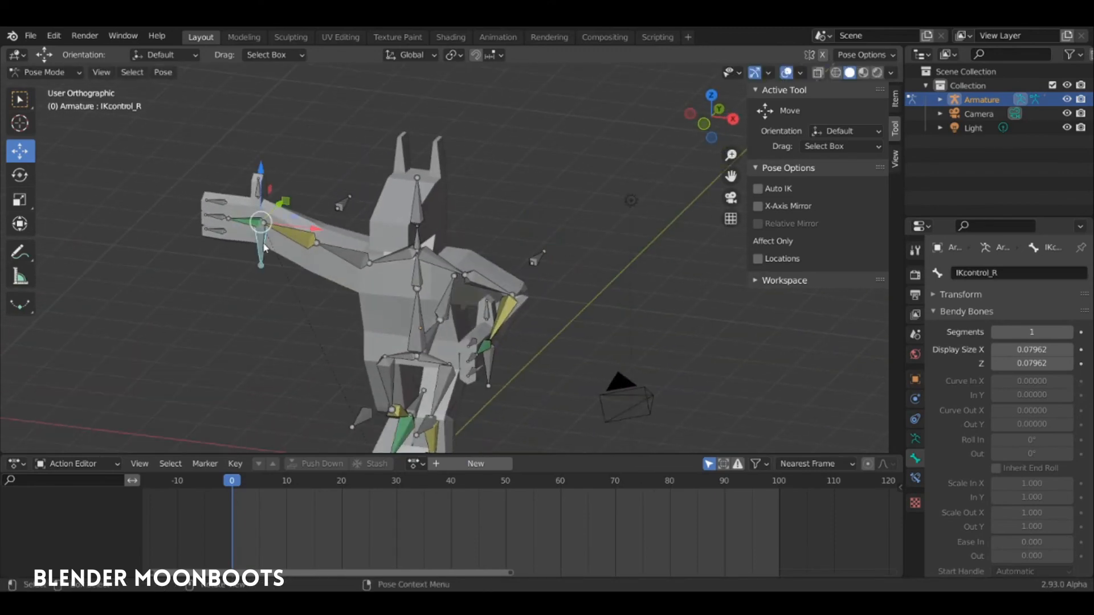
pyautogui.press('KP_7')
pyautogui.press('g')
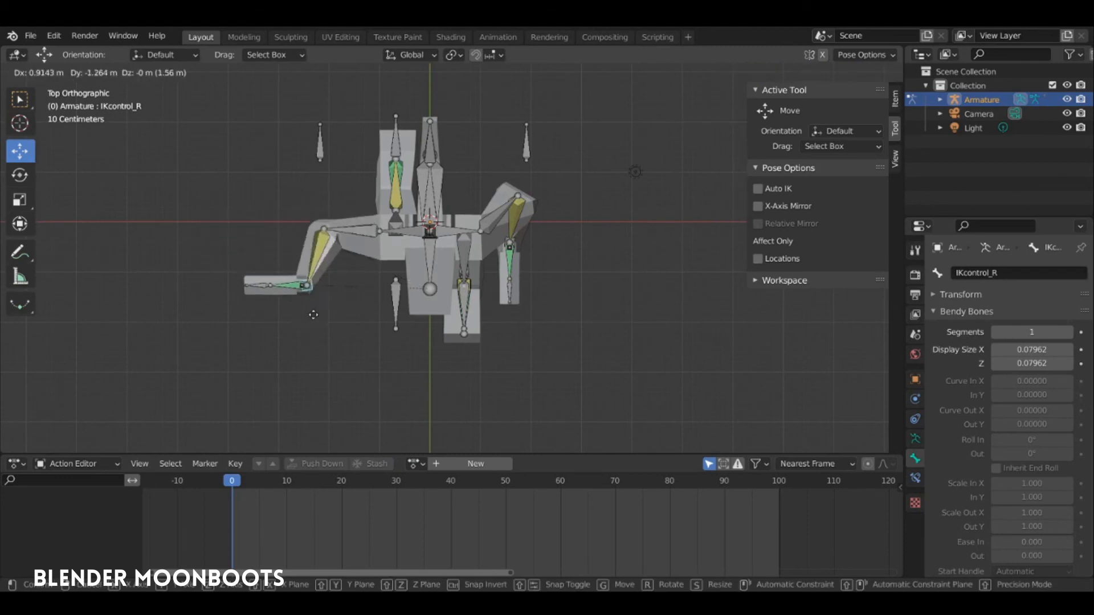
pyautogui.click(364, 356)
pyautogui.press('r')
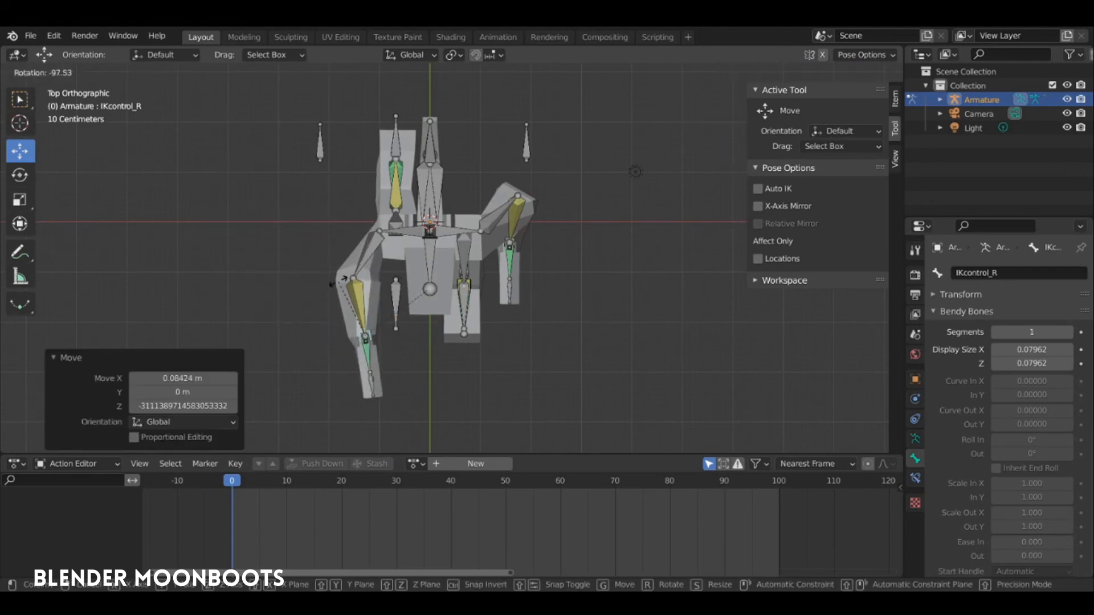
pyautogui.click(334, 283)
# Lower the right hand control IKcontrol_R along the Z axis, and shift it along the X axis to adjust the arm.
pyautogui.moveTo(333, 283); pyautogui.dragTo(356, 285, button='middle')
pyautogui.press('g')
pyautogui.press('z')
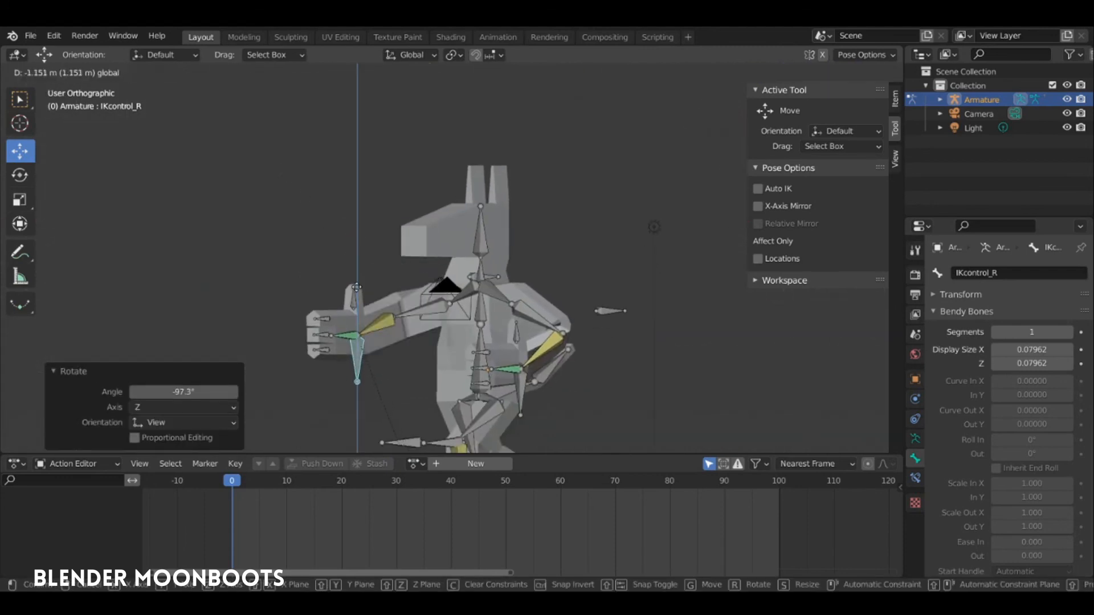
pyautogui.click(357, 342)
pyautogui.moveTo(357, 342); pyautogui.dragTo(428, 346, button='middle')
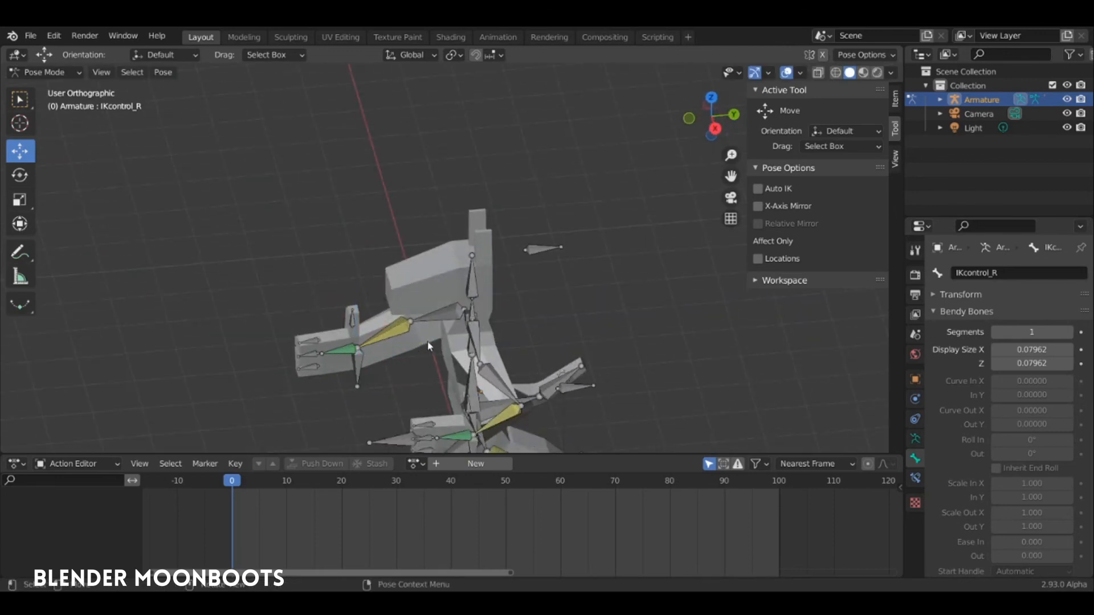
pyautogui.press('g')
pyautogui.press('x')
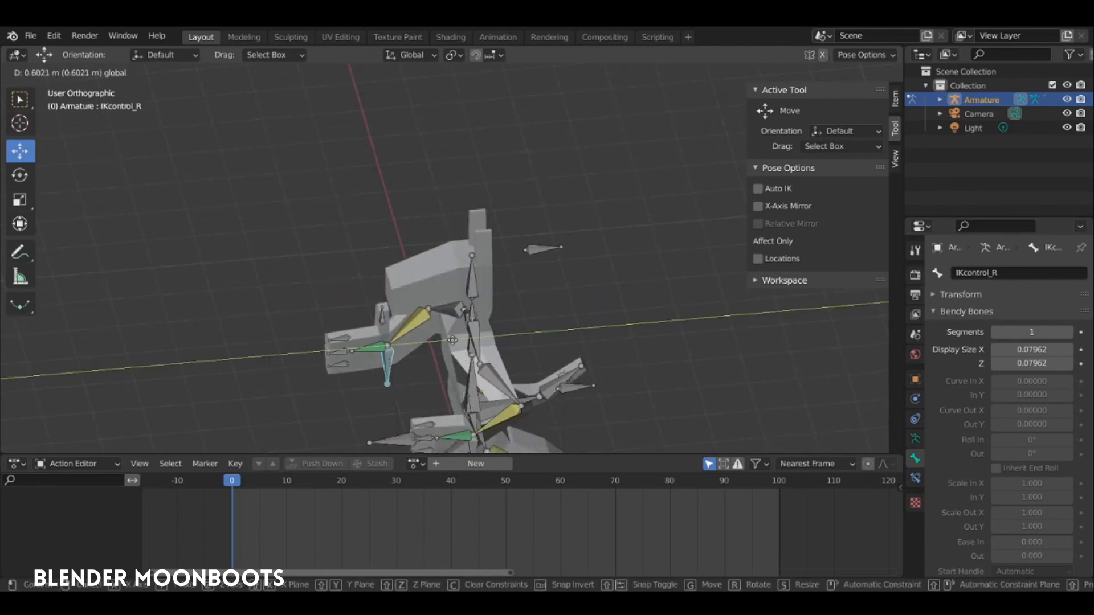
pyautogui.click(423, 346)
pyautogui.moveTo(423, 345); pyautogui.dragTo(338, 315, button='middle')
# Move the left knee target IKtargetpied_L forward along the Y axis, away from the knee.
pyautogui.press('a')
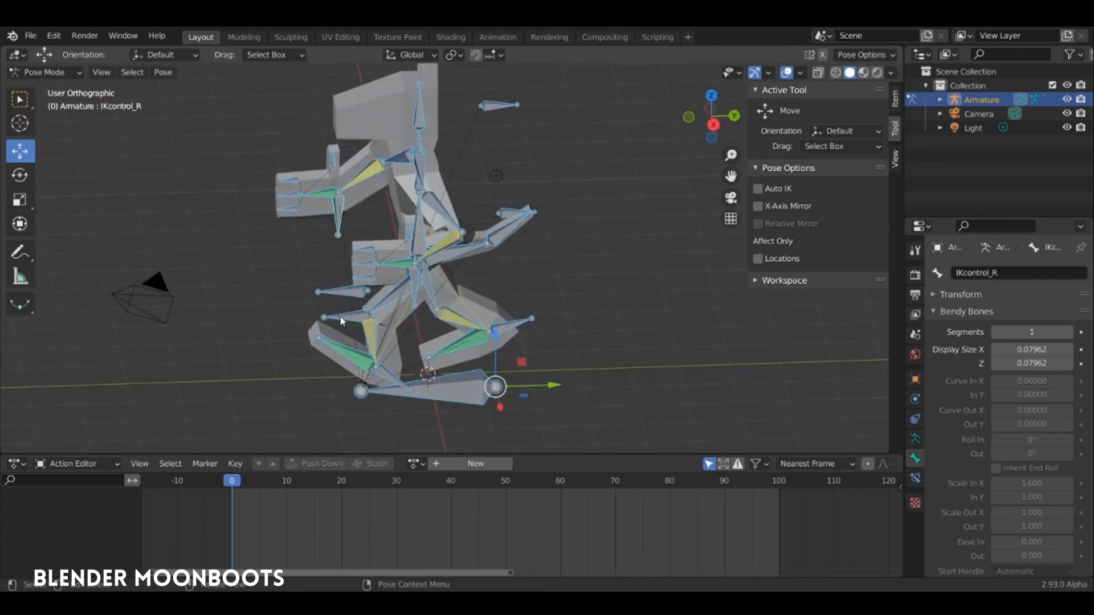
pyautogui.click(342, 320)
pyautogui.moveTo(427, 318); pyautogui.dragTo(378, 317)
pyautogui.moveTo(379, 318); pyautogui.dragTo(467, 338, button='middle')
pyautogui.moveTo(377, 333); pyautogui.dragTo(352, 329)
pyautogui.moveTo(387, 323); pyautogui.dragTo(395, 283, button='middle')
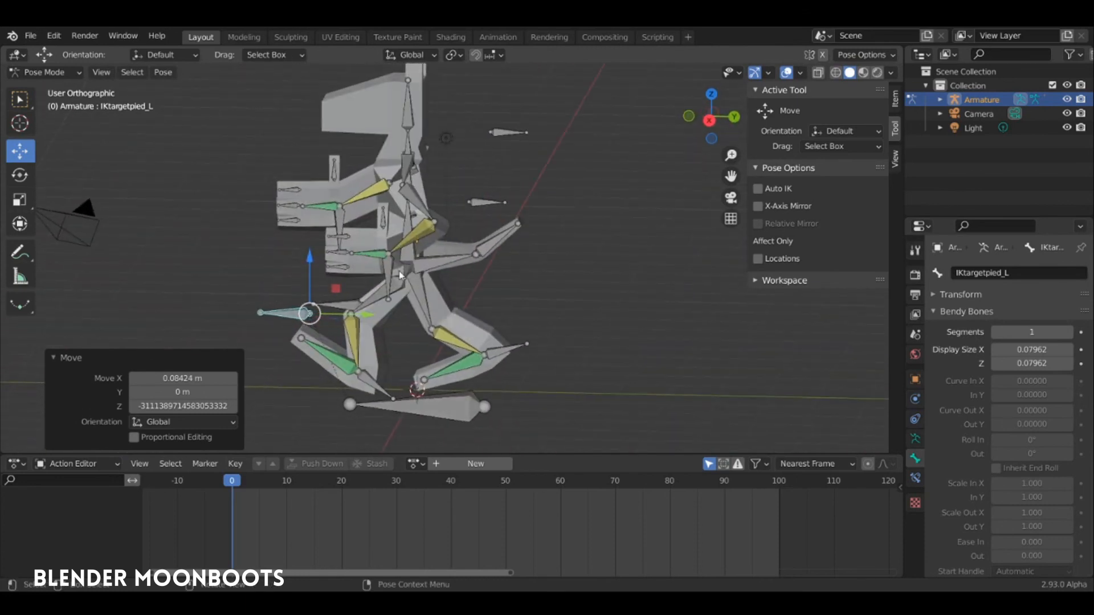
# Select all bones and insert a keyframe for the whole pose at frame 0.
pyautogui.press('a')
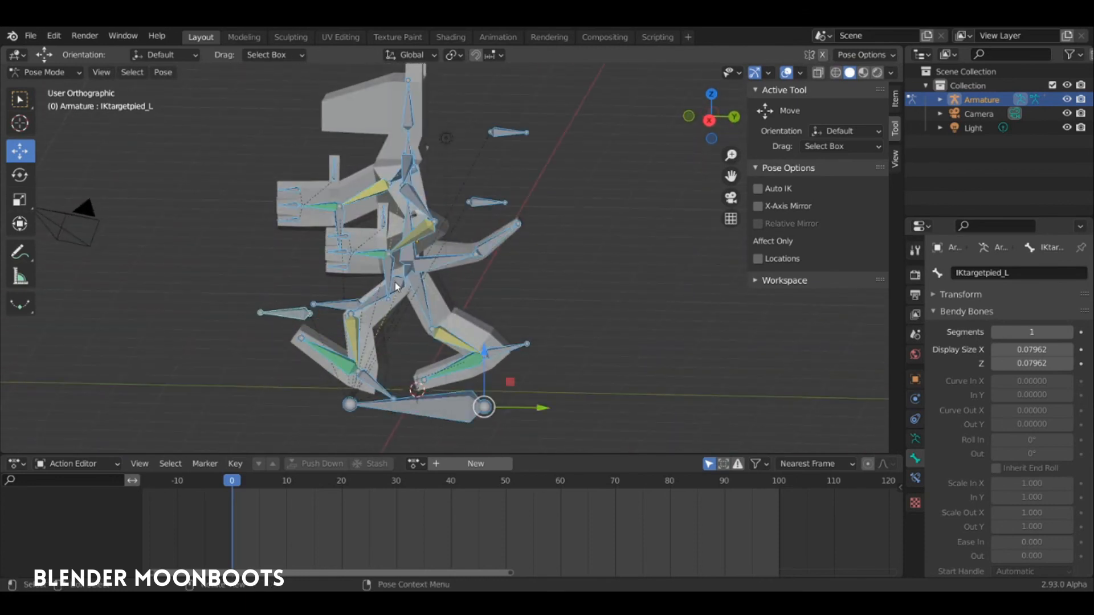
pyautogui.press('i')
pyautogui.click(382, 312)
# Copy the pose, paste it flipped on the X axis at frame 20, and key its Location, Rotation & Scale.
pyautogui.moveTo(382, 311); pyautogui.dragTo(431, 299, button='middle')
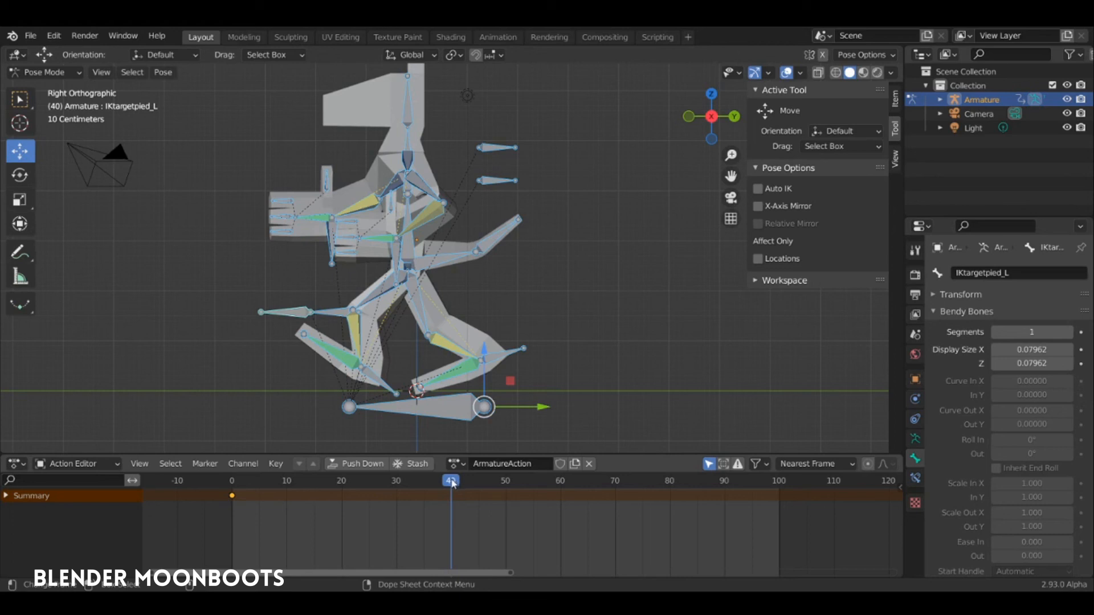
pyautogui.moveTo(453, 483); pyautogui.dragTo(451, 482)
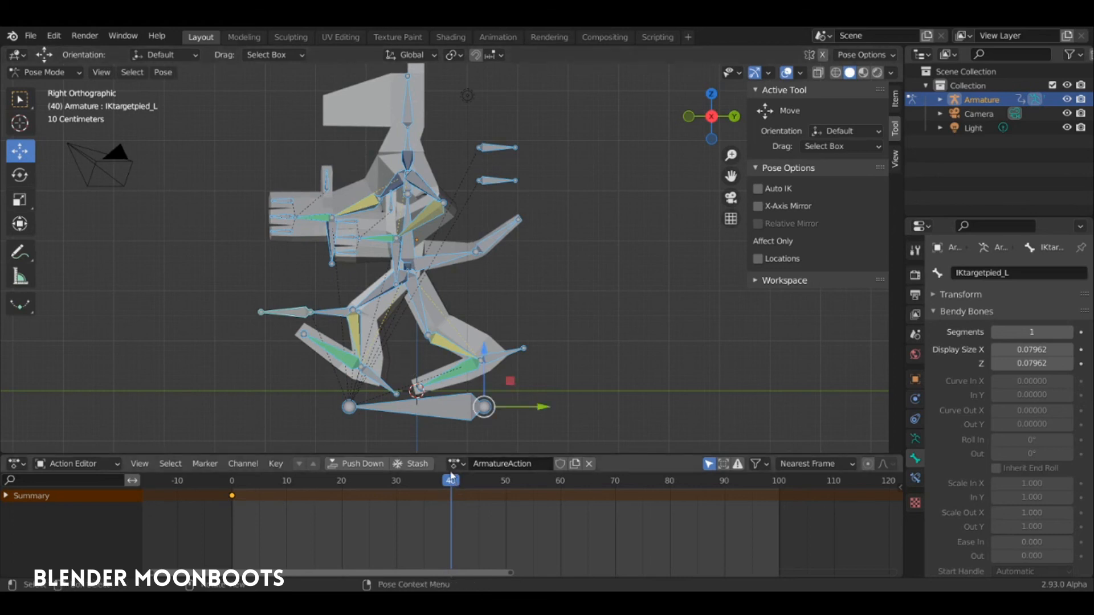
pyautogui.moveTo(349, 502); pyautogui.dragTo(341, 497)
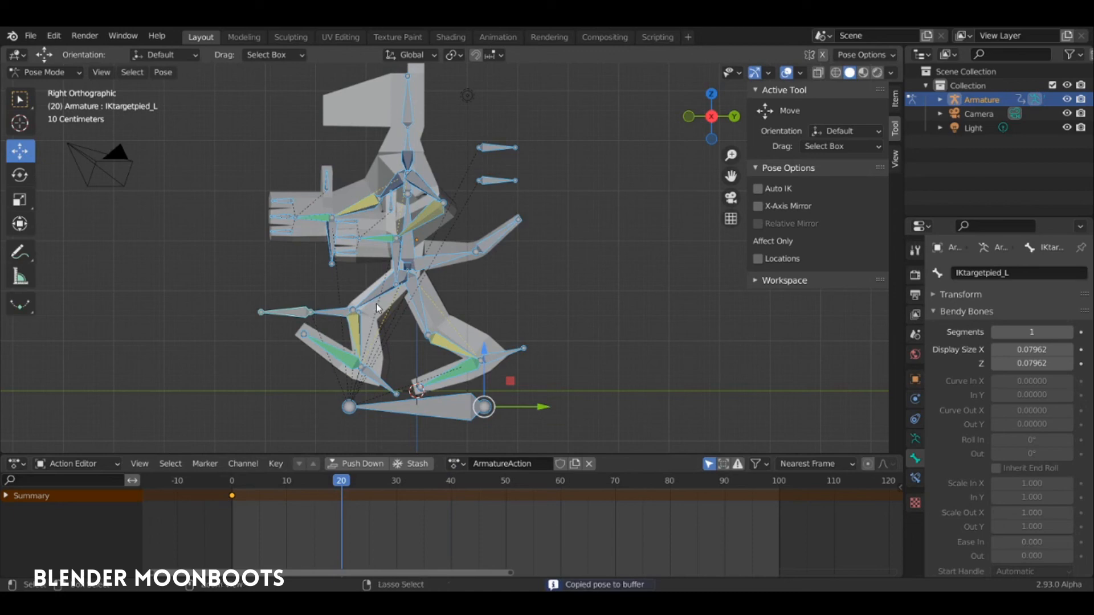
pyautogui.hotkey('ctrl', 'shift', 'v')
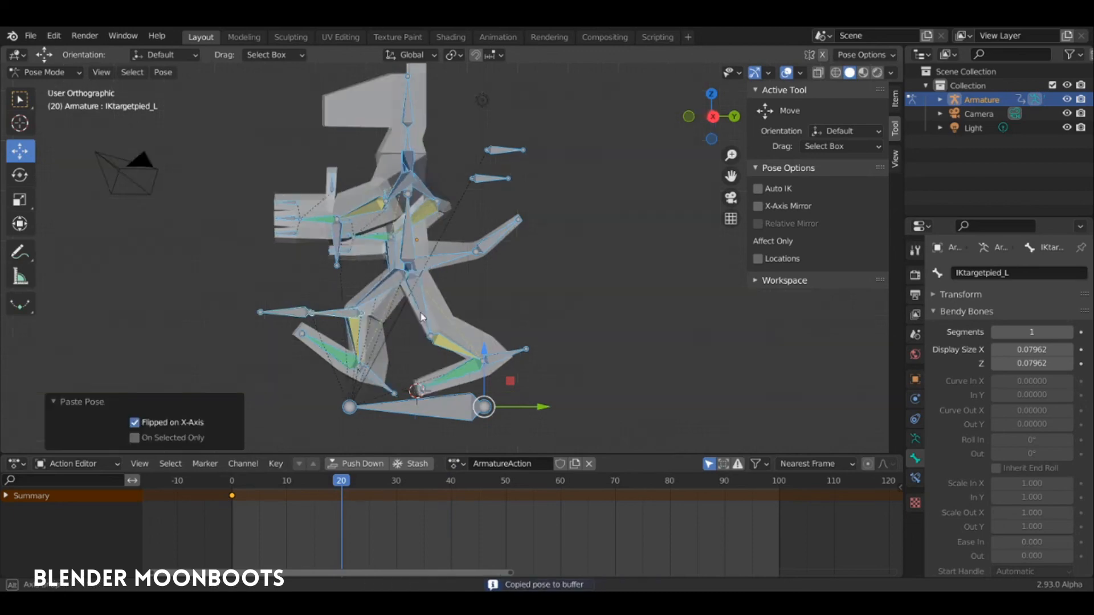
pyautogui.moveTo(421, 313); pyautogui.dragTo(305, 358, button='middle')
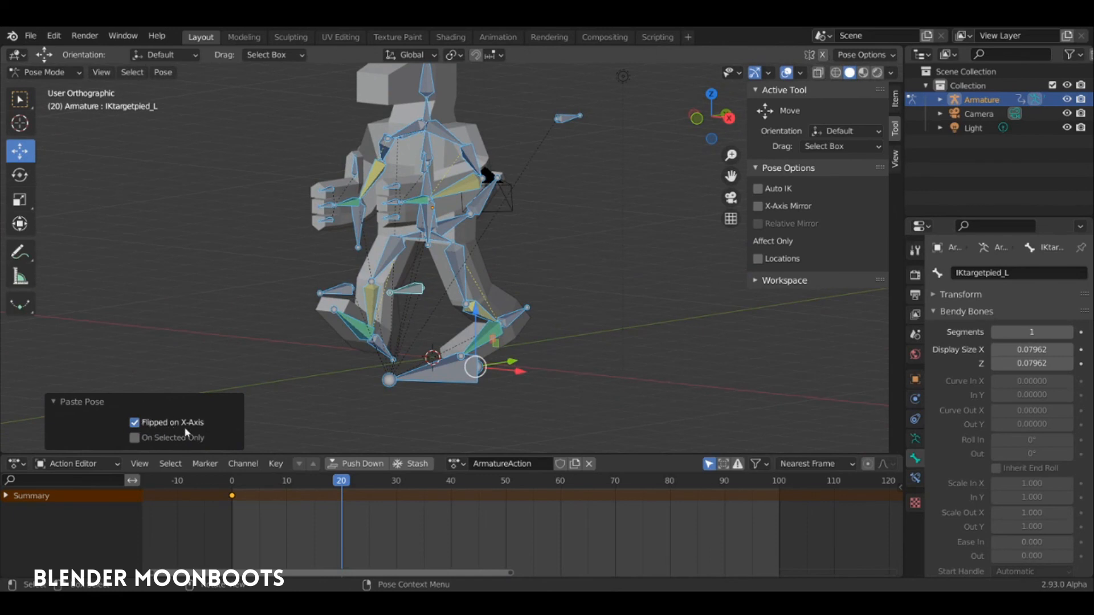
pyautogui.moveTo(251, 387); pyautogui.dragTo(337, 339, button='middle')
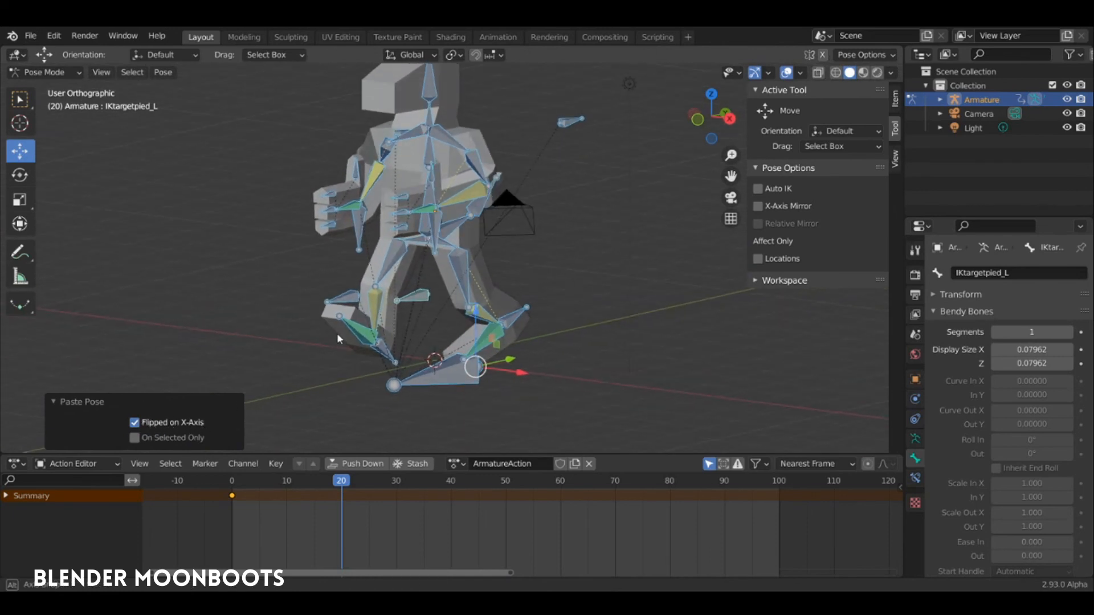
pyautogui.press('i')
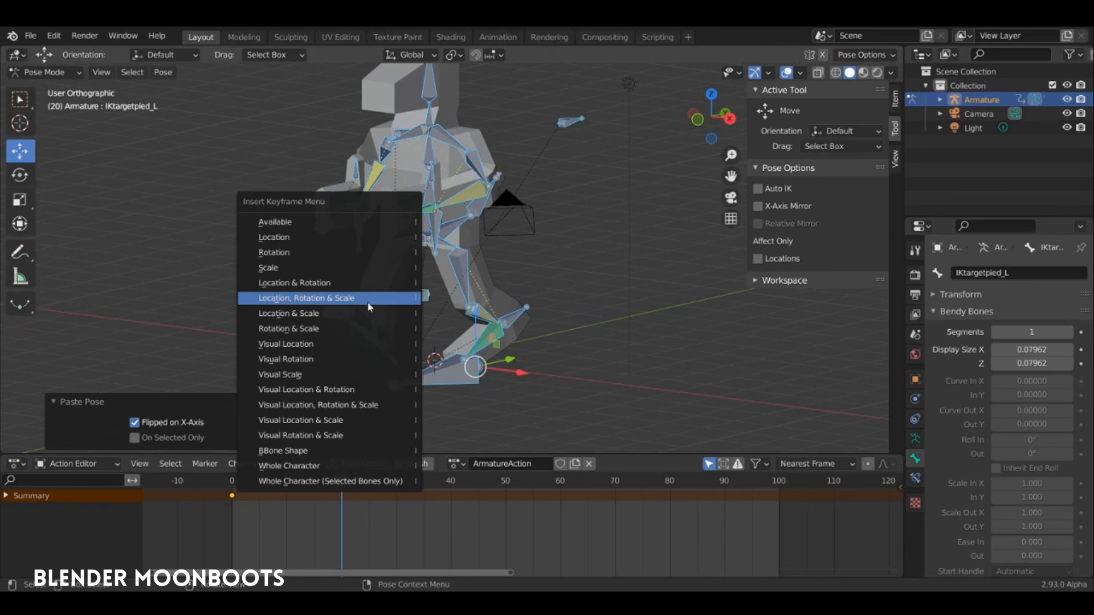
pyautogui.click(369, 307)
# At frame 0, rotate the left foot control IKcontrolpied_L by -38°, lower it to the ground line, and rekey the pose.
pyautogui.moveTo(337, 482); pyautogui.dragTo(232, 495)
pyautogui.press('KP_3')
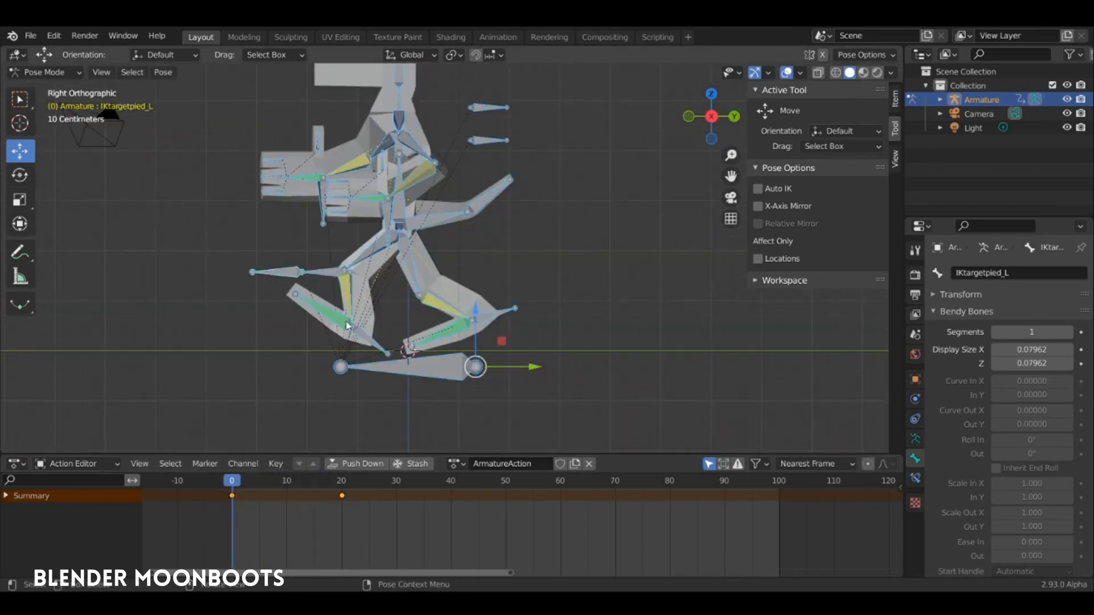
pyautogui.click(370, 338)
pyautogui.press('r')
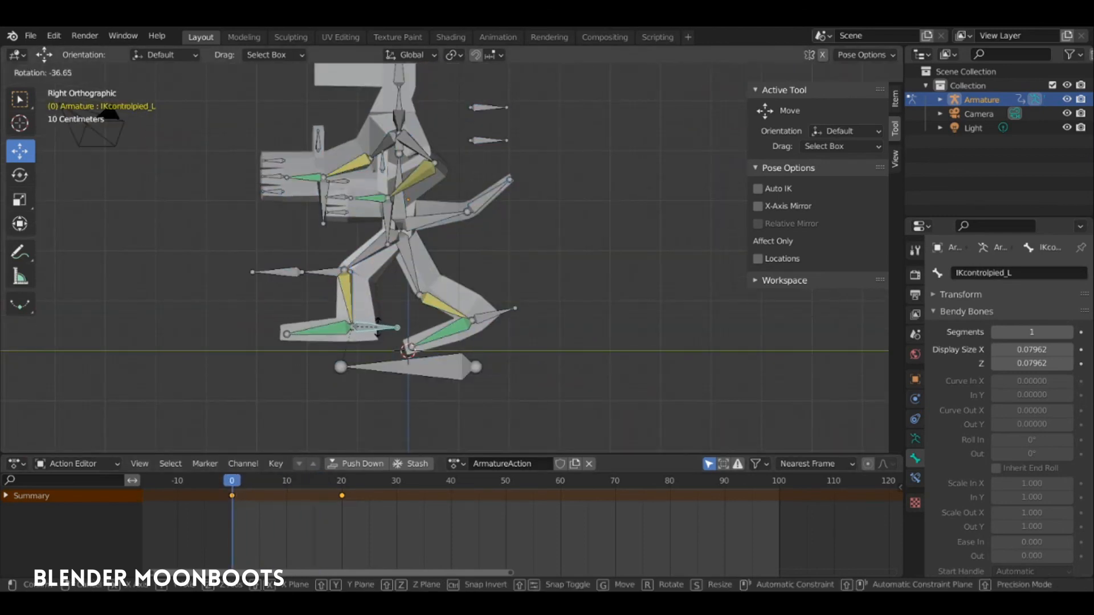
pyautogui.click(377, 327)
pyautogui.press('g')
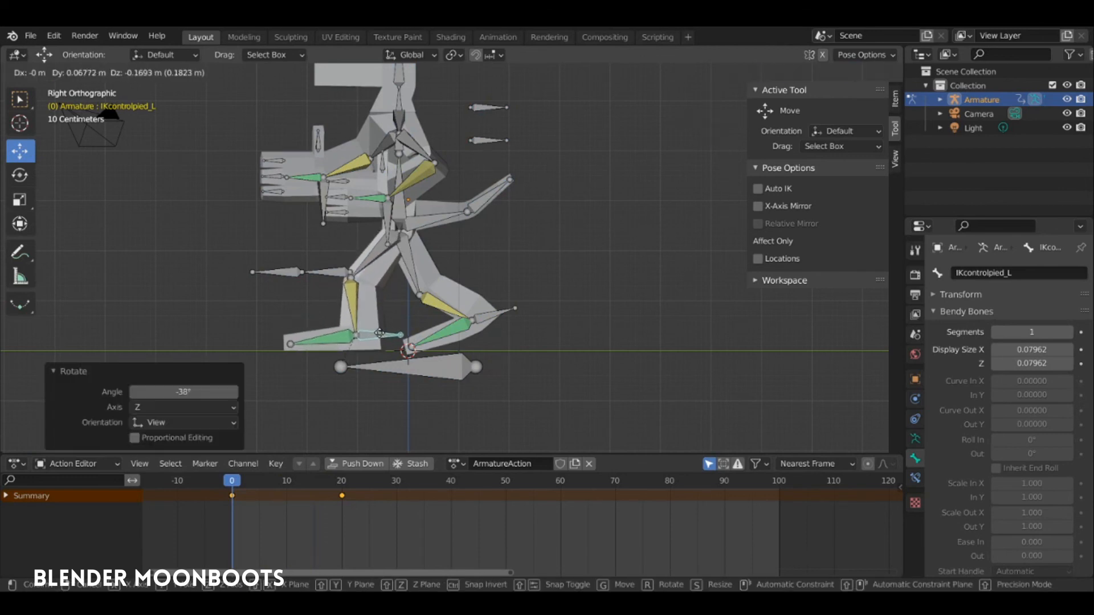
pyautogui.click(380, 337)
pyautogui.press('i')
pyautogui.click(379, 336)
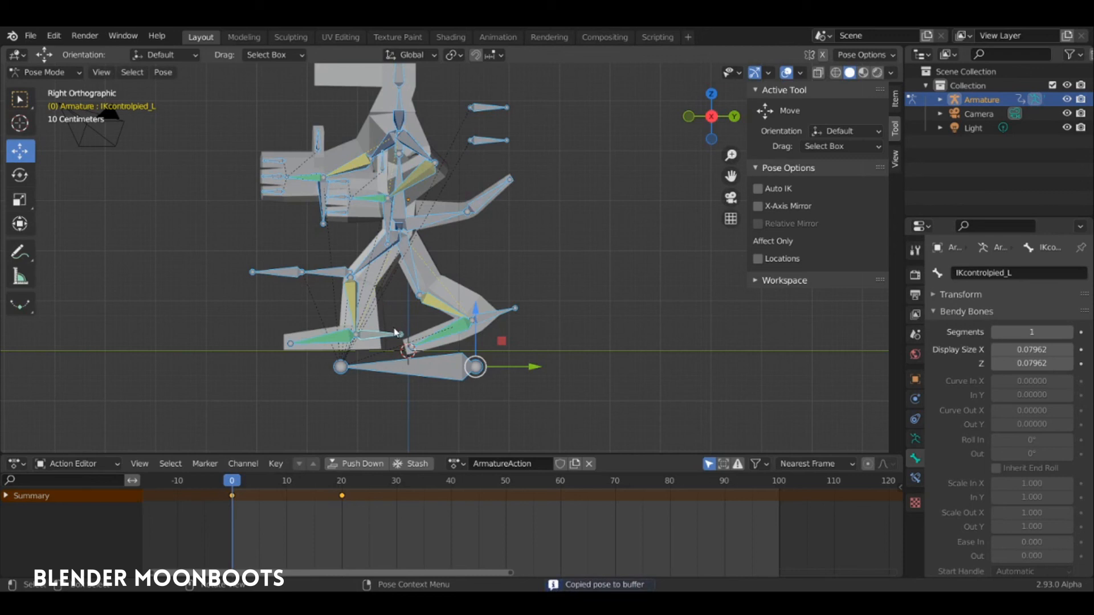
# Paste the copied frame 0 pose flipped on the X axis at frame 20 and insert a keyframe over the old one.
pyautogui.moveTo(236, 482); pyautogui.dragTo(343, 484)
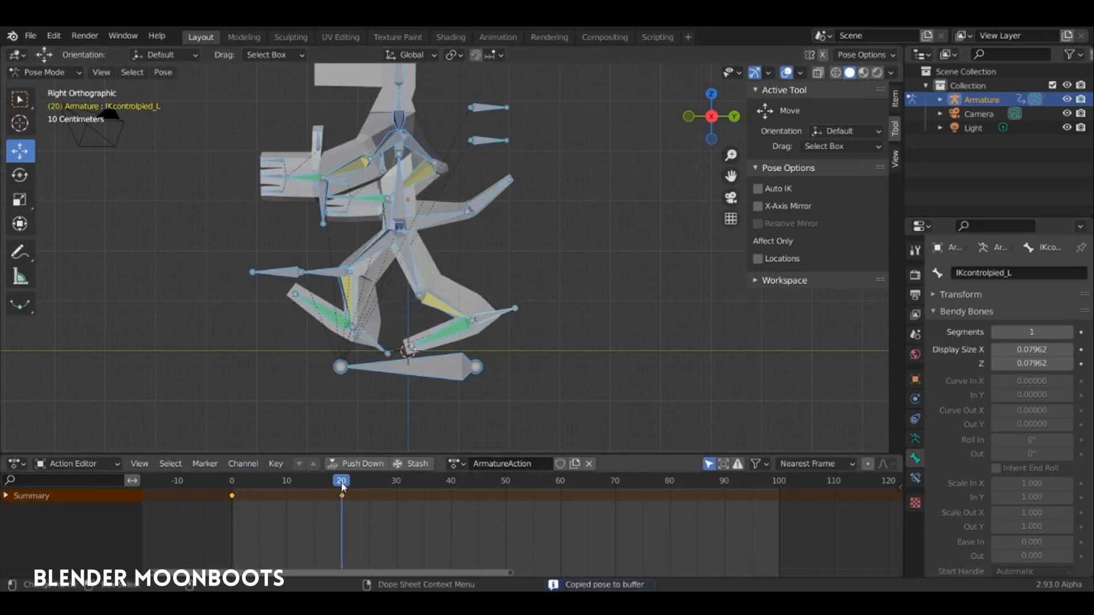
pyautogui.hotkey('ctrl', 'shift', 'v')
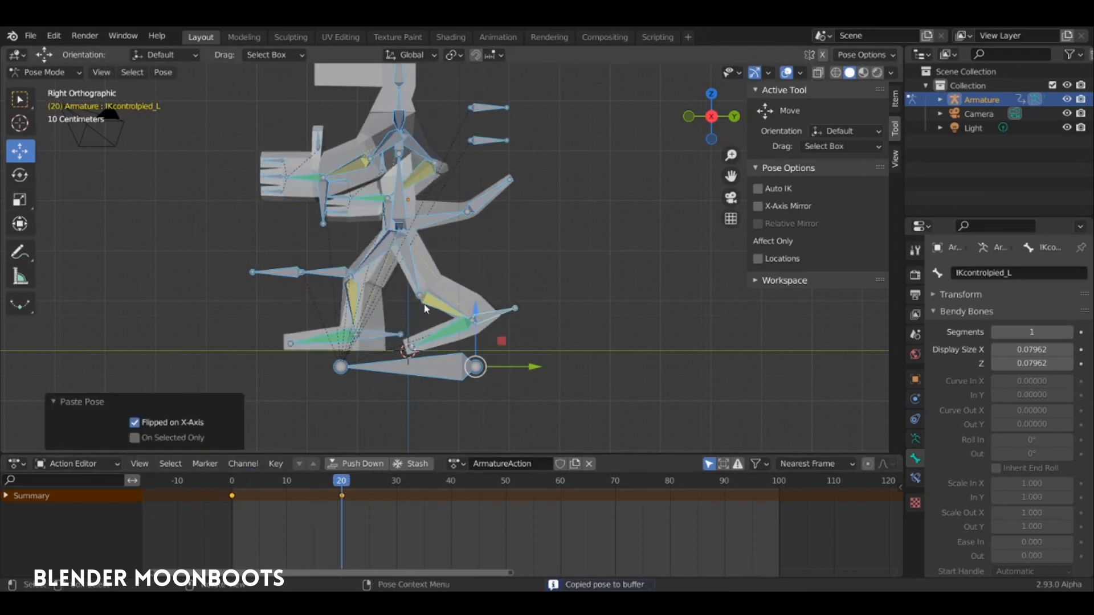
pyautogui.press('i')
pyautogui.click(411, 303)
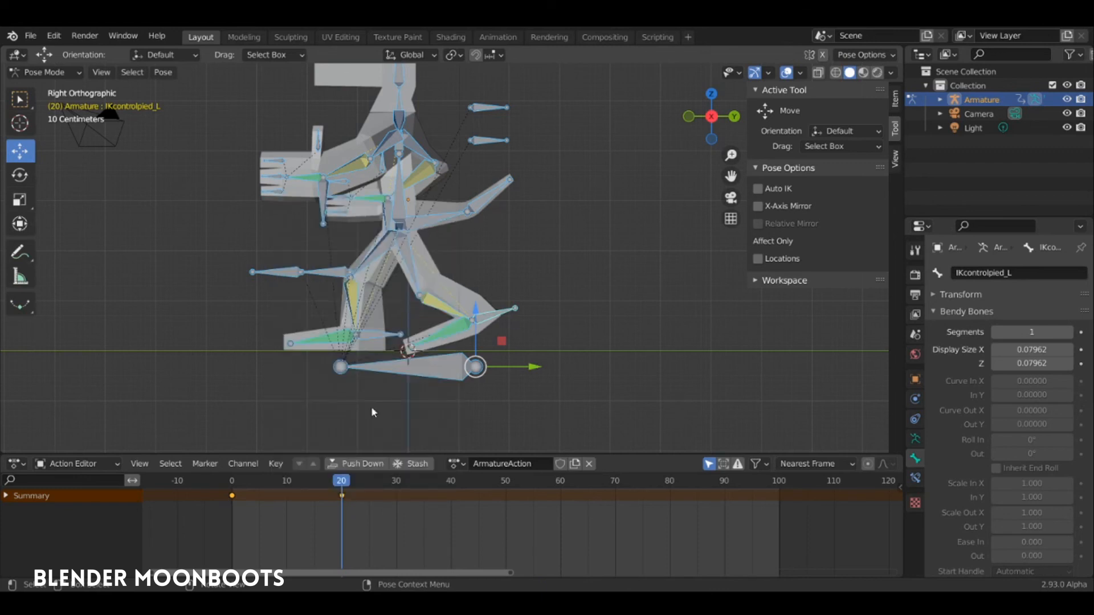
# At frame 10, raise the right foot control IKcontrolpied_R and rotate it by -23.5° in the right side view.
pyautogui.moveTo(342, 481); pyautogui.dragTo(231, 507)
pyautogui.moveTo(433, 399); pyautogui.dragTo(351, 390, button='middle')
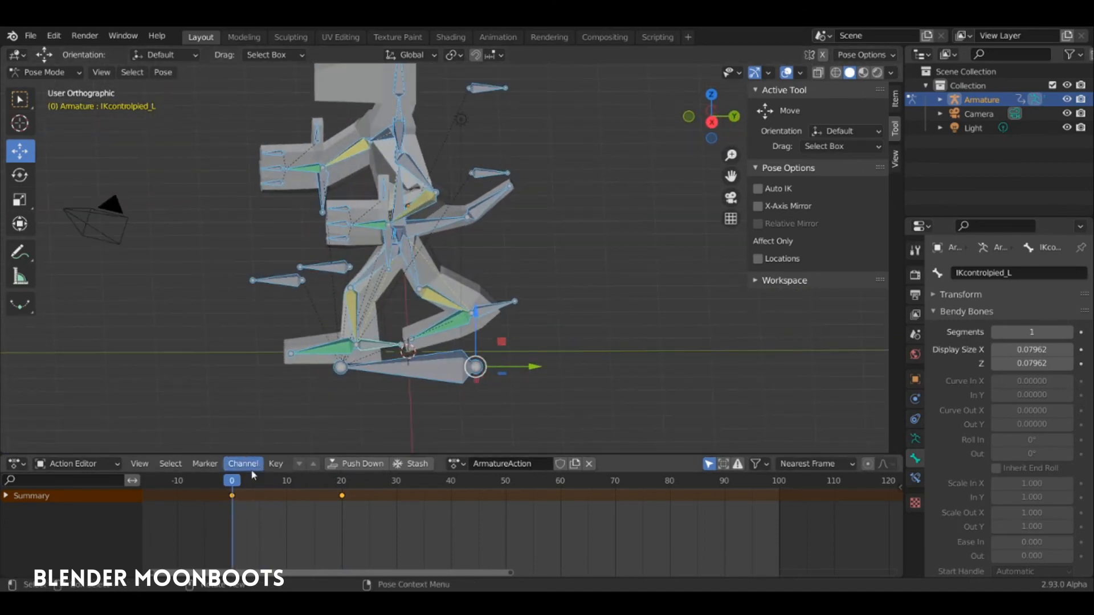
pyautogui.moveTo(254, 490); pyautogui.dragTo(288, 492)
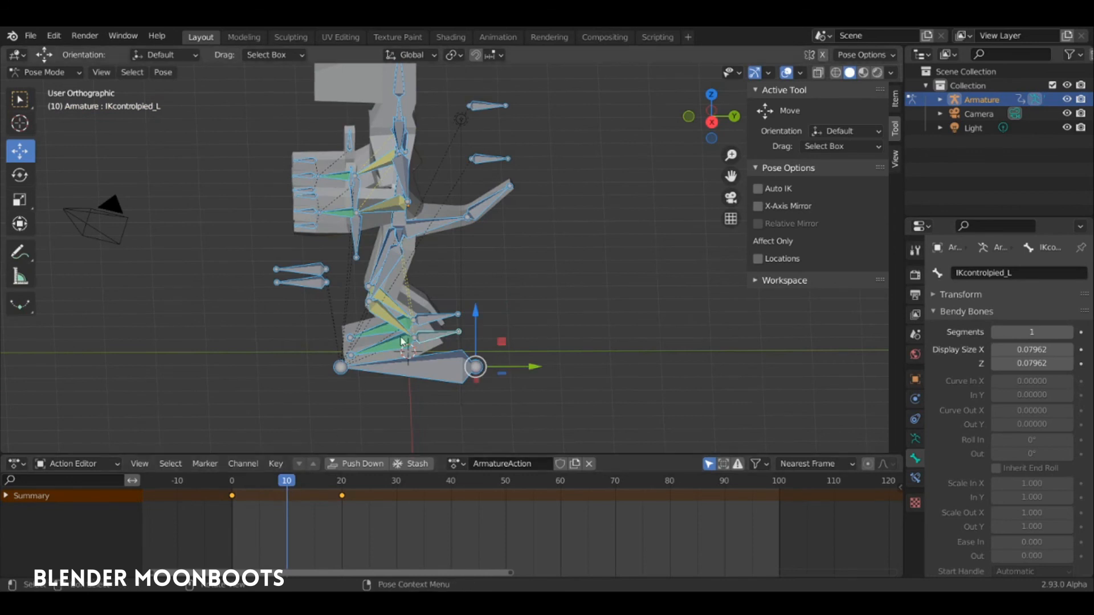
pyautogui.press('KP_3')
pyautogui.moveTo(432, 316); pyautogui.dragTo(434, 352, button='middle')
pyautogui.click(430, 323)
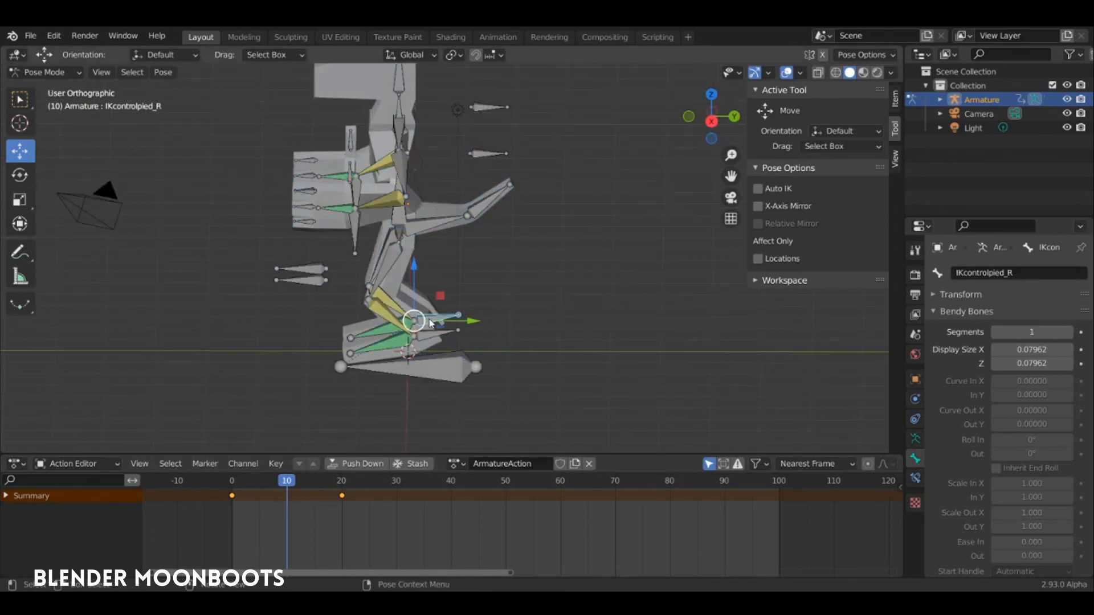
pyautogui.press('KP_3')
pyautogui.moveTo(432, 321); pyautogui.dragTo(426, 287)
pyautogui.press('r')
pyautogui.click(439, 257)
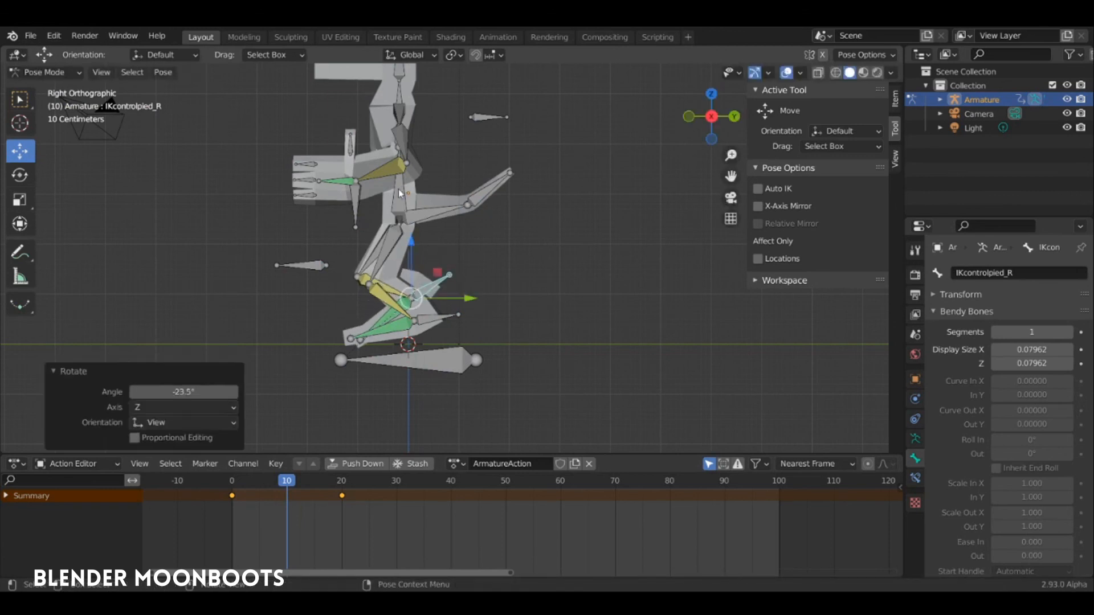
# Raise the ventre bone by about 0.33 m and insert a keyframe for all bones at frame 10.
pyautogui.click(402, 198)
pyautogui.keyDown('shift'); pyautogui.moveTo(424, 217); pyautogui.dragTo(437, 279, button='middle'); pyautogui.keyUp('shift')
pyautogui.press('g')
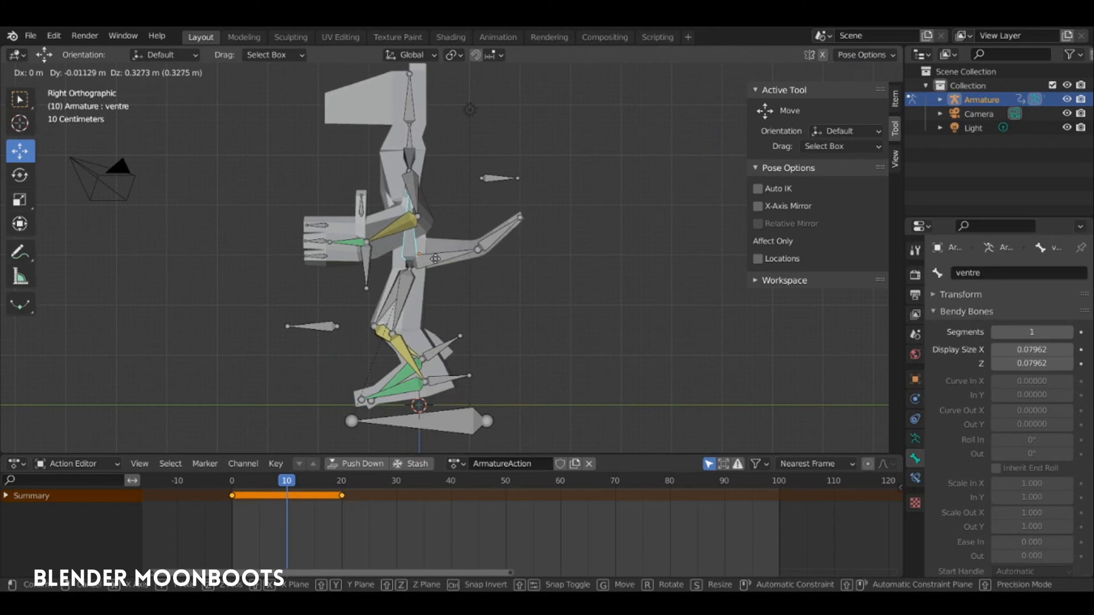
pyautogui.click(435, 258)
pyautogui.press('a')
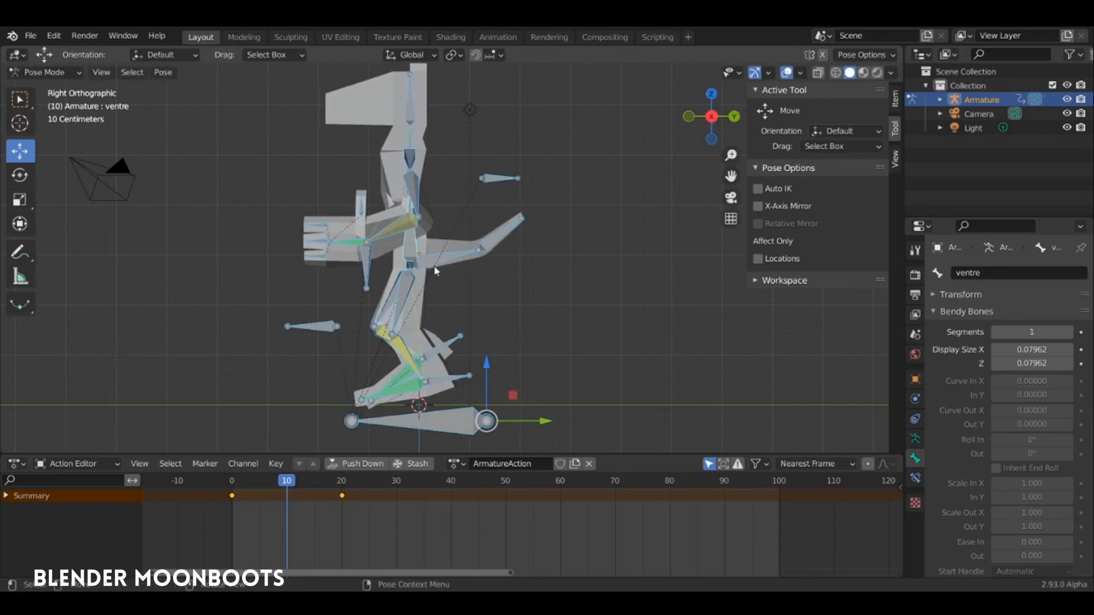
pyautogui.press('i')
pyautogui.click(433, 298)
# Return to frame 0 and play the animation from an angled view to check the leg and arm movement.
pyautogui.click(246, 482)
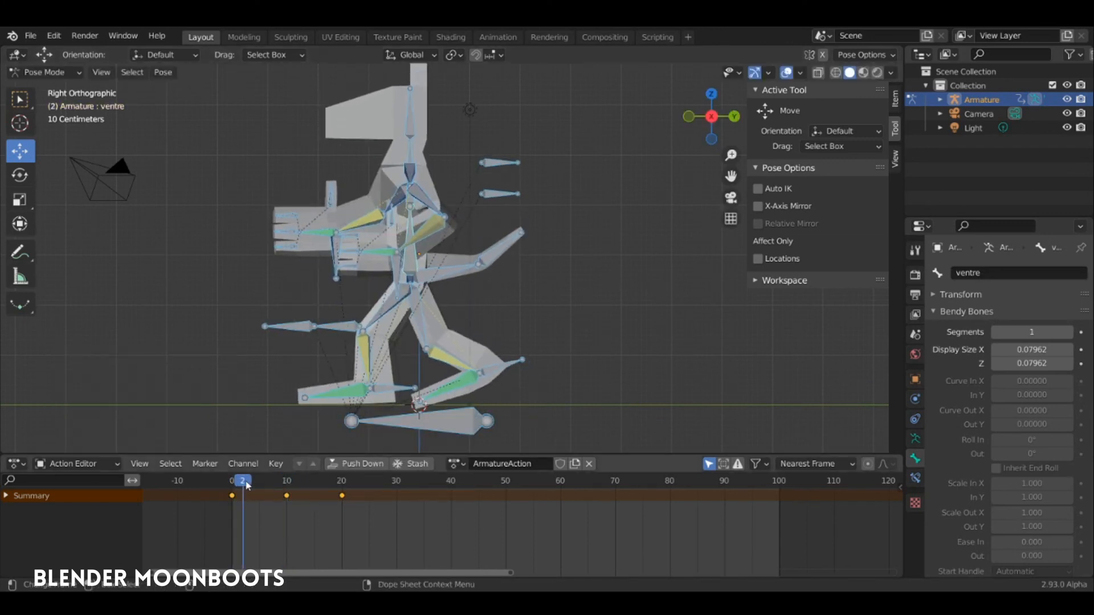
pyautogui.moveTo(246, 484); pyautogui.dragTo(231, 517)
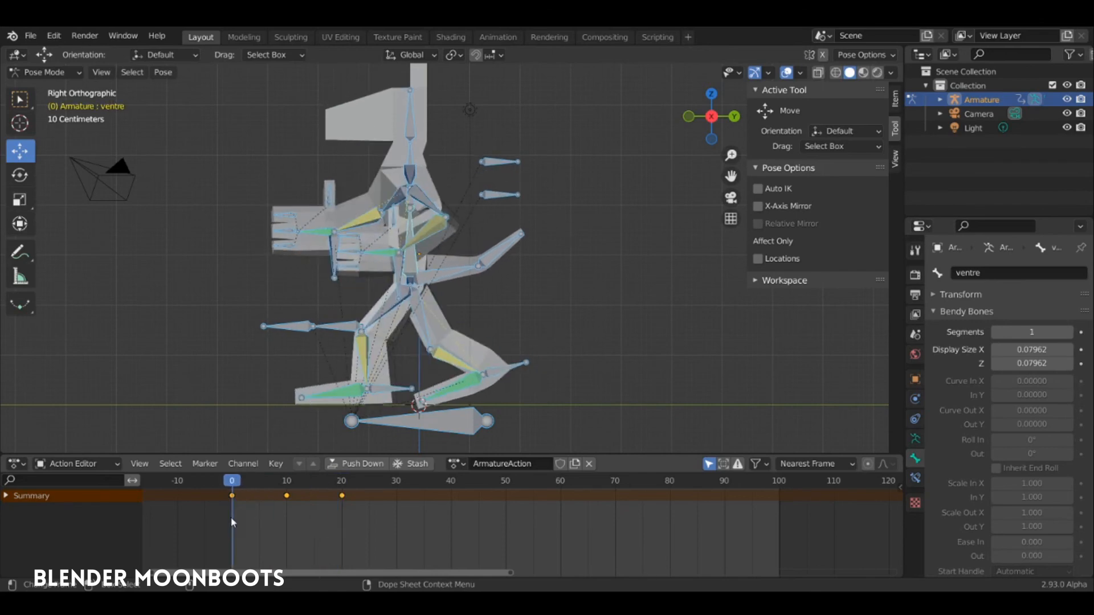
pyautogui.moveTo(359, 238); pyautogui.dragTo(495, 282, button='middle')
pyautogui.press('space')
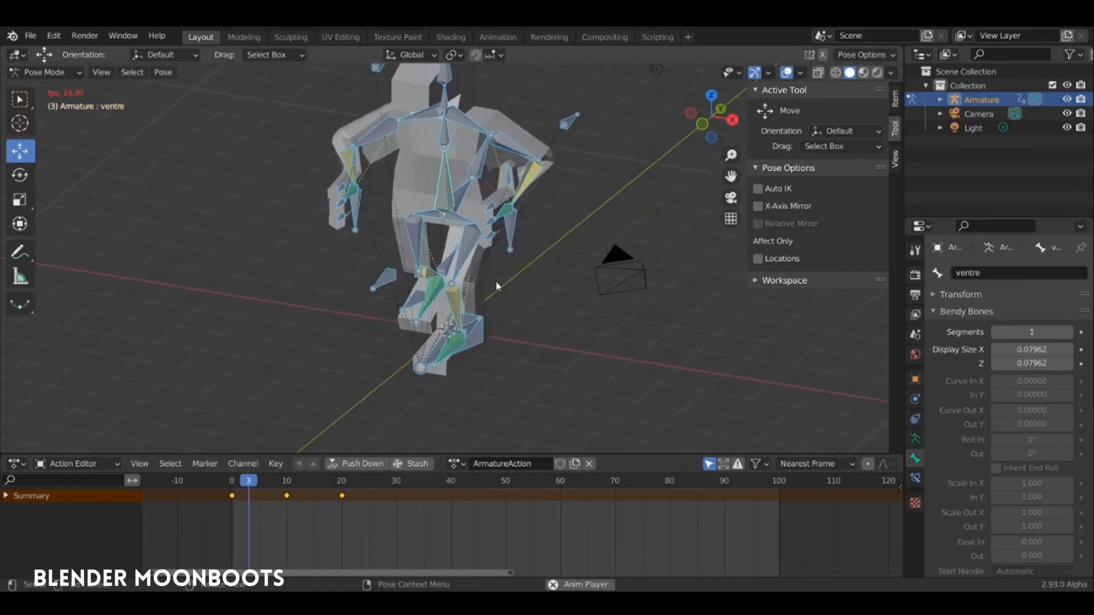
pyautogui.press('Escape')
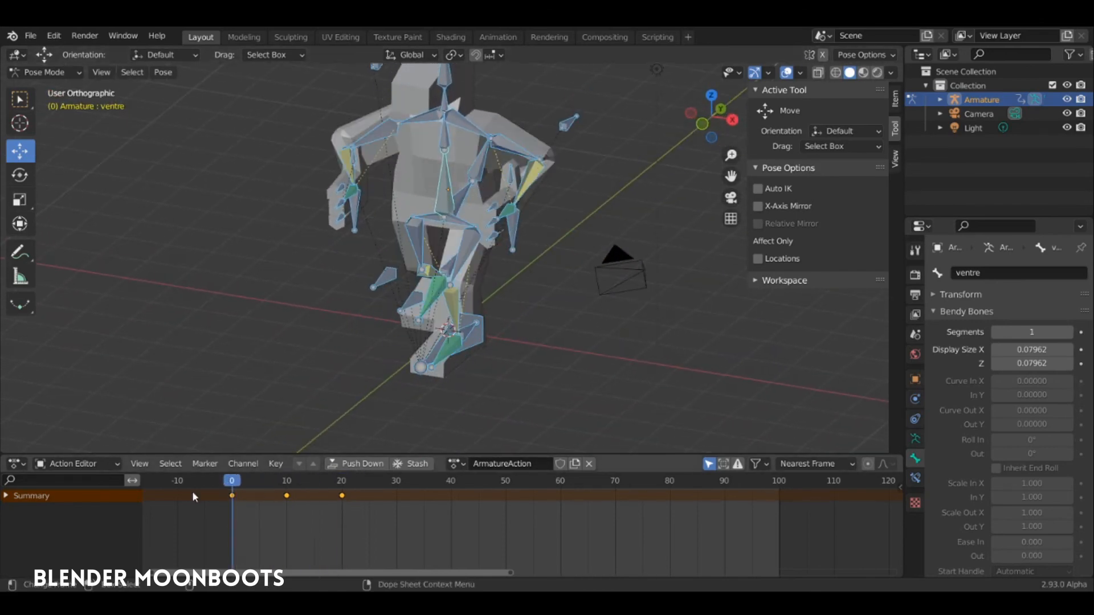
# Set the animation's end frame to 40.
pyautogui.moveTo(192, 494); pyautogui.dragTo(381, 496)
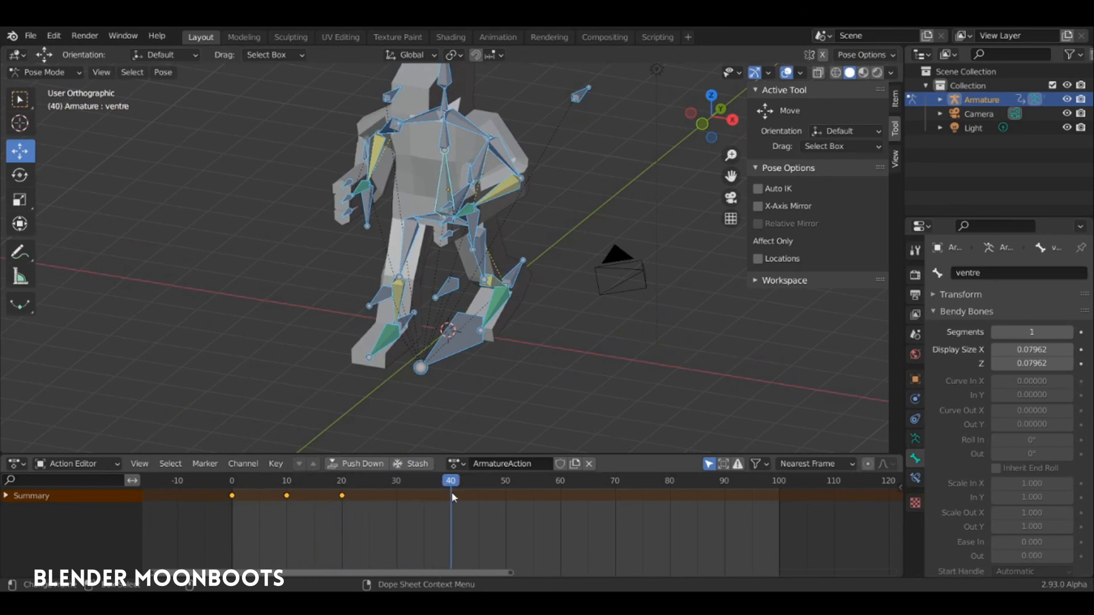
pyautogui.moveTo(451, 493); pyautogui.dragTo(447, 494)
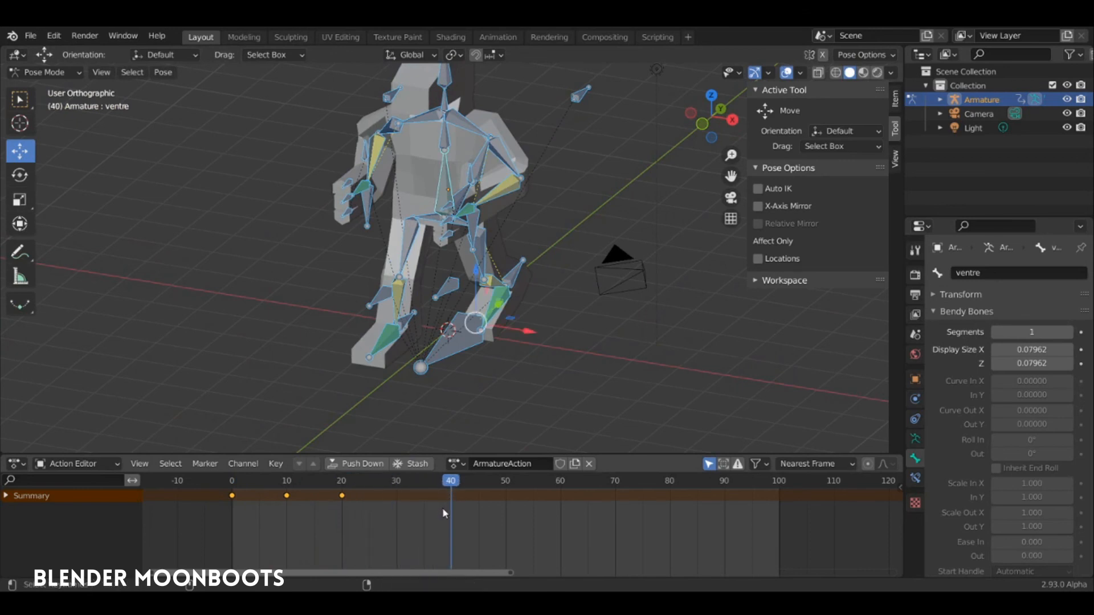
pyautogui.hotkey('ctrl', 'End')
pyautogui.moveTo(455, 493)
pyautogui.mouseDown()
pyautogui.moveTo(303, 483)
pyautogui.moveTo(368, 504)
pyautogui.moveTo(282, 516)
pyautogui.moveTo(449, 504)
pyautogui.mouseUp()
# Duplicate the frame 0 keyframe to frame 40 and set the animation's end frame to 39.
pyautogui.moveTo(330, 510); pyautogui.dragTo(235, 496)
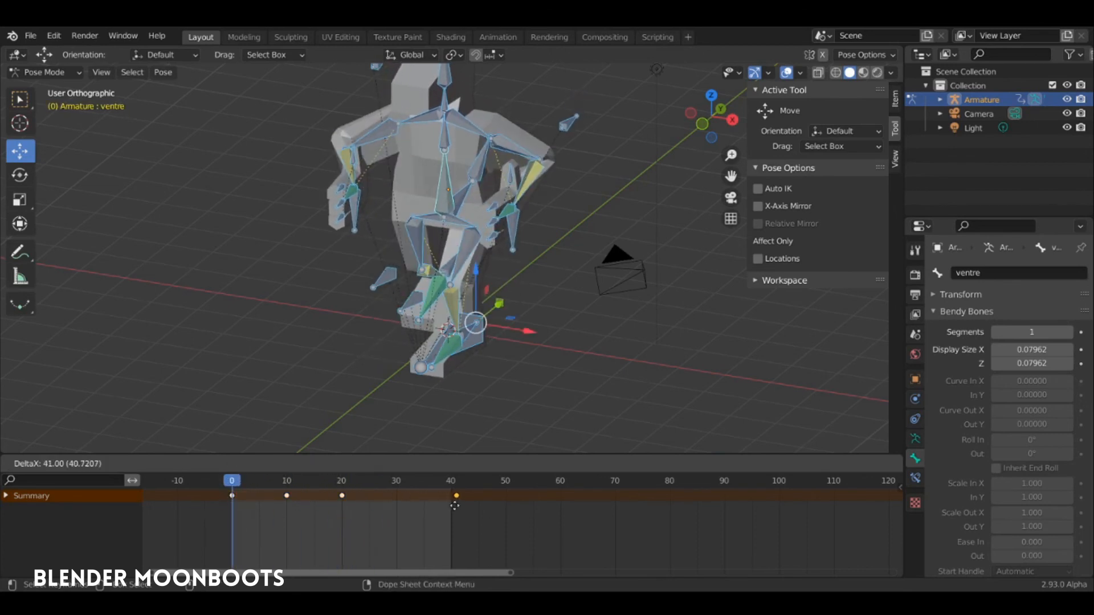
pyautogui.moveTo(451, 505); pyautogui.dragTo(452, 507)
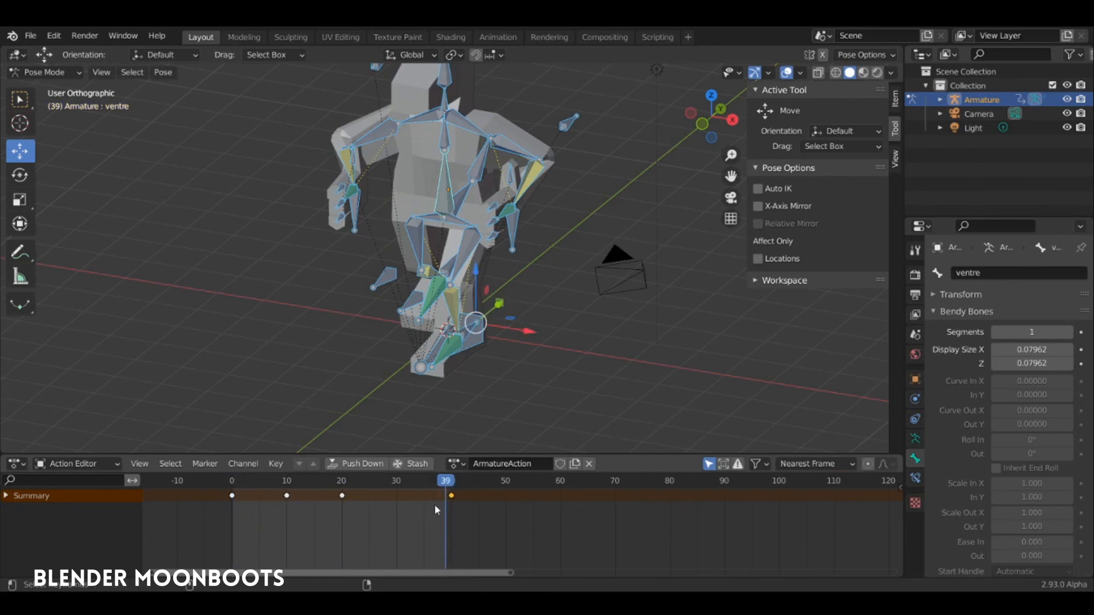
pyautogui.moveTo(434, 504); pyautogui.dragTo(290, 509)
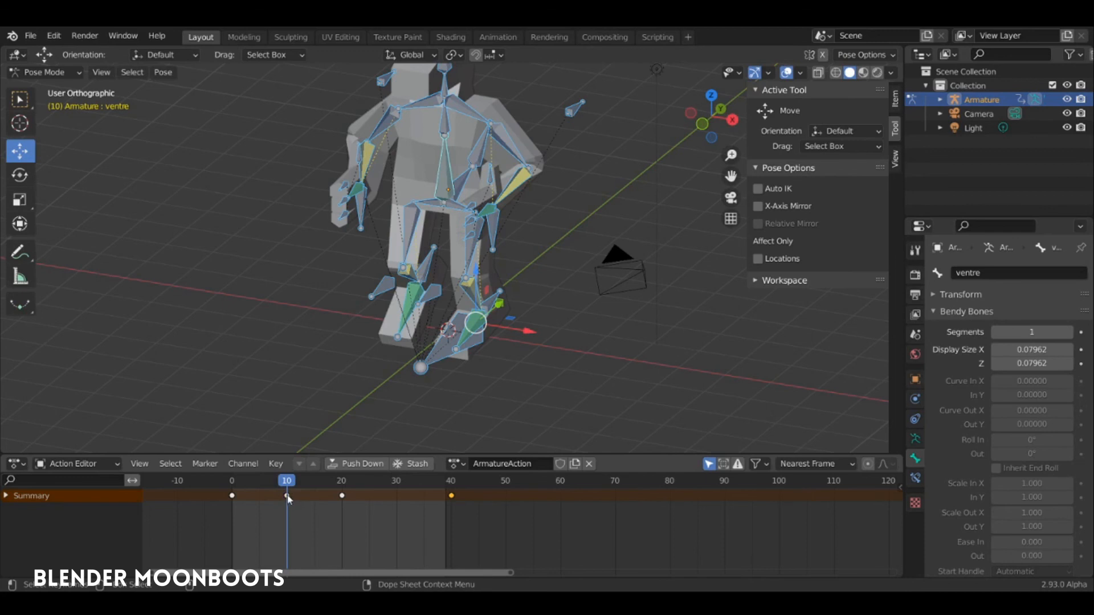
# Copy the frame 10 pose, paste it flipped at frame 30, and insert a Location, Rotation & Scale keyframe for all bones.
pyautogui.click(288, 497)
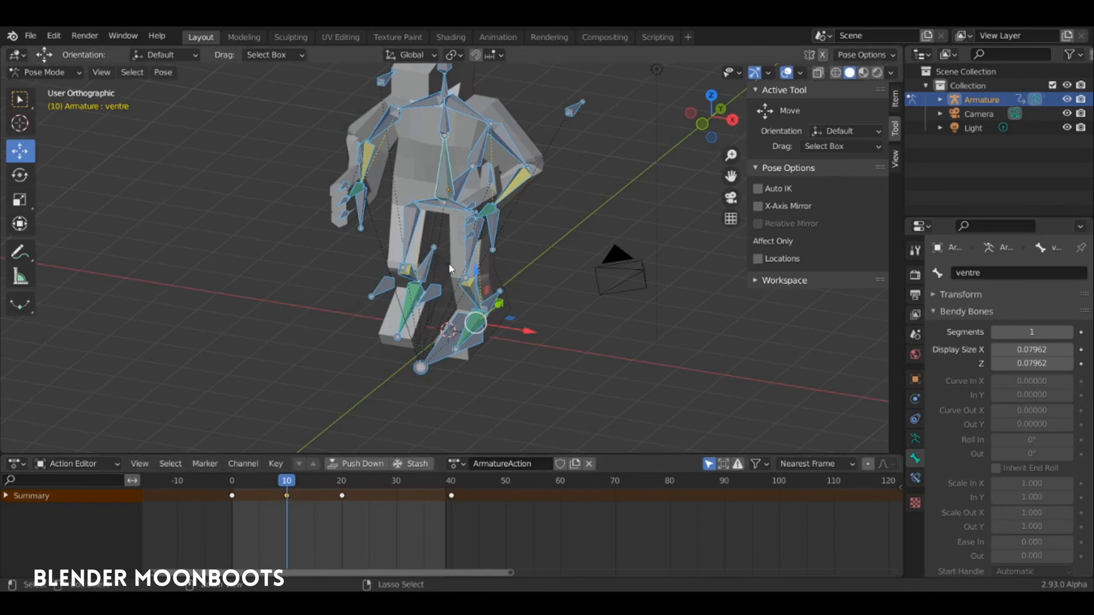
pyautogui.click(396, 480)
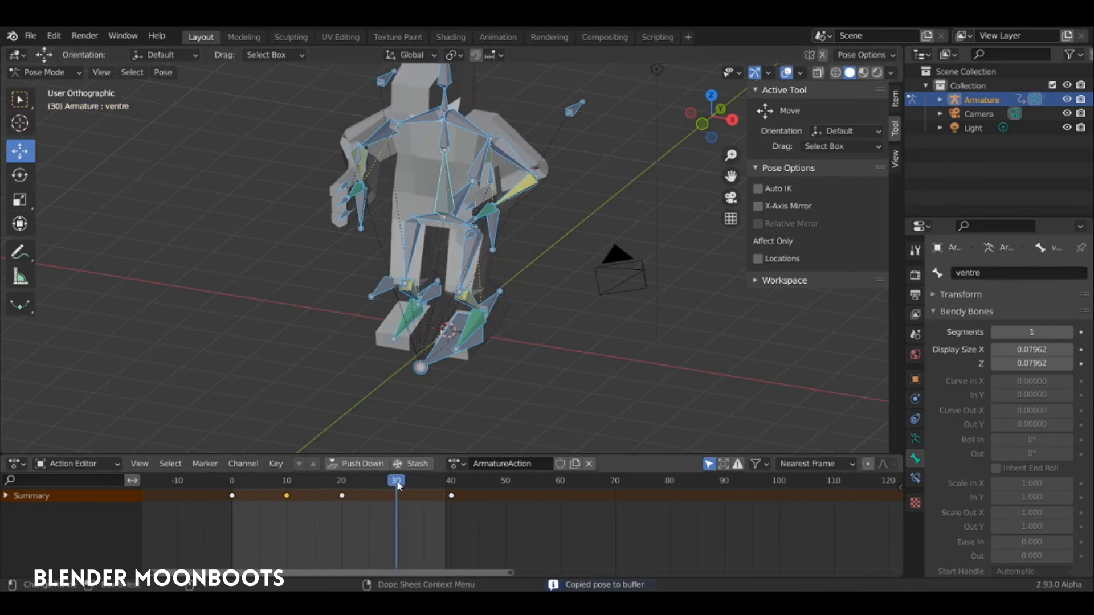
pyautogui.hotkey('ctrl', 'shift', 'v')
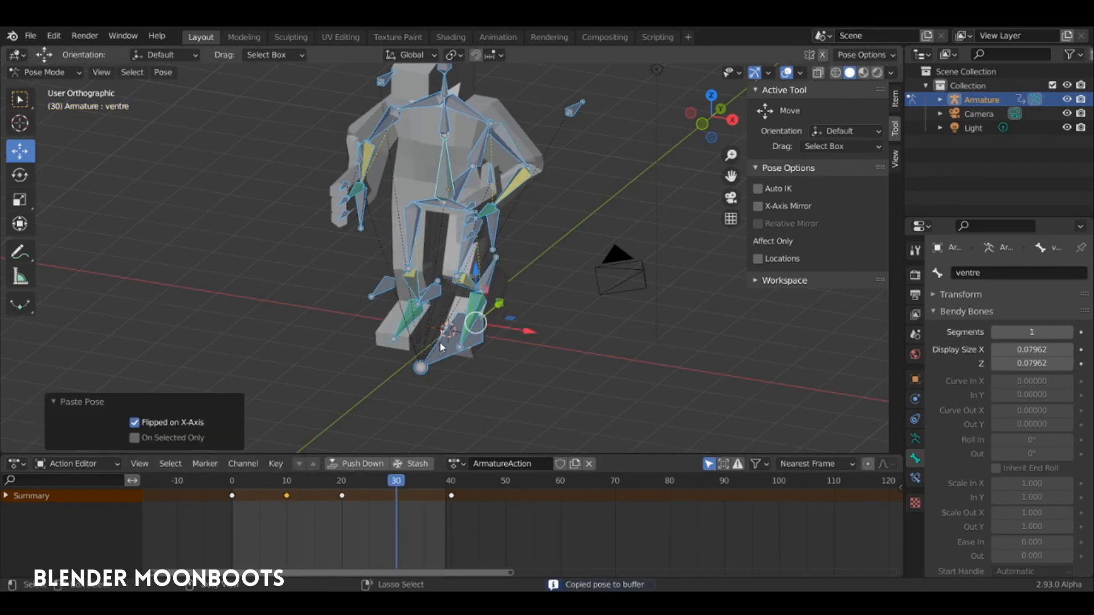
pyautogui.moveTo(439, 341)
pyautogui.mouseDown(button='middle')
pyautogui.moveTo(406, 321)
pyautogui.moveTo(388, 330)
pyautogui.moveTo(429, 339)
pyautogui.mouseUp(button='middle')
pyautogui.press('i')
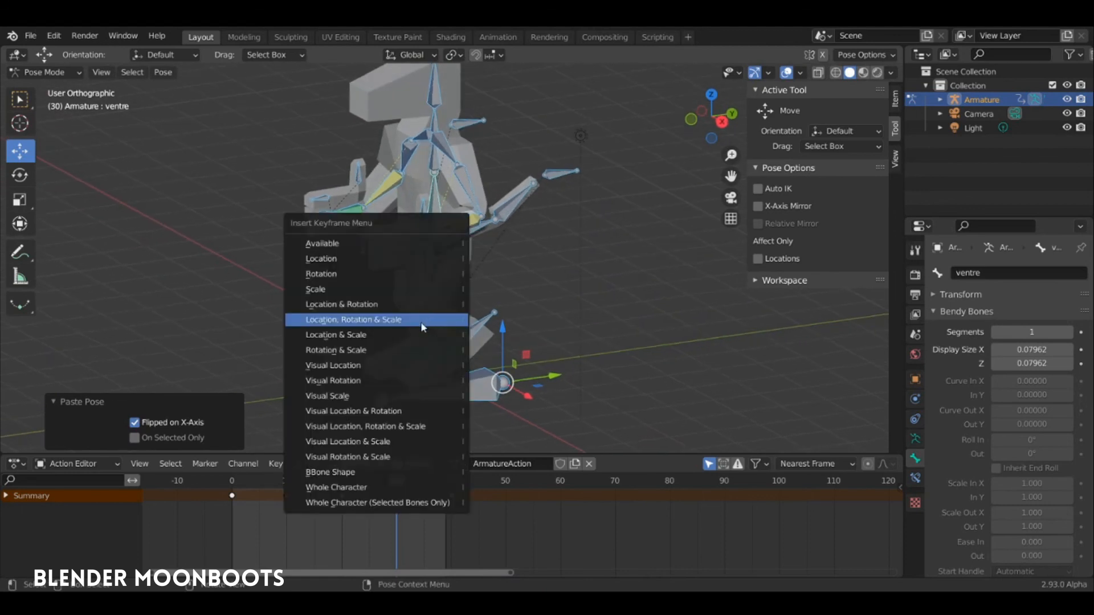
pyautogui.click(421, 326)
# Scrub back through the keyframes and play the full cycle, checking the leg and arm motion from different angles.
pyautogui.moveTo(397, 481); pyautogui.dragTo(280, 509)
pyautogui.press('space')
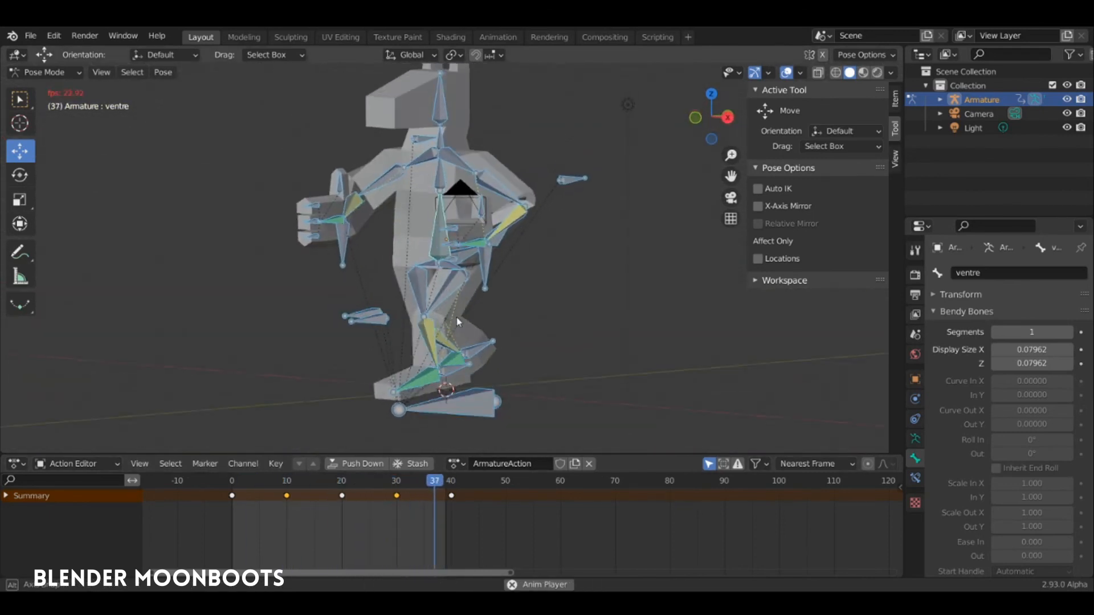
pyautogui.moveTo(446, 358); pyautogui.dragTo(393, 387, button='middle')
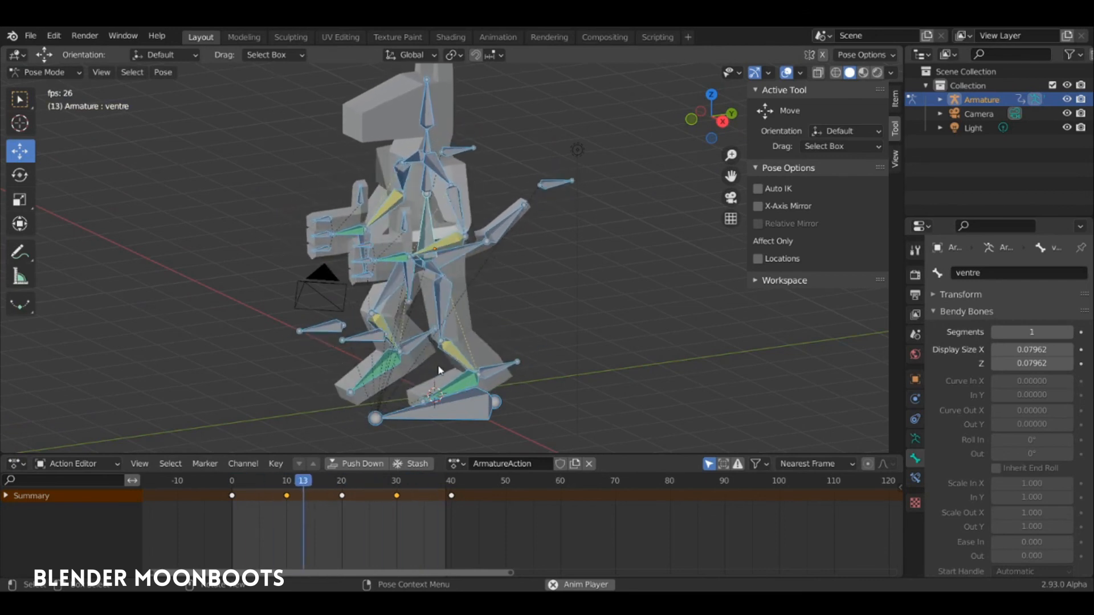
# Stop playback, switch the armature to Object Mode, and insert a Location keyframe for it at frame 0.
pyautogui.hotkey('ctrl', 'Tab')
pyautogui.press('space')
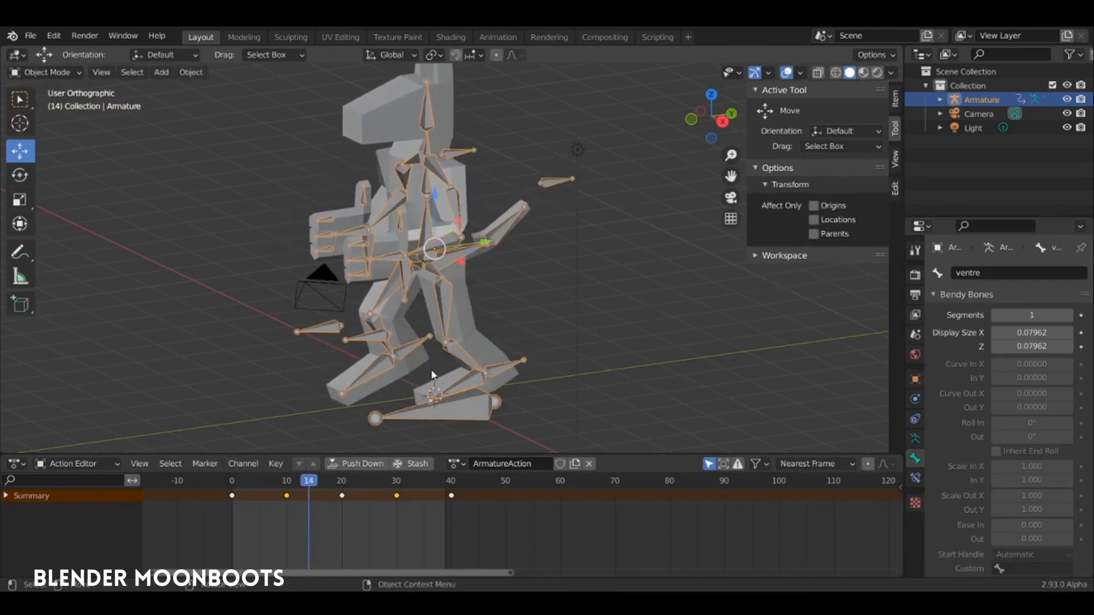
pyautogui.moveTo(439, 333); pyautogui.dragTo(474, 331, button='middle')
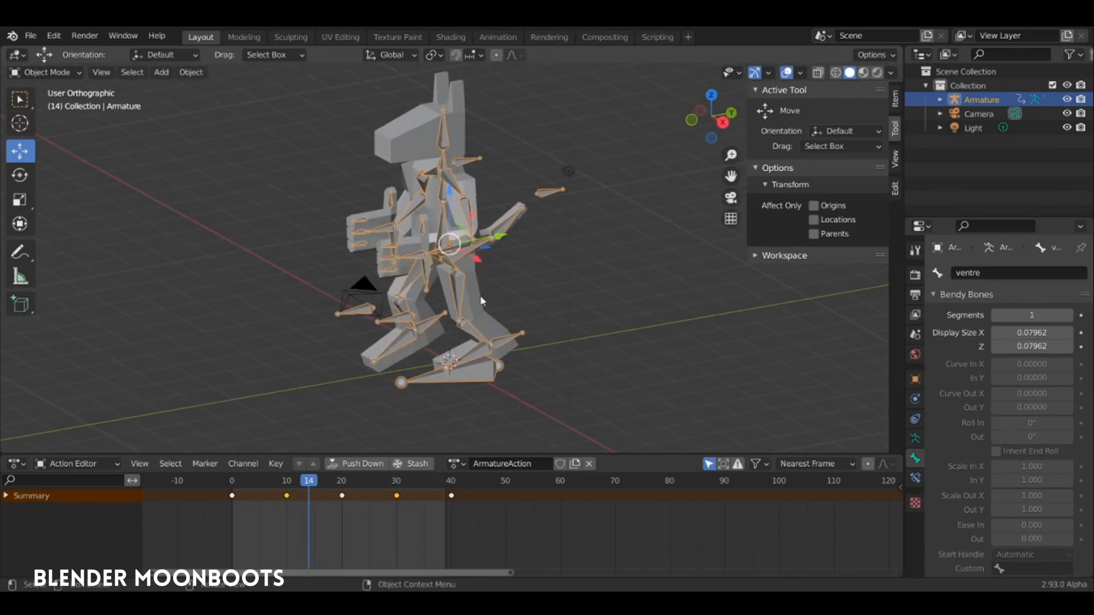
pyautogui.press('i')
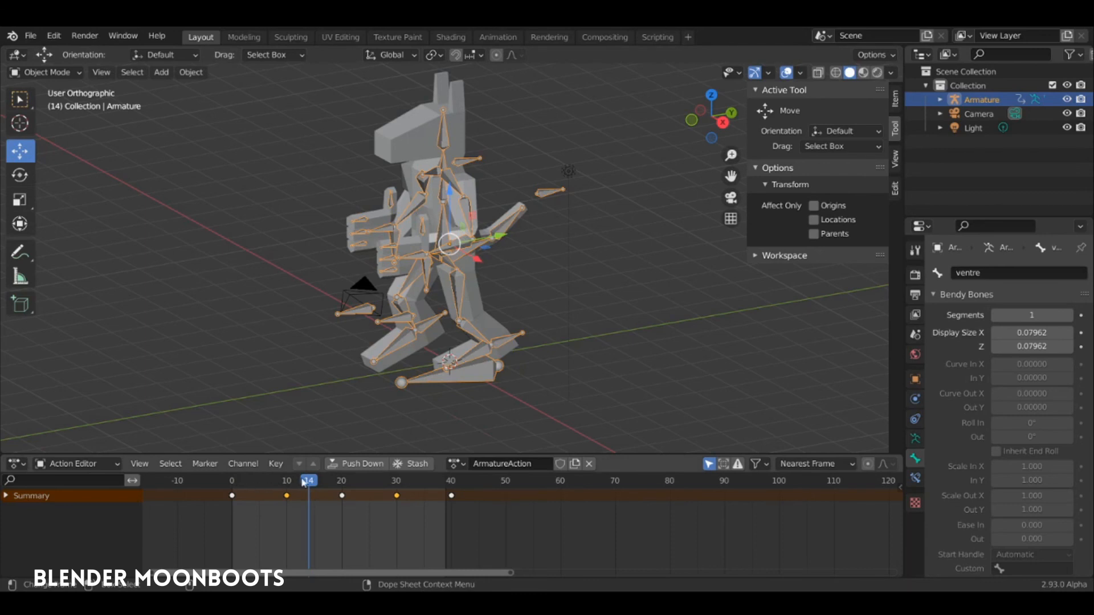
pyautogui.moveTo(304, 481); pyautogui.dragTo(232, 496)
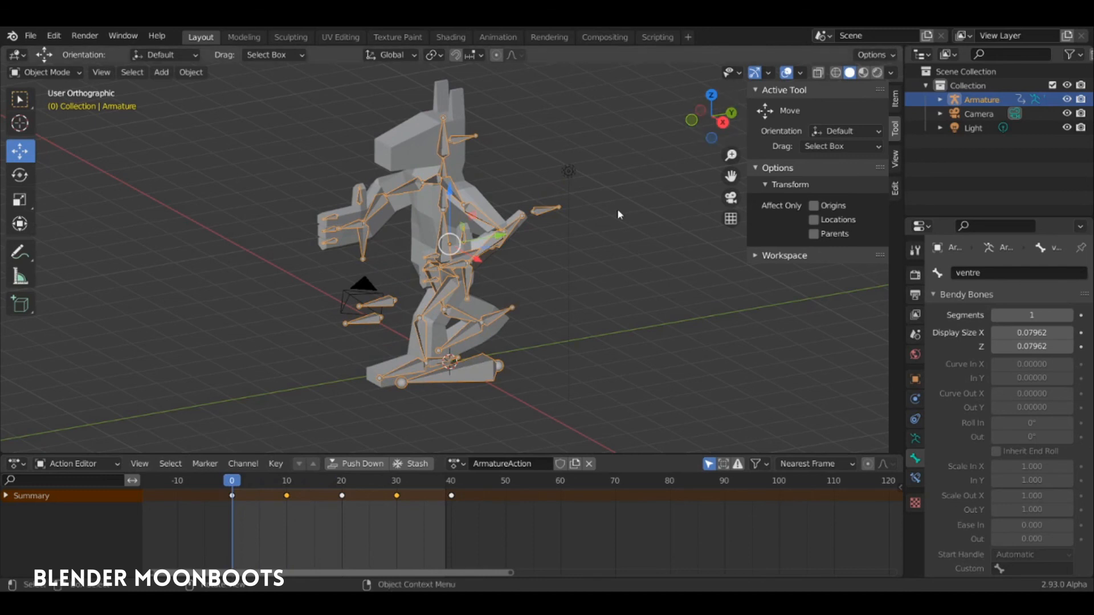
pyautogui.press('i')
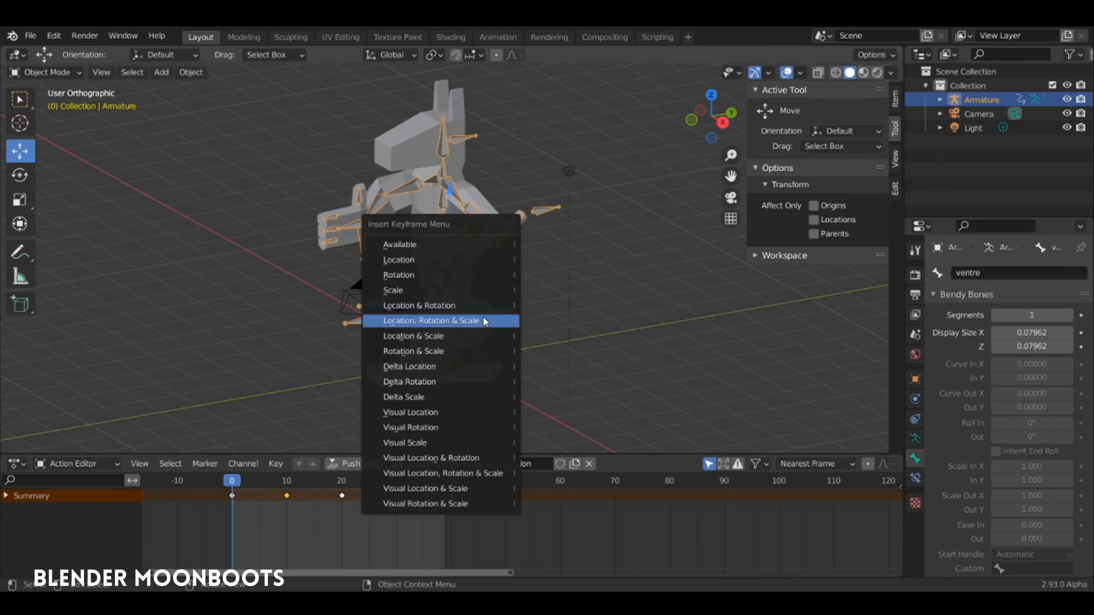
pyautogui.click(463, 260)
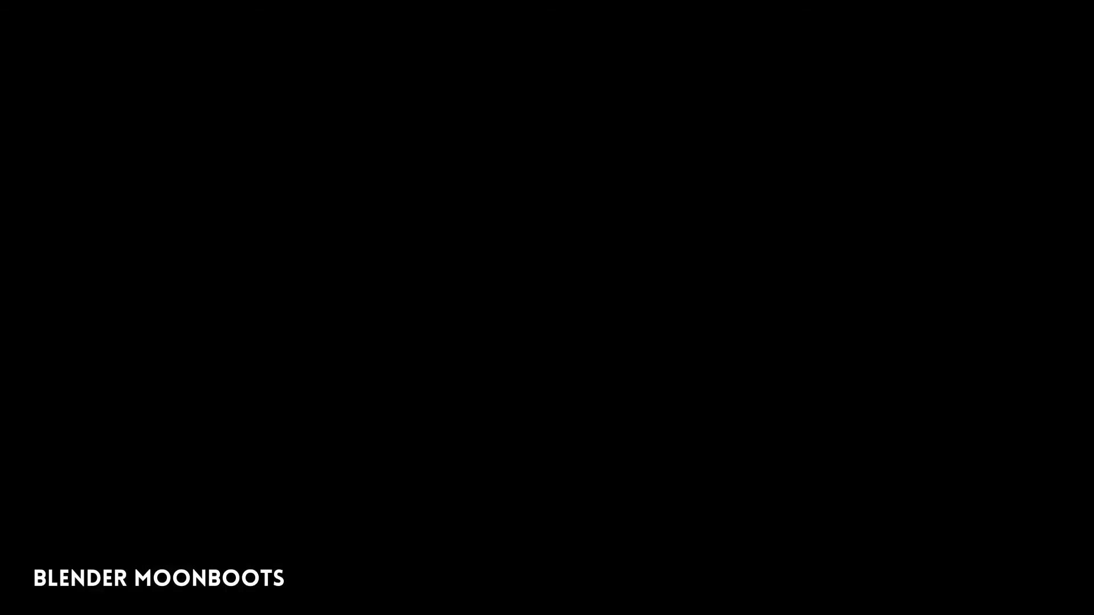